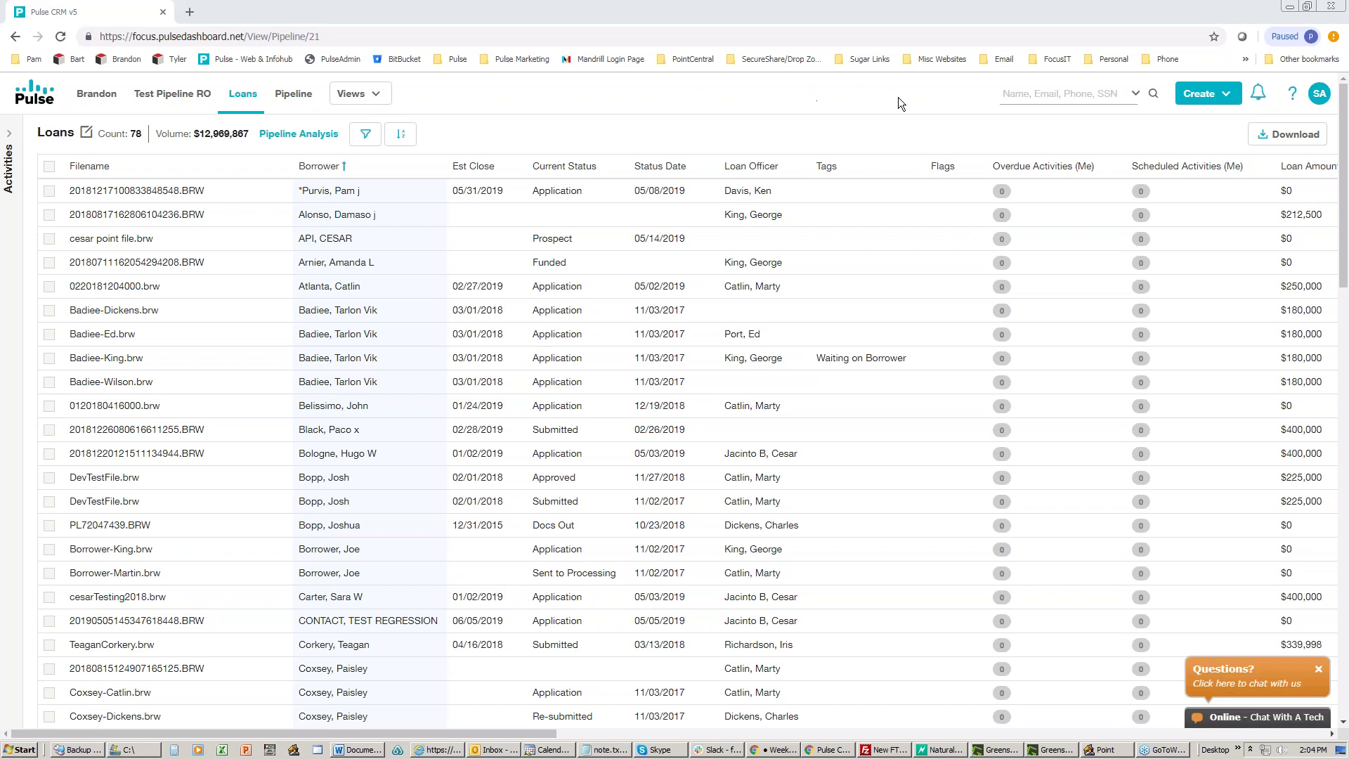
Step: Open the Email / Text Templates list from the avatar menu's Settings pages
click(1317, 96)
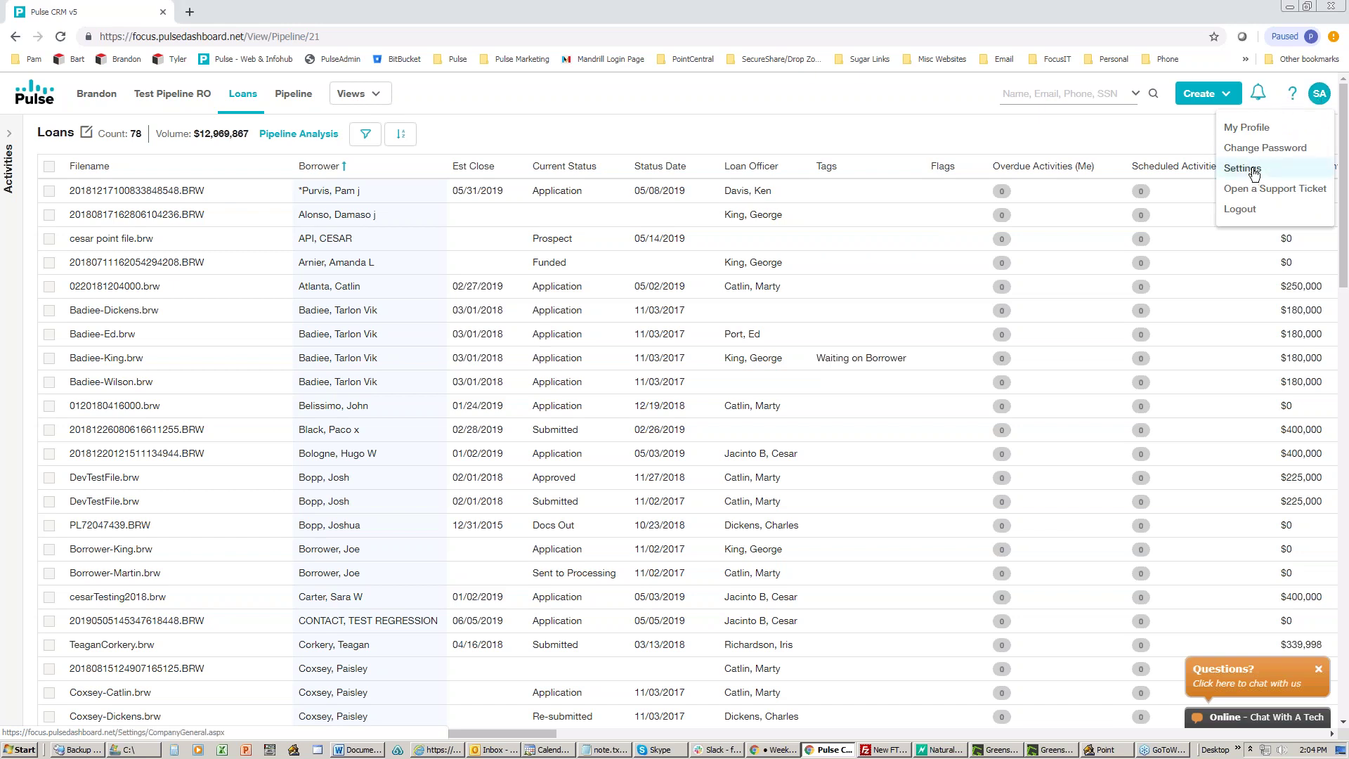
click(1253, 170)
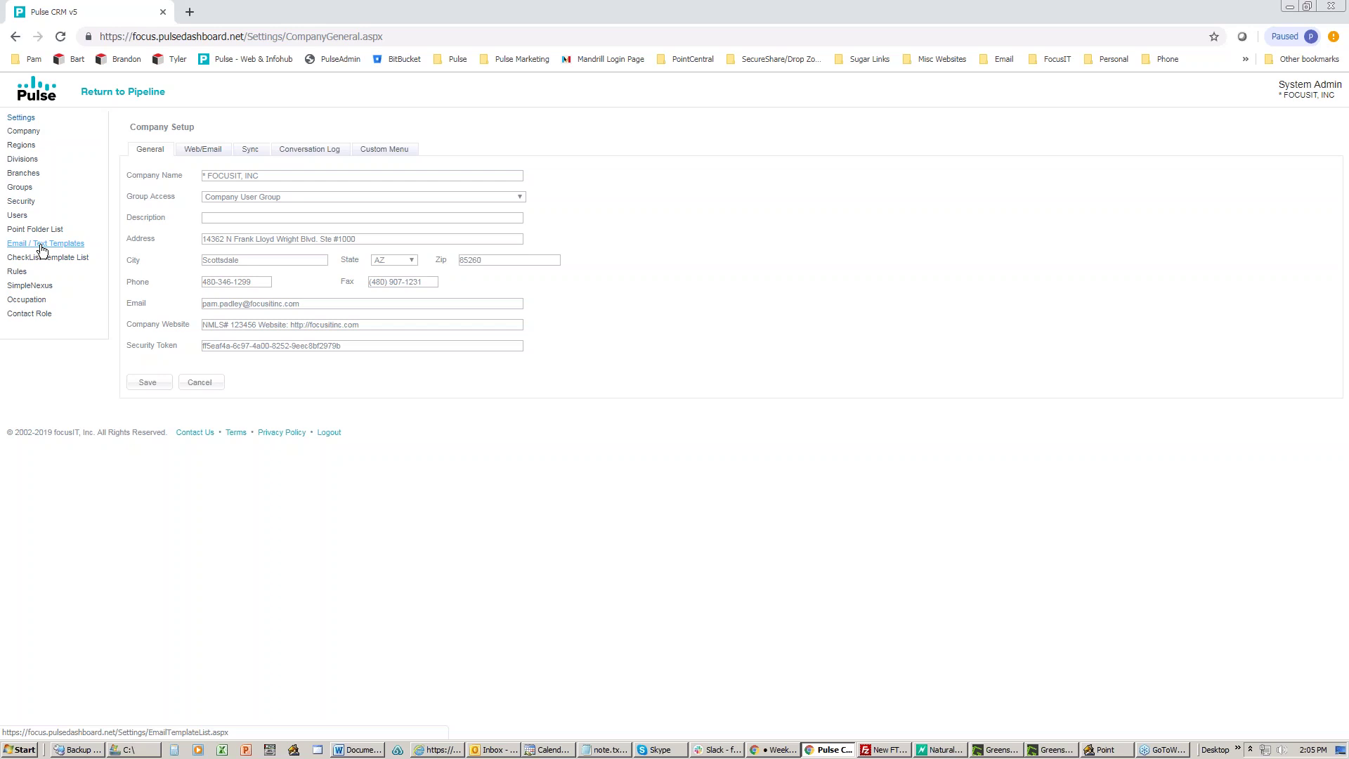
click(41, 246)
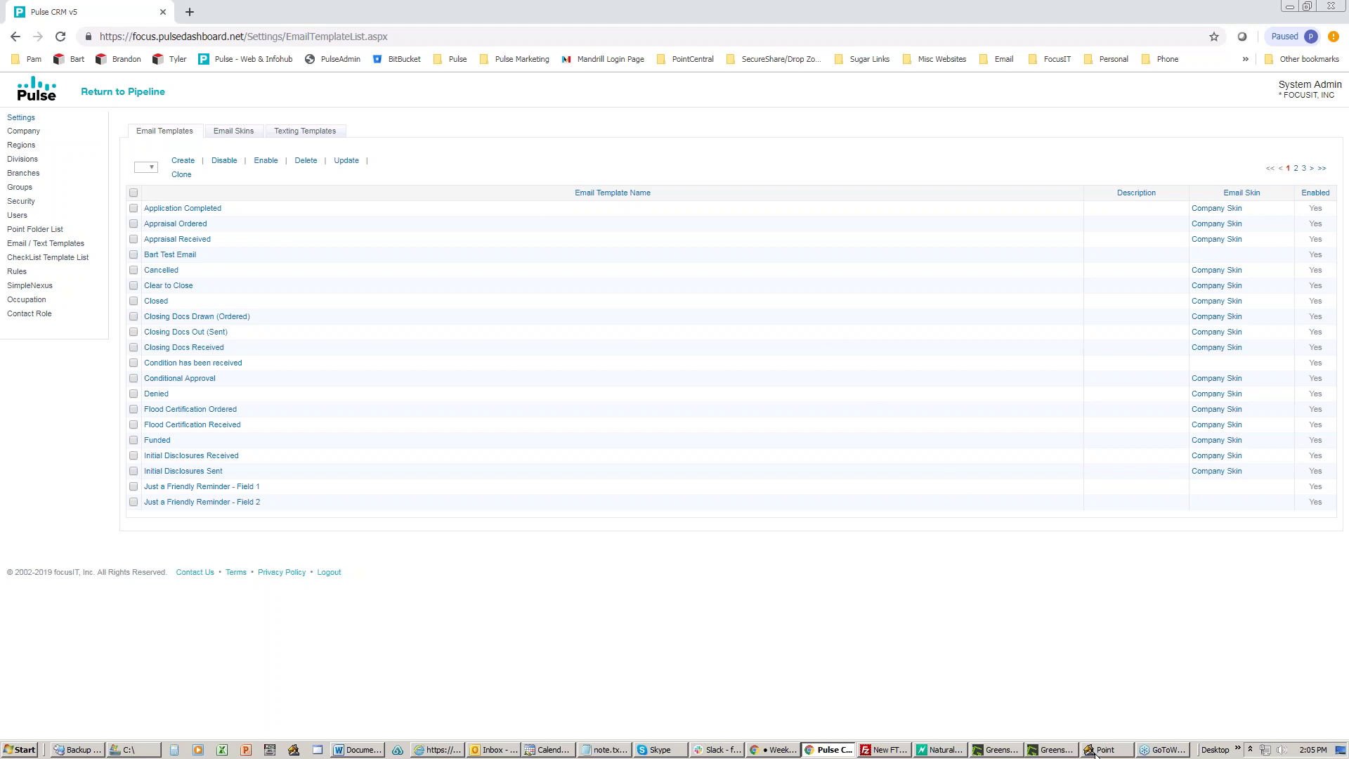
Step: Bring Calyx Point to the front maximized and show the Utilities > Load Field ID choices
mouse_move(1097, 754)
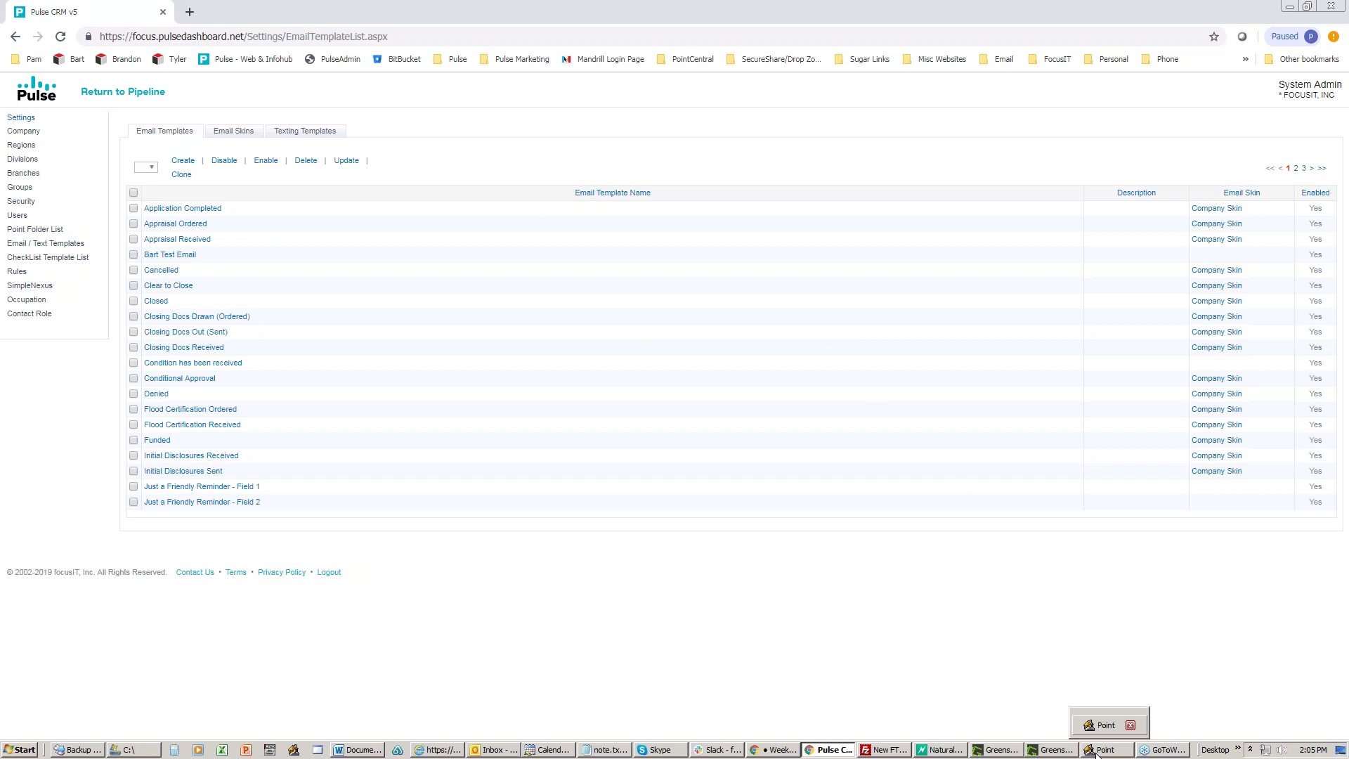
click(1096, 754)
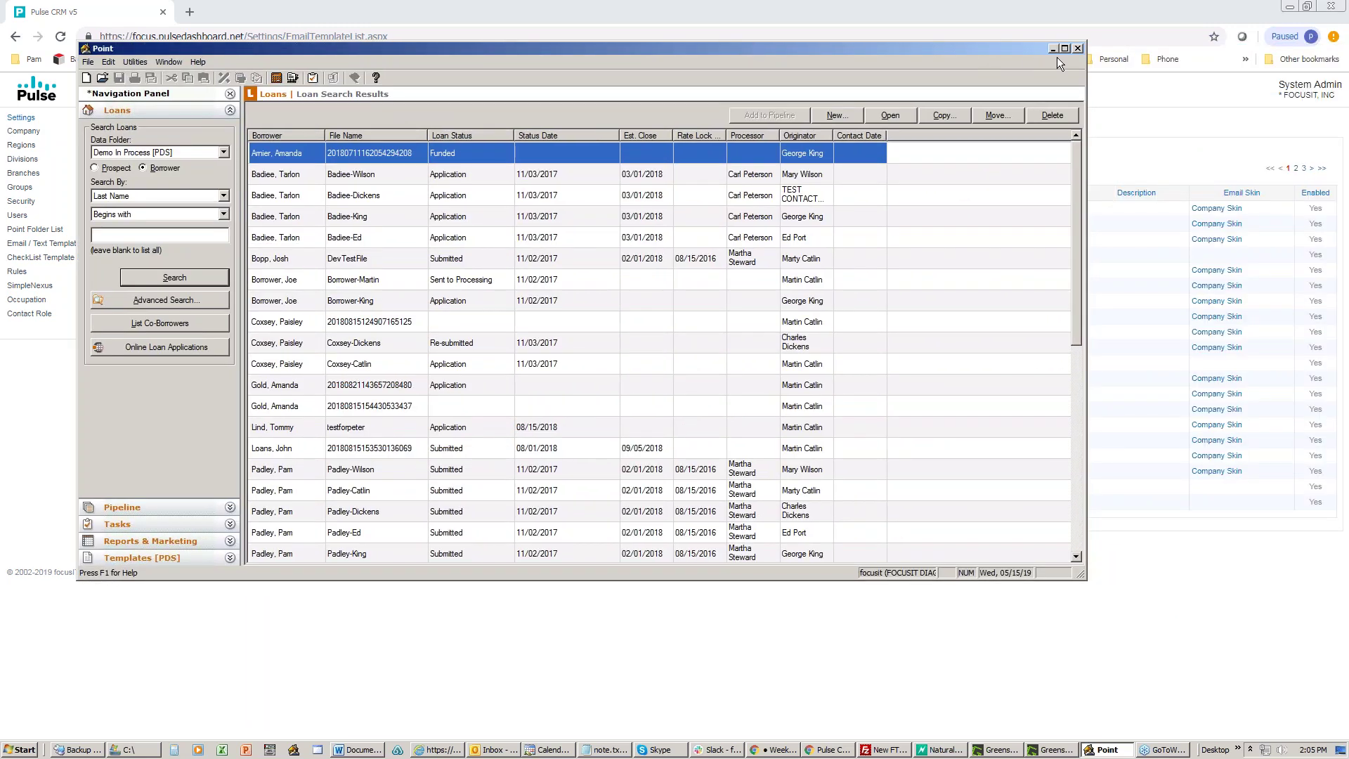
click(1065, 49)
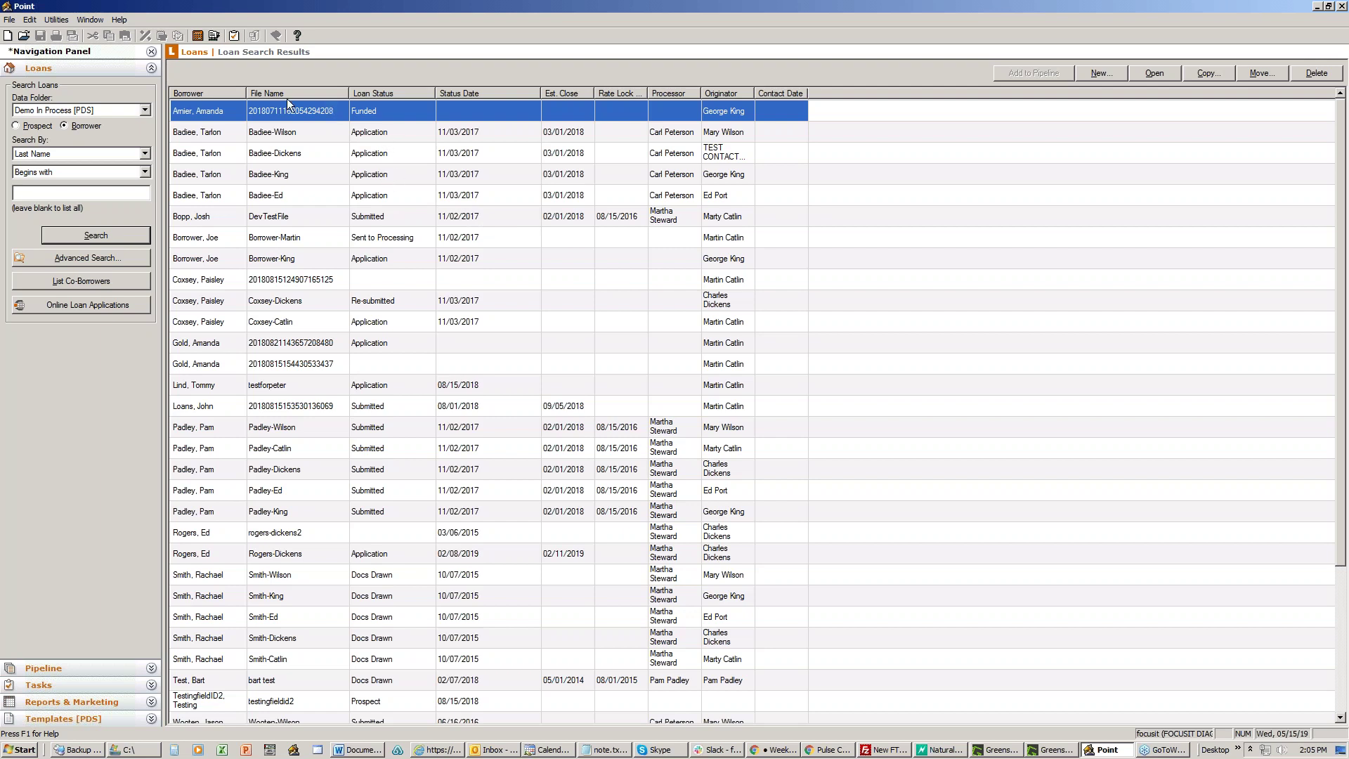
click(46, 18)
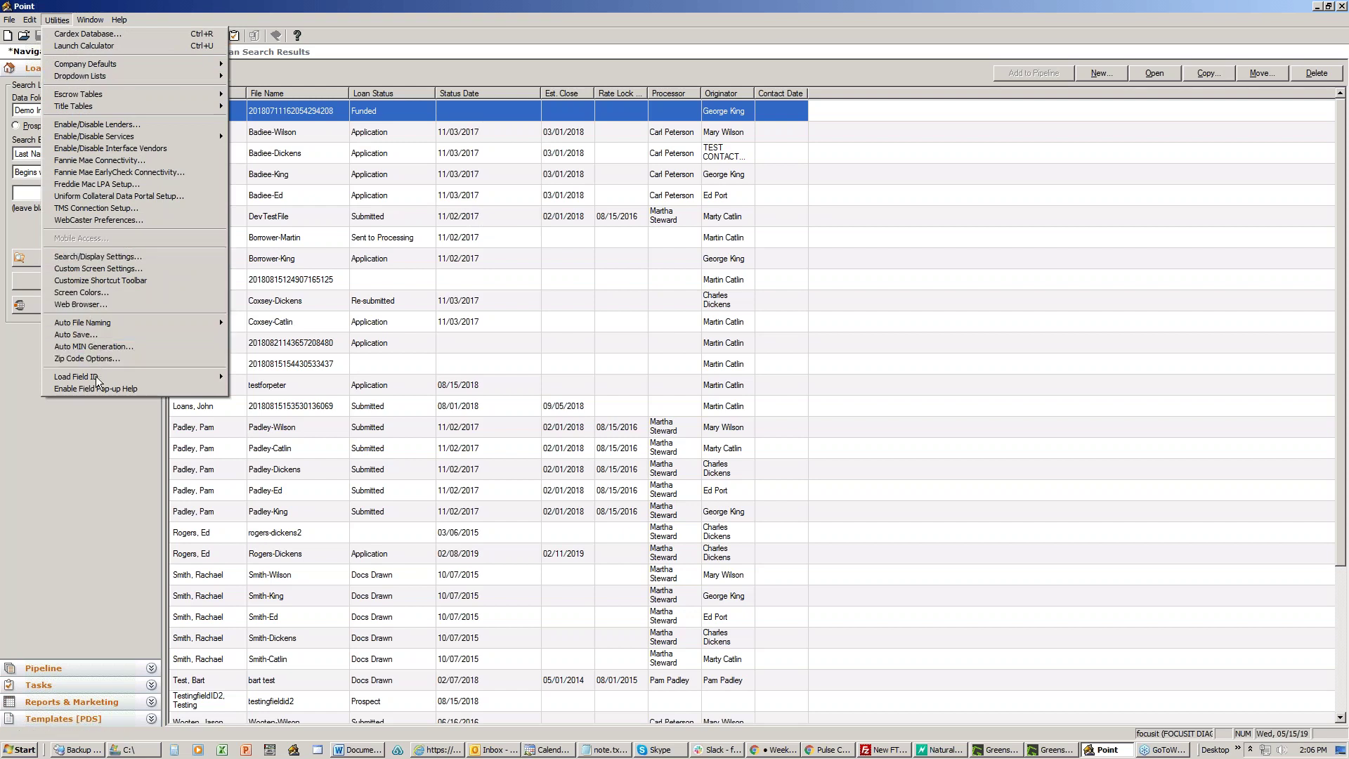
mouse_move(97, 380)
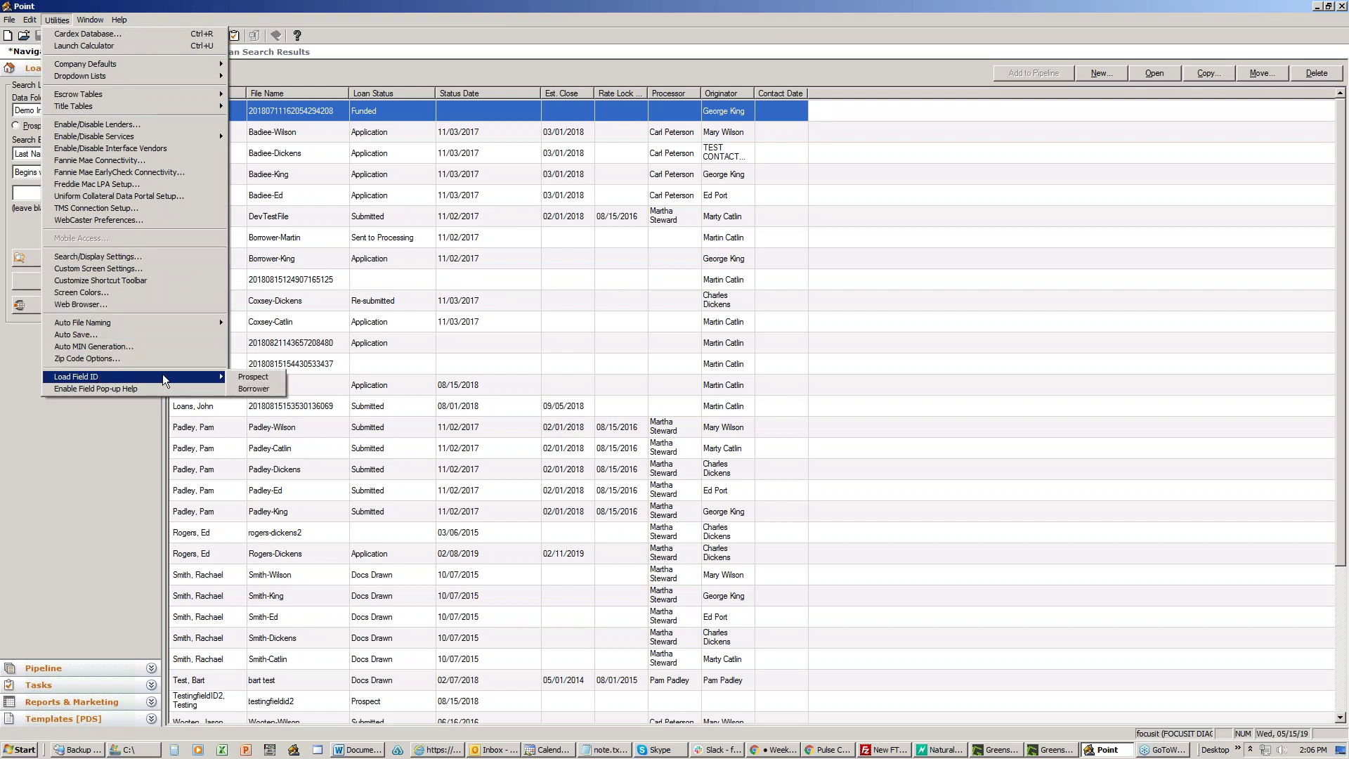
Step: Load Borrower field IDs so Borrower Information shows each field's number
click(260, 390)
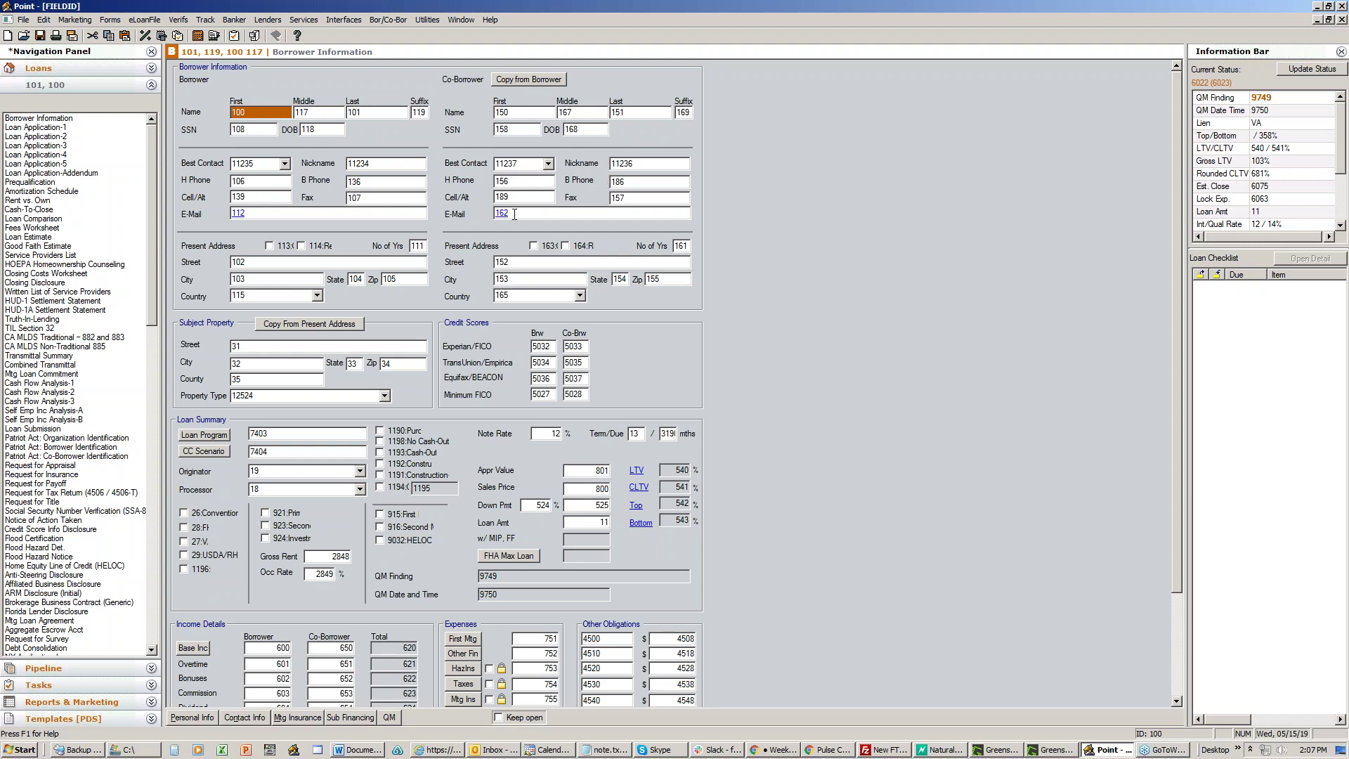
click(204, 20)
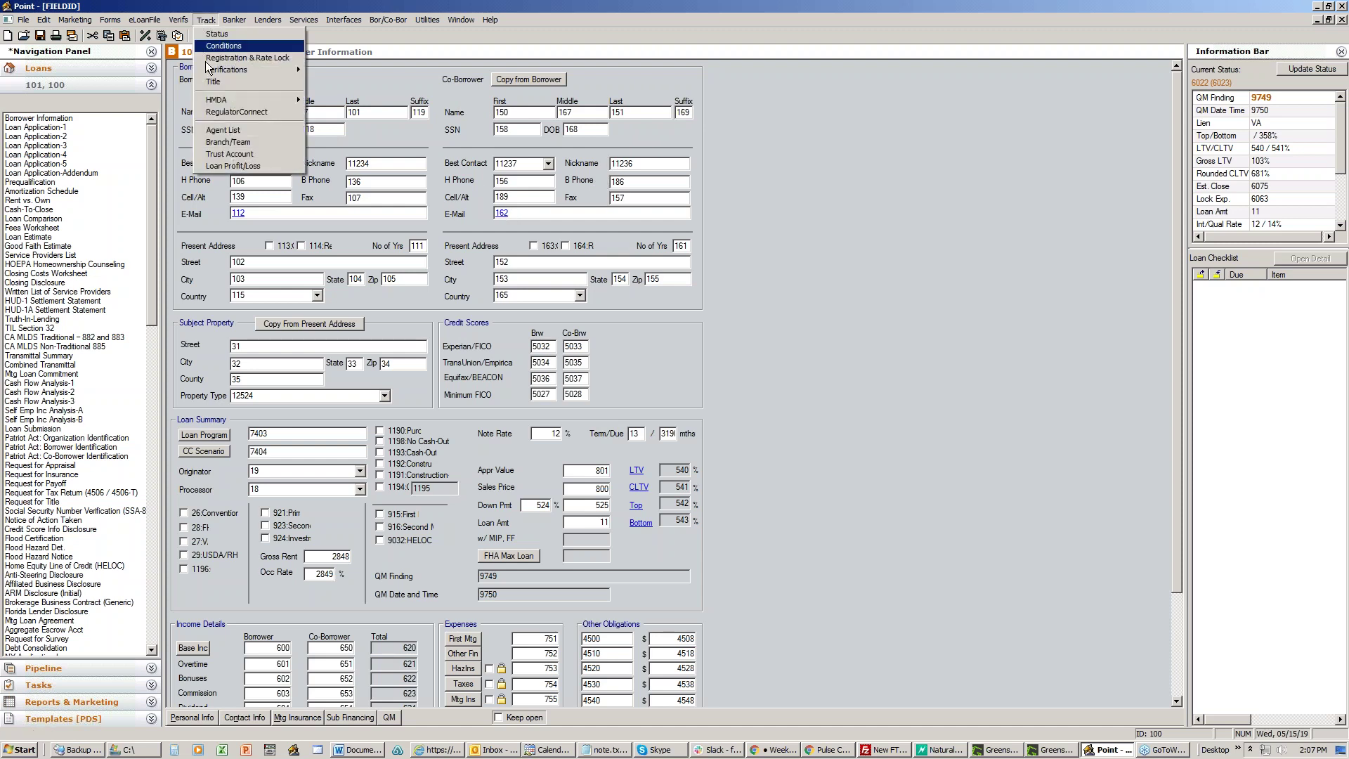
Step: Show the Branch/Team tracking page with its originator, processor and branch field IDs
click(228, 142)
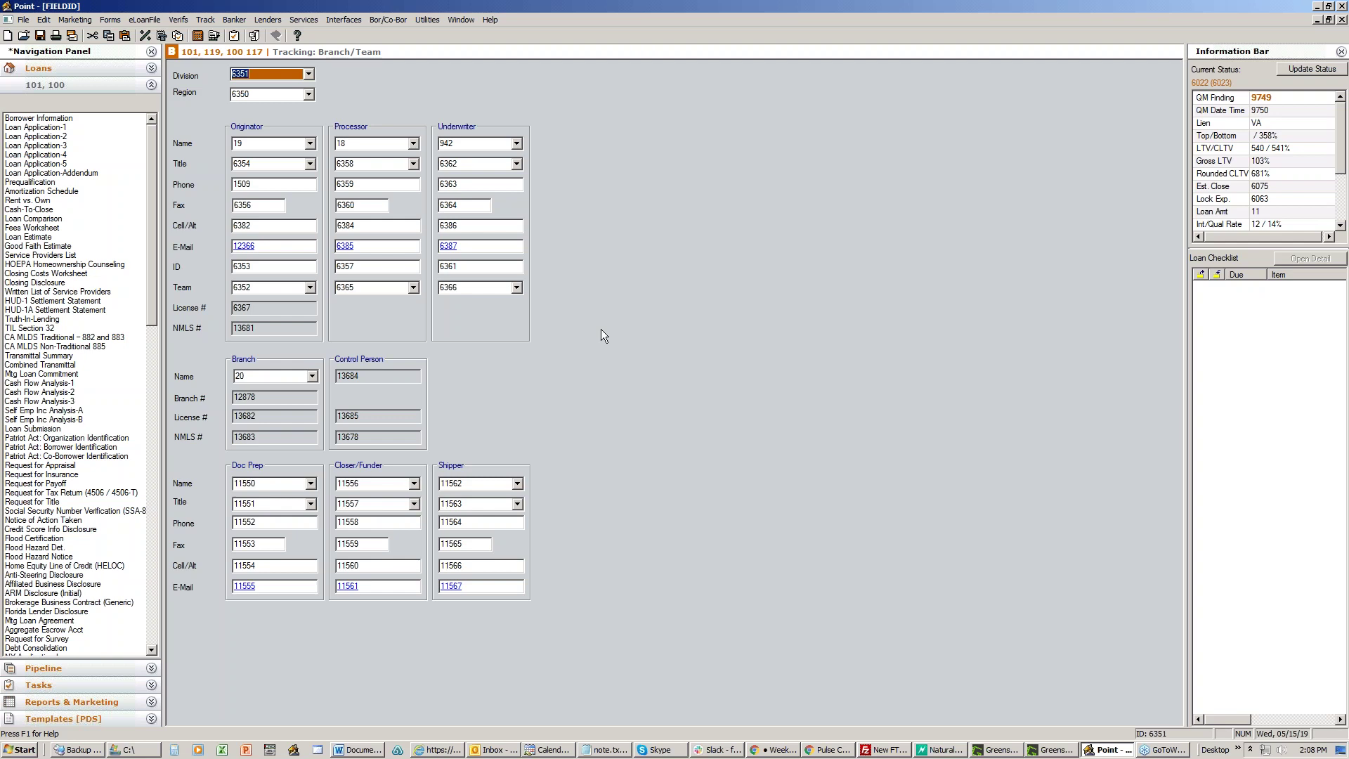
click(206, 20)
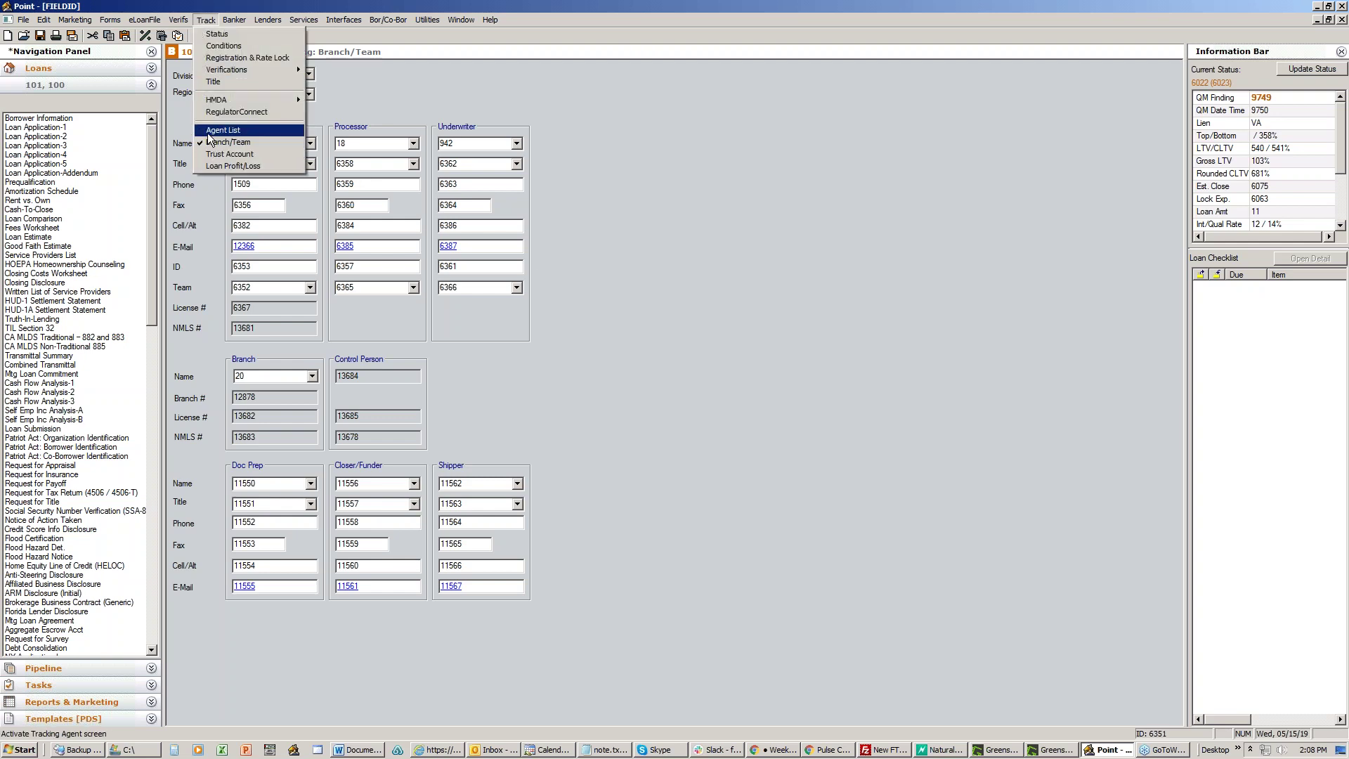
Step: Check the lender Contact, Company and E-Mail field IDs on the Agent List page, then minimize Point
click(211, 130)
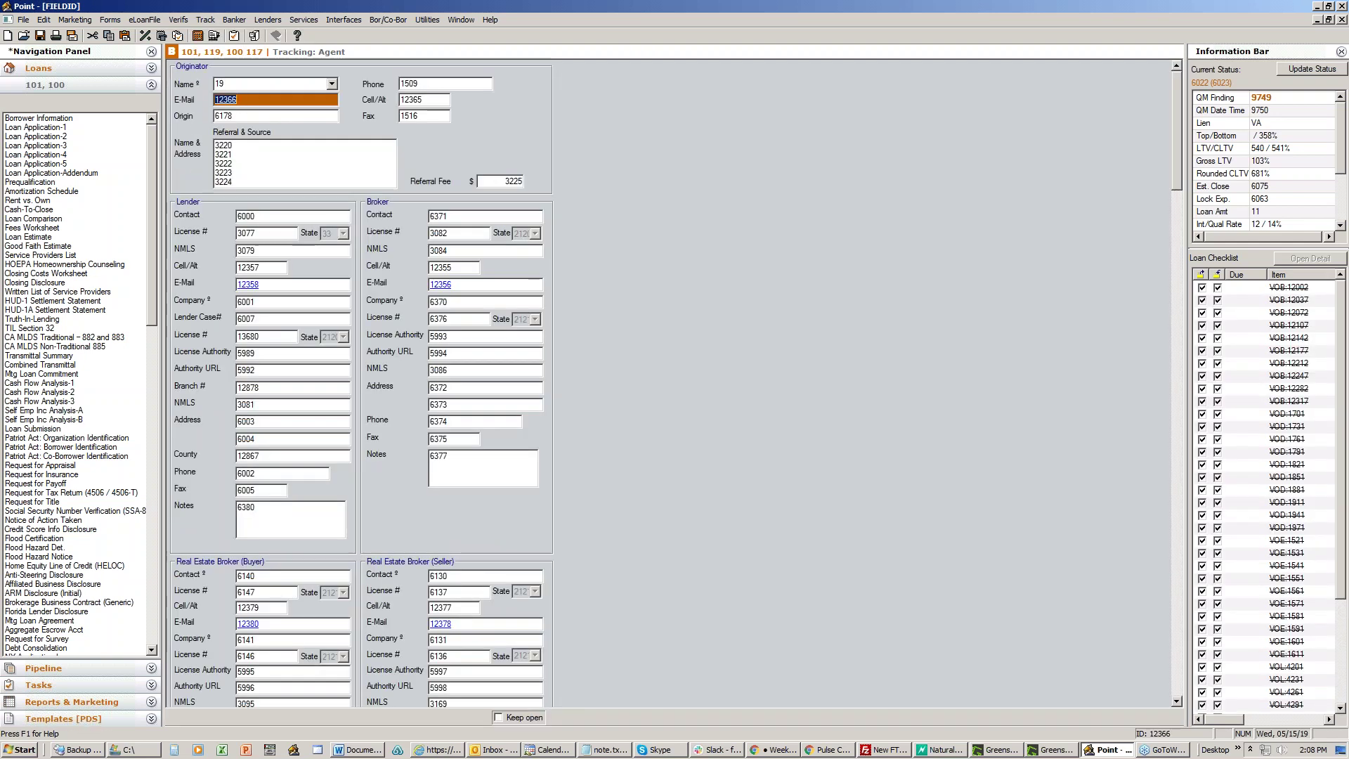
scroll(360, 383, down, 15)
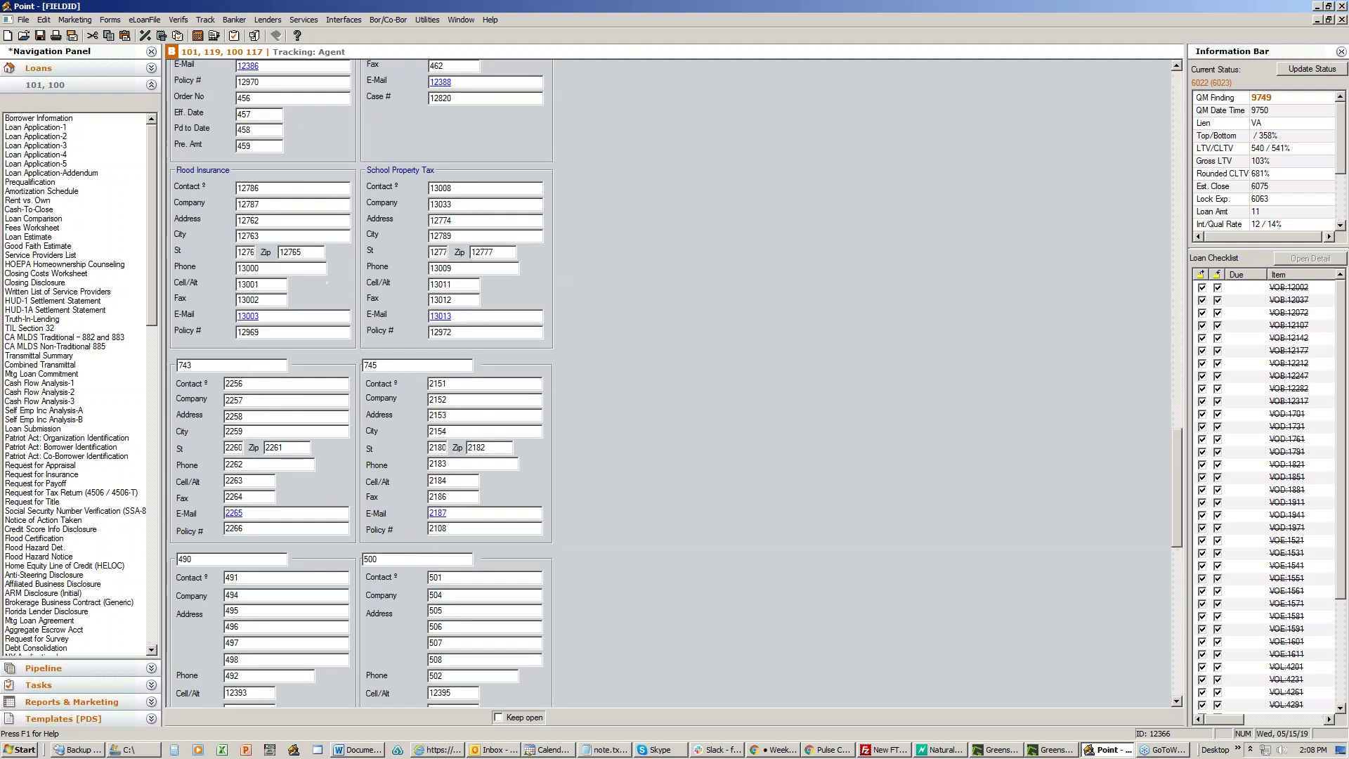
scroll(360, 383, down, 3)
scroll(360, 384, up, 3)
scroll(383, 398, up, 5)
scroll(383, 398, up, 10)
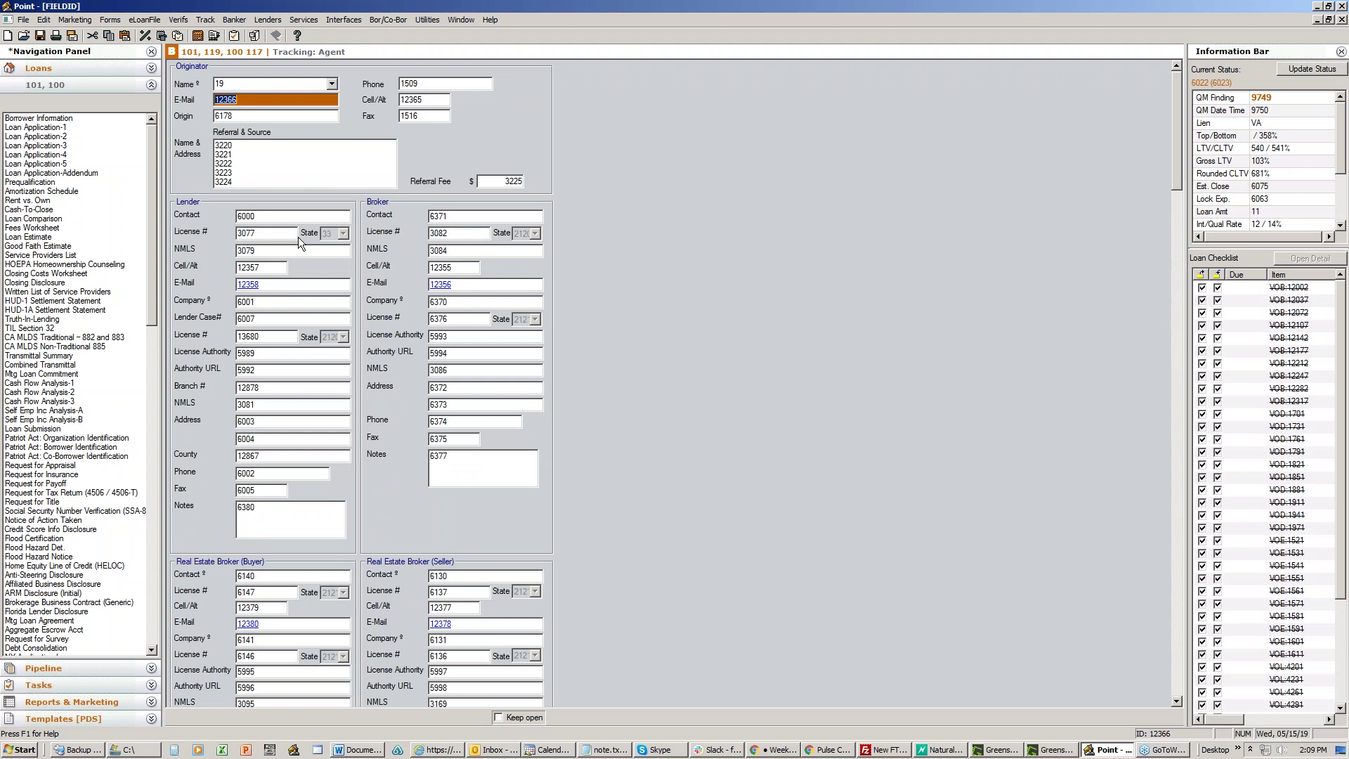
click(278, 220)
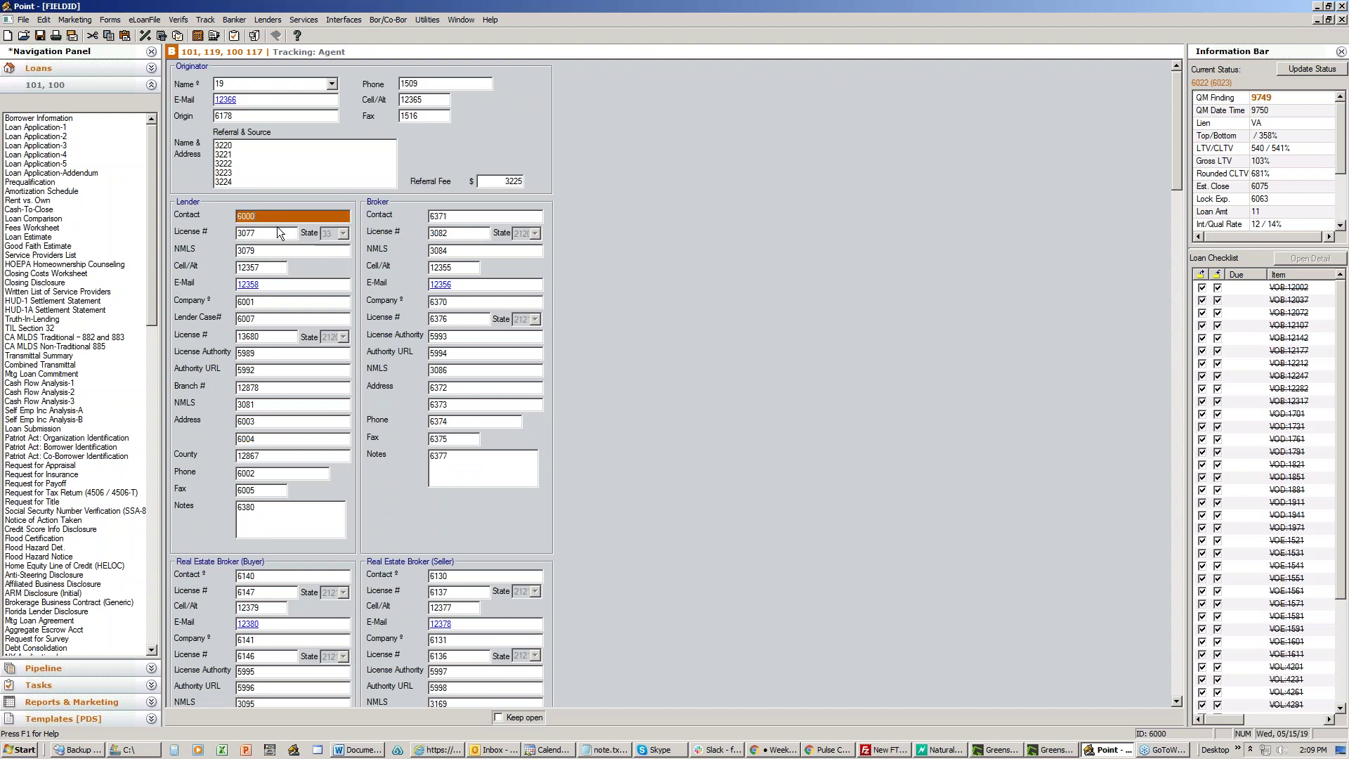
click(275, 300)
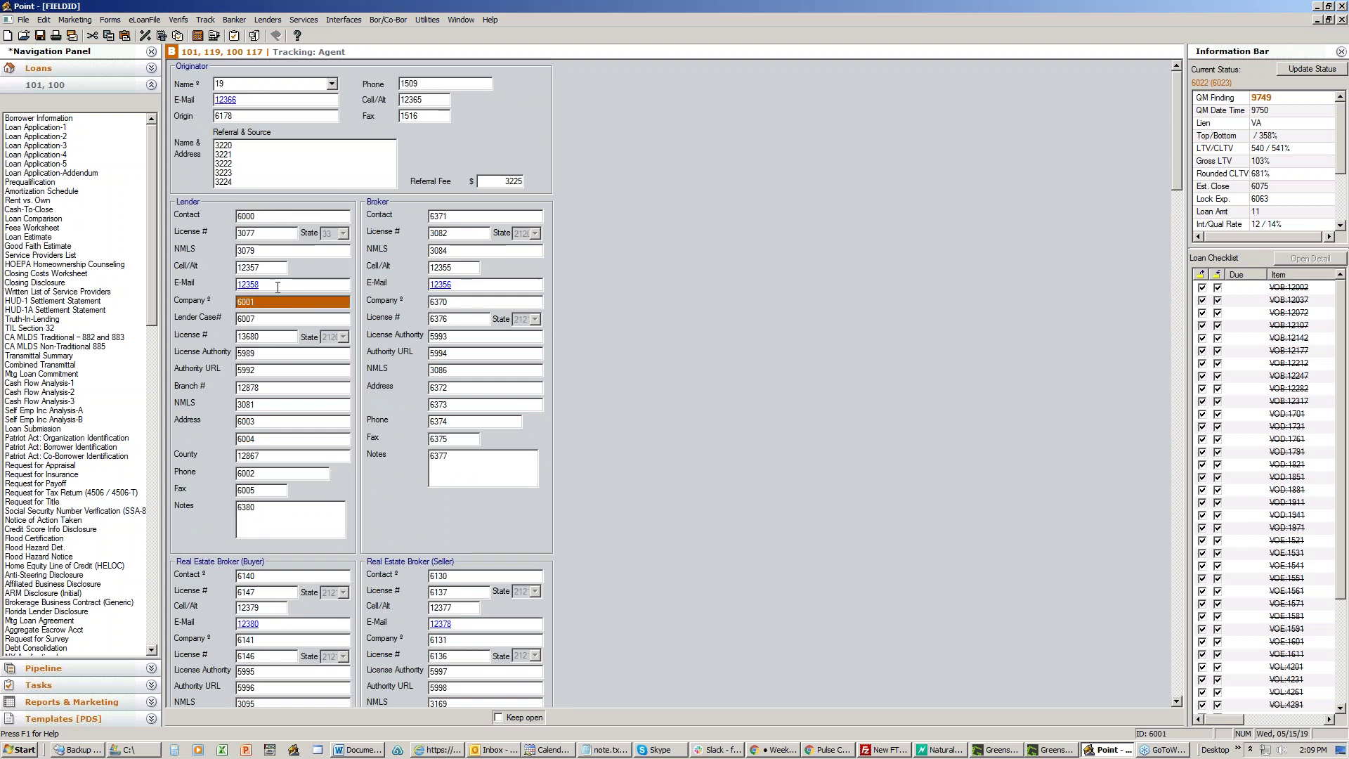
click(277, 284)
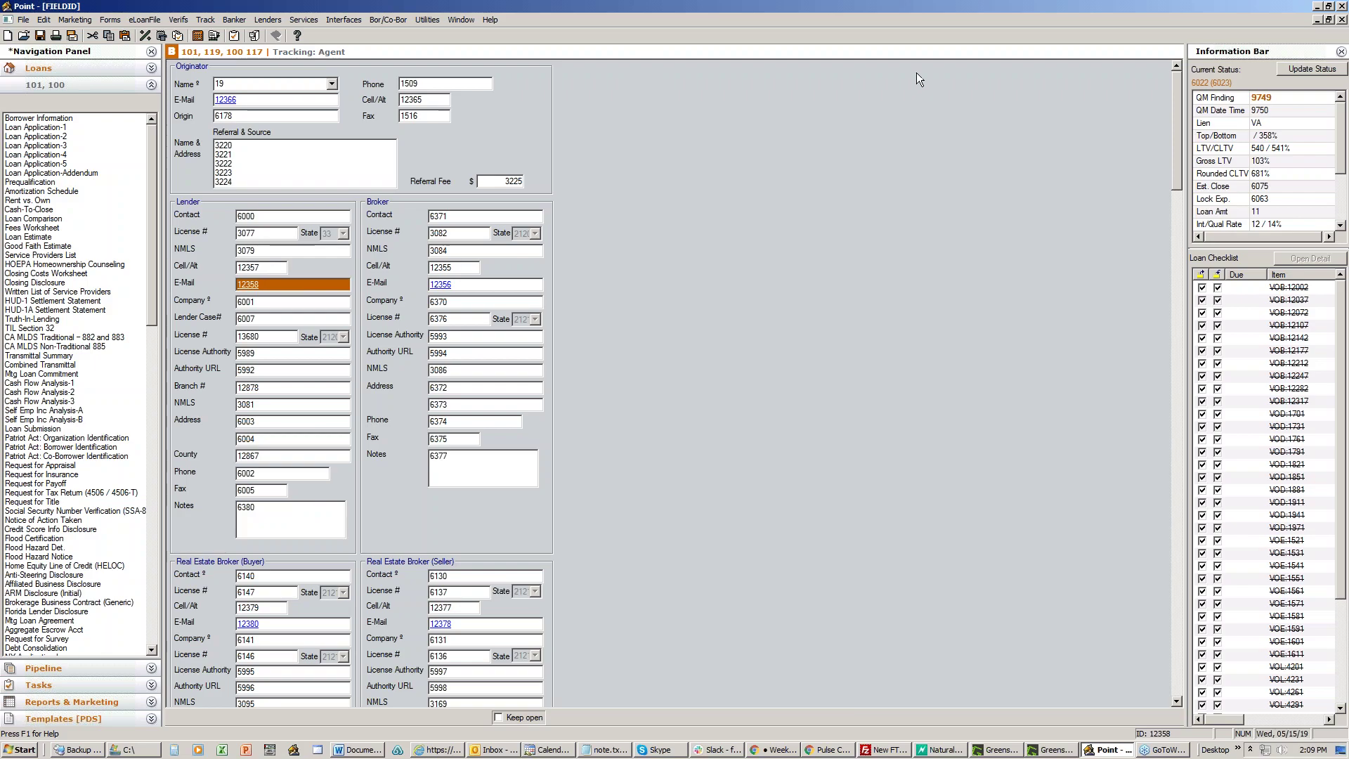
click(1317, 6)
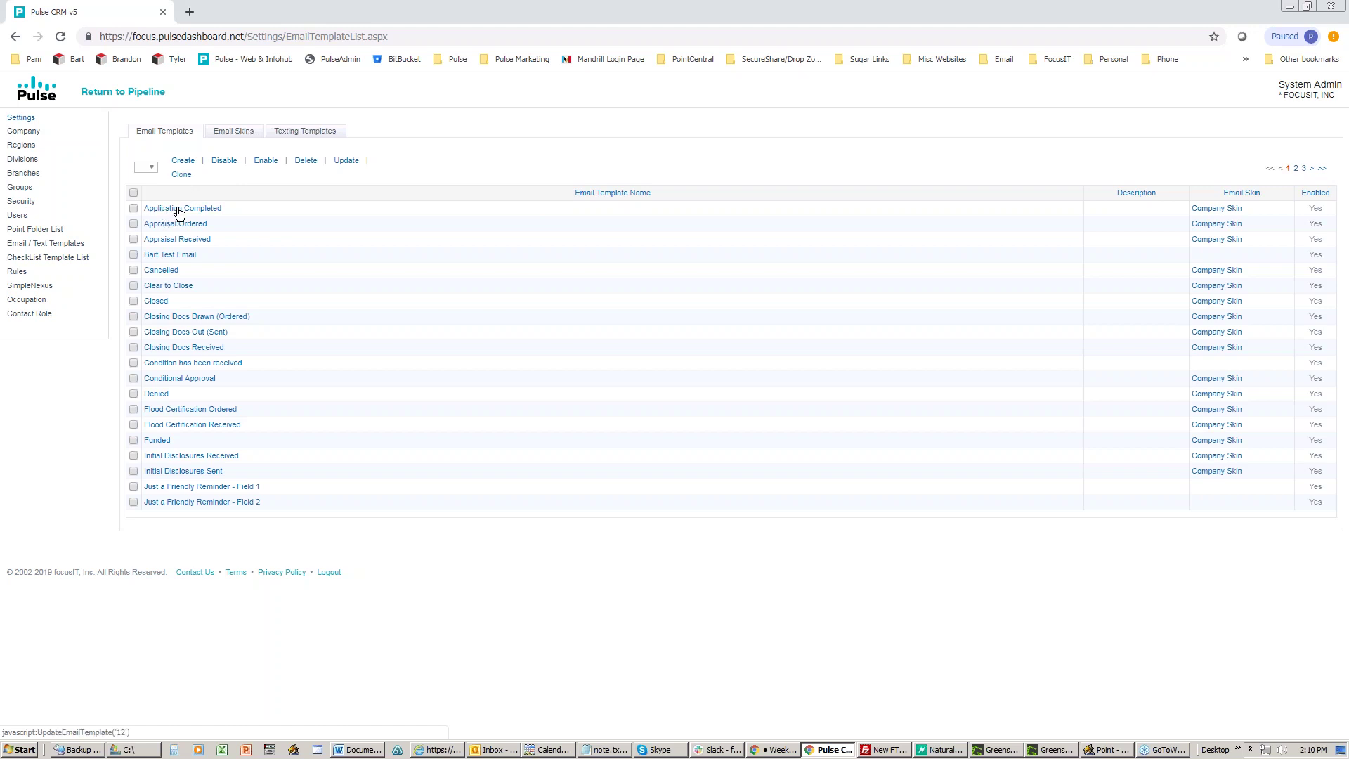
Step: Open the Application Completed template and inspect its name field
click(179, 210)
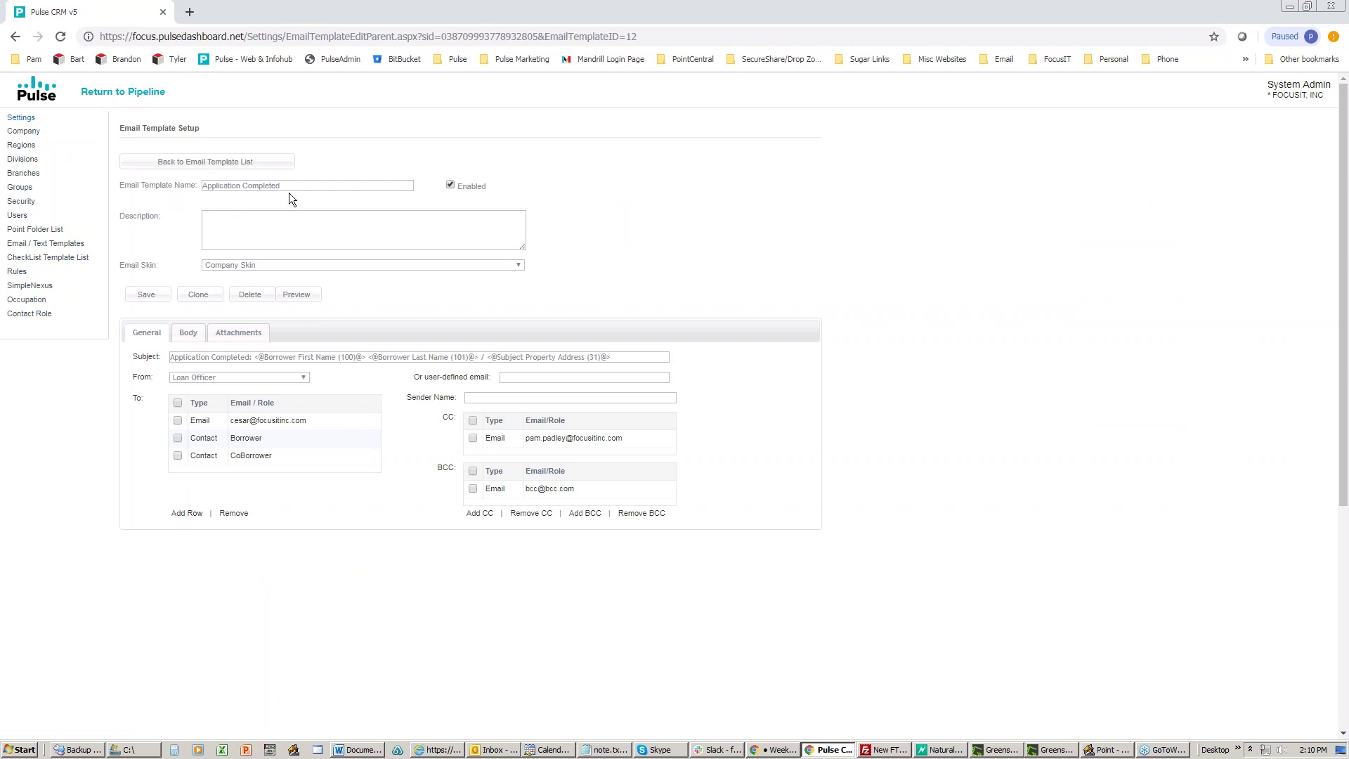
drag(282, 185, 195, 186)
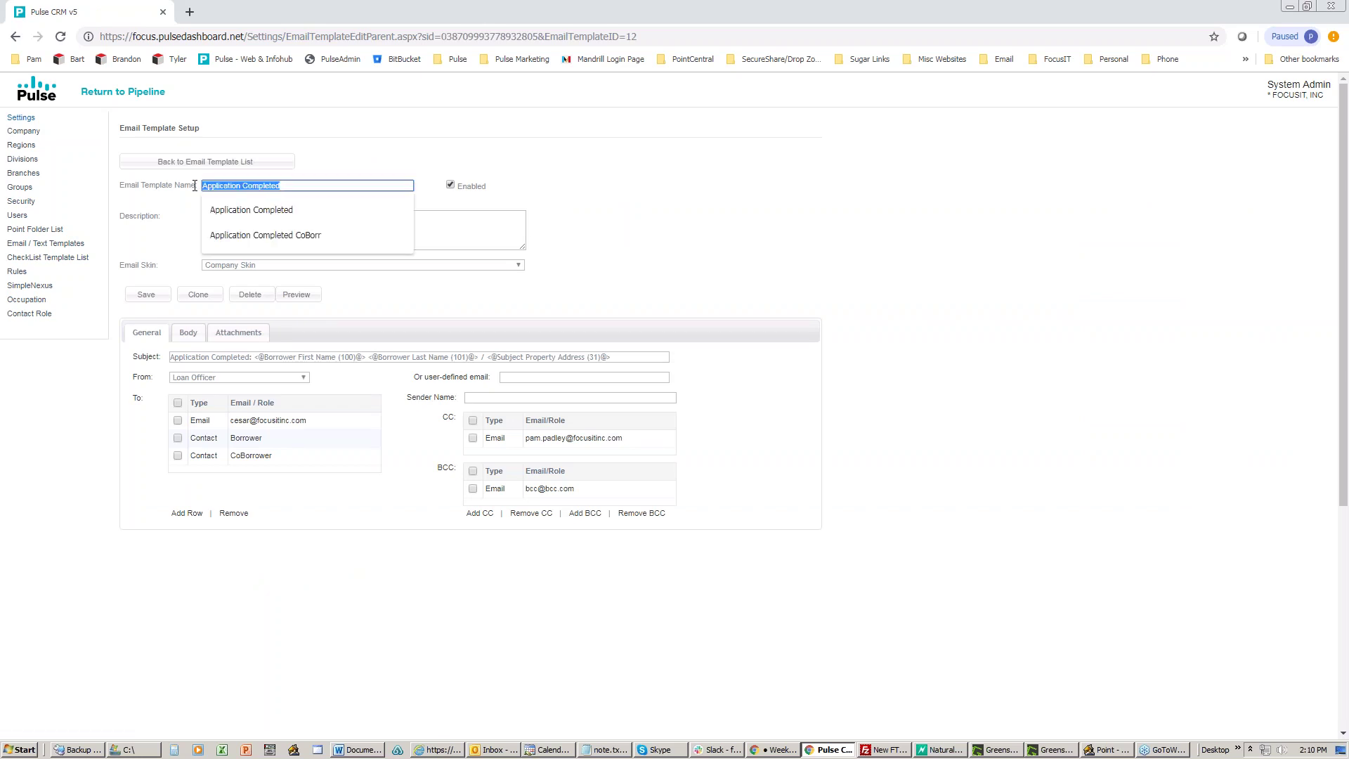
click(432, 197)
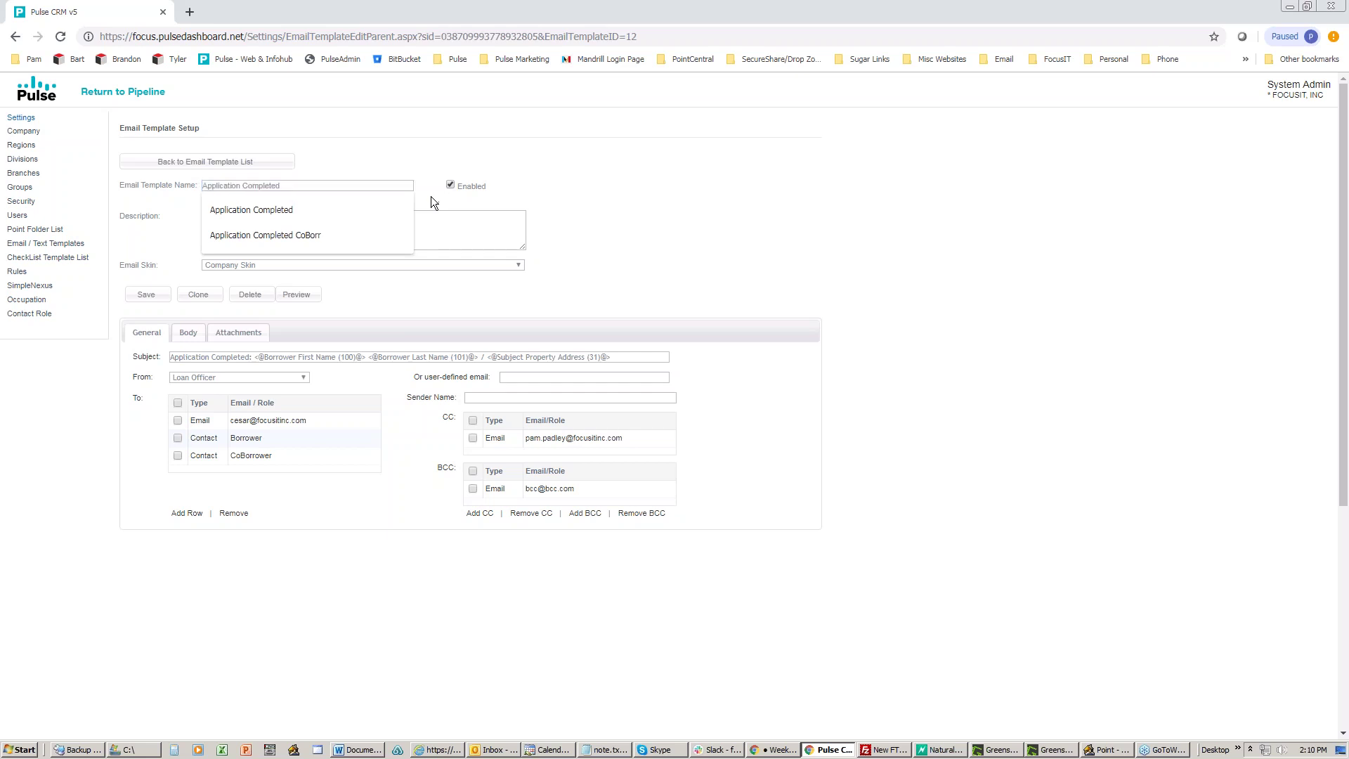
click(317, 185)
click(349, 282)
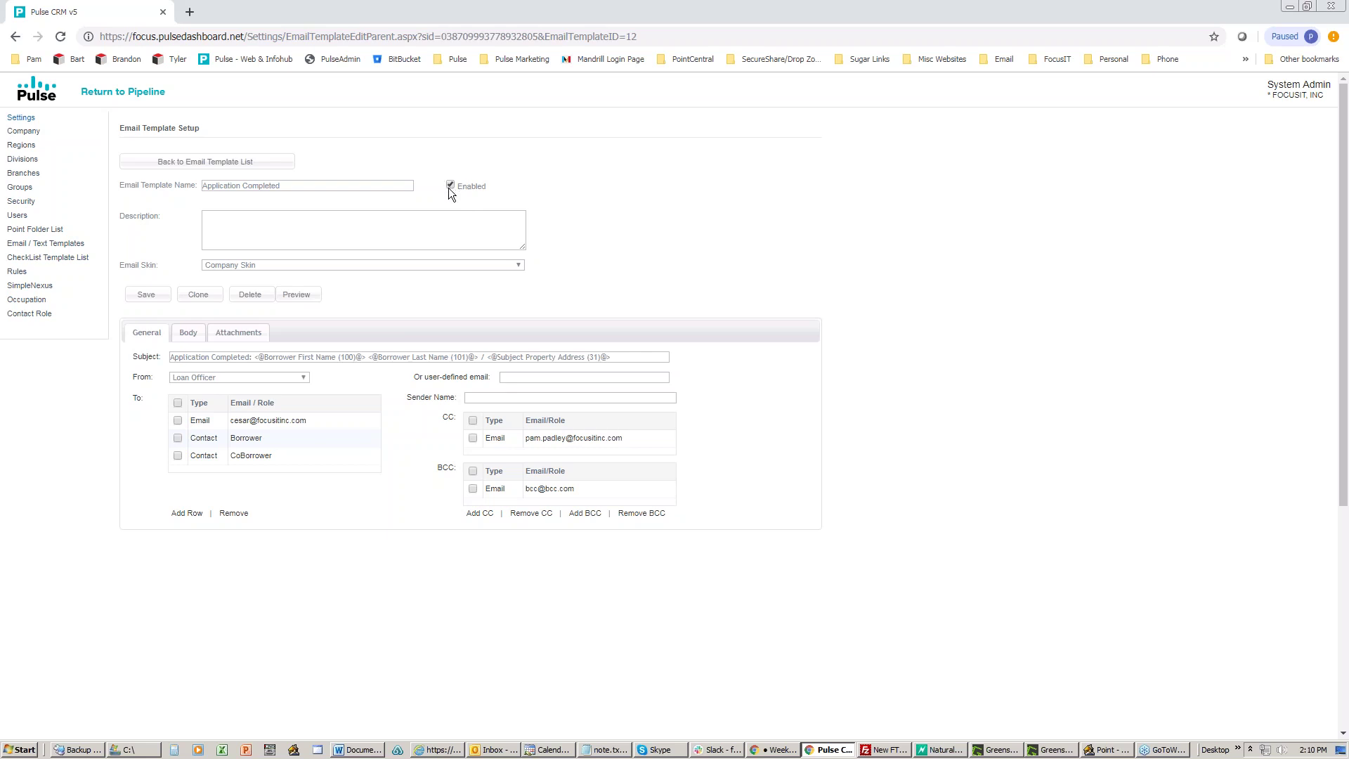
scroll(449, 189, down, 1)
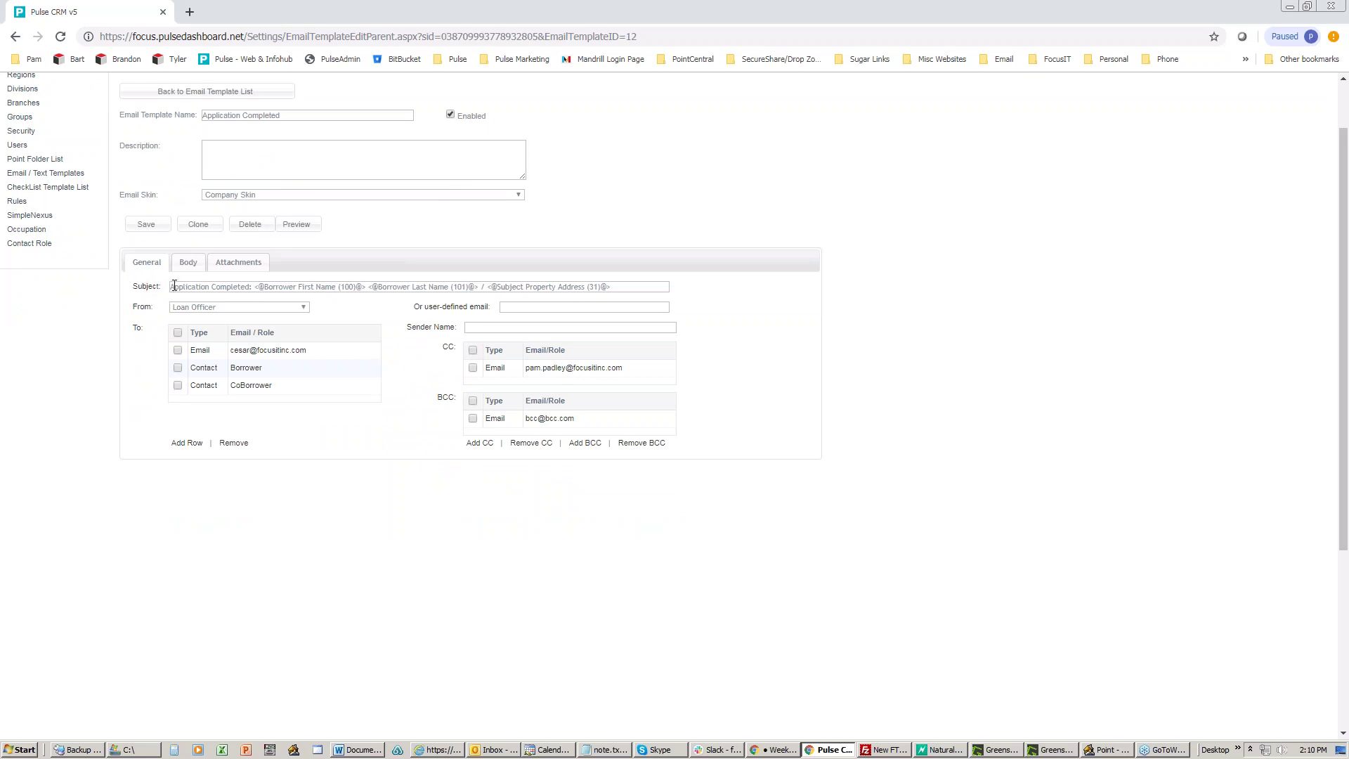
Step: Examine the subject's merge-field tokens and select the template page's web address
drag(172, 286, 647, 288)
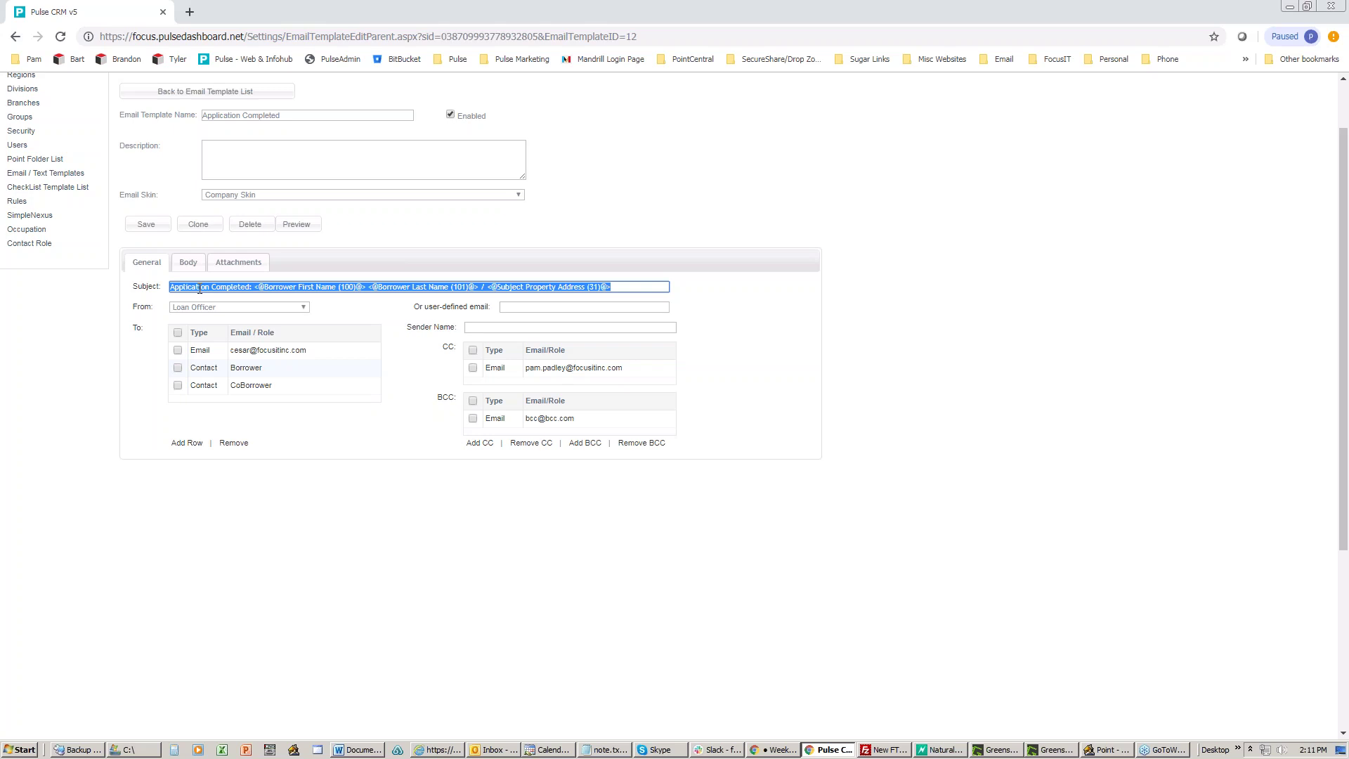
click(213, 287)
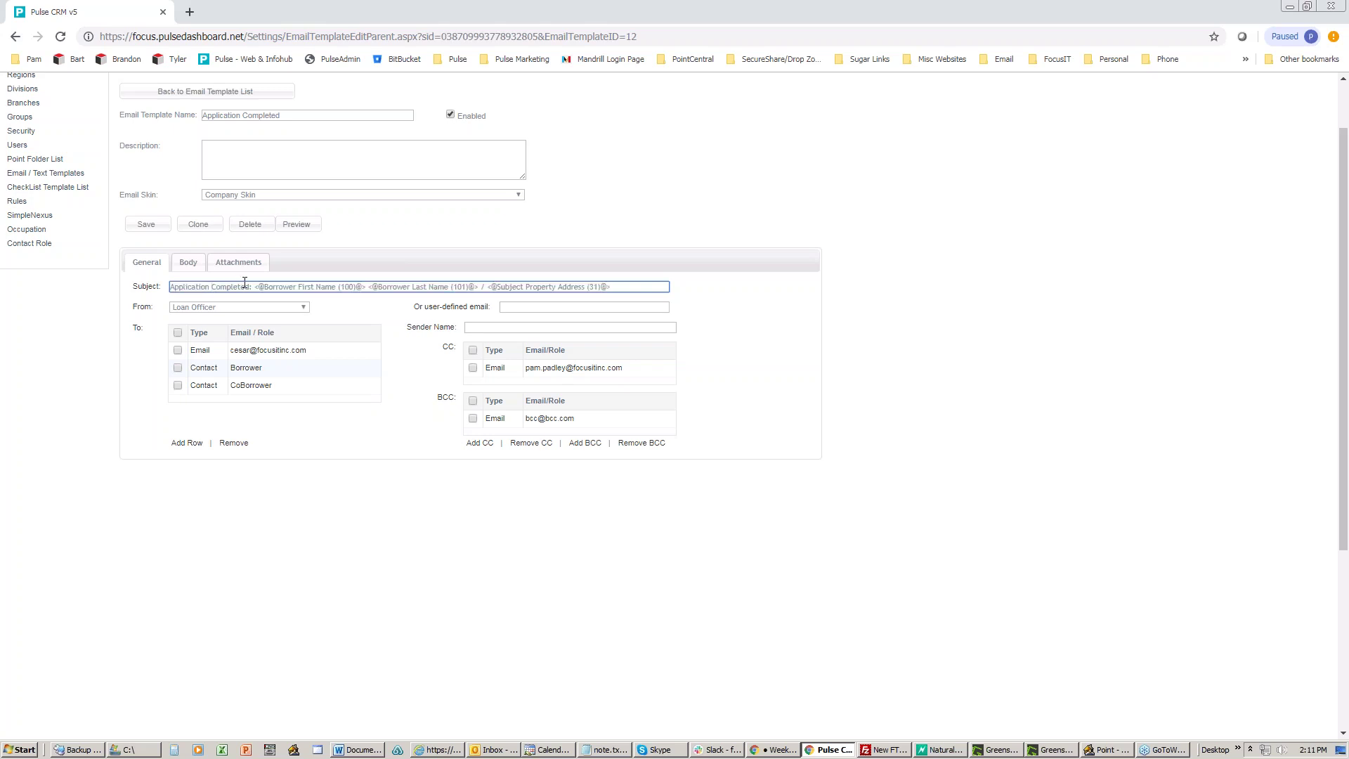
drag(251, 287, 171, 288)
drag(251, 287, 614, 291)
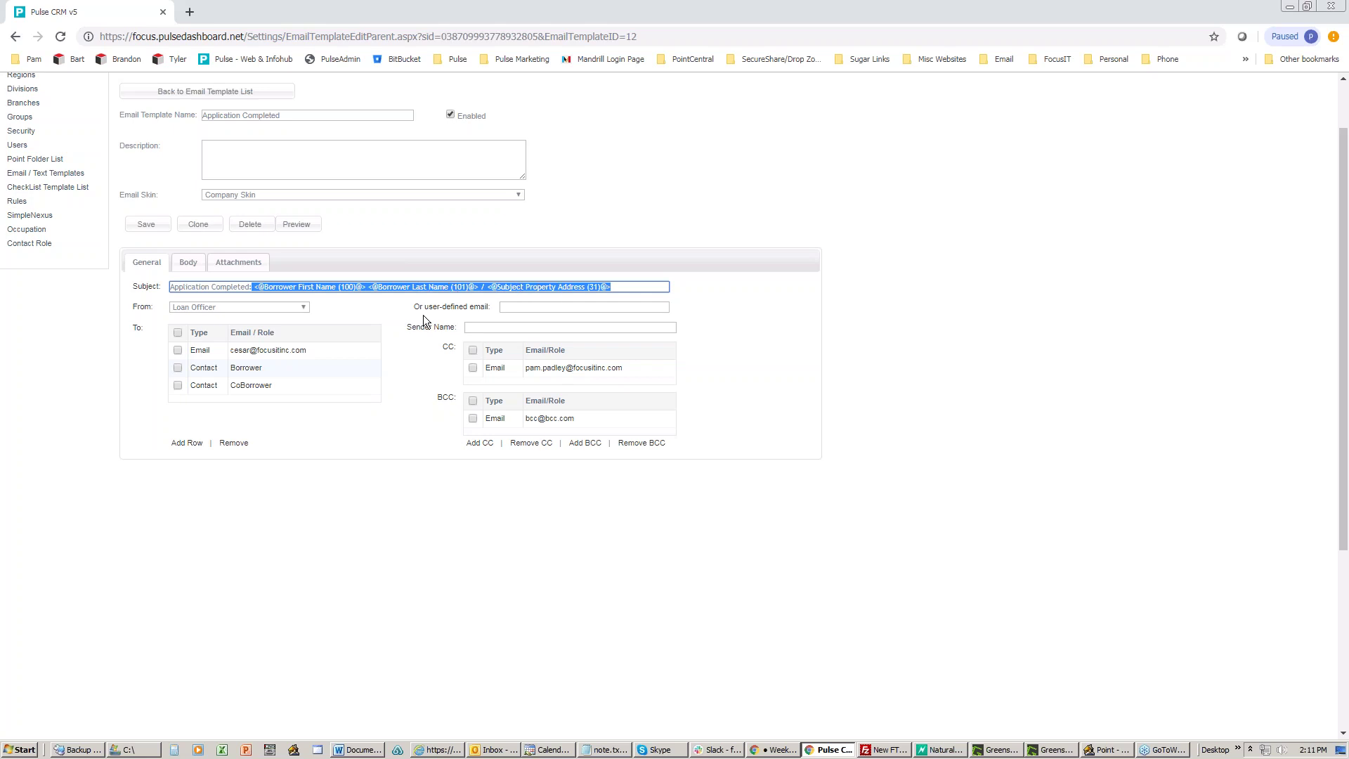
key(ctrl+l)
key(ctrl+c)
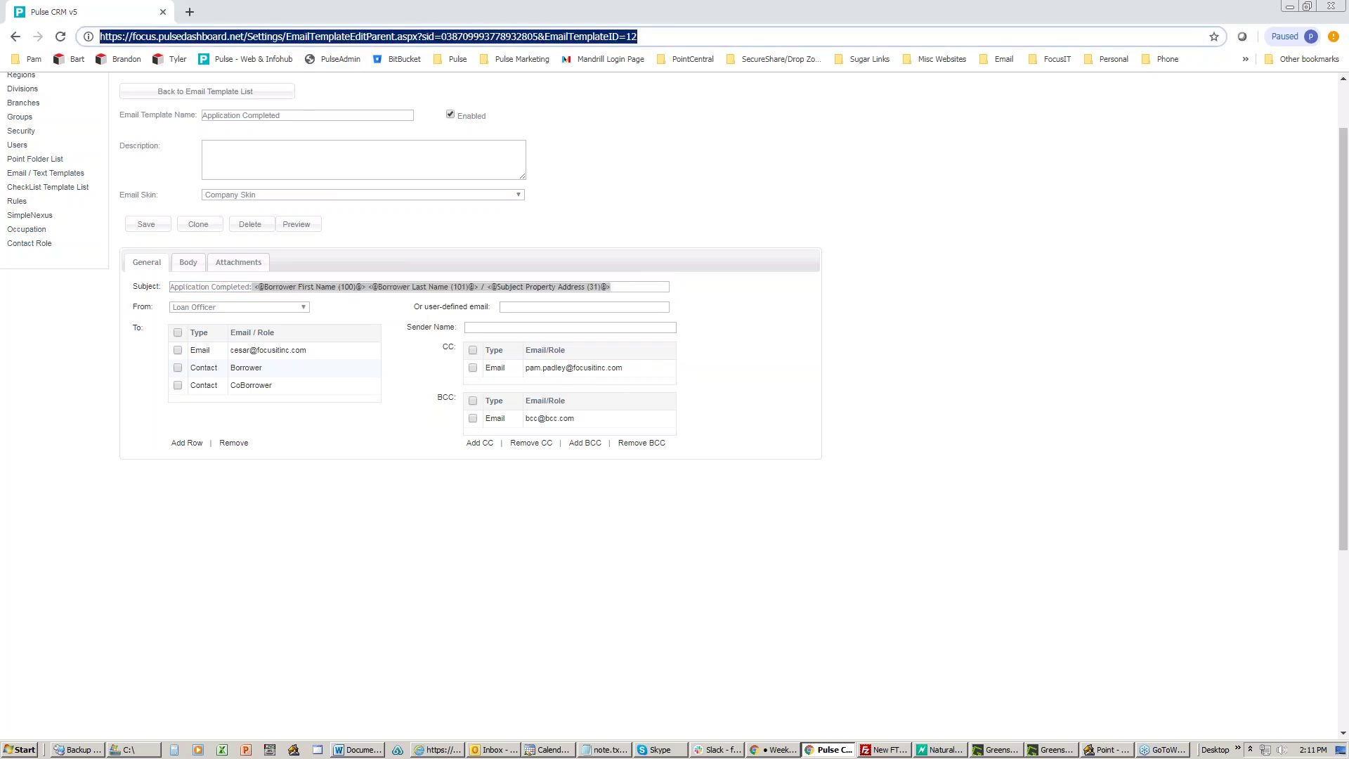
Step: Load the copied template address in a new tab and return there to the Email Templates list
click(190, 12)
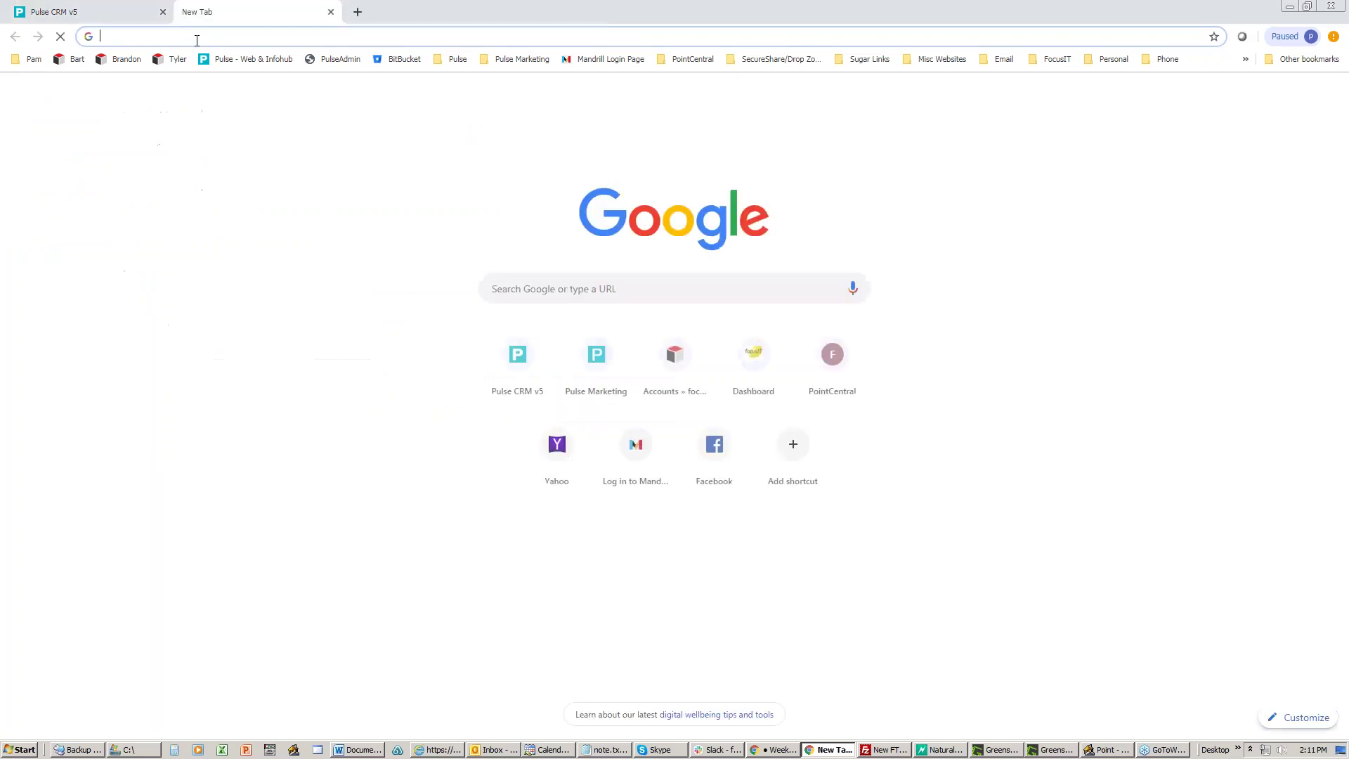
key(ctrl+v)
key(Return)
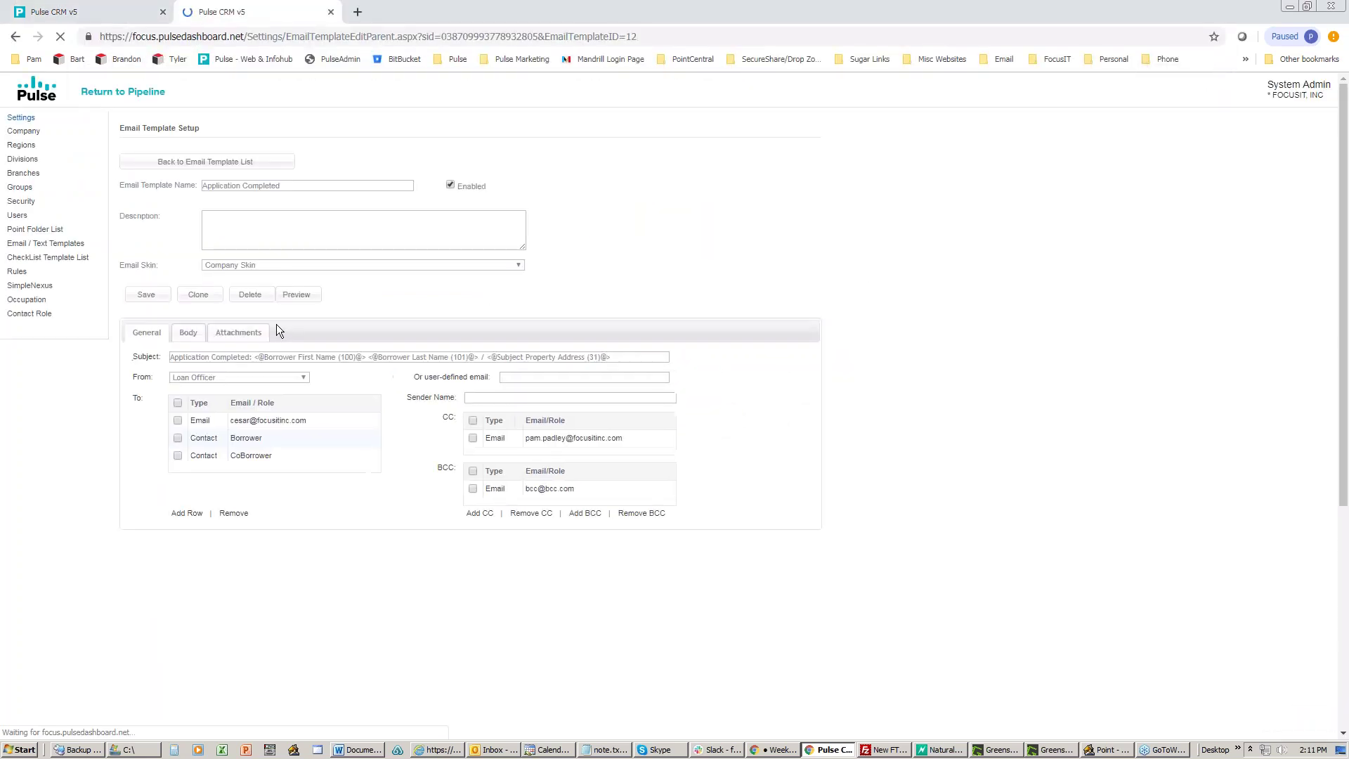
click(186, 163)
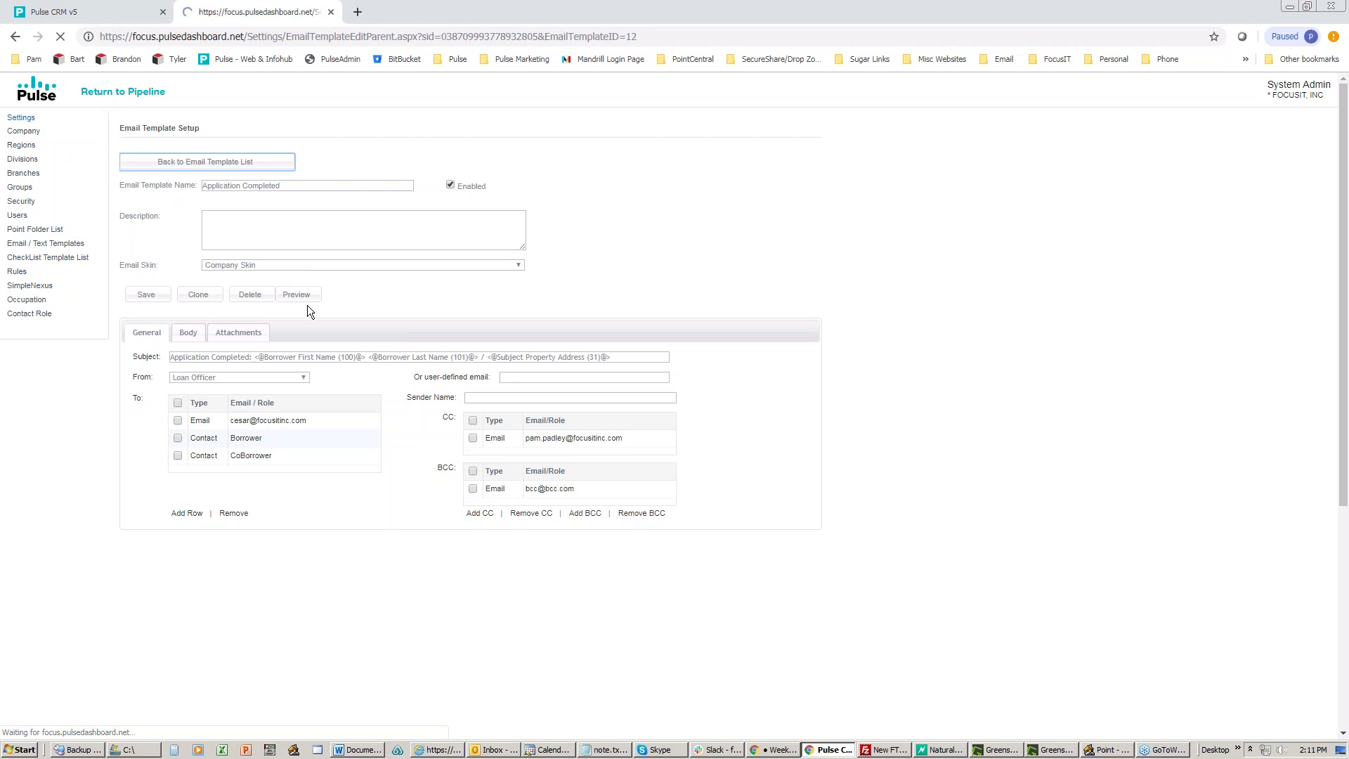
click(120, 12)
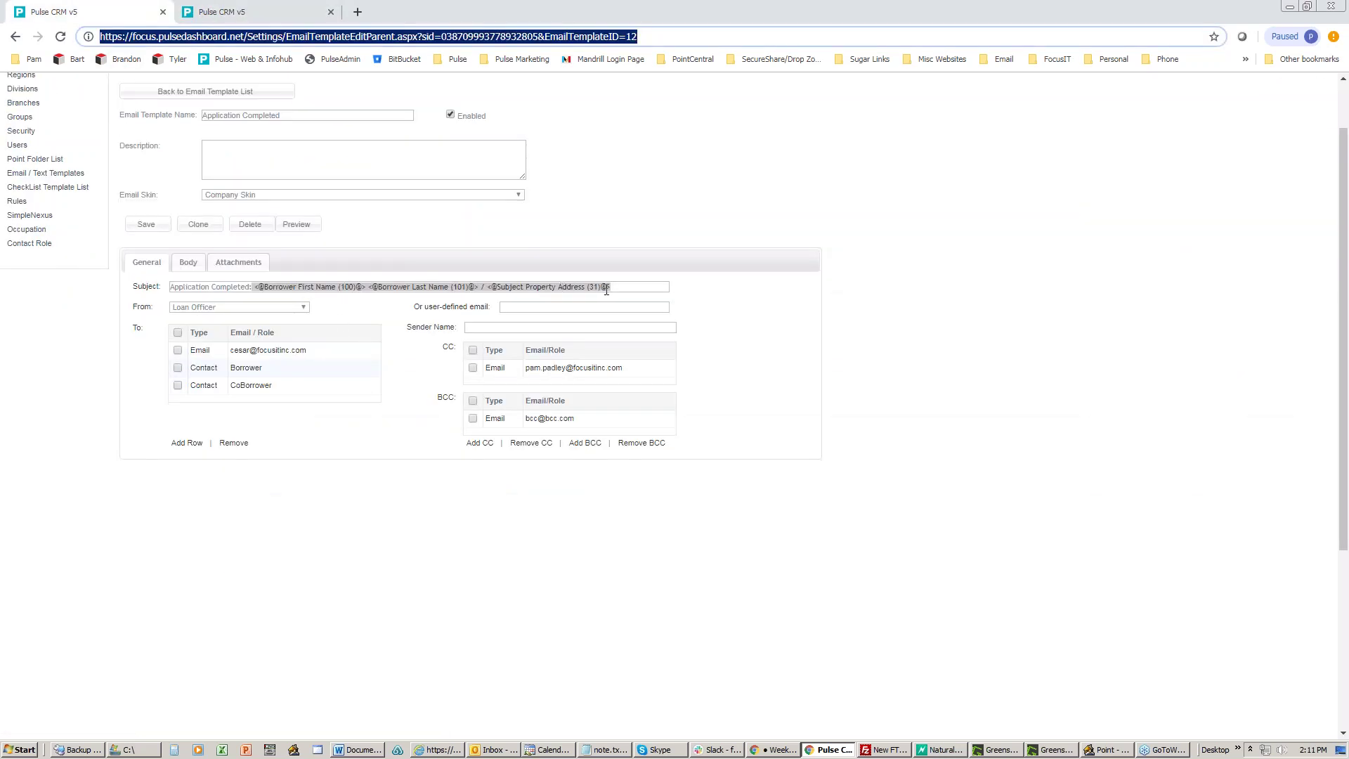
click(254, 12)
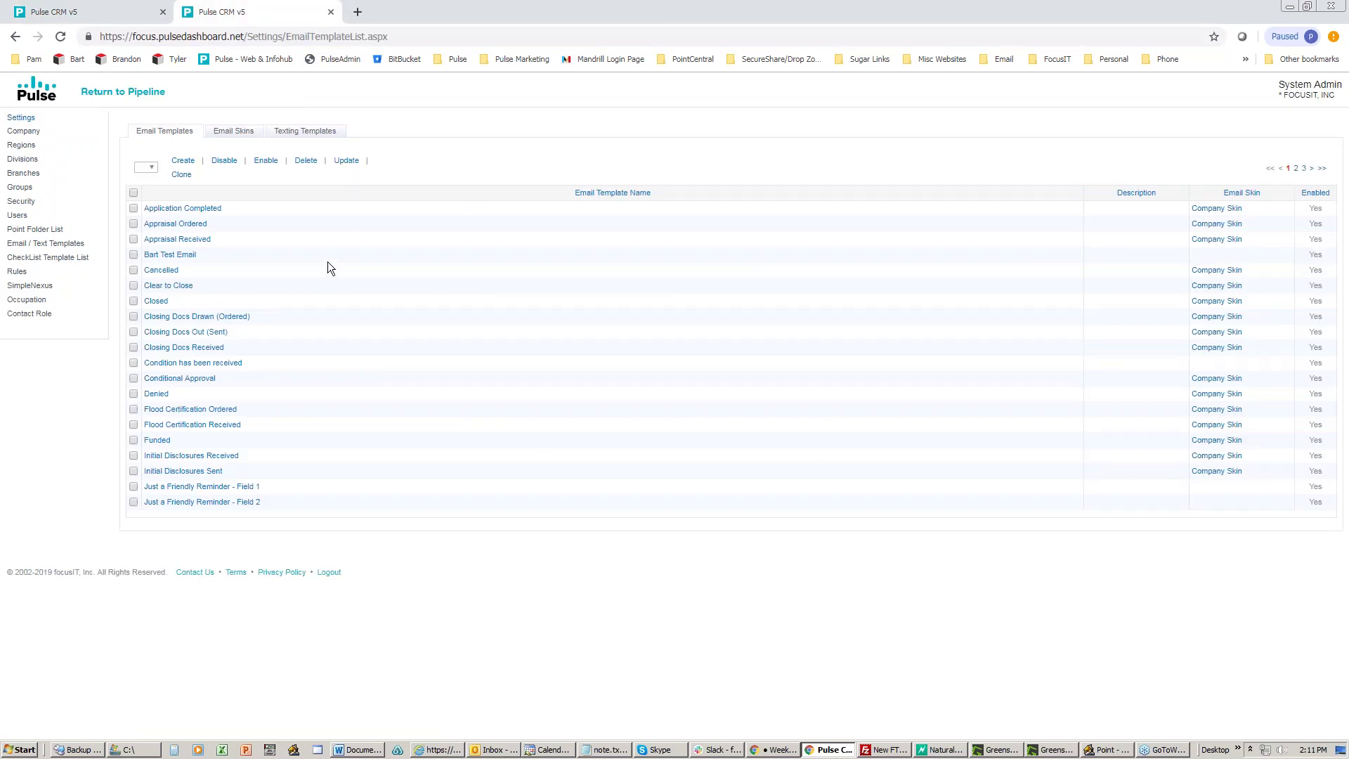
Step: Create a new template and browse the Pulse database field list in its body editor
click(182, 160)
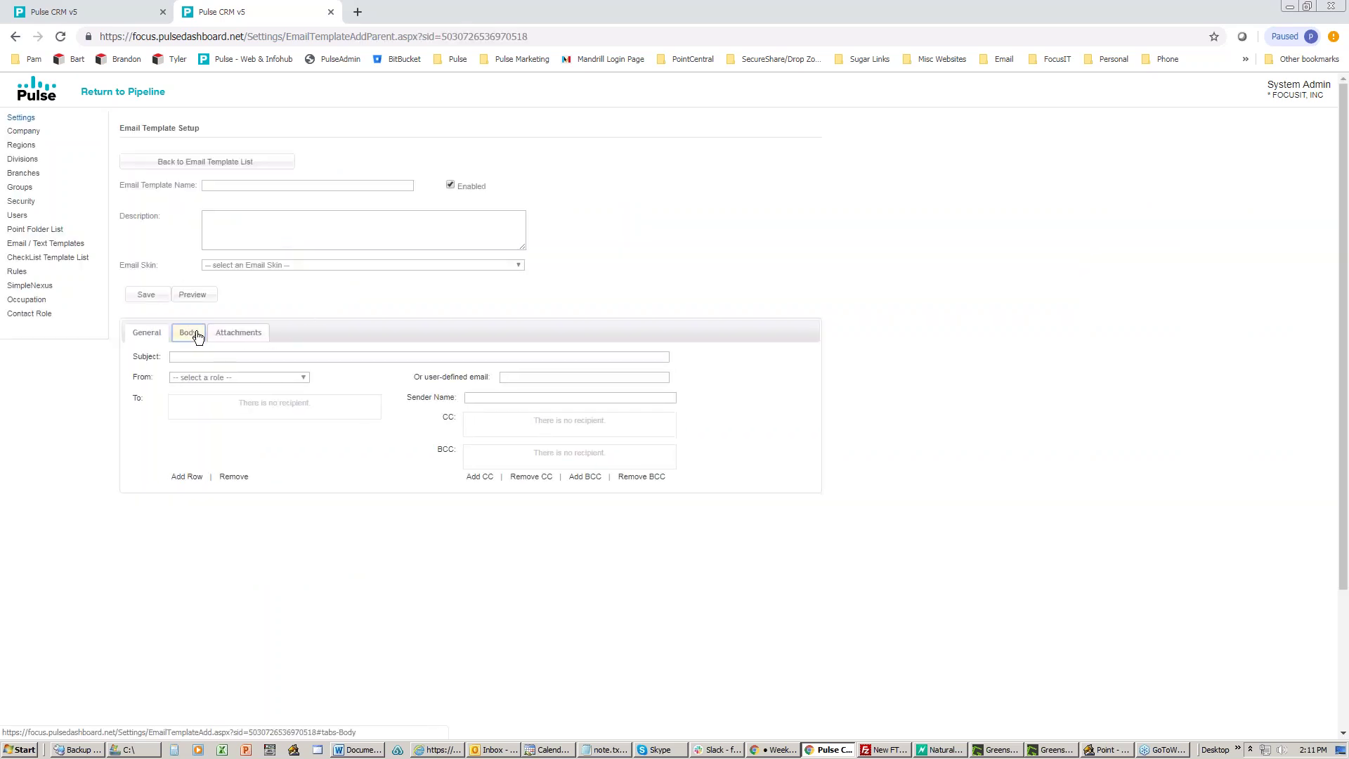
click(197, 337)
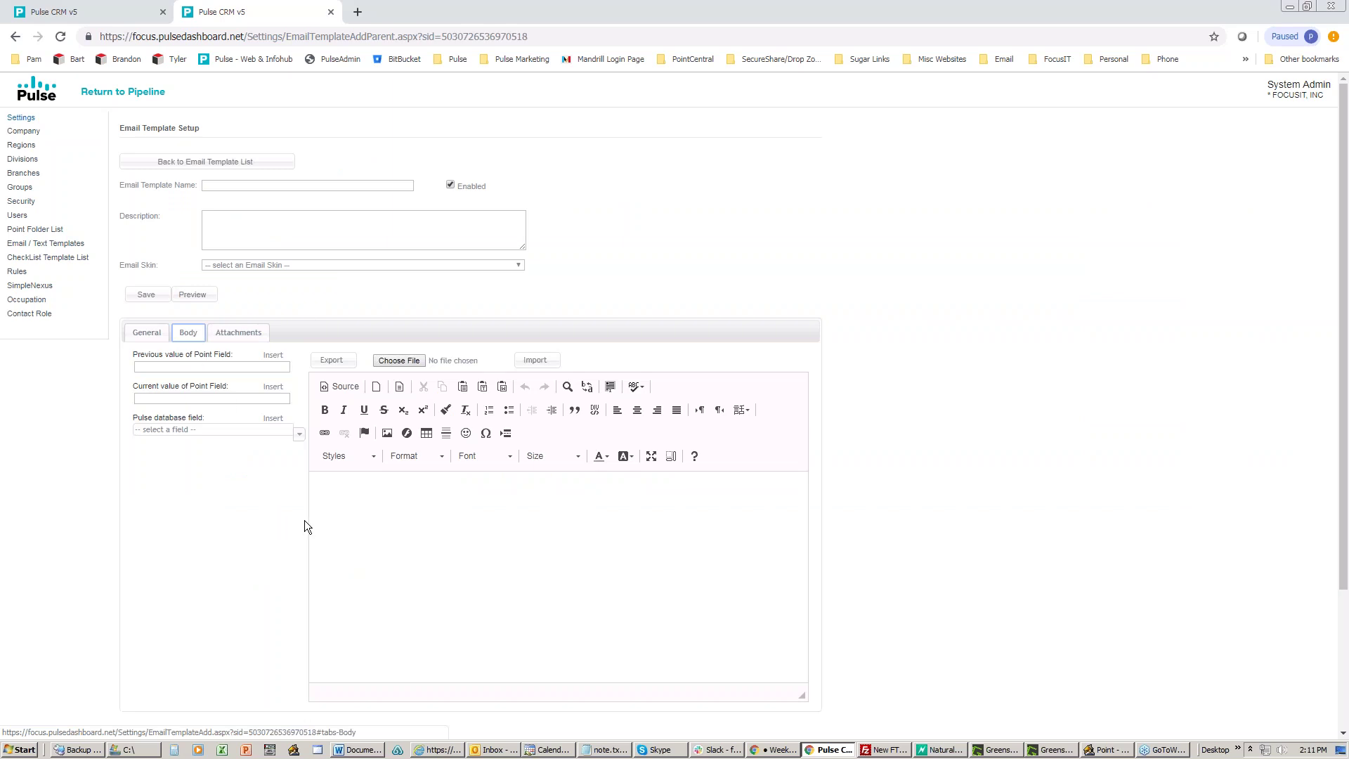
click(348, 499)
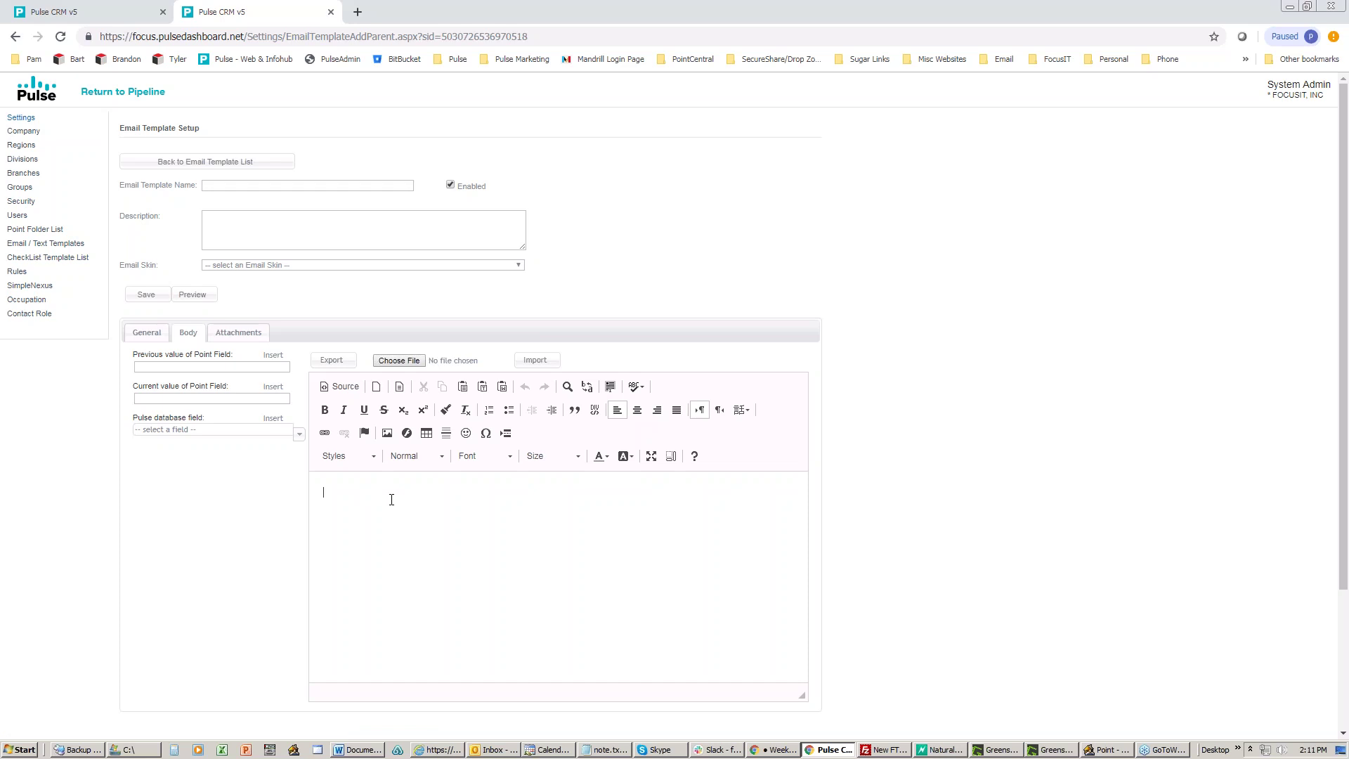
click(289, 429)
mouse_move(290, 461)
mouse_down()
mouse_move(289, 530)
mouse_move(294, 479)
mouse_up()
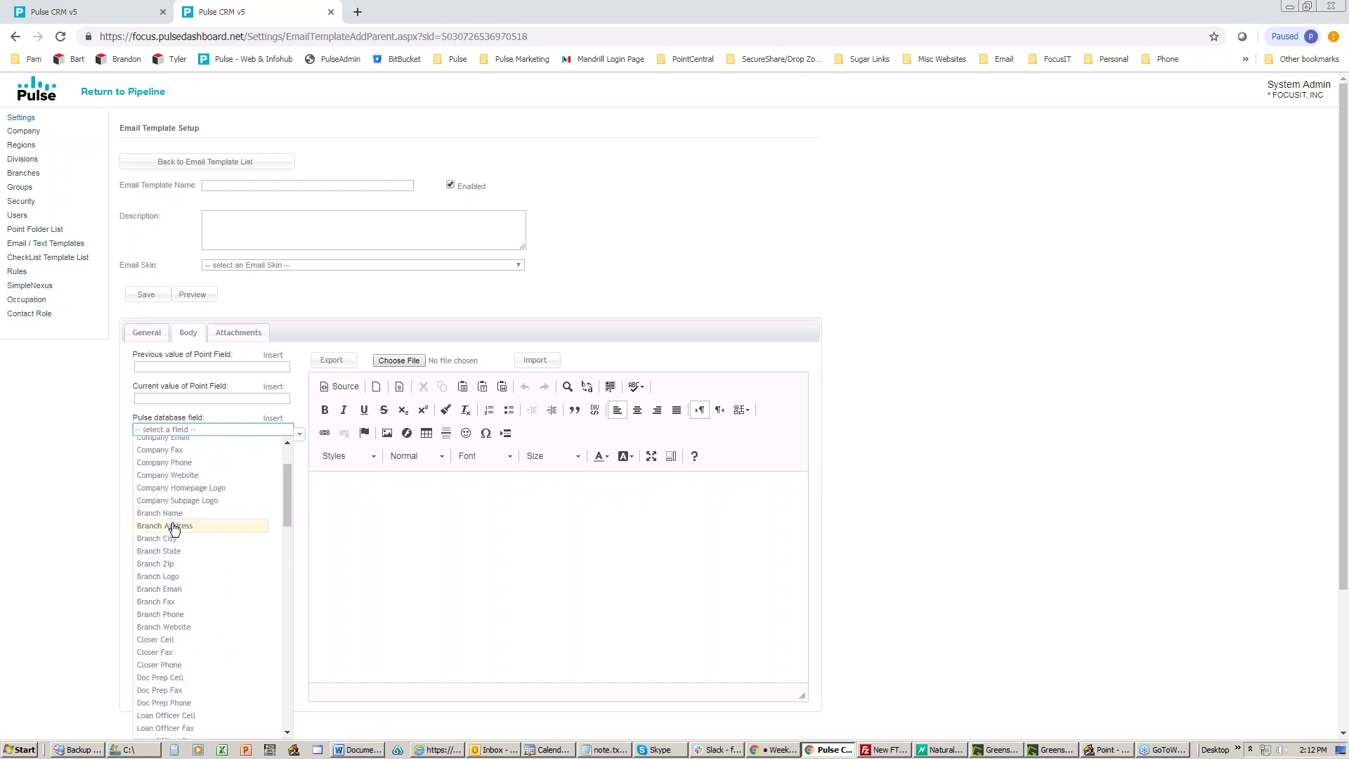
scroll(205, 529, down, 5)
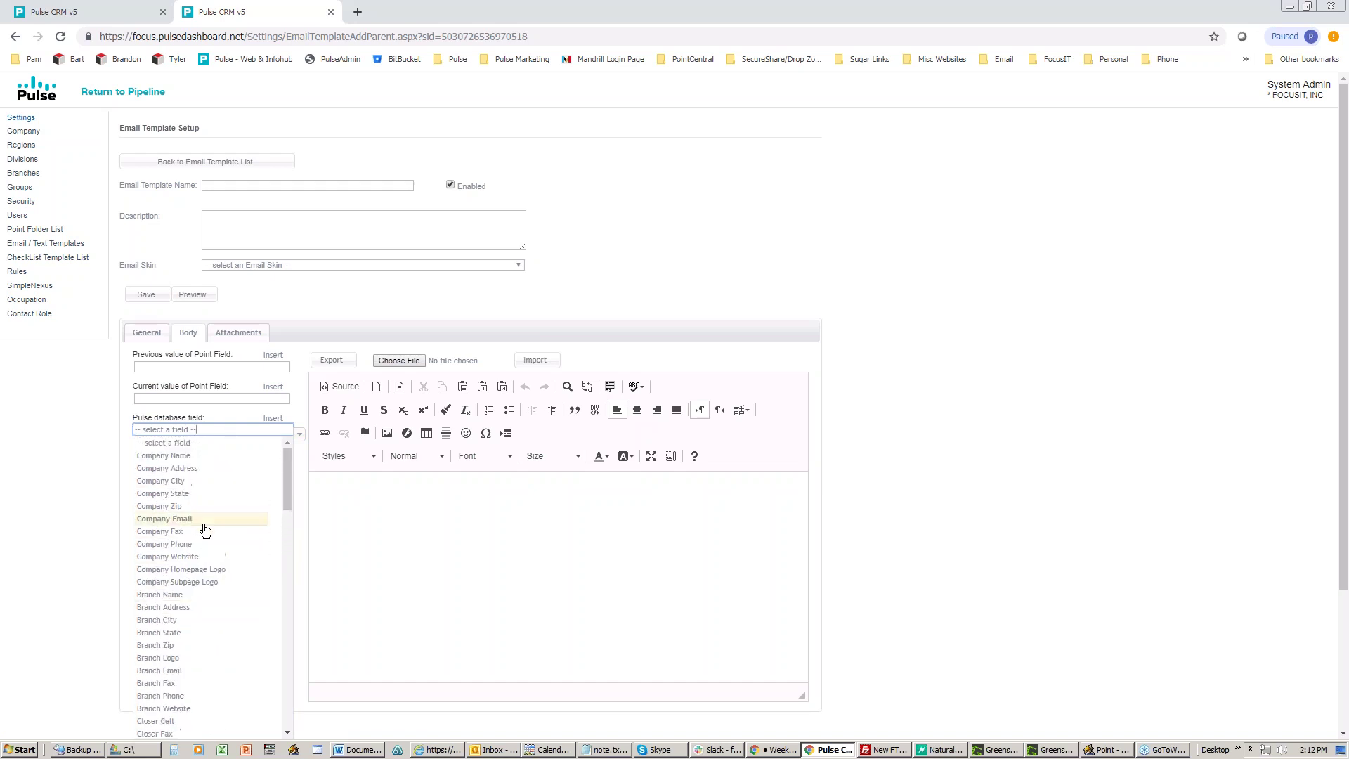
scroll(204, 530, down, 1)
scroll(204, 530, down, 15)
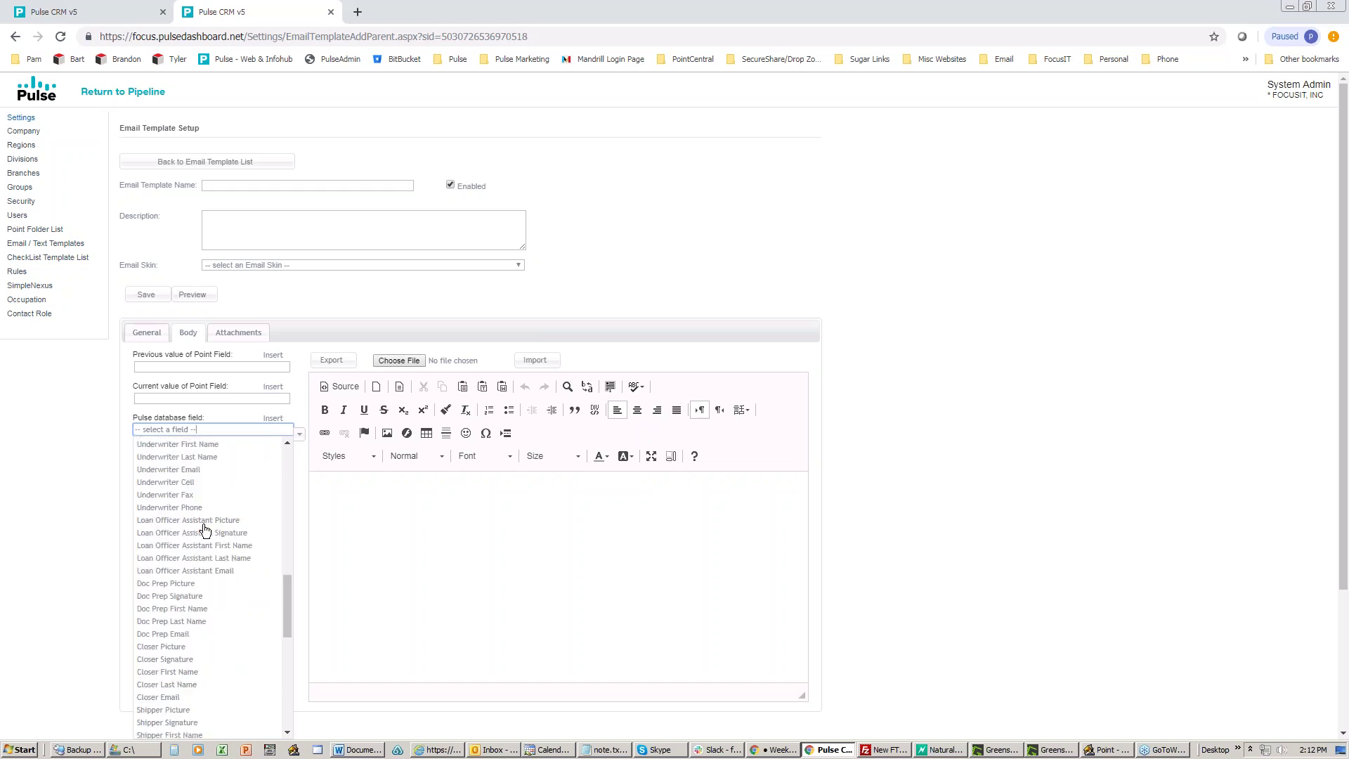
scroll(204, 530, up, 15)
scroll(205, 530, up, 10)
scroll(204, 530, up, 2)
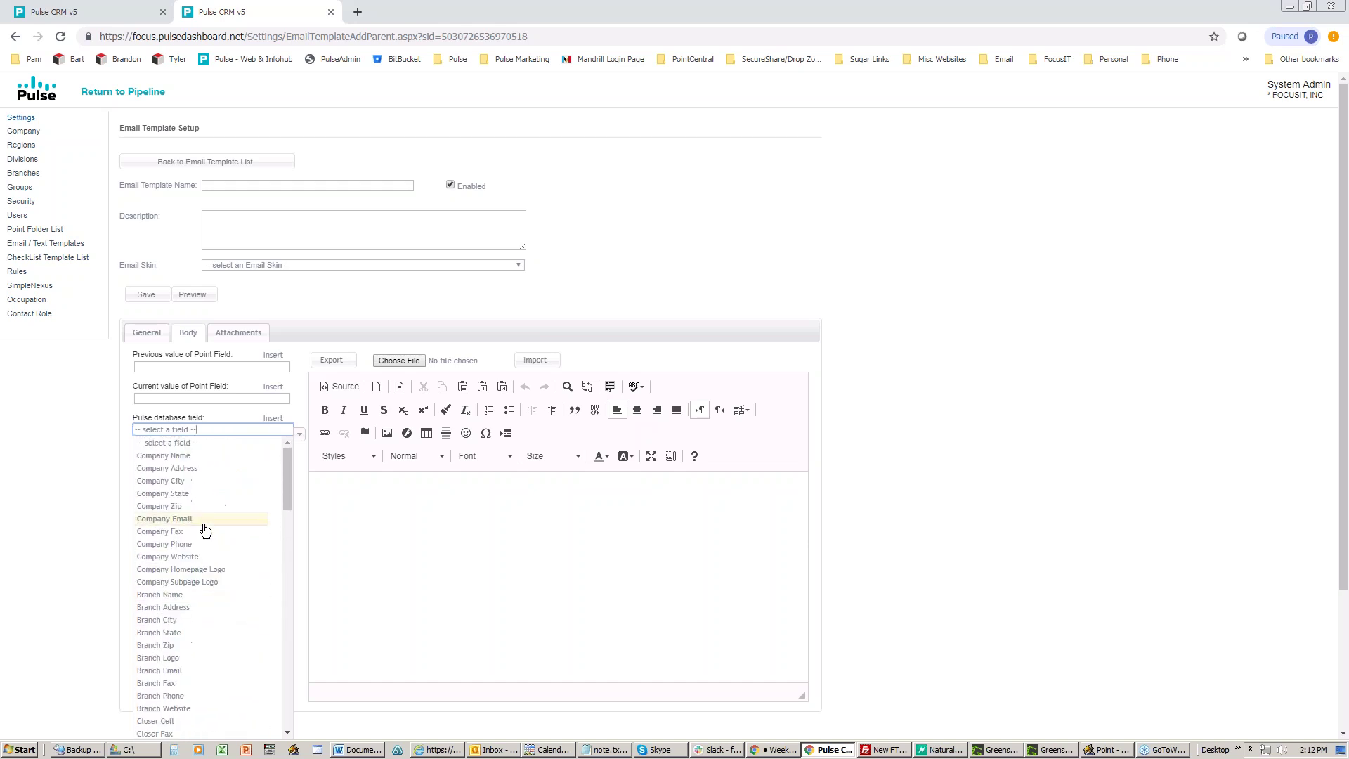
click(298, 432)
Step: Try point field 100, then look up the borrower last name field ID in Calyx Point
click(296, 430)
click(202, 400)
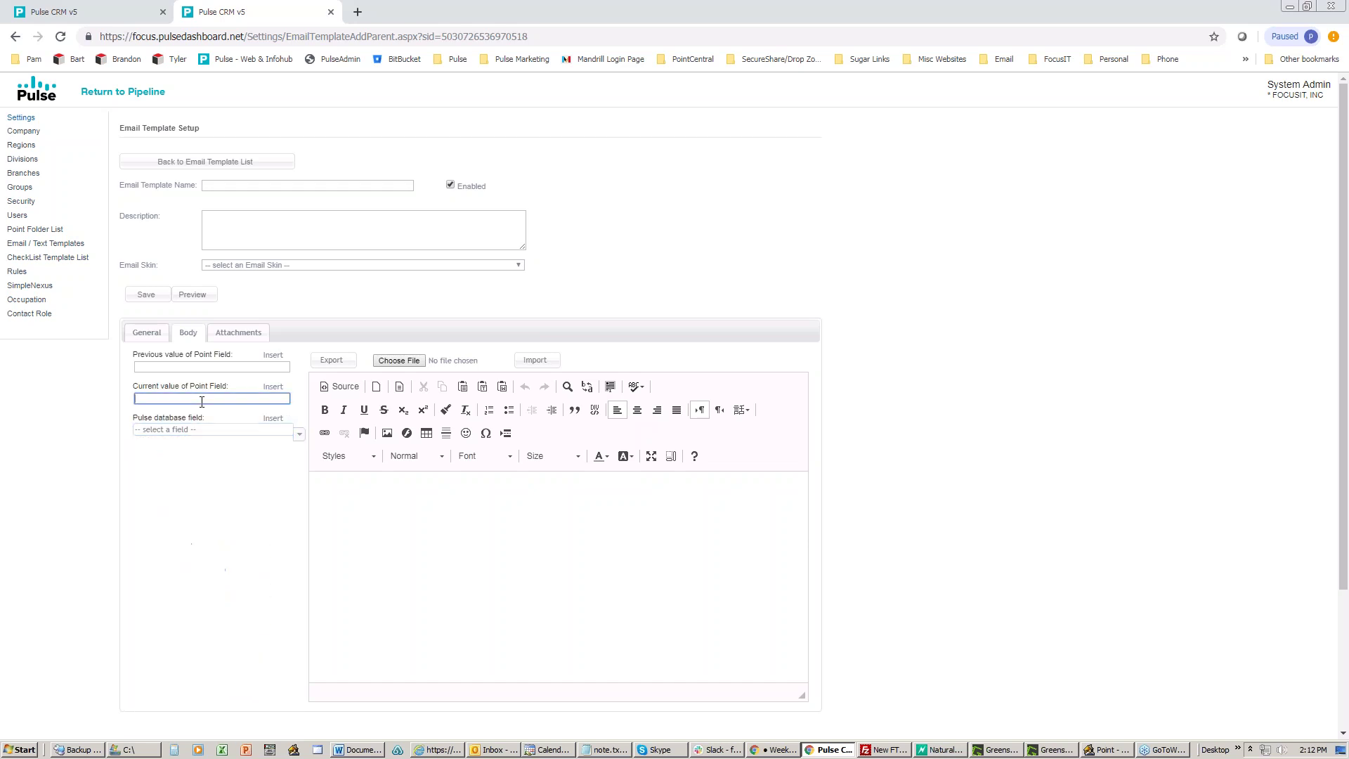
text(100)
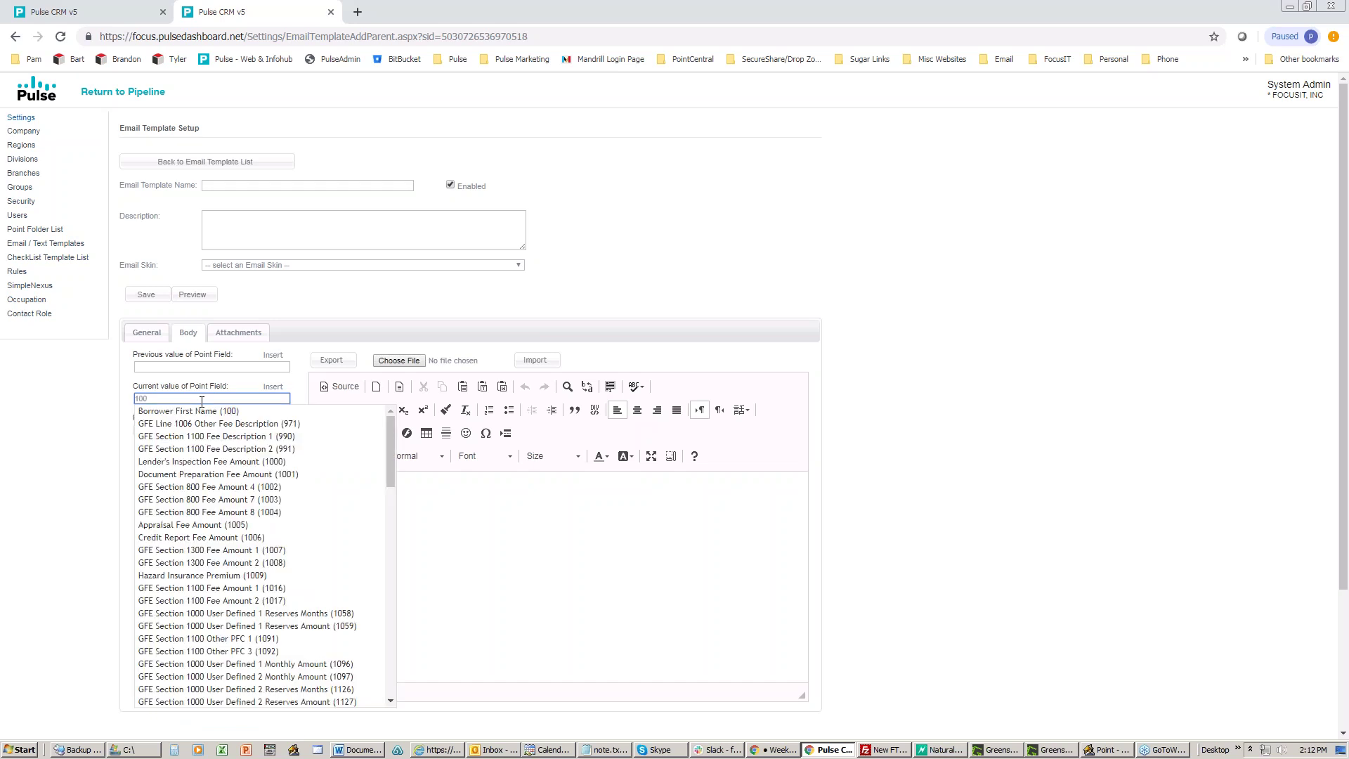
click(194, 410)
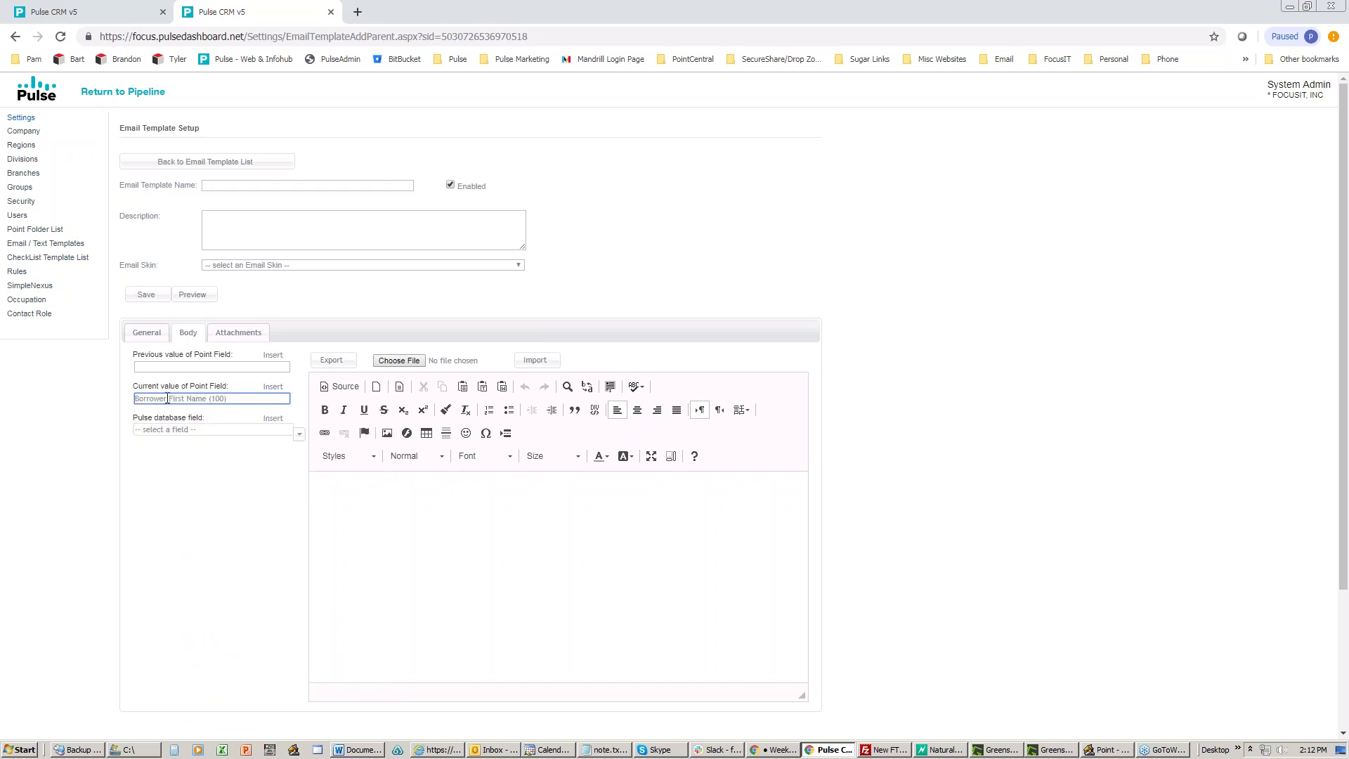
drag(228, 400, 105, 408)
key(BackSpace)
click(1107, 750)
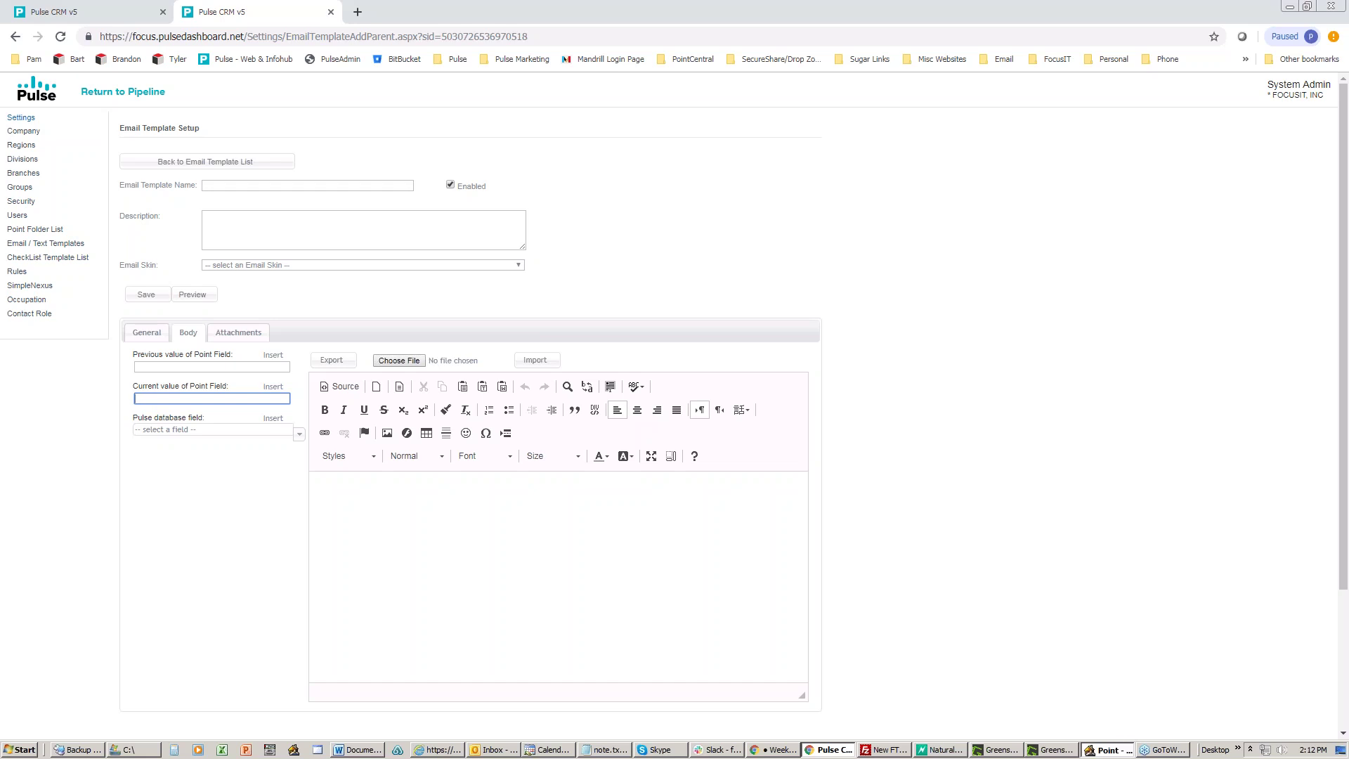
click(61, 119)
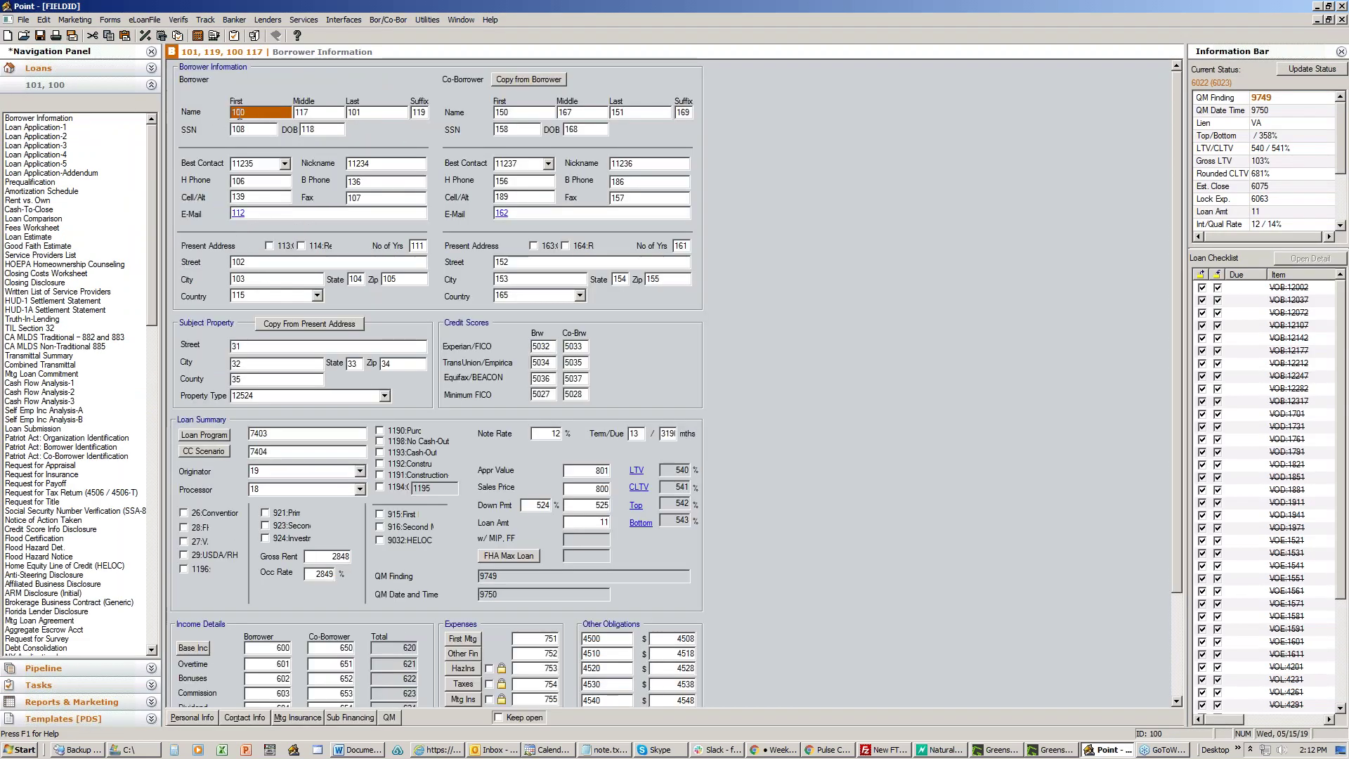
key(Tab)
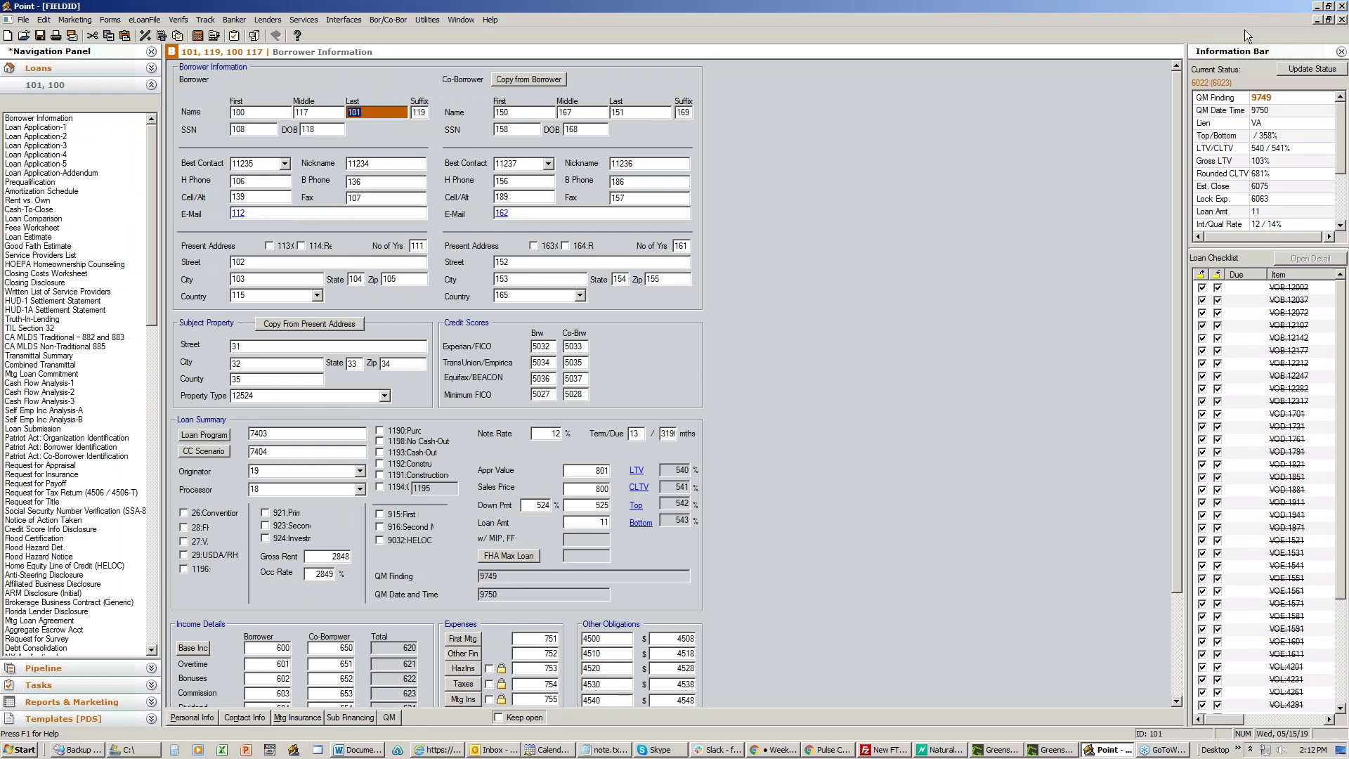
click(1319, 7)
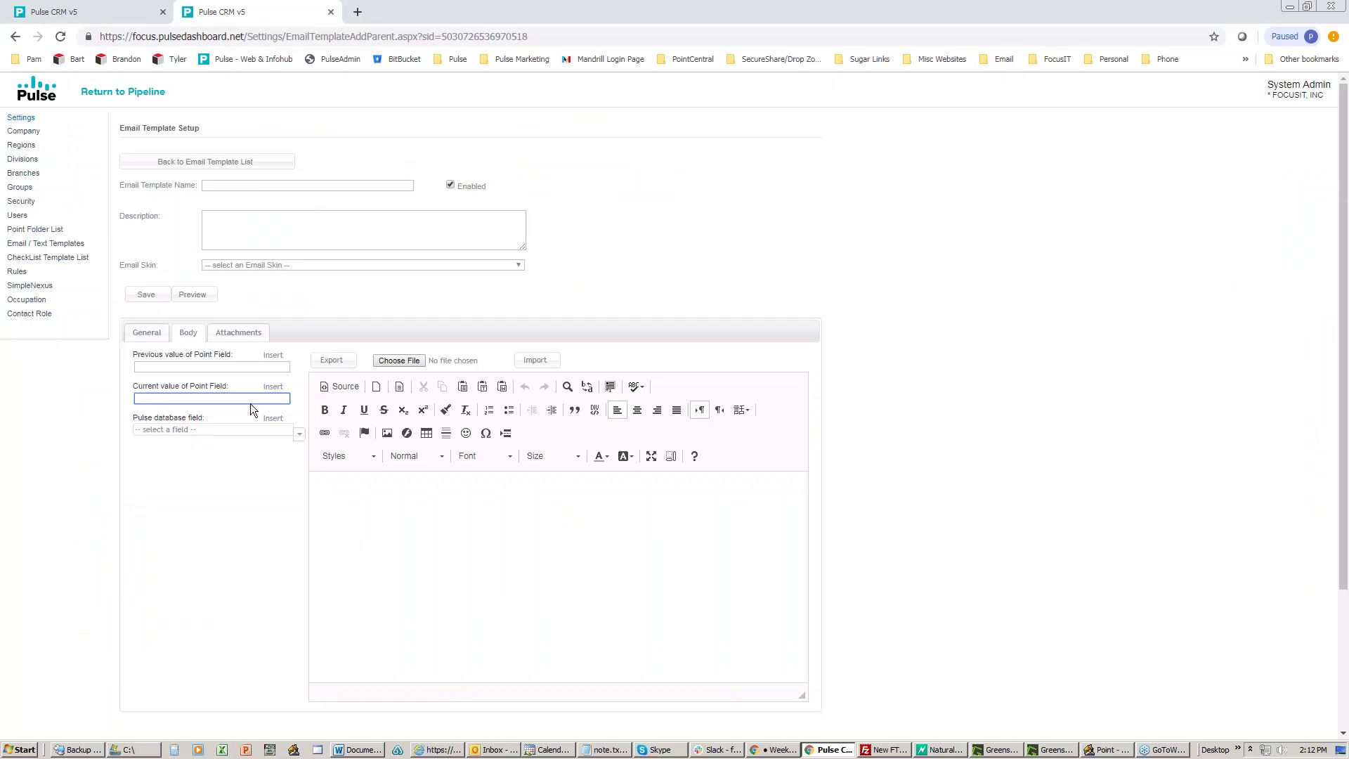
Step: Insert Borrower First Name (100), Last Name (101) and Subject Property State (33) merge fields
click(229, 399)
text(100)
click(208, 413)
click(274, 388)
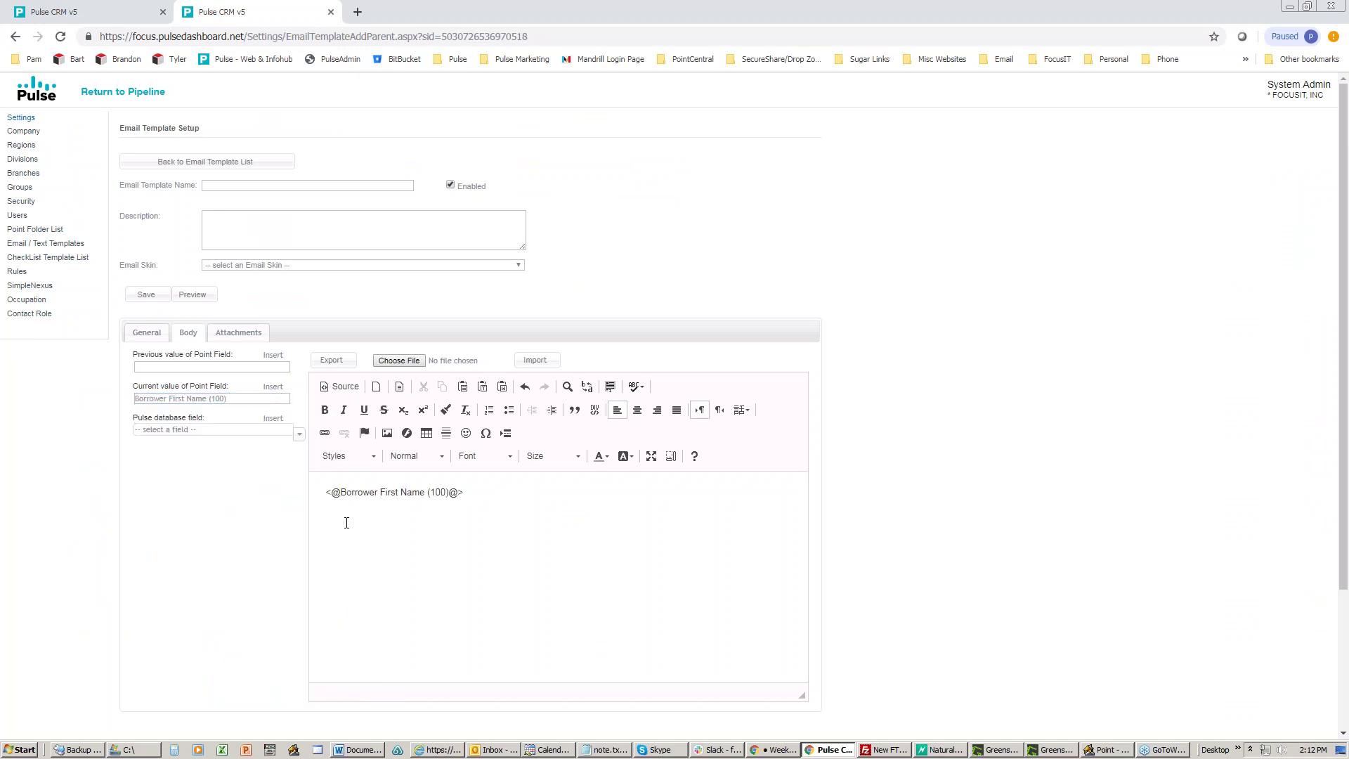
drag(229, 399, 11, 392)
text(150)
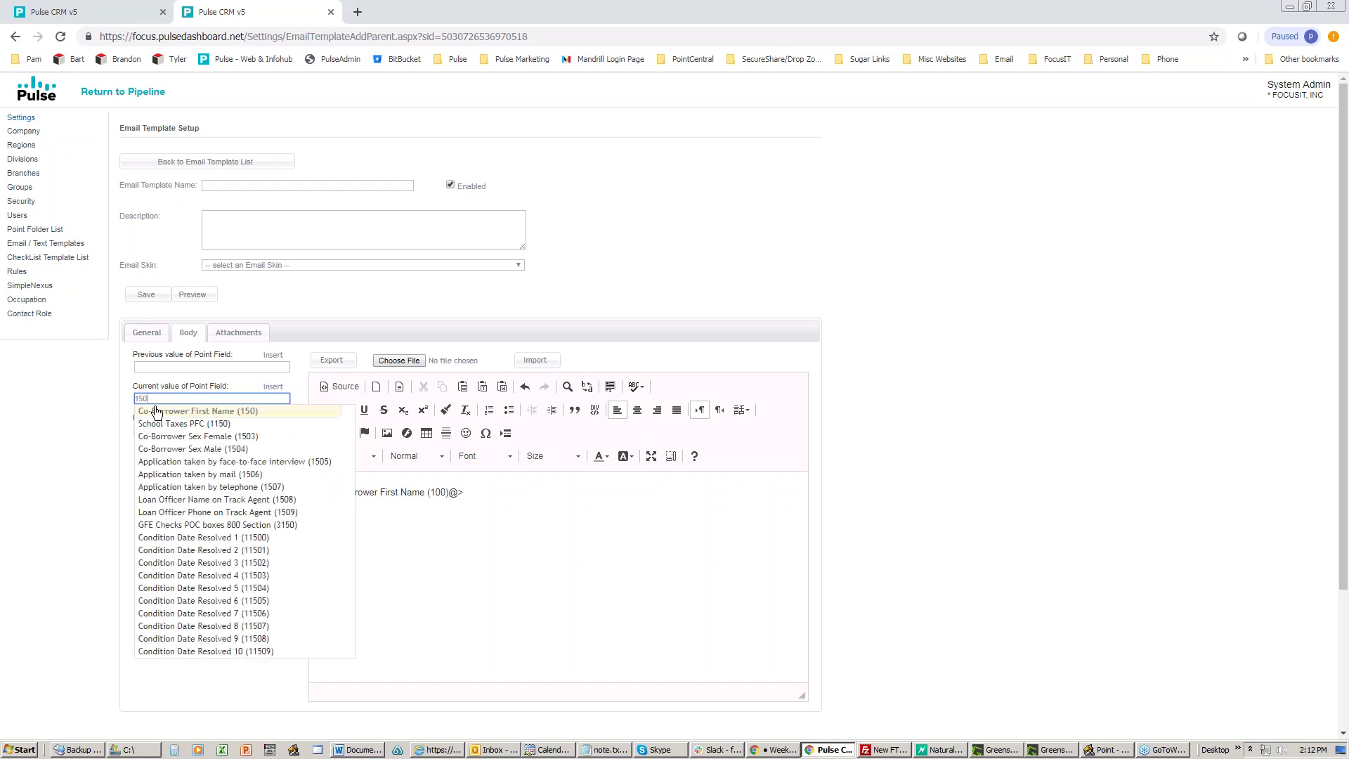
text(101)
click(183, 411)
click(273, 387)
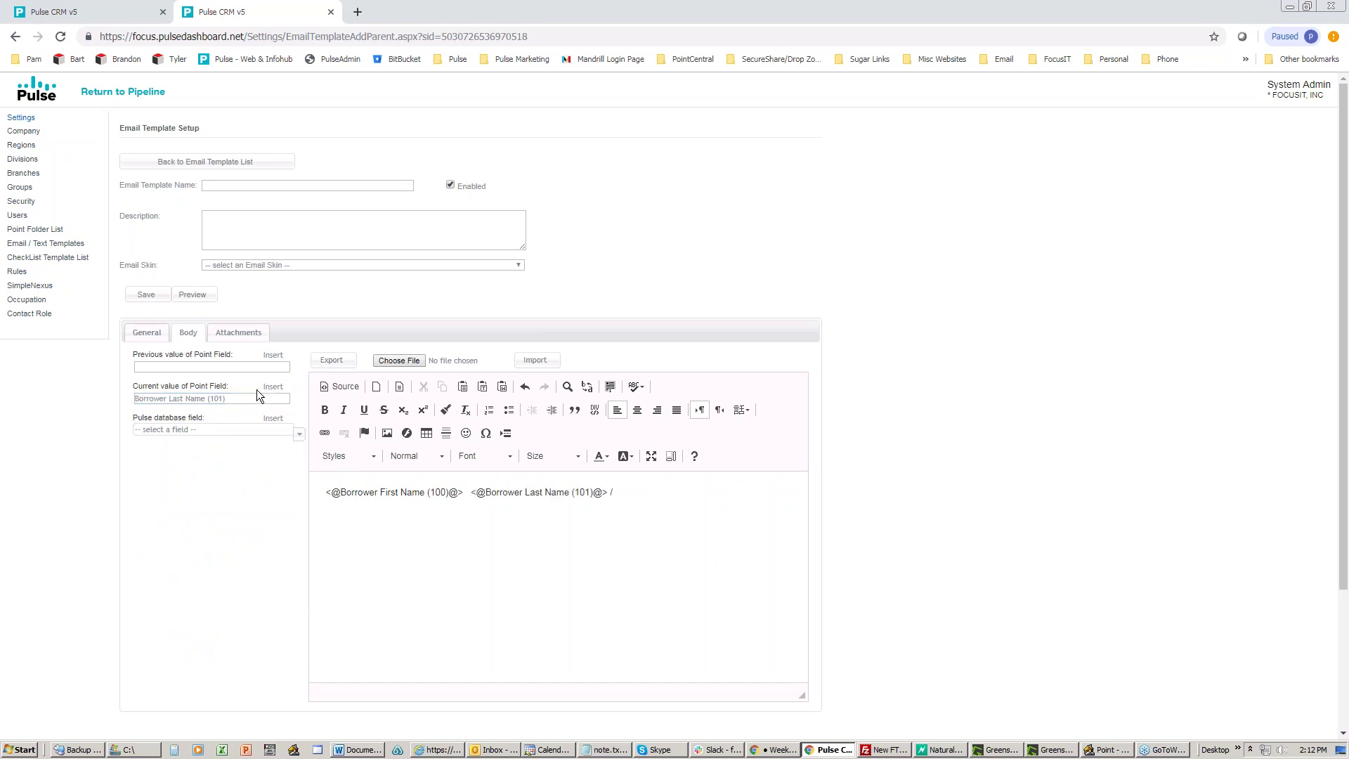
drag(239, 397, 33, 388)
text(33)
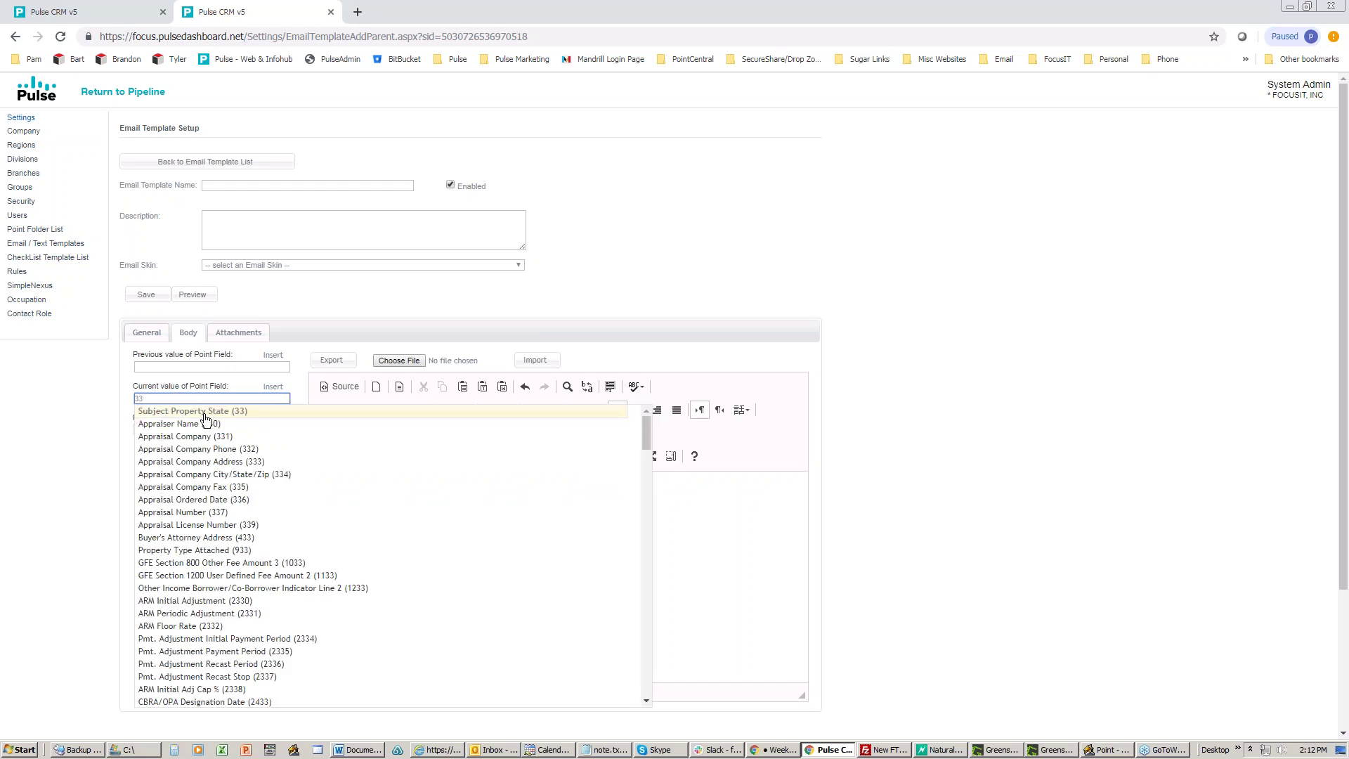
click(185, 411)
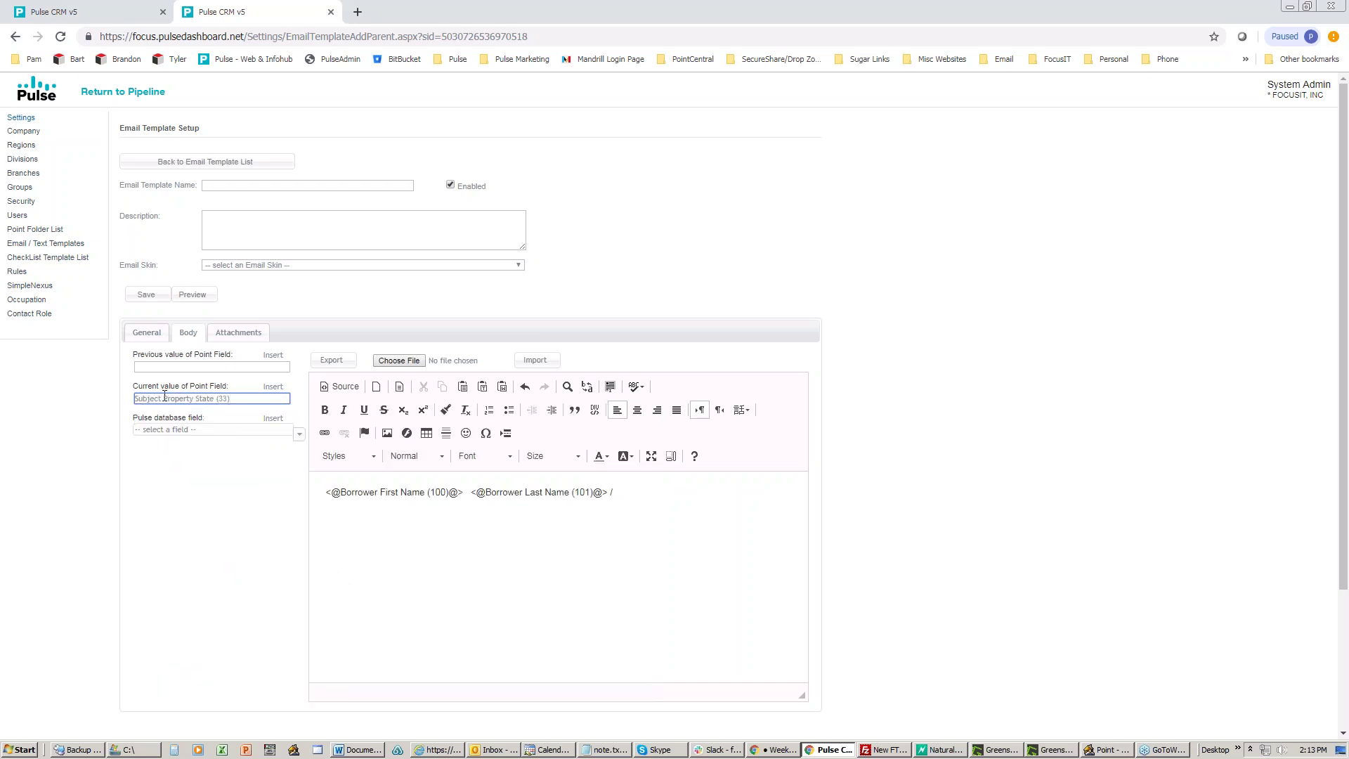
click(273, 386)
Step: Copy the line of inserted merge fields from the body
drag(238, 403, 110, 394)
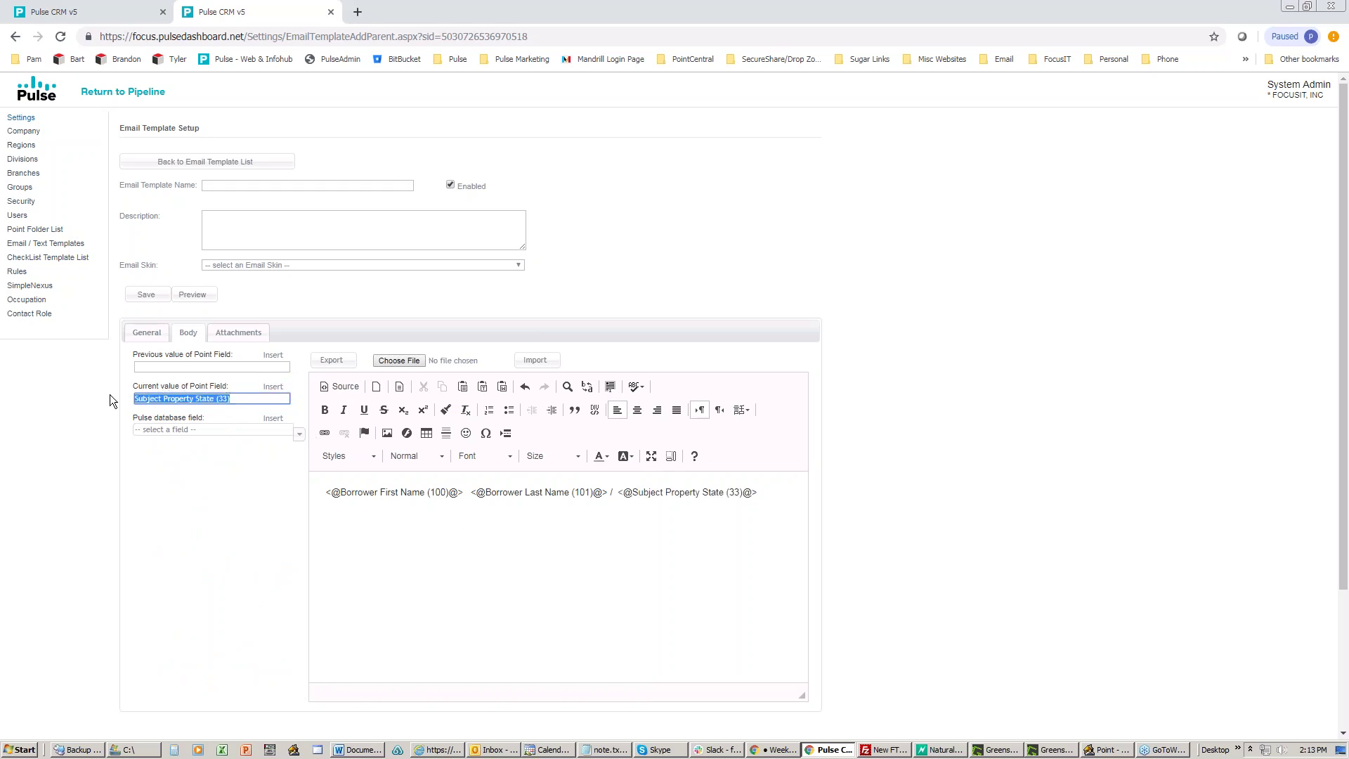
click(264, 398)
drag(767, 496, 321, 494)
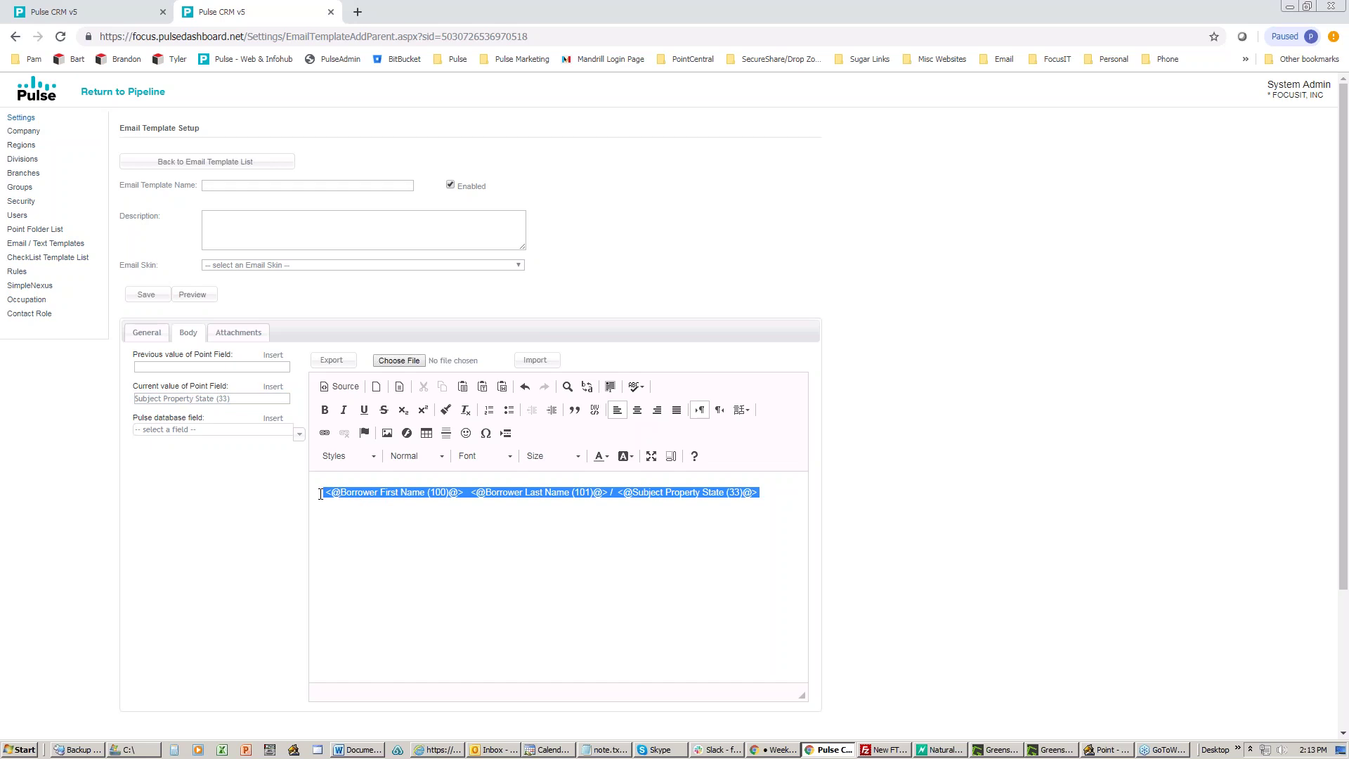
right_click(364, 497)
click(401, 524)
click(105, 12)
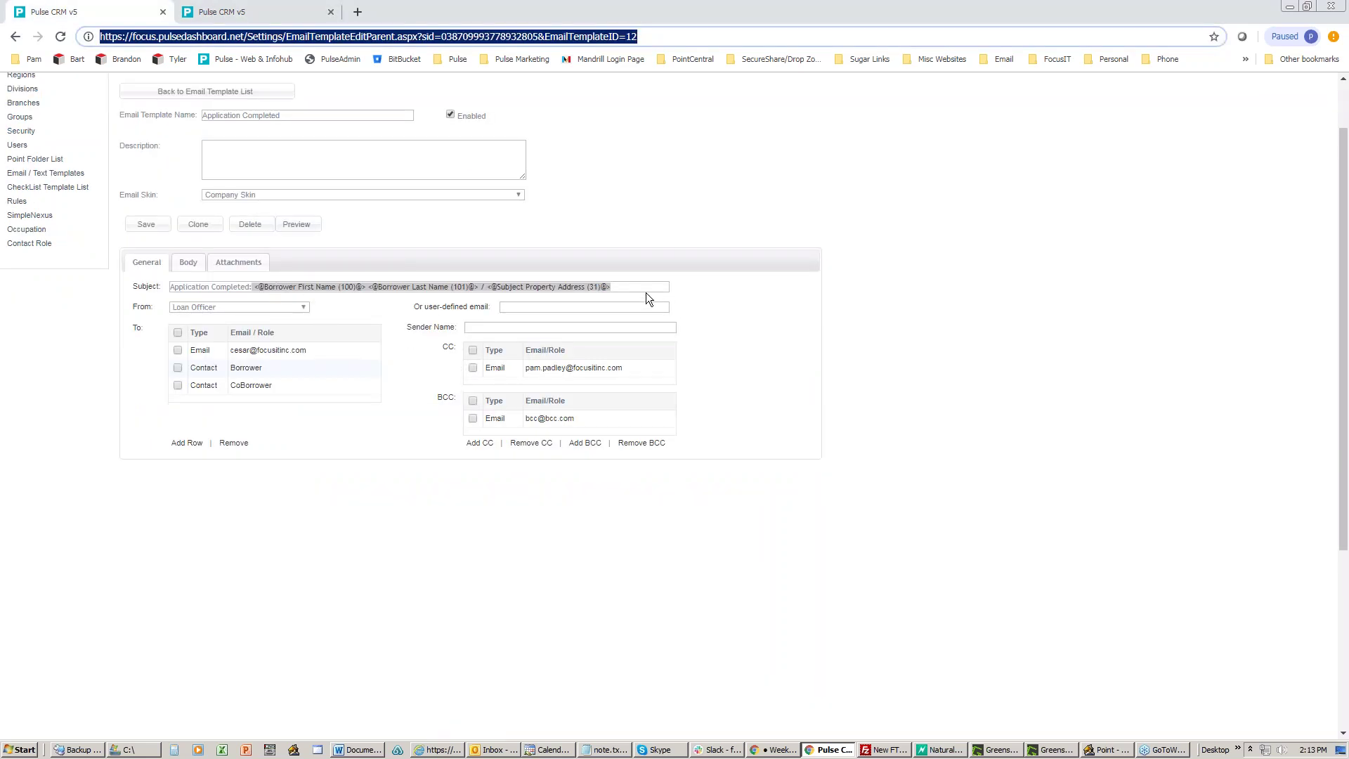
Step: Select the merge fields in Application Completed's subject, then return to the new template tab
click(645, 287)
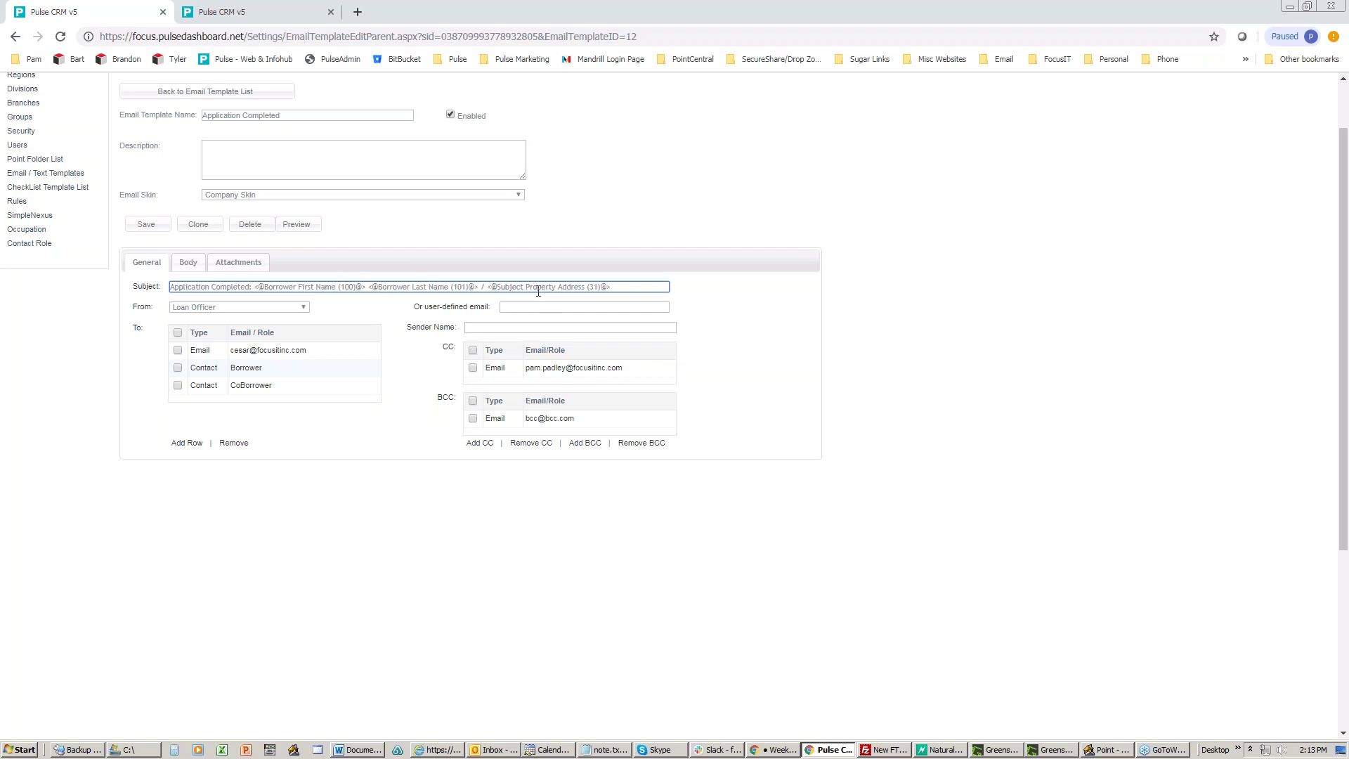
drag(620, 289, 256, 288)
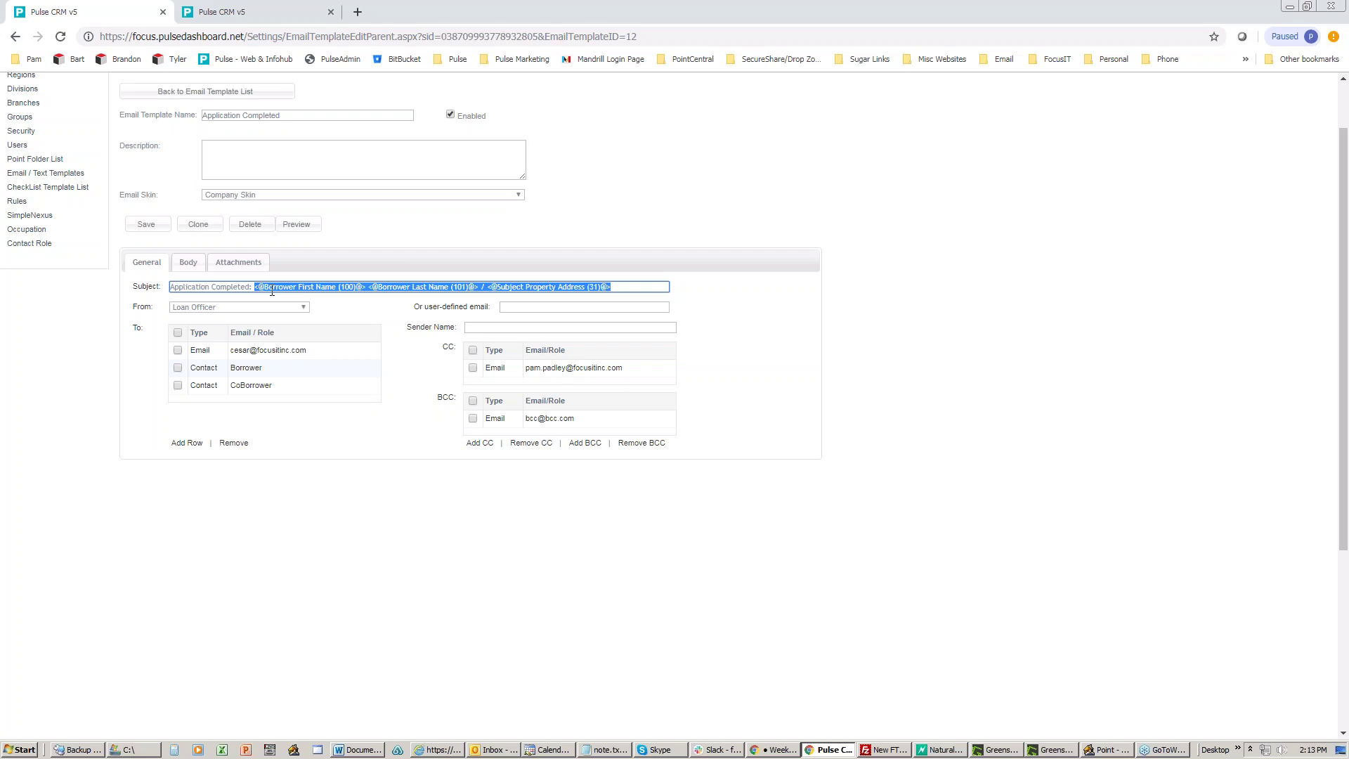
click(281, 12)
Step: Paste the subject's tags into the scratch body and add a Filename/Application Number (1) tag
click(514, 533)
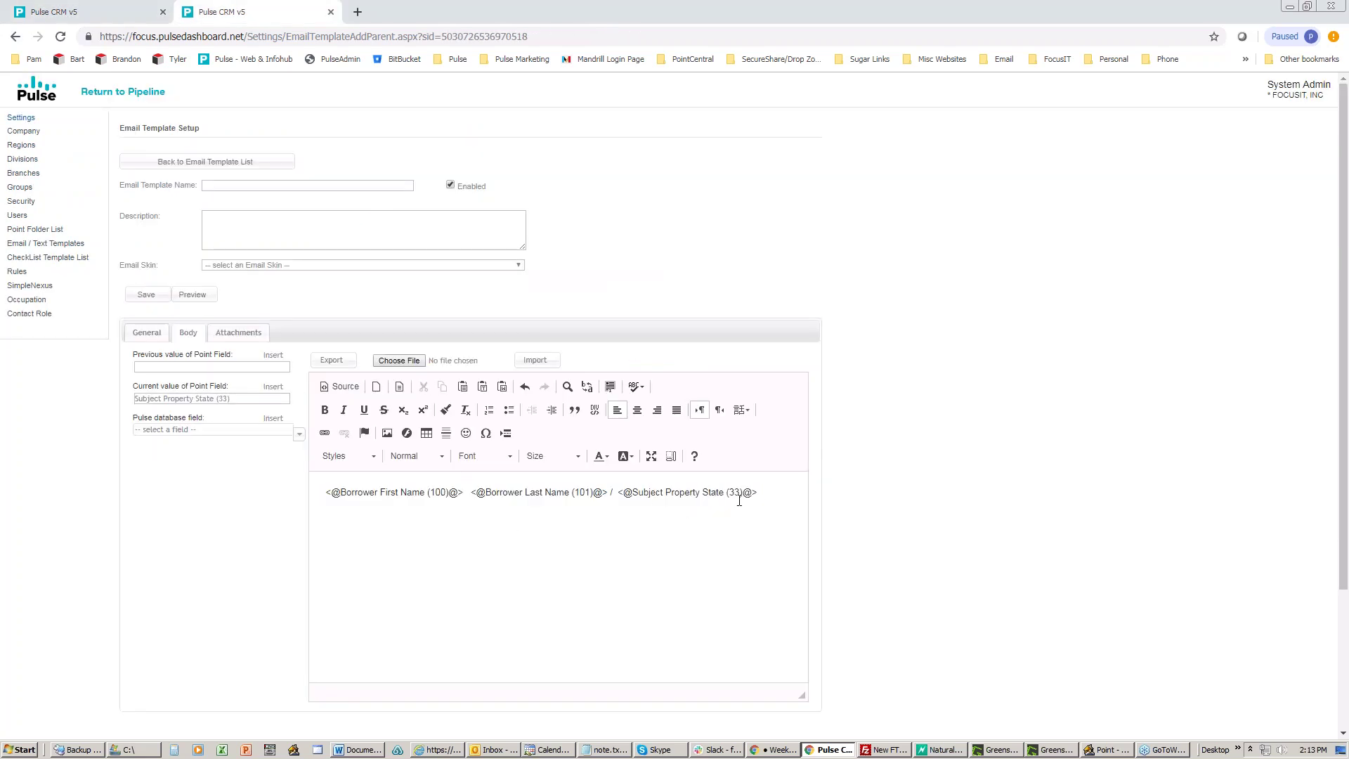
key(ctrl+a)
key(ctrl+v)
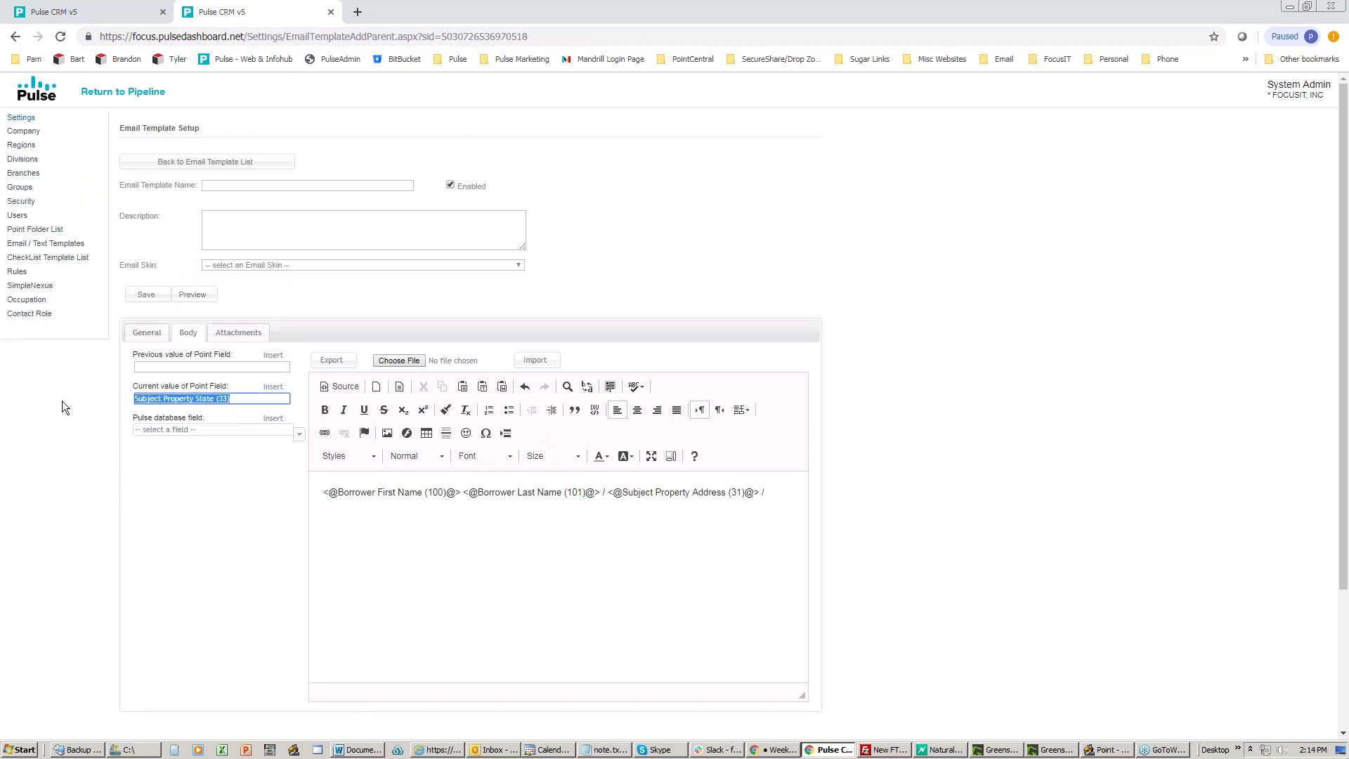
text(filename)
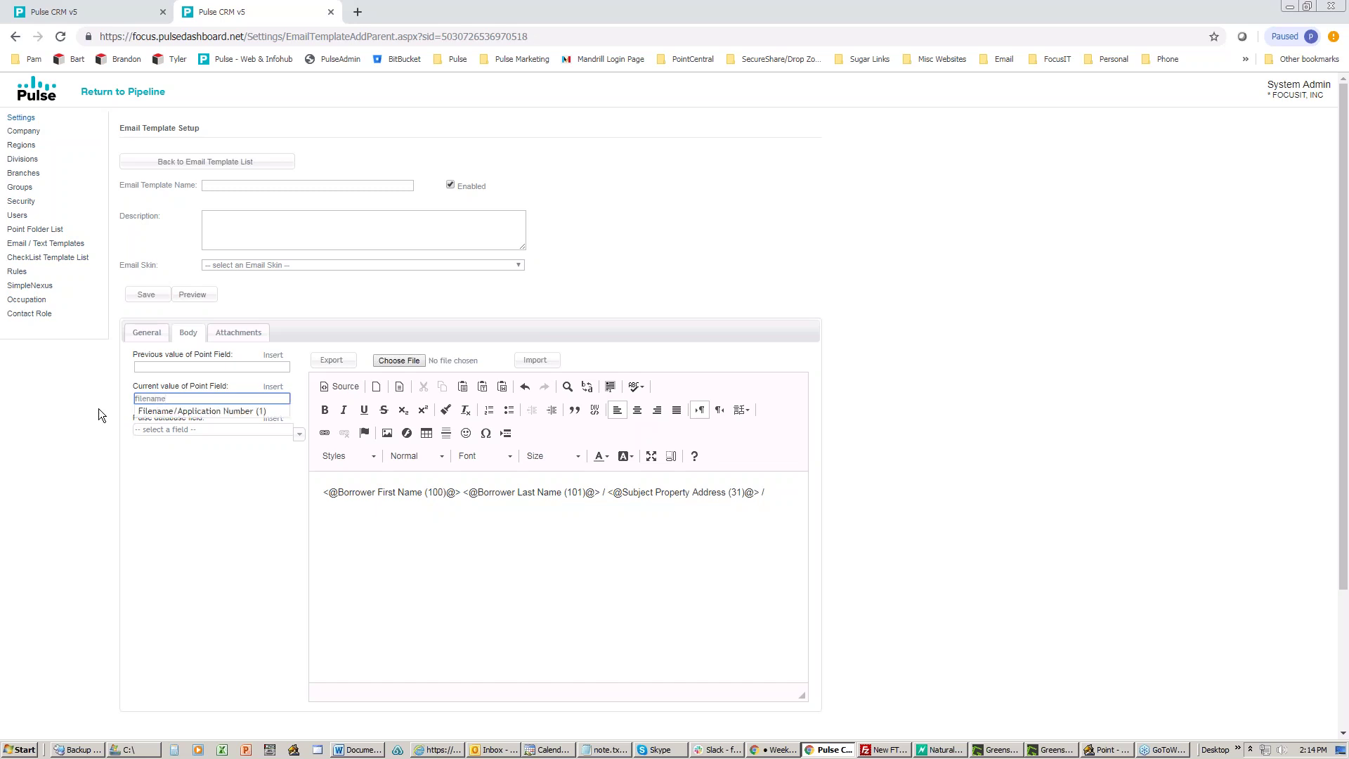
click(176, 415)
click(270, 388)
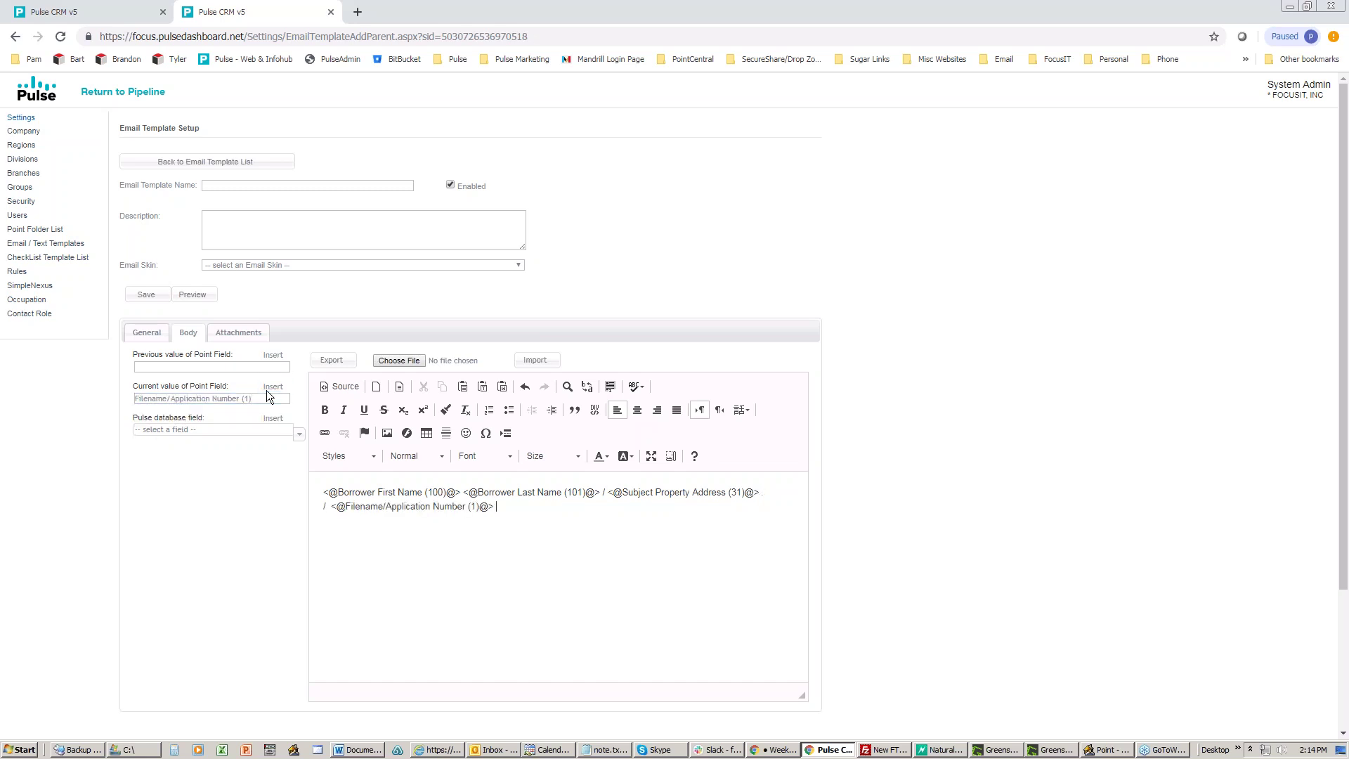
drag(510, 509, 319, 497)
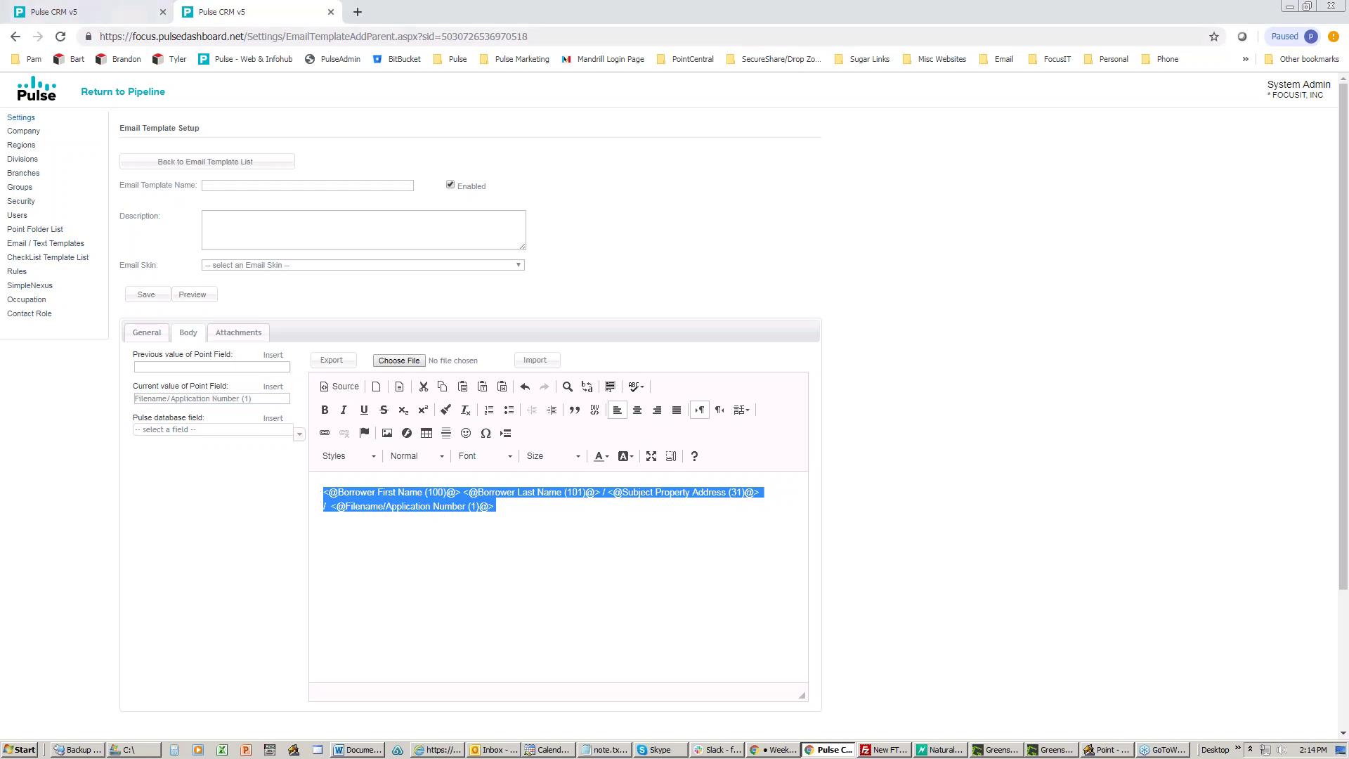
Step: Paste the combined merge tags over Application Completed's subject line
click(84, 12)
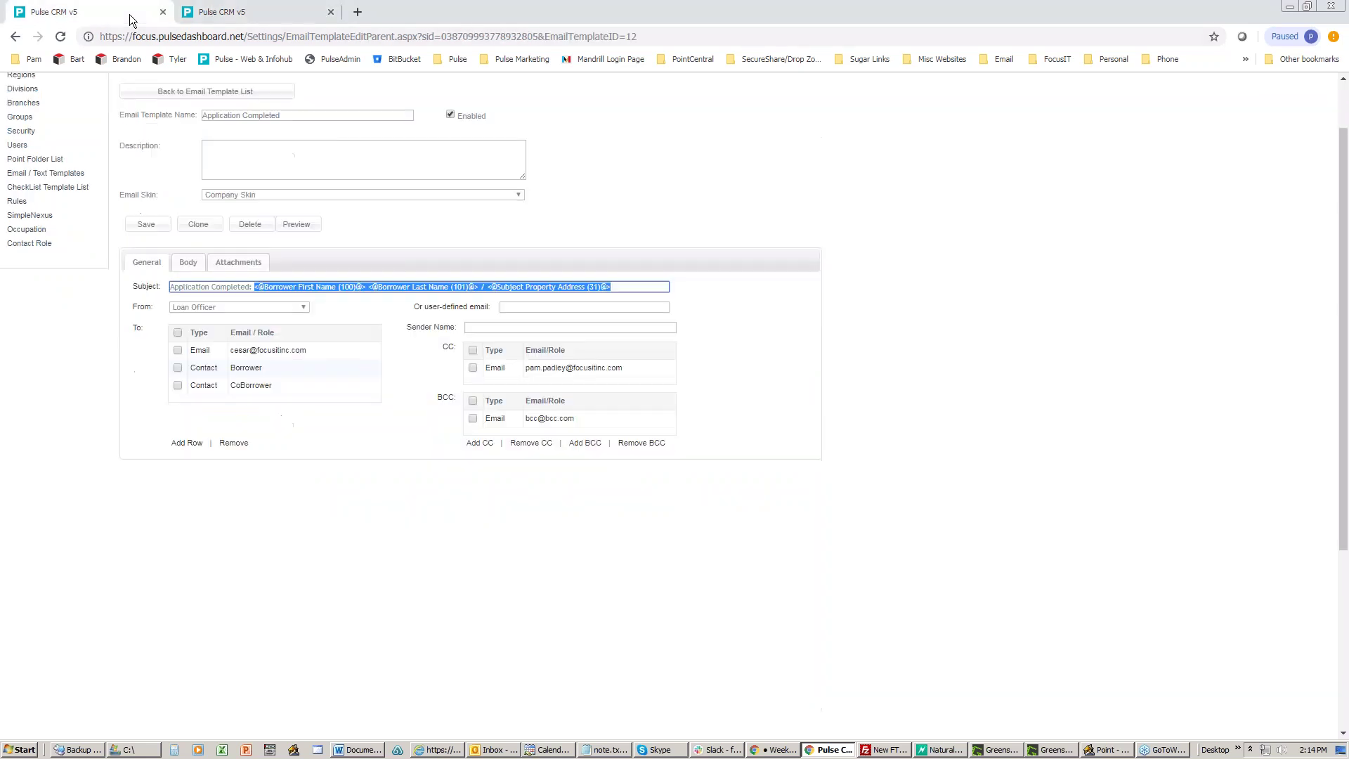
right_click(466, 277)
click(491, 323)
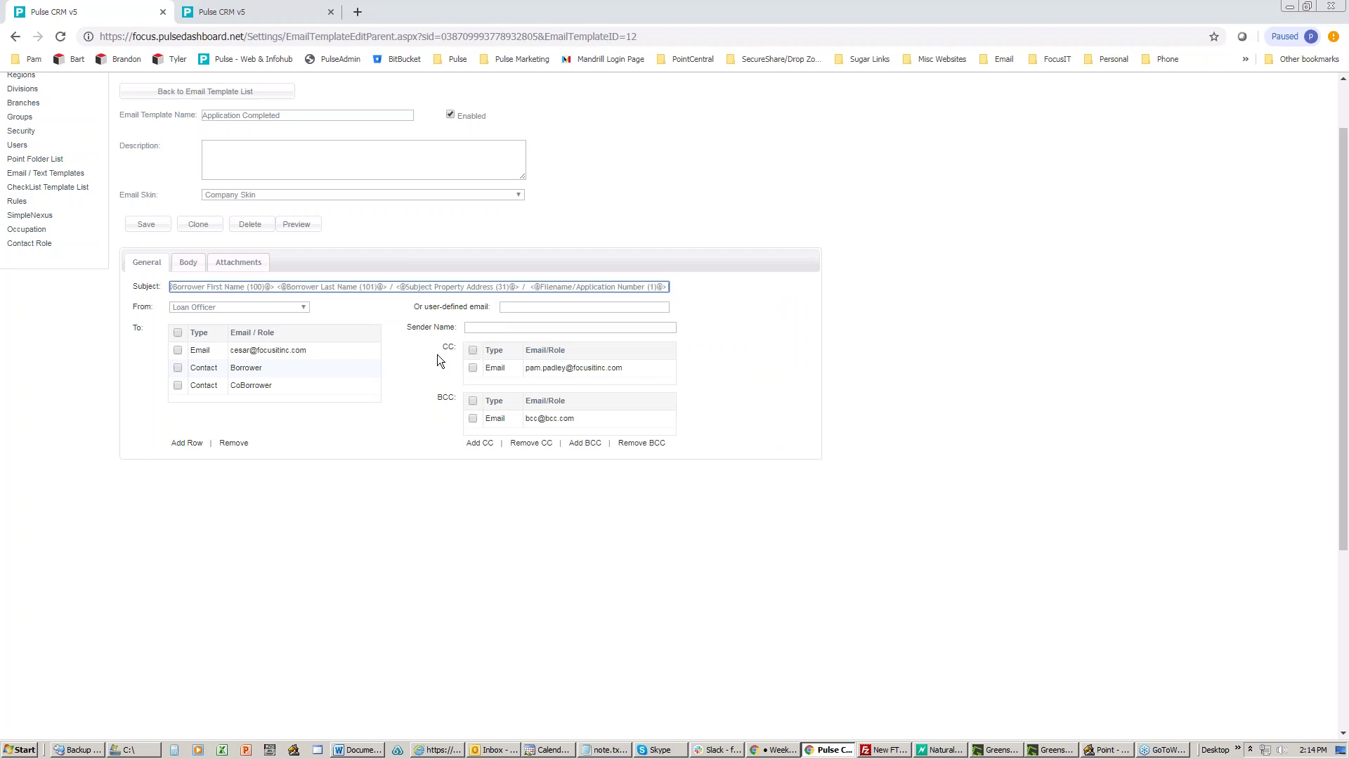
key(Home)
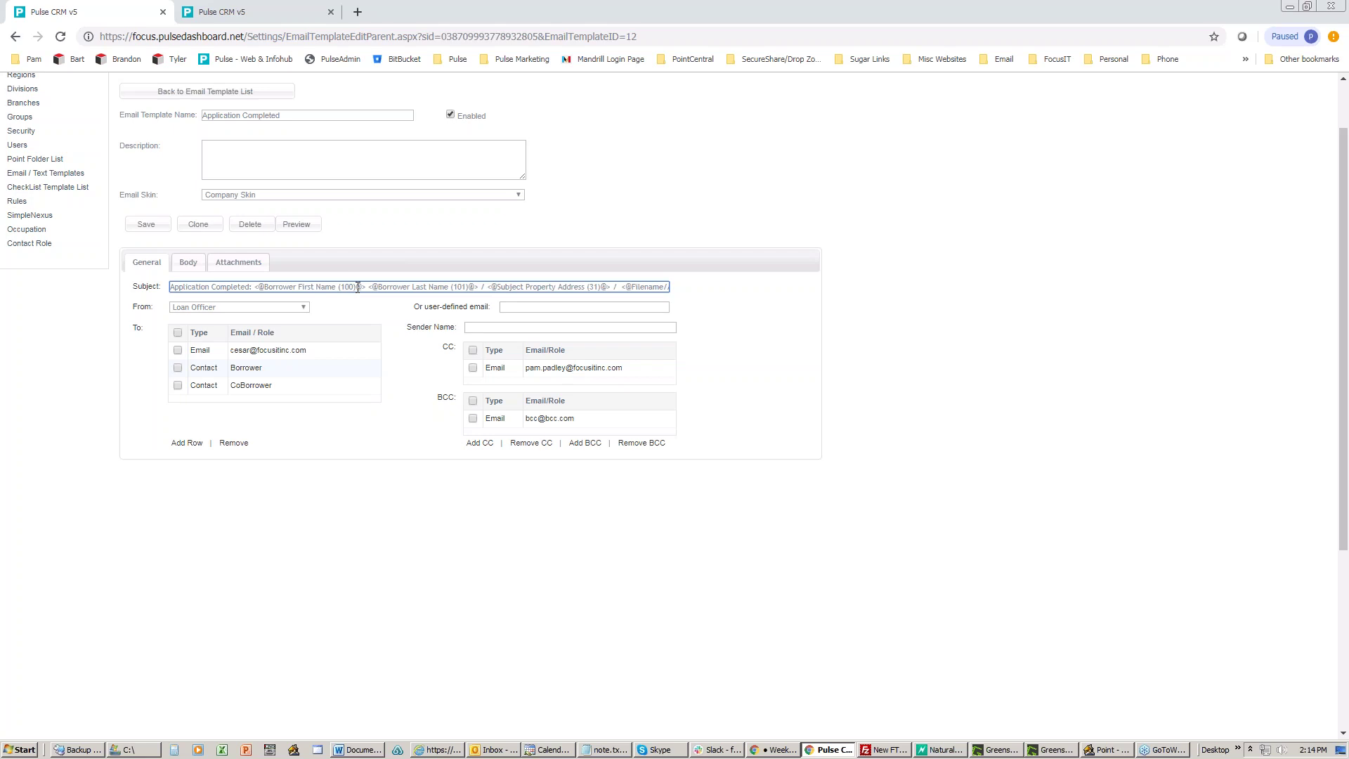
Step: Delete all text from the scratch template's body and return to Application Completed
click(273, 11)
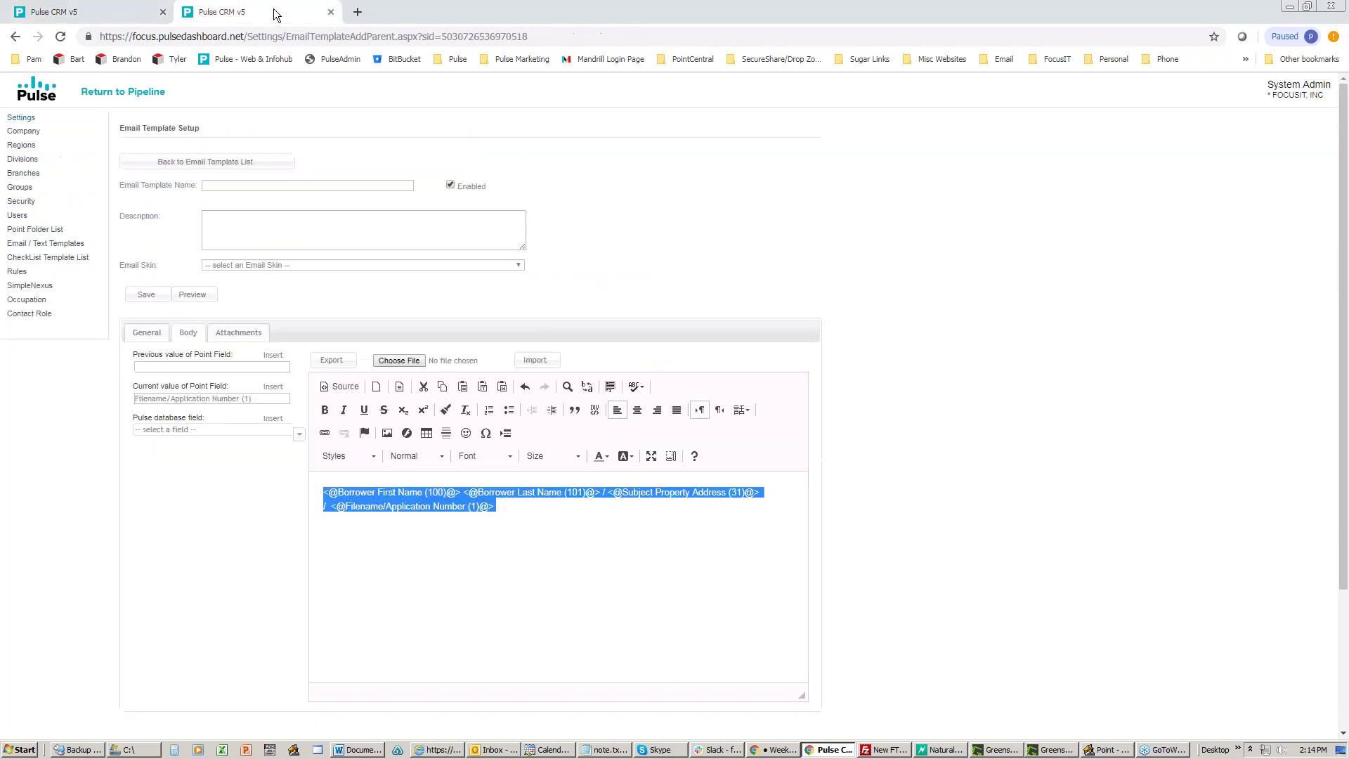
click(473, 500)
key(ctrl+a)
key(BackSpace)
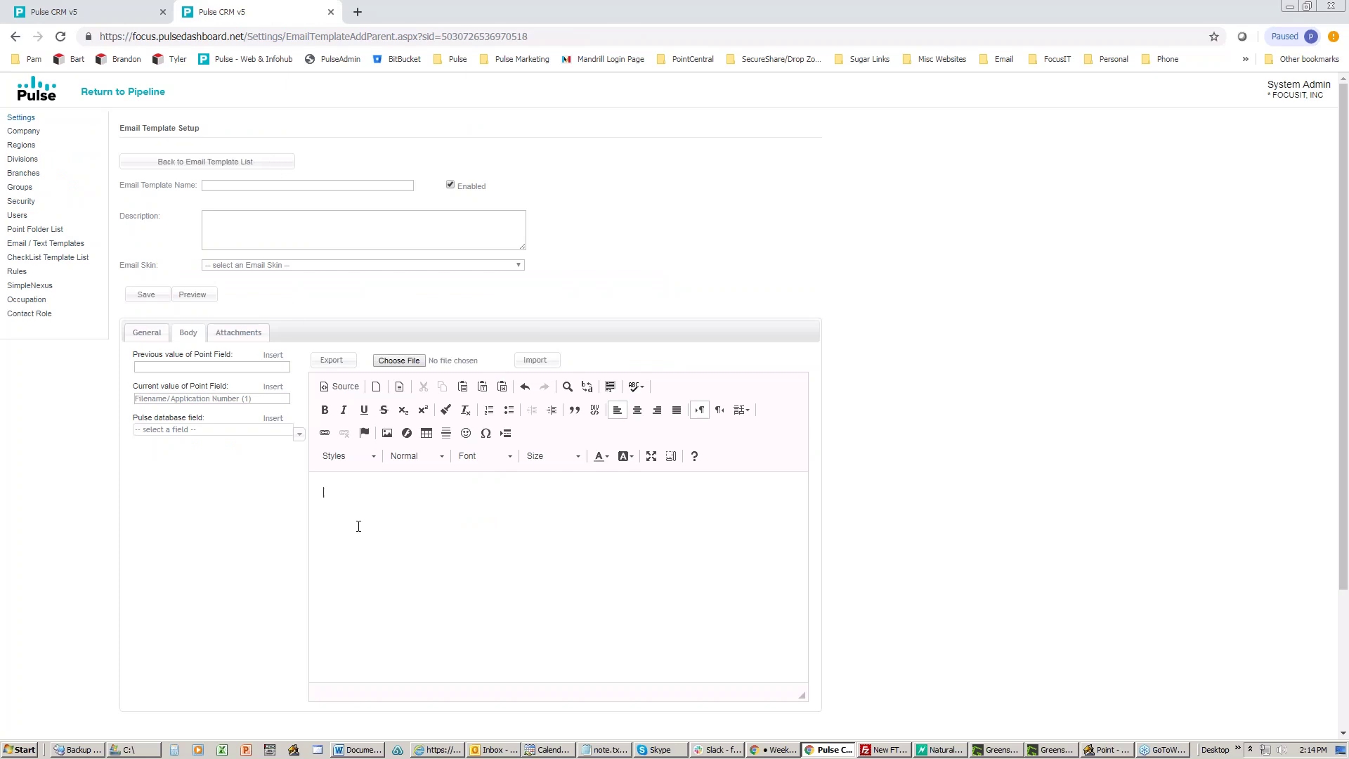
click(124, 15)
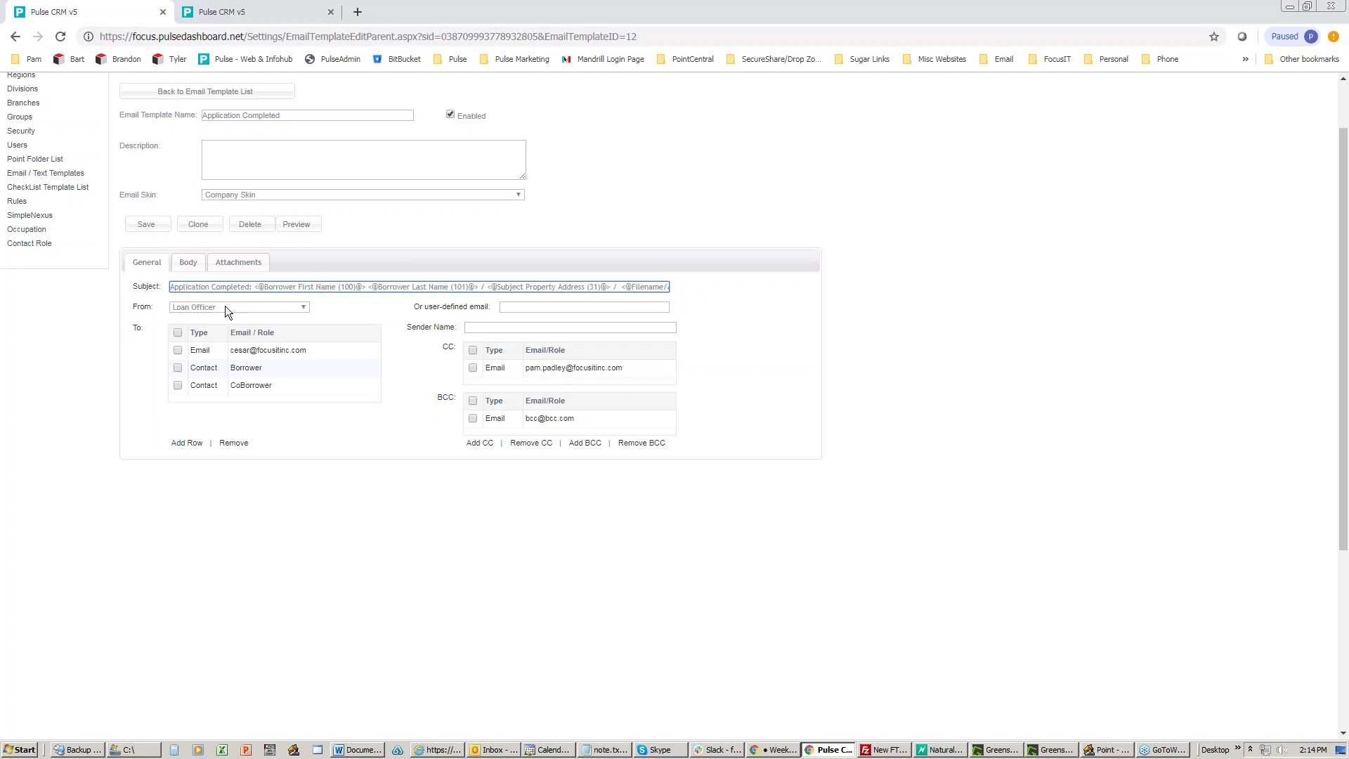
Step: View the From sender roles for Application Completed, then bring Calyx Point to the front
click(304, 310)
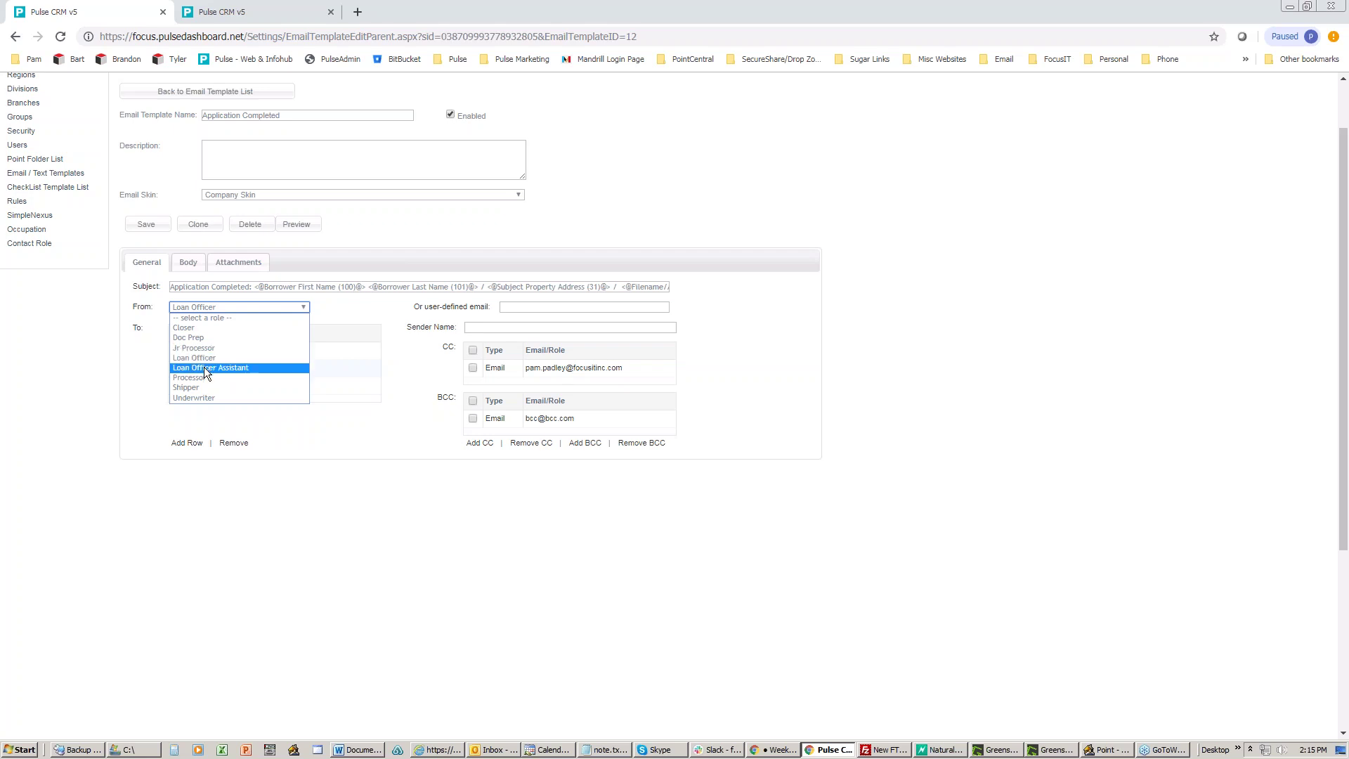
click(1091, 753)
Step: Review the loan's Track > Branch/Team roles in Calyx Point, then minimize Point
click(206, 20)
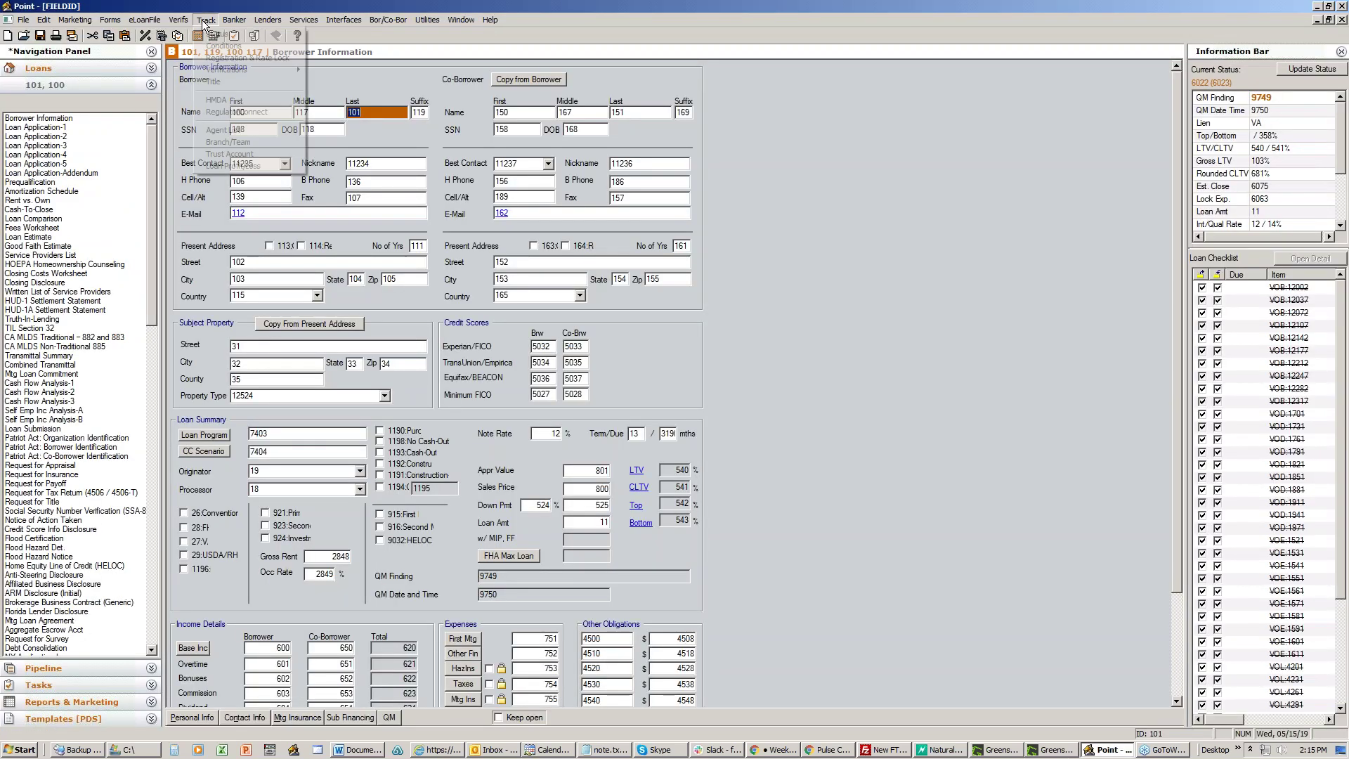
click(227, 142)
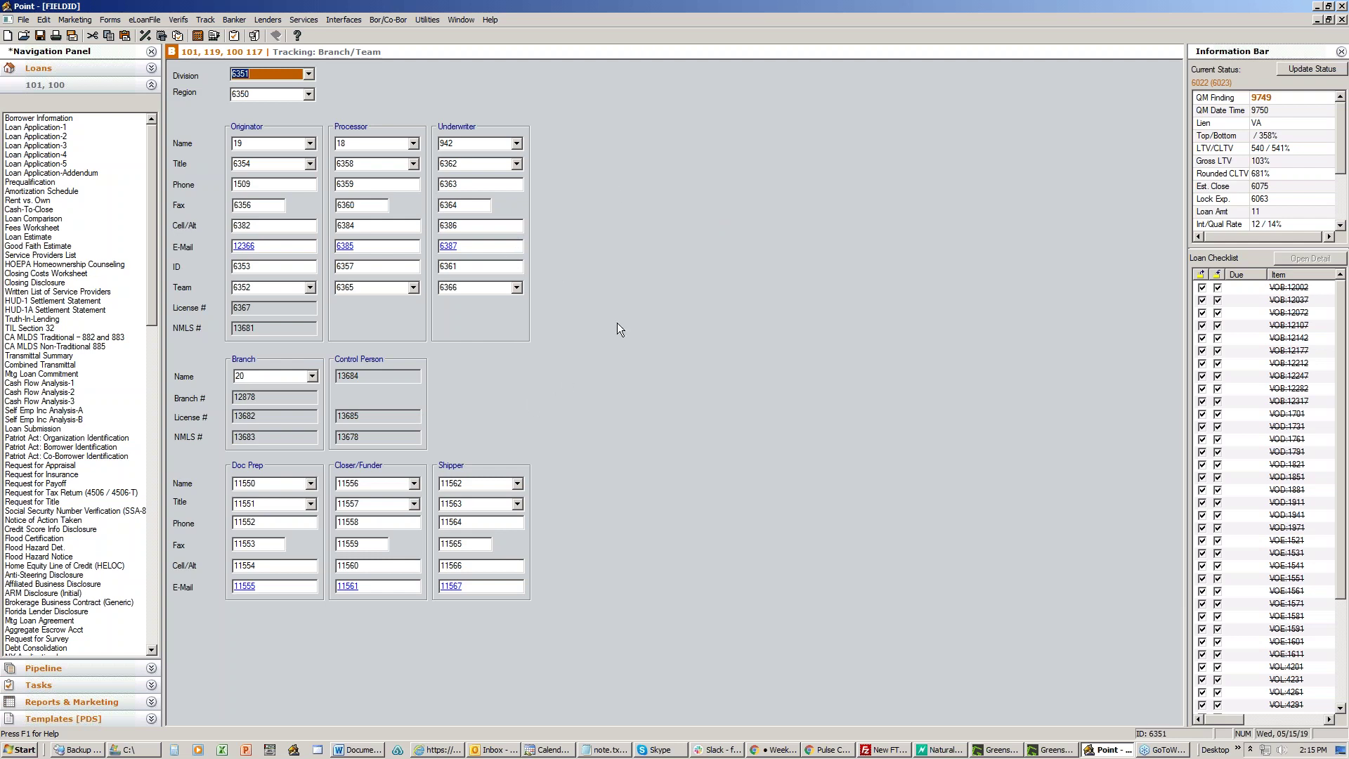
click(1318, 7)
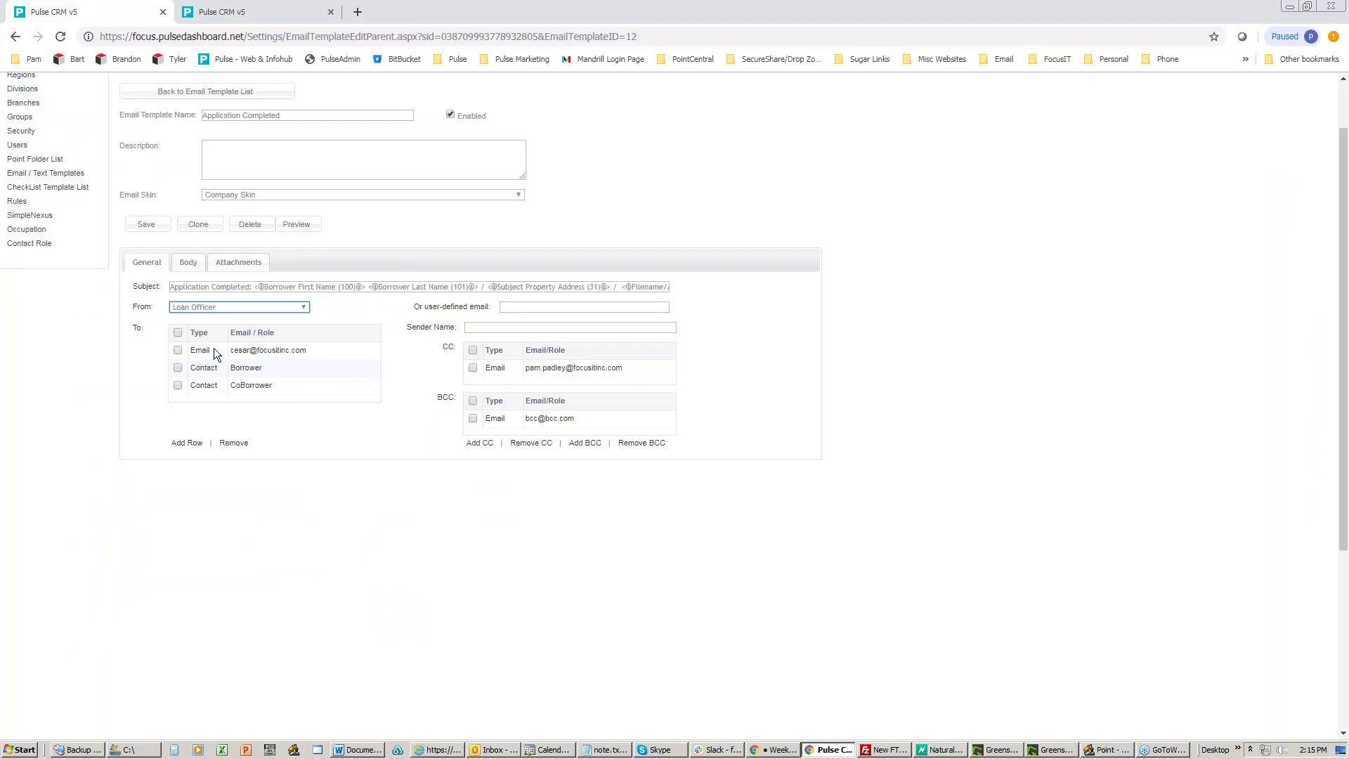
click(193, 305)
click(193, 305)
click(188, 443)
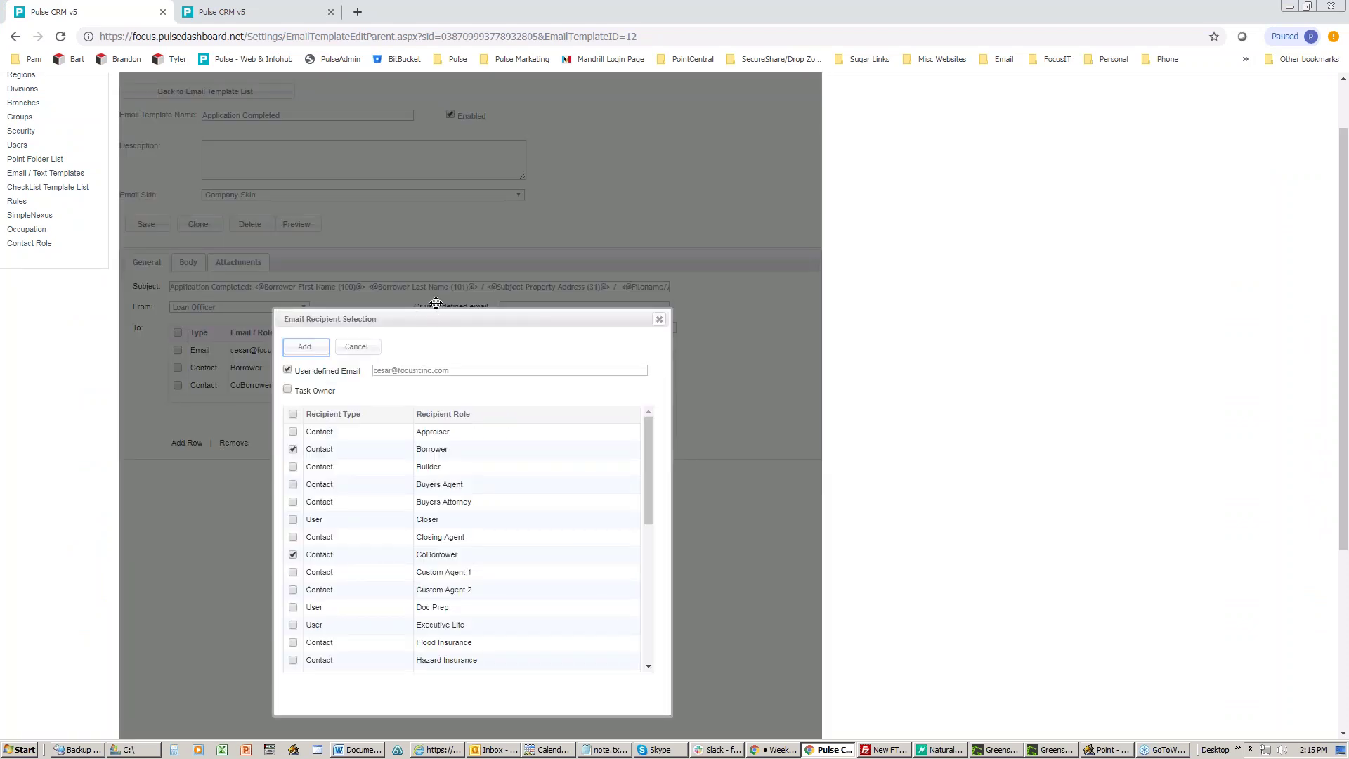
drag(431, 310, 425, 162)
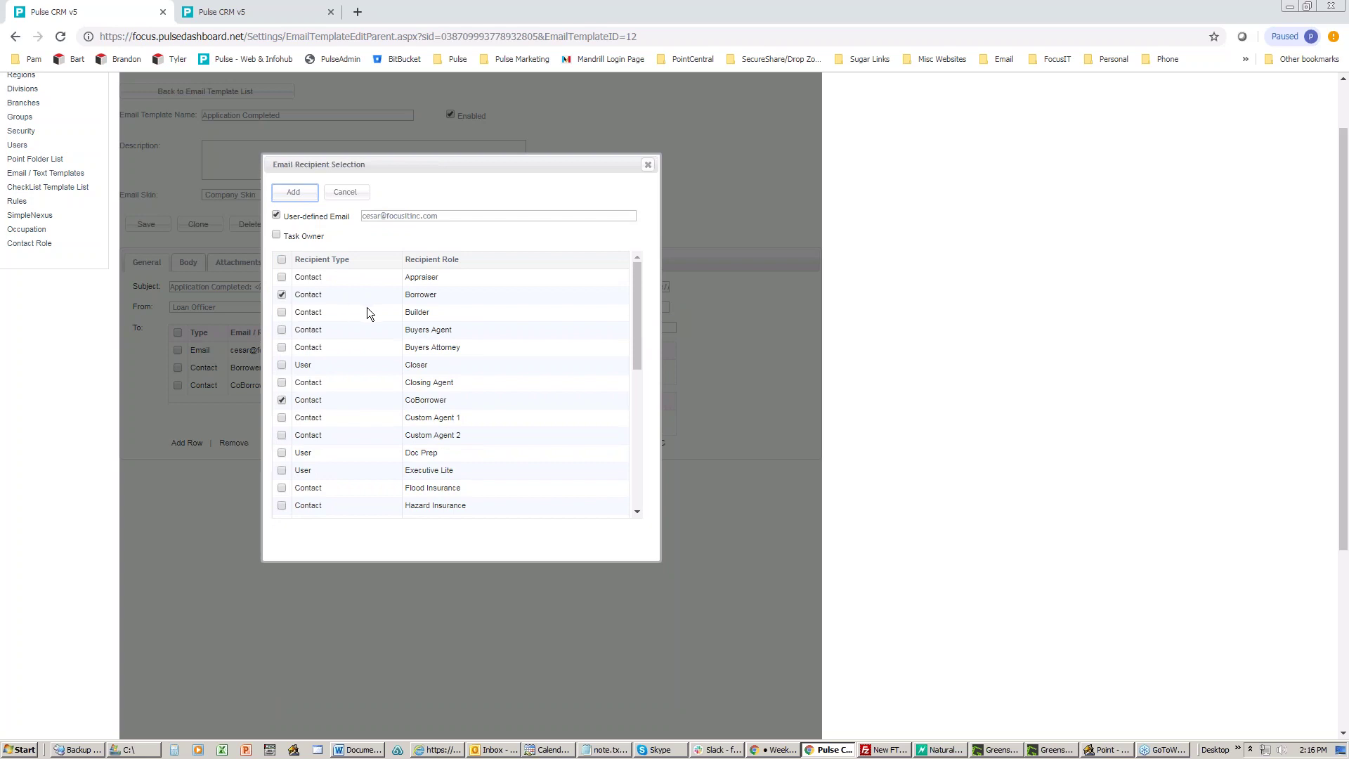
scroll(378, 309, down, 5)
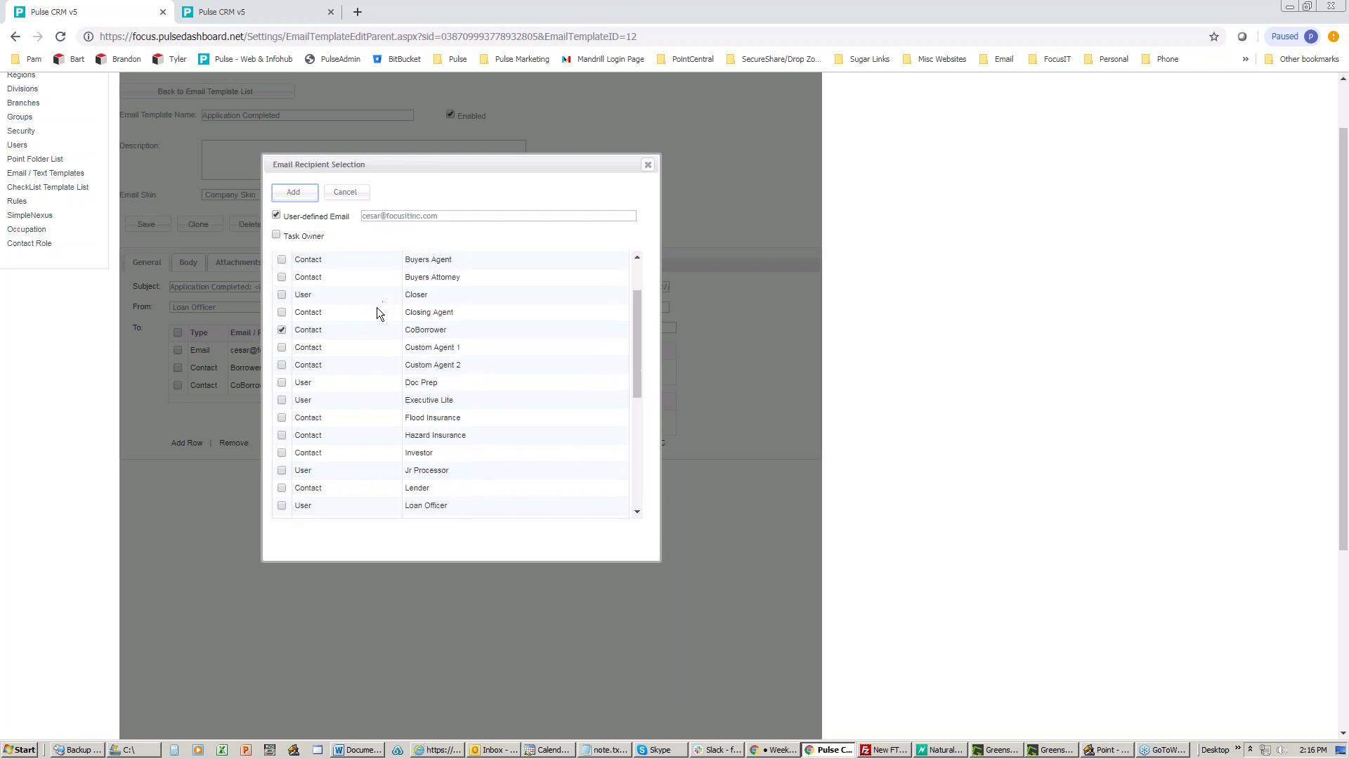
scroll(377, 312, down, 2)
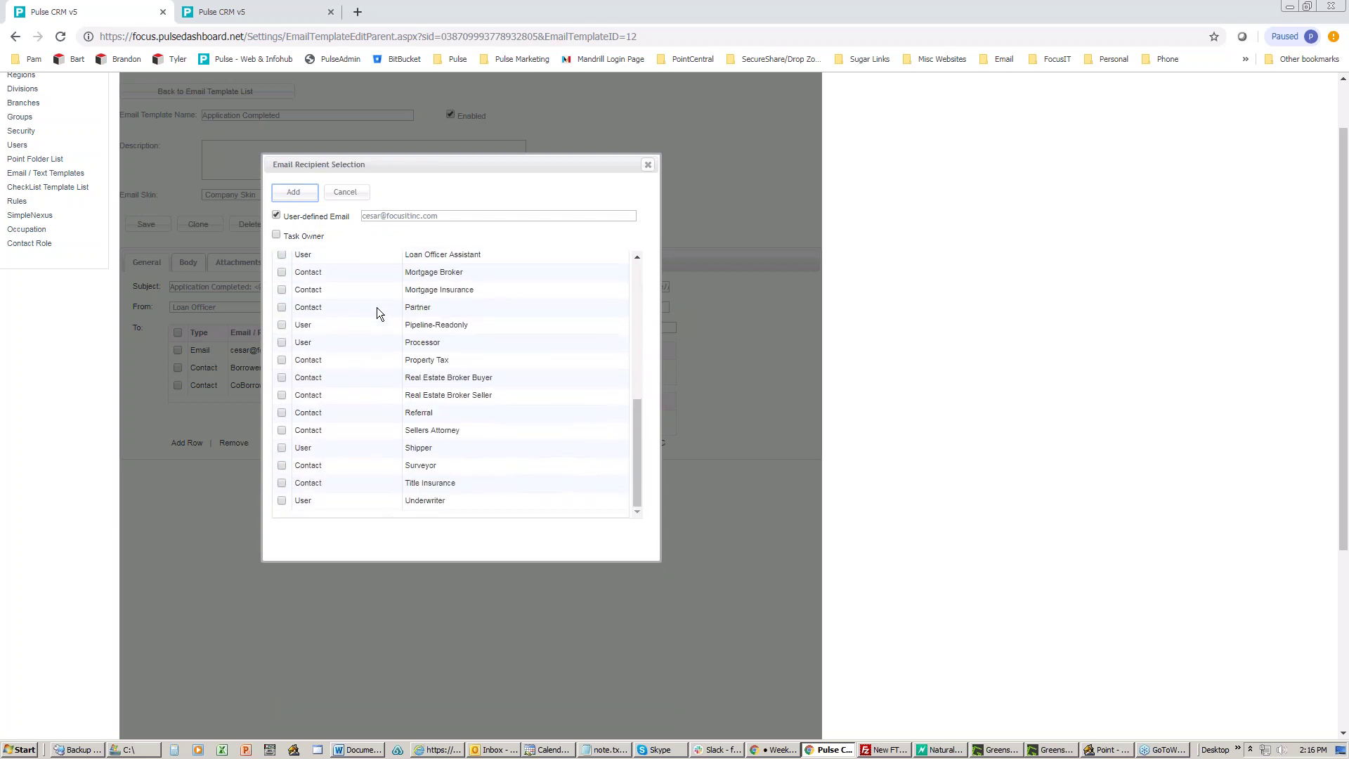
scroll(377, 307, down, 2)
scroll(376, 306, up, 2)
scroll(377, 309, up, 7)
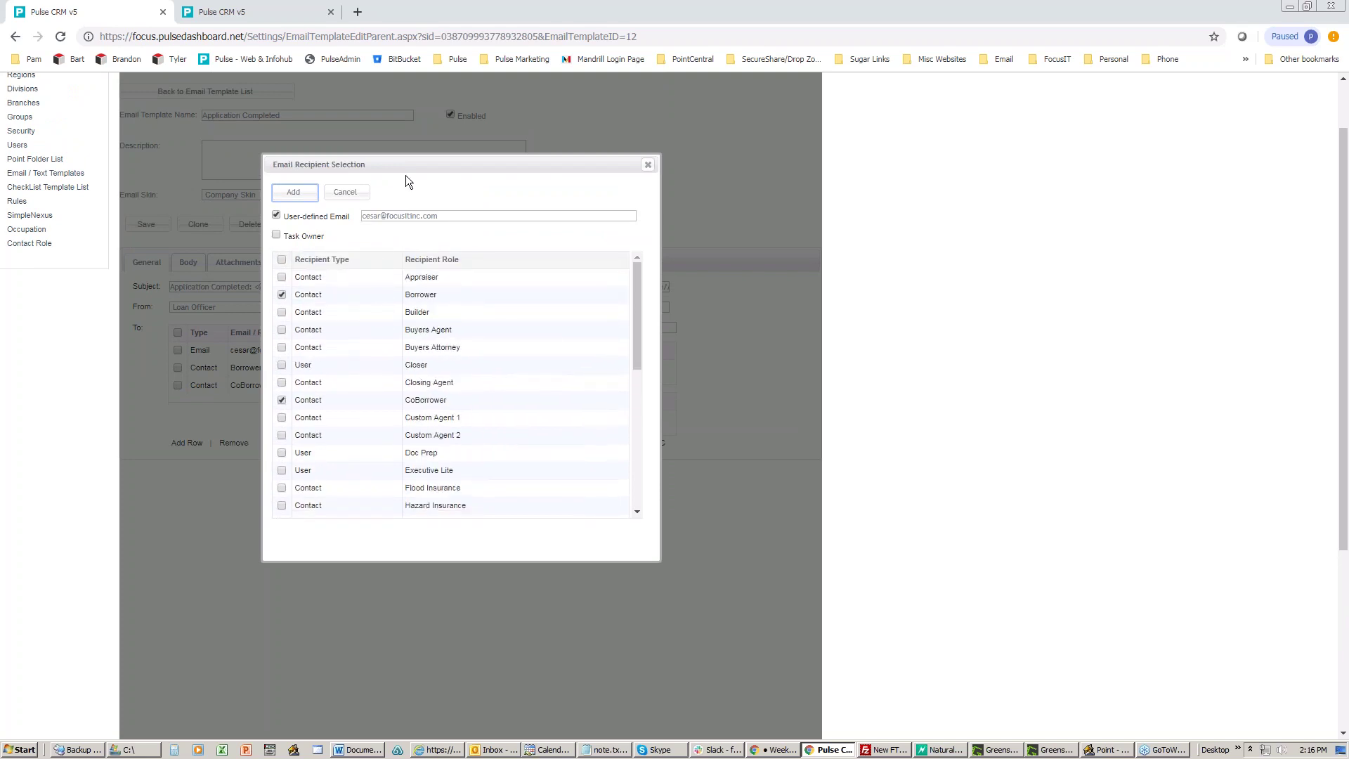
drag(408, 166, 407, 219)
drag(456, 267, 364, 265)
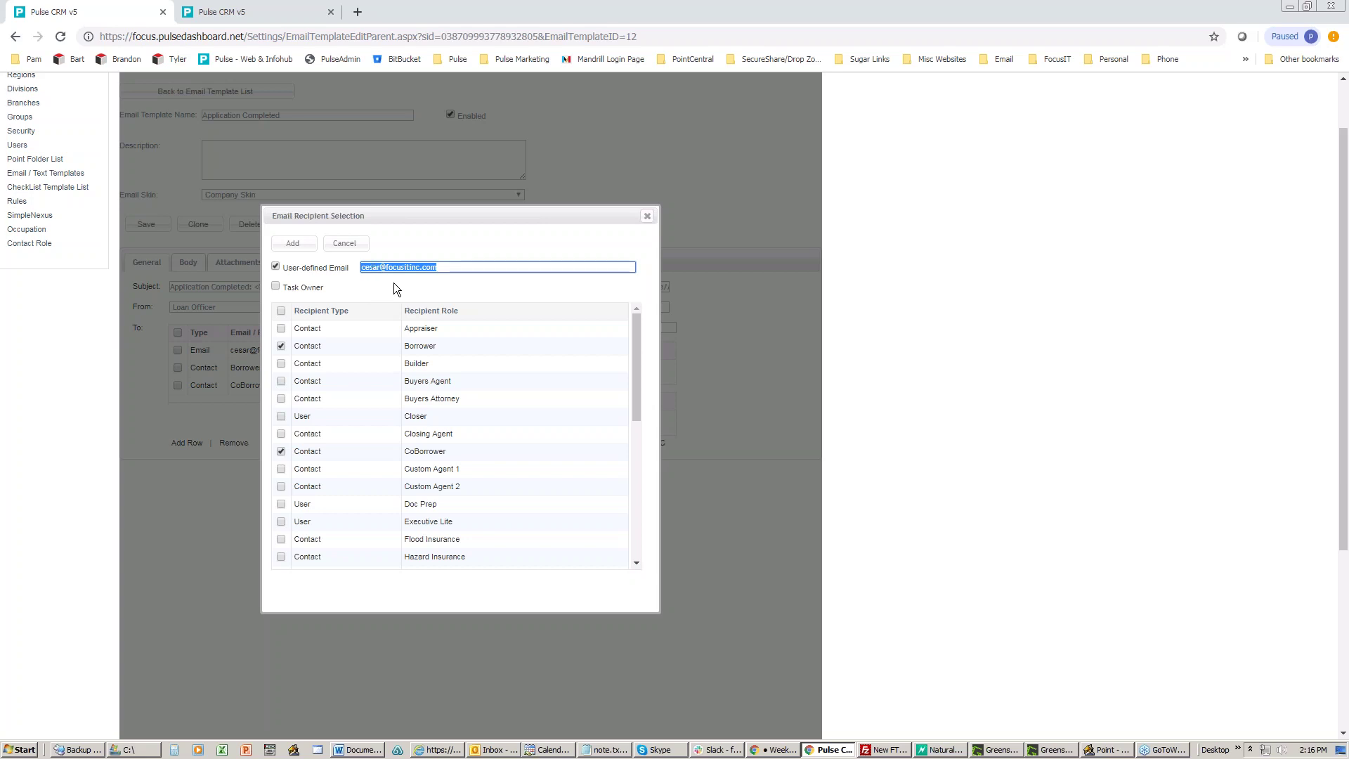
click(647, 218)
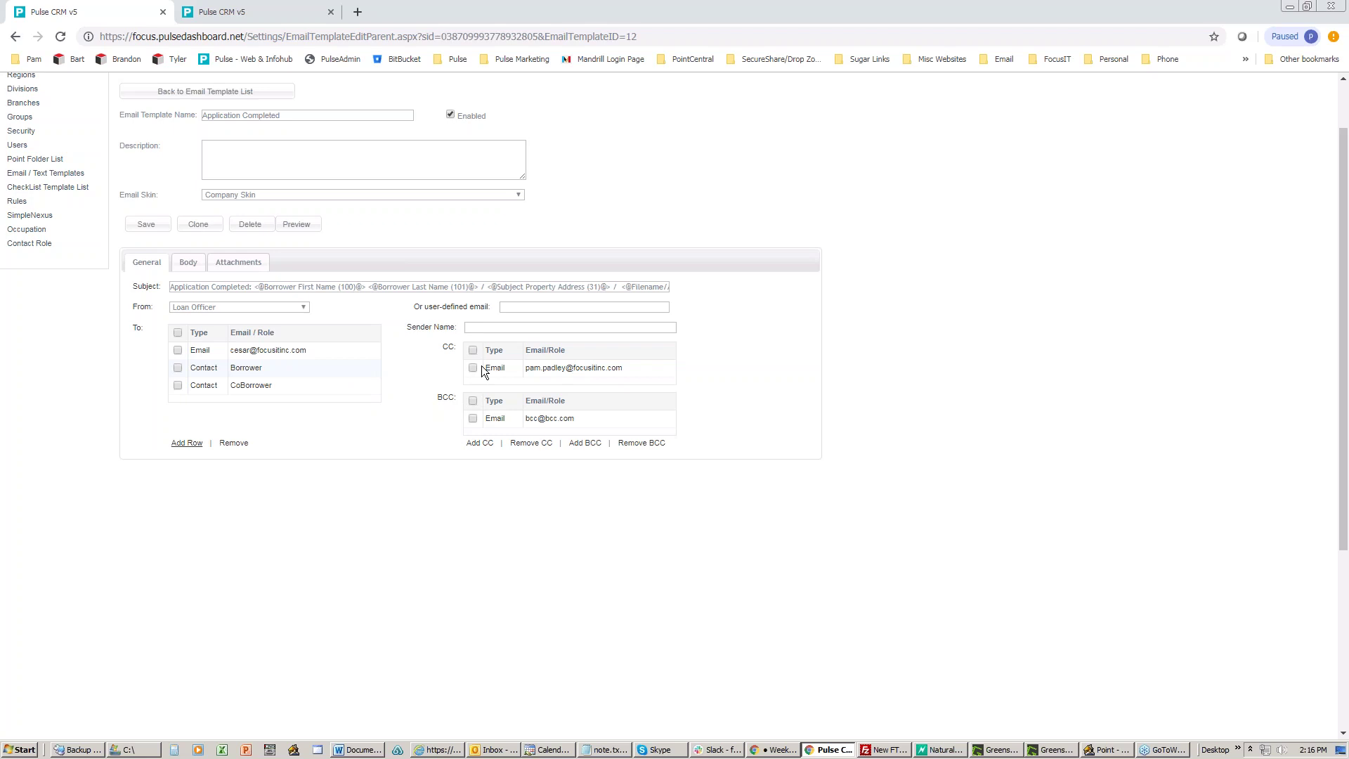
Step: Set the From role to '-- select a role --' and start entering a custom sender e-mail
click(479, 443)
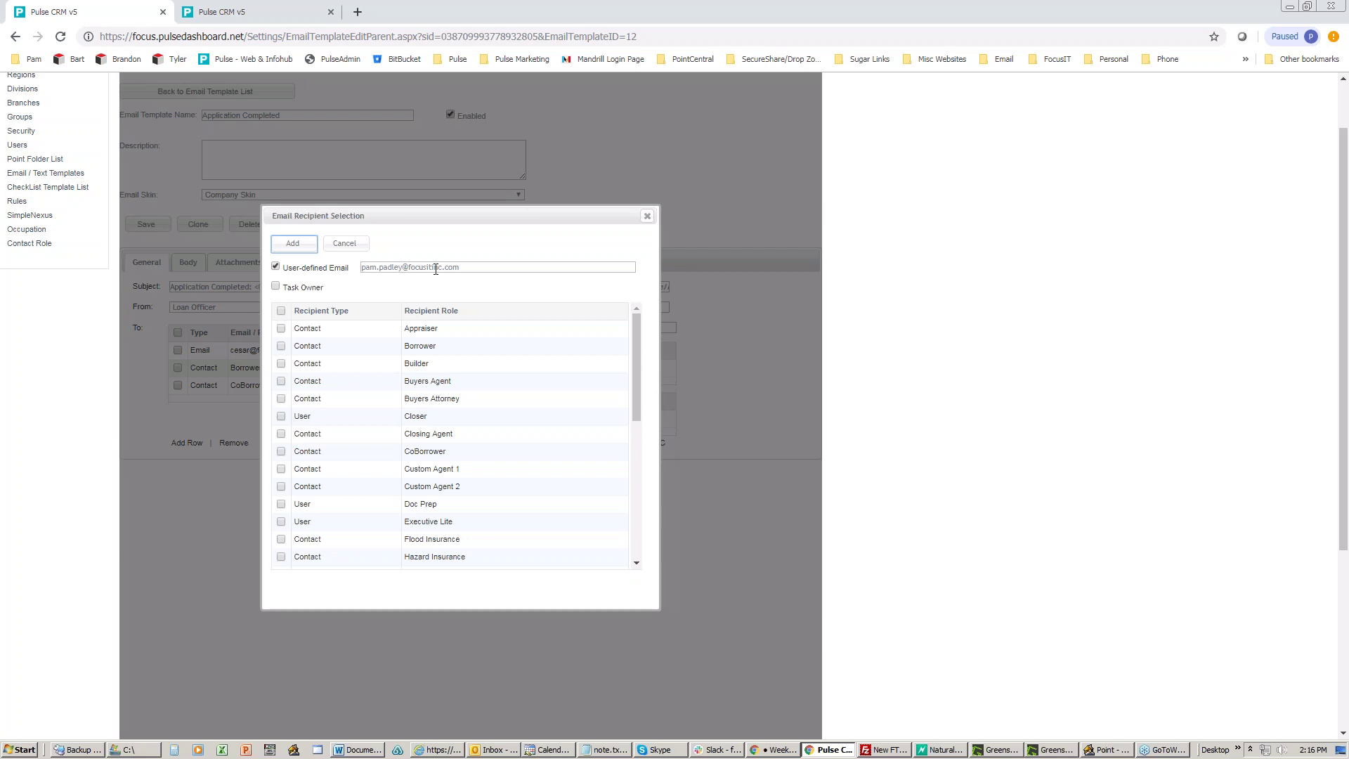
click(647, 216)
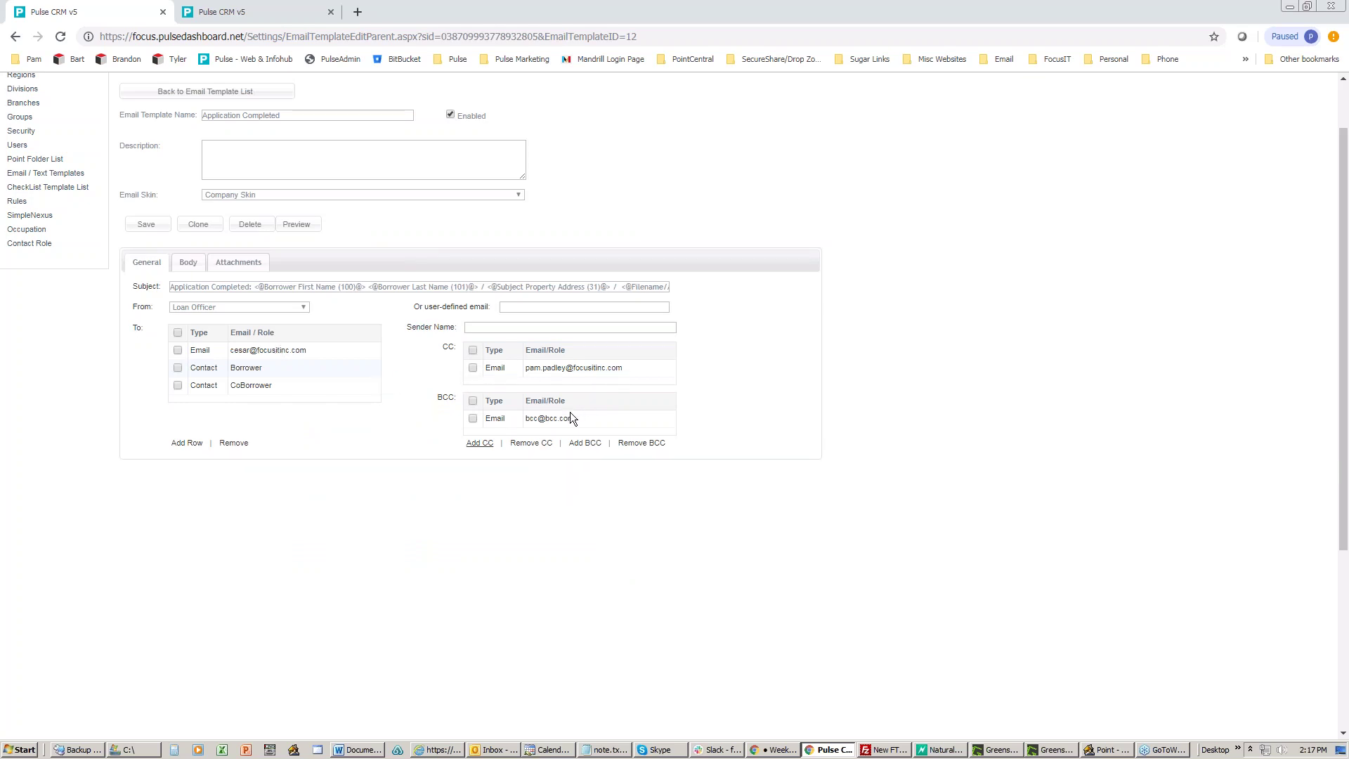
click(303, 307)
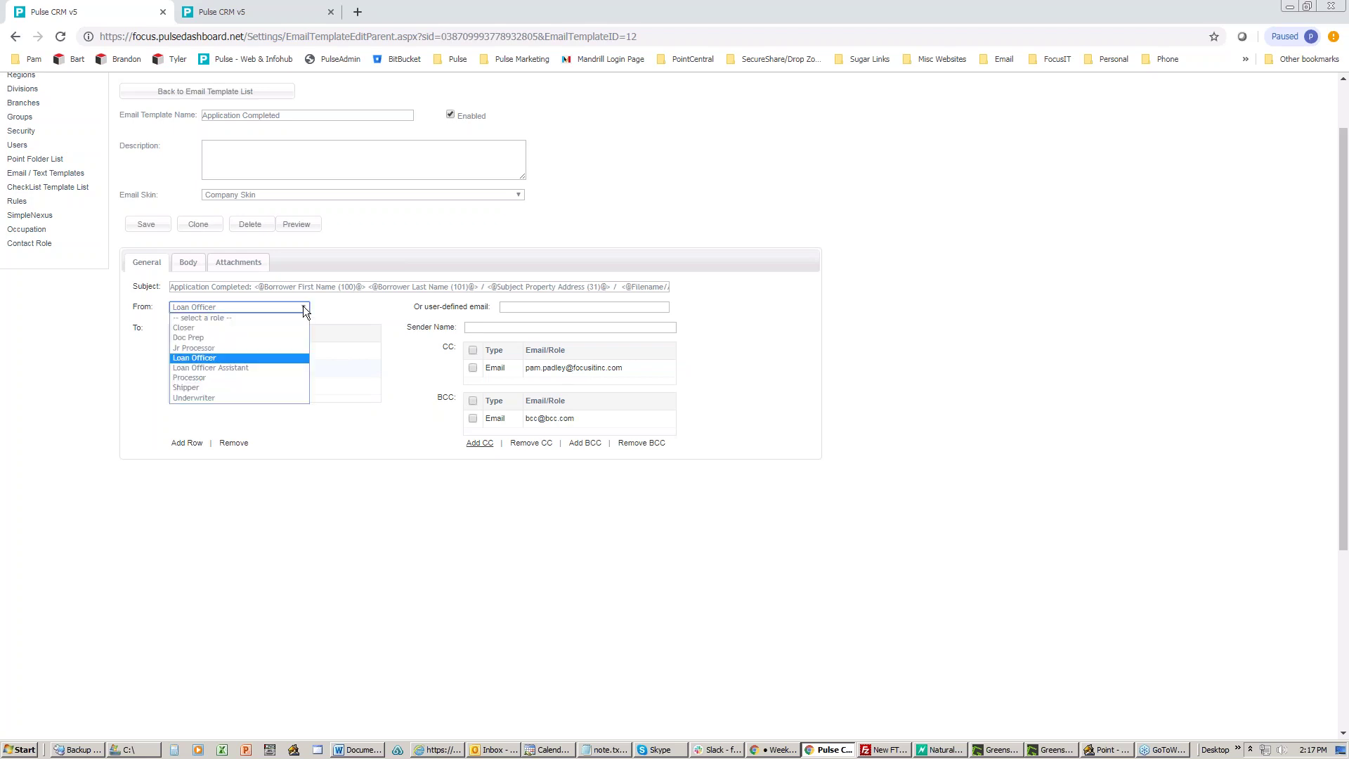
click(218, 319)
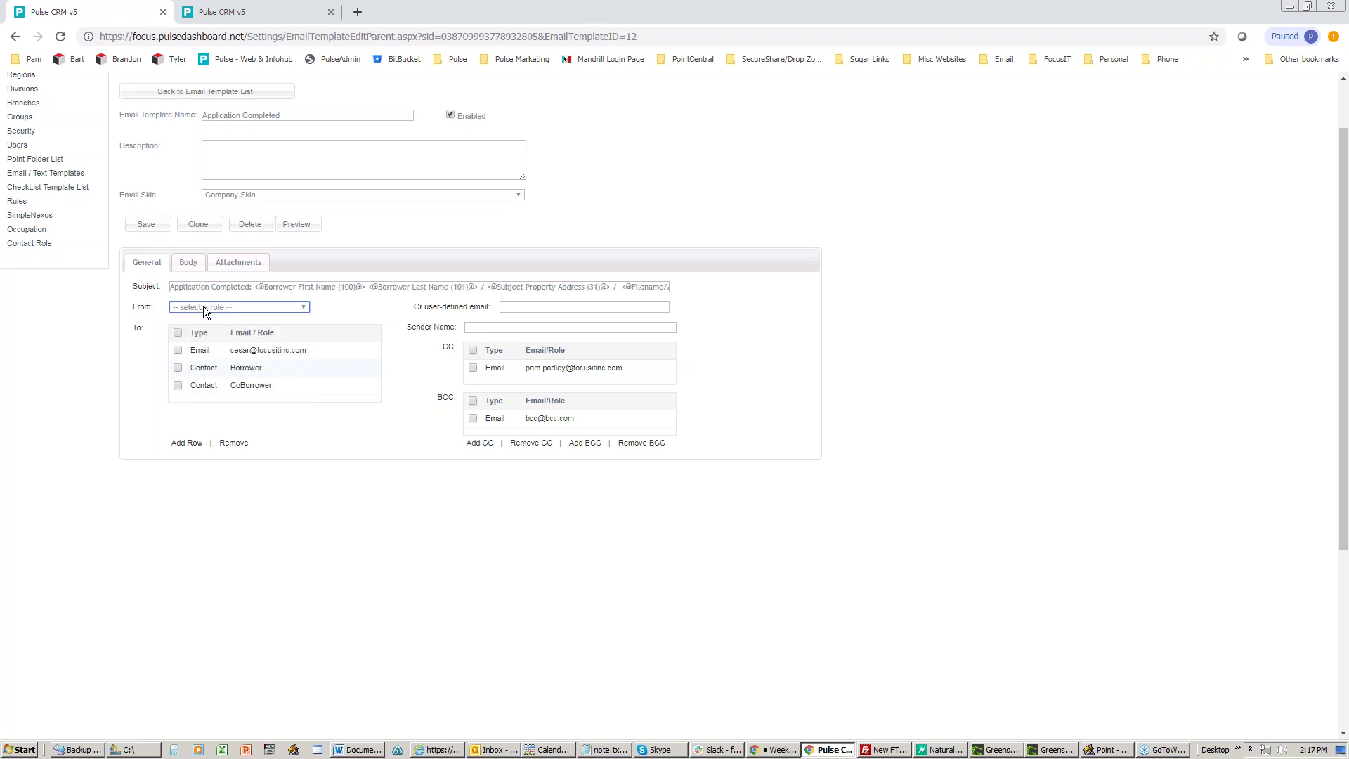
click(514, 308)
click(520, 331)
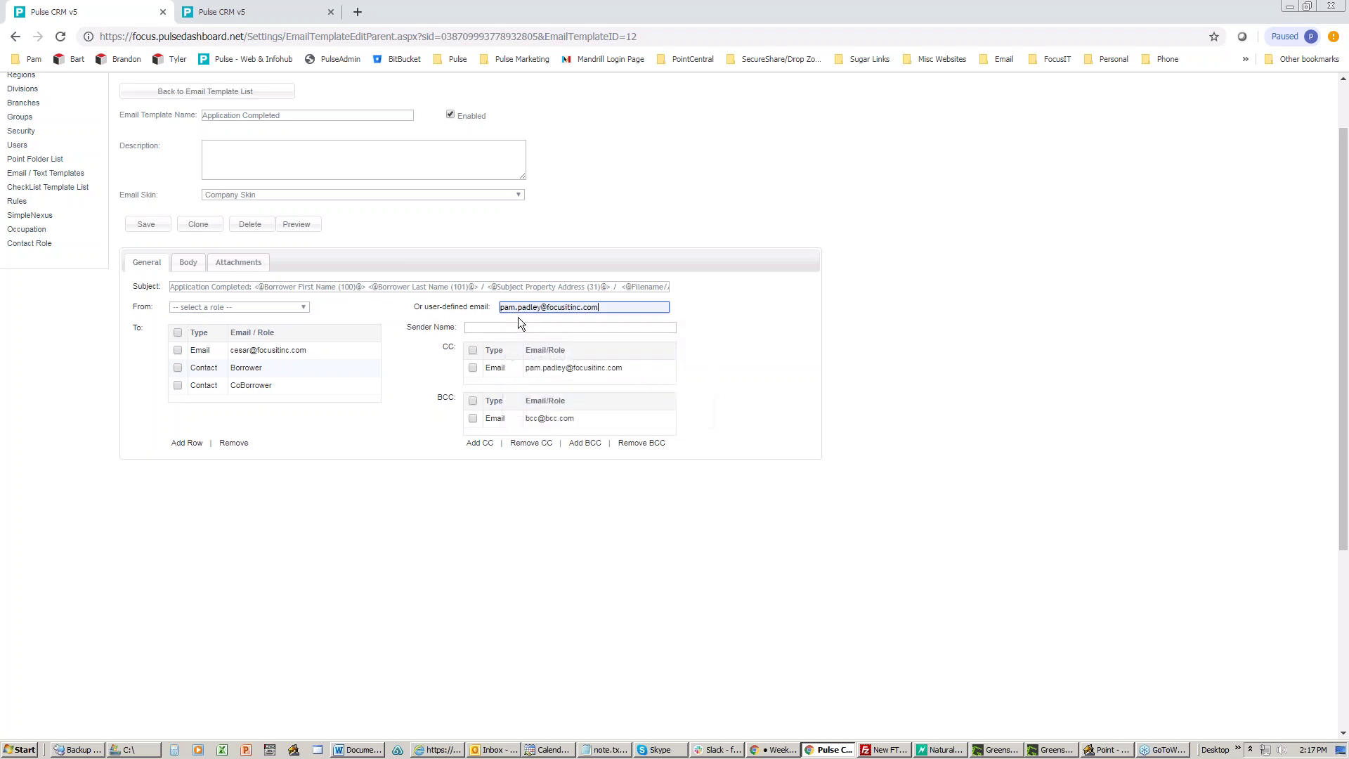
click(505, 327)
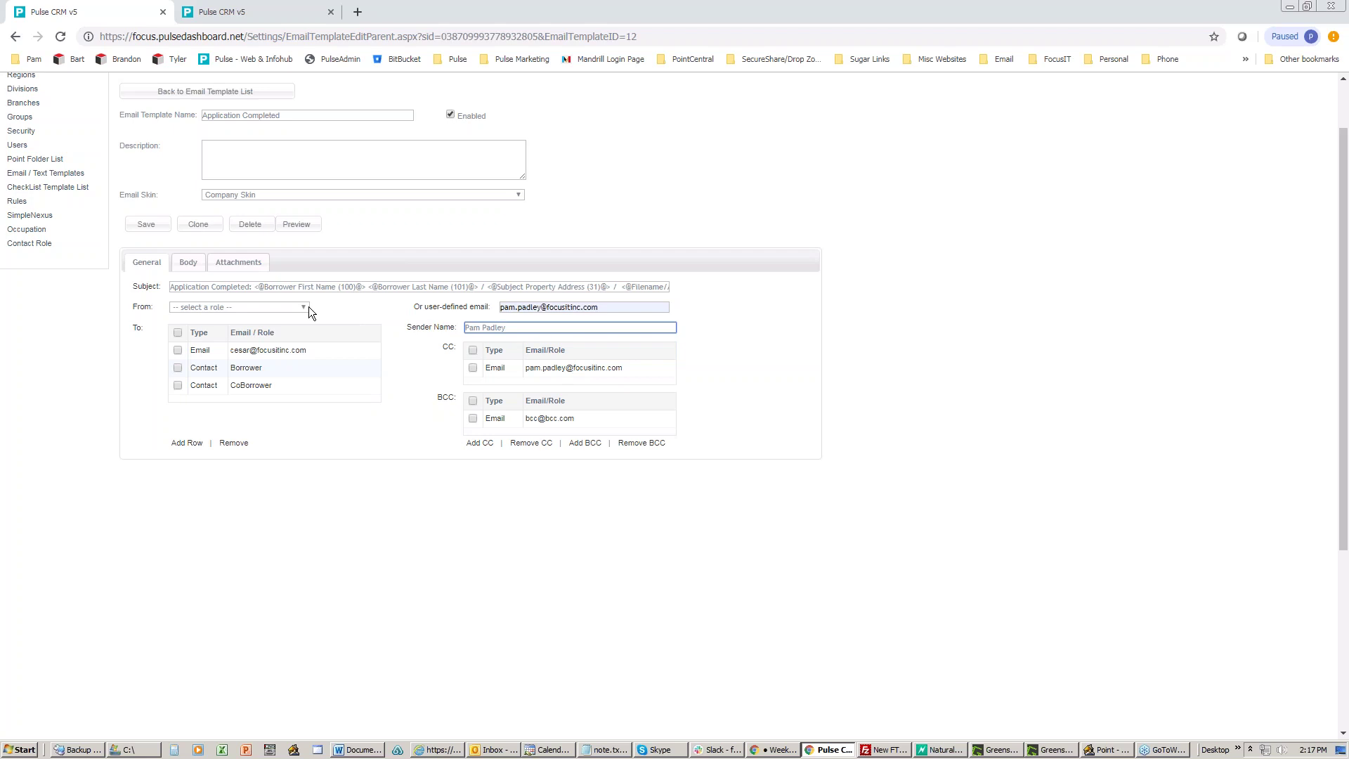
drag(529, 325, 430, 329)
key(BackSpace)
triple_click(611, 307)
key(BackSpace)
key(Escape)
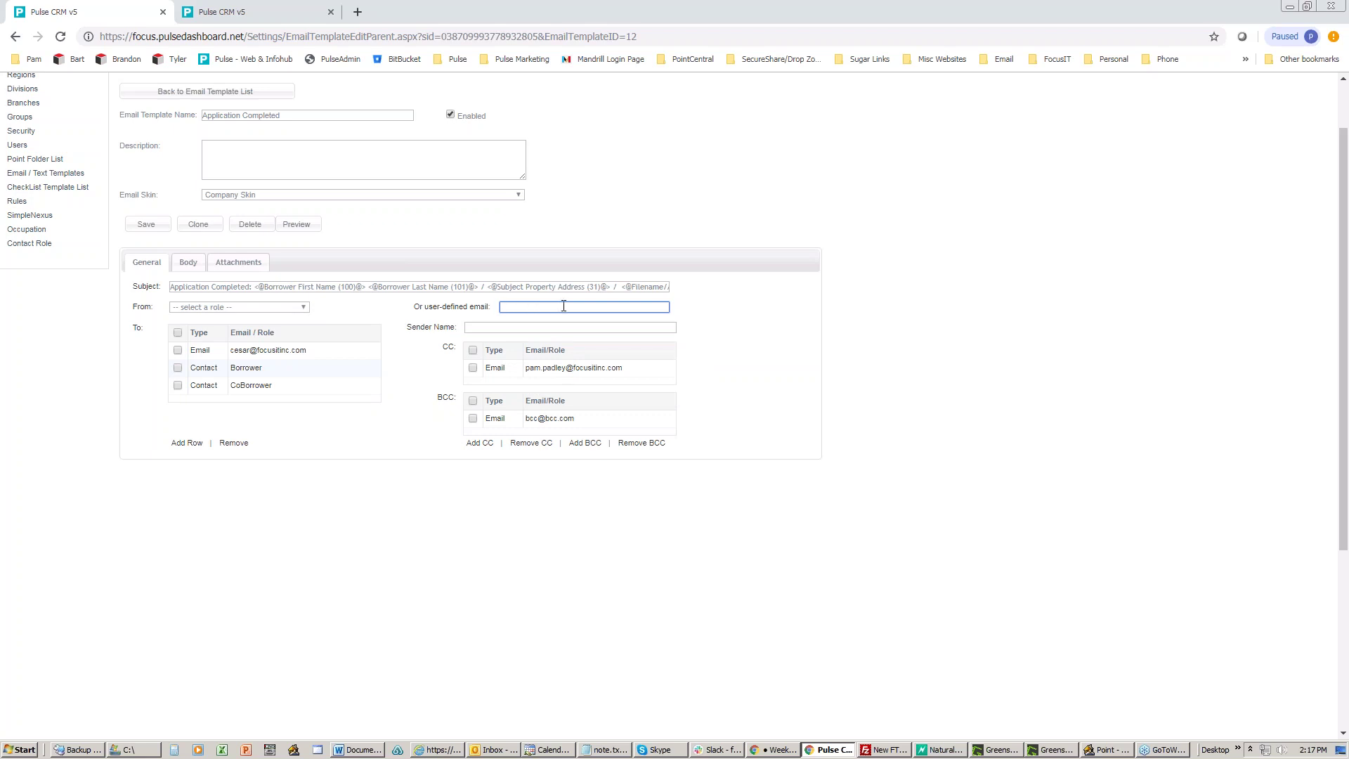
click(344, 311)
Step: Remove the BCC recipient and add Buyers Agent and Borrower as CC recipients
click(642, 443)
click(748, 115)
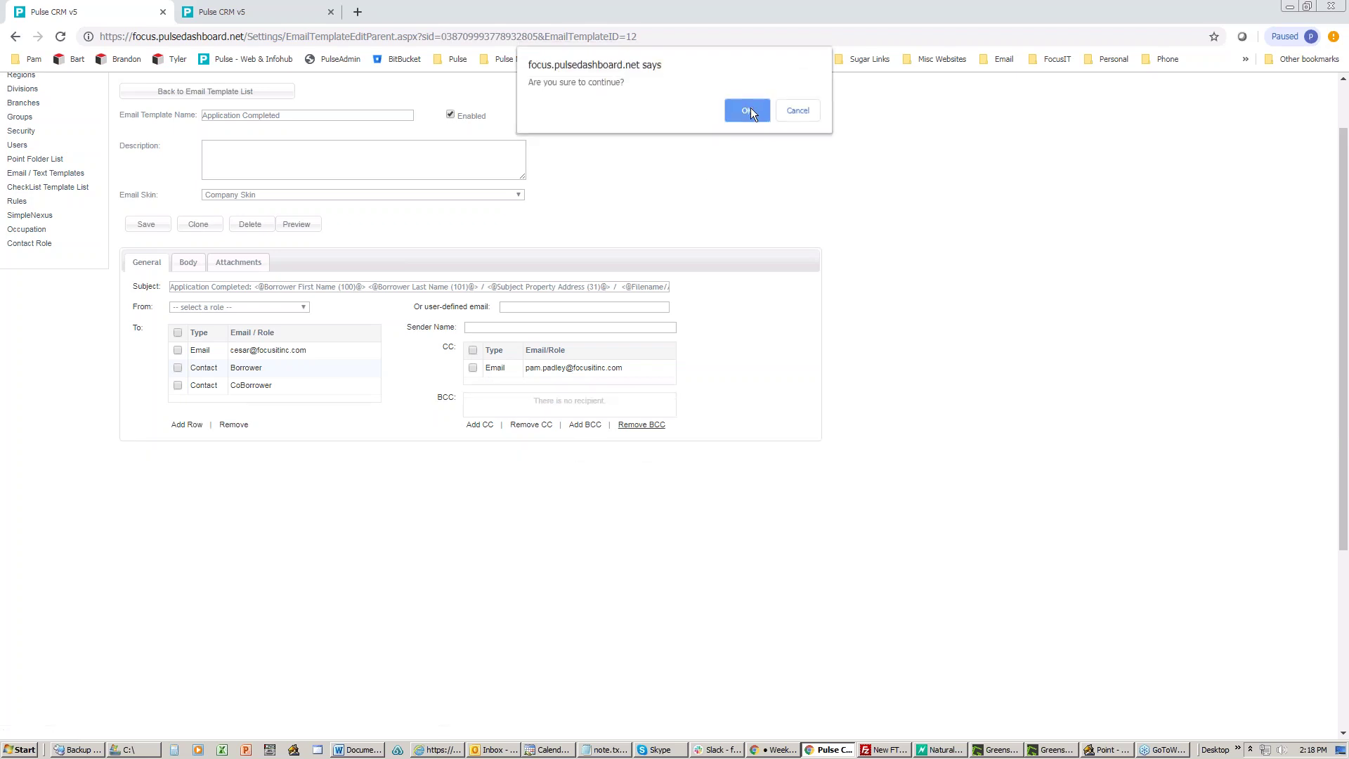
click(479, 424)
click(282, 381)
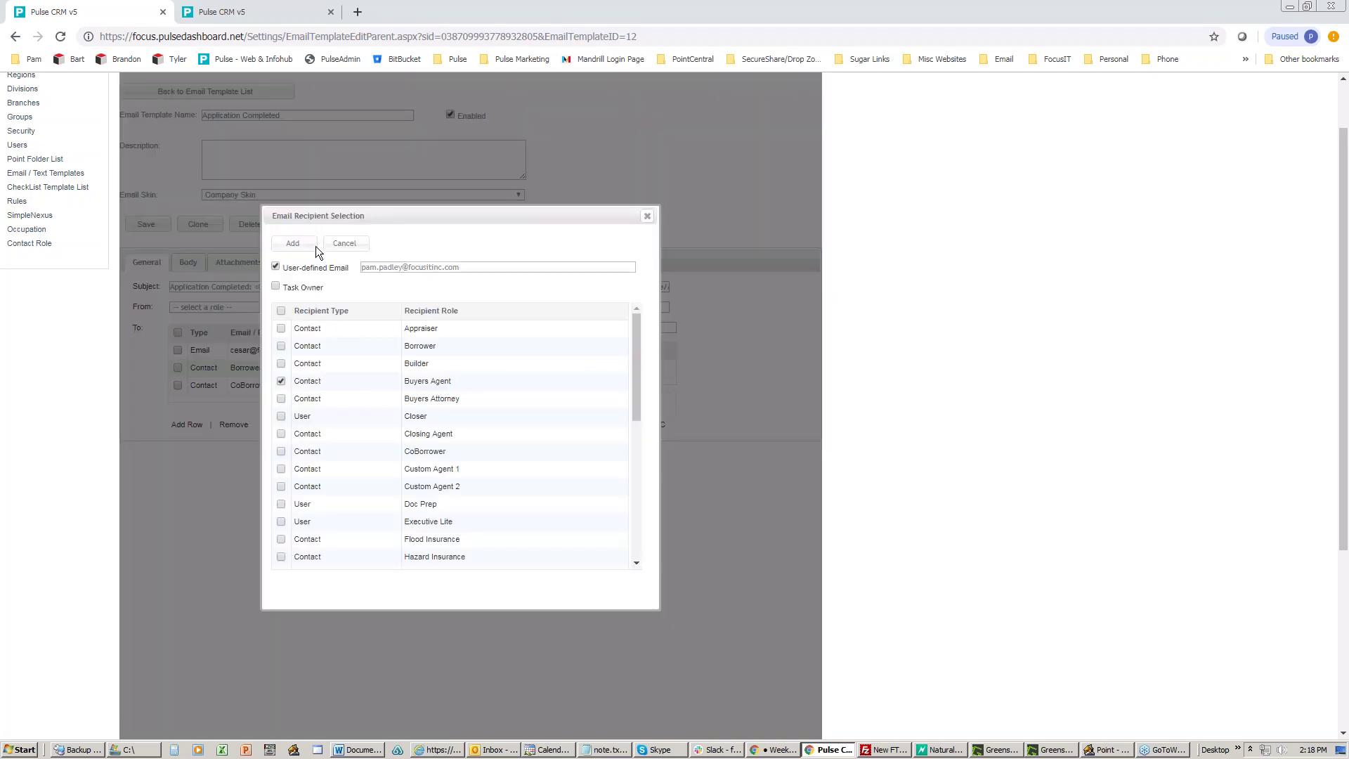
click(293, 243)
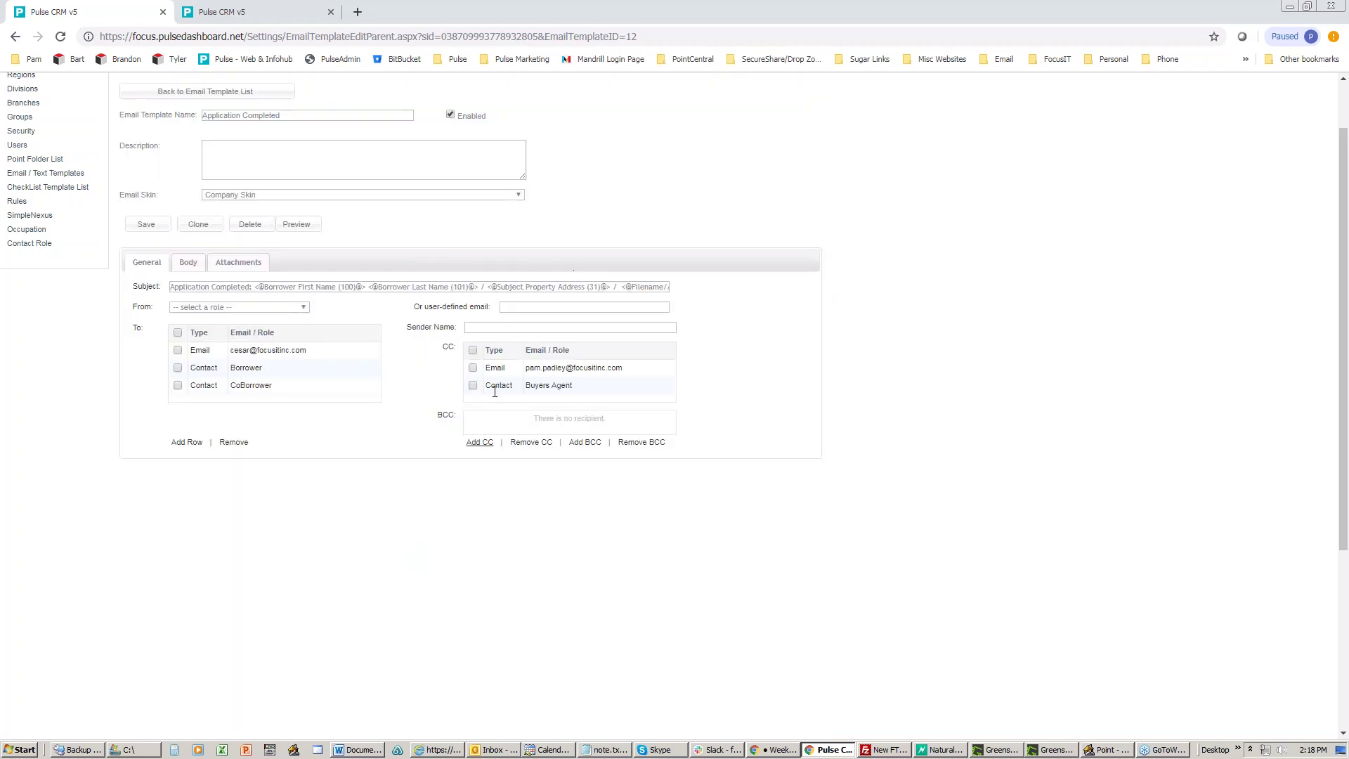
click(480, 442)
click(281, 345)
click(291, 244)
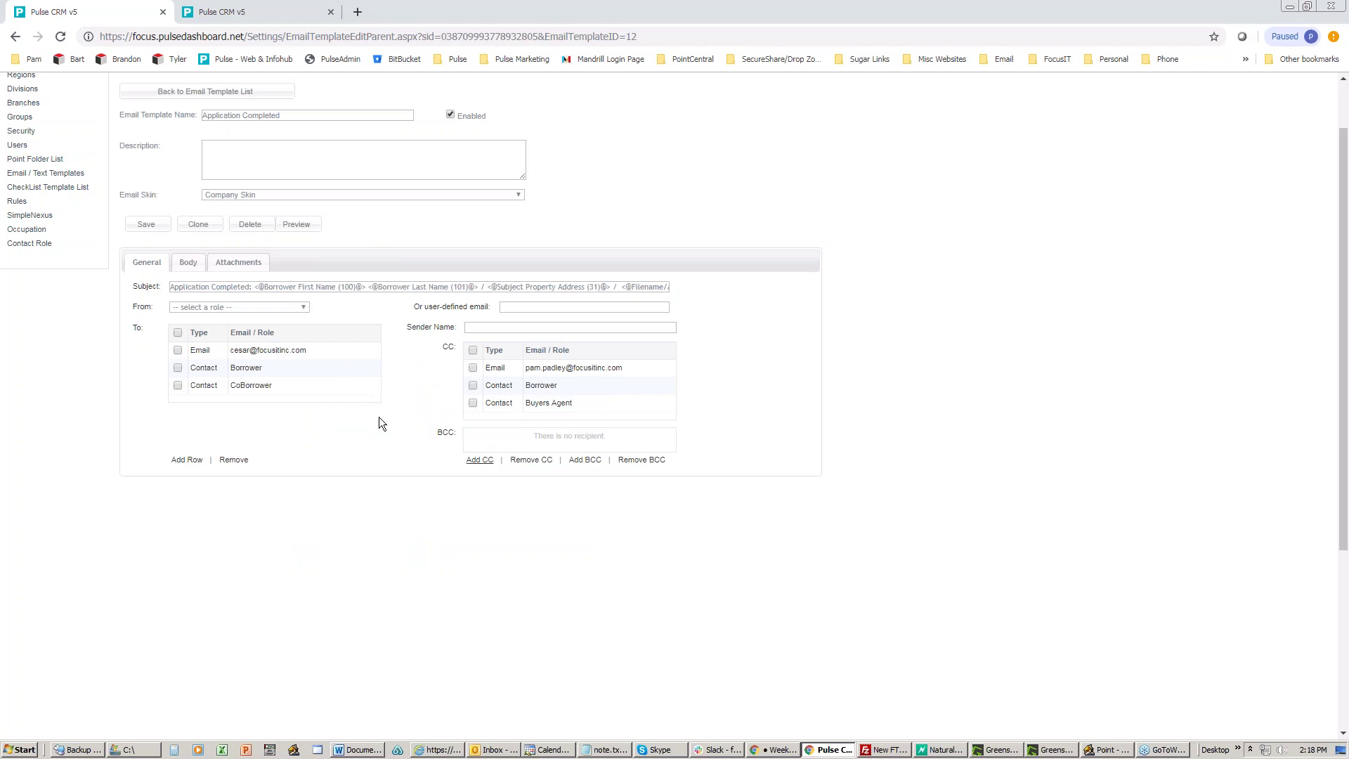
click(186, 264)
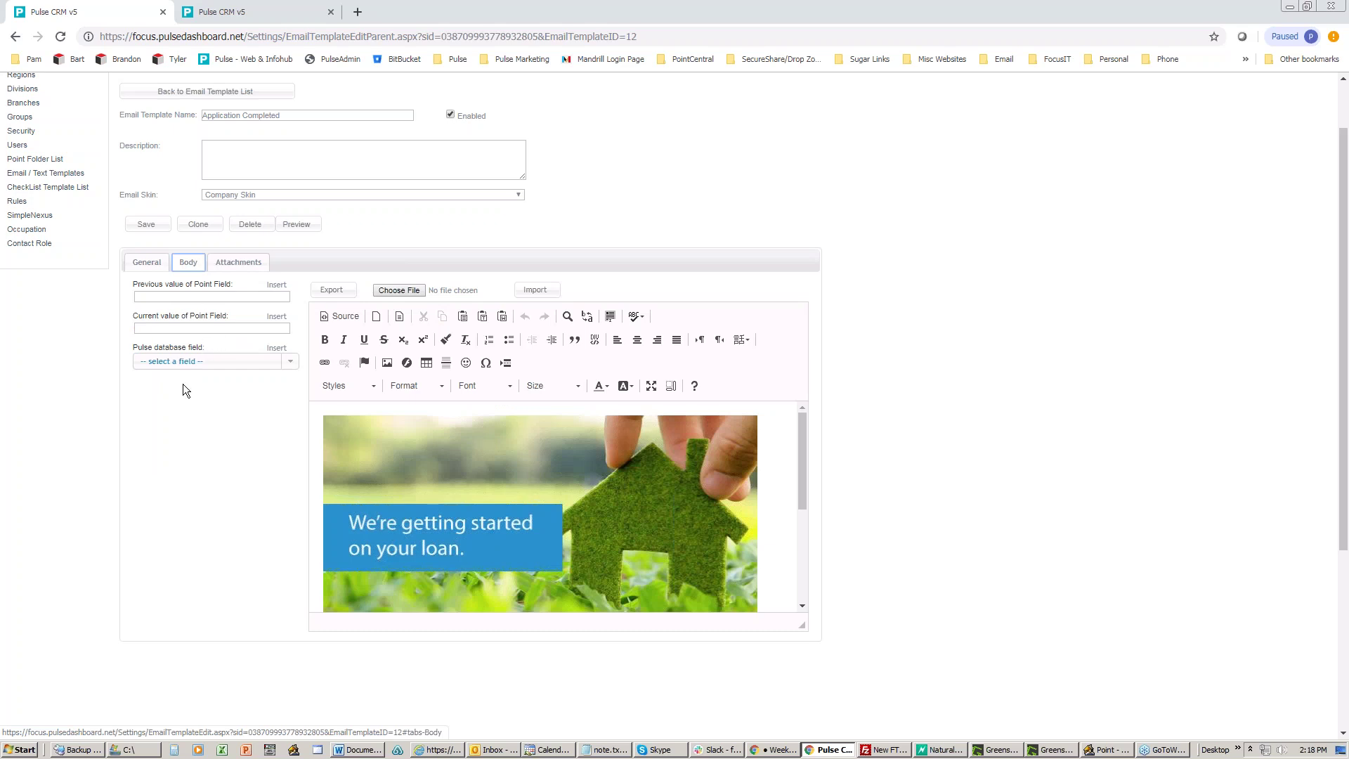
click(863, 347)
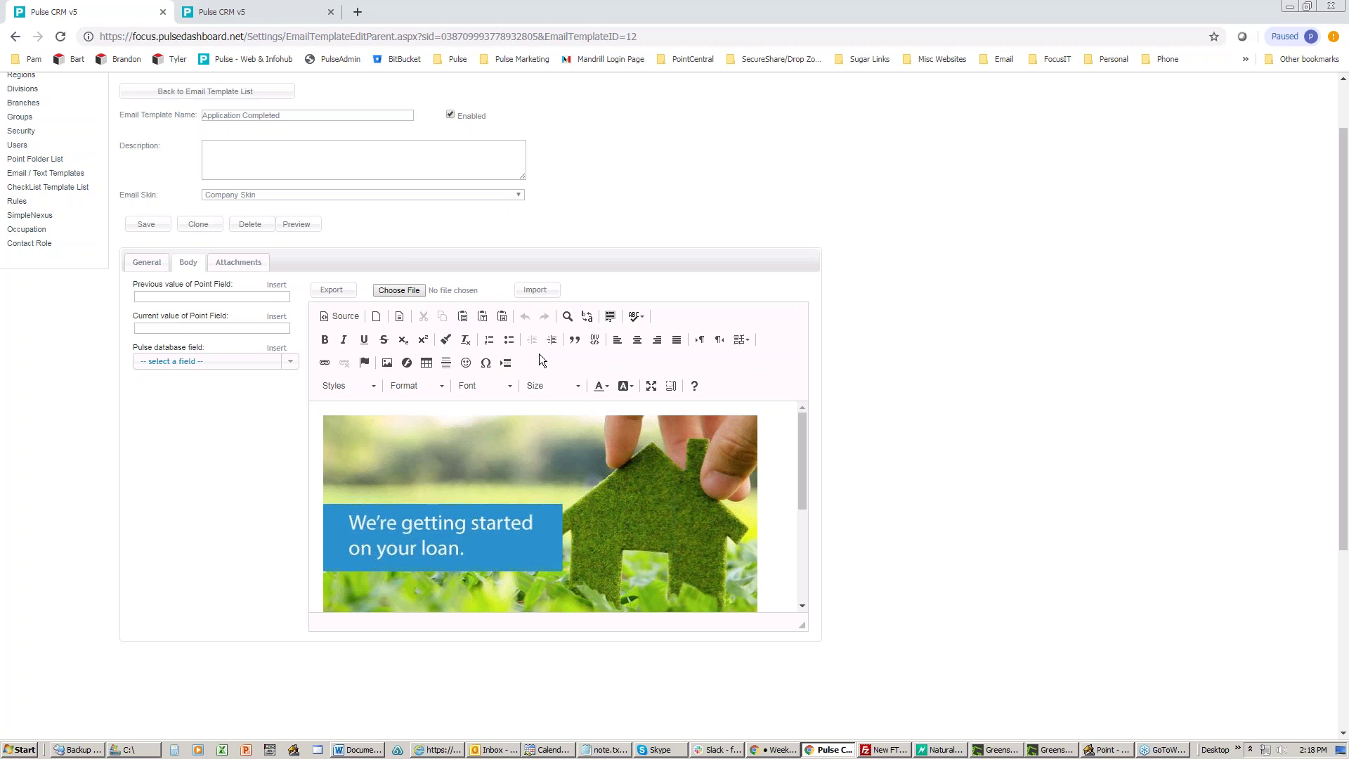
click(340, 316)
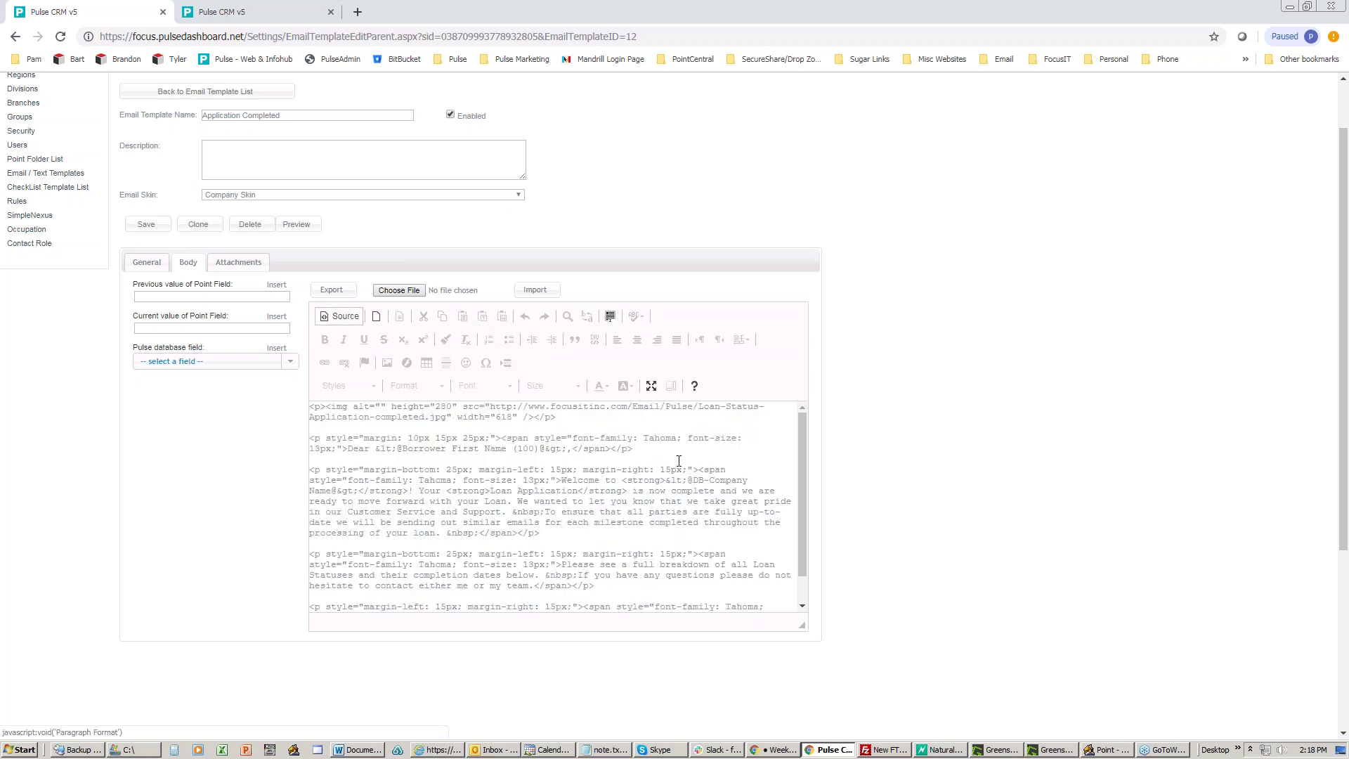
scroll(677, 459, down, 1)
scroll(677, 459, down, 1)
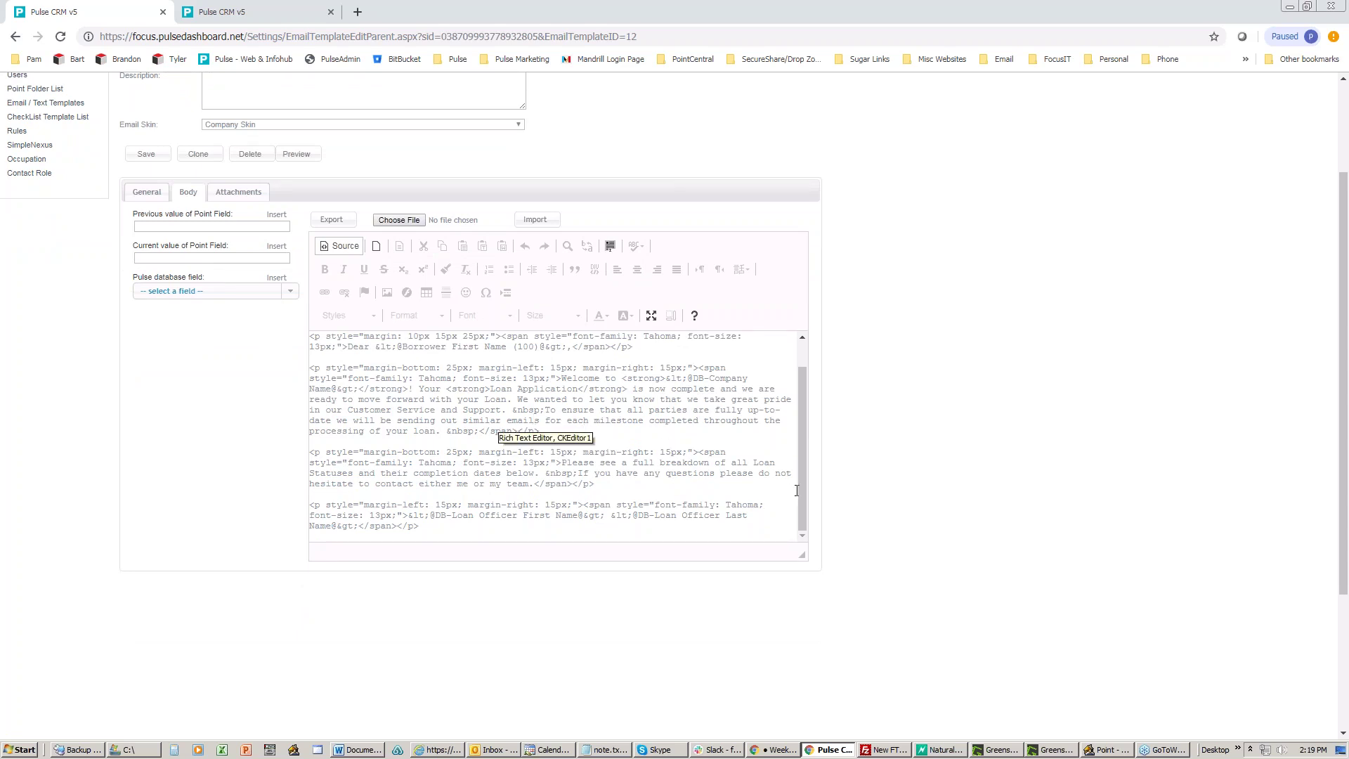
drag(803, 499, 799, 450)
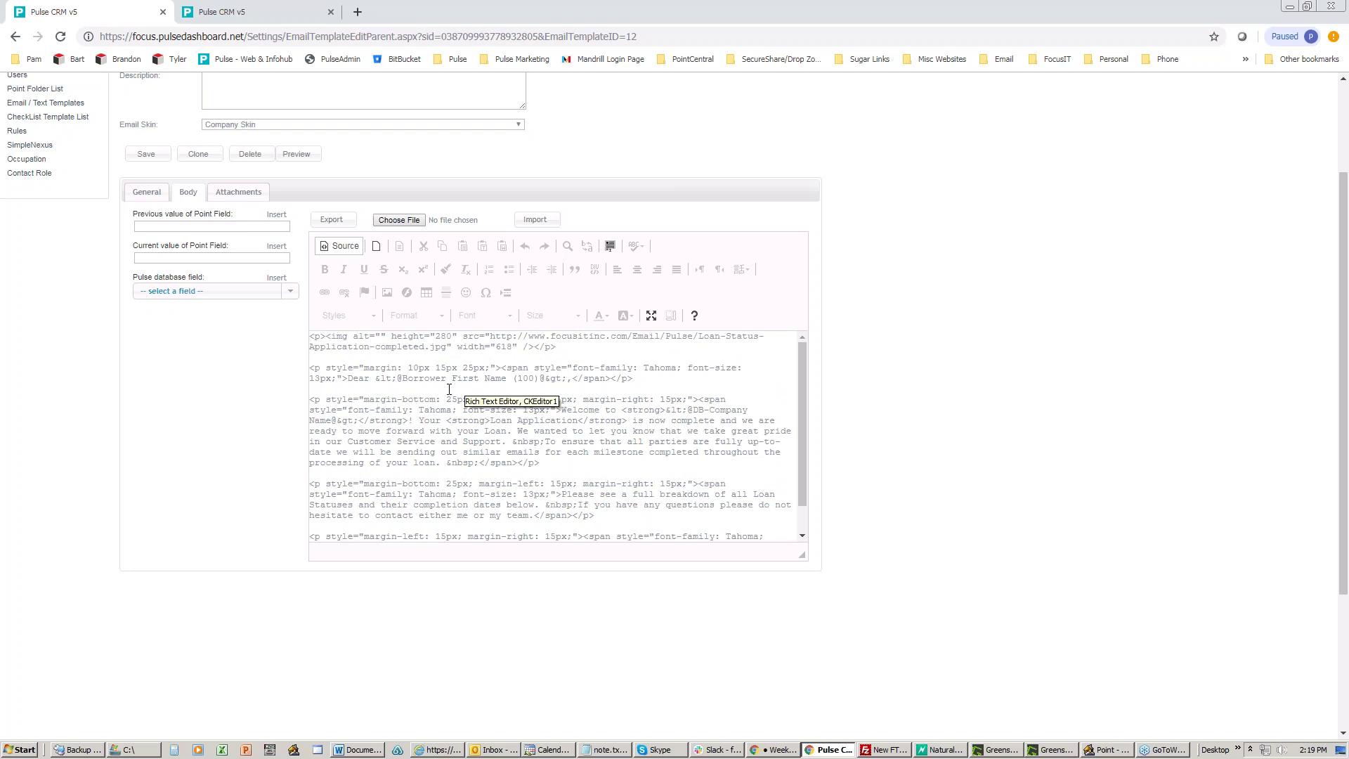
click(339, 246)
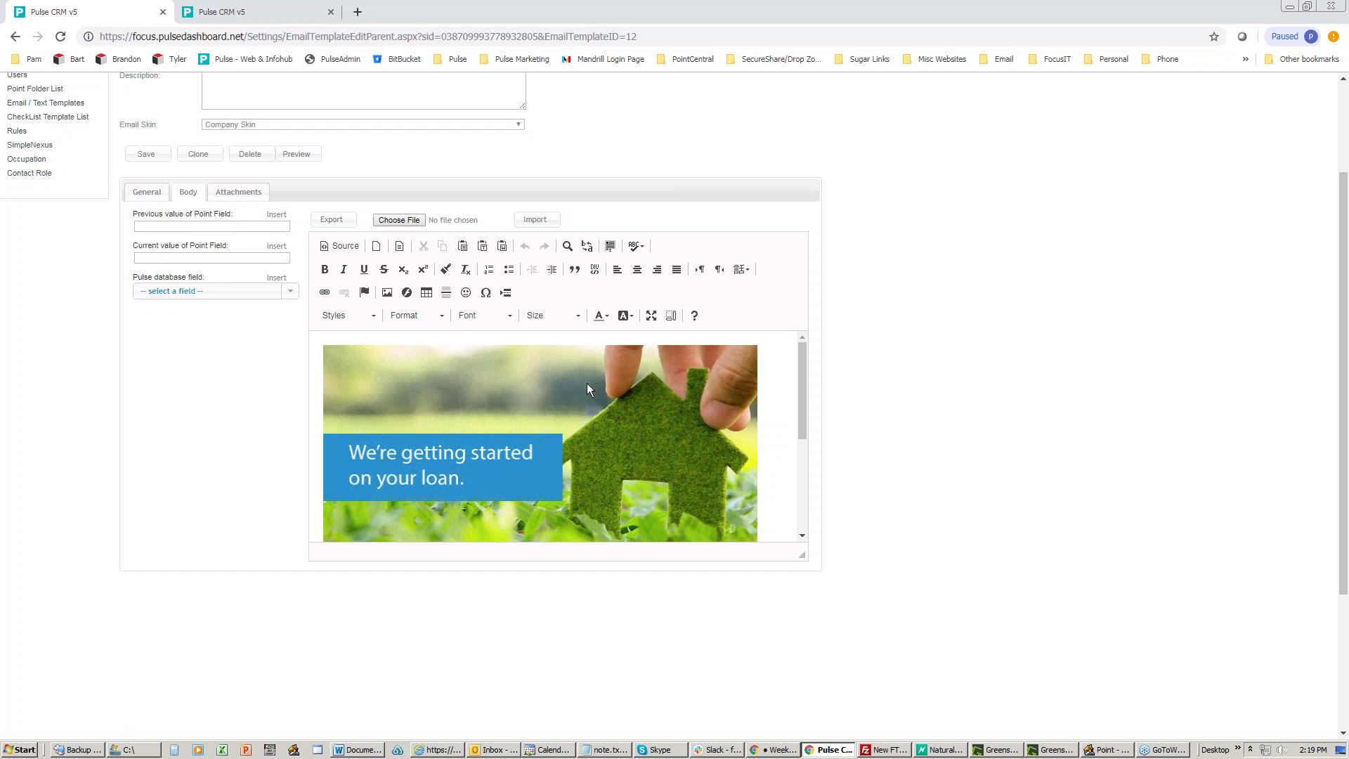
Step: Delete the loan banner image from the email body and select all the letter text
click(545, 389)
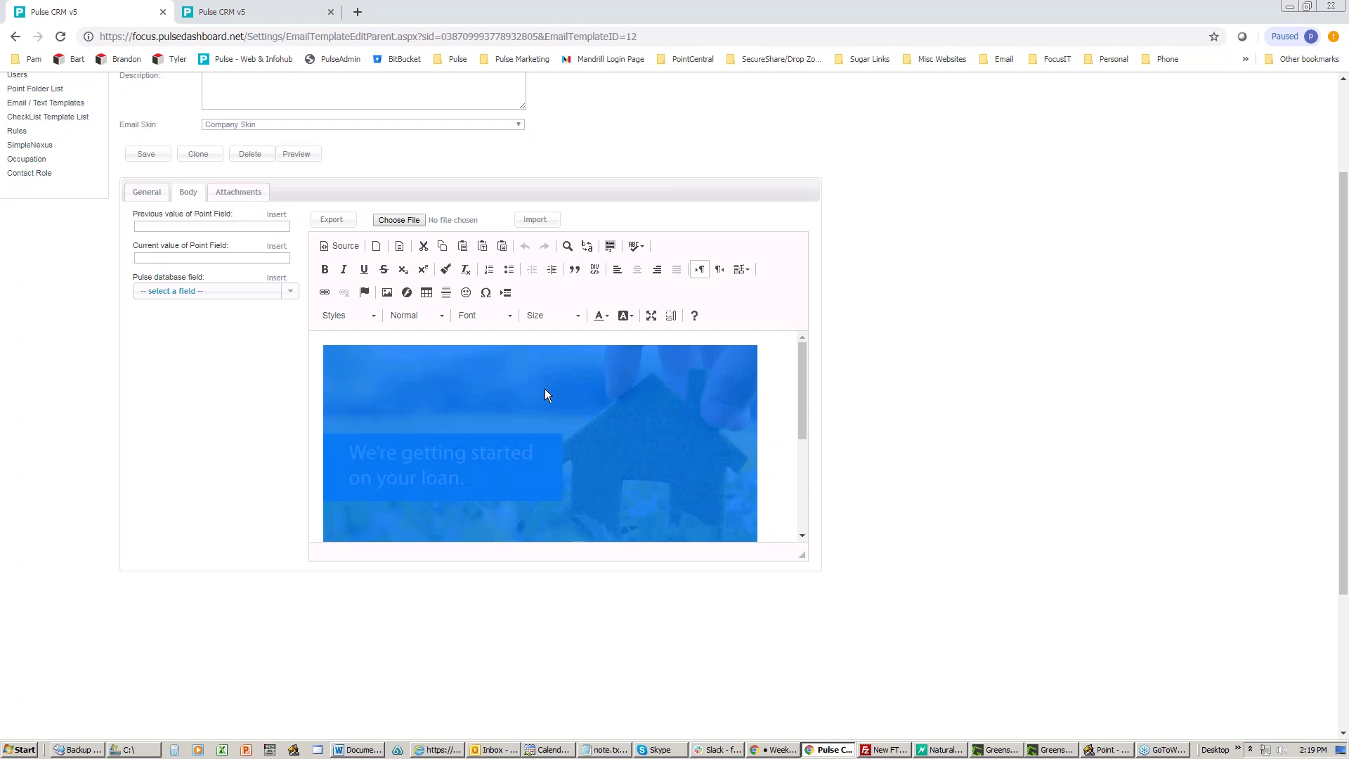
key(Delete)
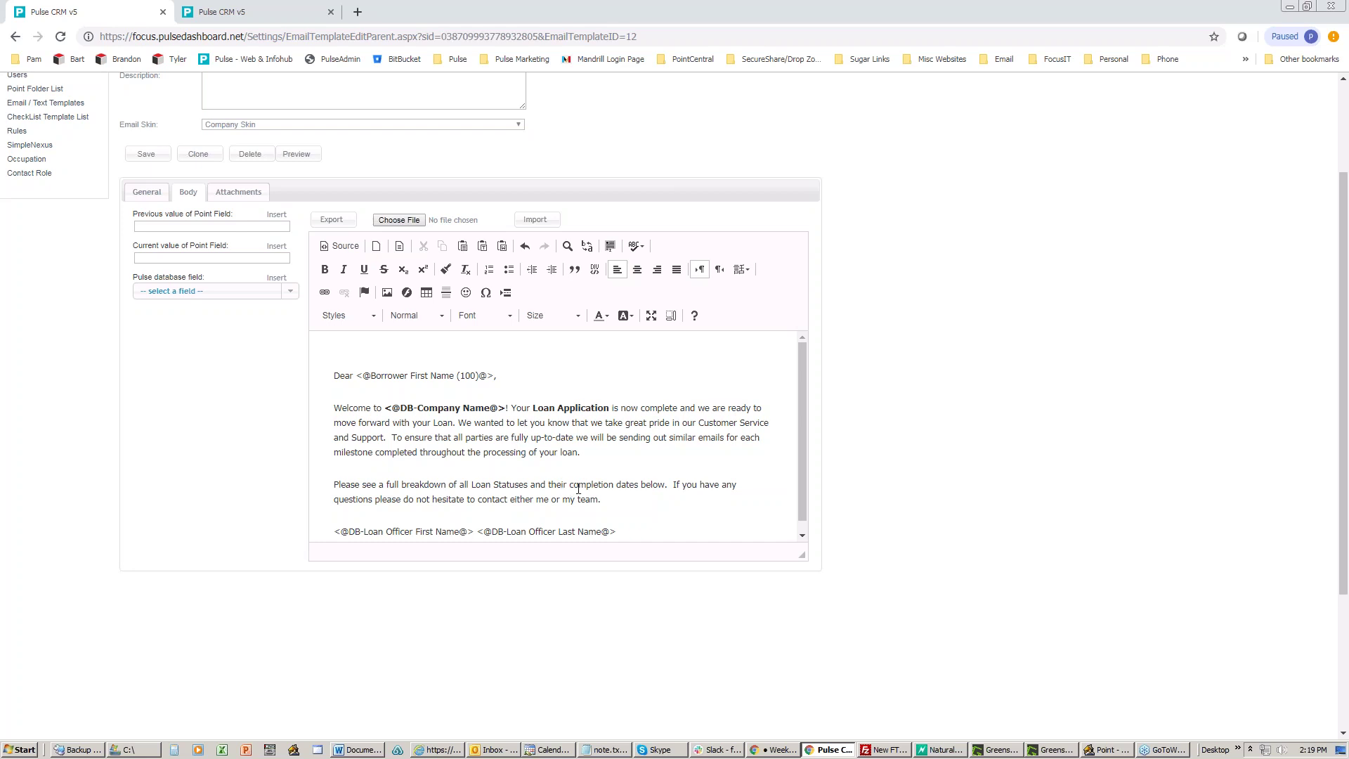
scroll(583, 485, down, 2)
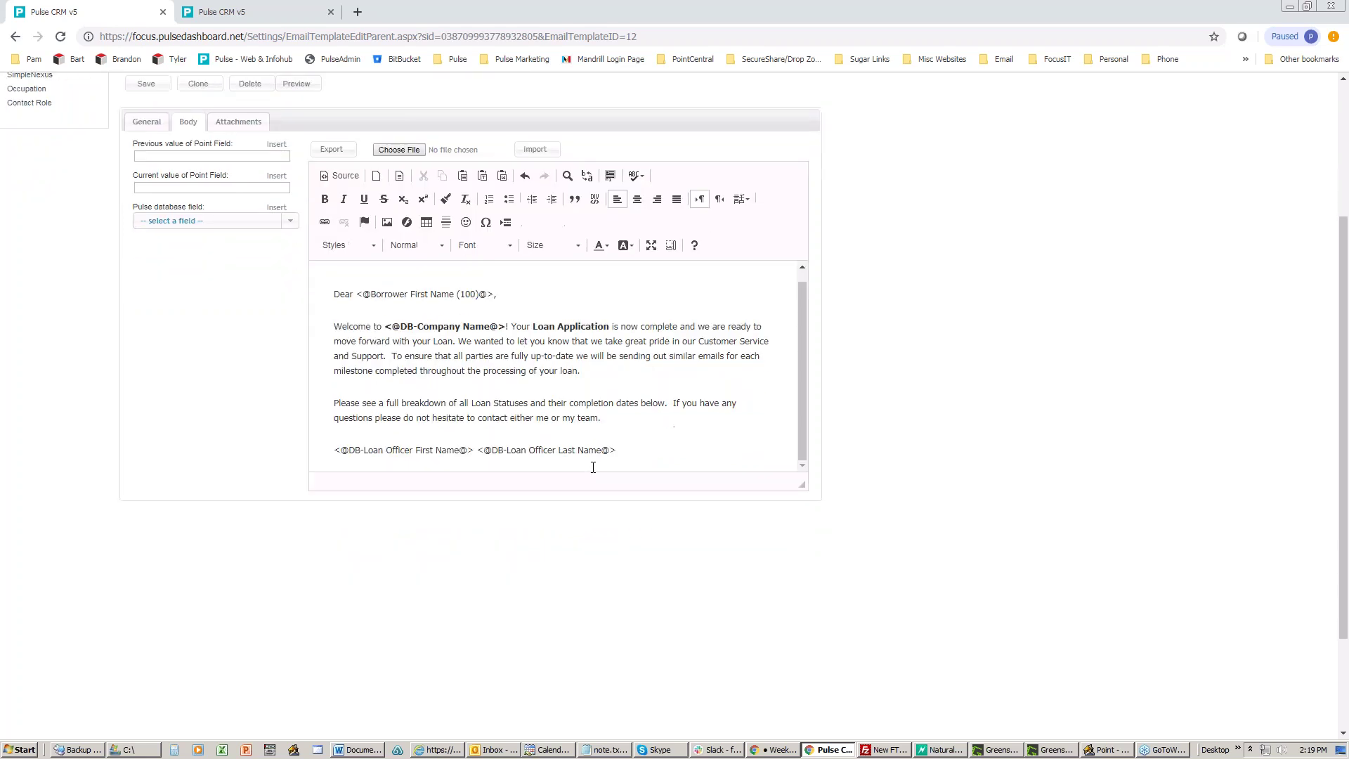
scroll(593, 467, up, 1)
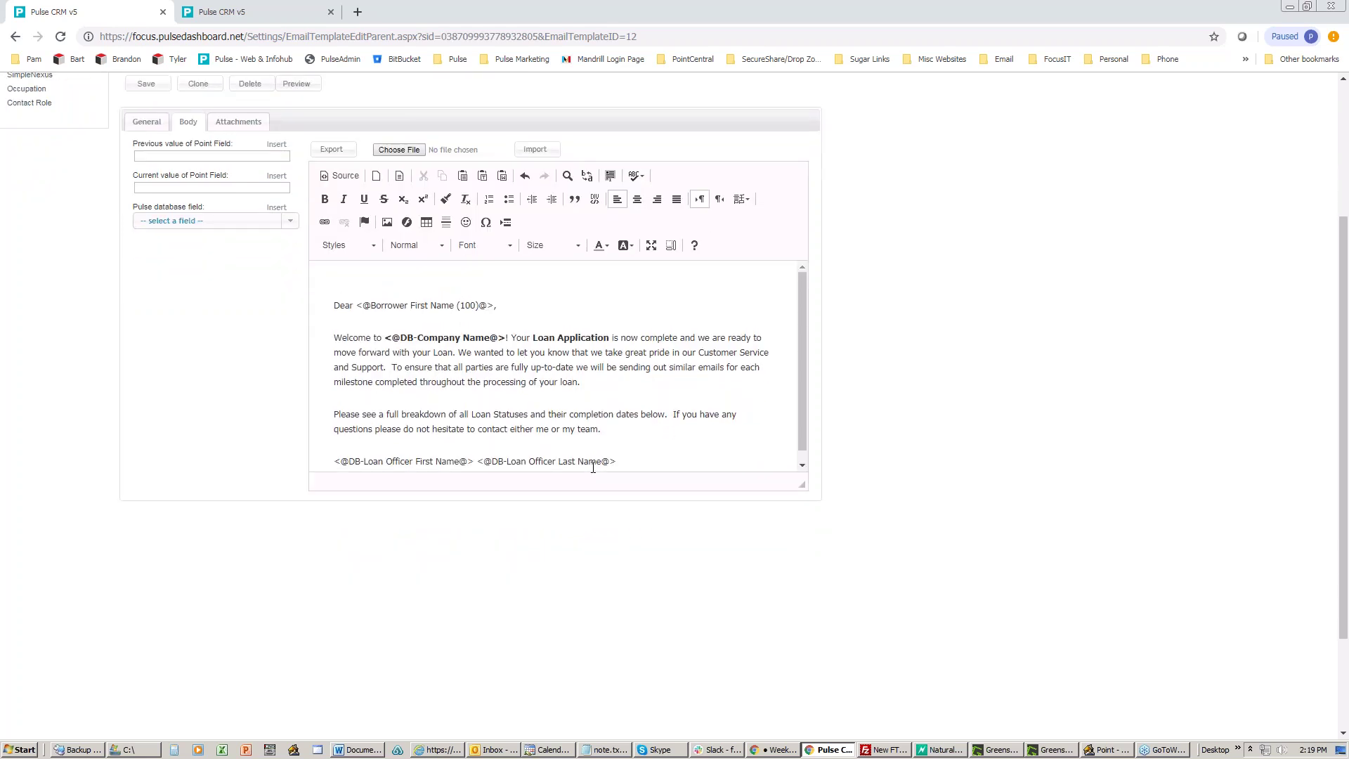
scroll(594, 467, down, 1)
mouse_move(802, 440)
mouse_down()
mouse_move(803, 411)
mouse_move(805, 449)
mouse_up()
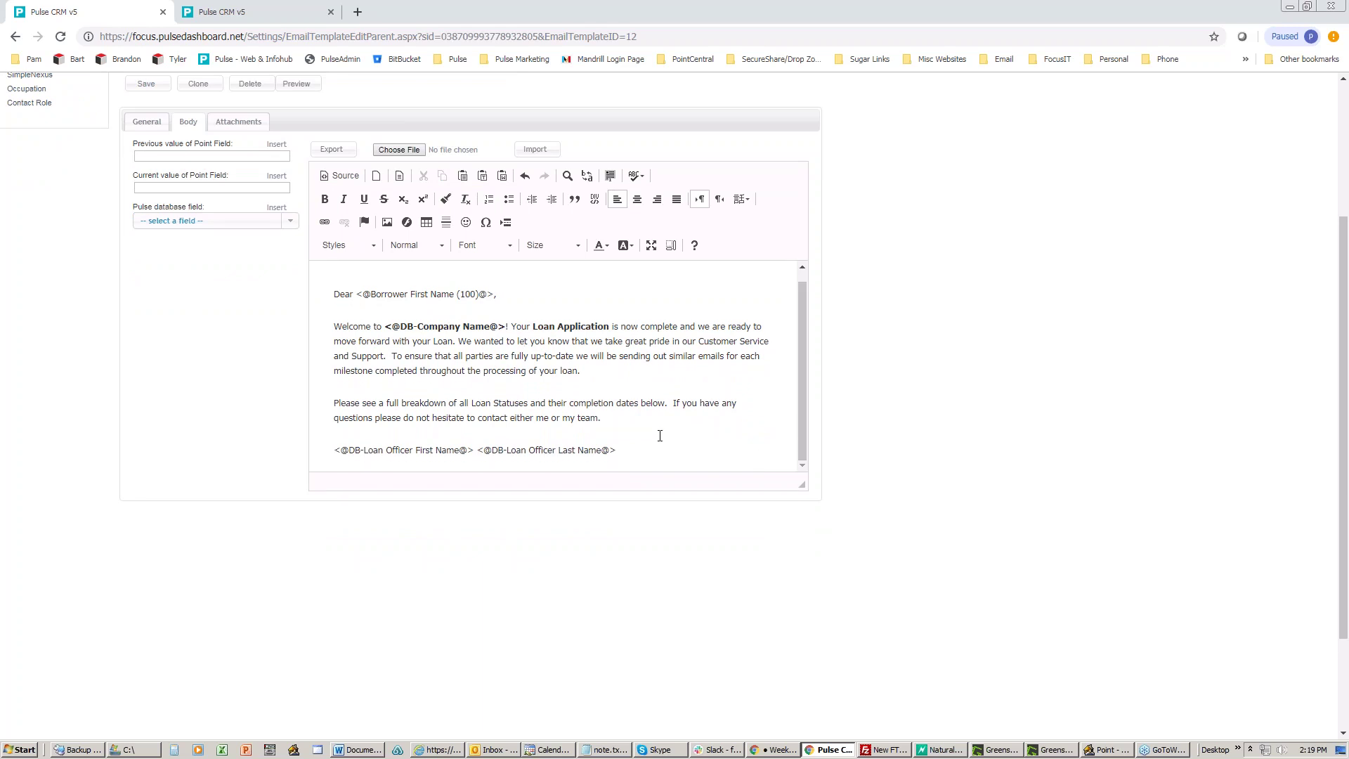
mouse_move(638, 448)
mouse_down()
mouse_move(449, 394)
mouse_move(352, 294)
mouse_move(331, 294)
mouse_move(371, 303)
mouse_up()
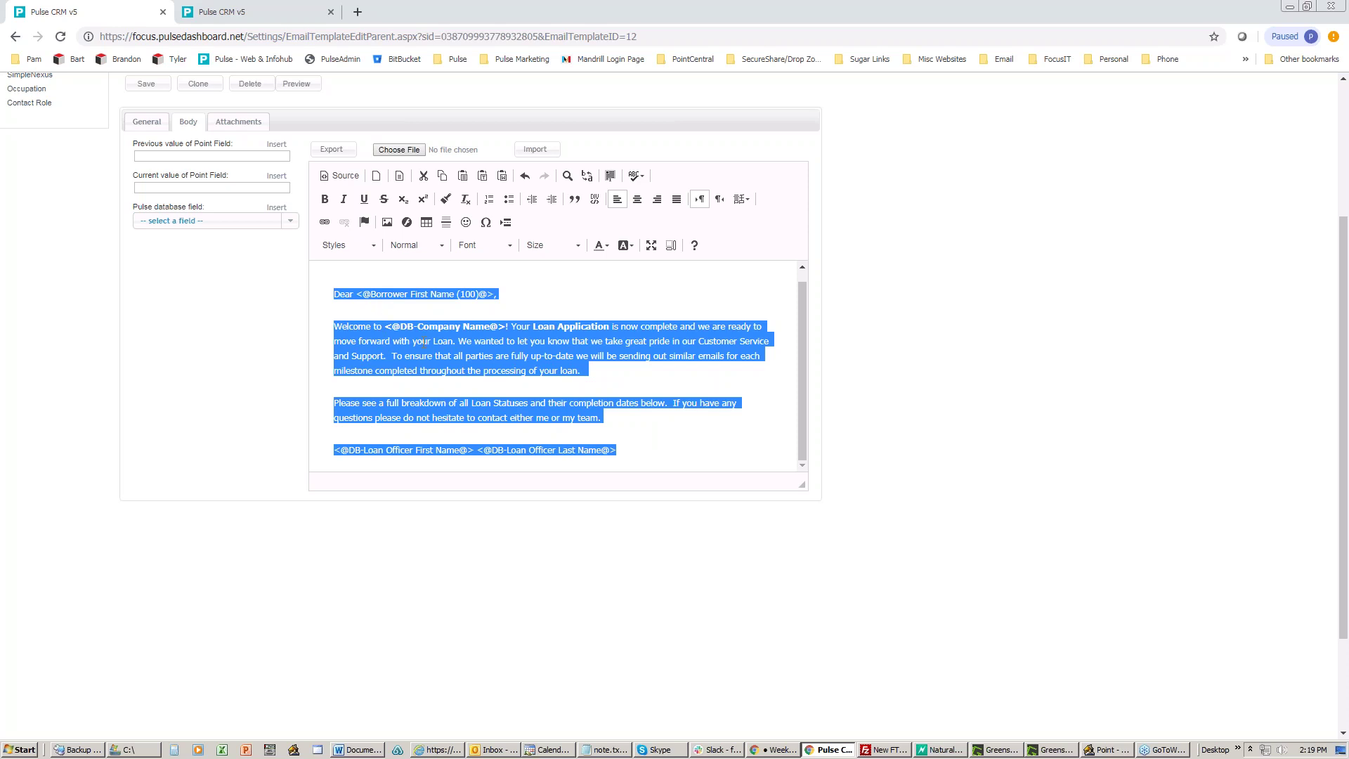
scroll(425, 343, up, 1)
scroll(706, 314, up, 1)
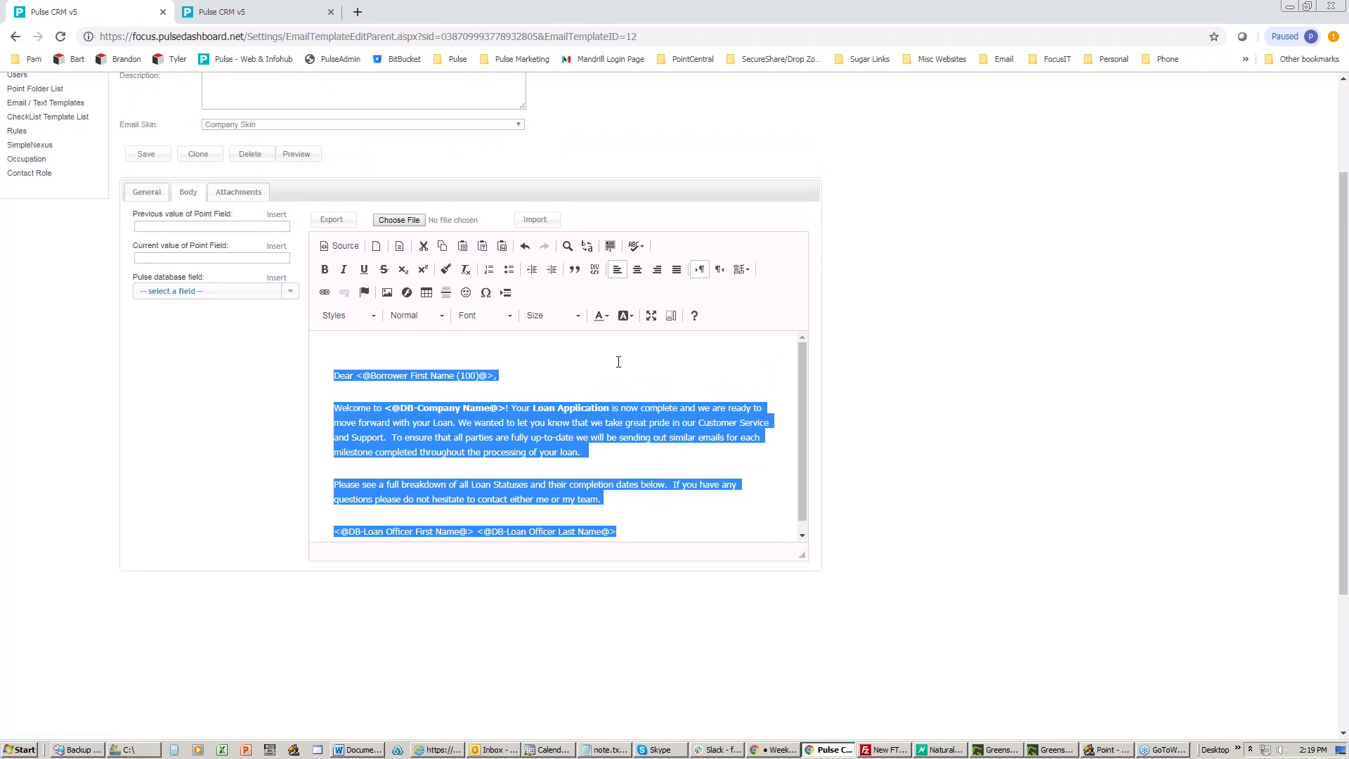
Step: Open the email preview, move its window up-left, and scroll down to the Contact Us footer
click(310, 155)
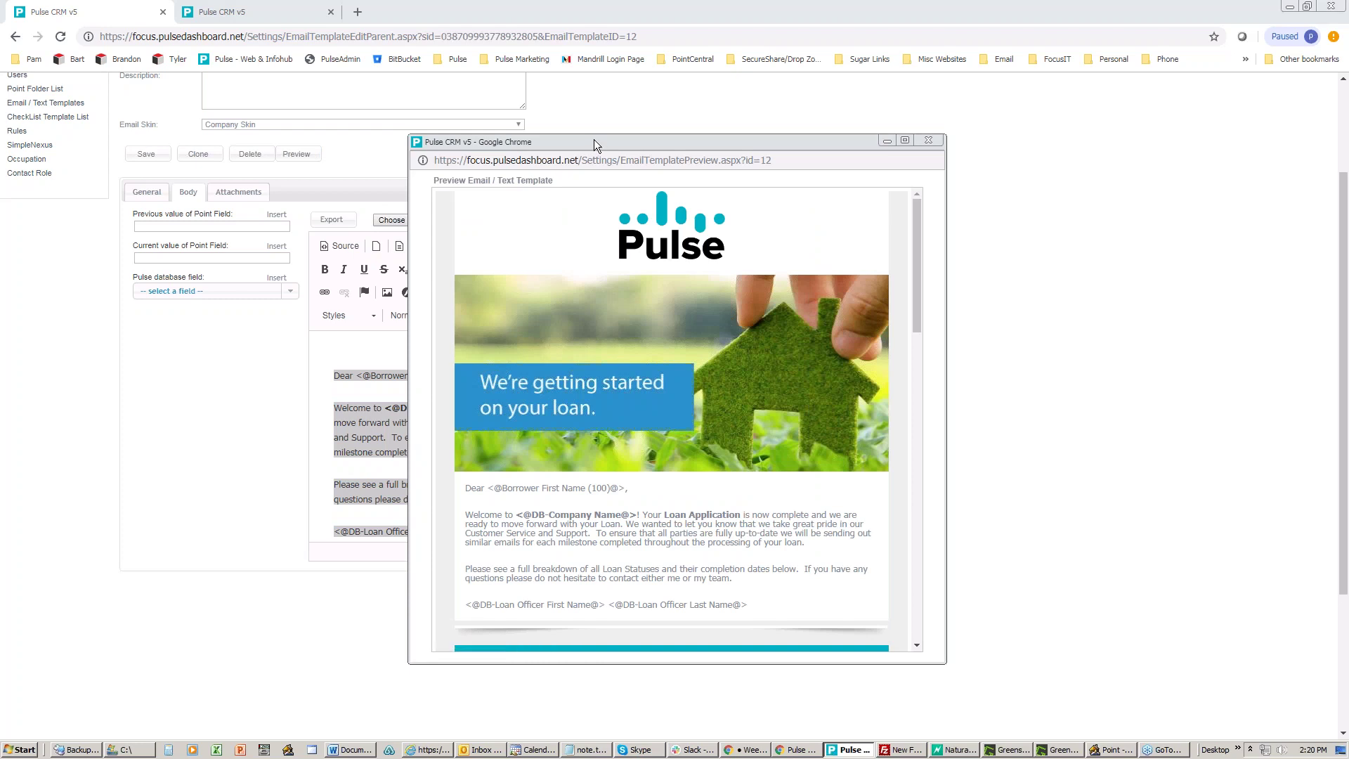
drag(596, 141, 479, 99)
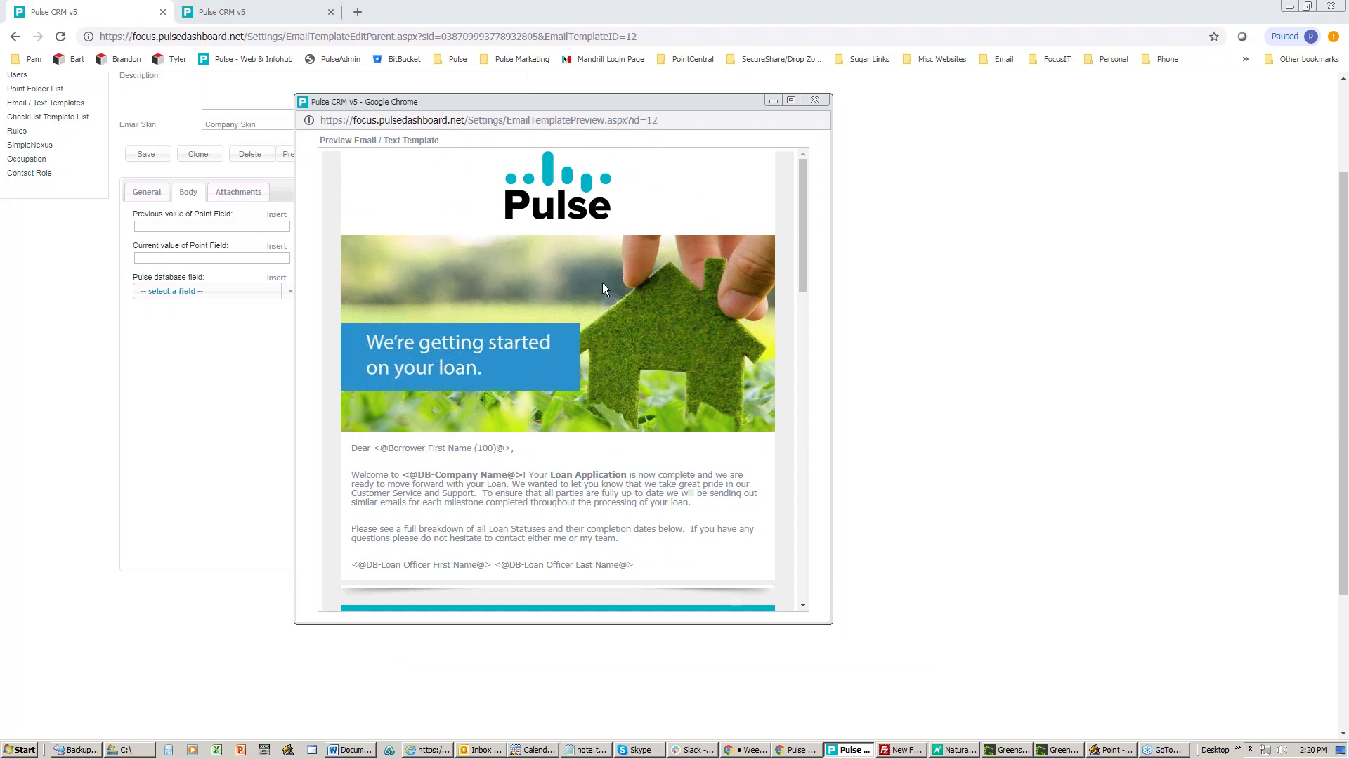
scroll(605, 332, down, 5)
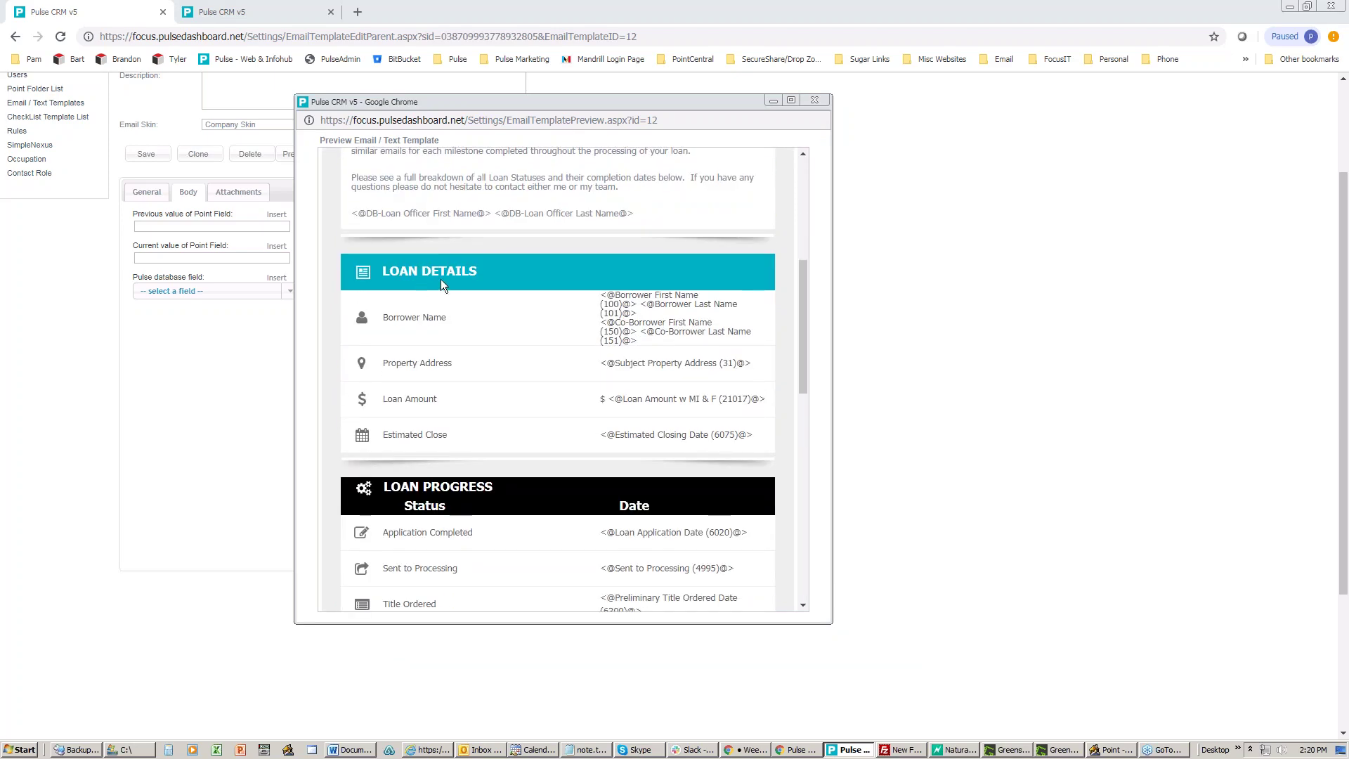
scroll(554, 311, down, 3)
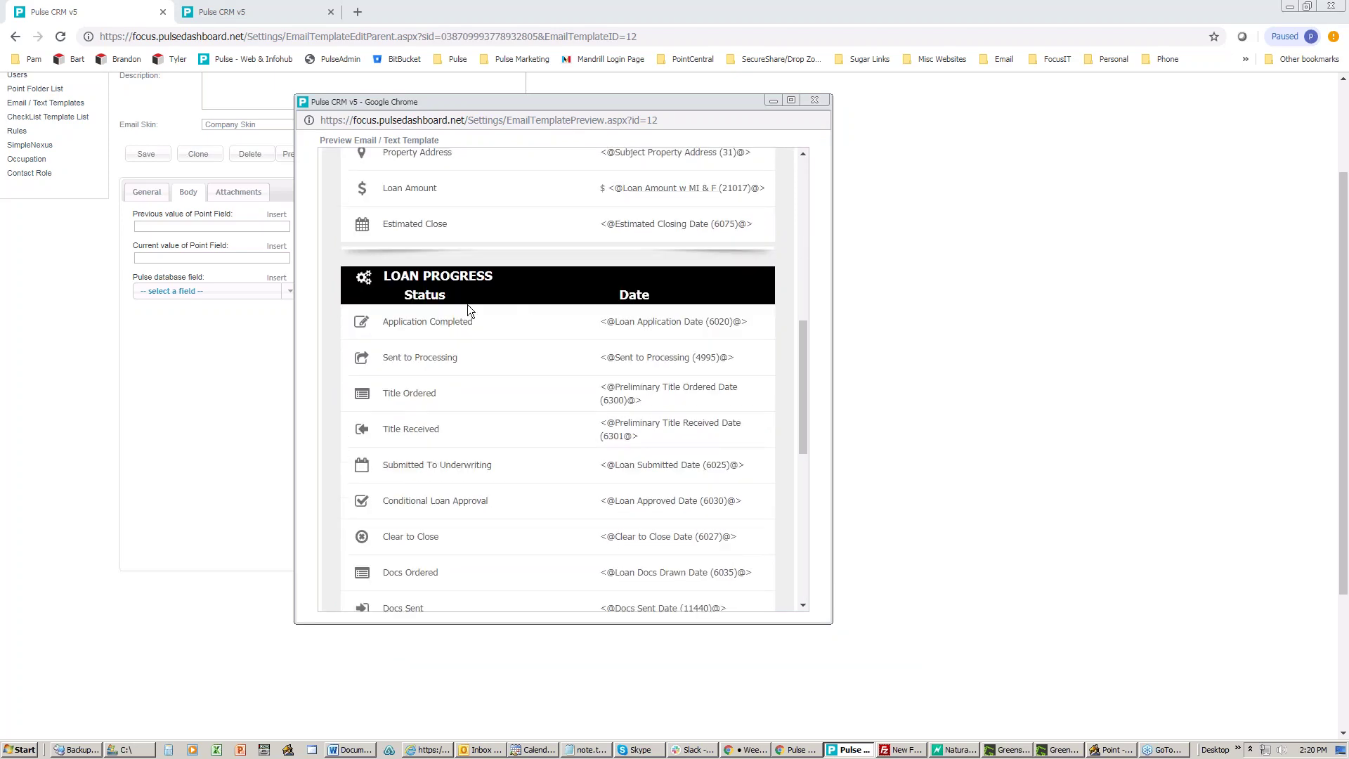
scroll(550, 324, down, 6)
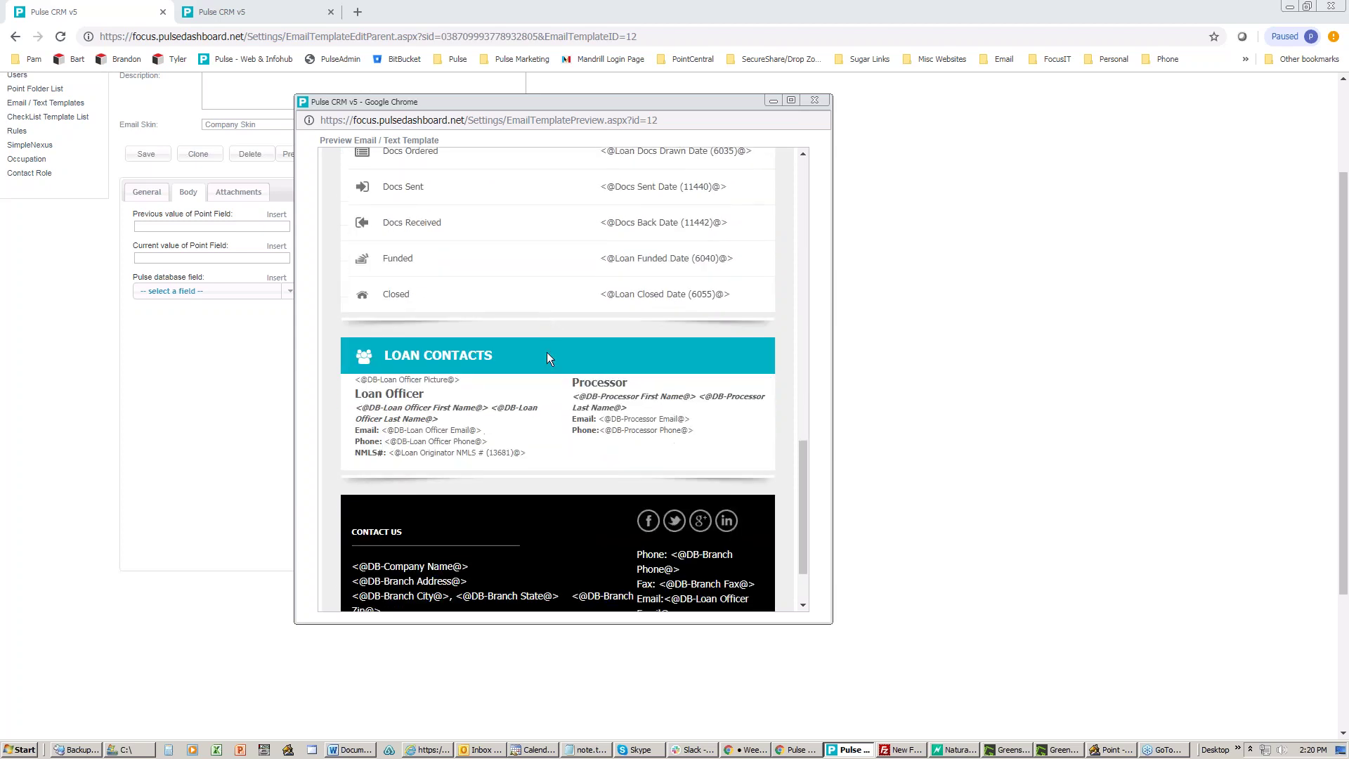
scroll(492, 393, down, 2)
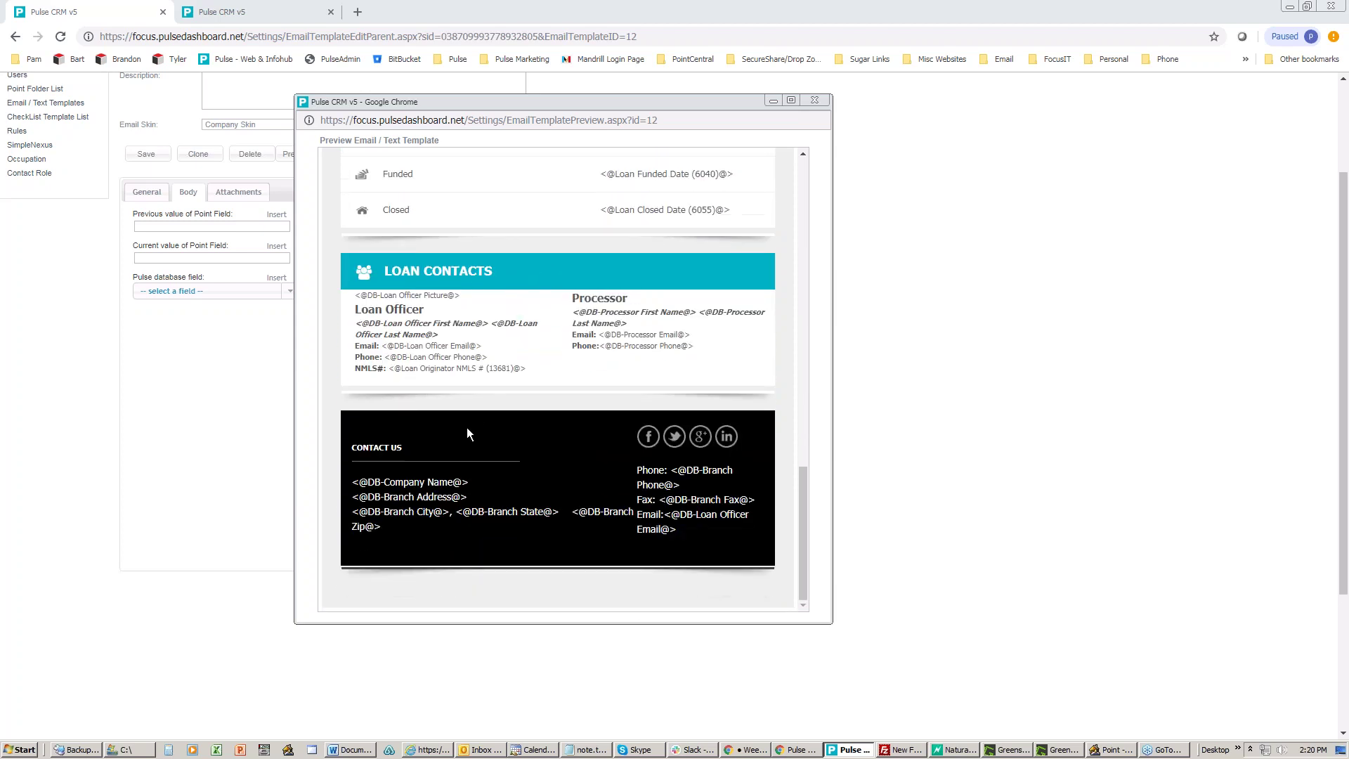
Step: Close the preview and undo the deletion to restore the loan banner image
click(816, 101)
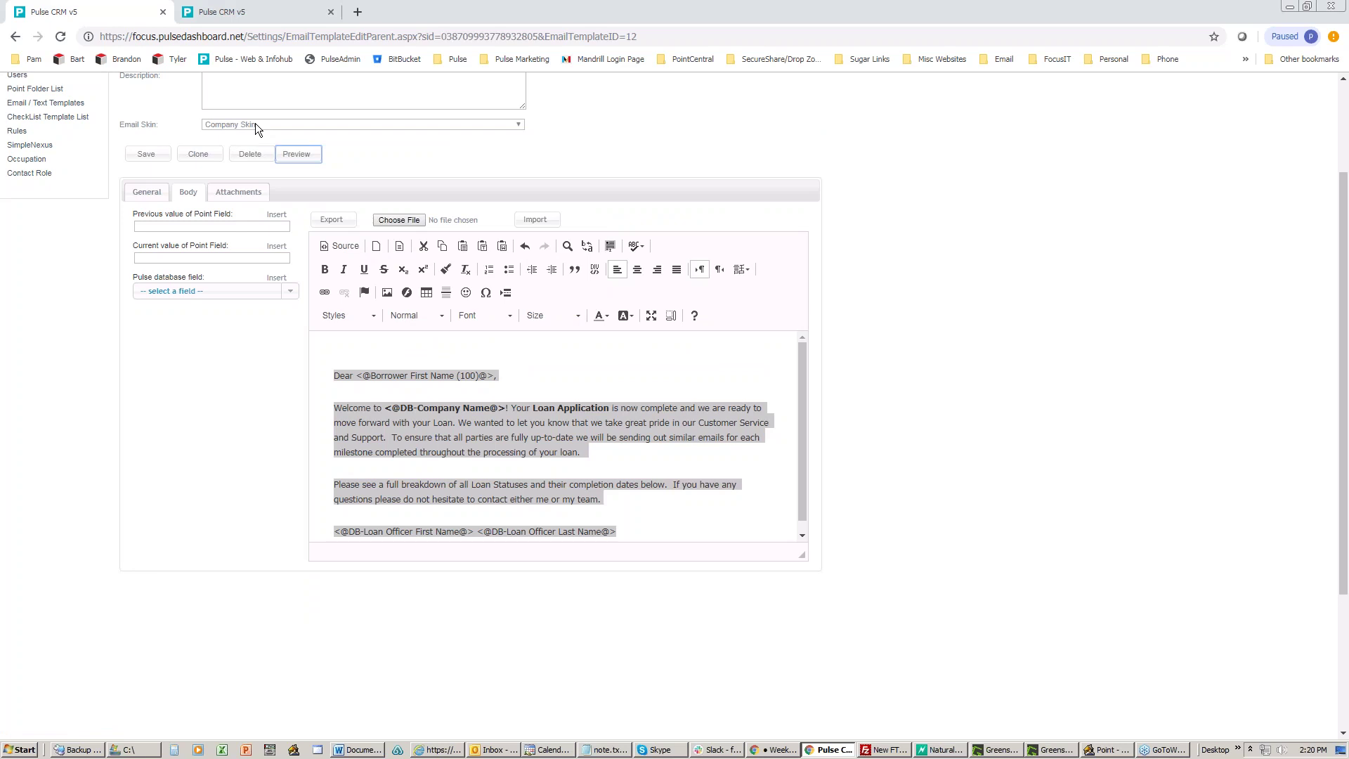
click(361, 353)
scroll(361, 379, up, 1)
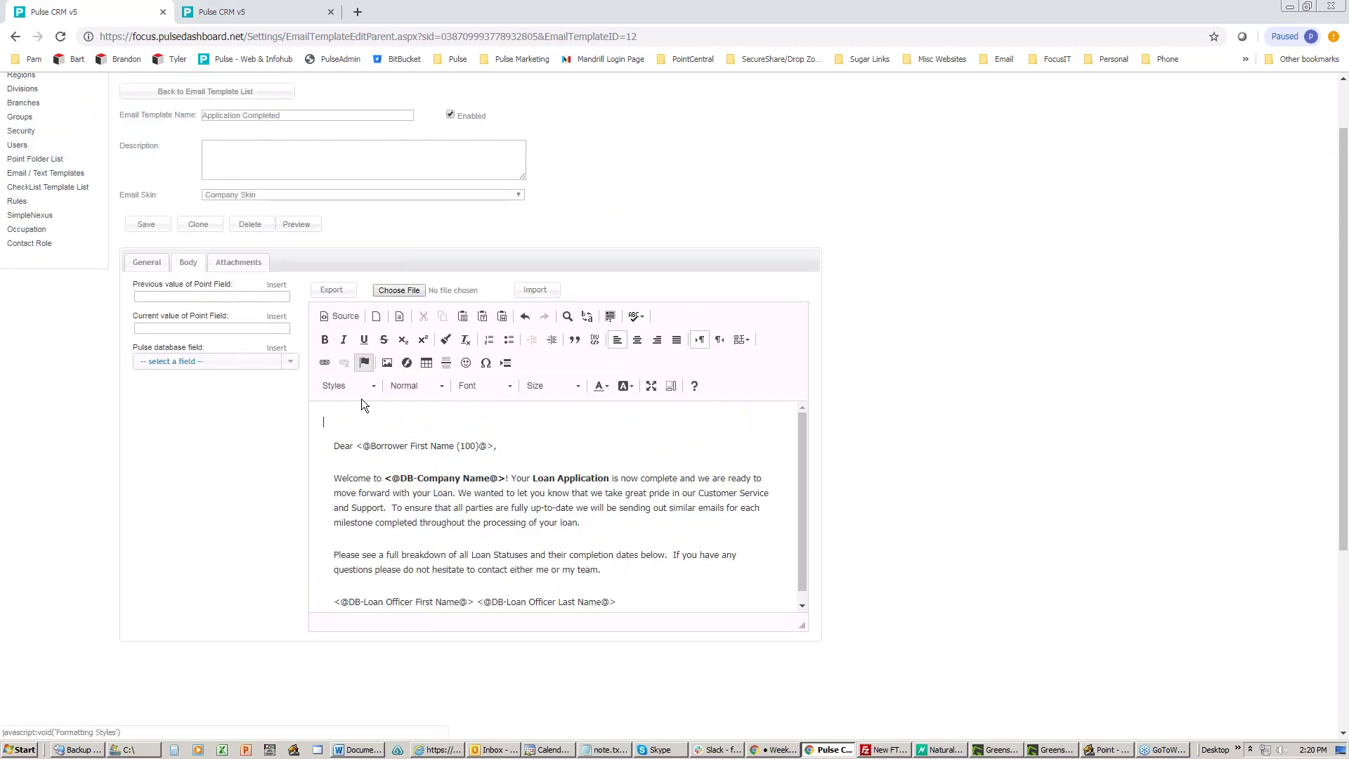
click(525, 316)
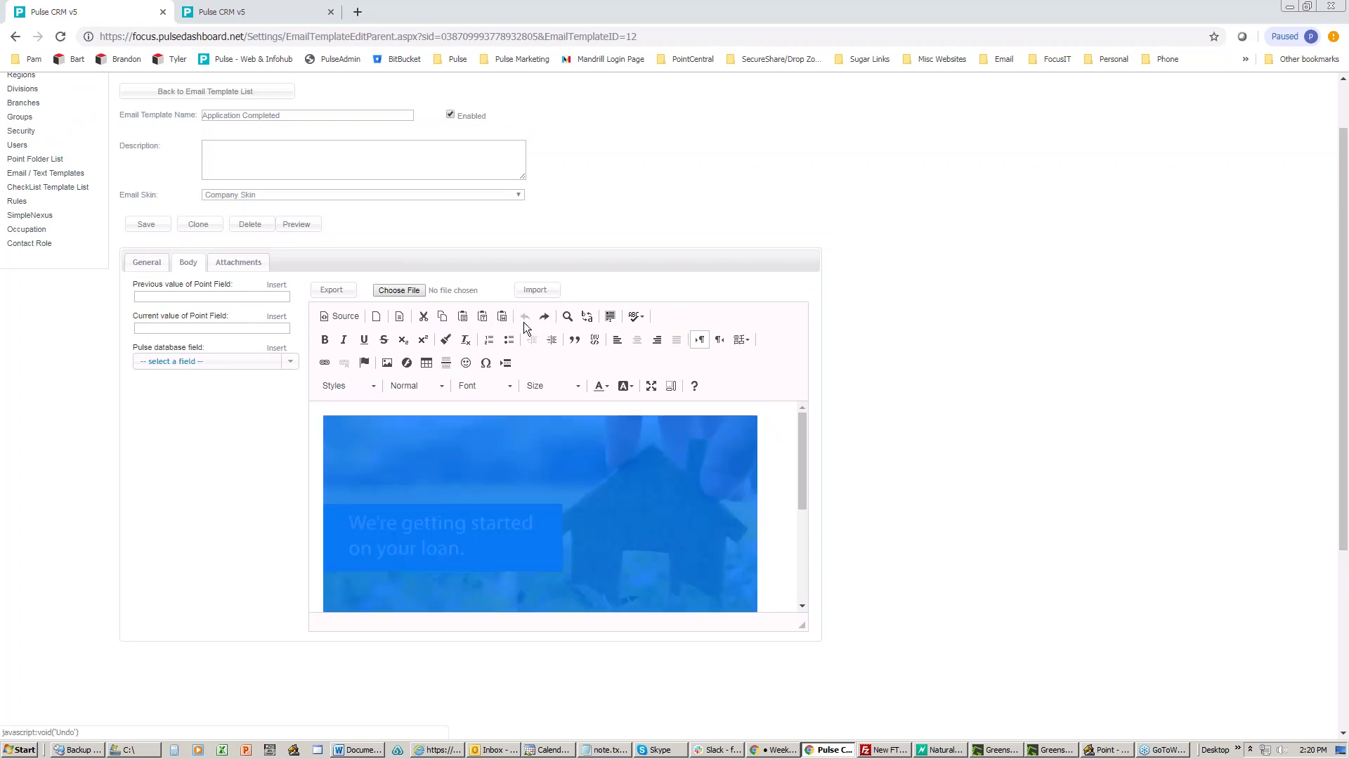
click(653, 520)
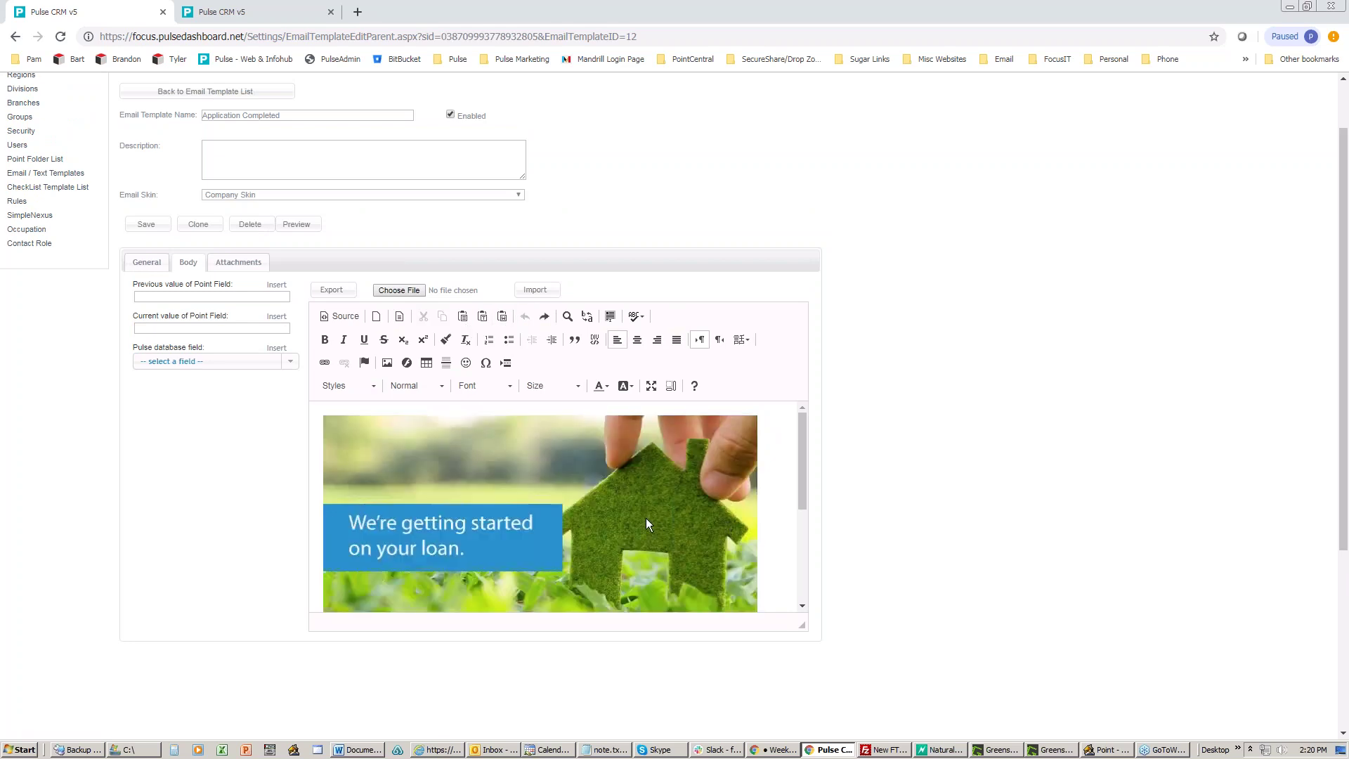
scroll(647, 517, down, 2)
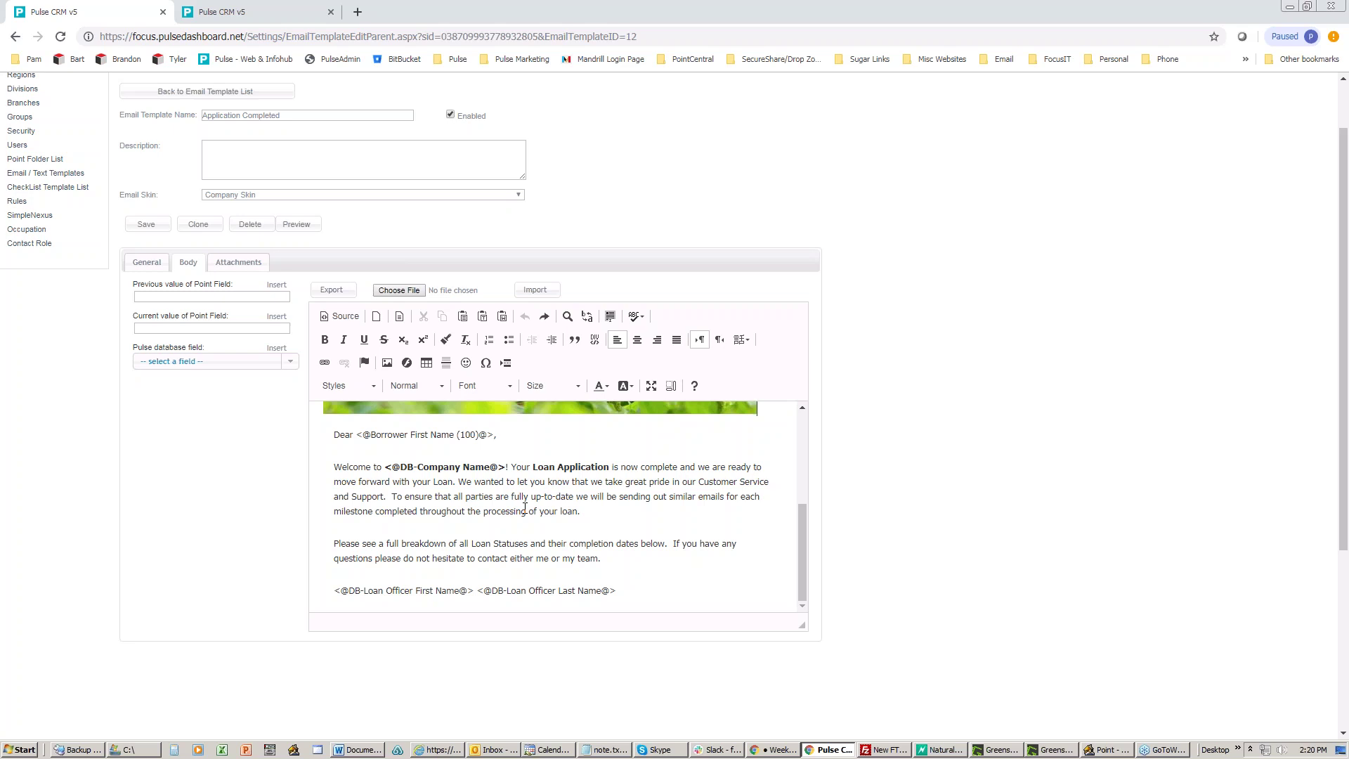
Step: Toggle the email body to raw HTML Source view and back
click(460, 483)
click(338, 315)
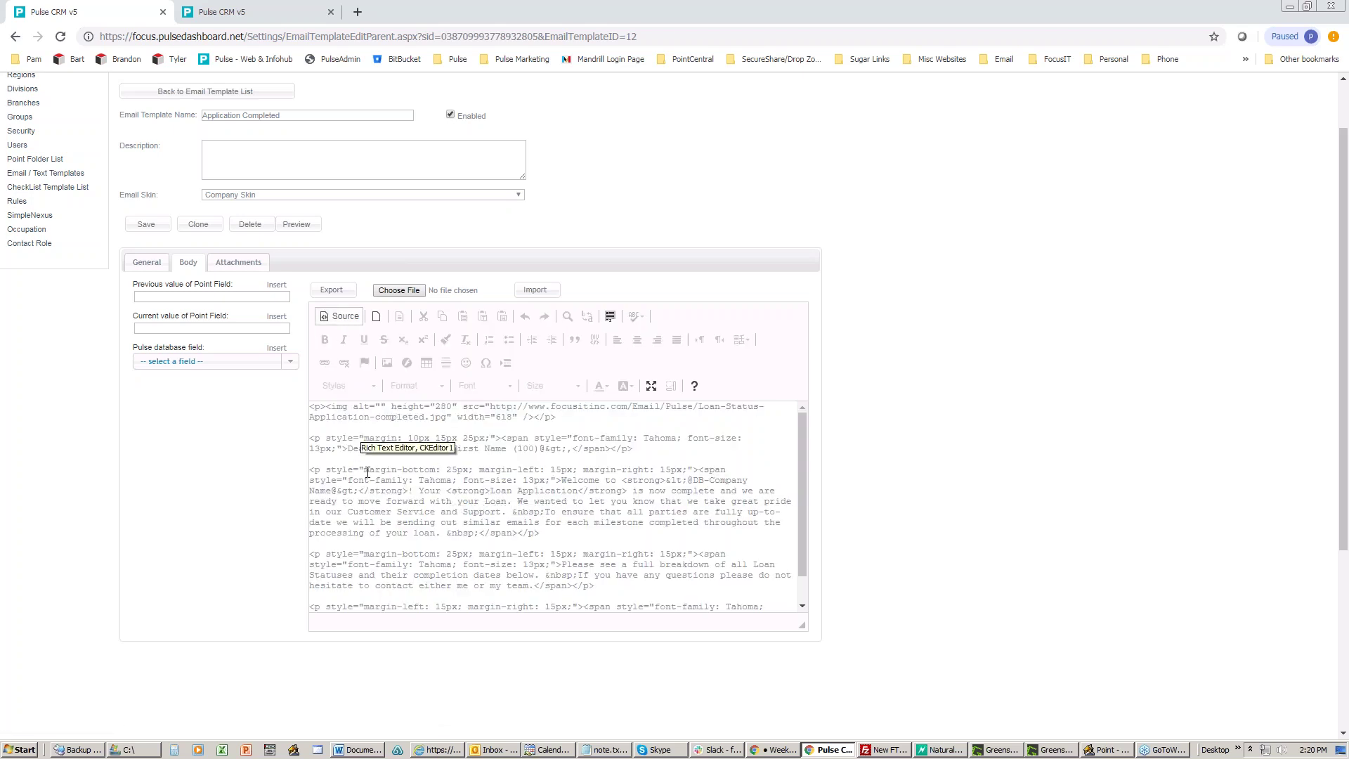
click(342, 315)
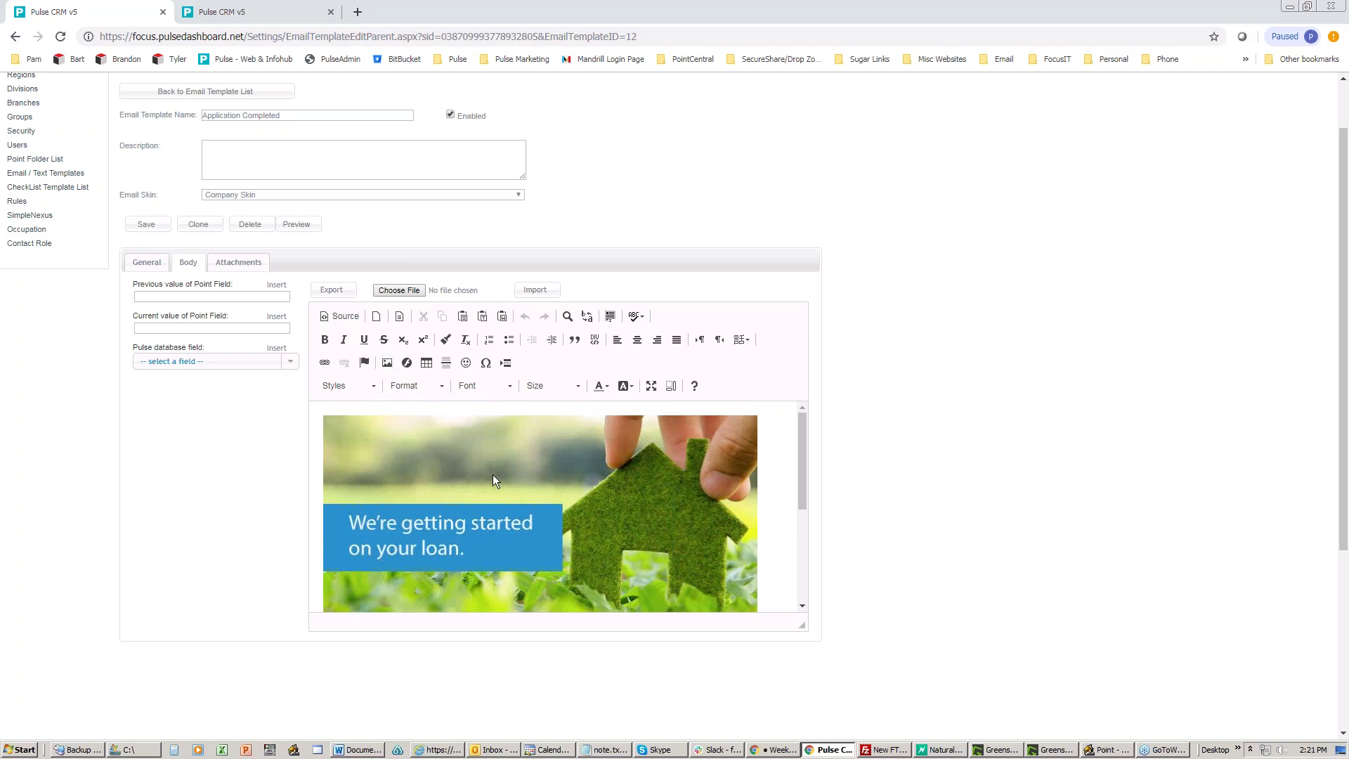
scroll(491, 475, down, 2)
drag(334, 555, 384, 555)
click(342, 340)
click(367, 340)
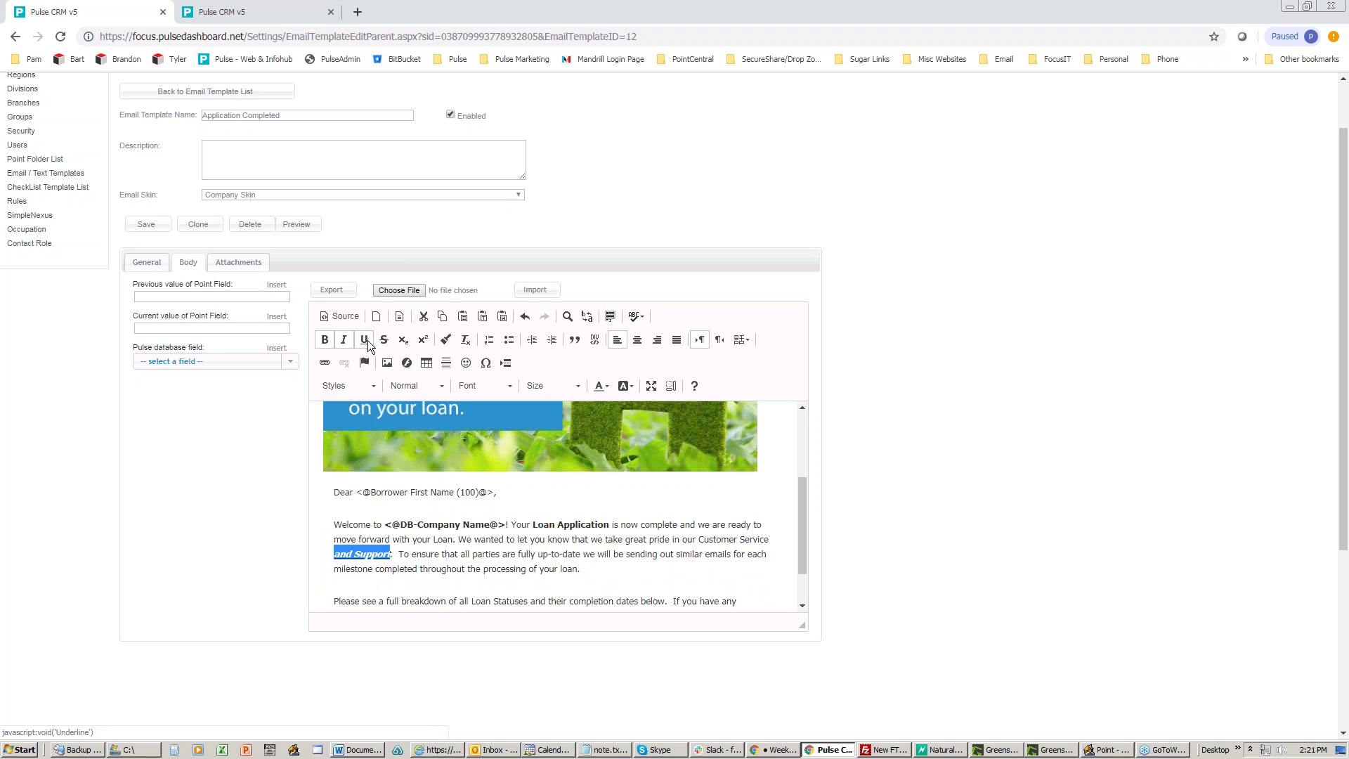
click(365, 343)
click(345, 342)
click(325, 339)
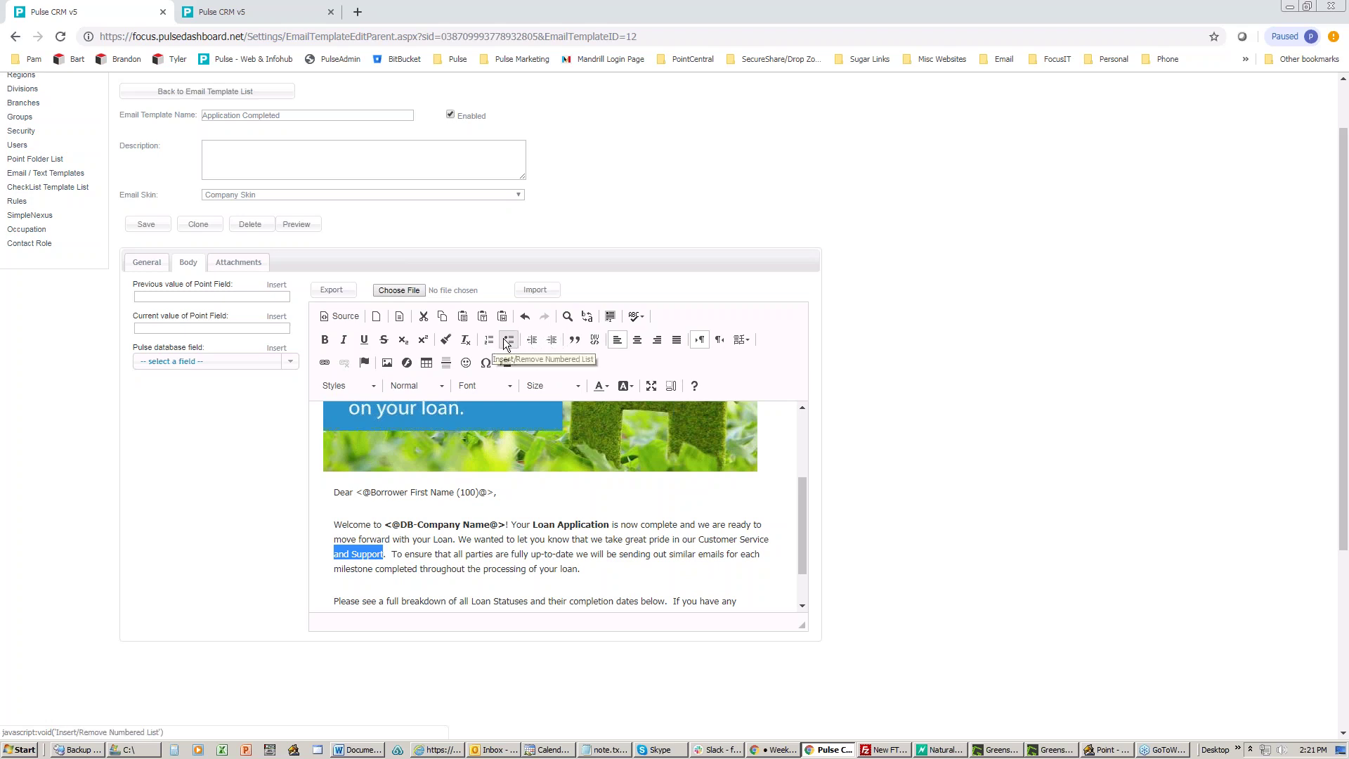
click(638, 344)
click(618, 341)
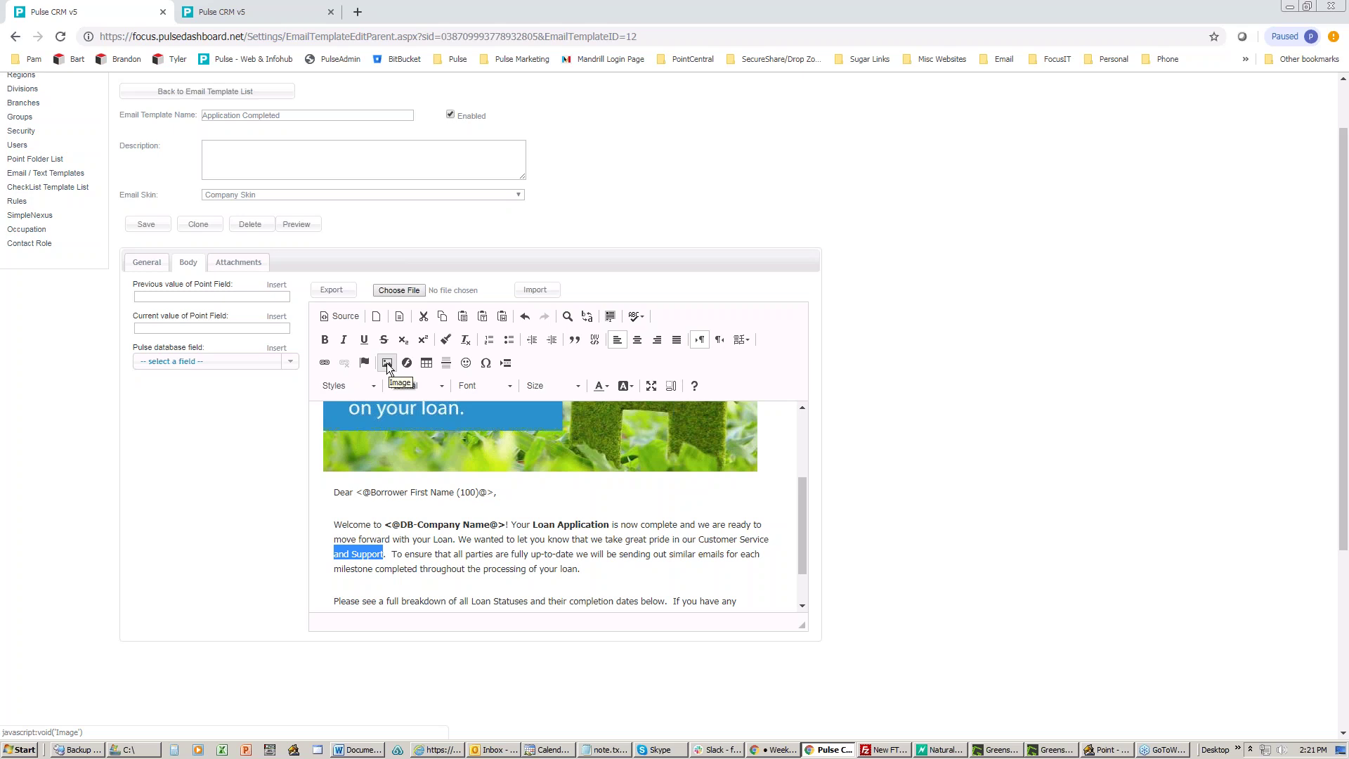
click(386, 362)
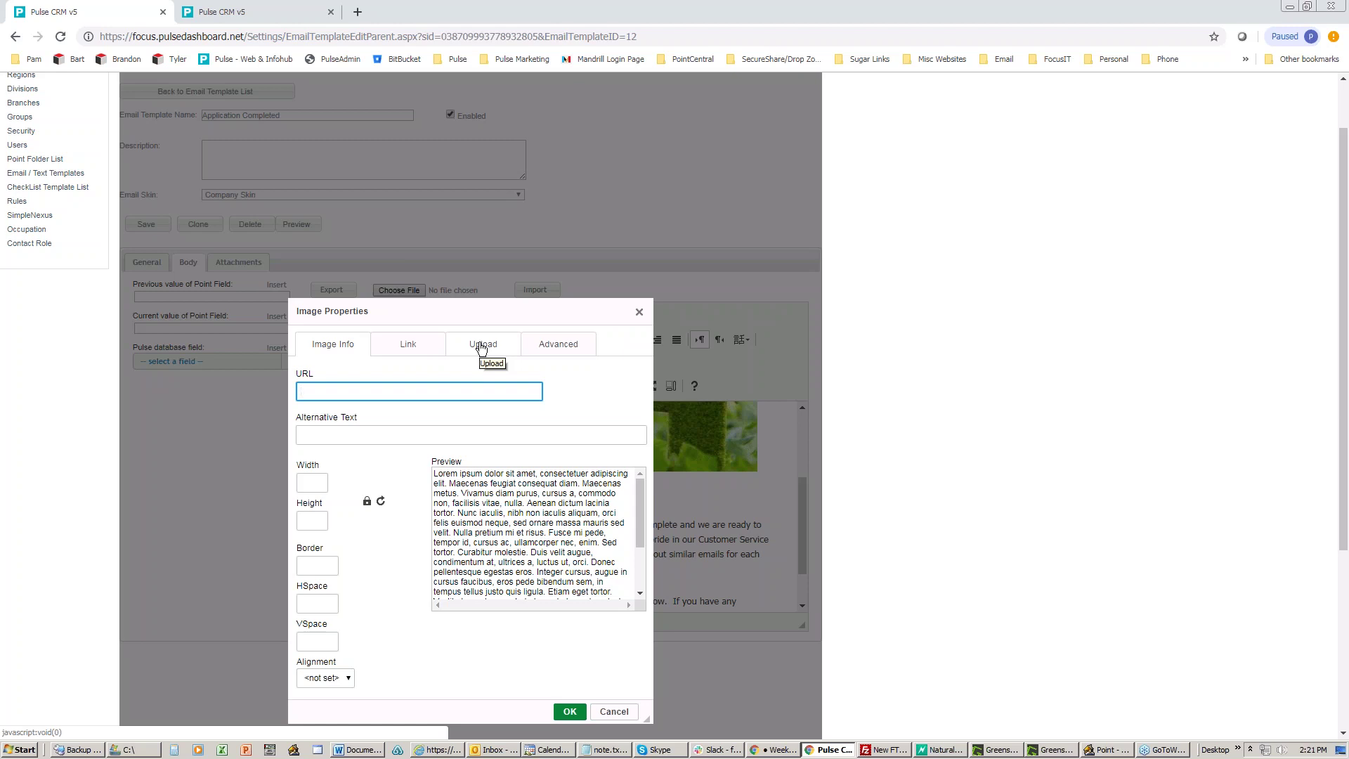
click(482, 346)
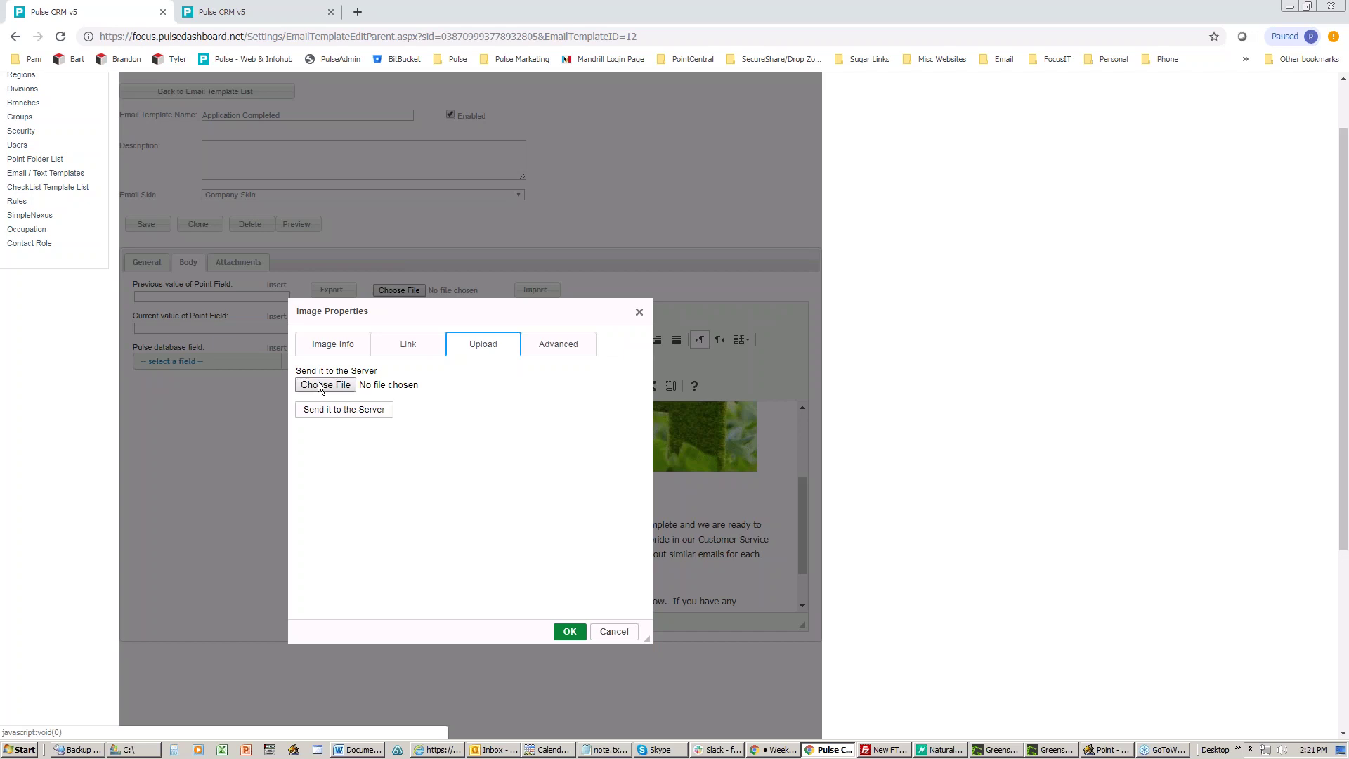
drag(457, 313, 479, 287)
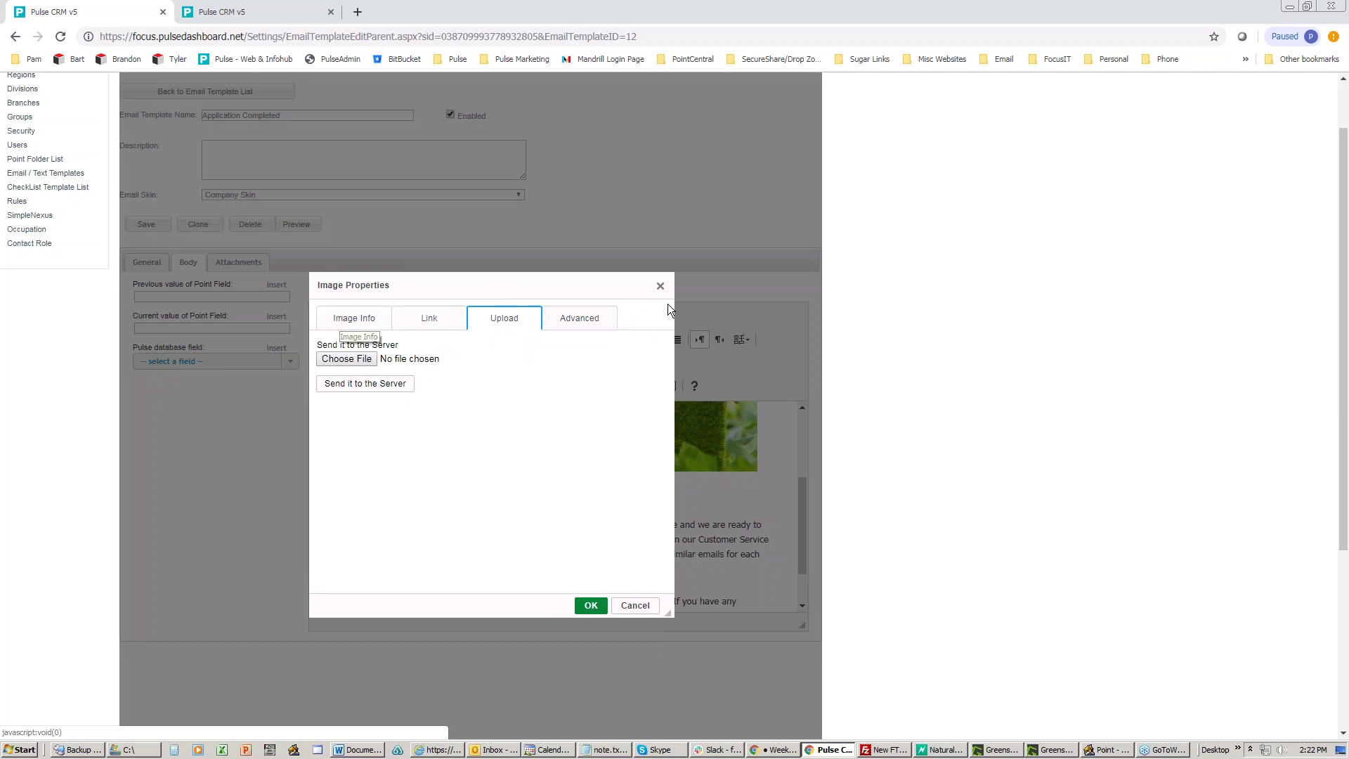
click(661, 286)
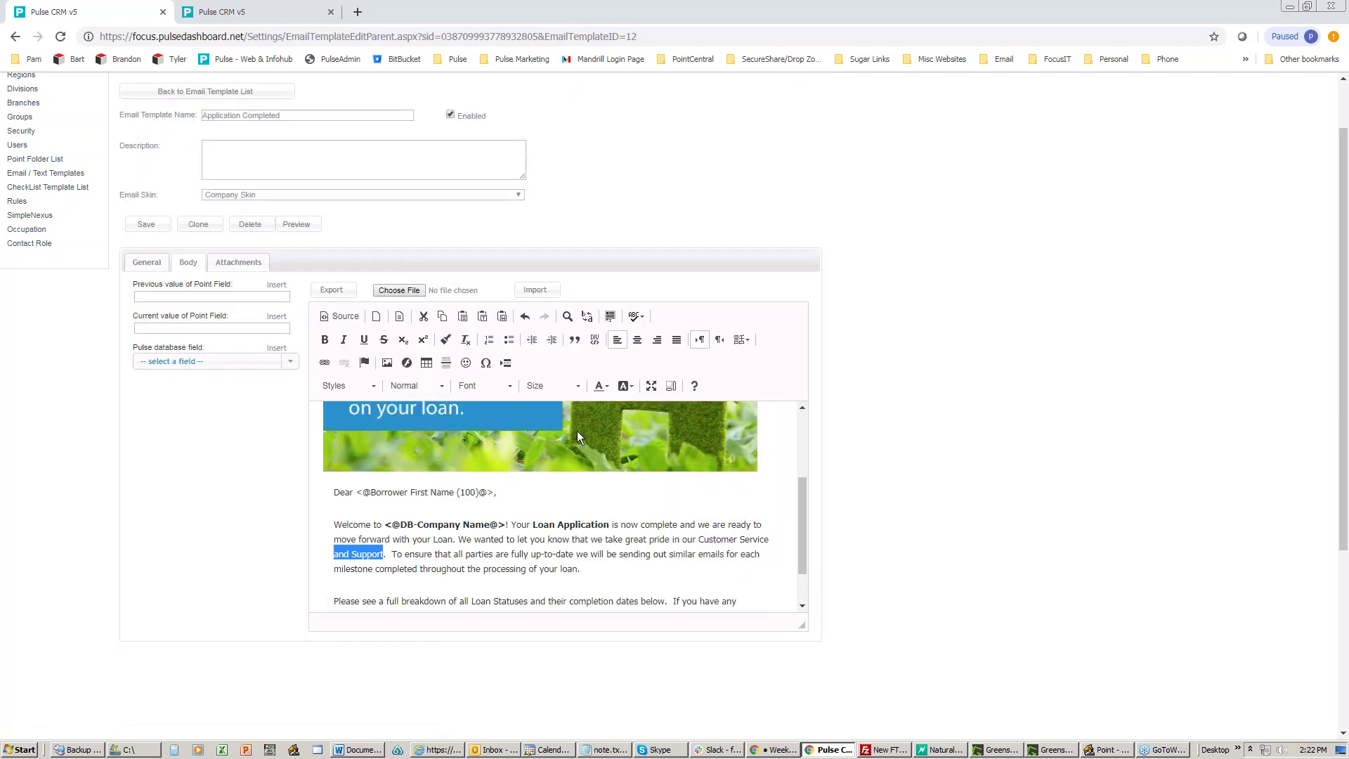
click(606, 426)
scroll(606, 426, up, 2)
scroll(606, 427, up, 1)
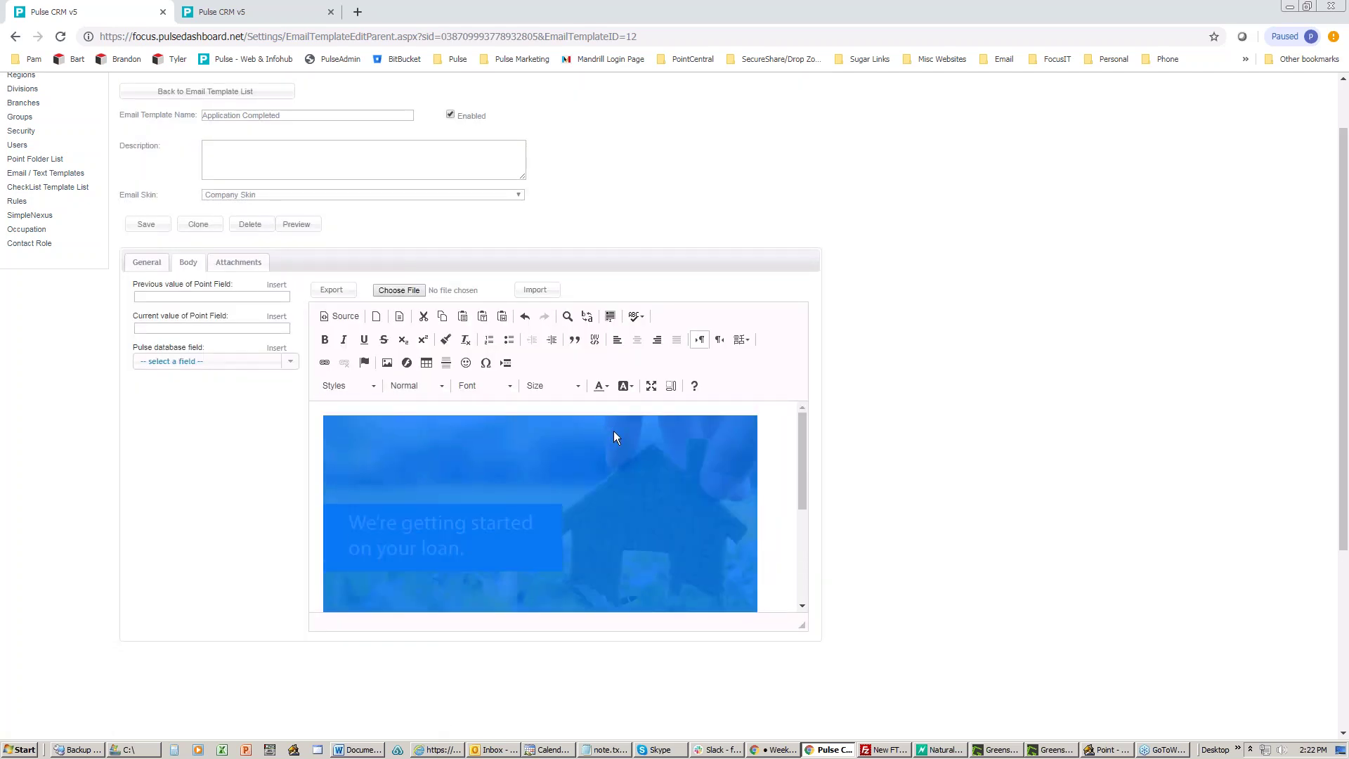
click(791, 447)
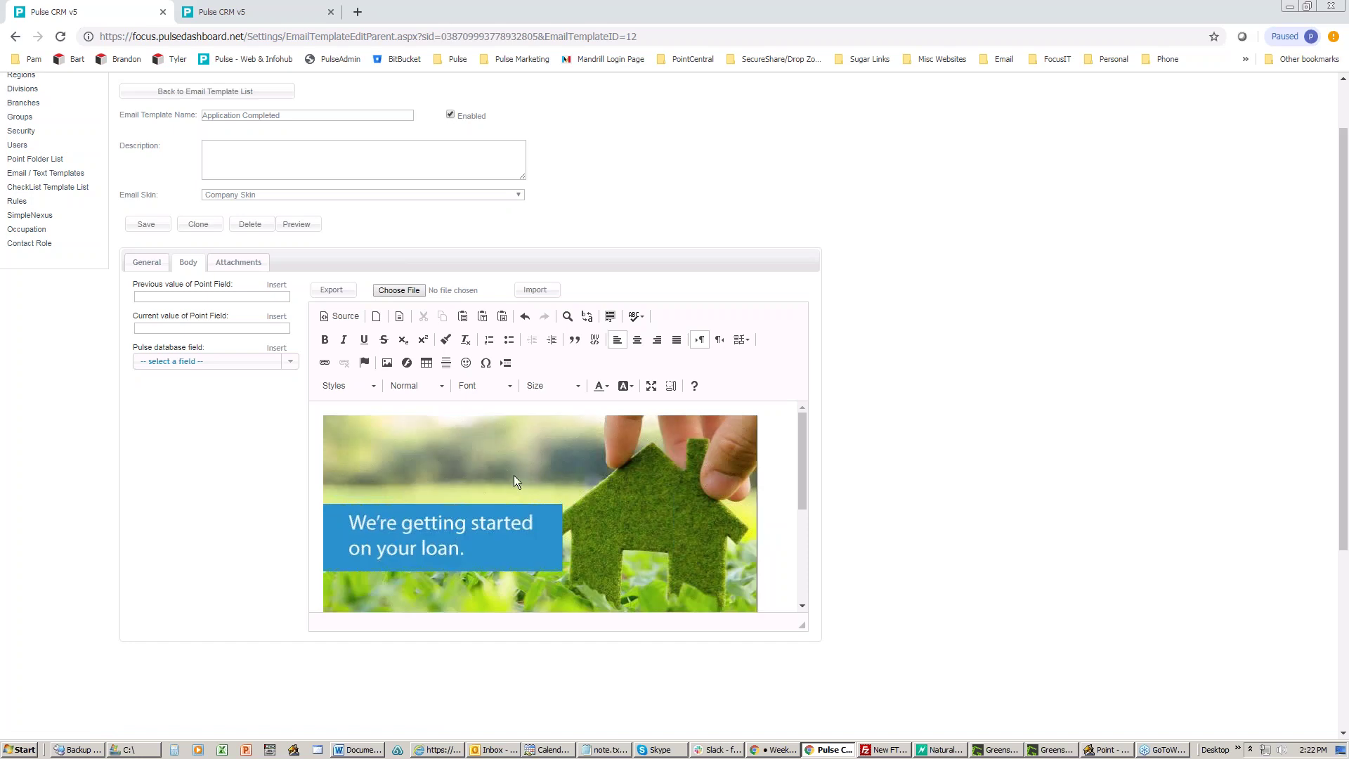
scroll(513, 476, down, 1)
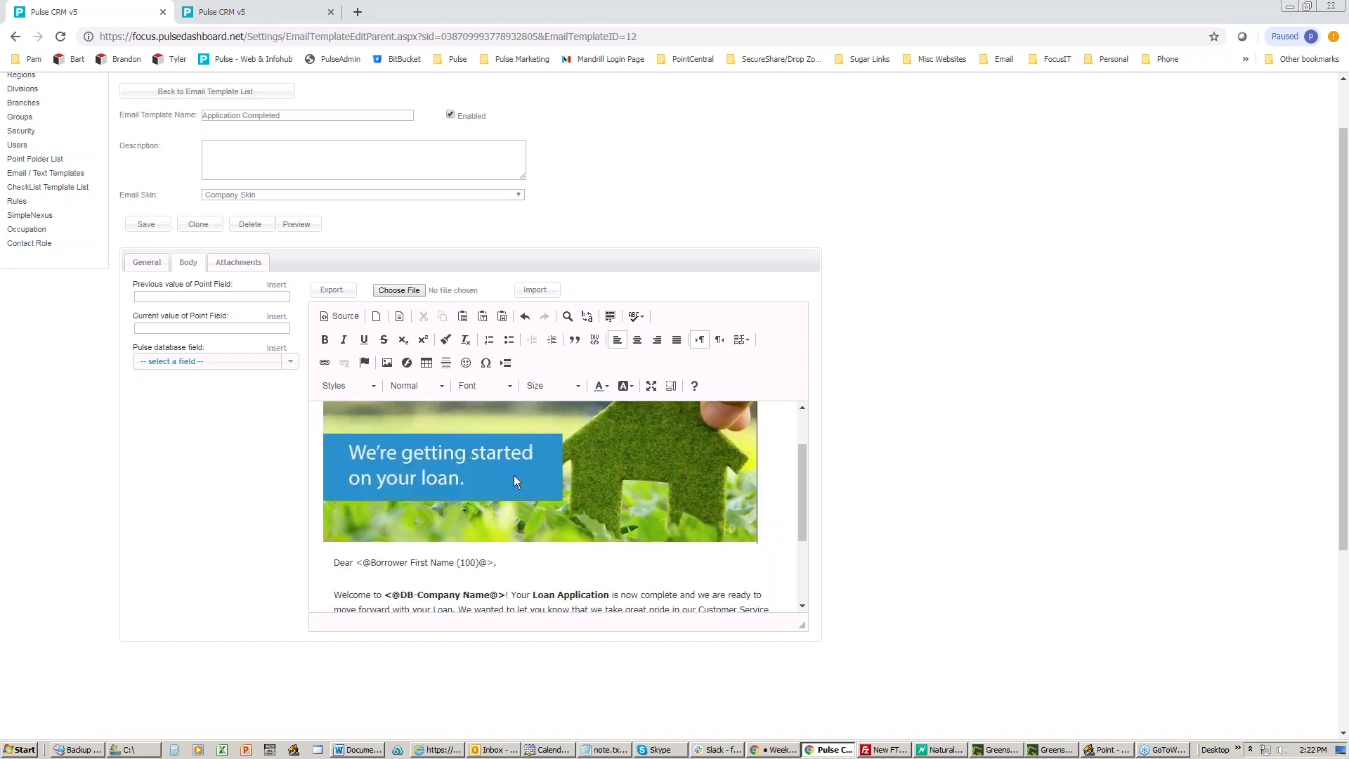
right_click(482, 444)
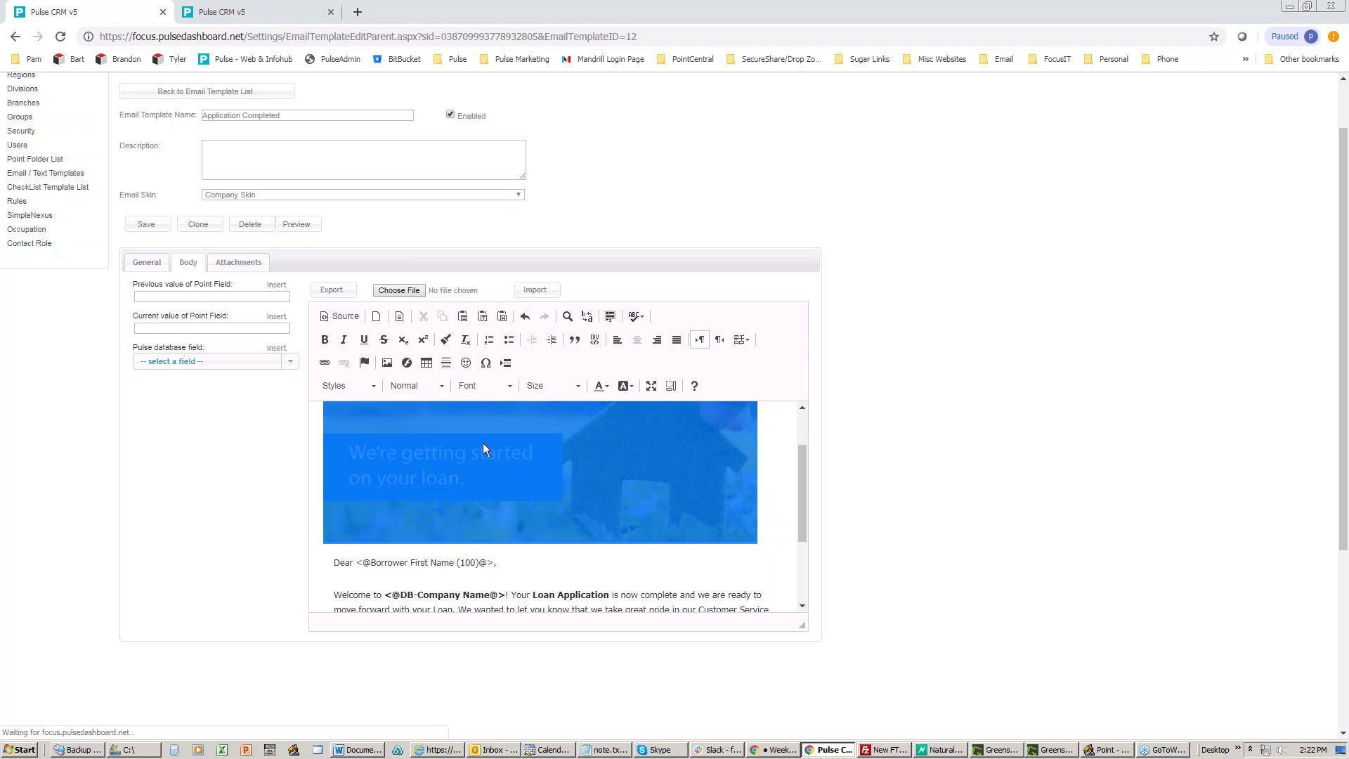
click(512, 516)
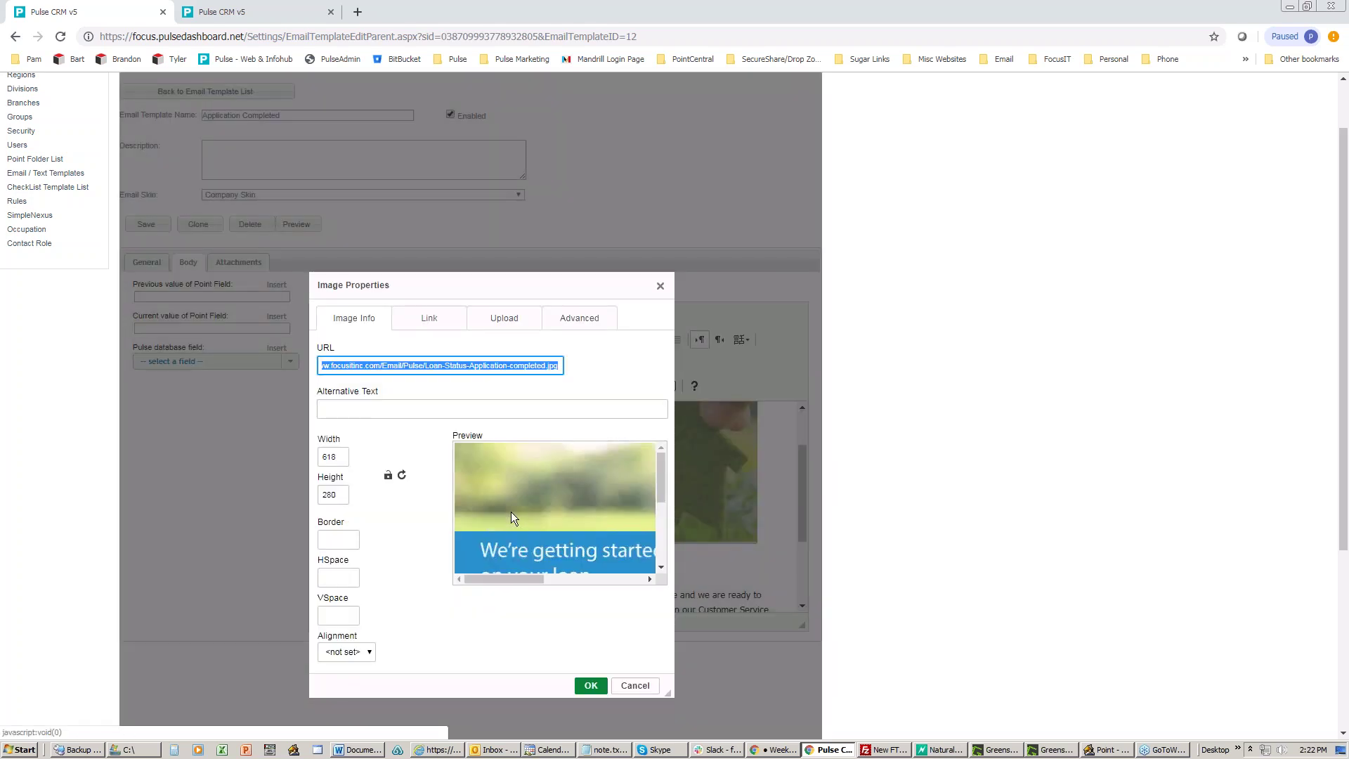
click(559, 368)
drag(559, 366, 297, 352)
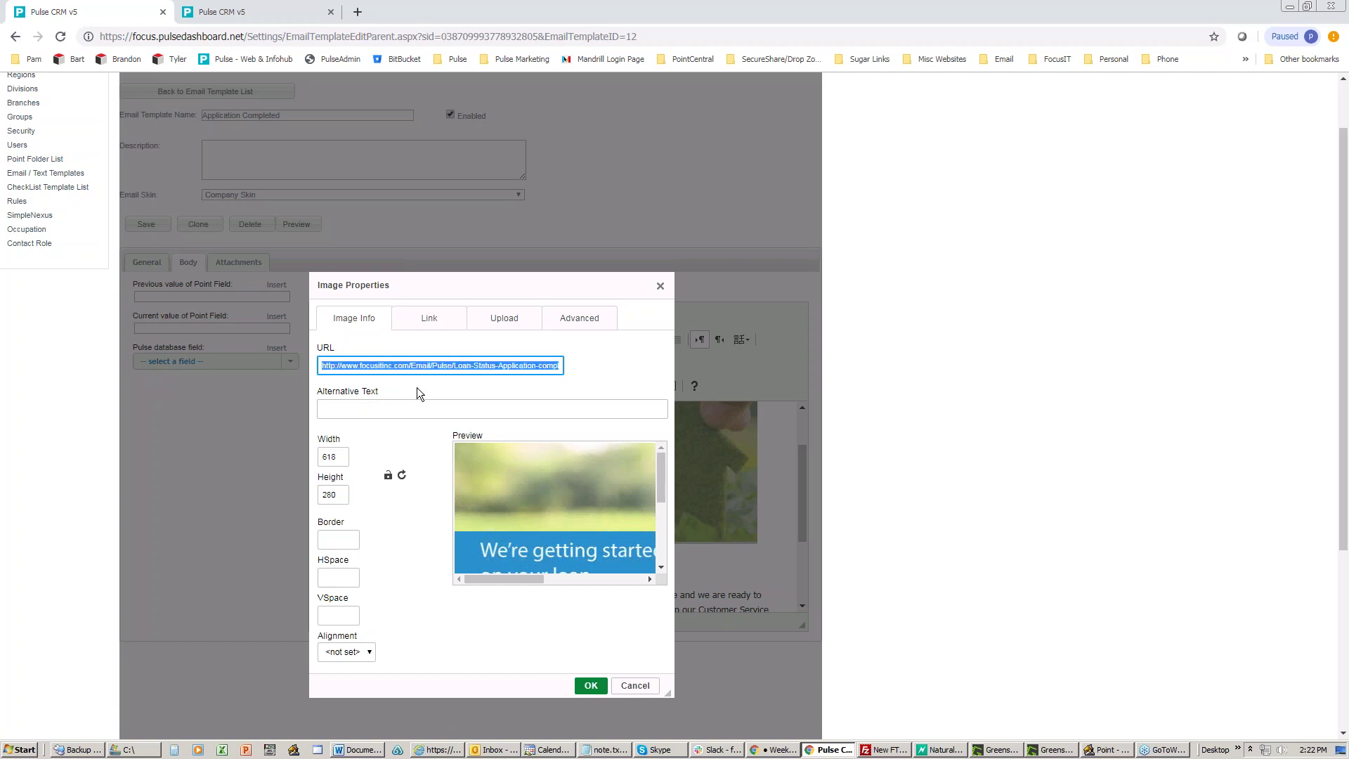
click(661, 285)
click(389, 360)
click(583, 378)
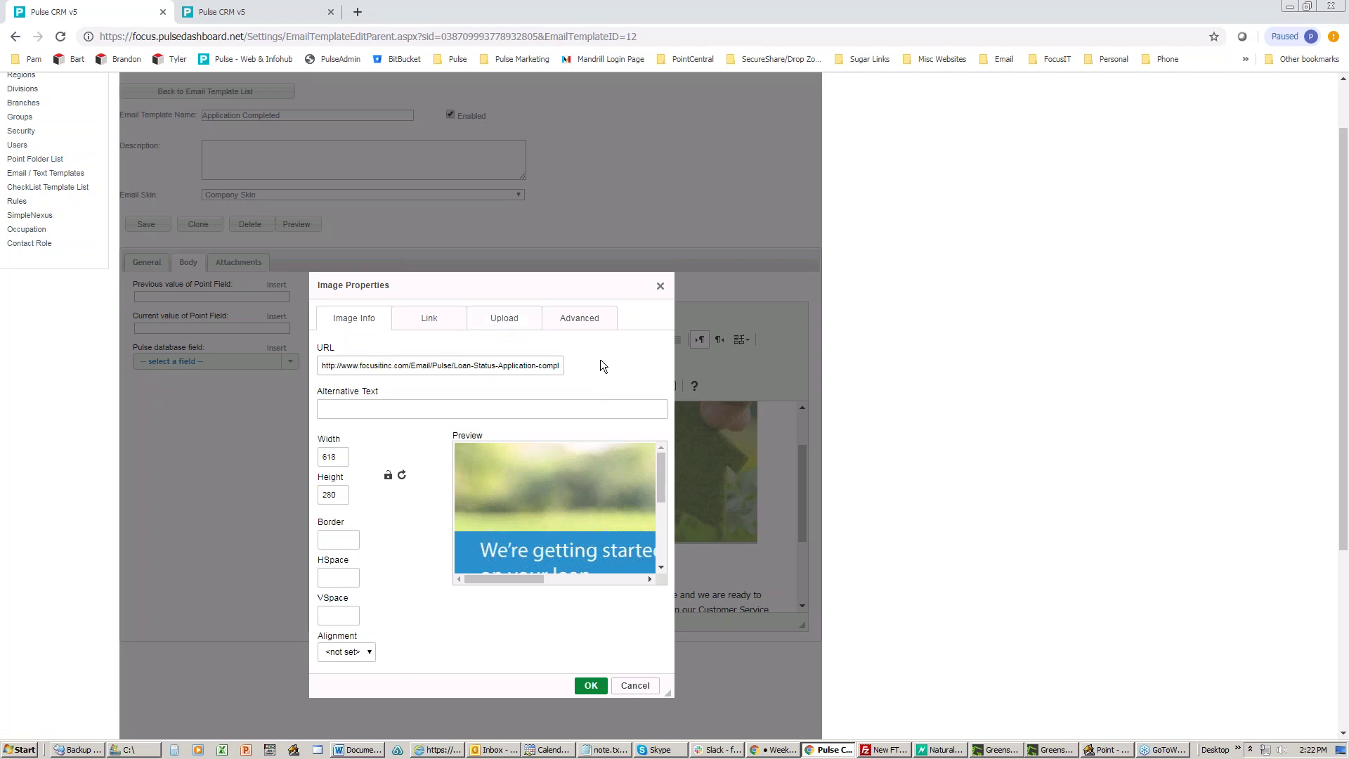
click(636, 686)
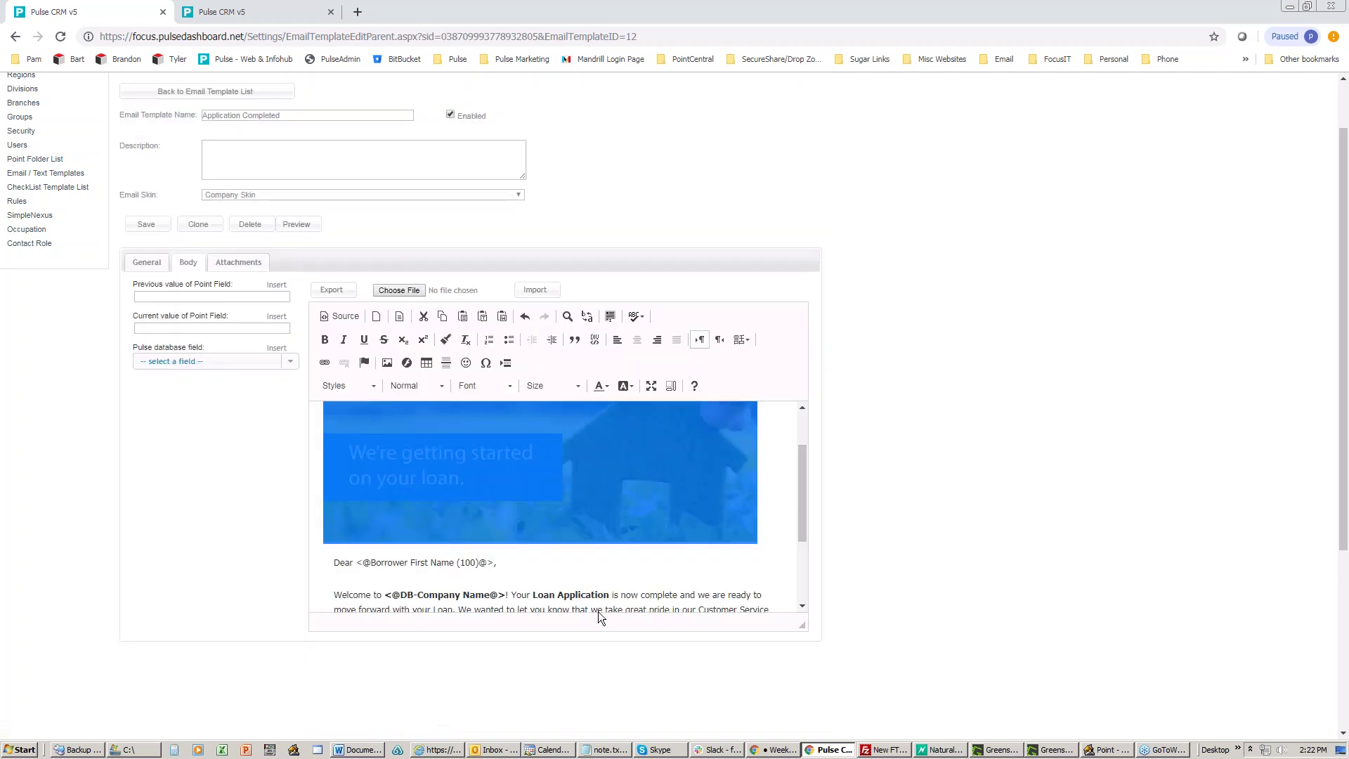
click(584, 566)
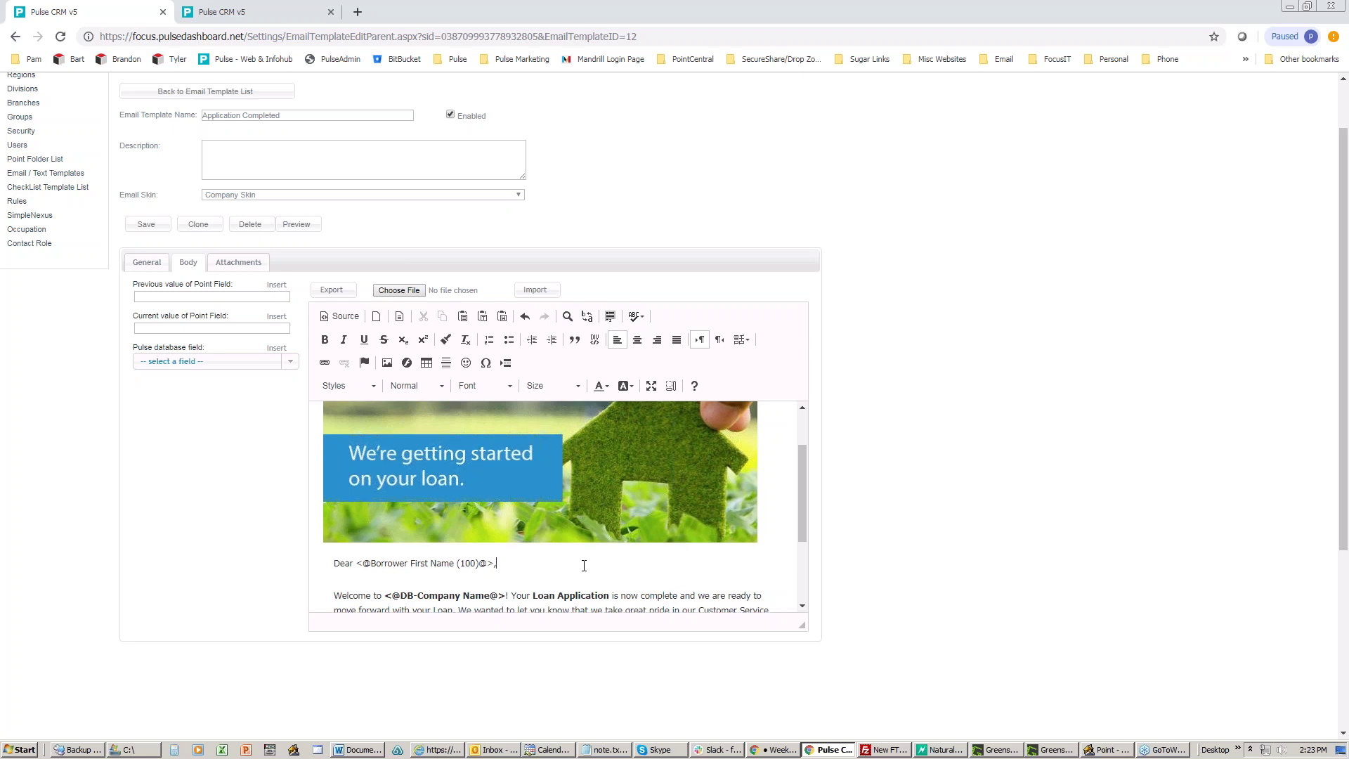
scroll(584, 566, up, 2)
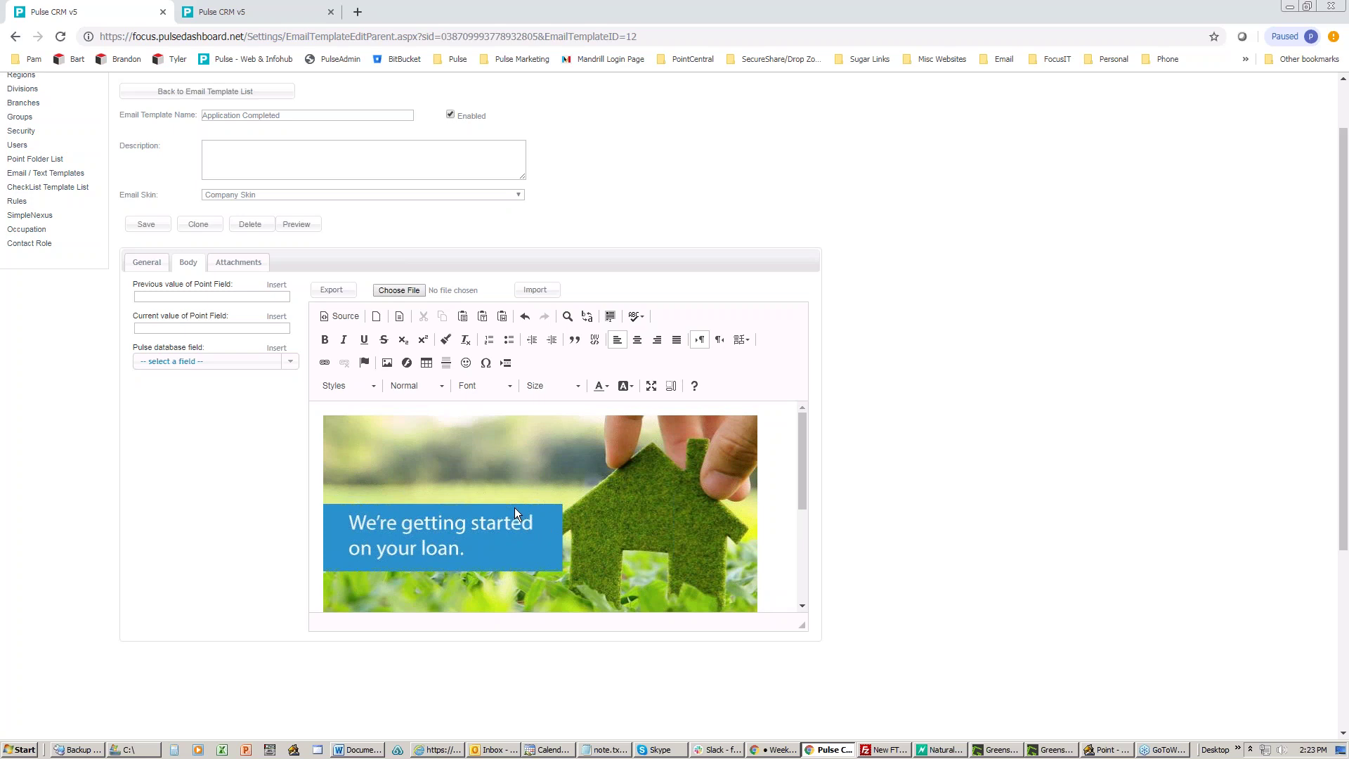
scroll(515, 512, down, 2)
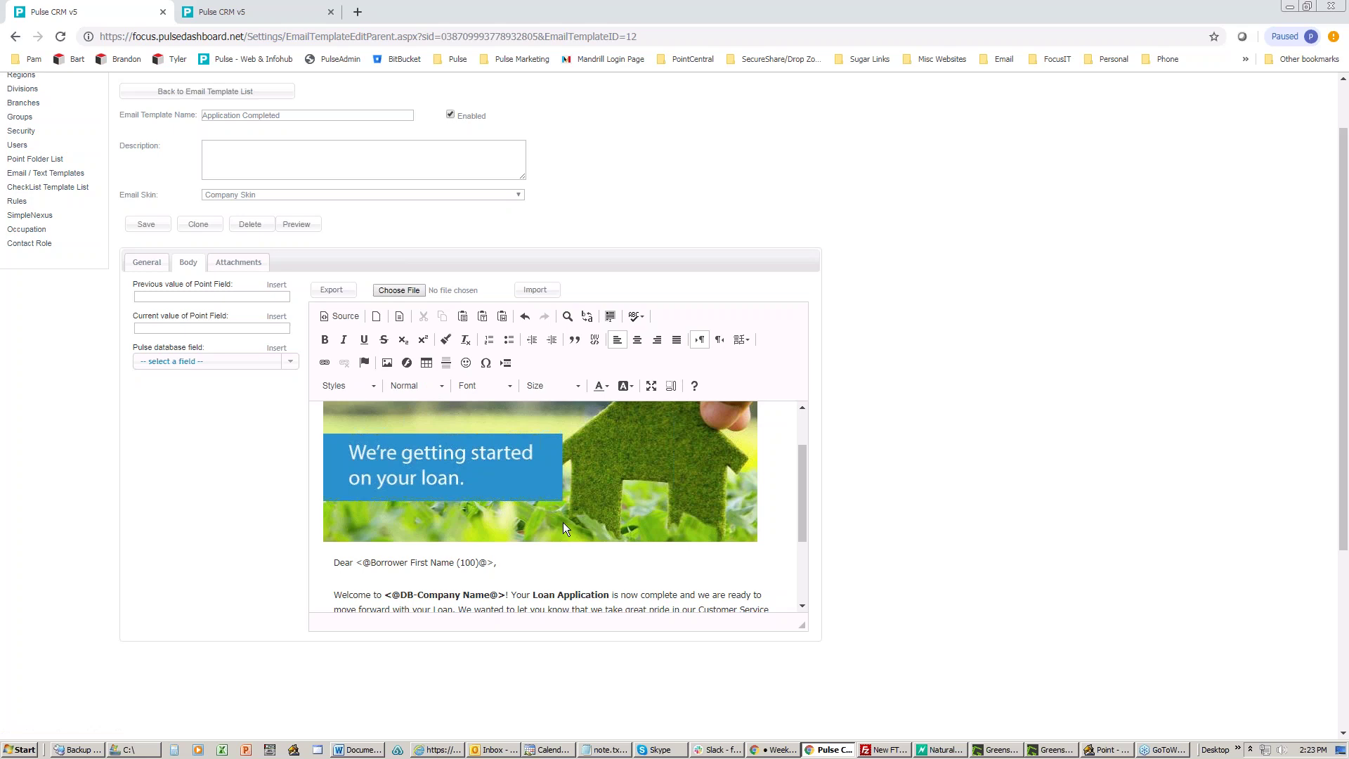
click(516, 387)
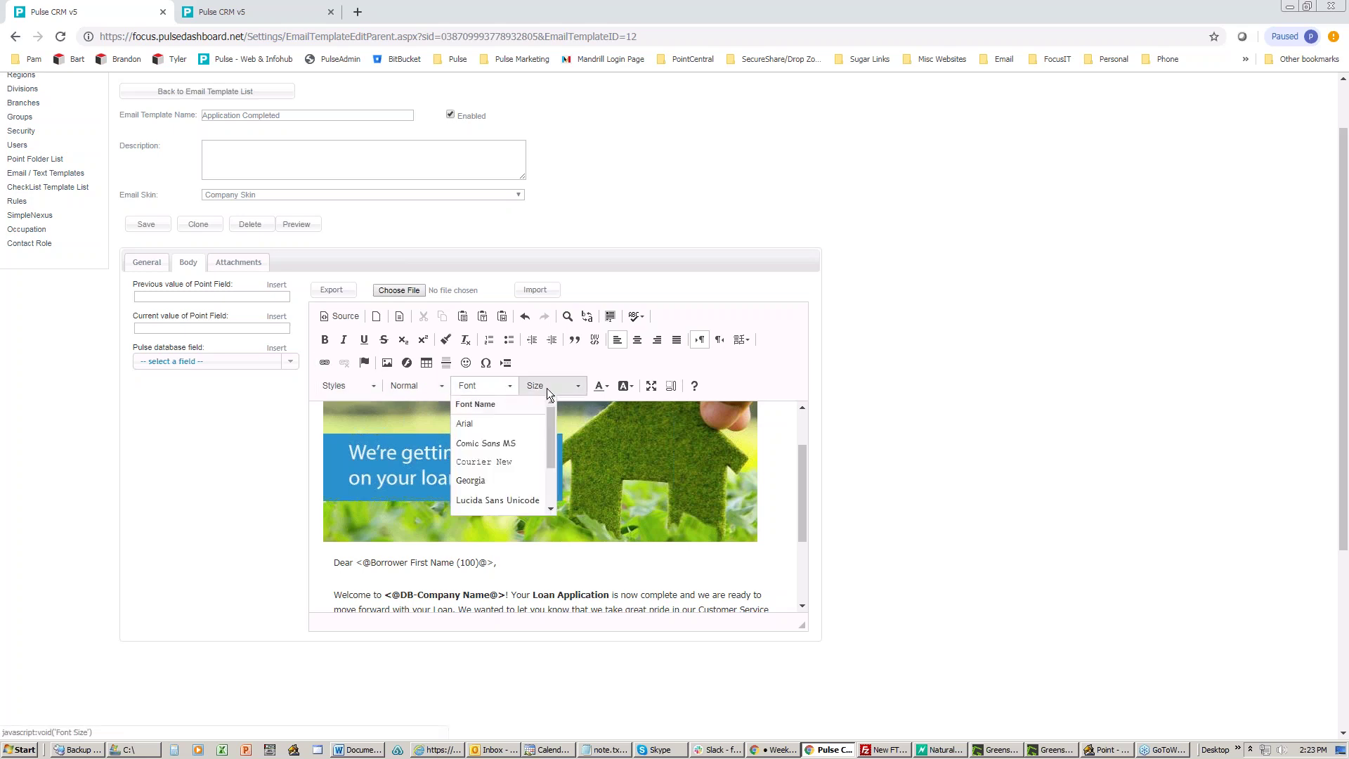
click(580, 388)
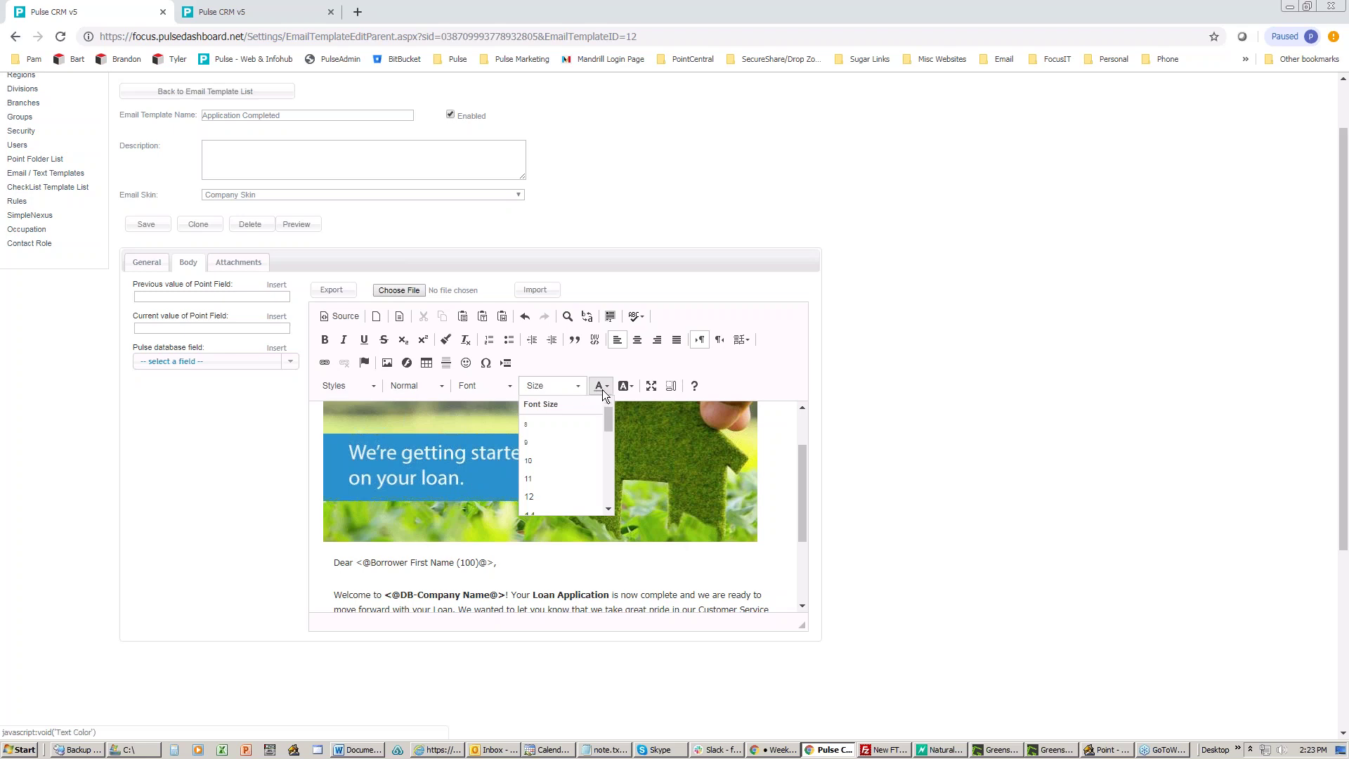
click(606, 390)
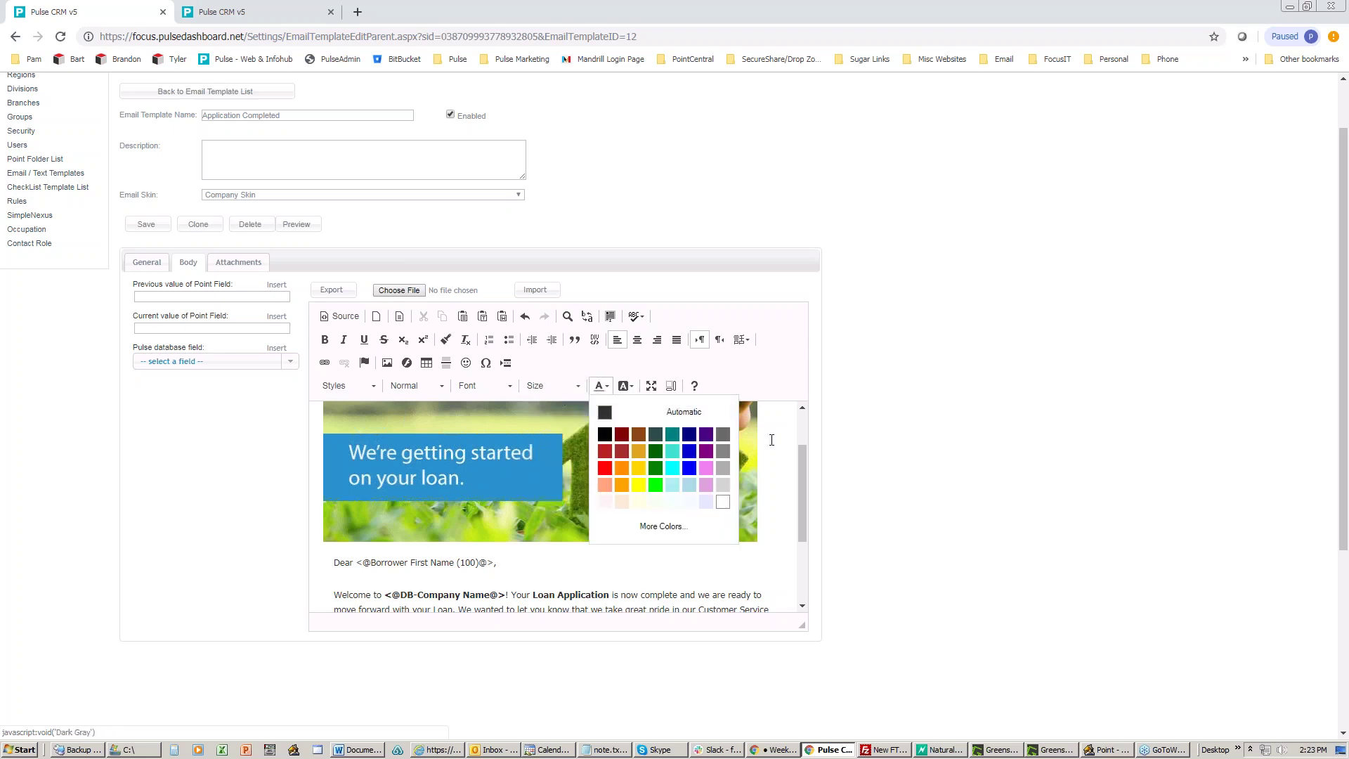
click(772, 440)
scroll(731, 459, up, 2)
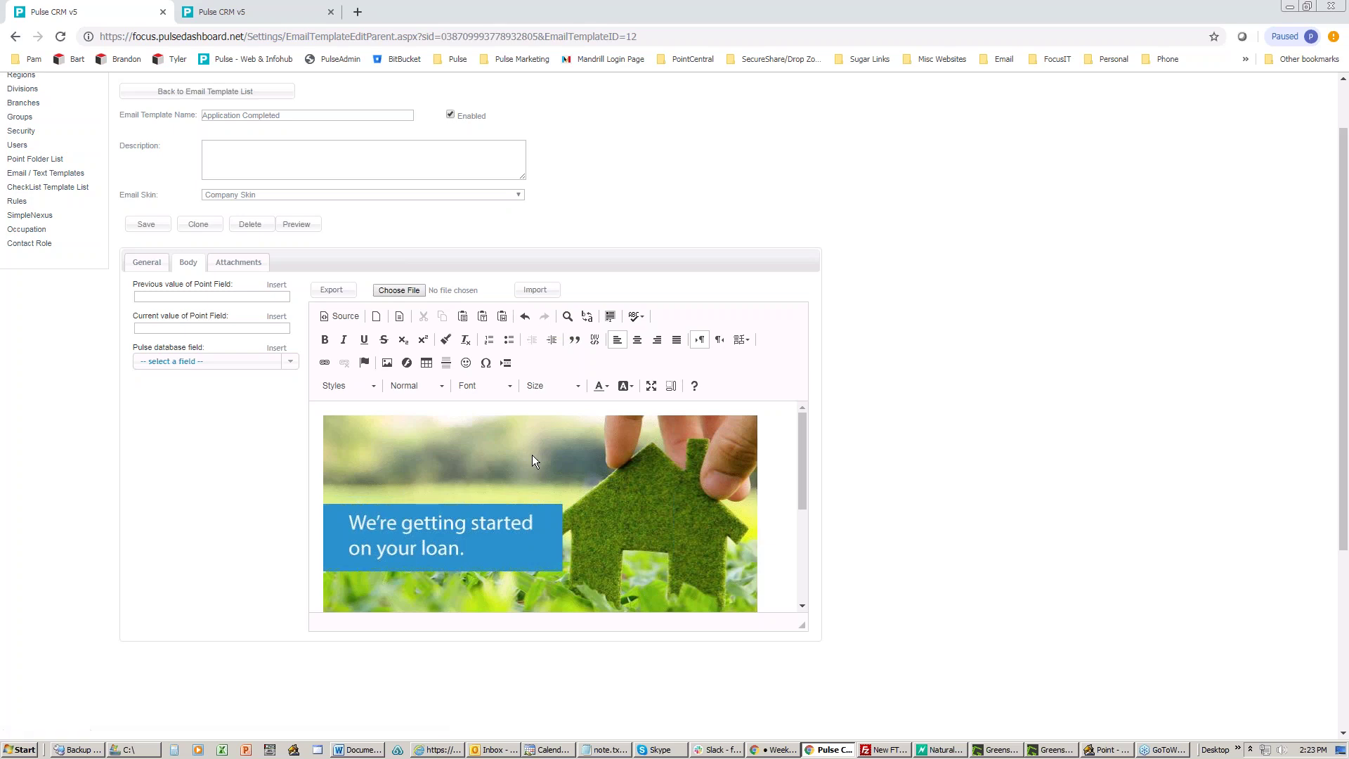
scroll(532, 454, down, 3)
scroll(524, 470, up, 3)
scroll(524, 469, up, 1)
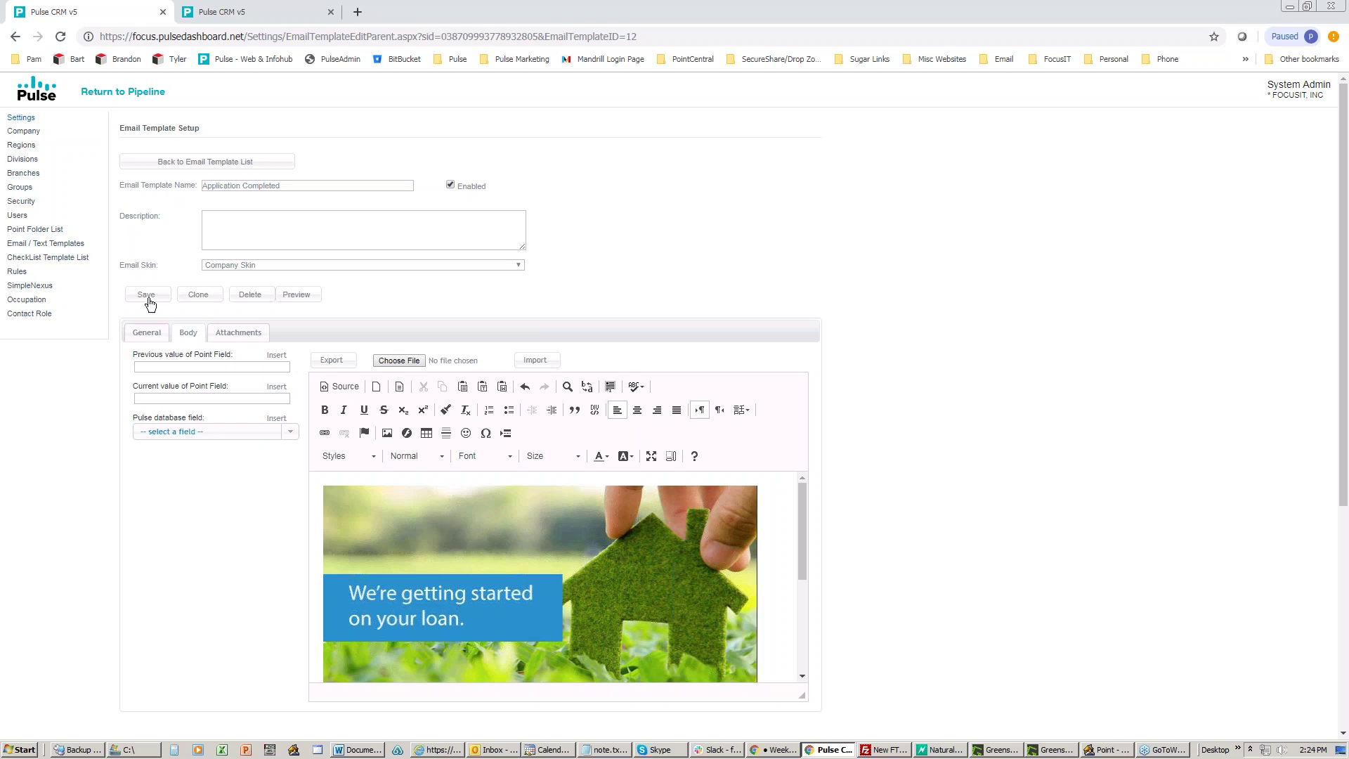
Step: Open the Attachments tab to see the single enabled VCF contact card
click(249, 336)
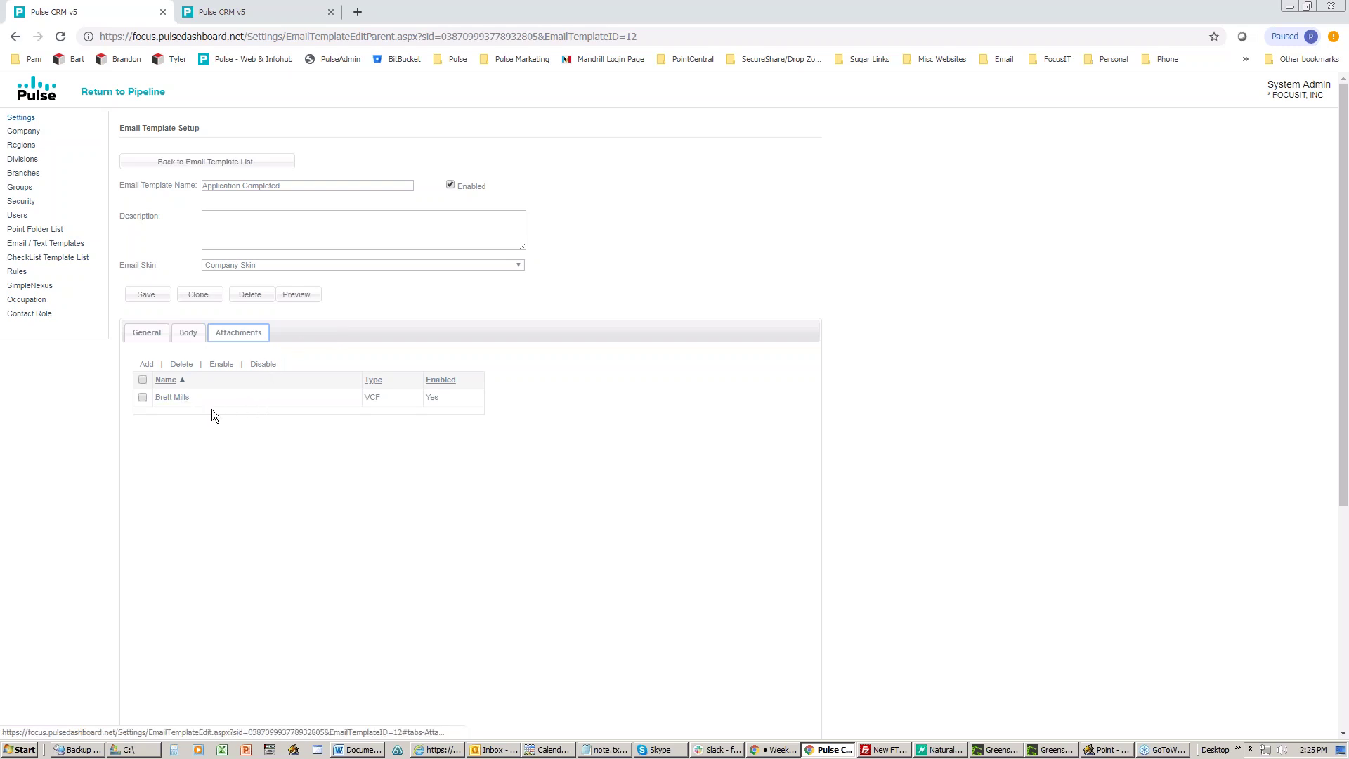
Step: Highlight the VCF attachment type, then switch via Body to the template's General settings
drag(381, 396, 368, 395)
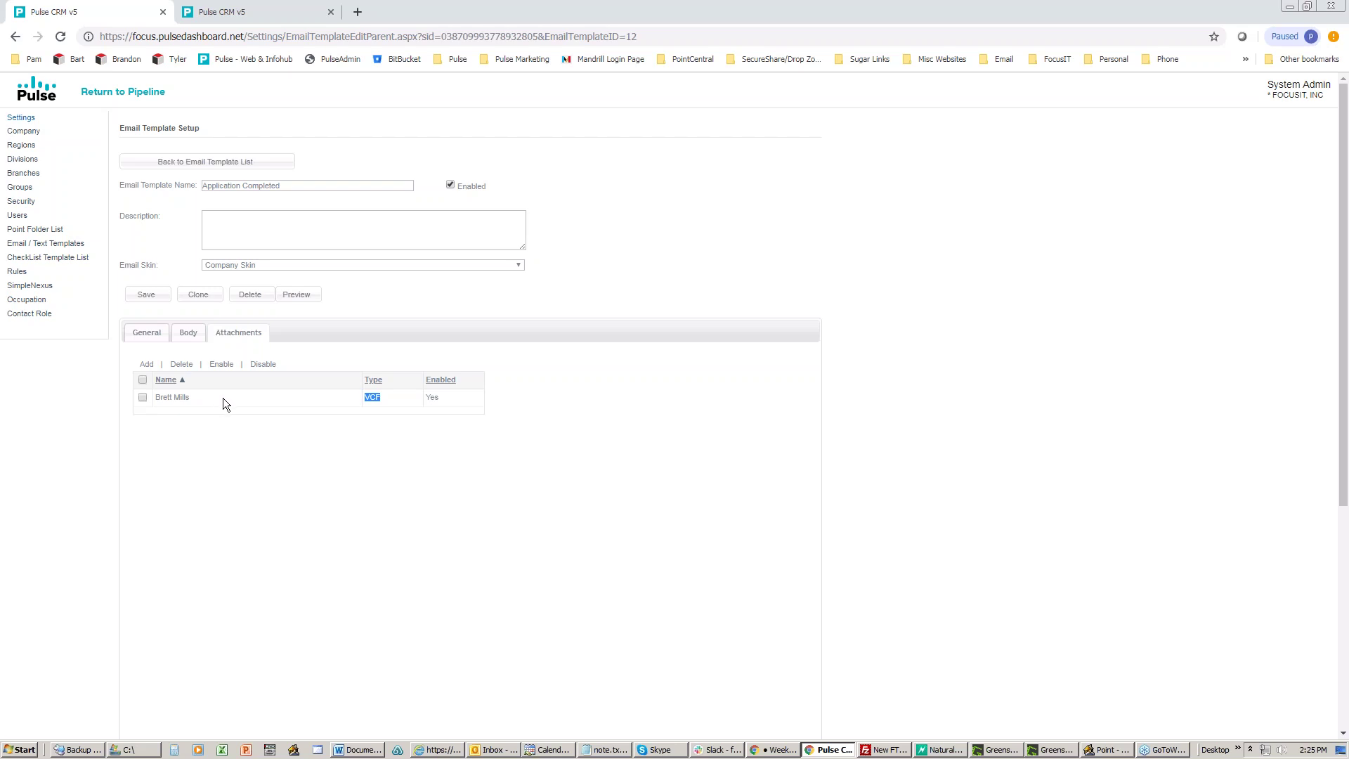
click(188, 337)
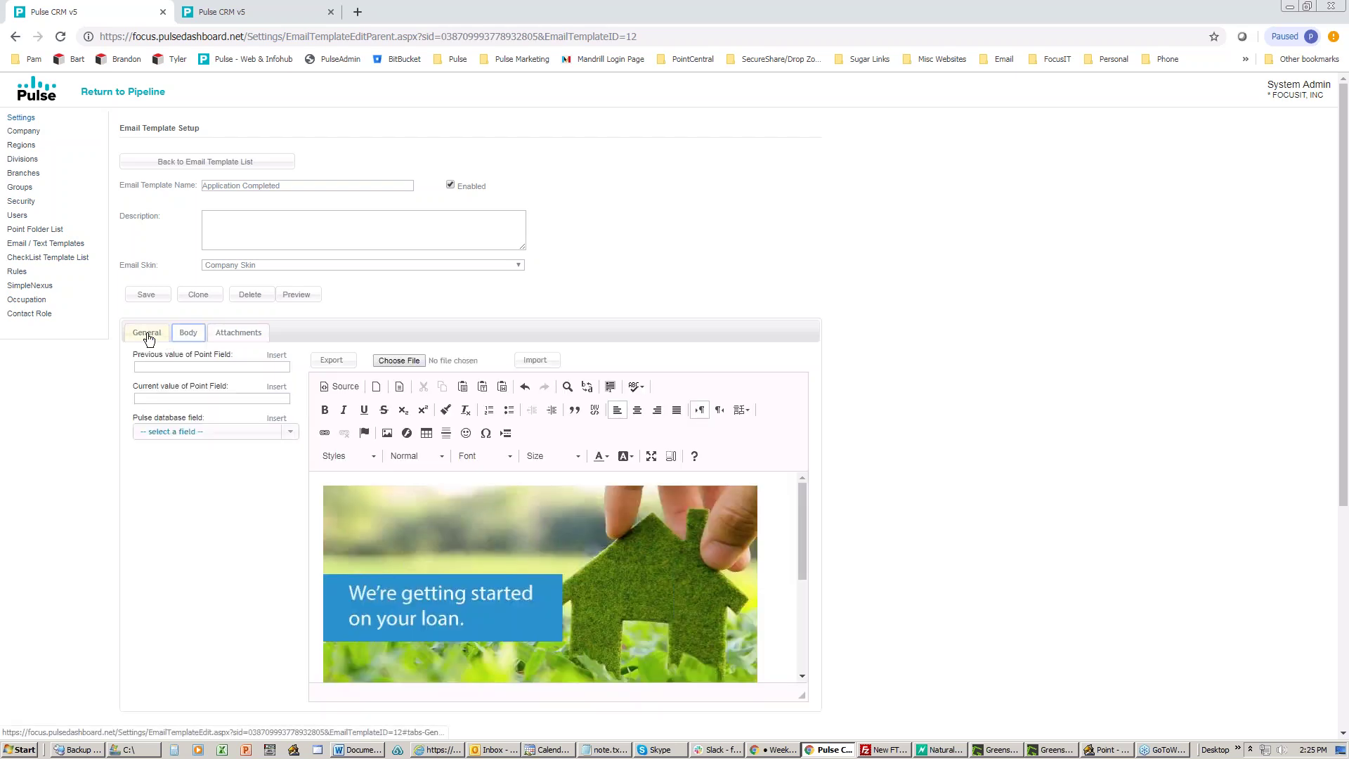
click(147, 334)
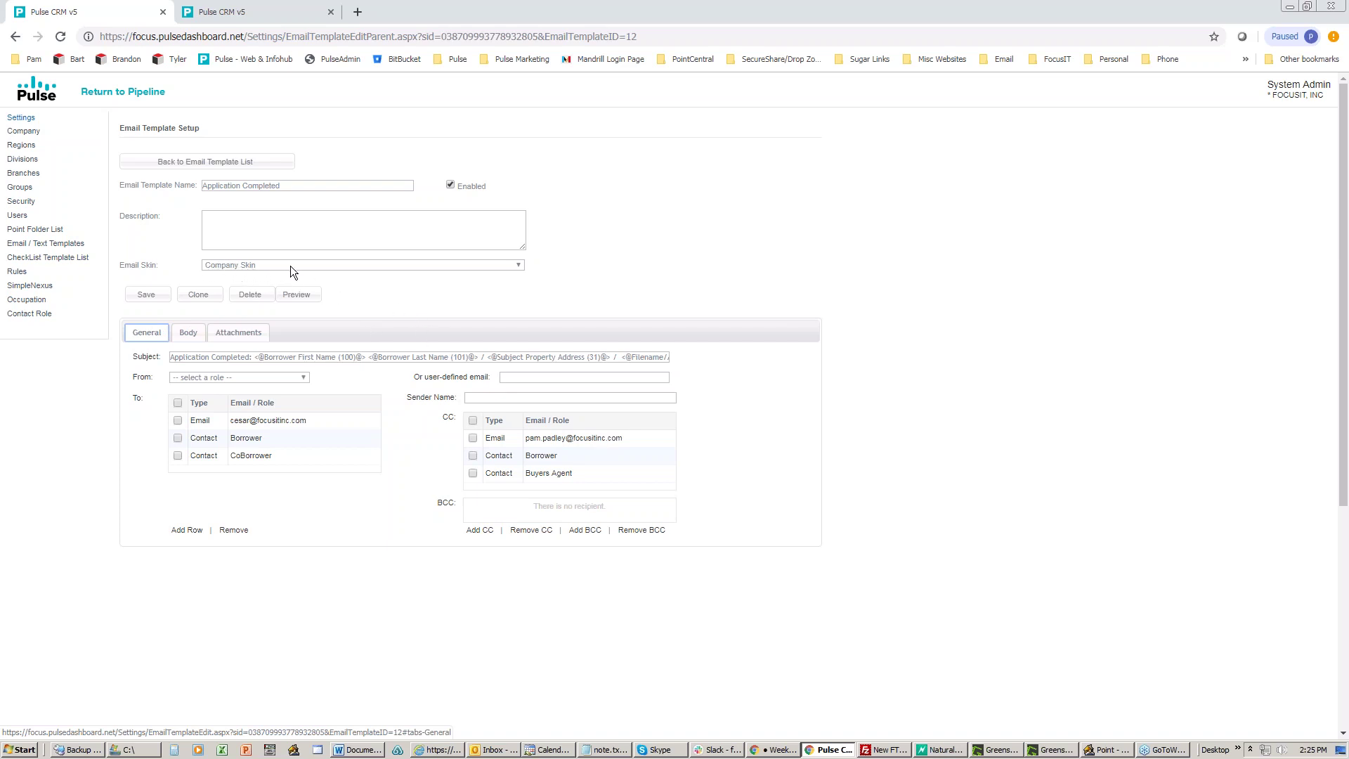
Step: Open the Company Skin from the Email Skins list and scroll through its layout
click(185, 169)
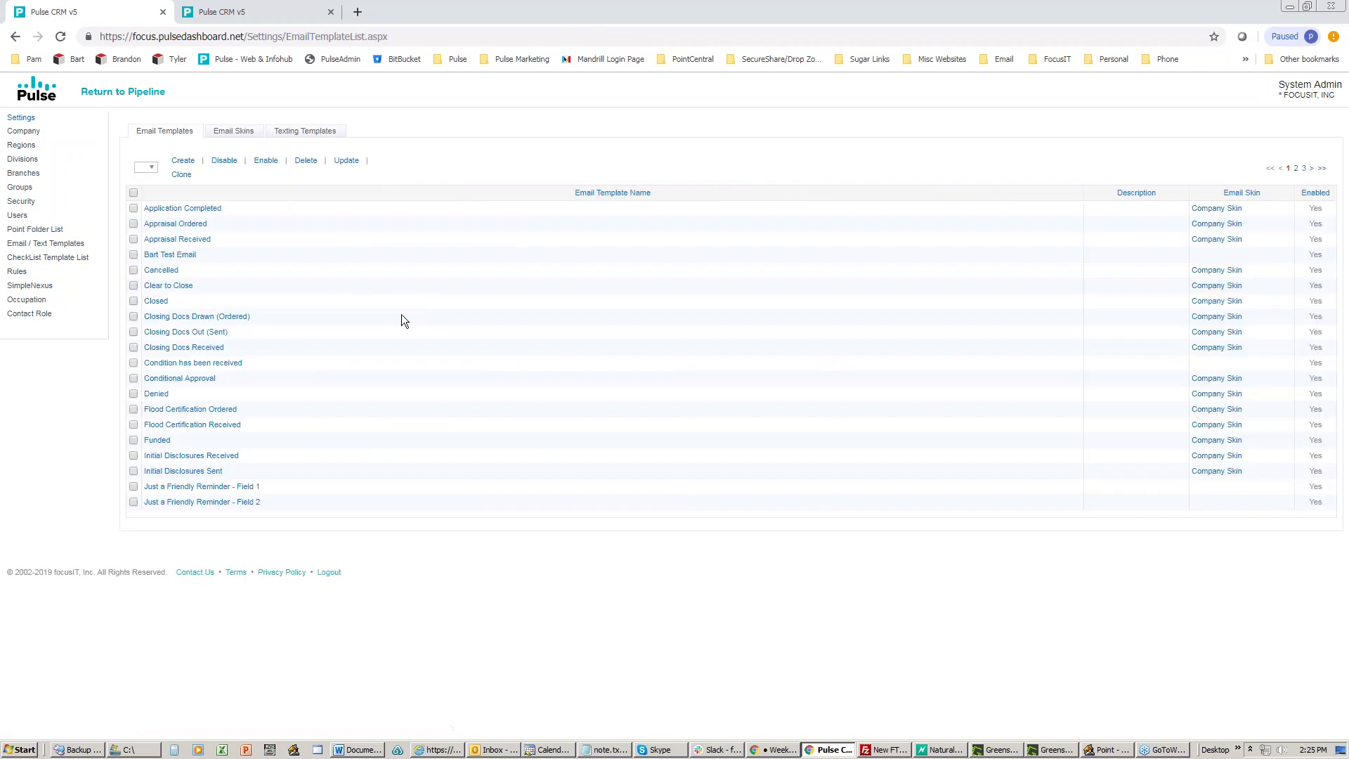
click(233, 130)
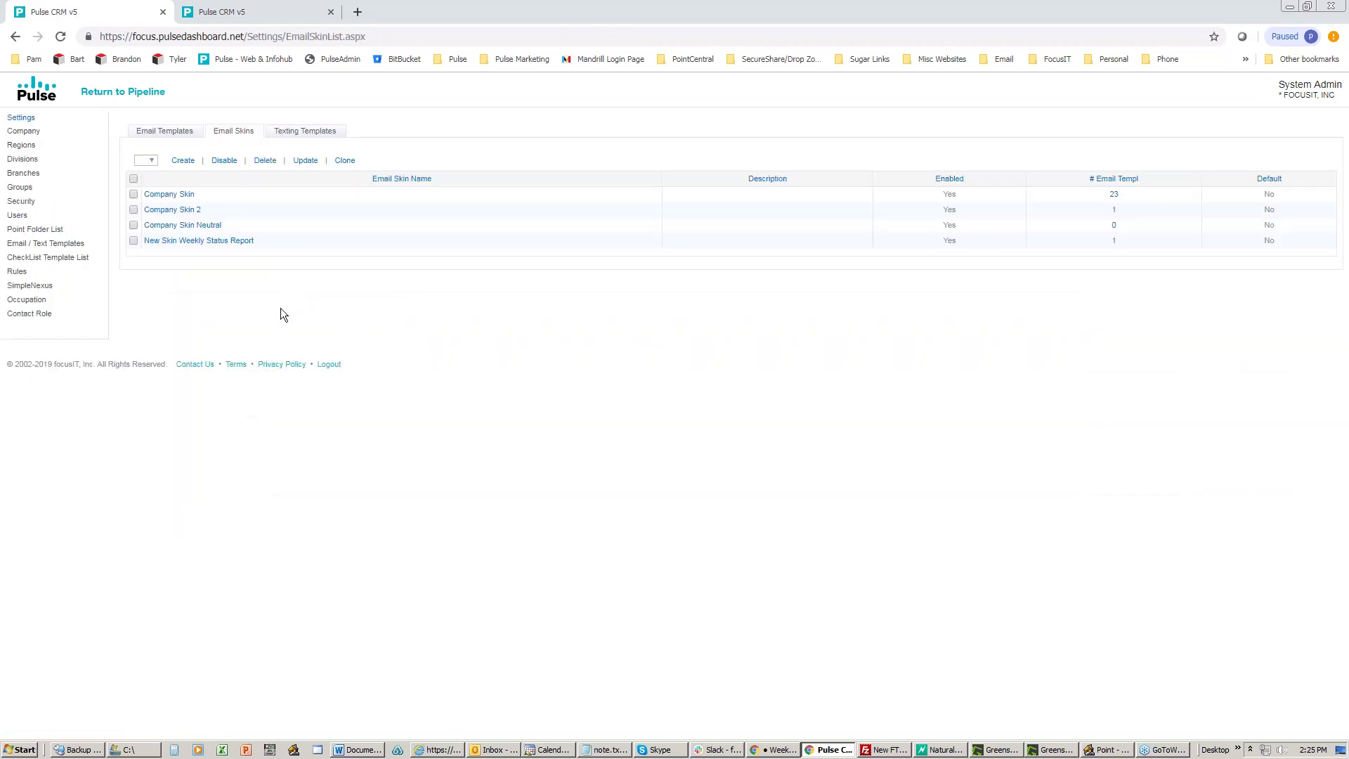
click(173, 197)
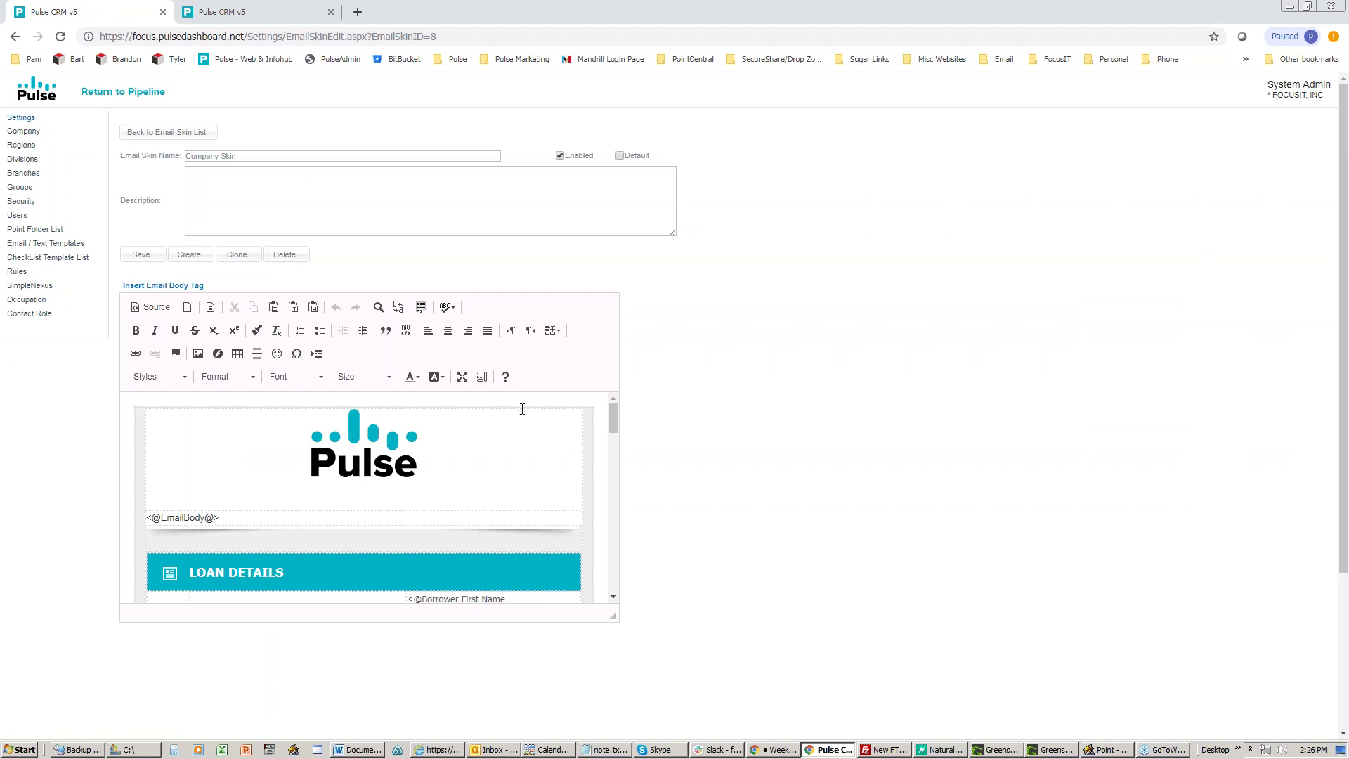
scroll(462, 458, down, 2)
scroll(424, 420, up, 2)
scroll(470, 441, down, 1)
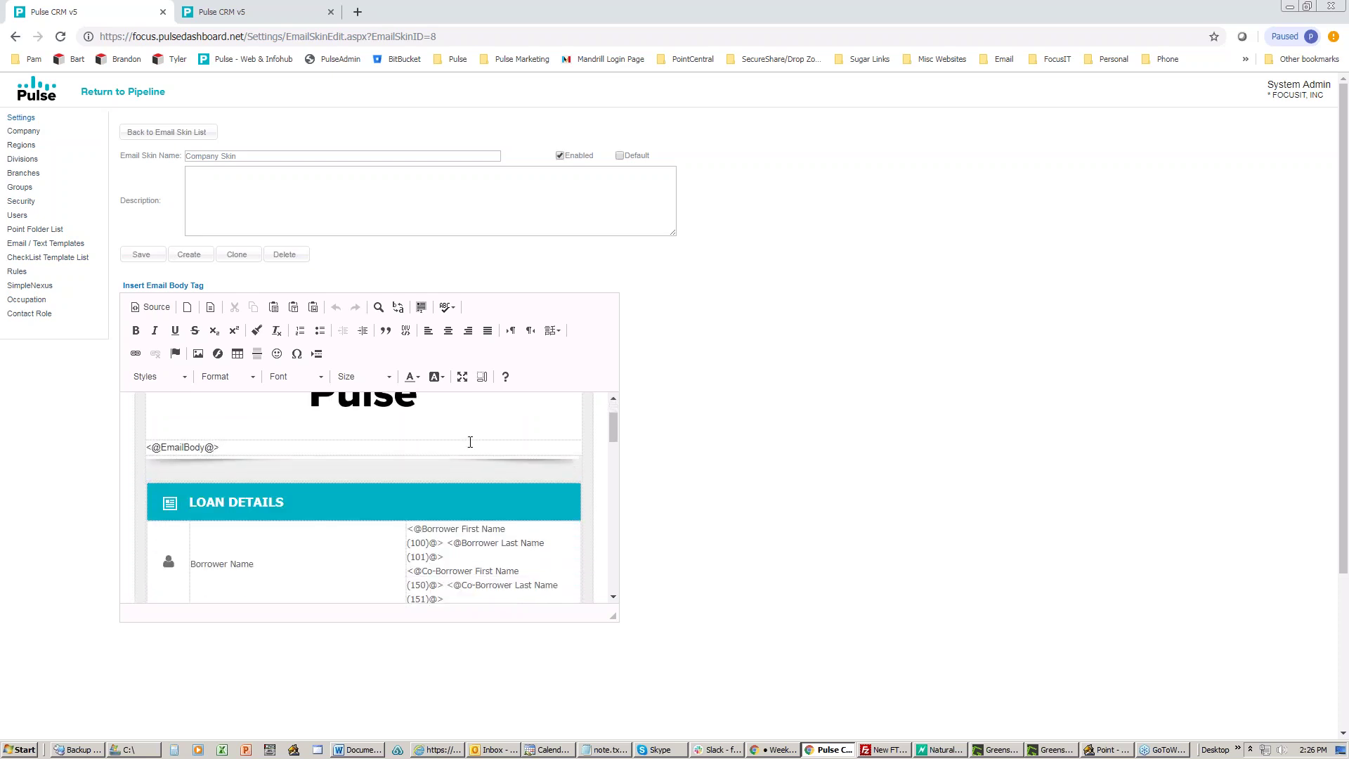
scroll(470, 442, down, 6)
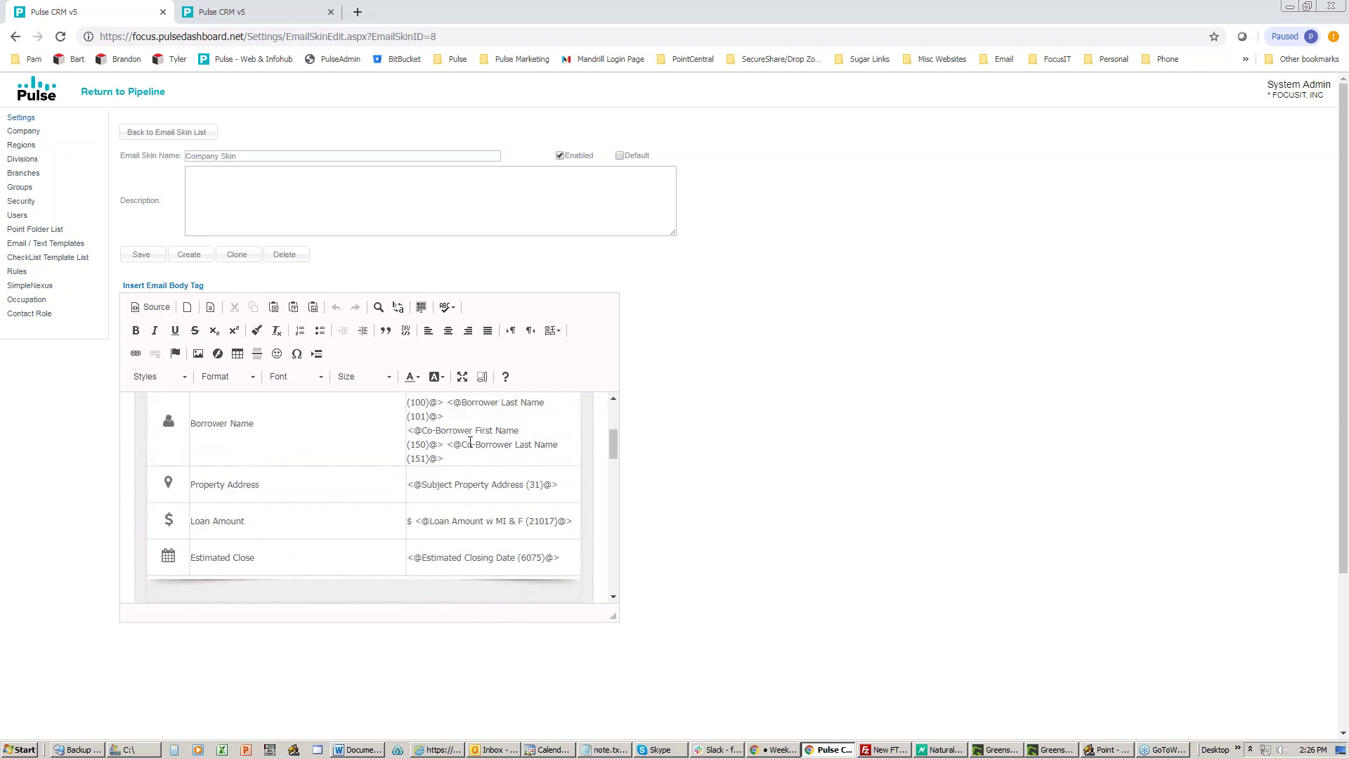
scroll(369, 498, down, 8)
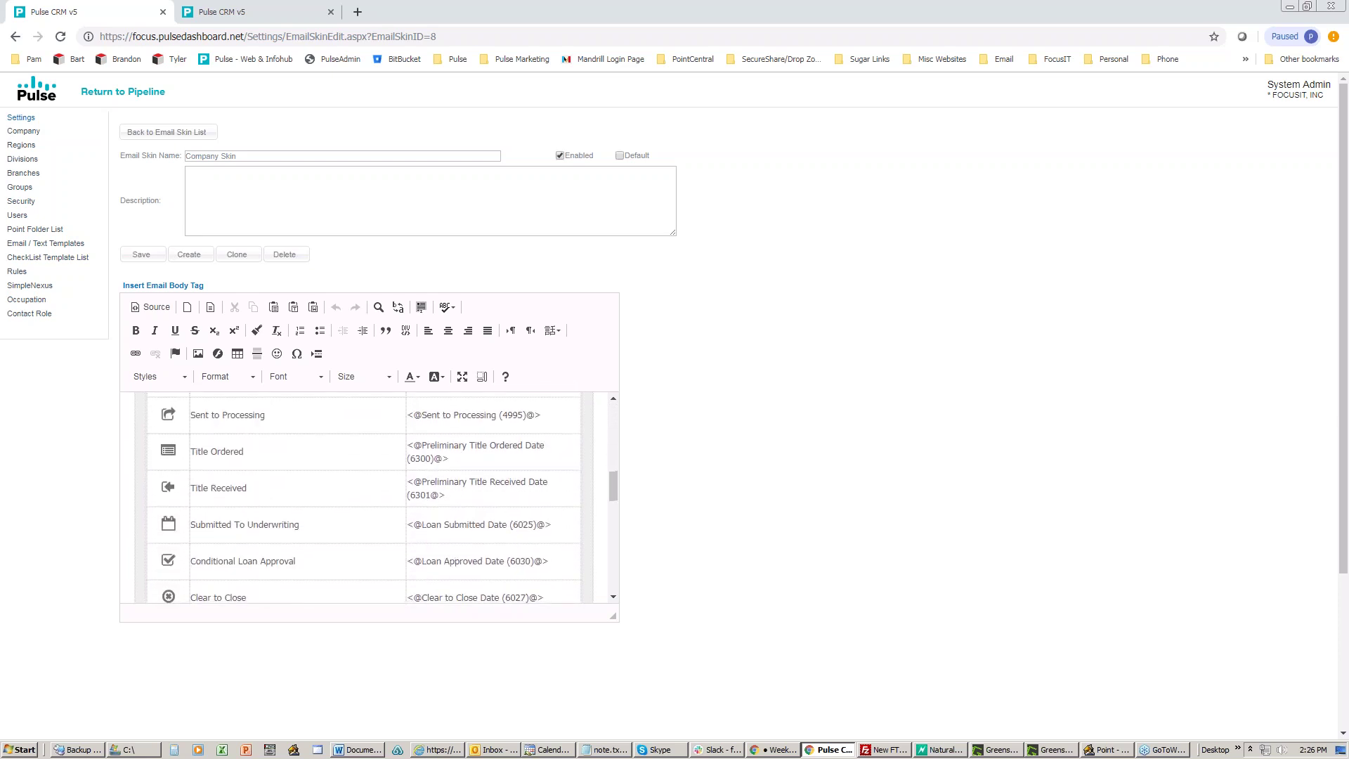
scroll(364, 492, down, 3)
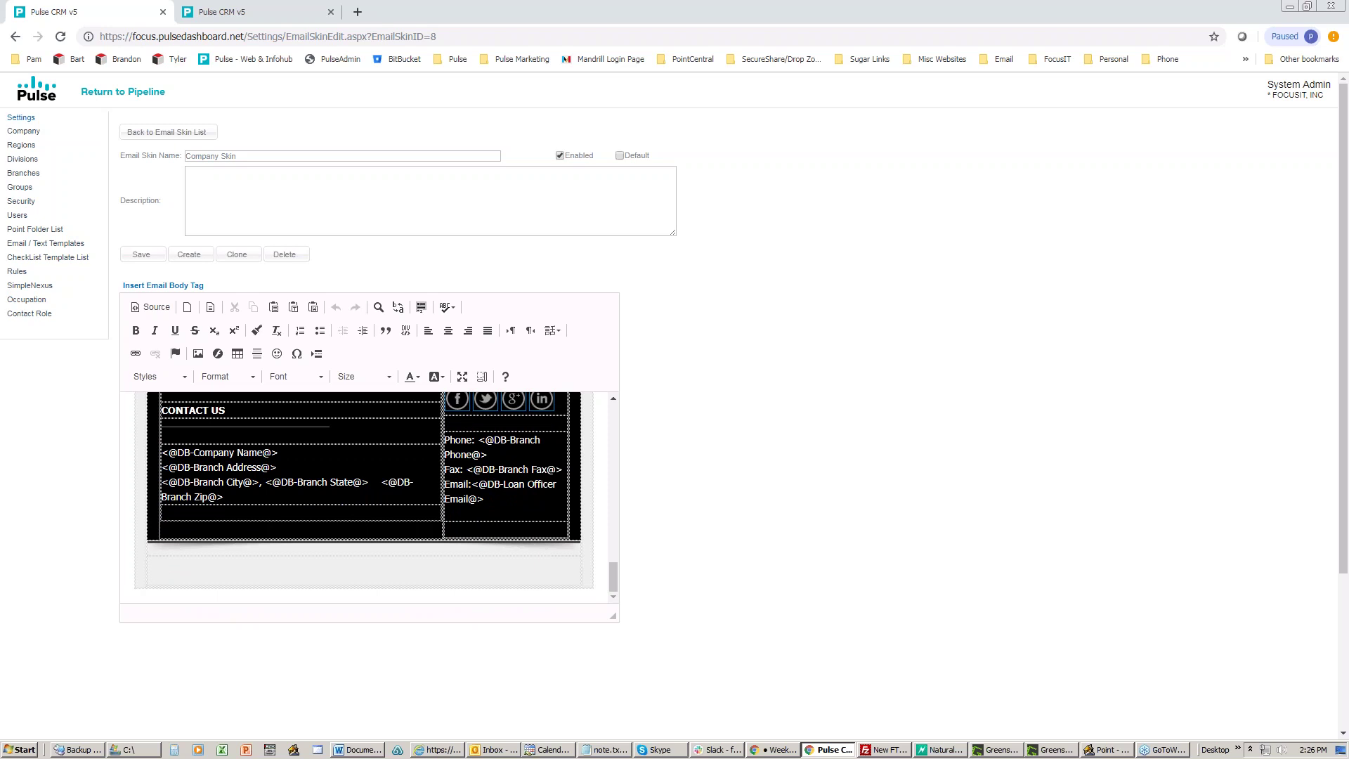
scroll(369, 498, up, 8)
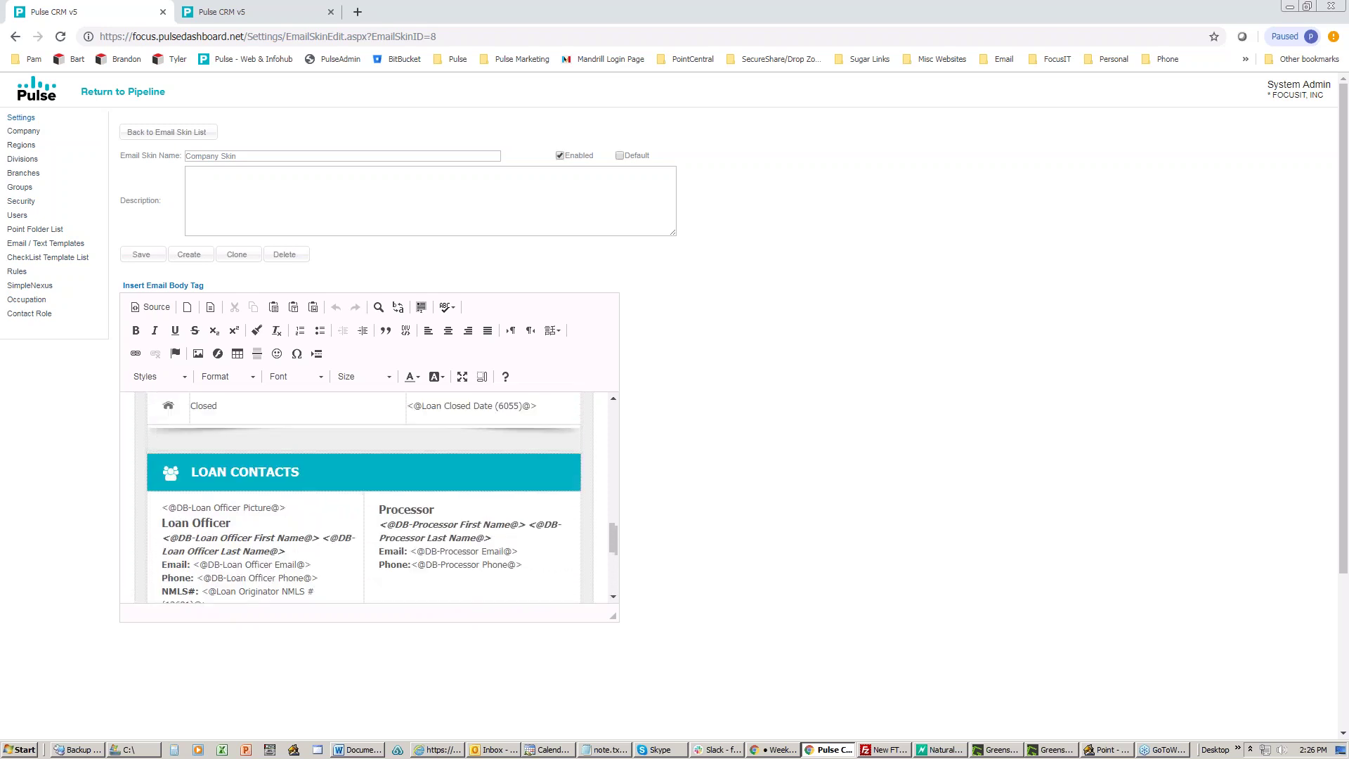
scroll(369, 498, up, 10)
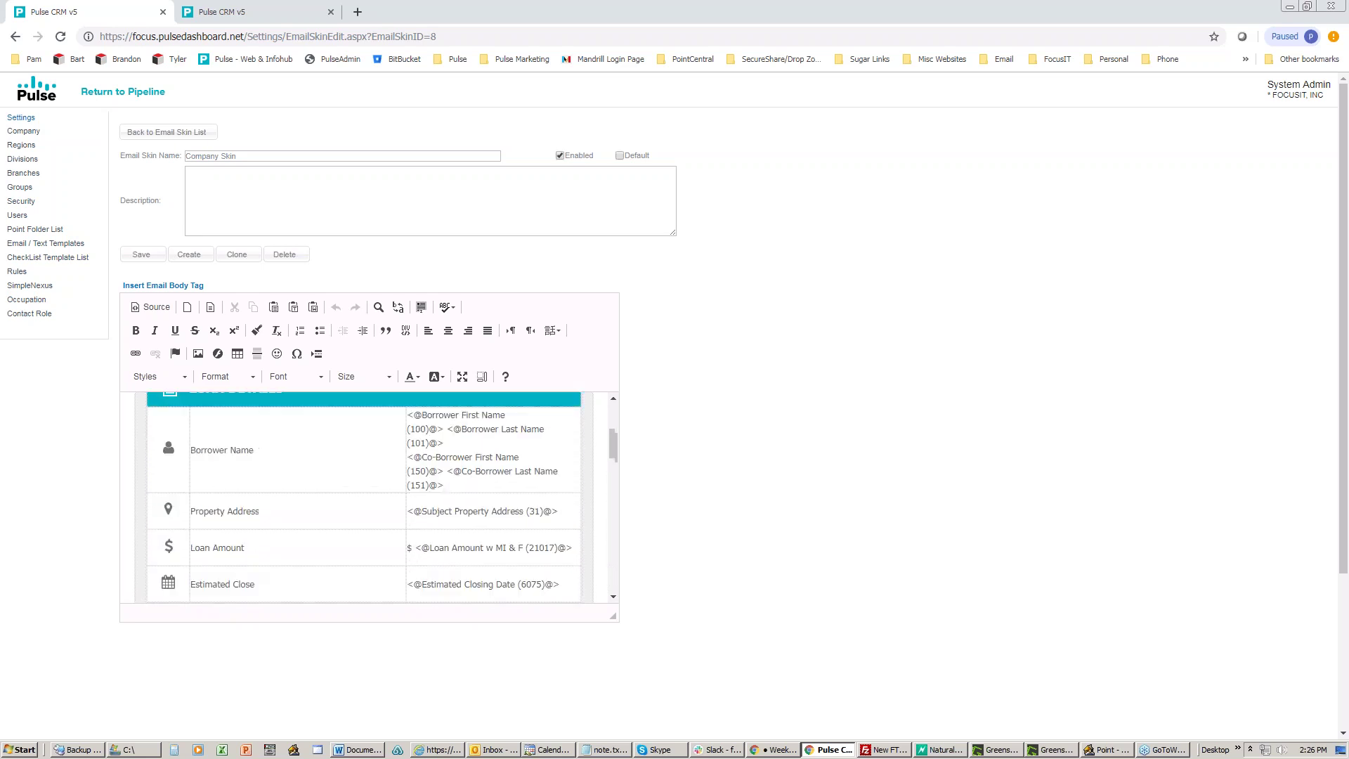
scroll(368, 497, up, 1)
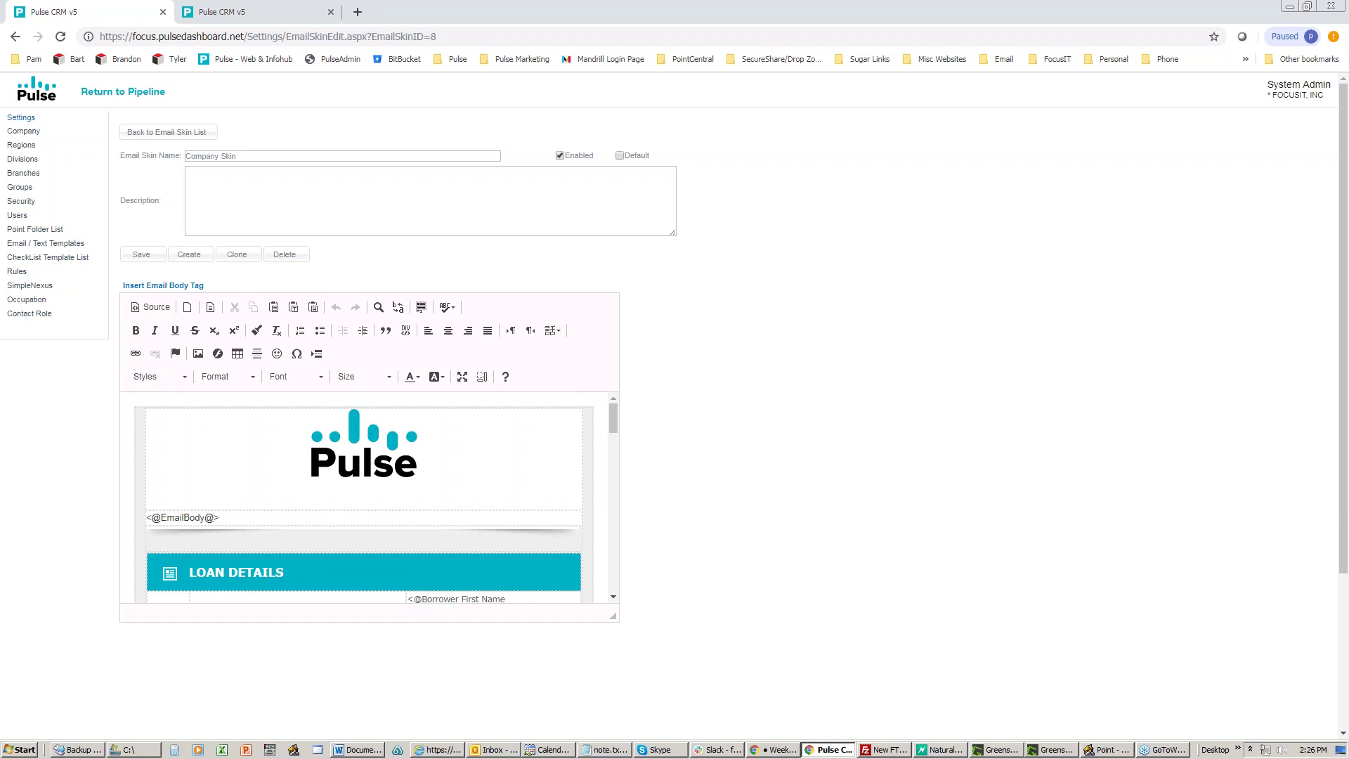
scroll(478, 446, down, 1)
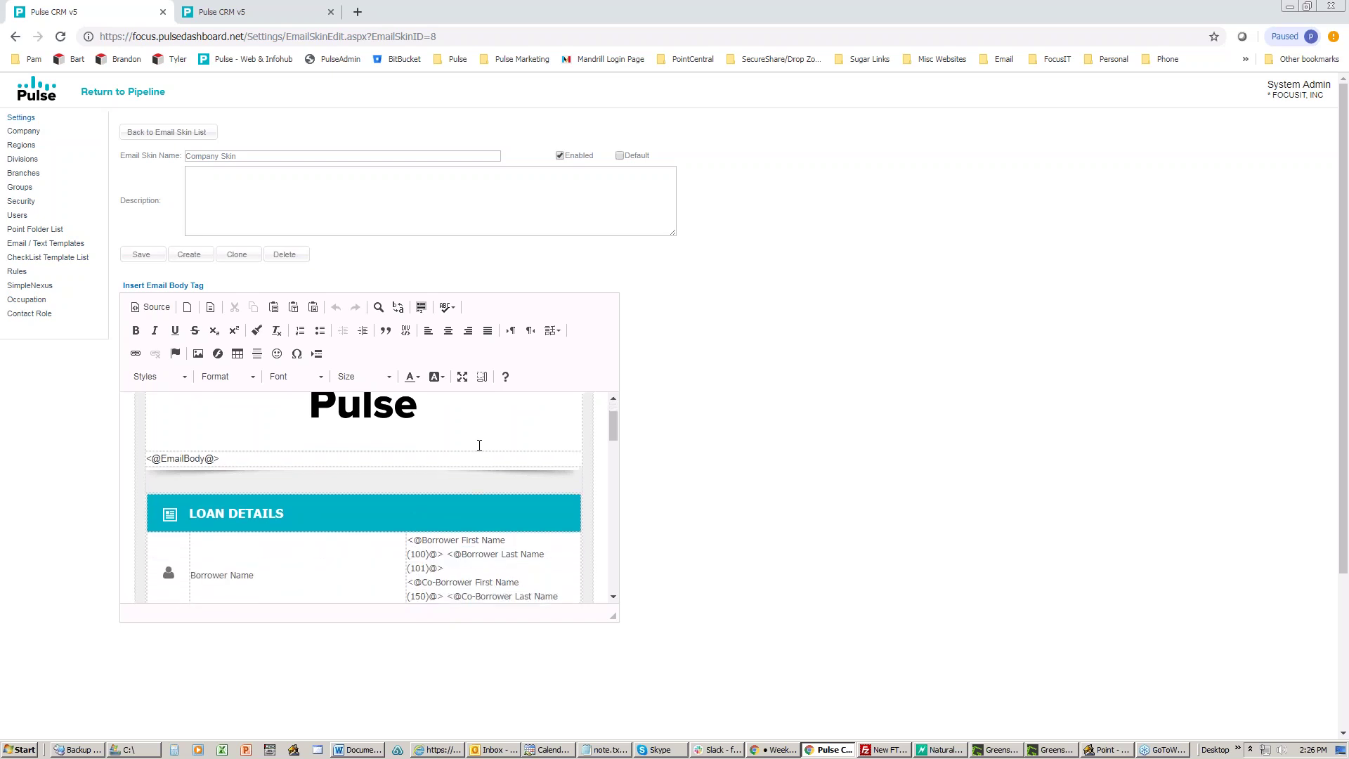
Step: Highlight the EmailBody merge-field token, scroll to the Contact Us footer, then go to Email Template Setup
drag(241, 453, 146, 446)
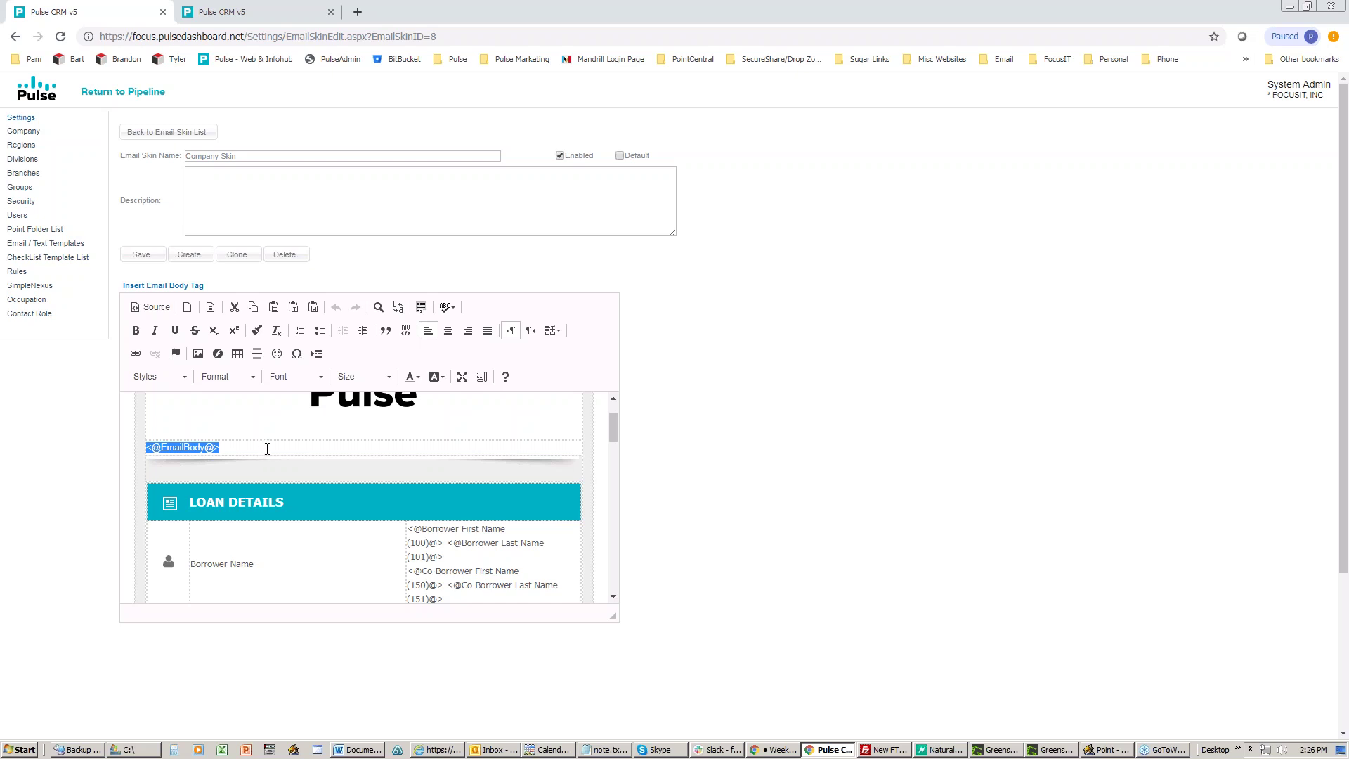
scroll(339, 447, down, 1)
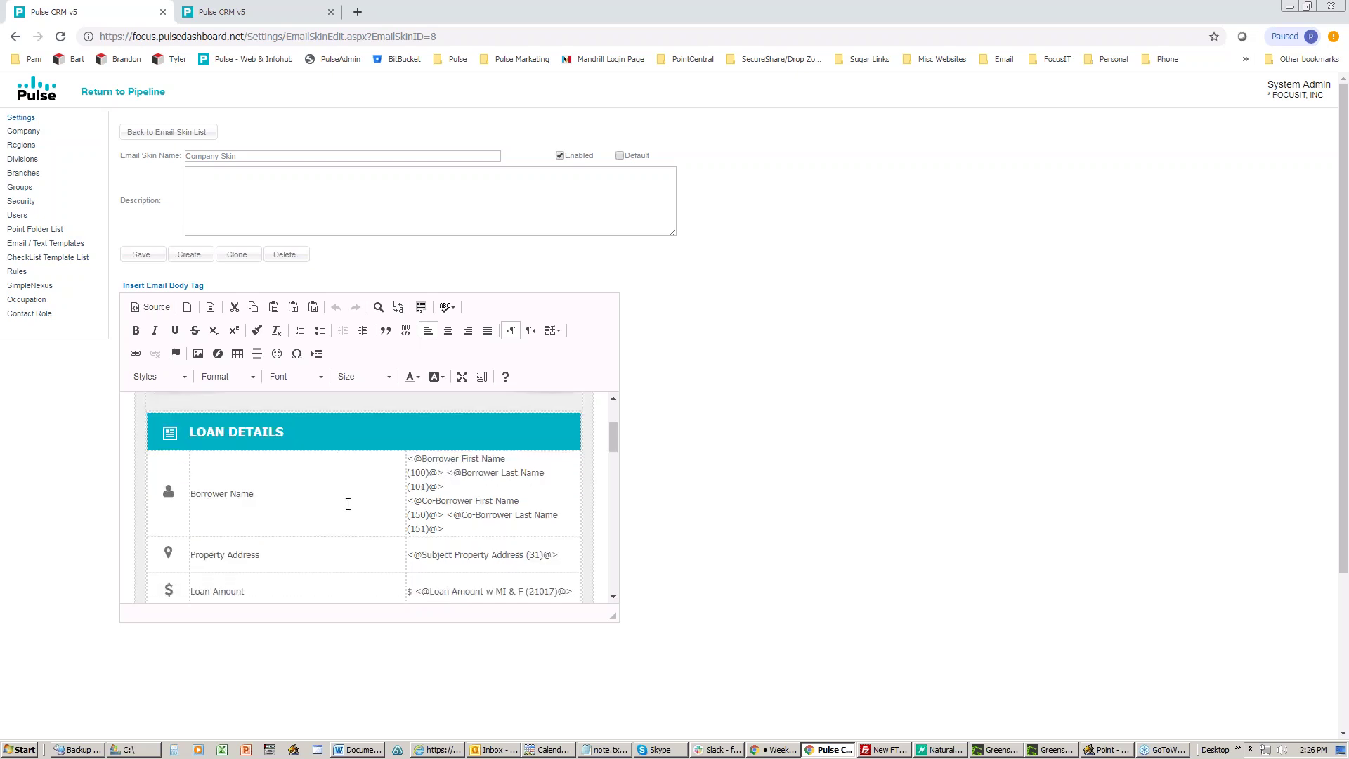
scroll(345, 467, down, 4)
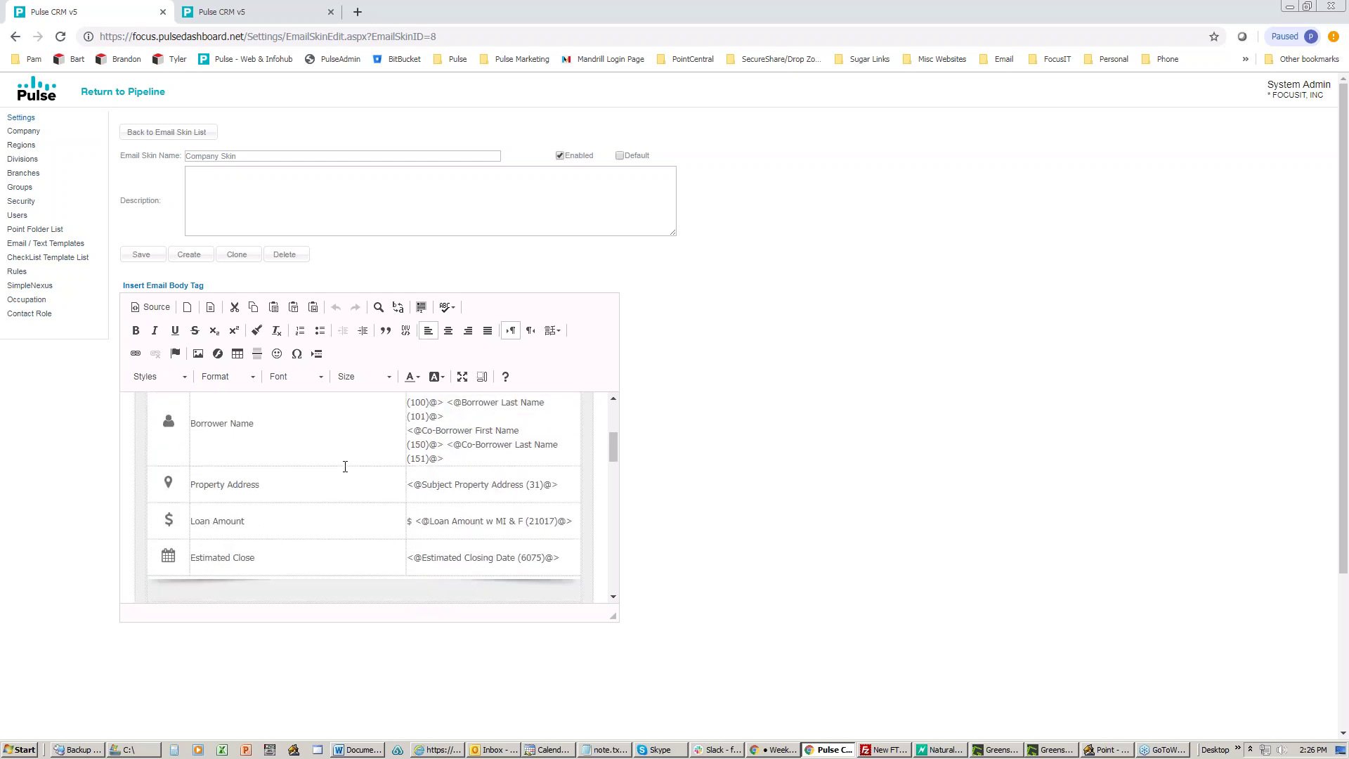
scroll(345, 467, down, 8)
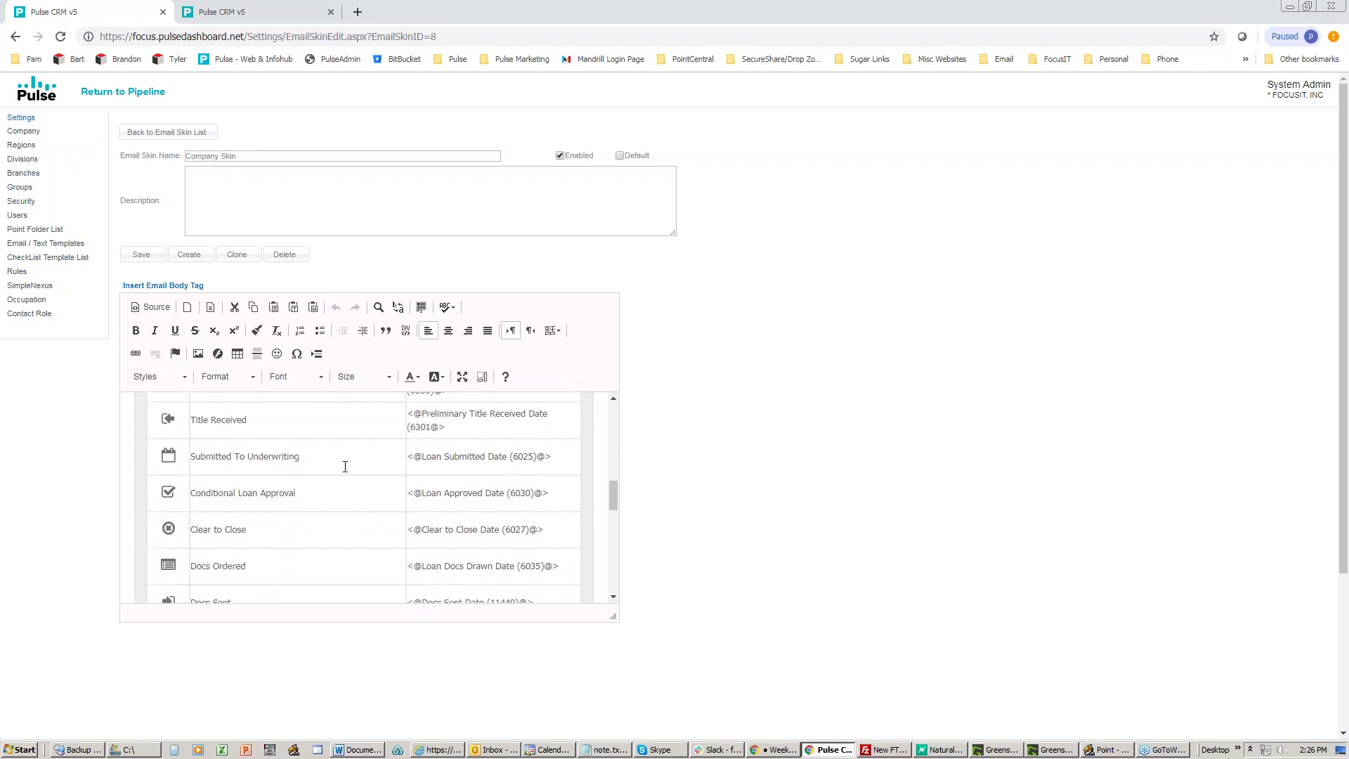
scroll(345, 466, down, 2)
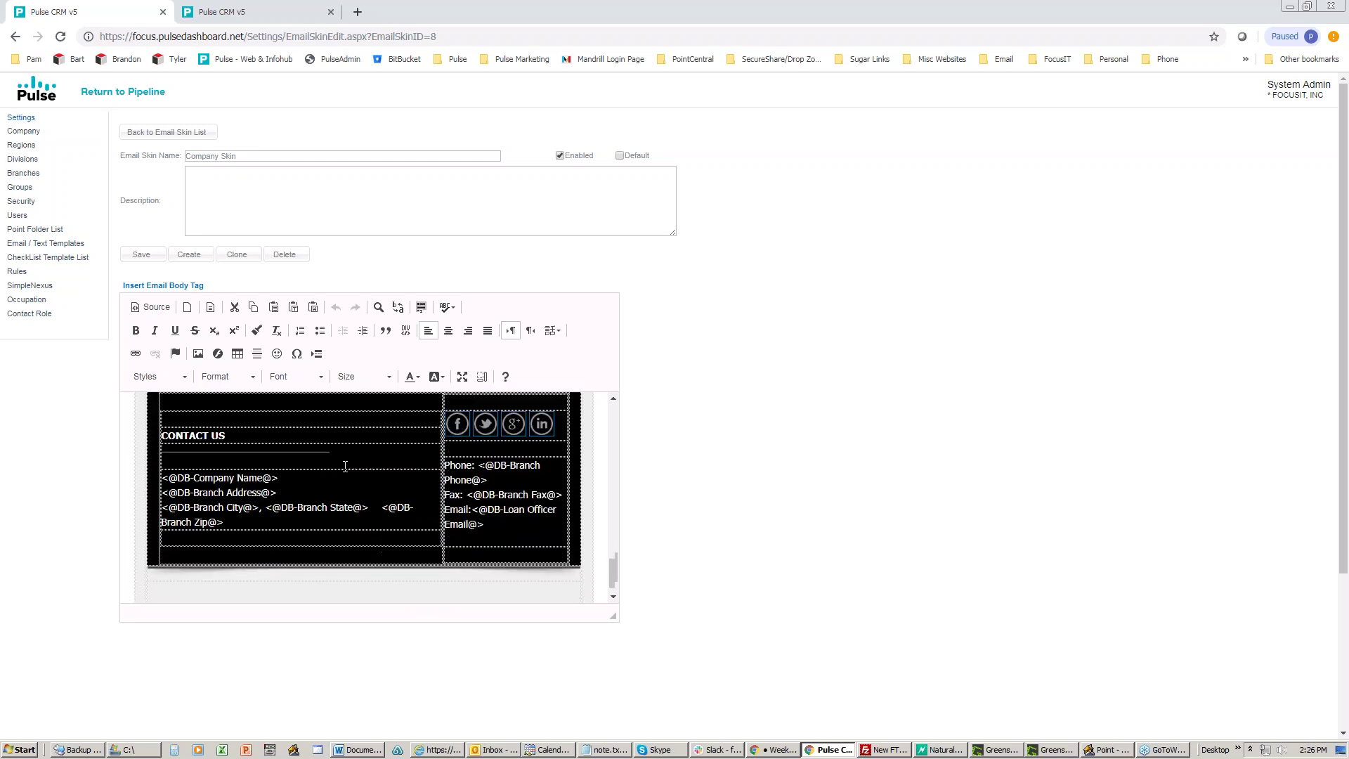
scroll(345, 467, up, 12)
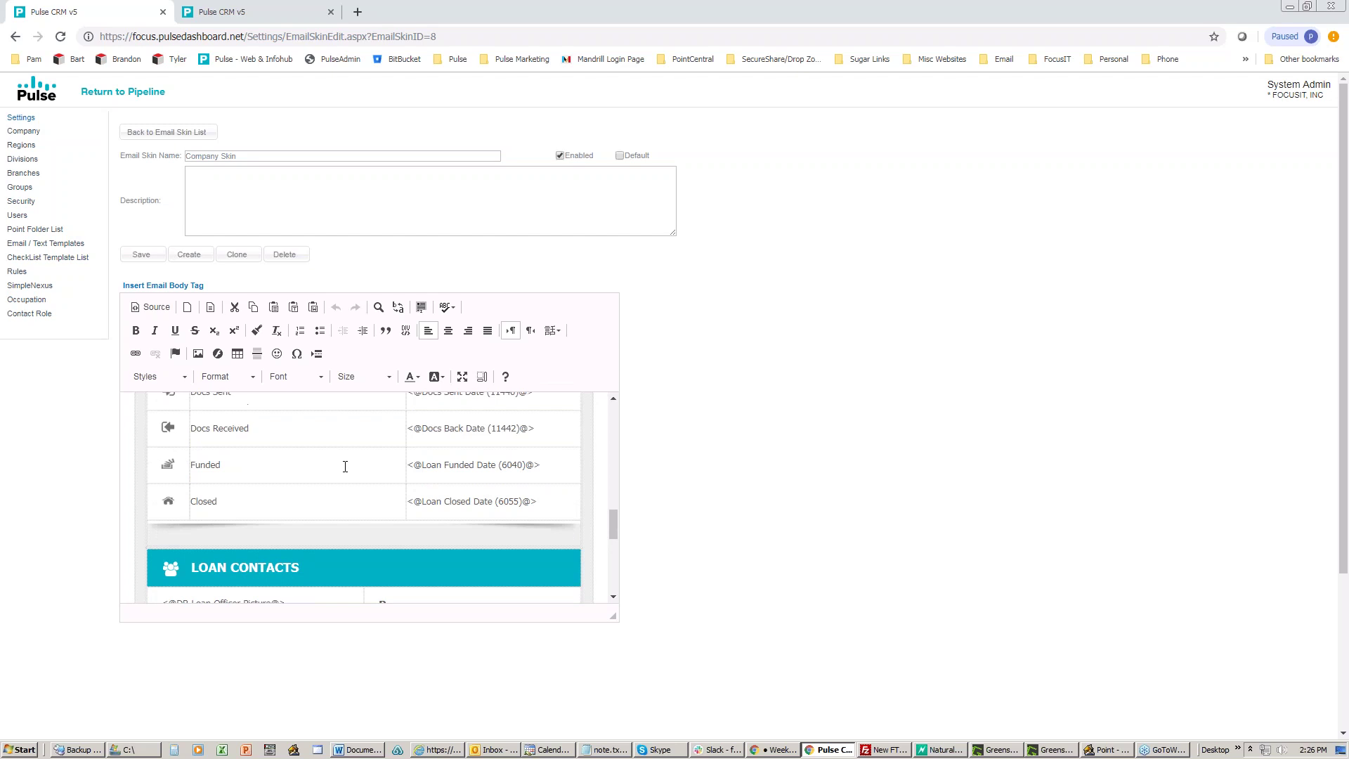
scroll(345, 466, up, 3)
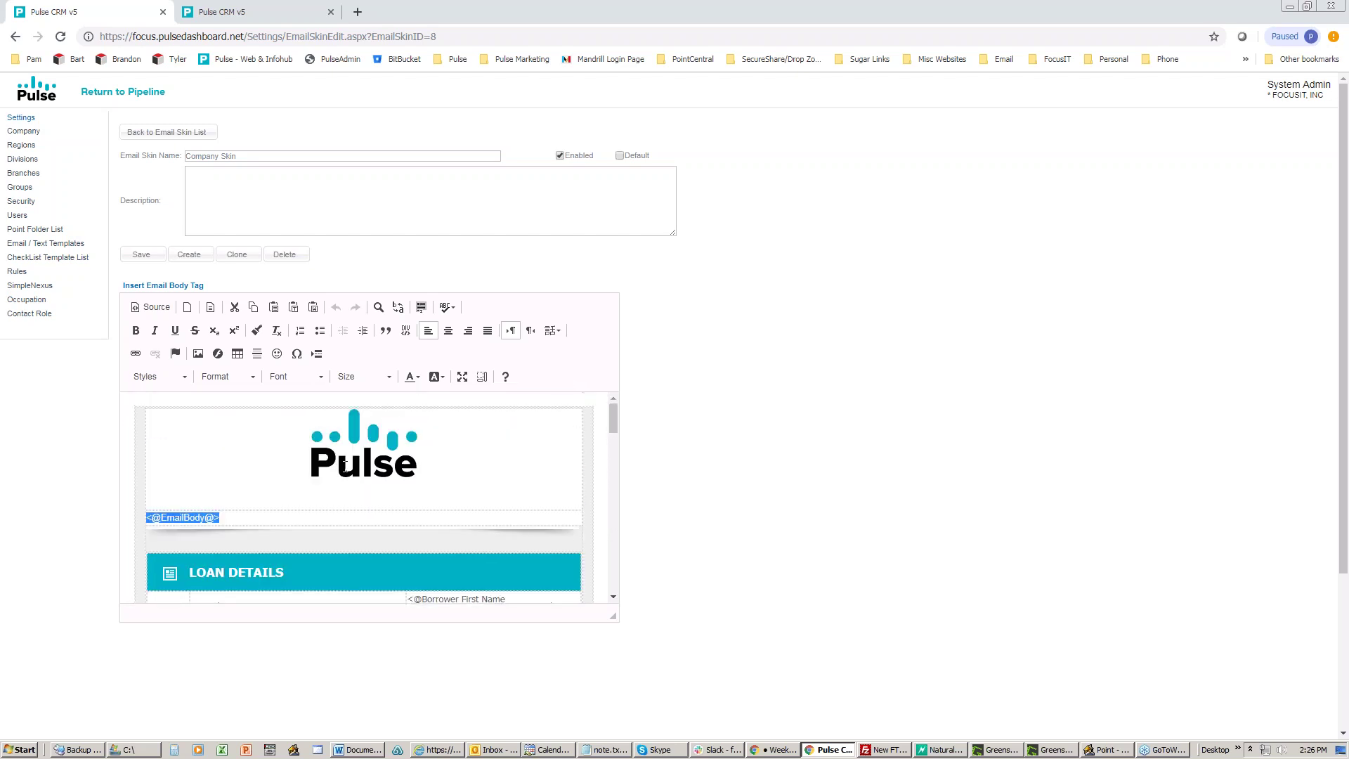
click(255, 15)
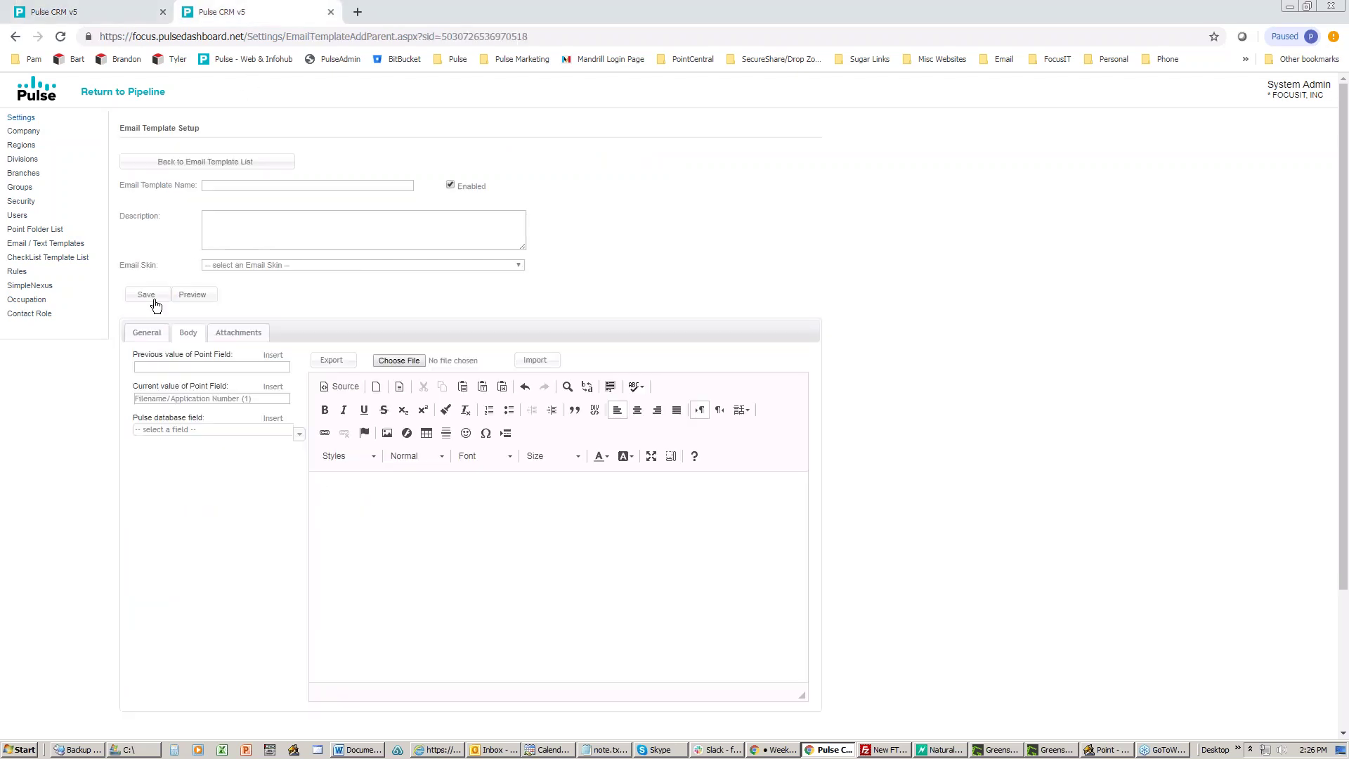
Step: View the template's General tab and Subject box, check the Company Skin's Borrower Name tags, then return
click(147, 330)
click(201, 359)
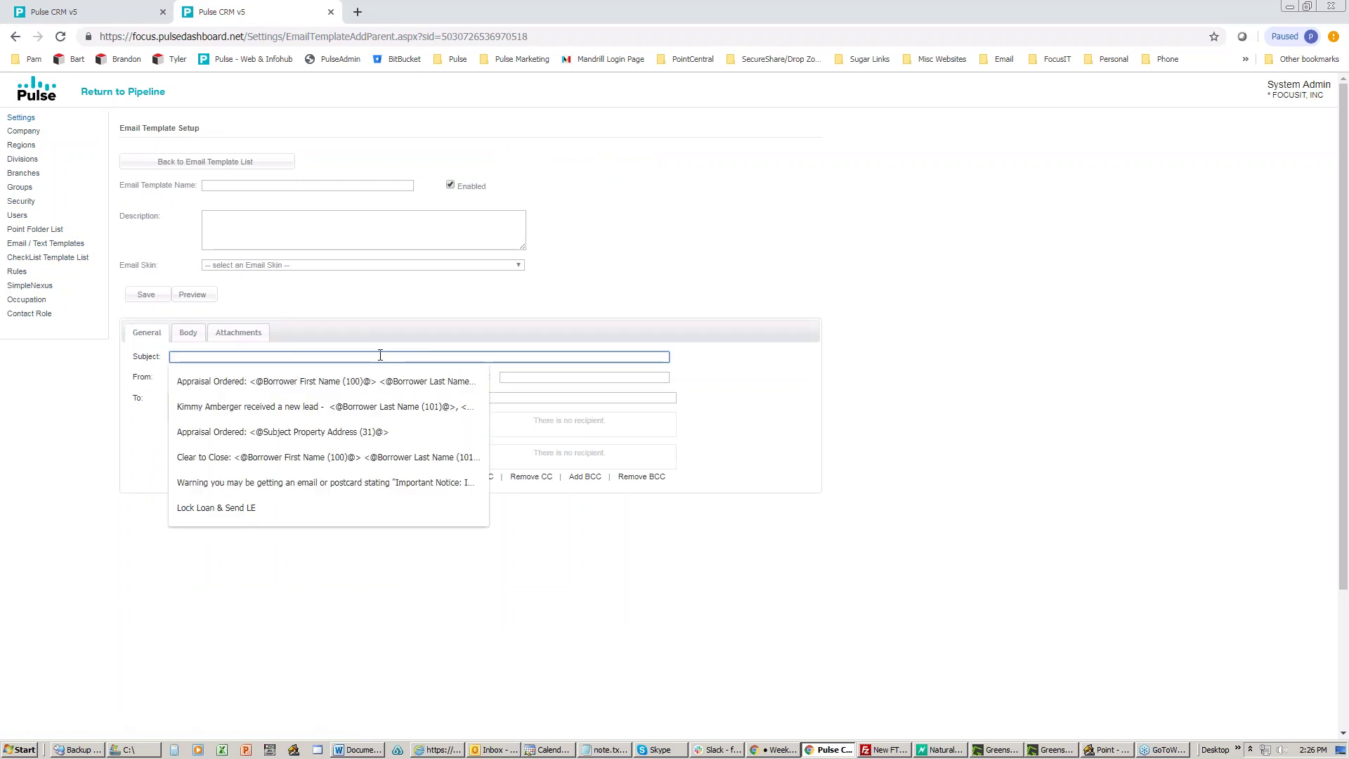
click(126, 20)
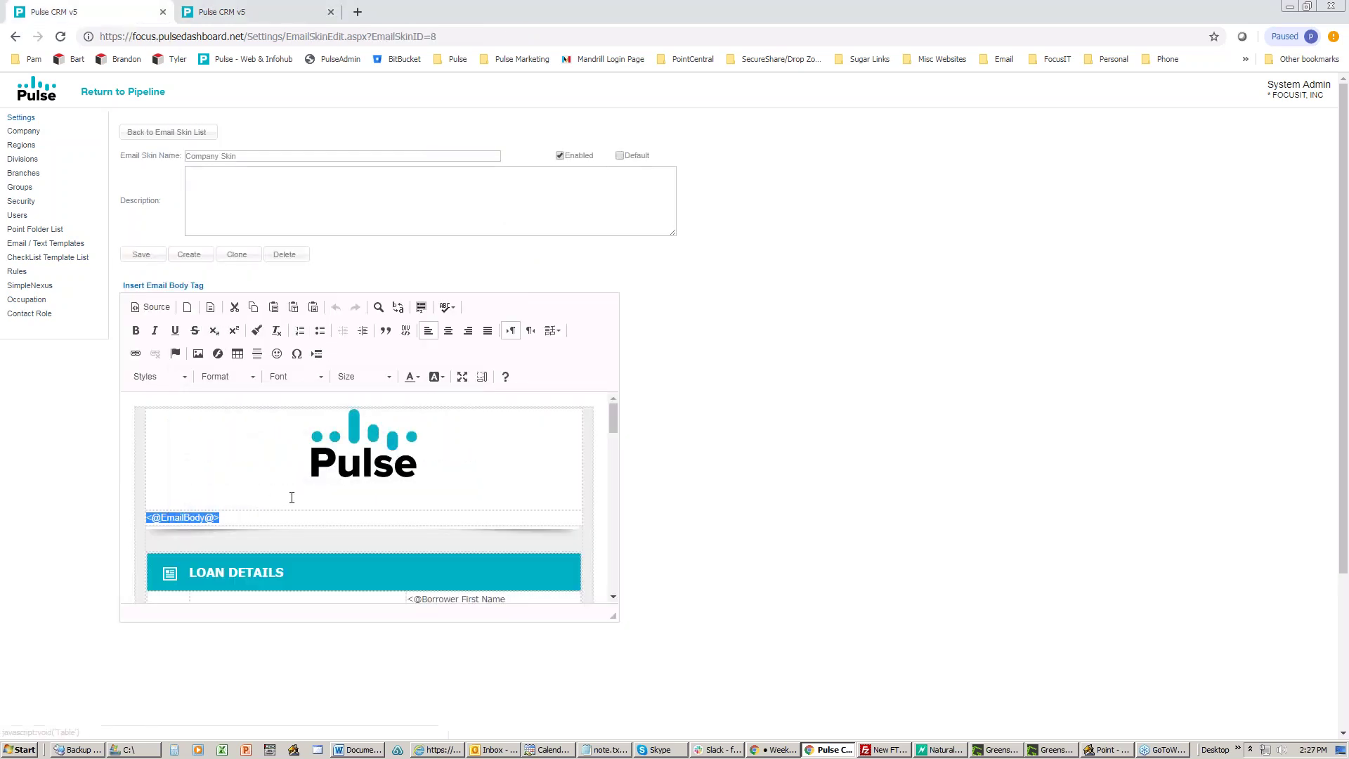
scroll(334, 492, down, 1)
scroll(335, 492, down, 1)
drag(408, 458, 451, 527)
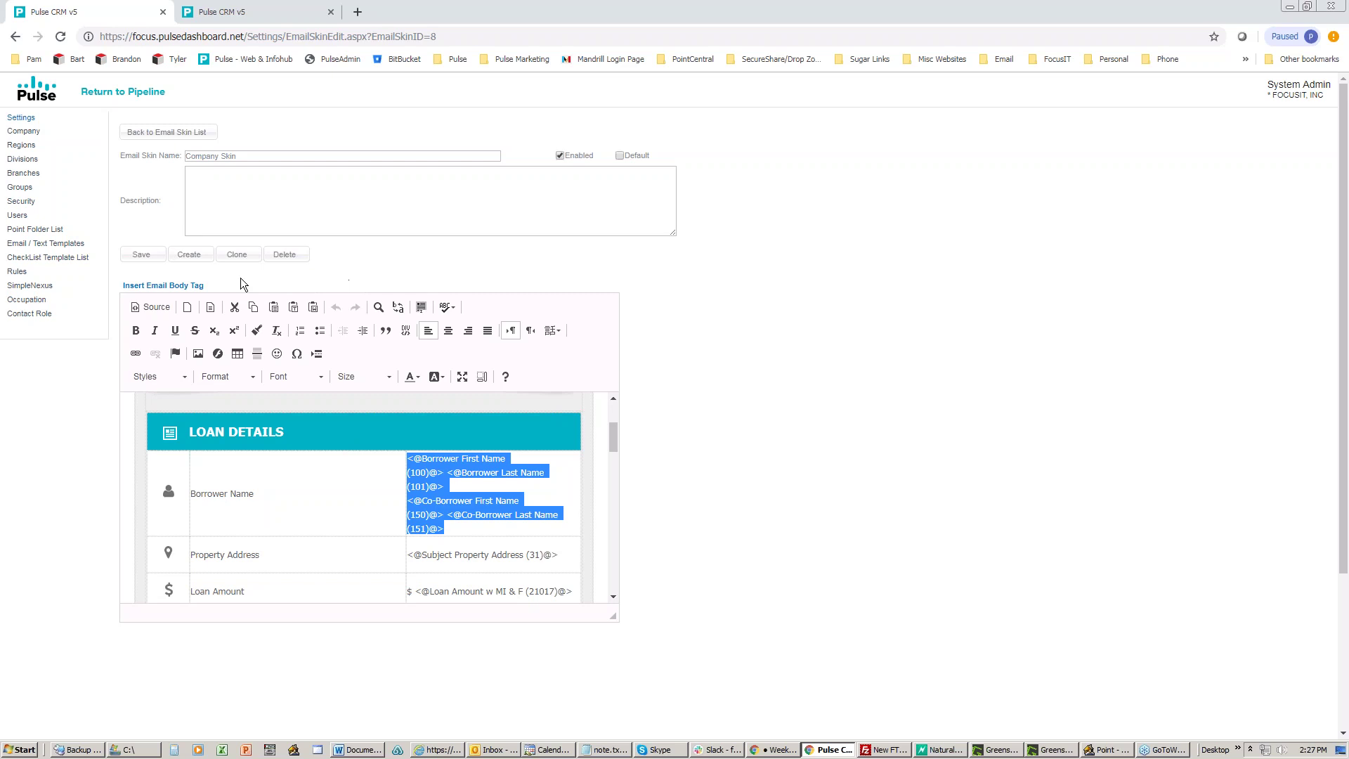
click(218, 12)
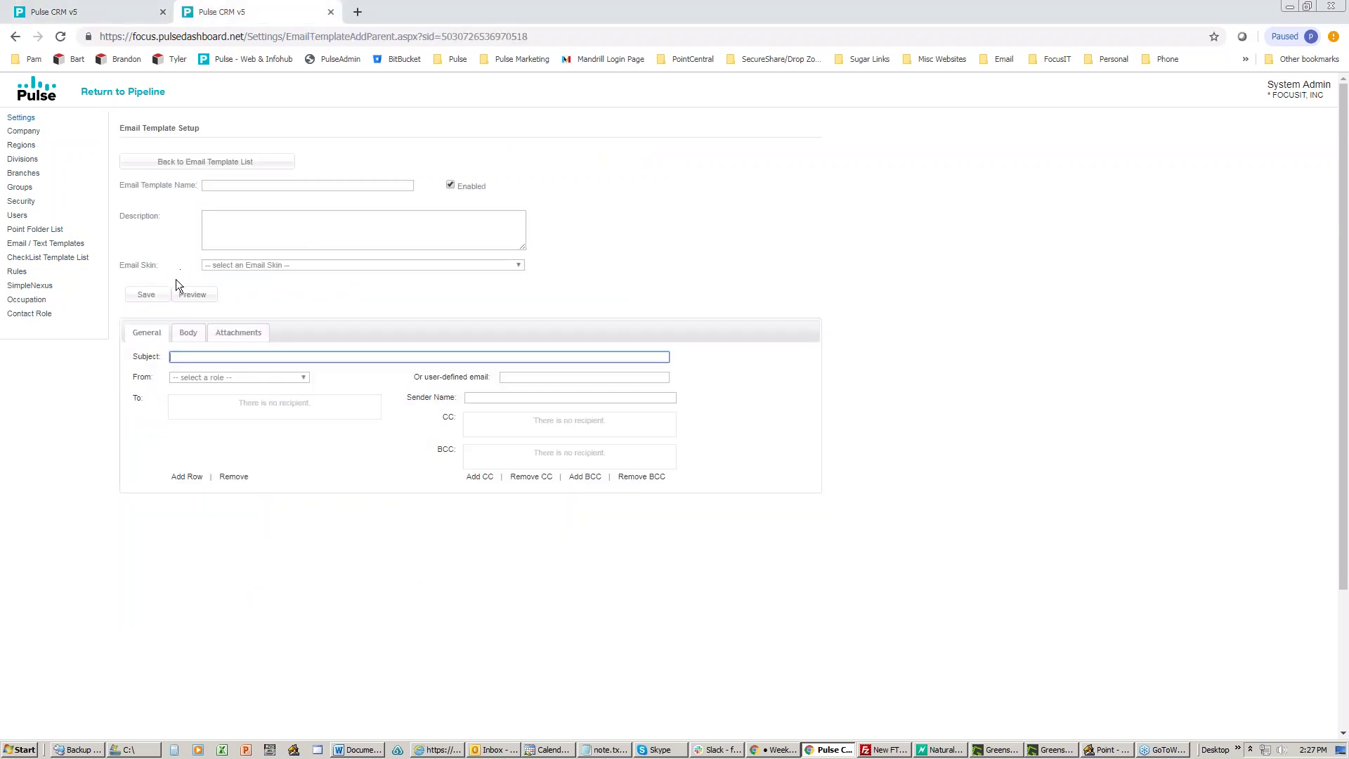
Step: In the template's Body tab, choose Branch Fax as the Pulse database field
click(188, 332)
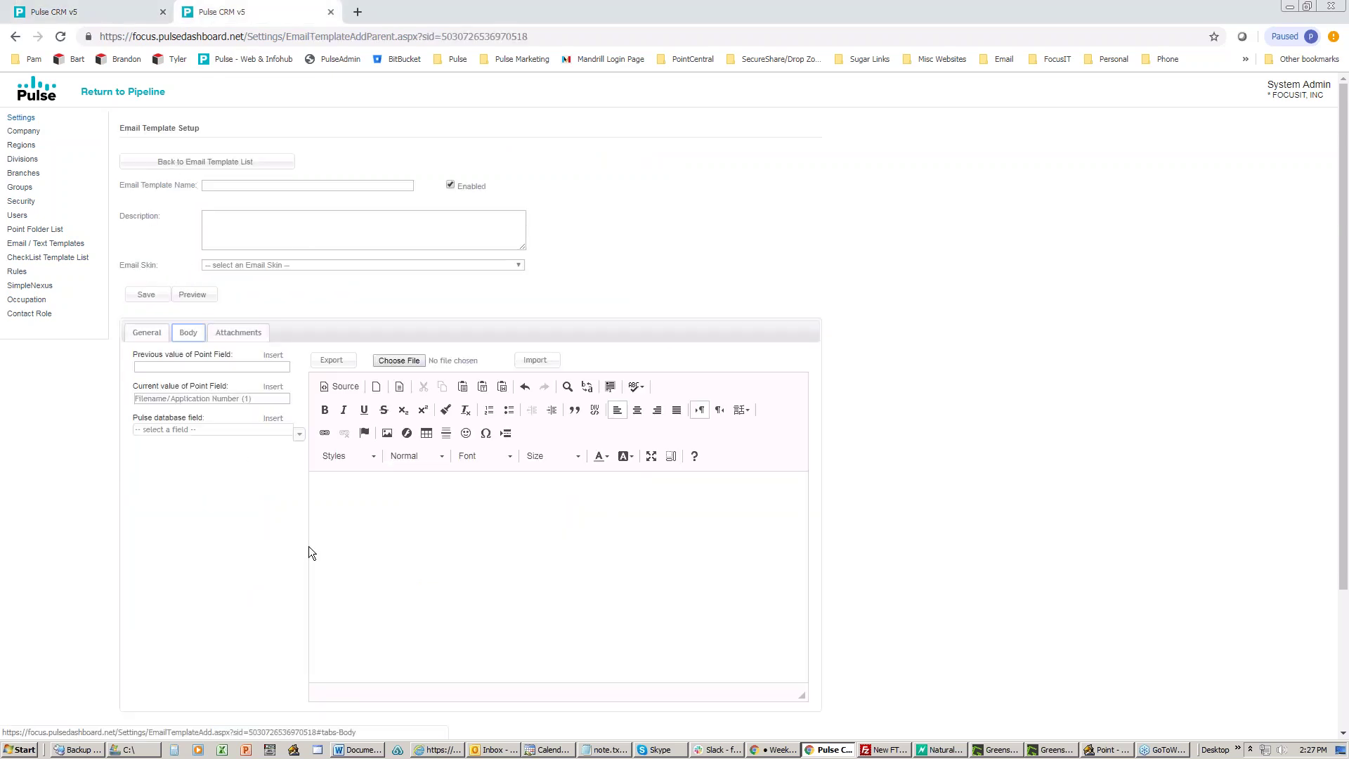
click(296, 435)
scroll(288, 483, down, 3)
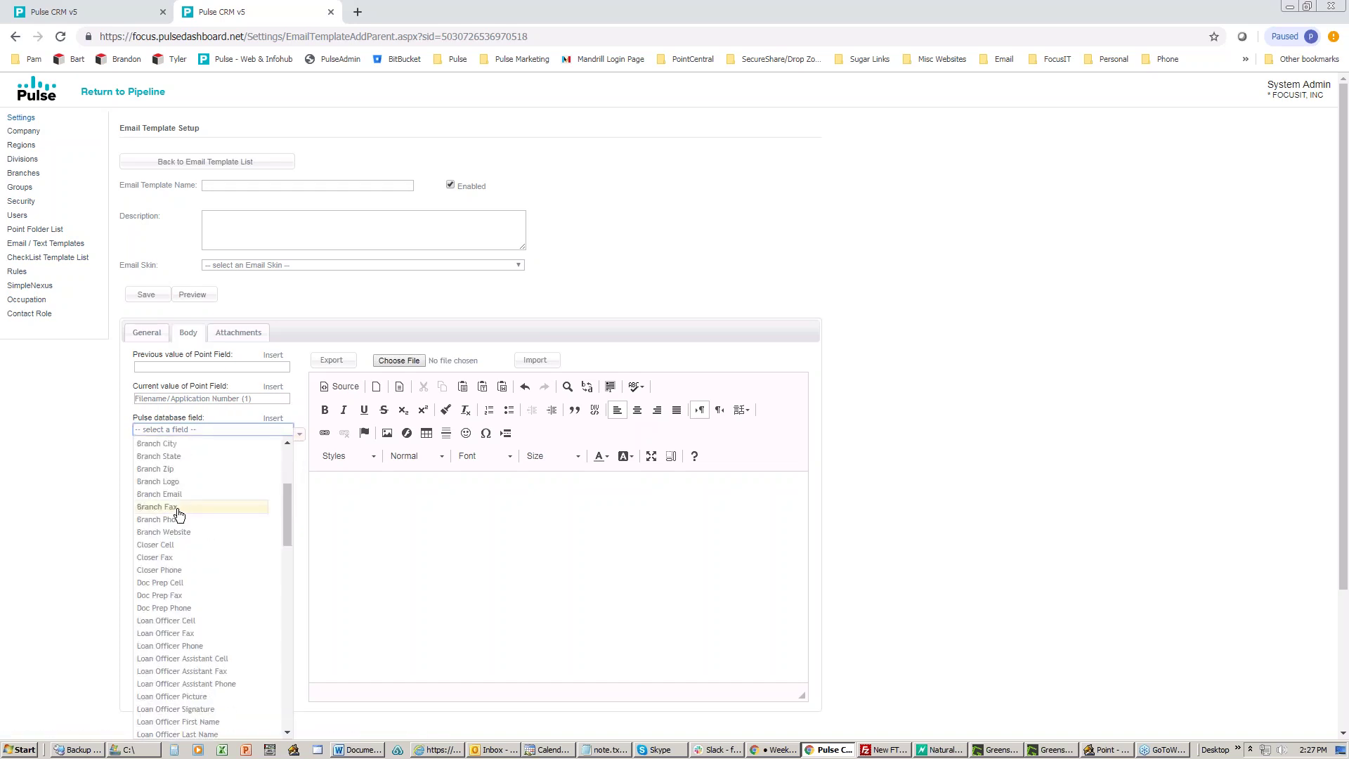
click(175, 508)
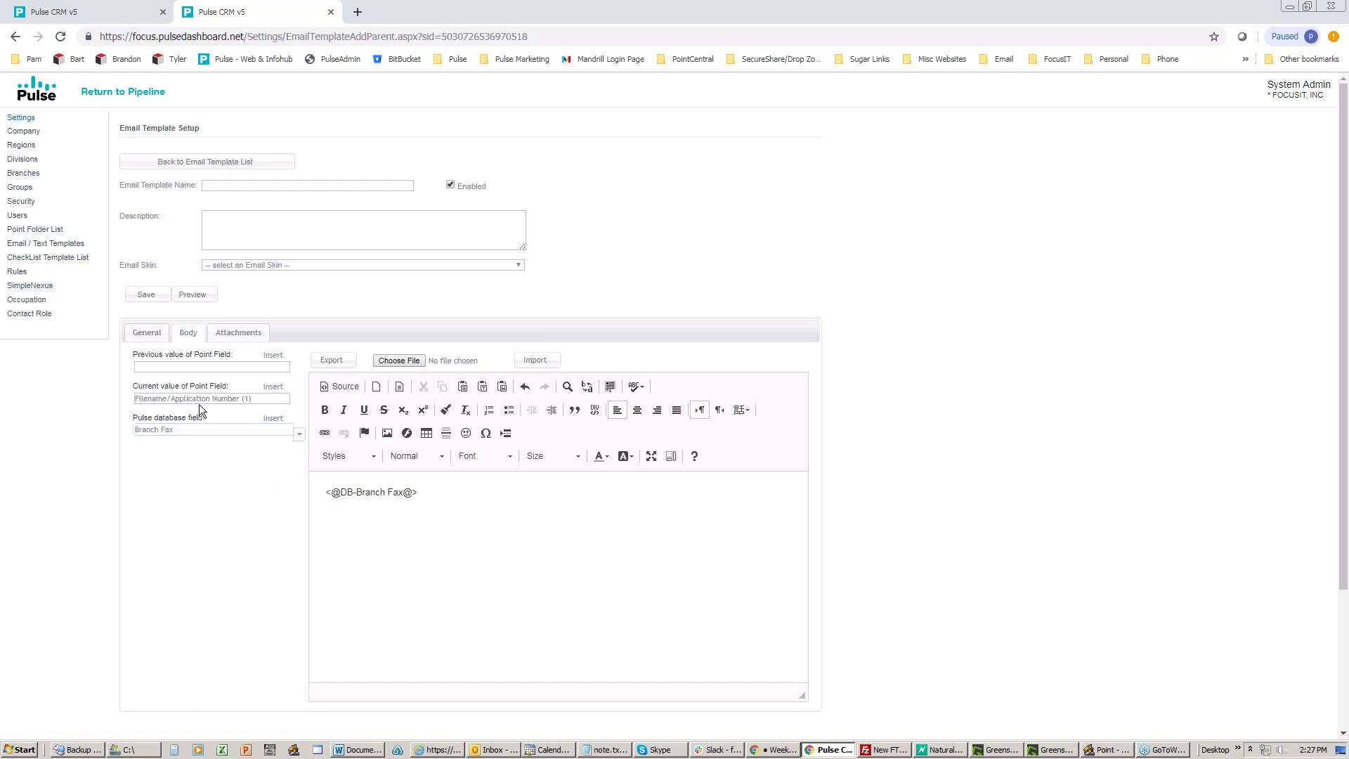
Step: Insert the Subject Property Address (31) Point field, select both merge tags, and return to the Company Skin
click(257, 399)
text(31)
click(196, 408)
click(270, 386)
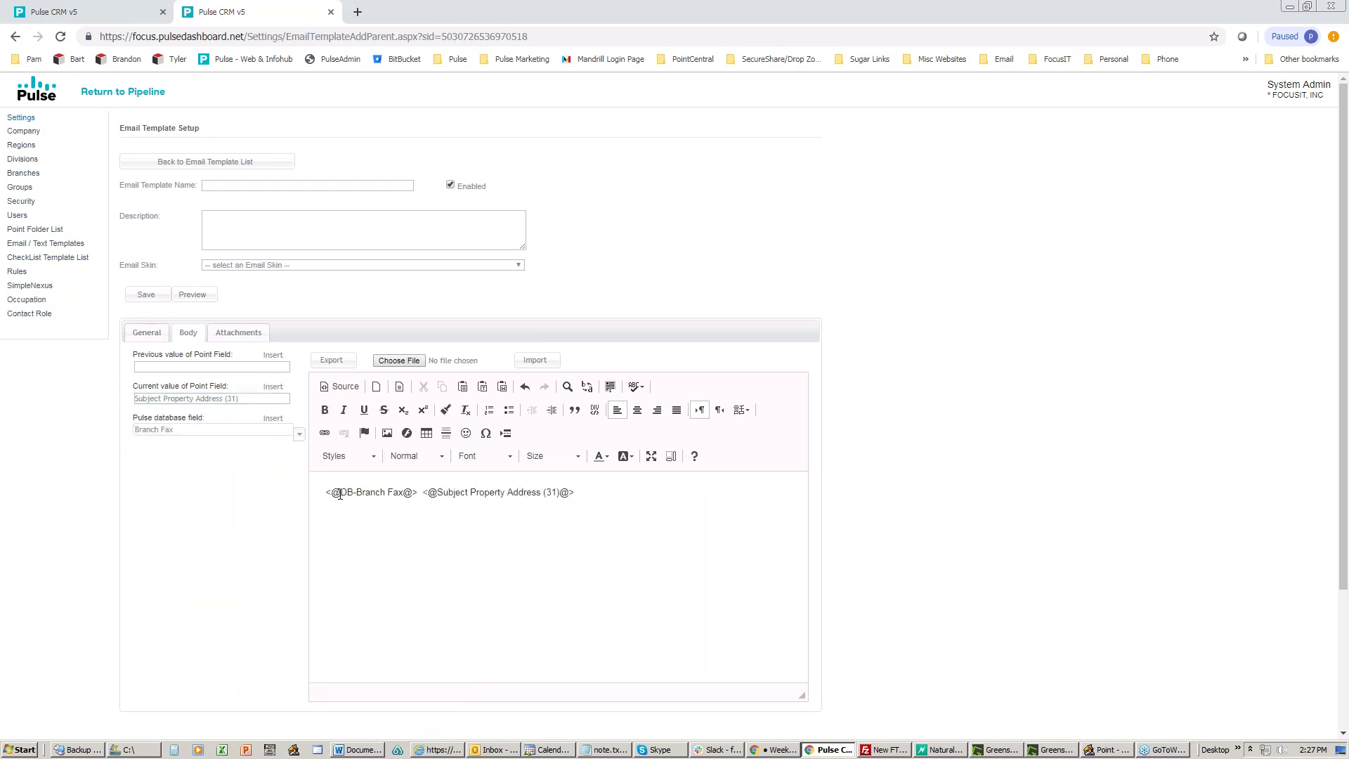
drag(576, 494, 324, 493)
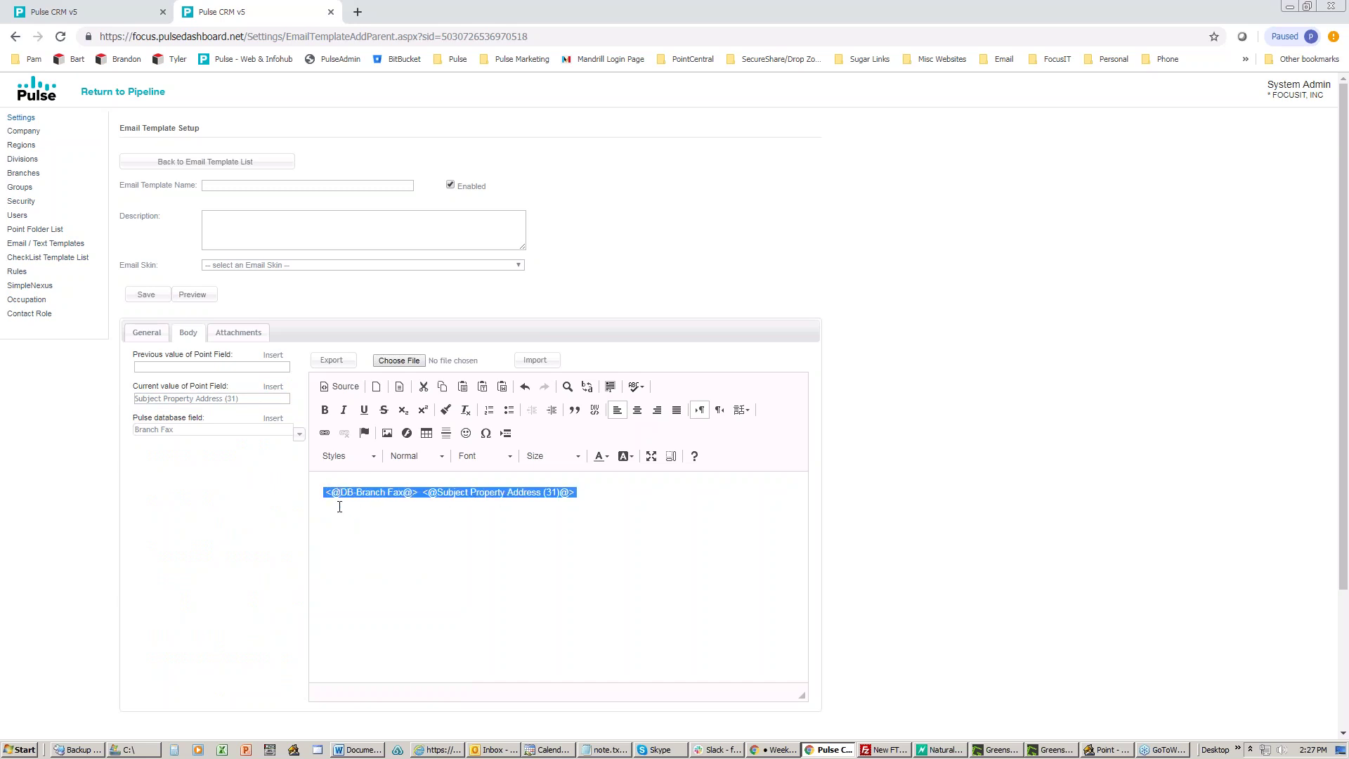
click(105, 14)
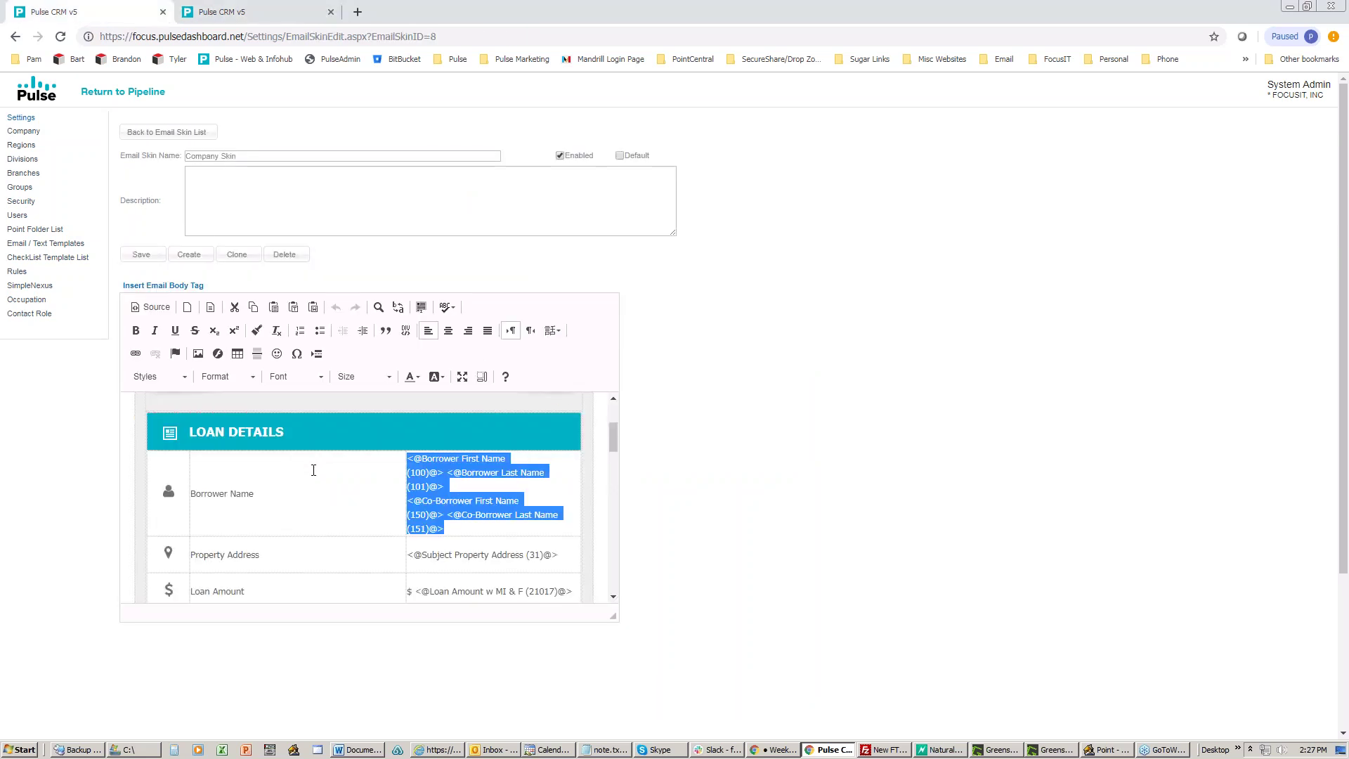
Step: Clear the Borrower Name cell selection in the Company Skin and return to the template
scroll(313, 470, down, 1)
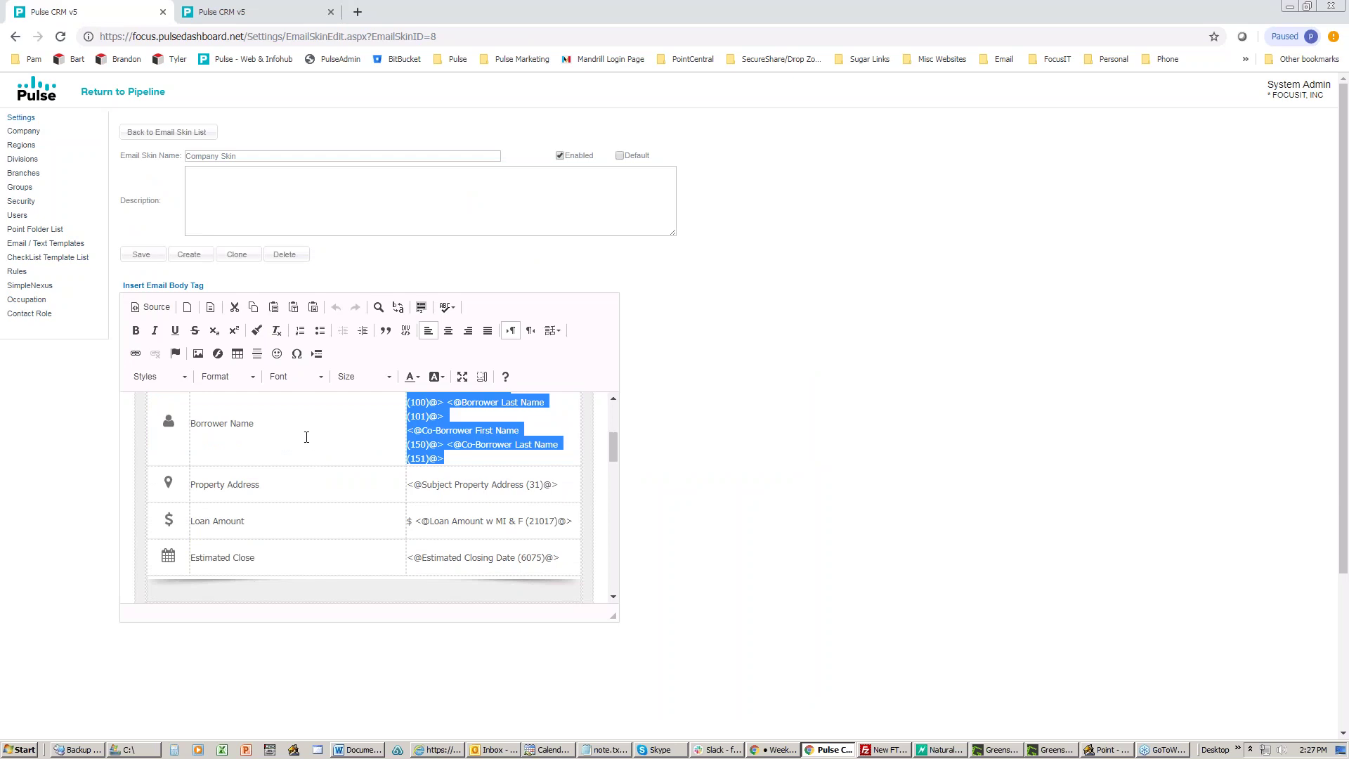
click(480, 457)
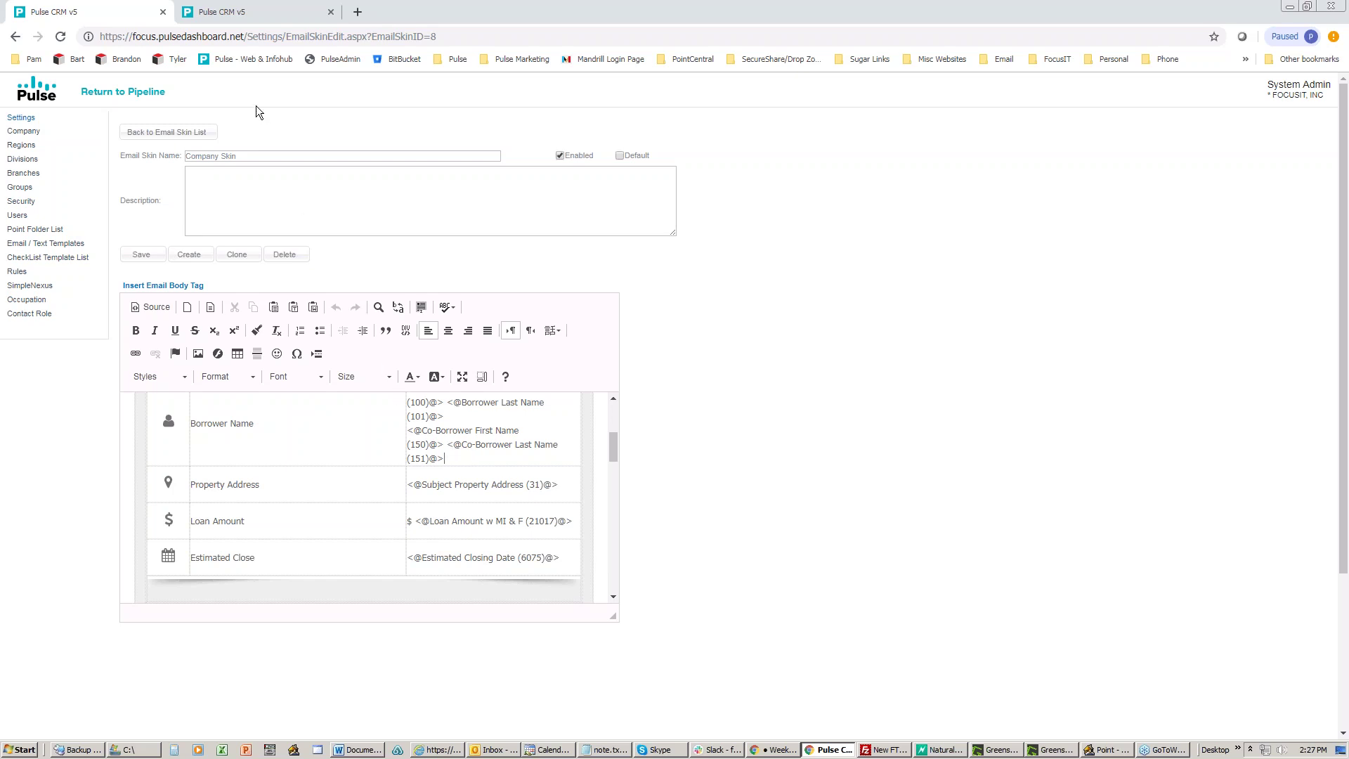
click(259, 13)
drag(424, 491, 324, 491)
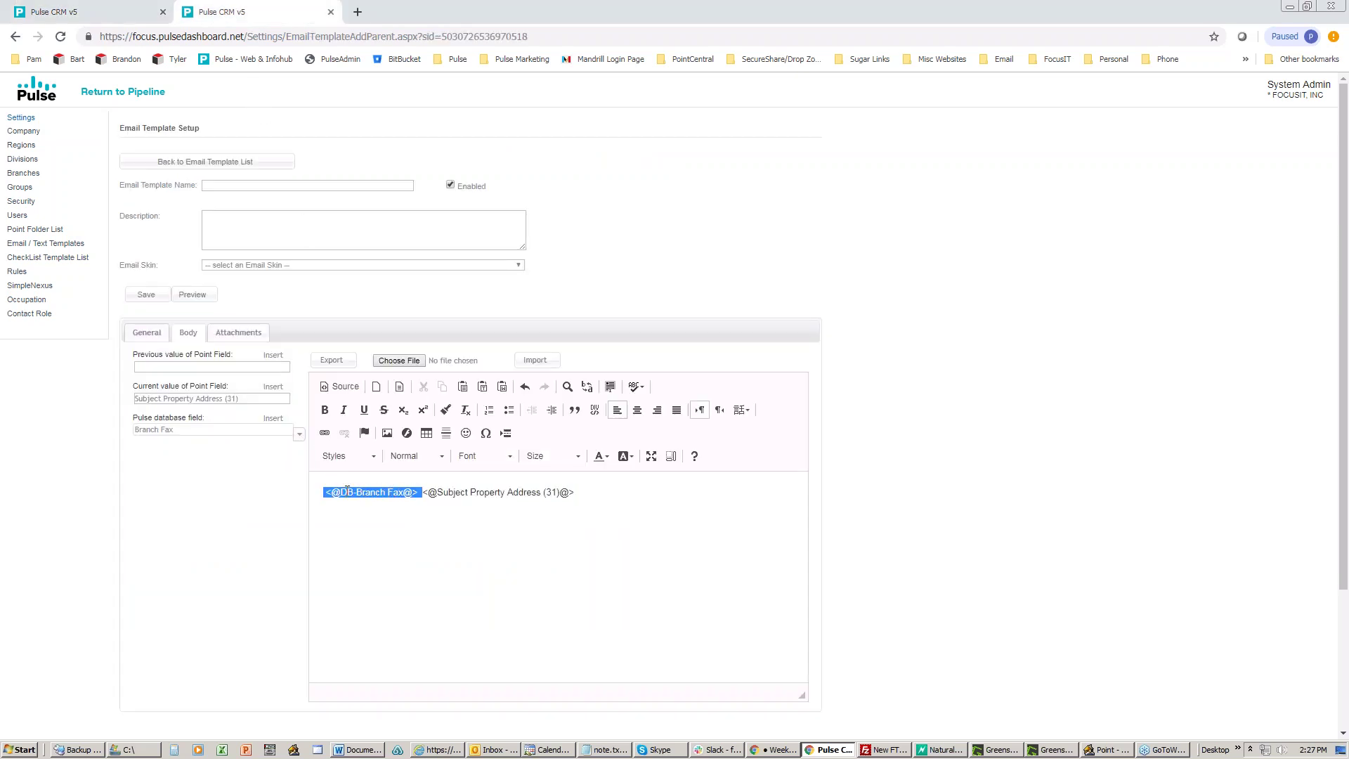
right_click(351, 494)
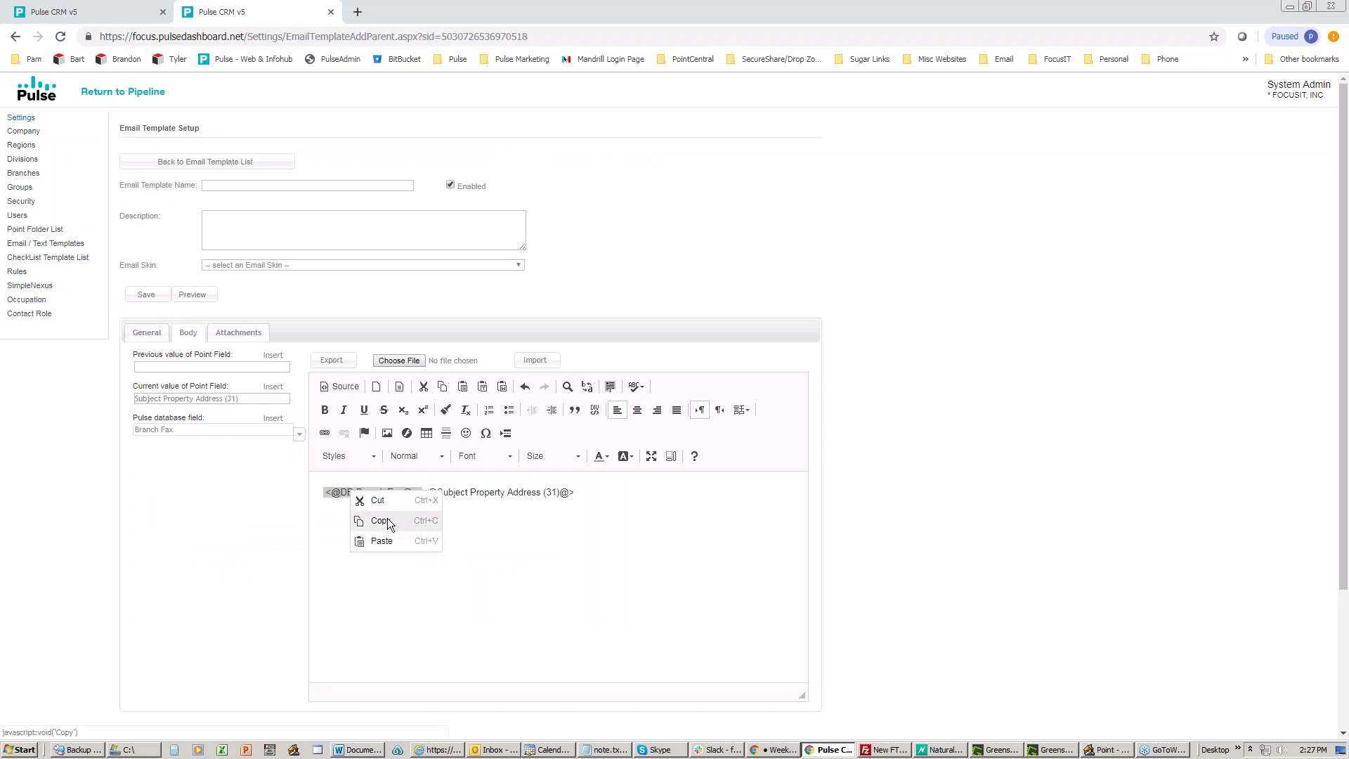
click(381, 521)
click(109, 11)
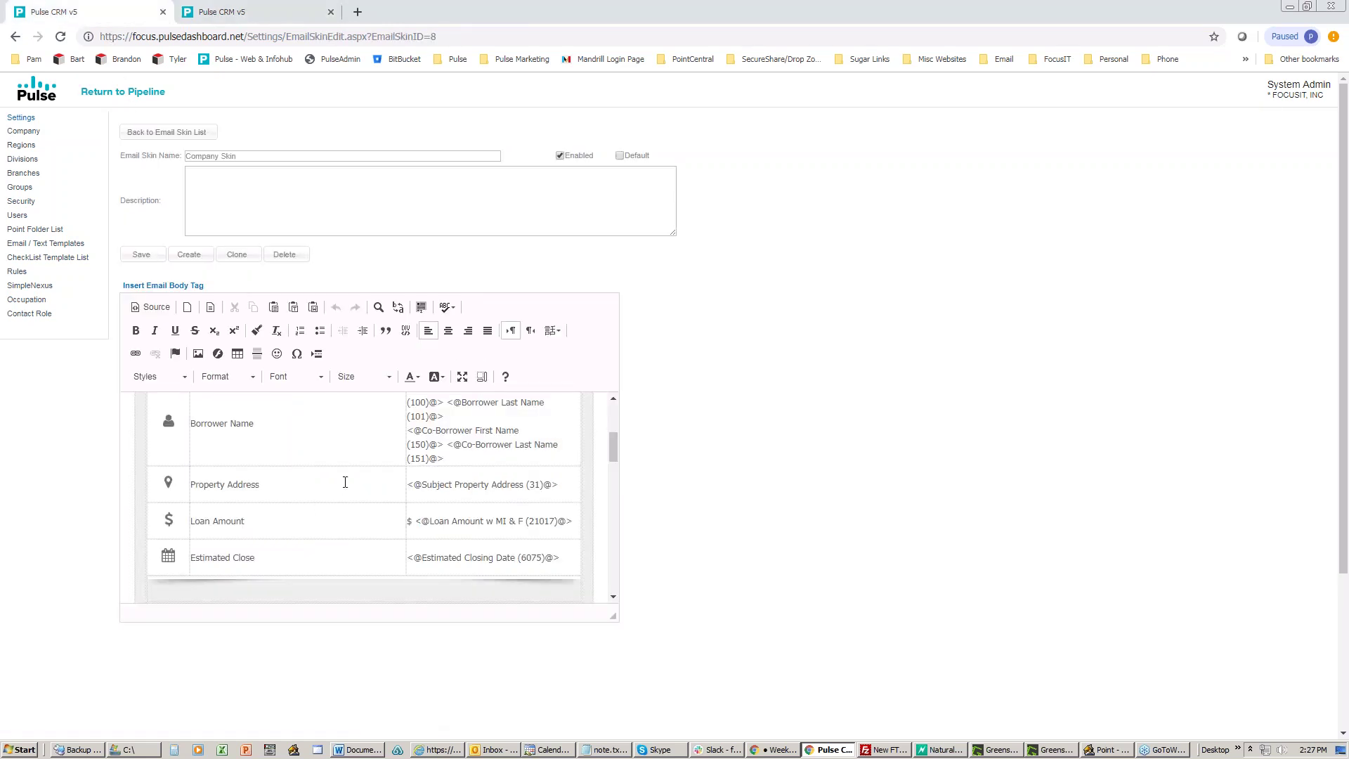
scroll(445, 487, up, 3)
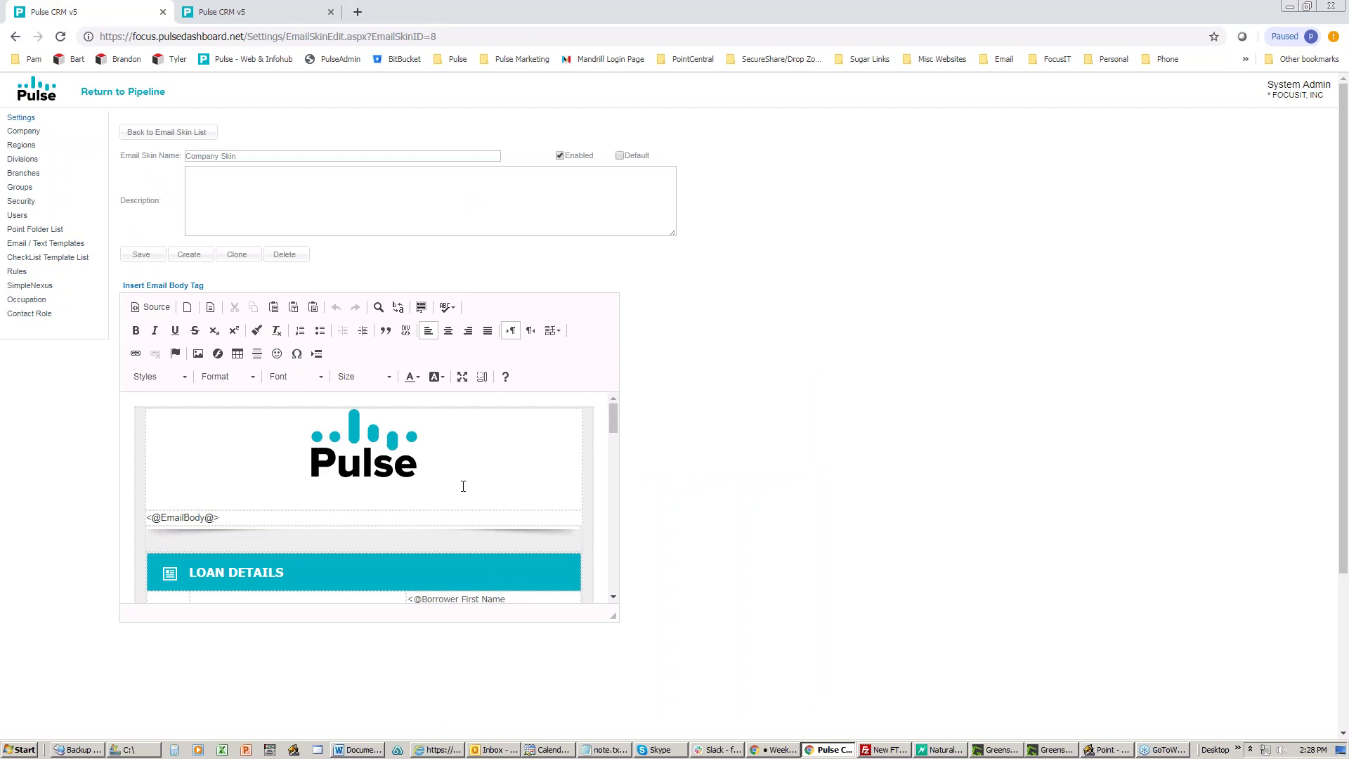
scroll(463, 487, down, 5)
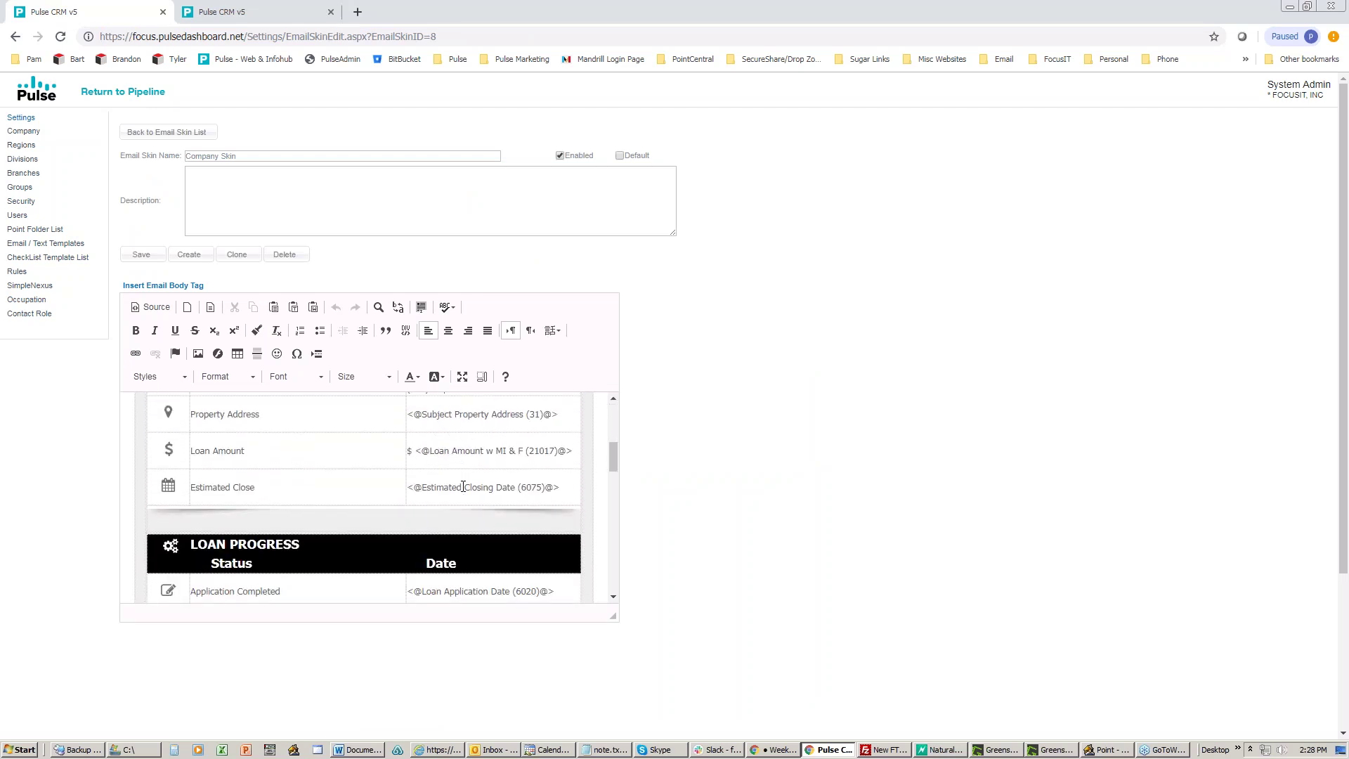
scroll(463, 487, down, 5)
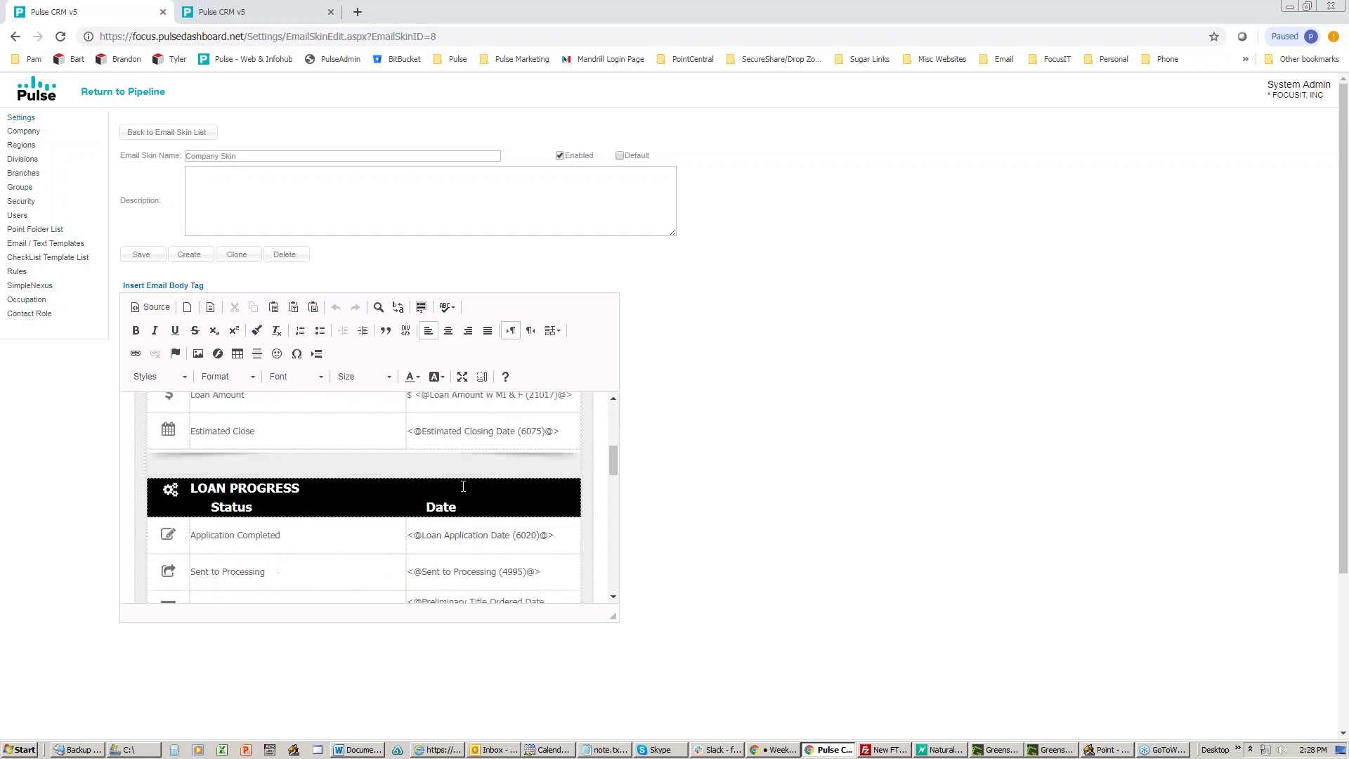
scroll(463, 487, down, 1)
scroll(463, 487, up, 3)
drag(305, 458, 192, 458)
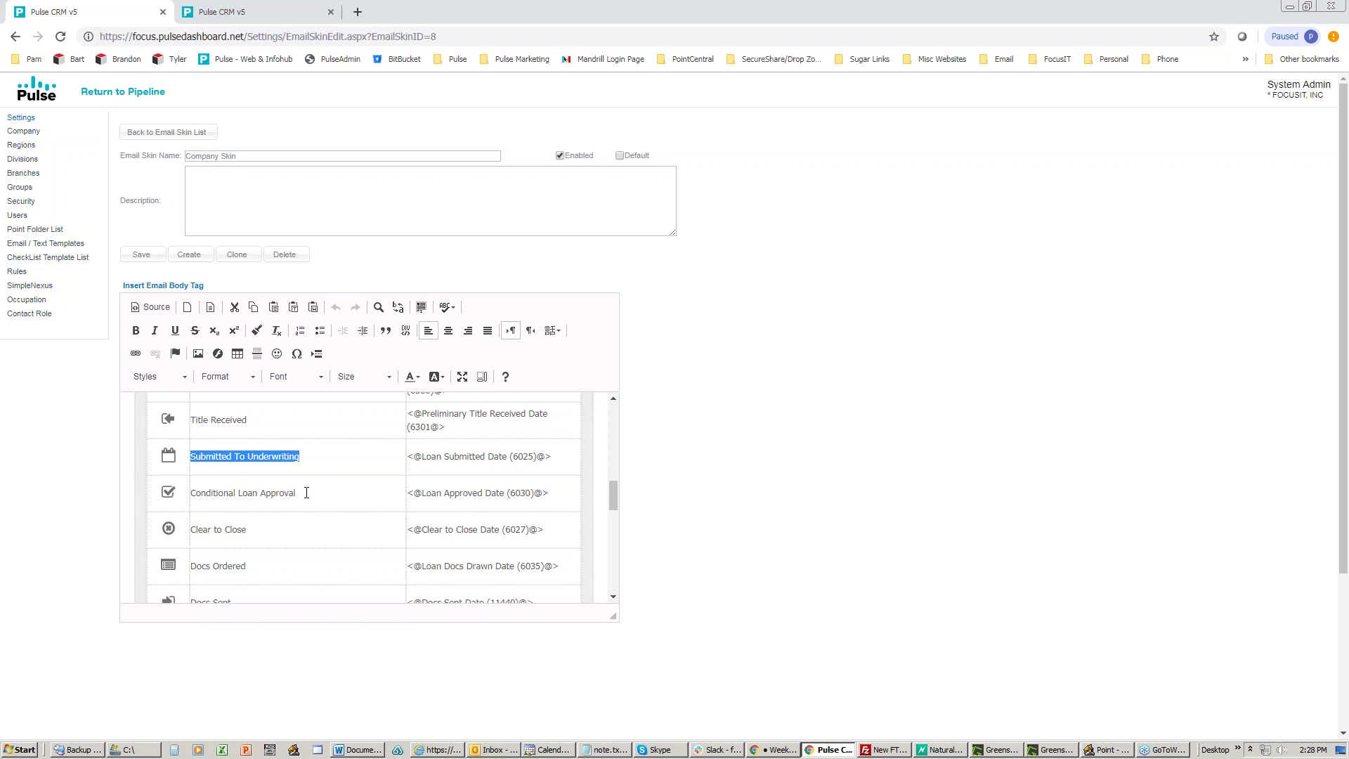
scroll(320, 495, down, 4)
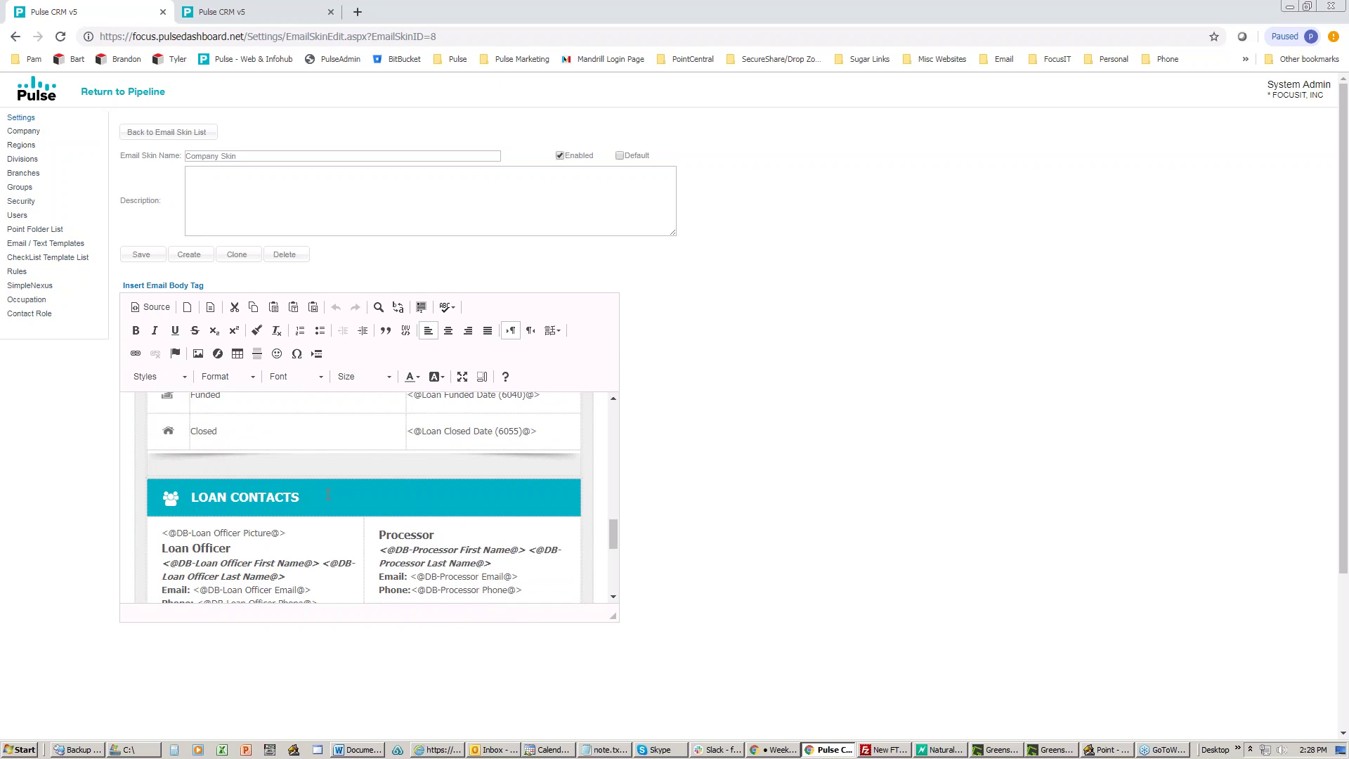
scroll(328, 495, down, 2)
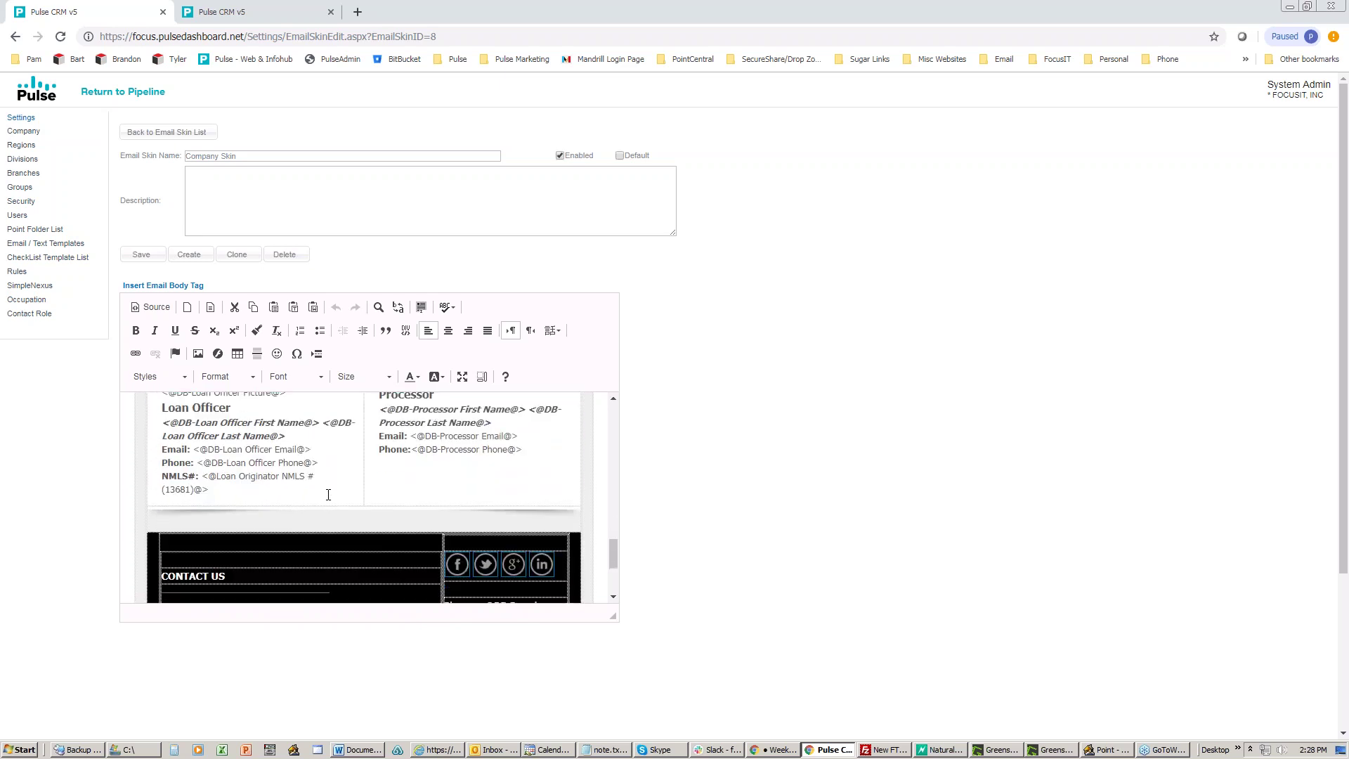
scroll(328, 495, up, 1)
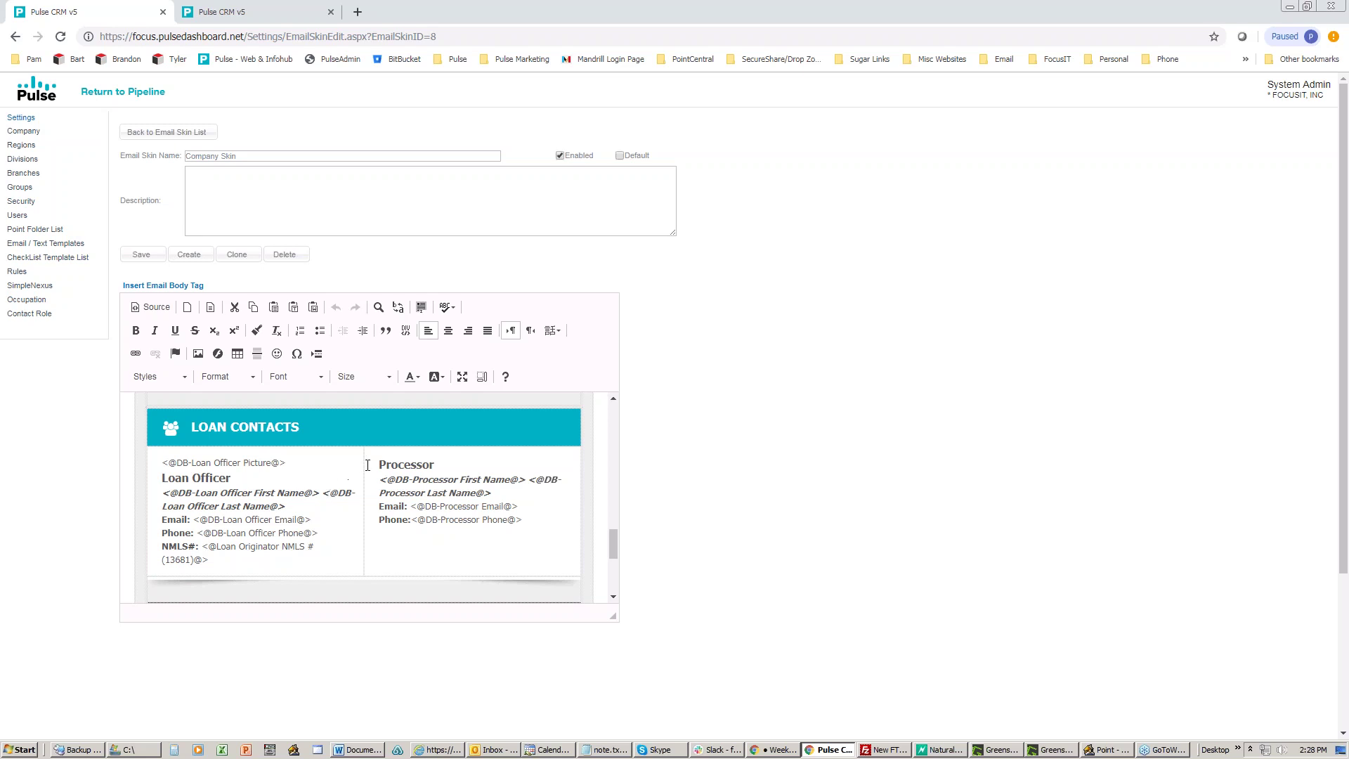
Step: Select the Processor contact block and footer social media icons, then clear the selection
drag(380, 467, 534, 517)
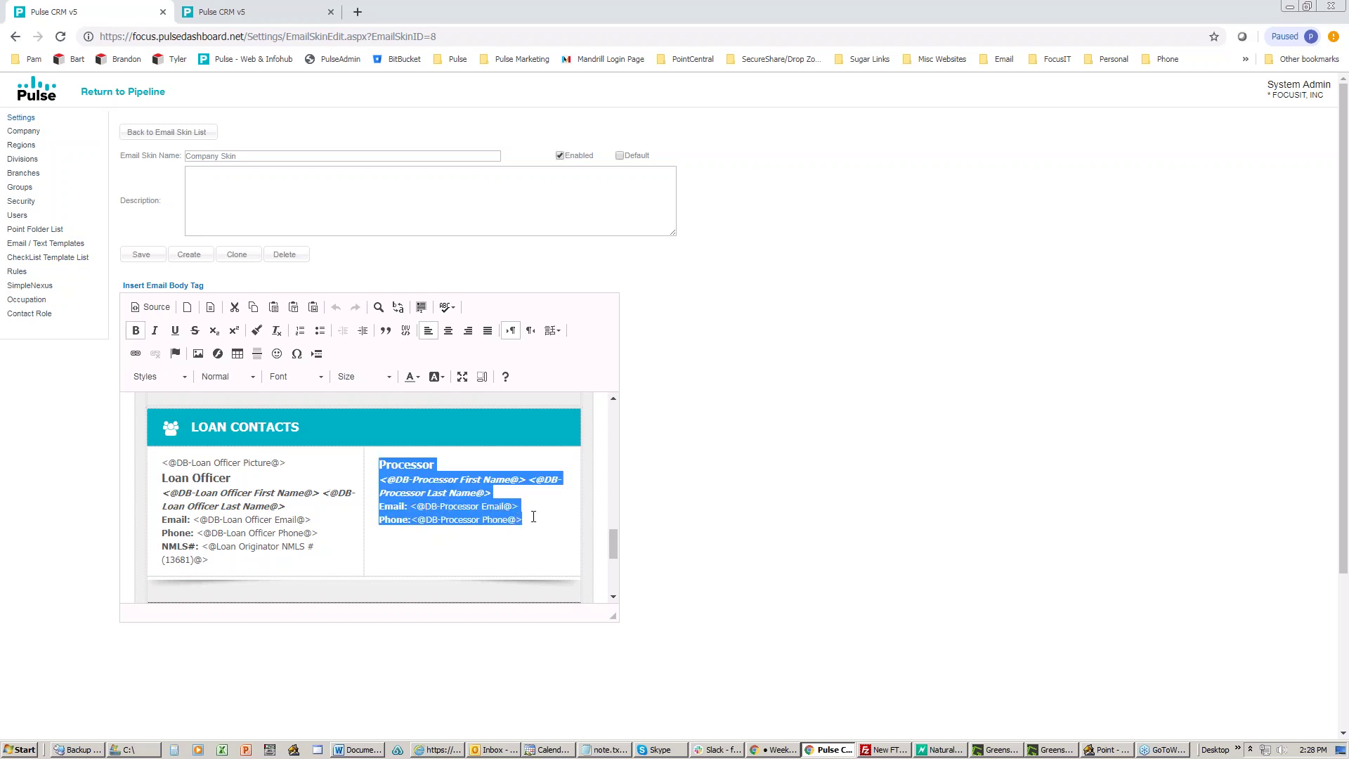
drag(533, 517, 378, 468)
scroll(393, 484, down, 5)
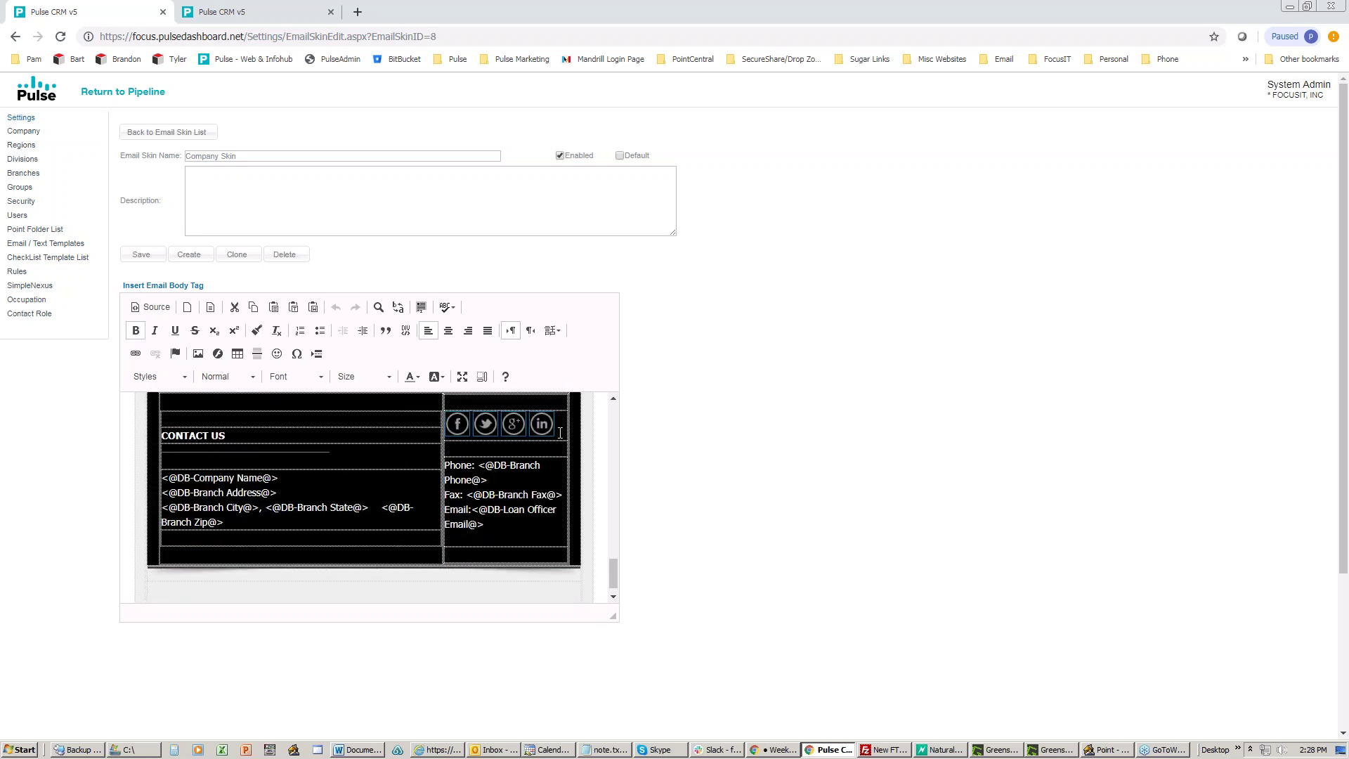
drag(560, 432, 471, 426)
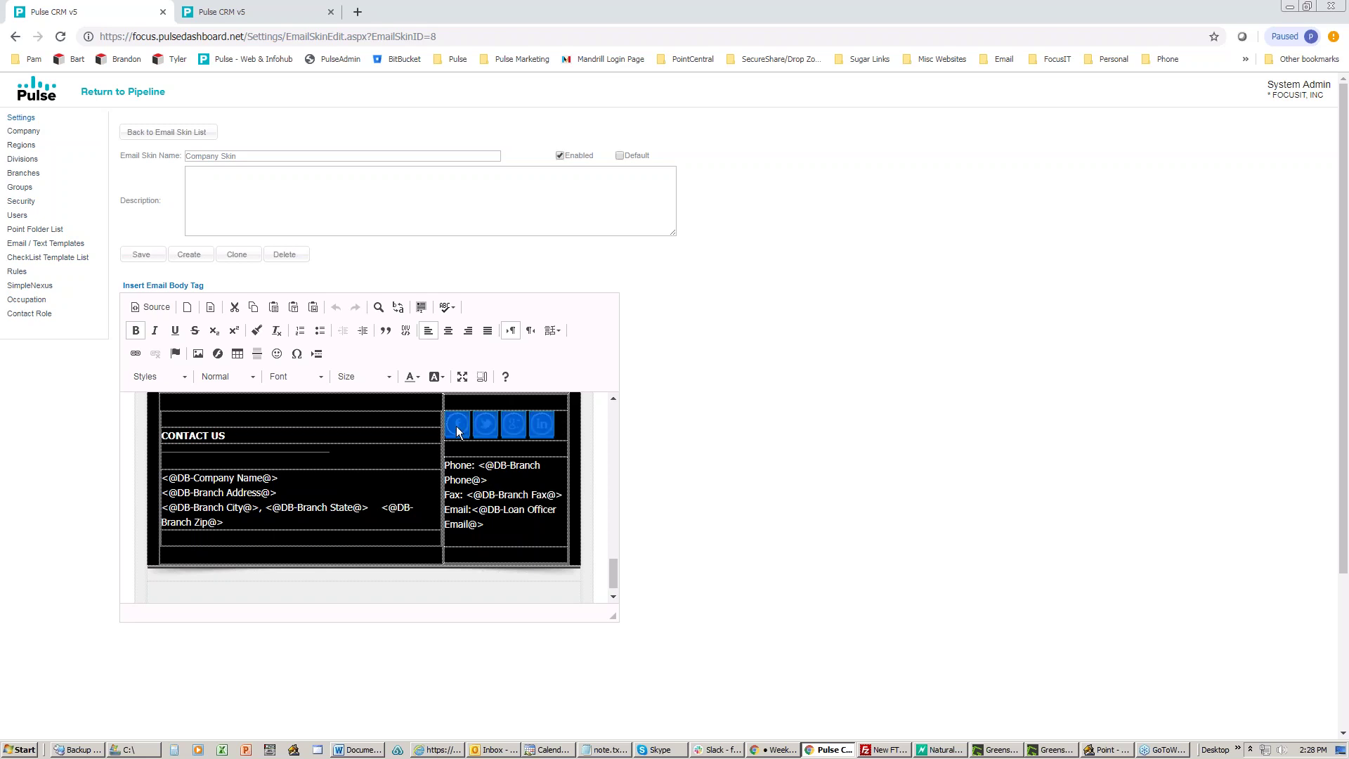
click(475, 460)
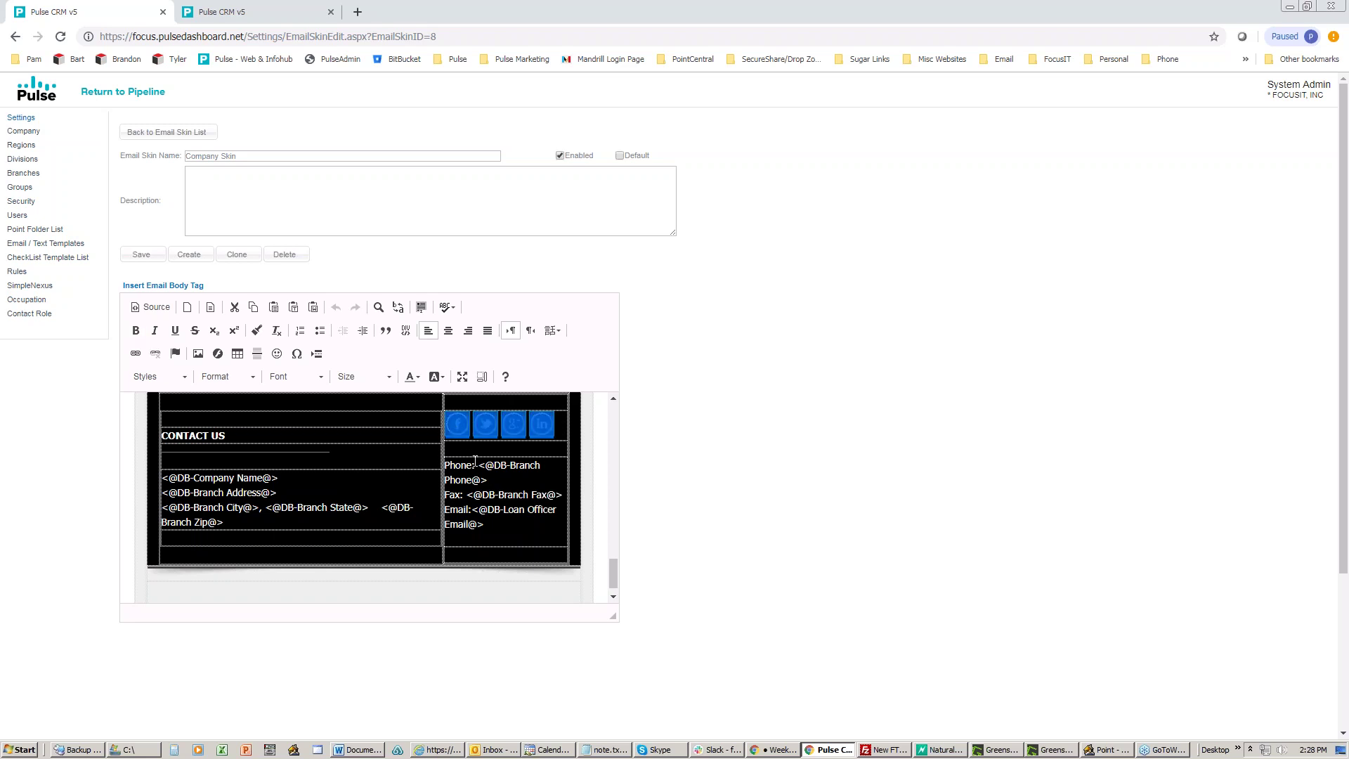
click(464, 423)
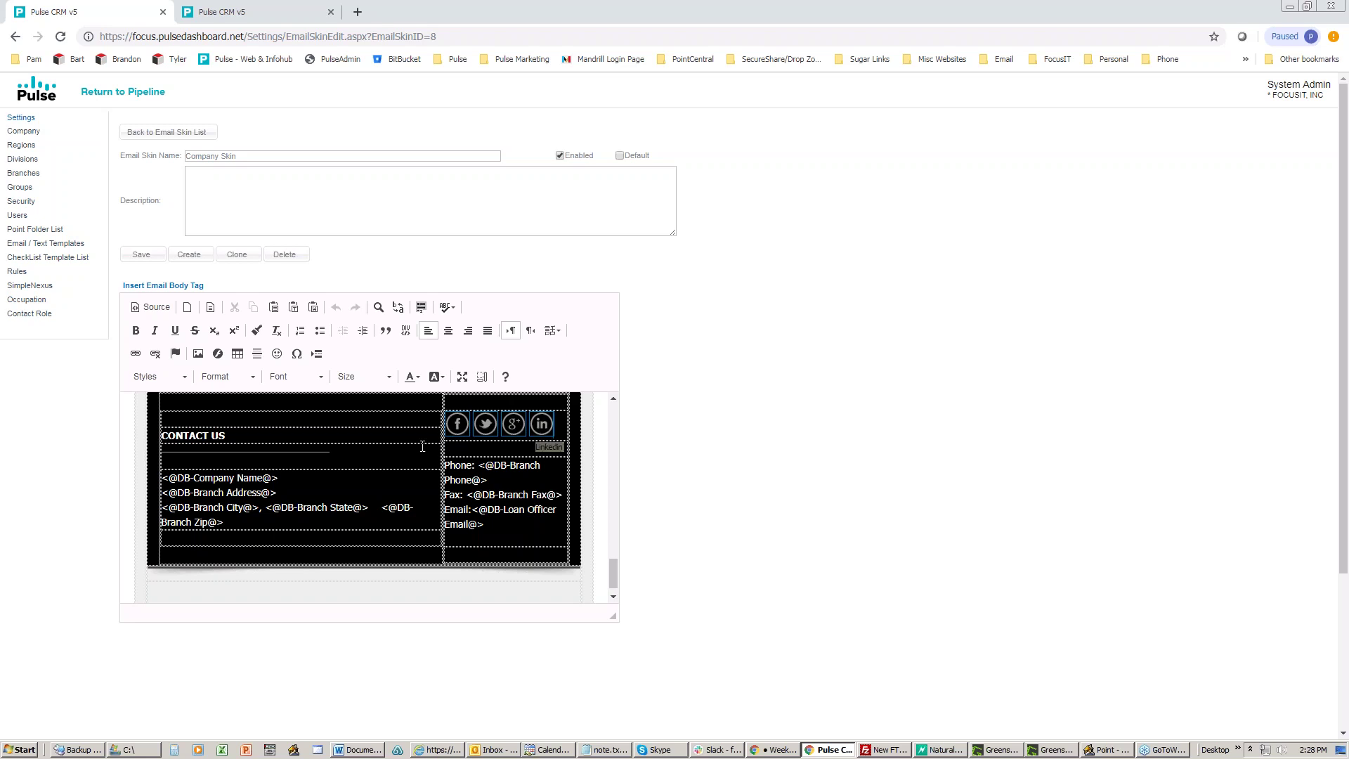
Step: Scroll the Company Skin editor to the top and return to the Email Skins list
scroll(365, 450, up, 5)
scroll(365, 450, up, 5)
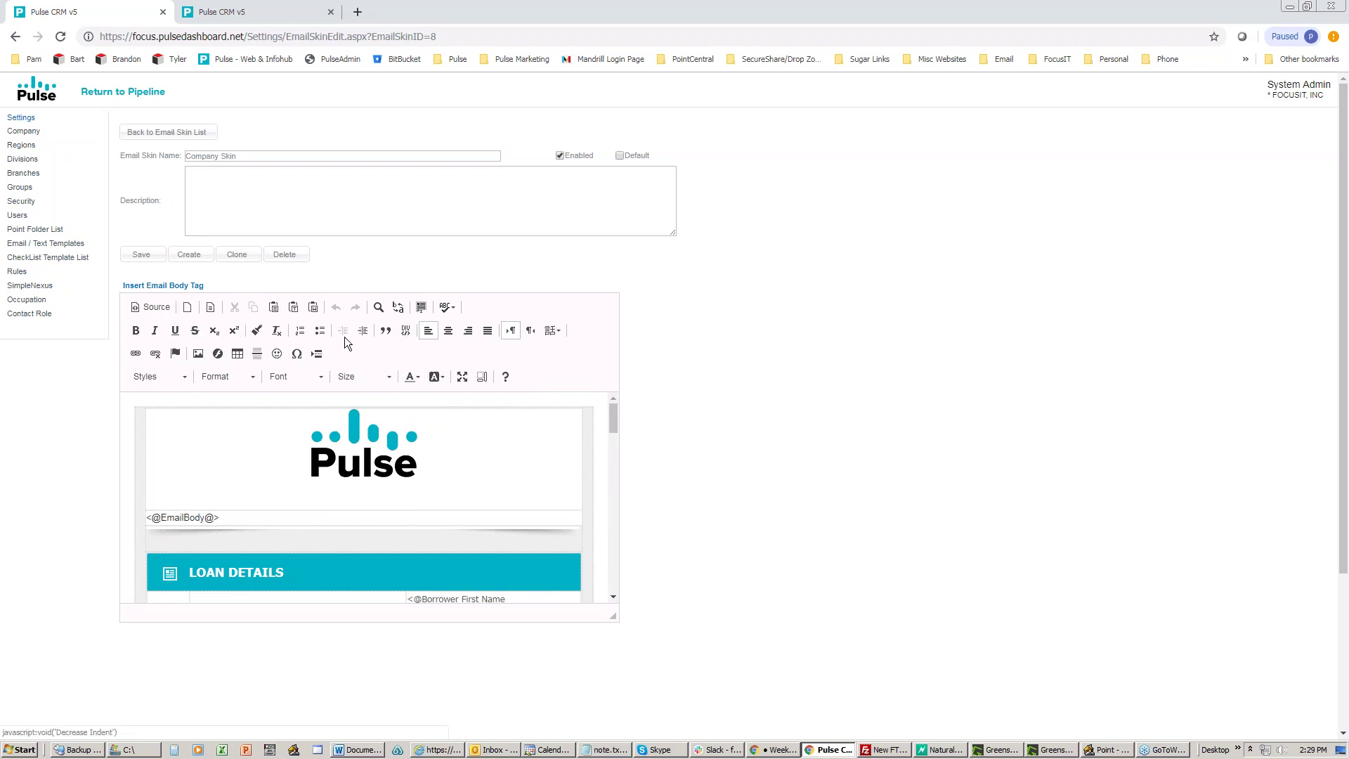
click(167, 134)
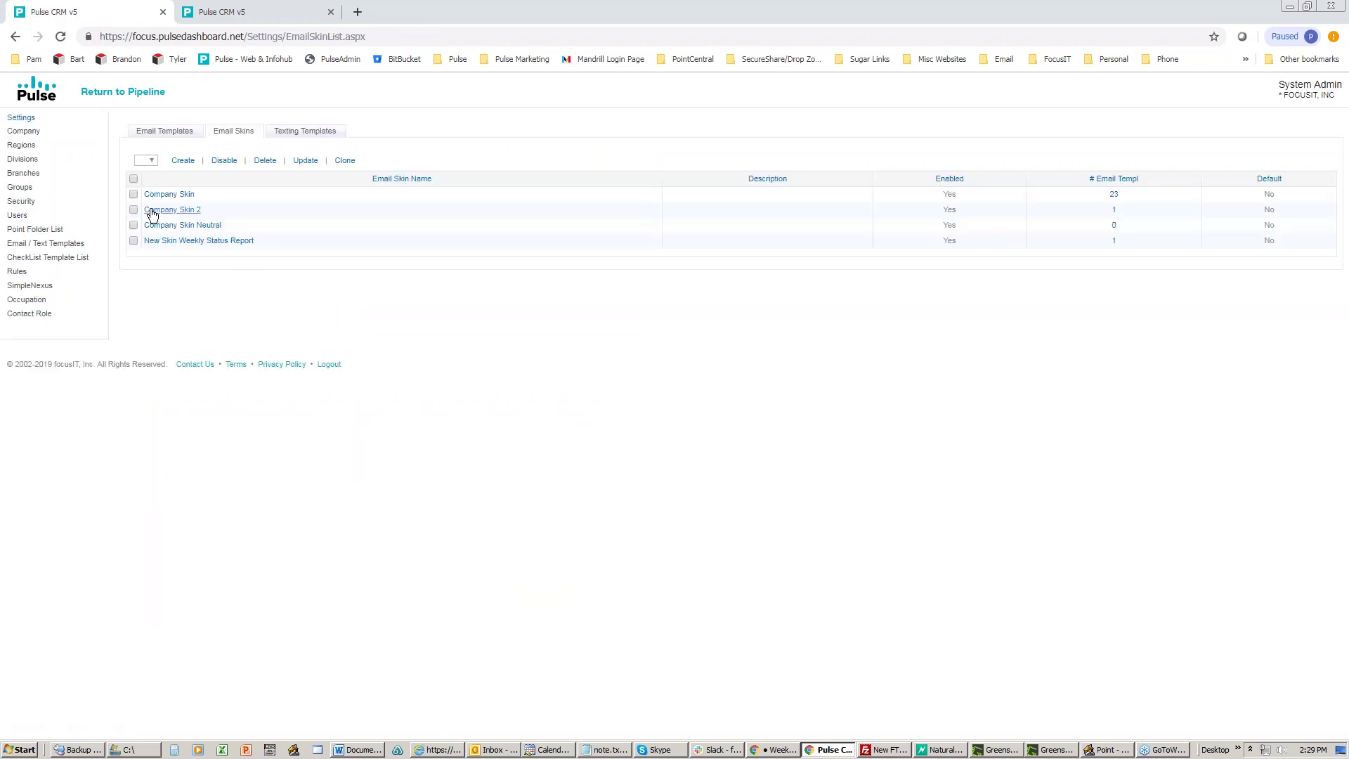
click(153, 210)
click(518, 463)
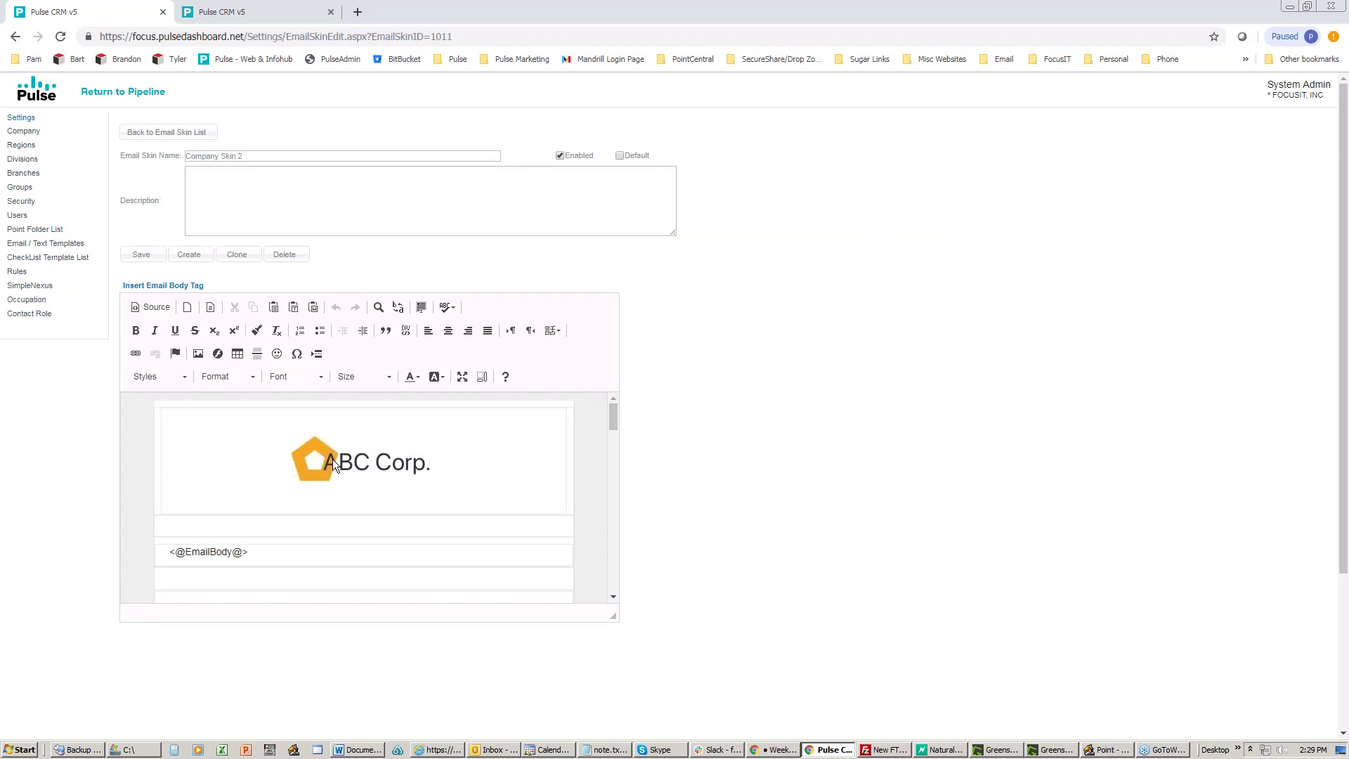
scroll(475, 457, down, 1)
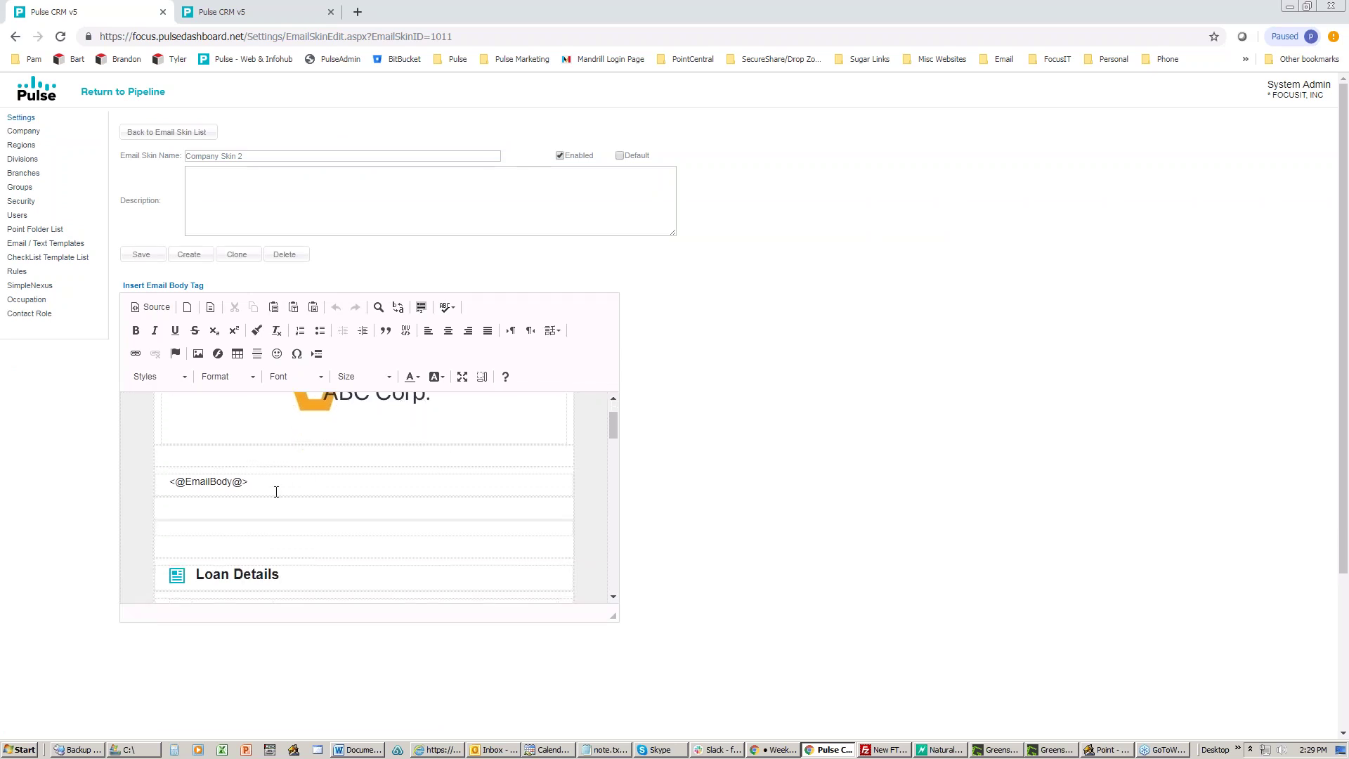
scroll(393, 479, down, 2)
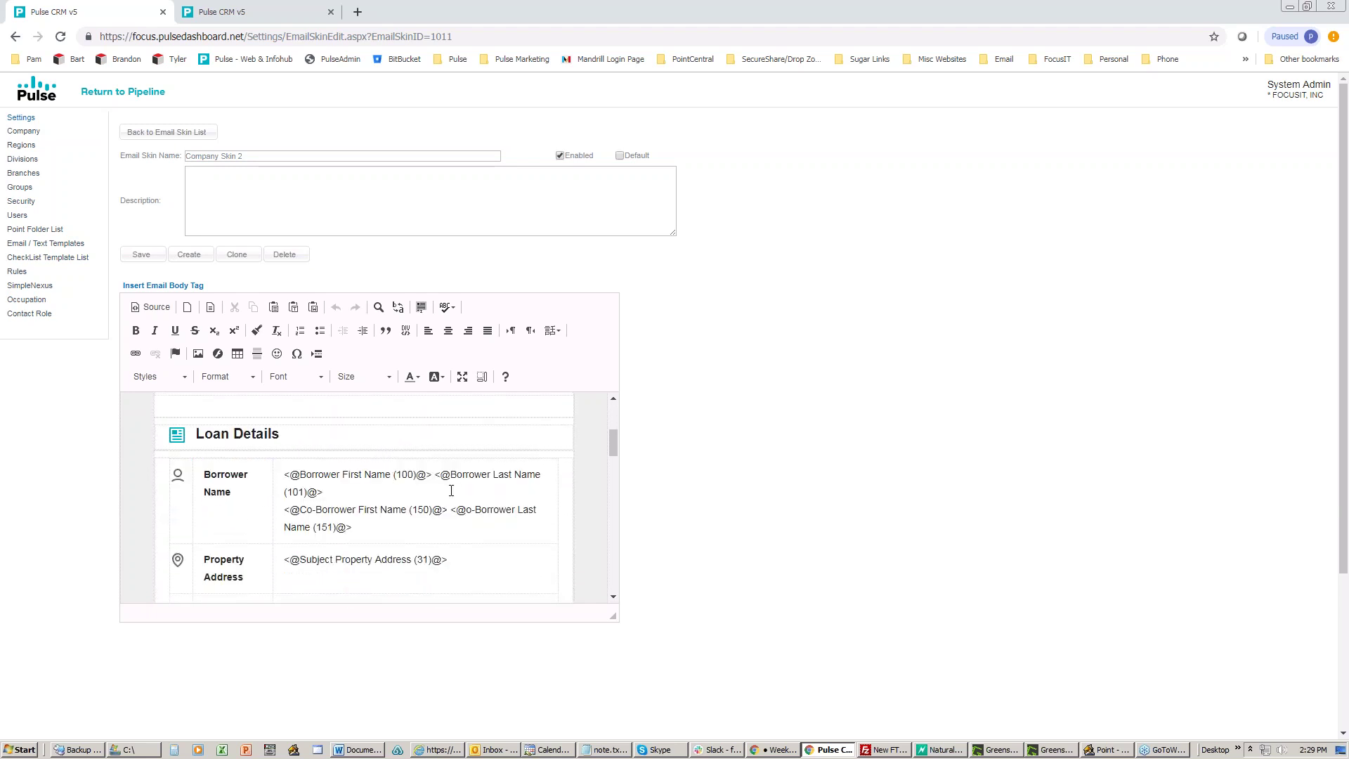
scroll(452, 490, down, 6)
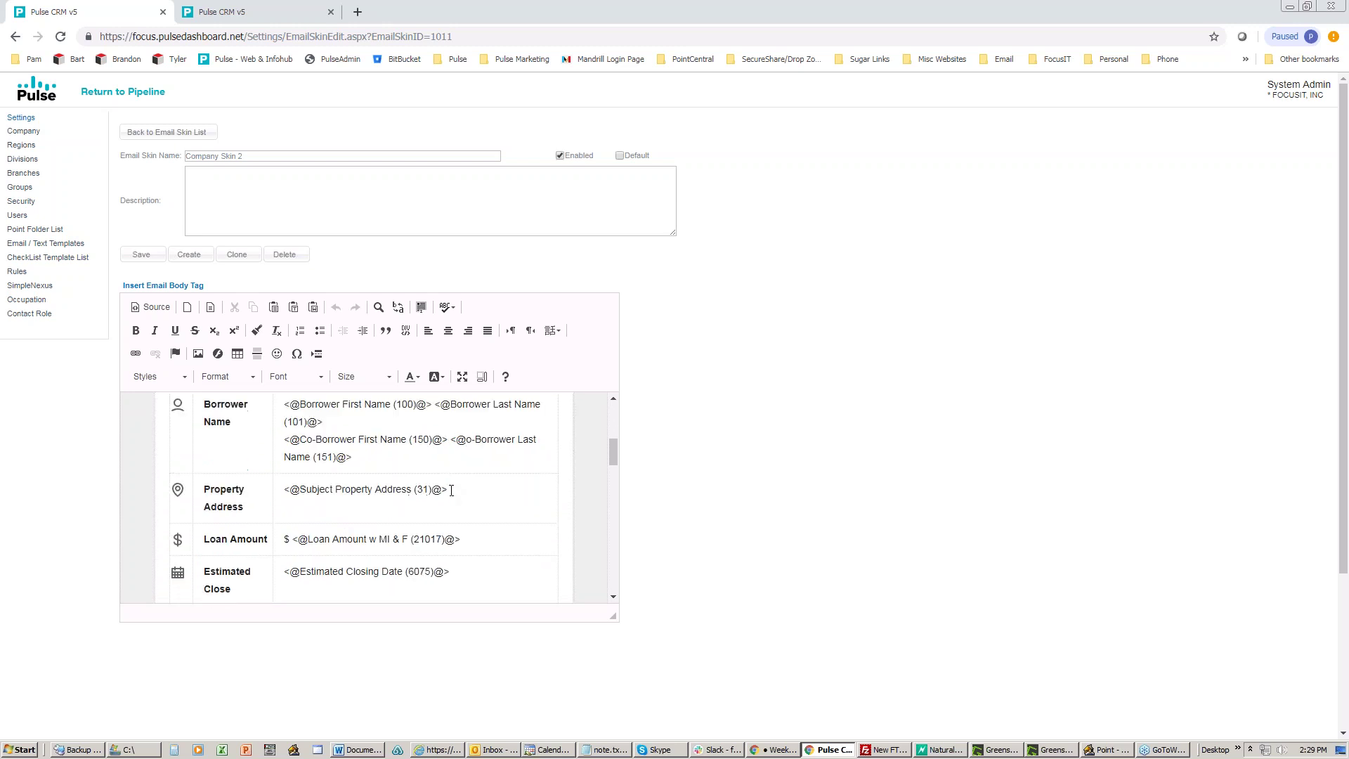
scroll(452, 490, down, 8)
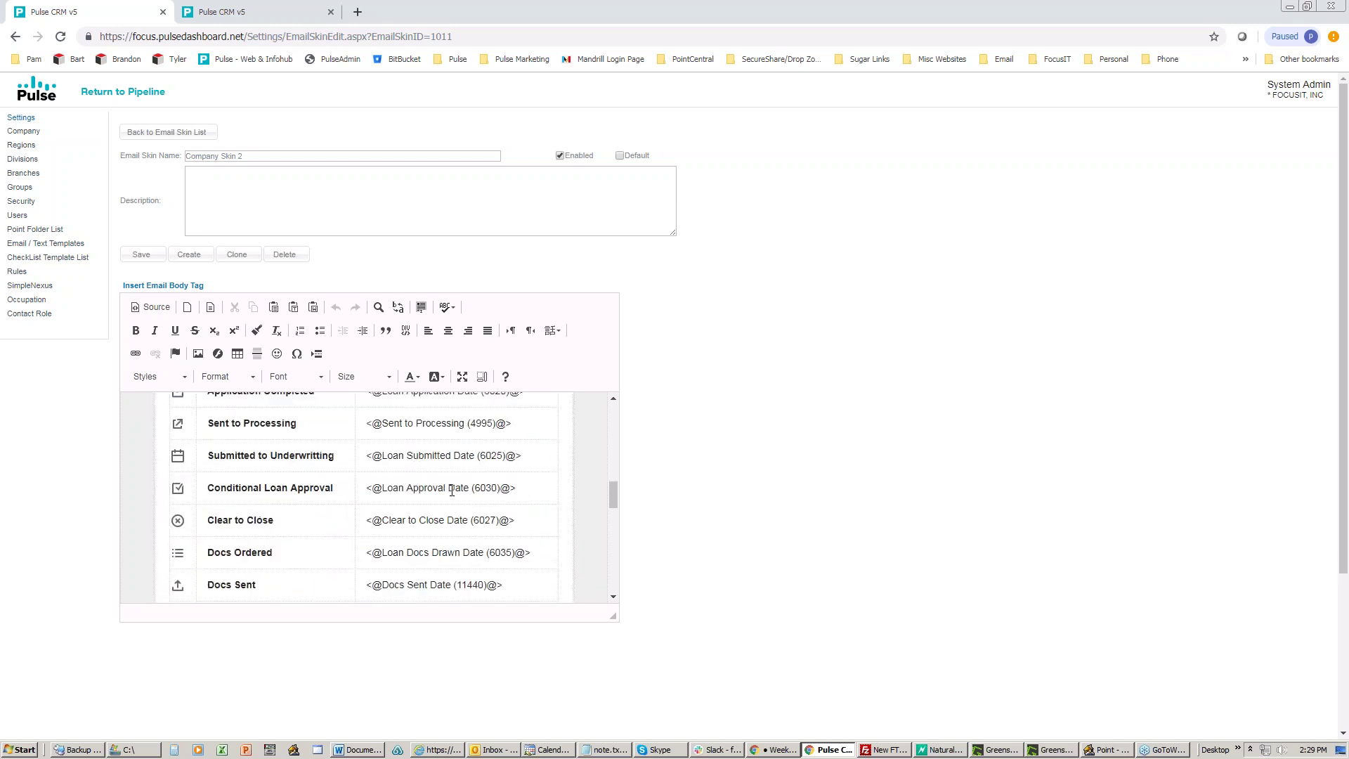
scroll(452, 490, down, 6)
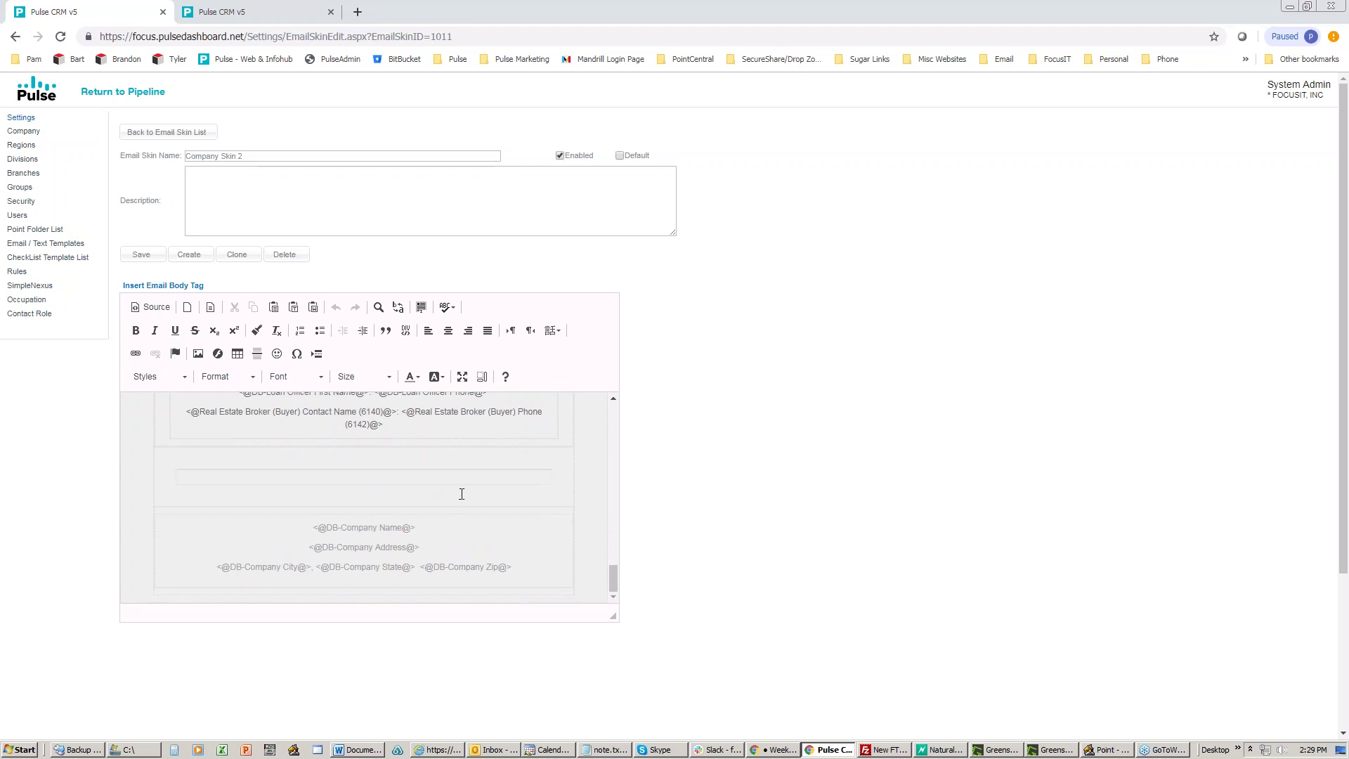
scroll(462, 494, up, 1)
scroll(462, 495, down, 1)
scroll(462, 494, up, 10)
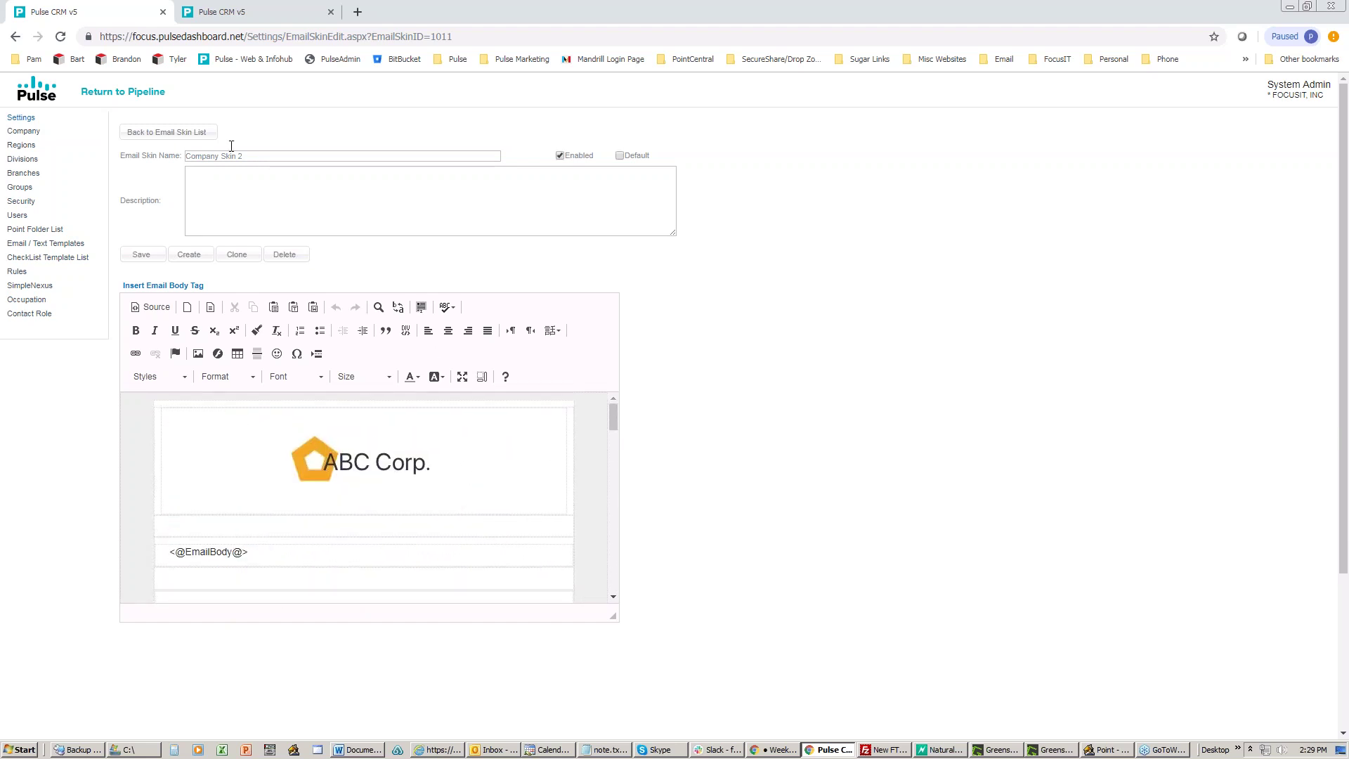
click(147, 127)
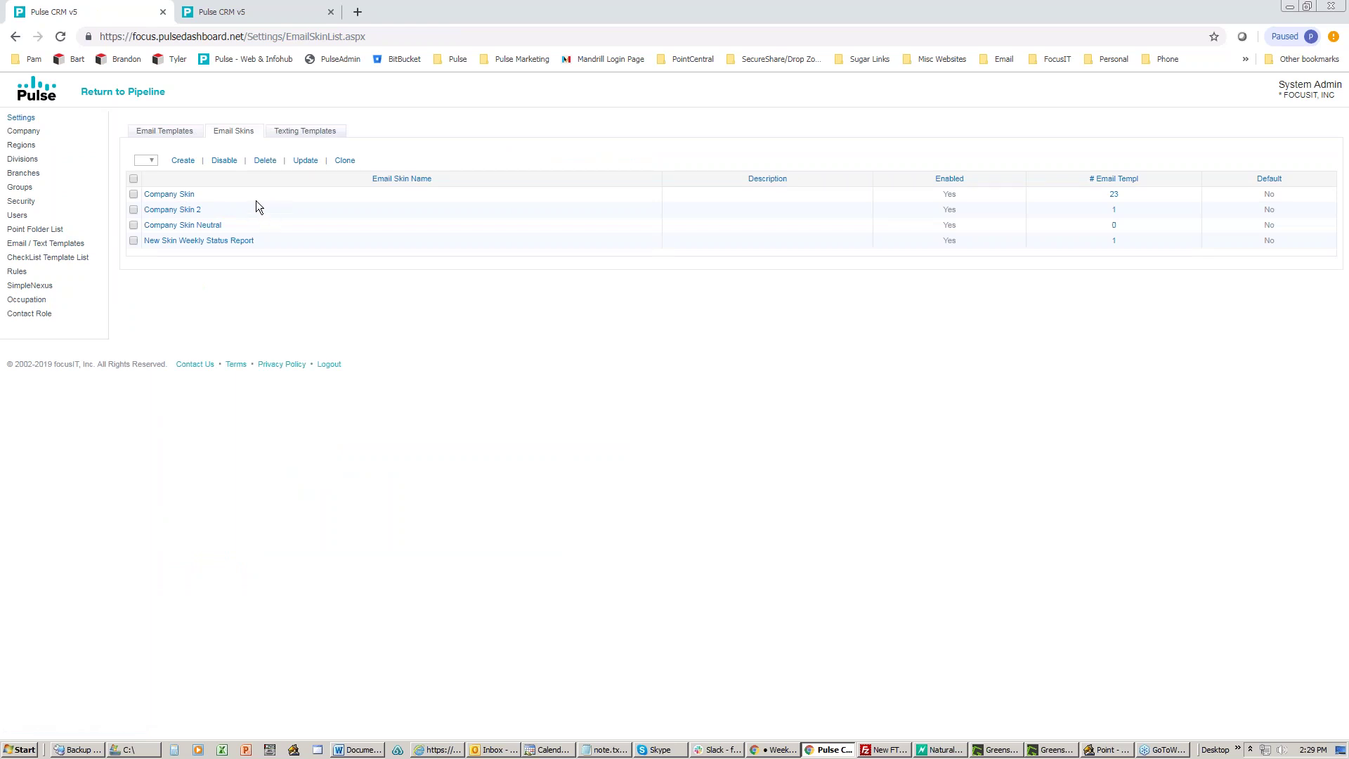
click(166, 226)
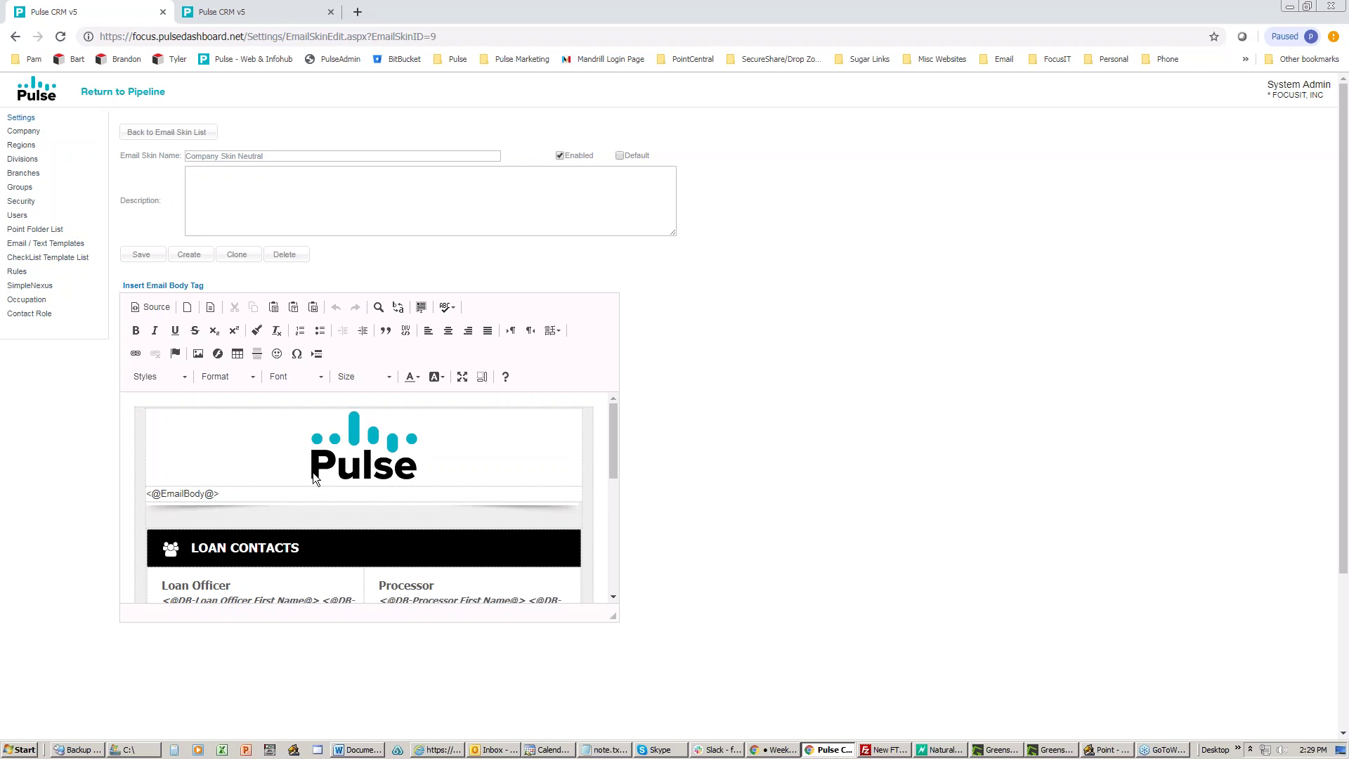
drag(248, 495, 146, 495)
scroll(271, 443, down, 2)
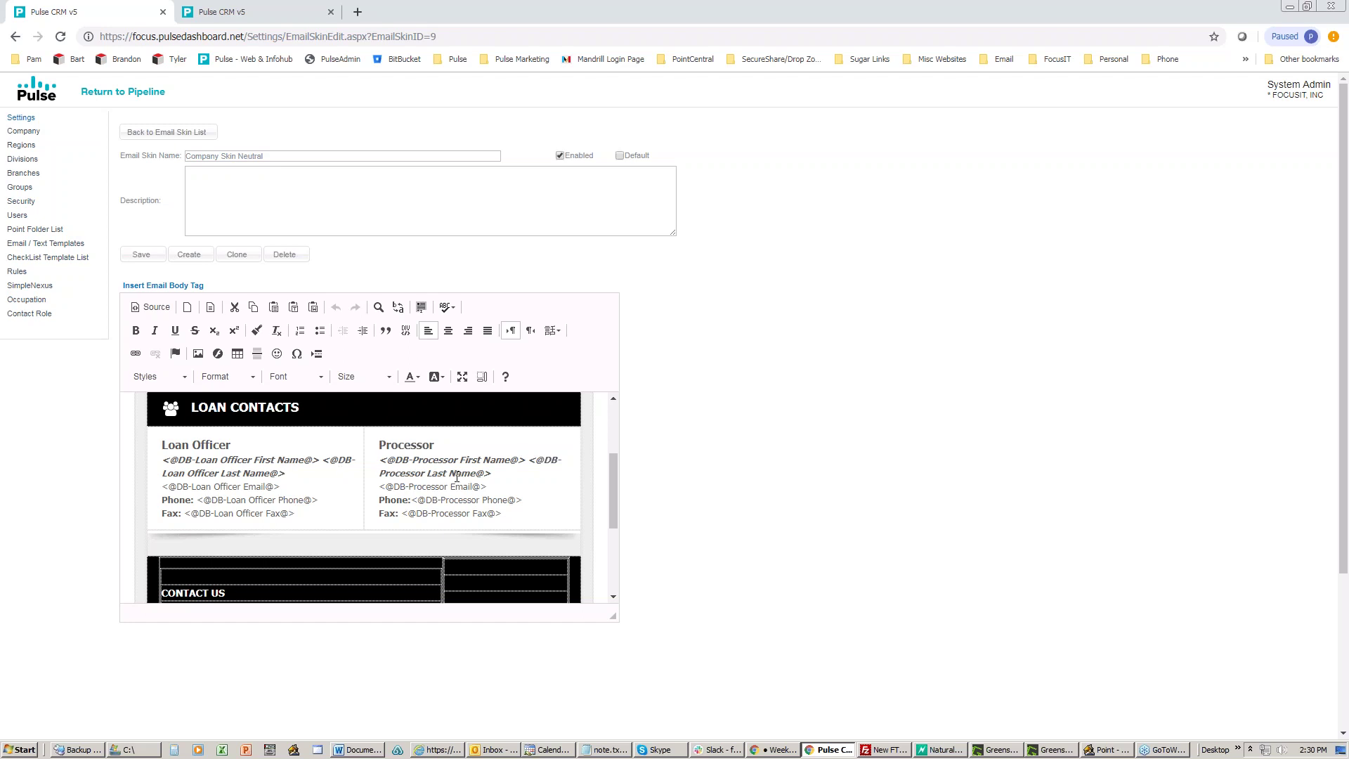
scroll(457, 477, down, 2)
scroll(422, 480, up, 3)
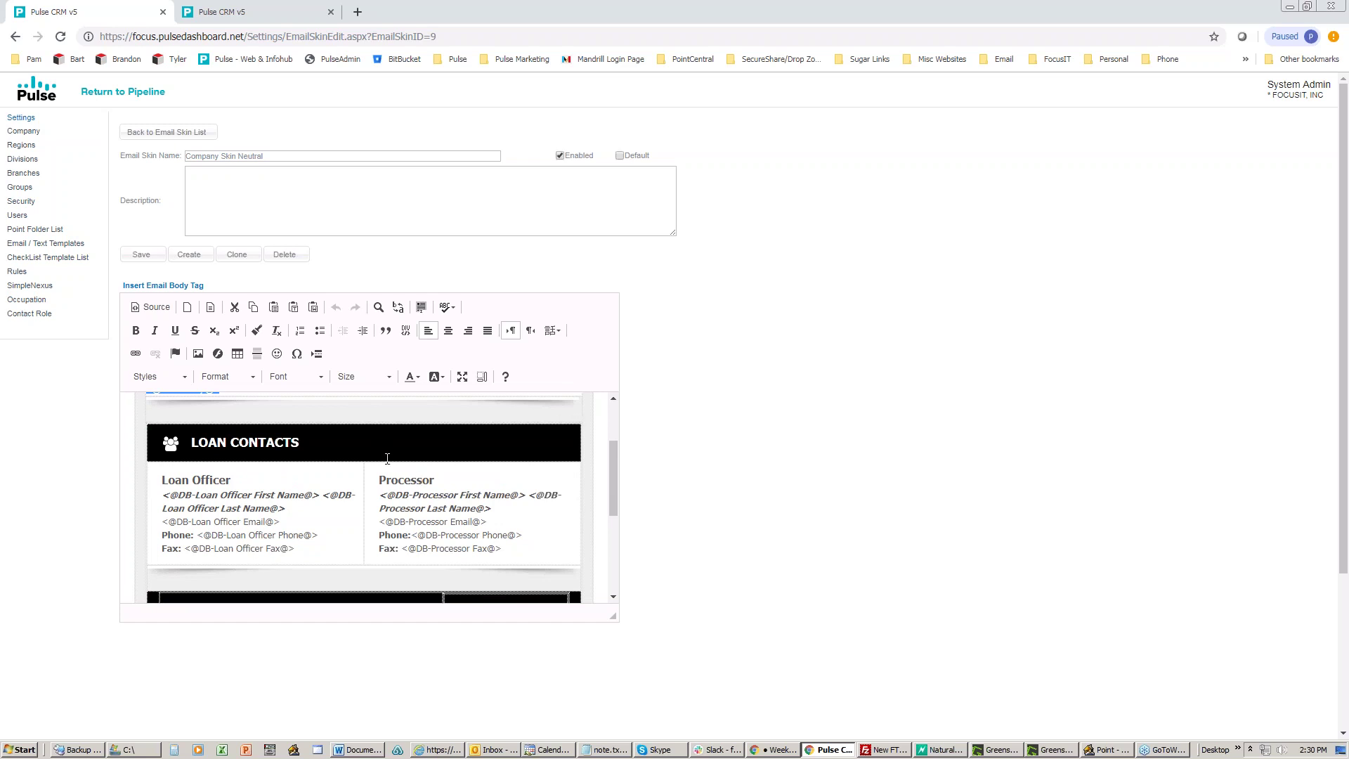
scroll(386, 472, down, 2)
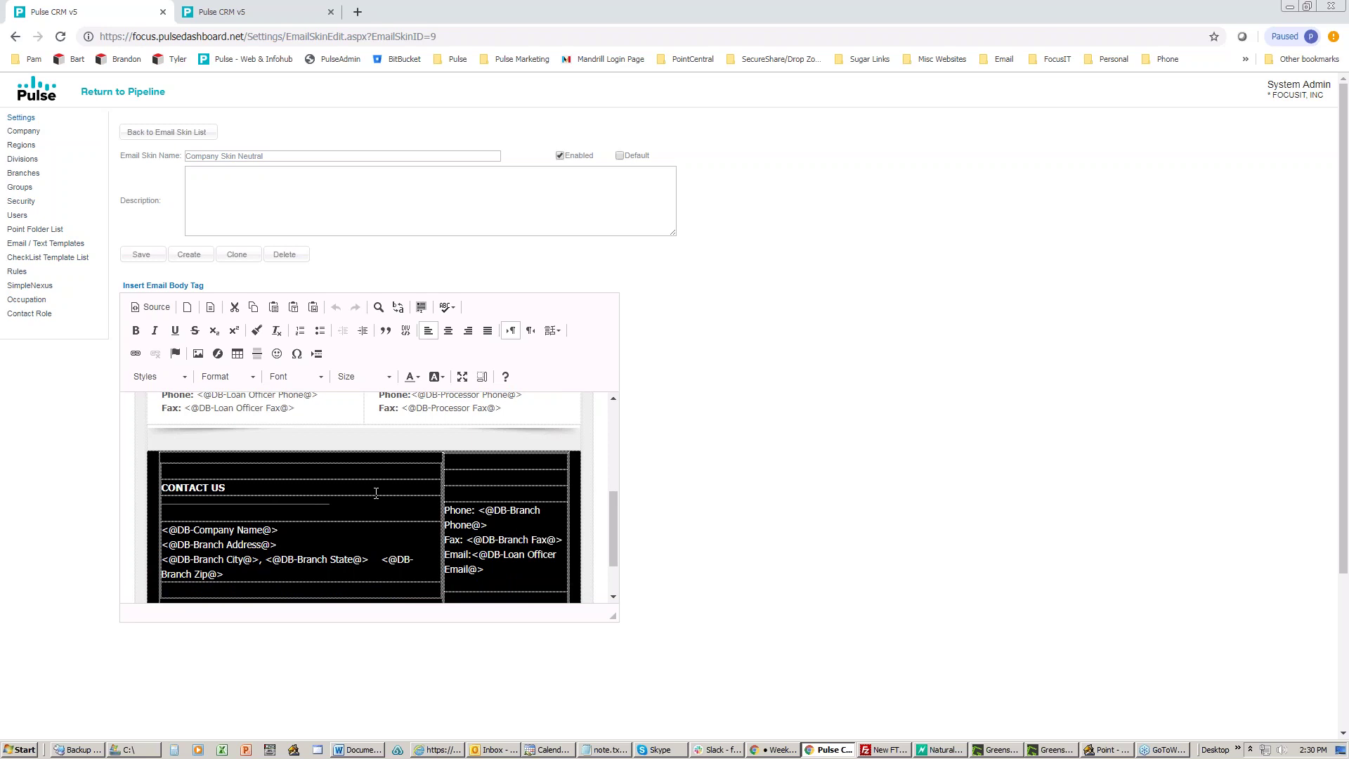
scroll(376, 494, up, 5)
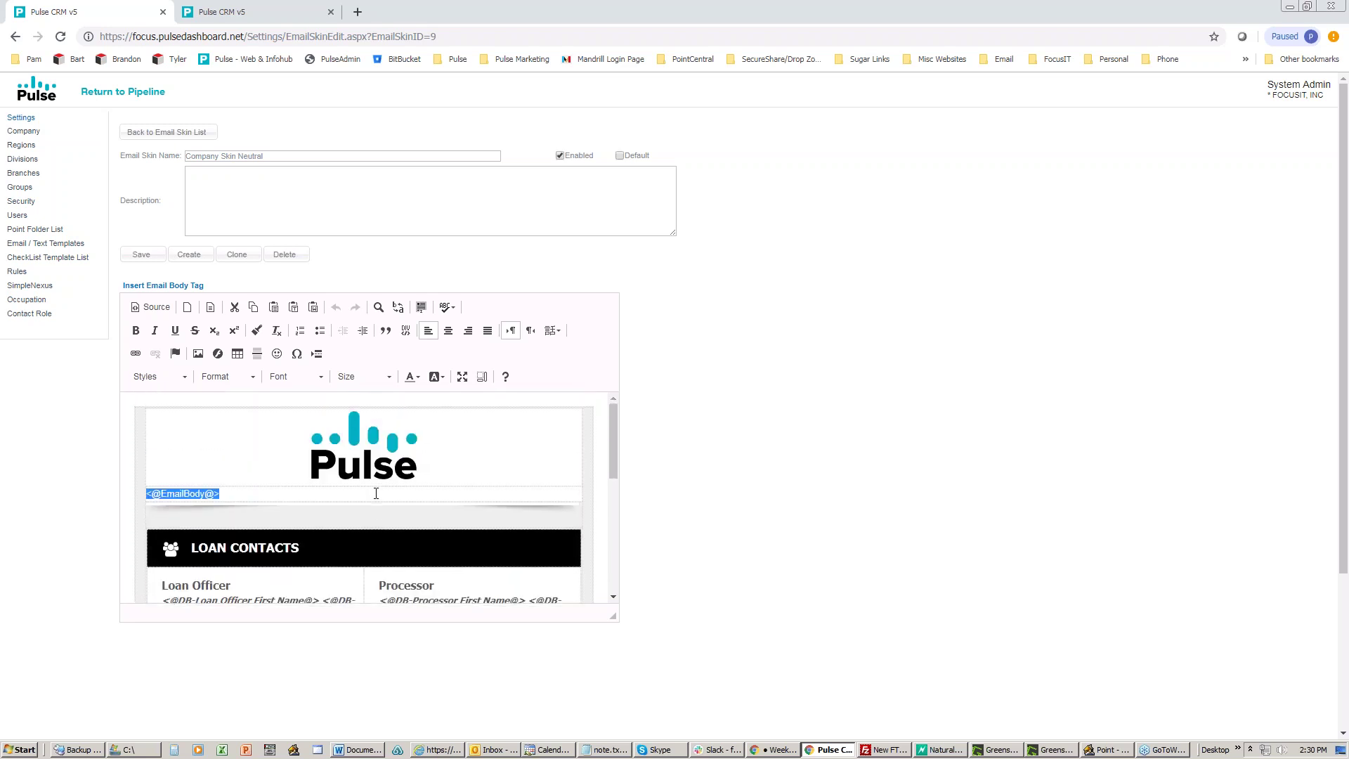
click(145, 135)
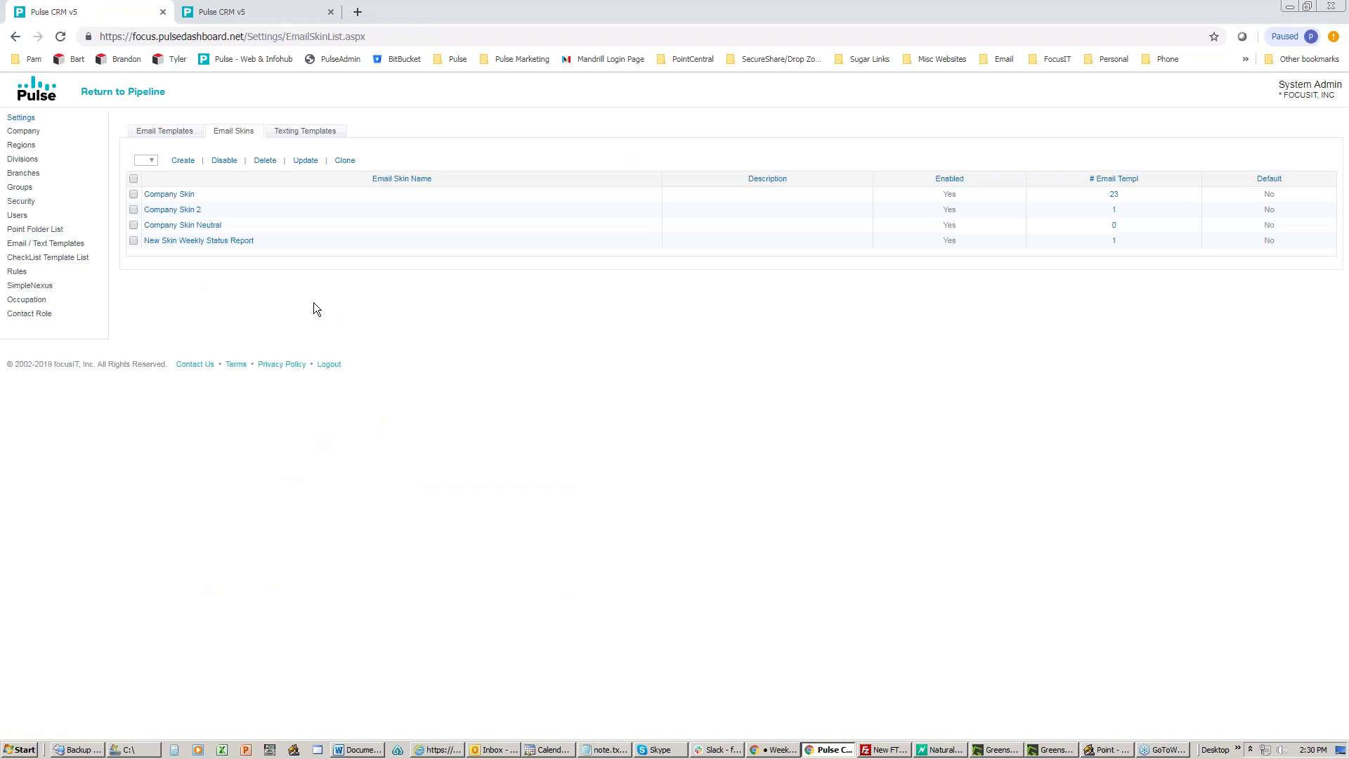
Step: Open New Skin Weekly Status Report and scroll through its 'Your Weekly Loan Status Report' content
click(185, 241)
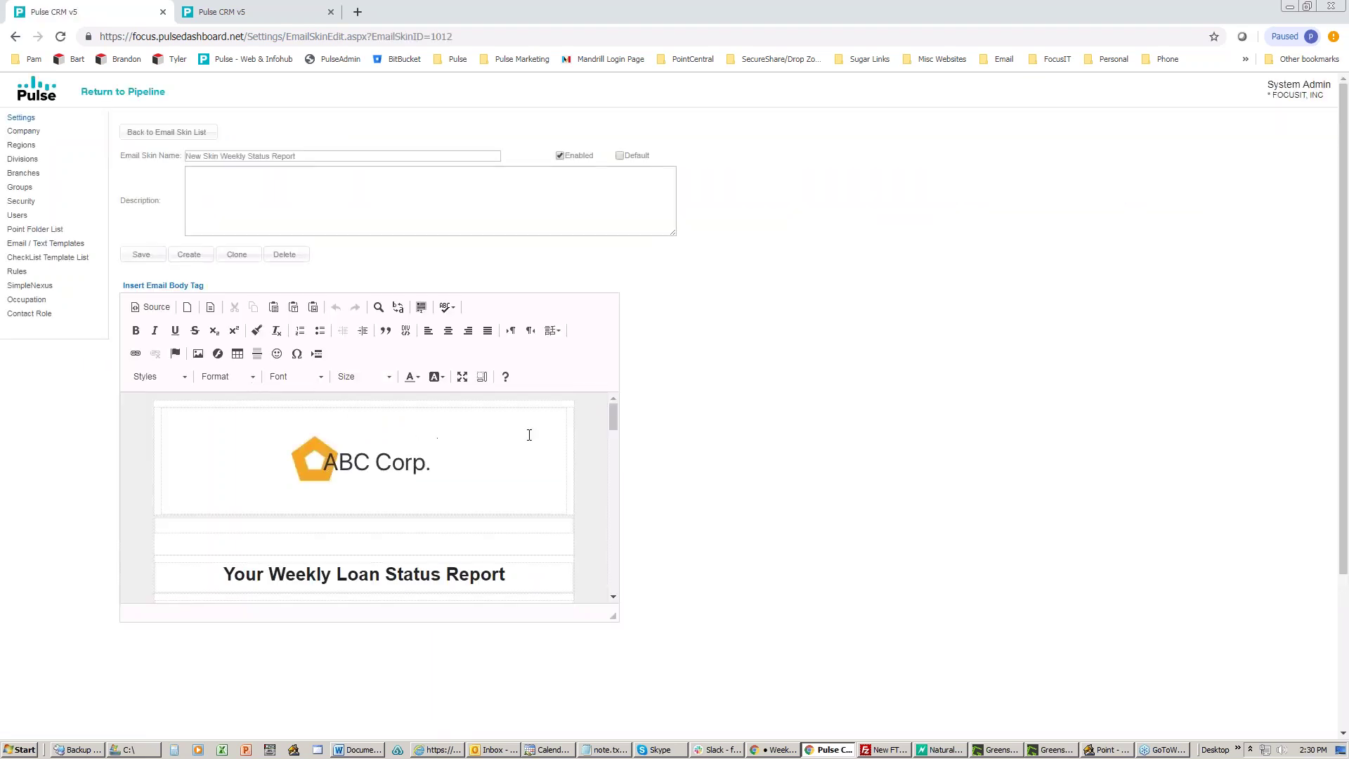
scroll(534, 436, down, 5)
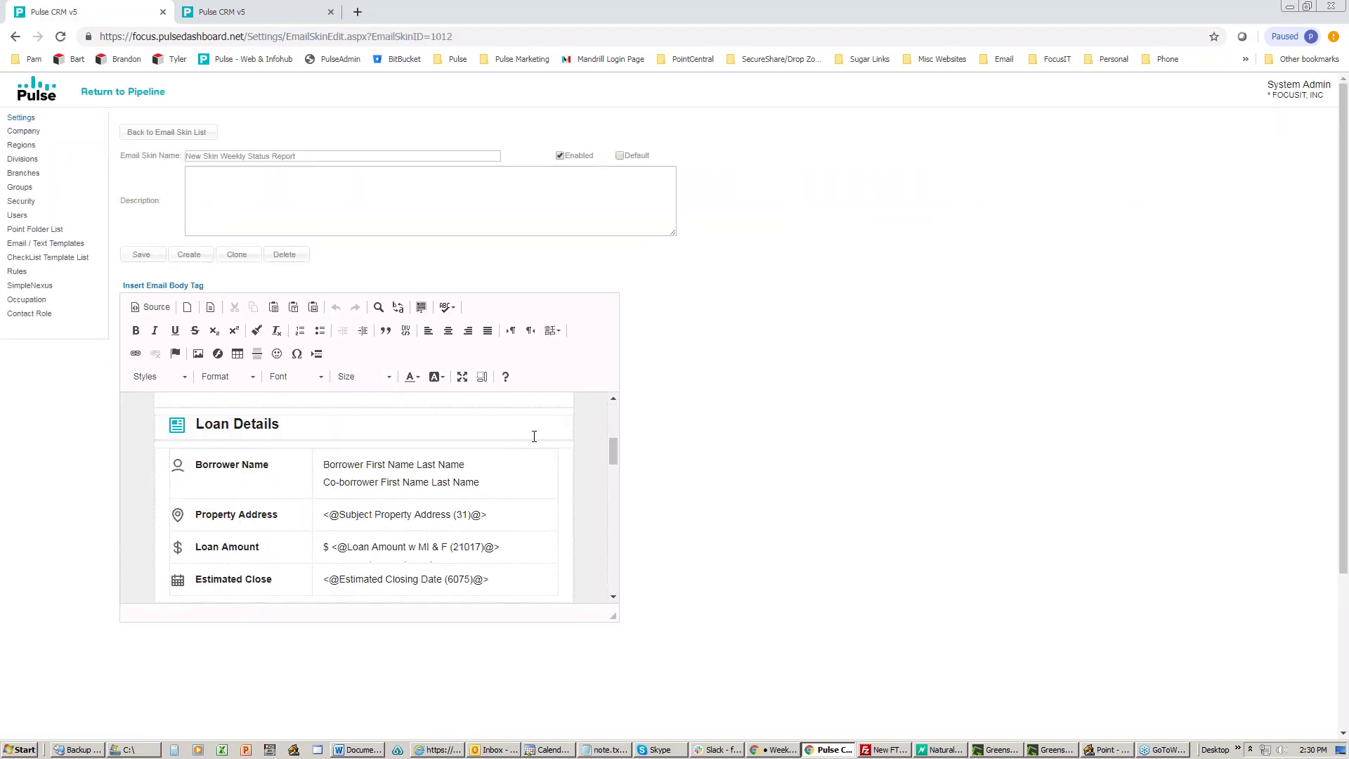
scroll(534, 436, down, 6)
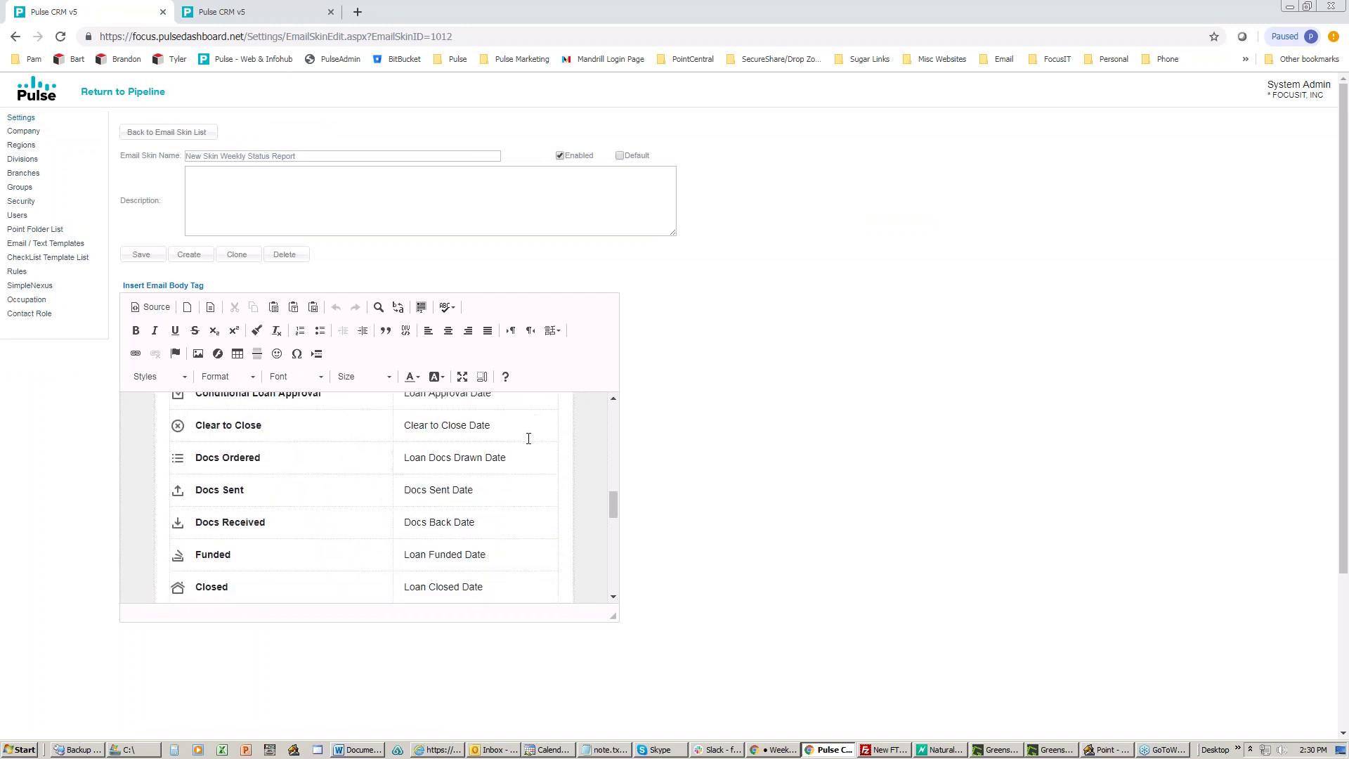
scroll(534, 436, down, 5)
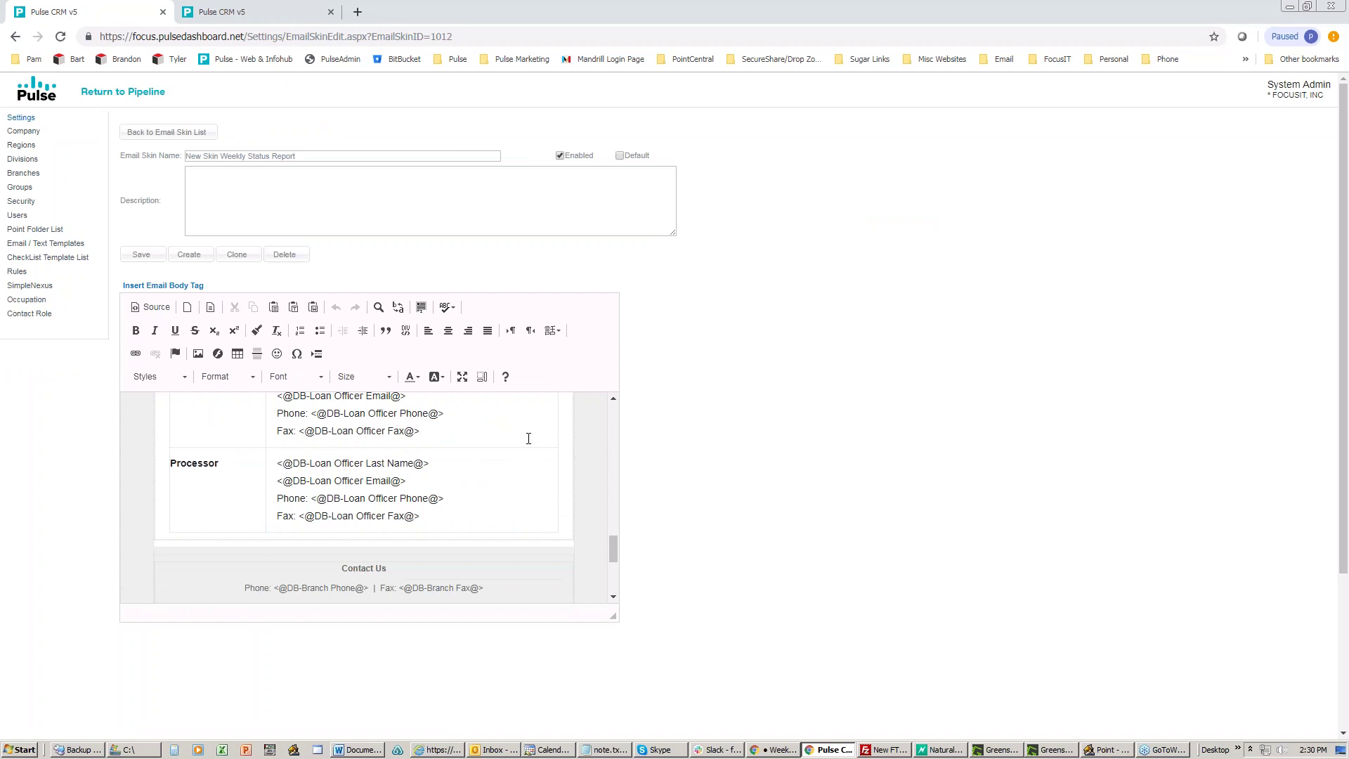
scroll(529, 439, down, 4)
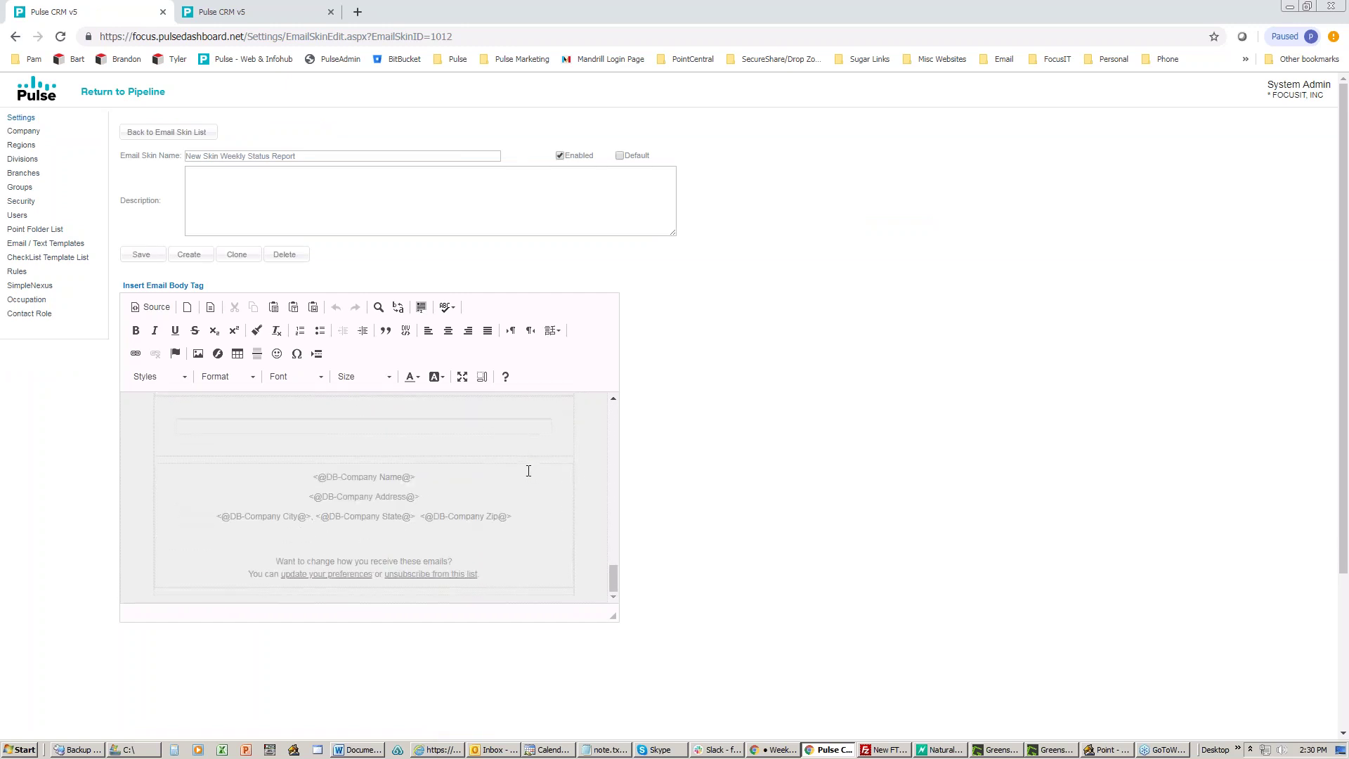
scroll(528, 471, up, 10)
scroll(528, 471, up, 8)
scroll(529, 470, up, 1)
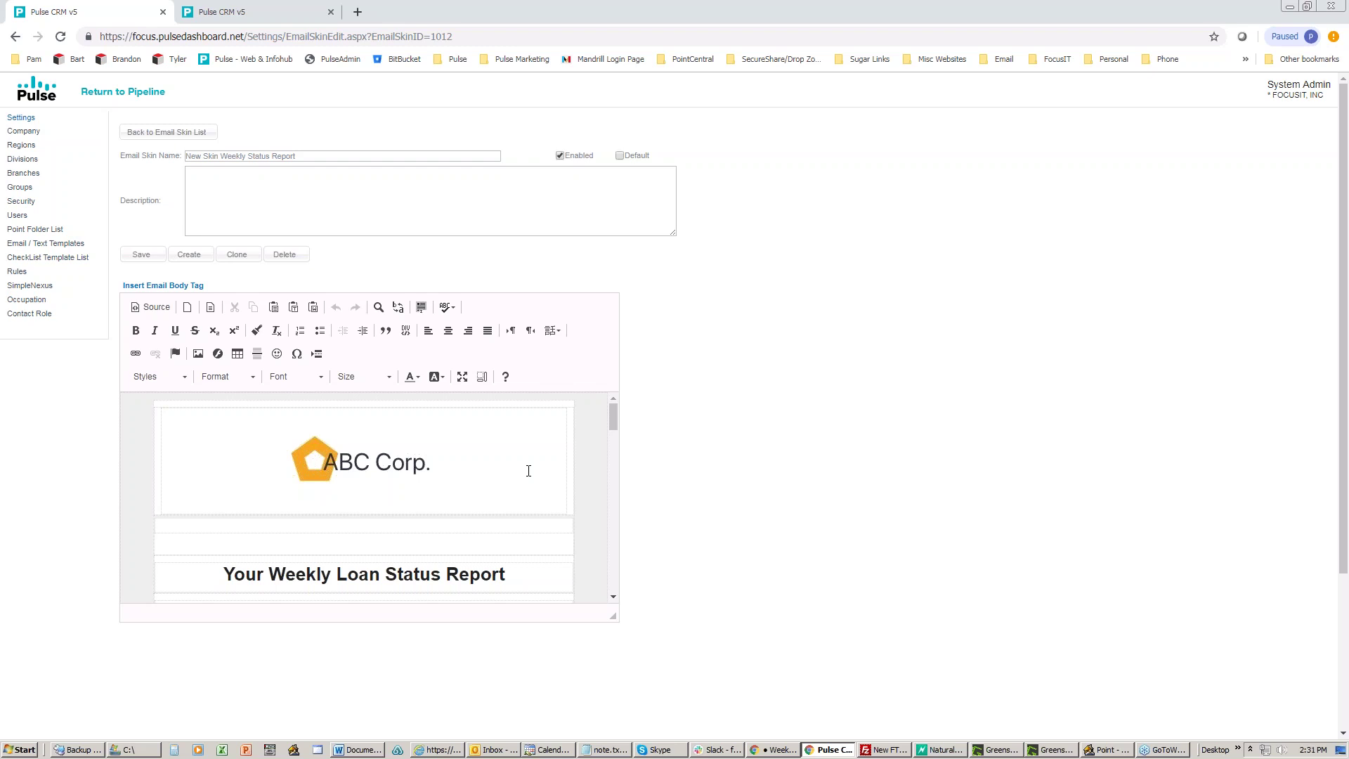
Step: Scroll through the Weekly Status Report skin's loan-detail merge fields, then switch to Point
scroll(516, 462, down, 2)
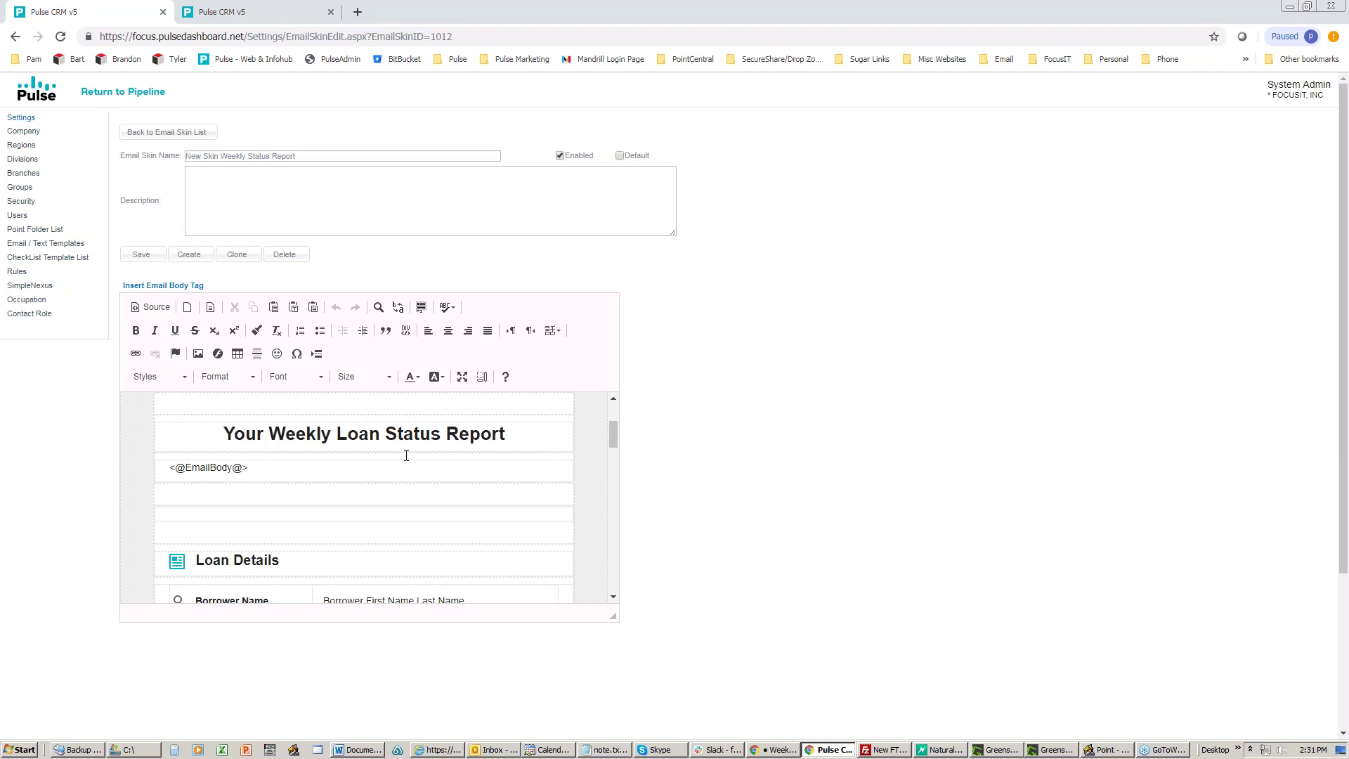
scroll(406, 455, down, 2)
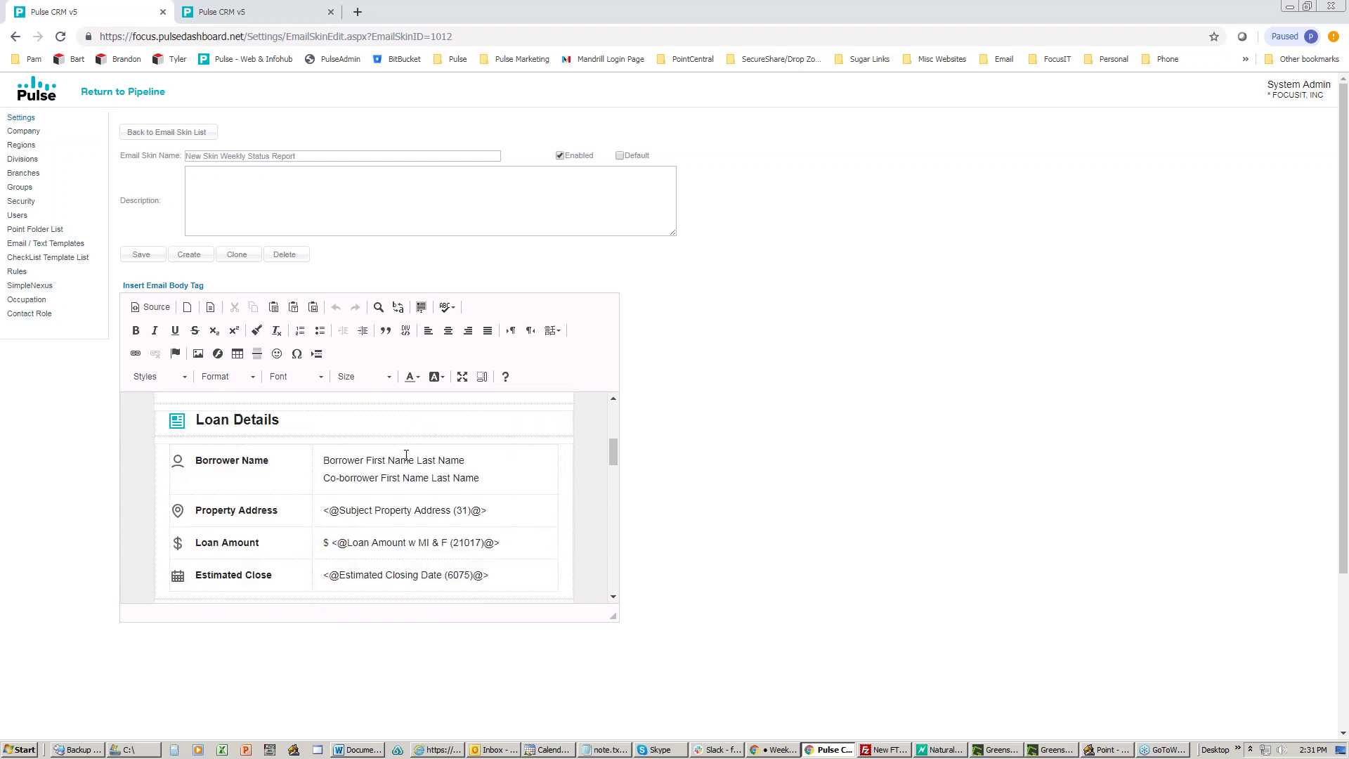
scroll(406, 456, up, 4)
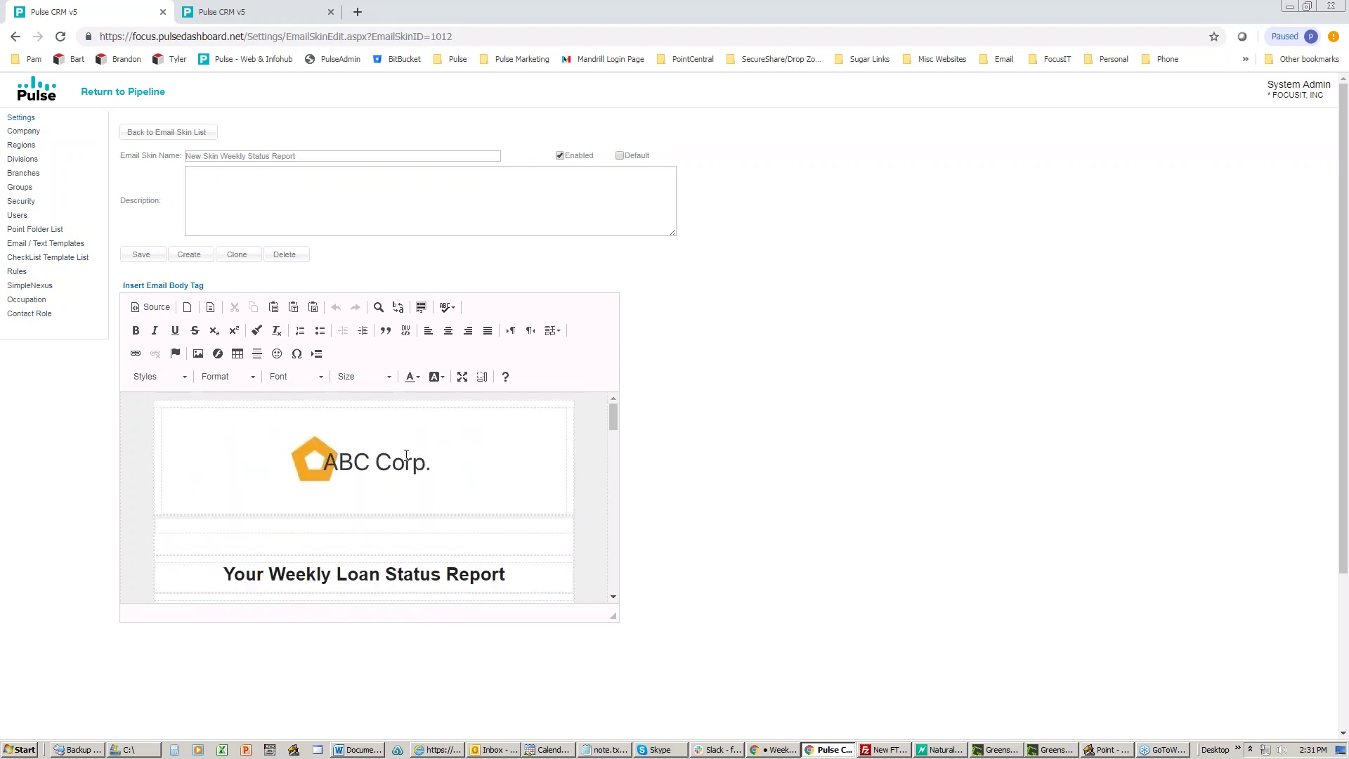
click(1090, 751)
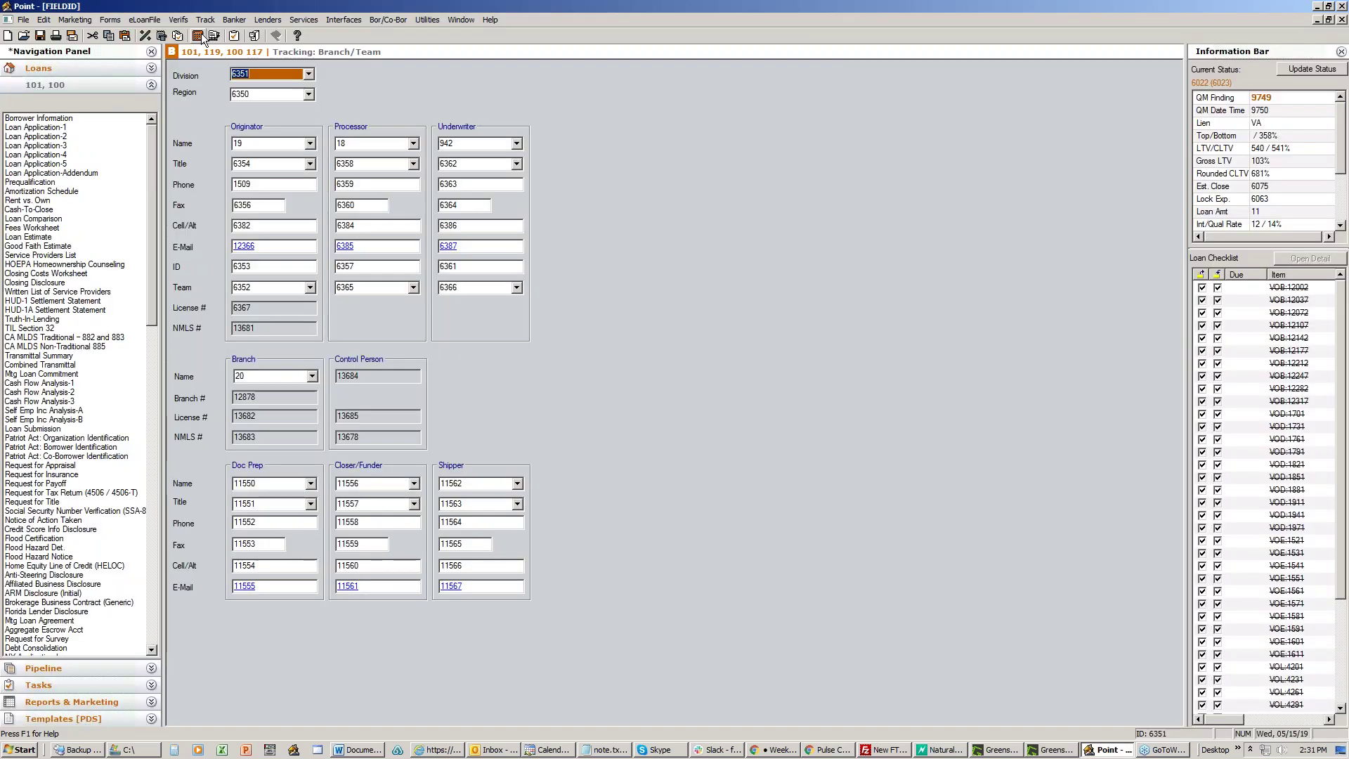
Step: Open the loan's Track > Status and Checklist form in Point, then minimize Point
click(206, 20)
click(215, 34)
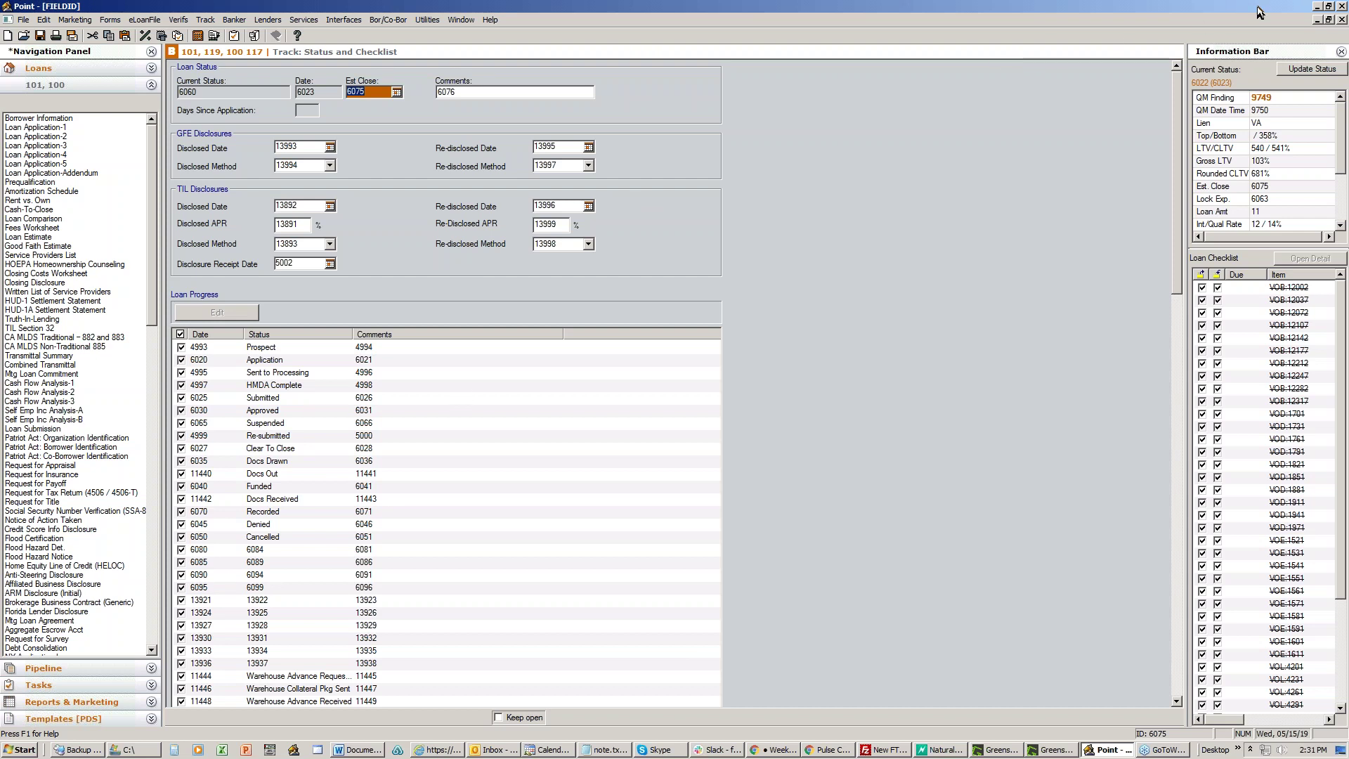
click(1318, 7)
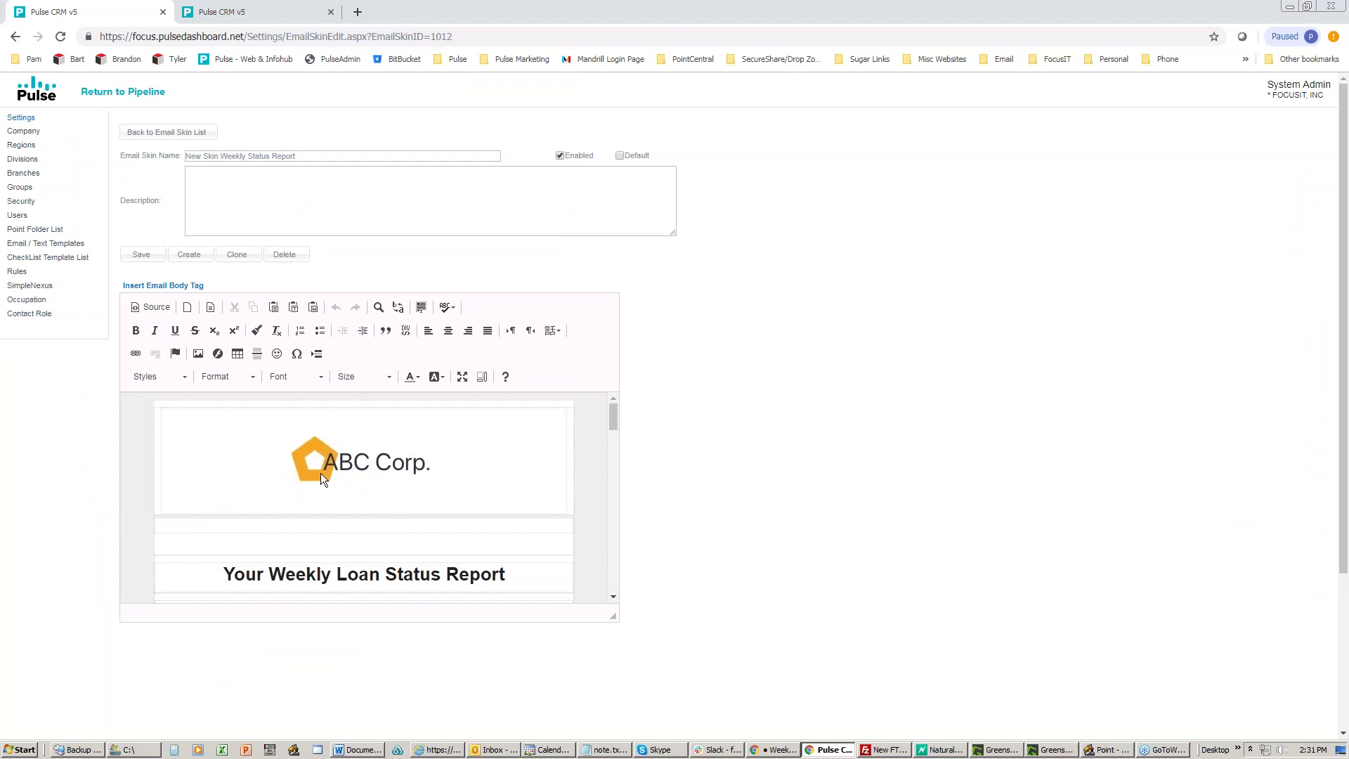
Step: Leave the skin editor for the Email Templates list, then bring Point back to the front
scroll(322, 477, down, 5)
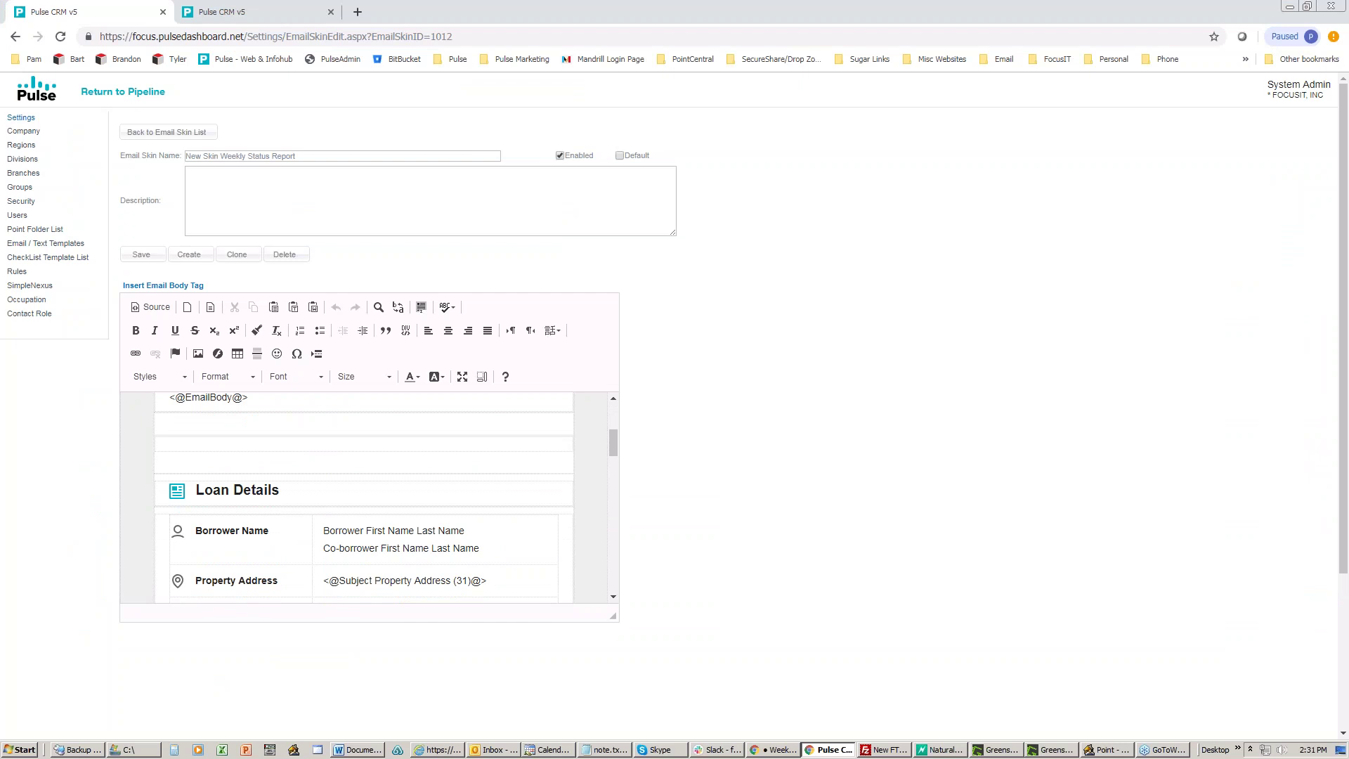
scroll(364, 498, up, 5)
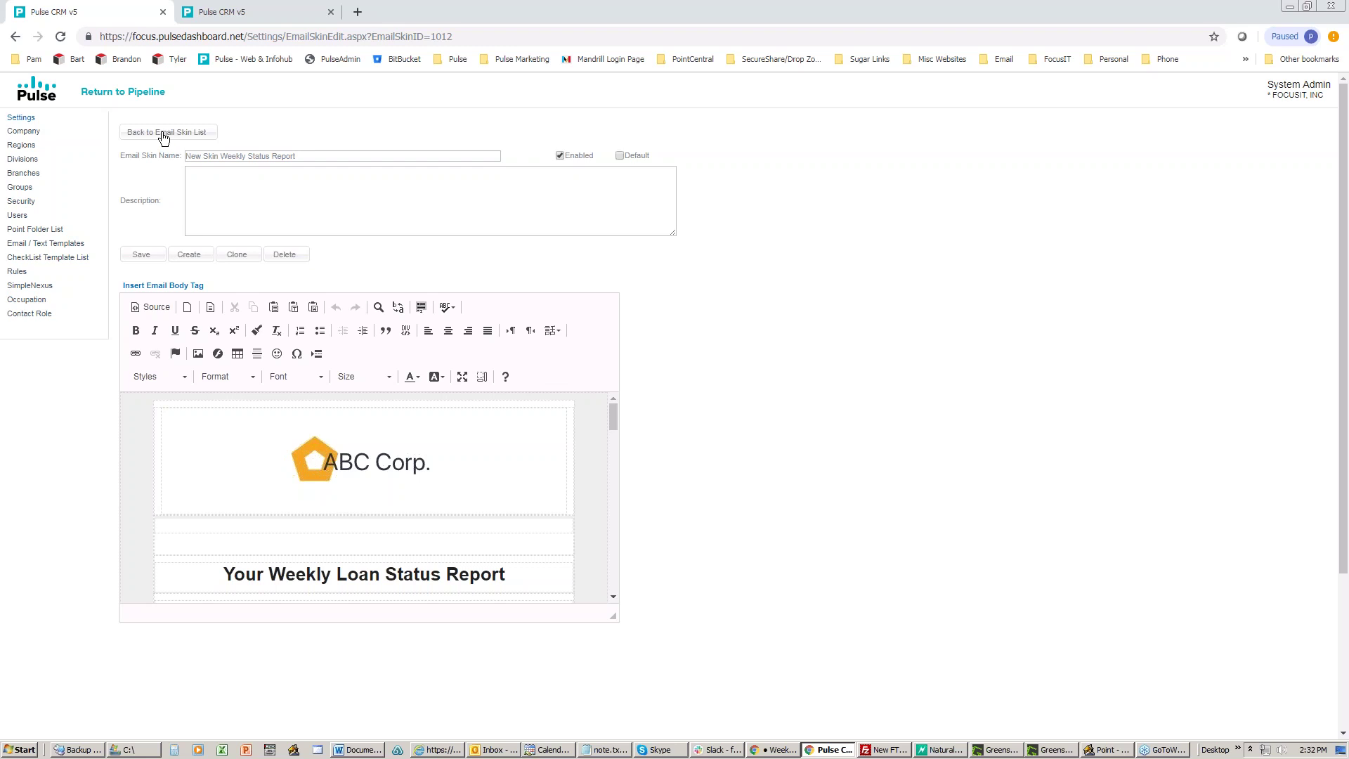
click(163, 134)
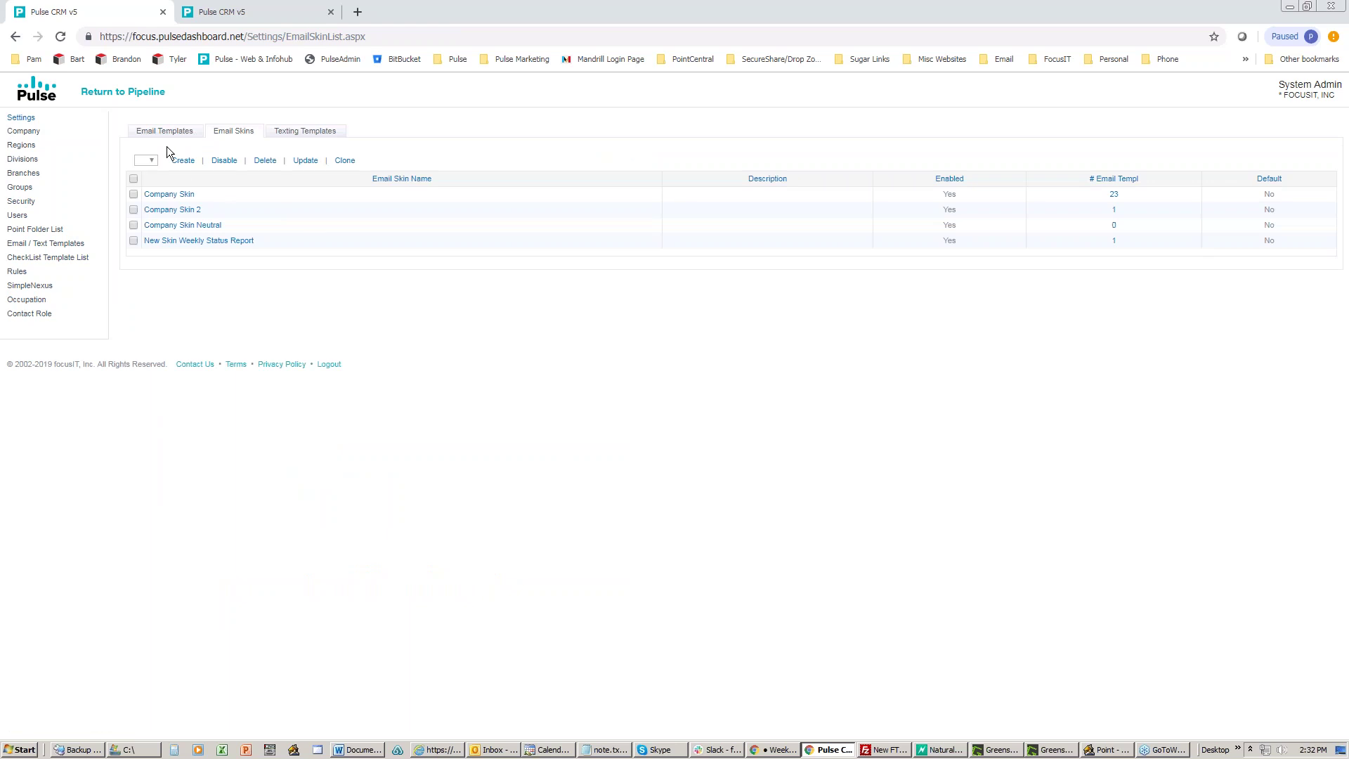
click(161, 132)
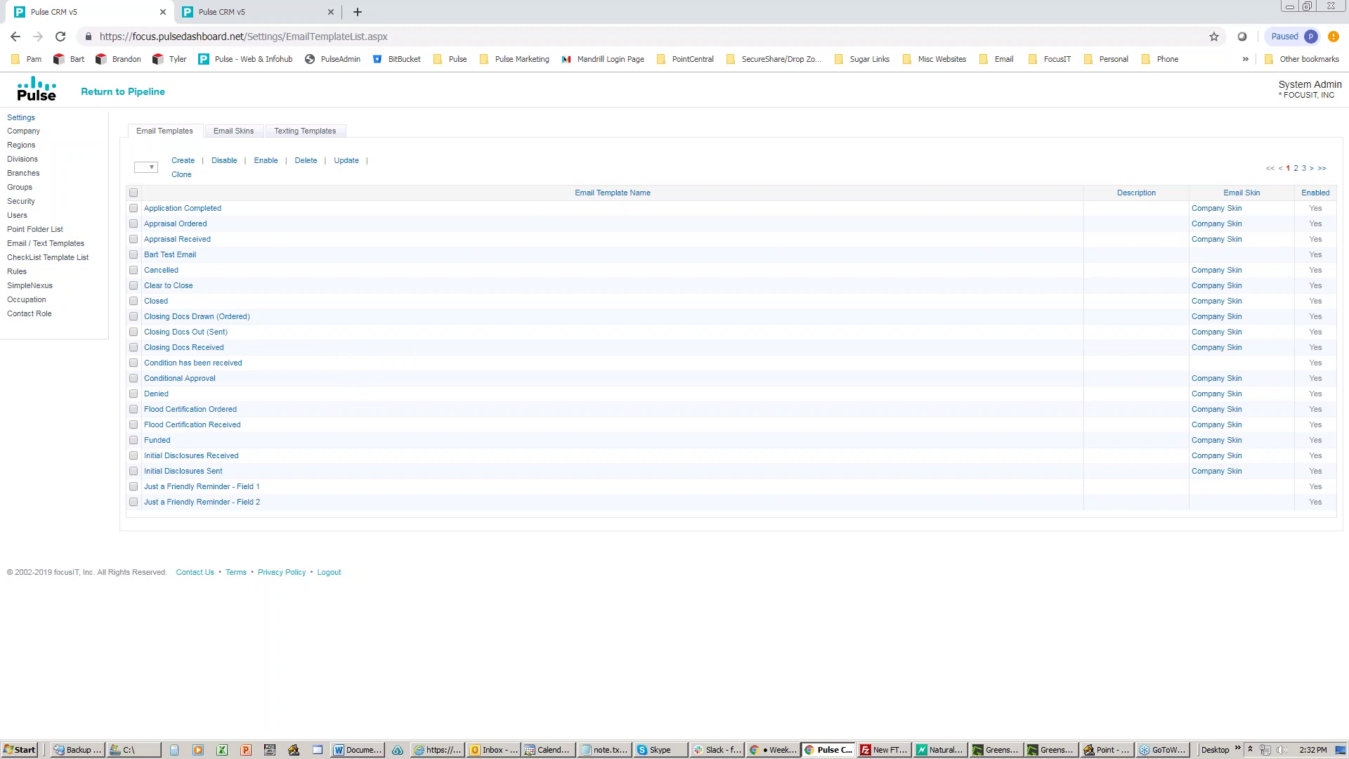
click(1107, 750)
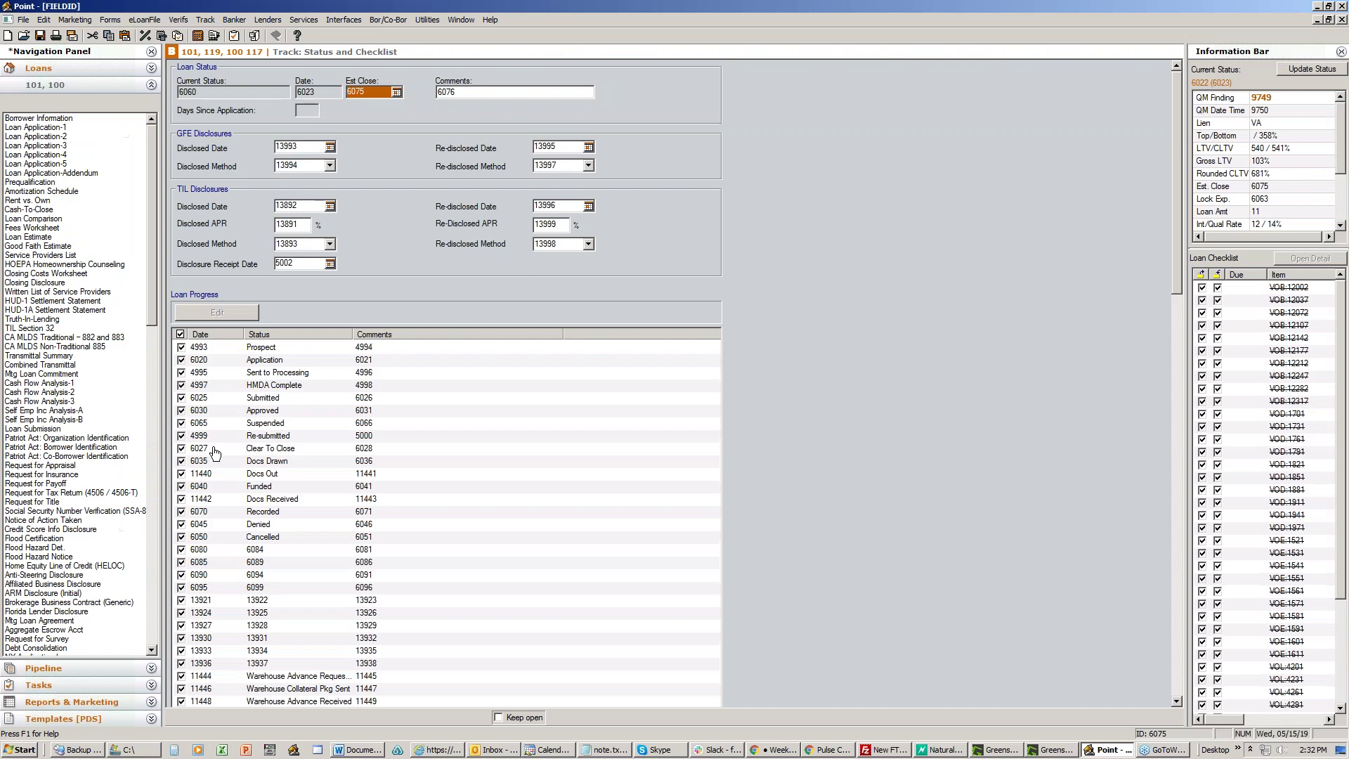
Step: Close the loan without saving and open a borrower's loan from the Atlanta Prospect [PDS] folder
click(1342, 19)
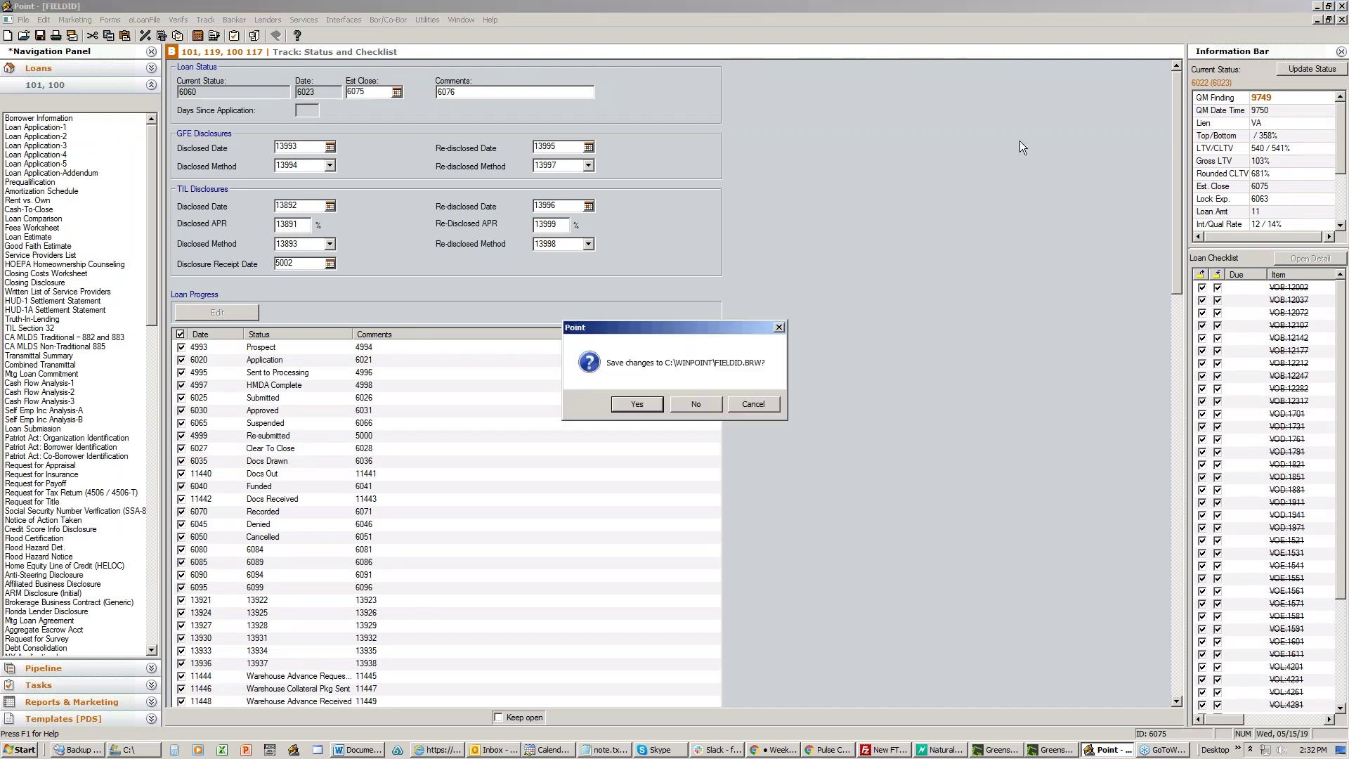
click(691, 410)
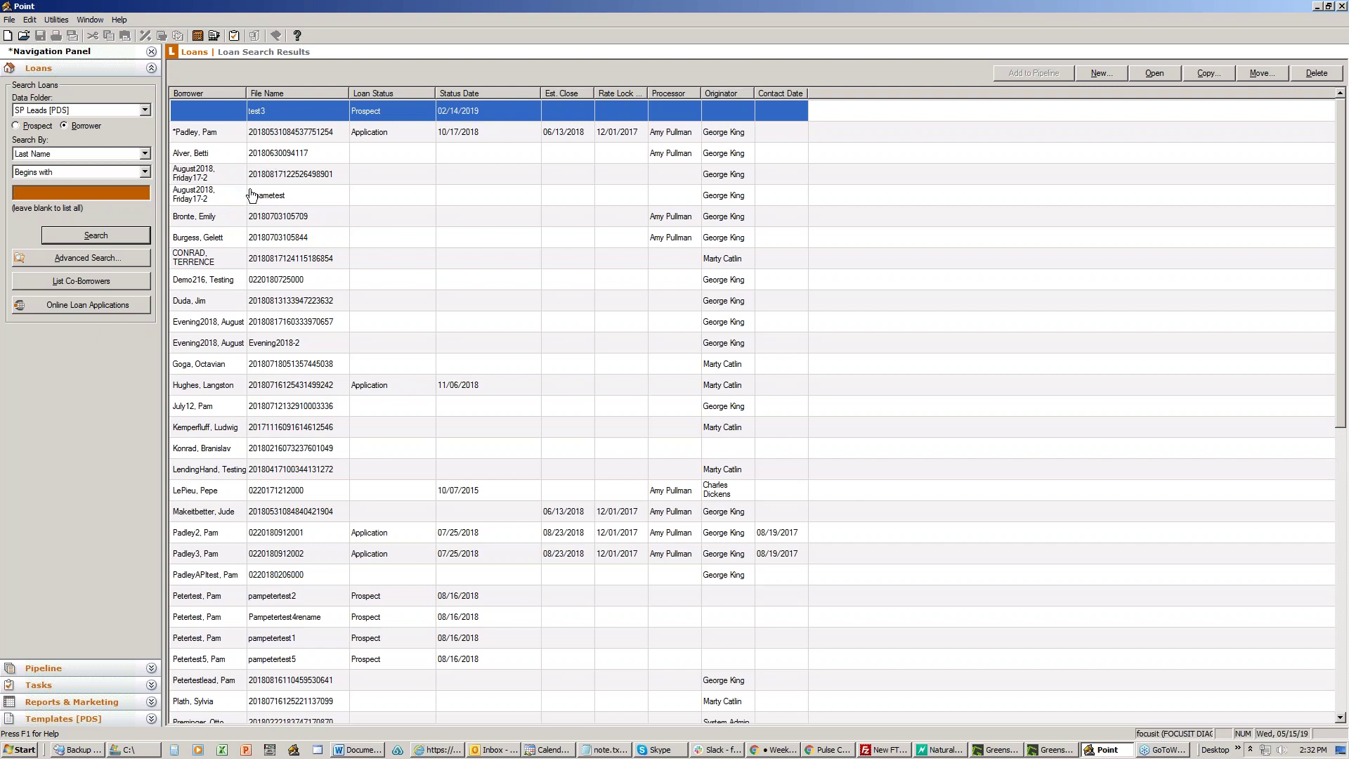
click(143, 111)
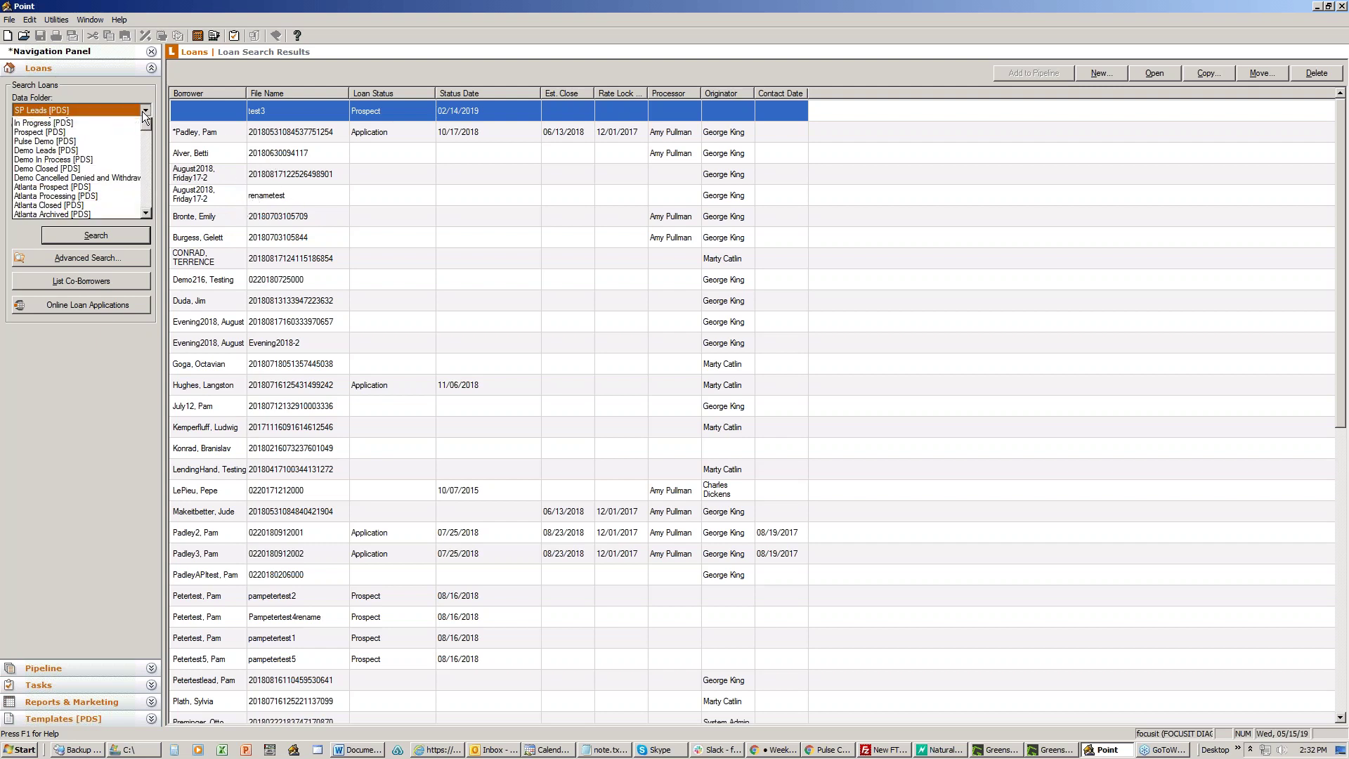
click(56, 196)
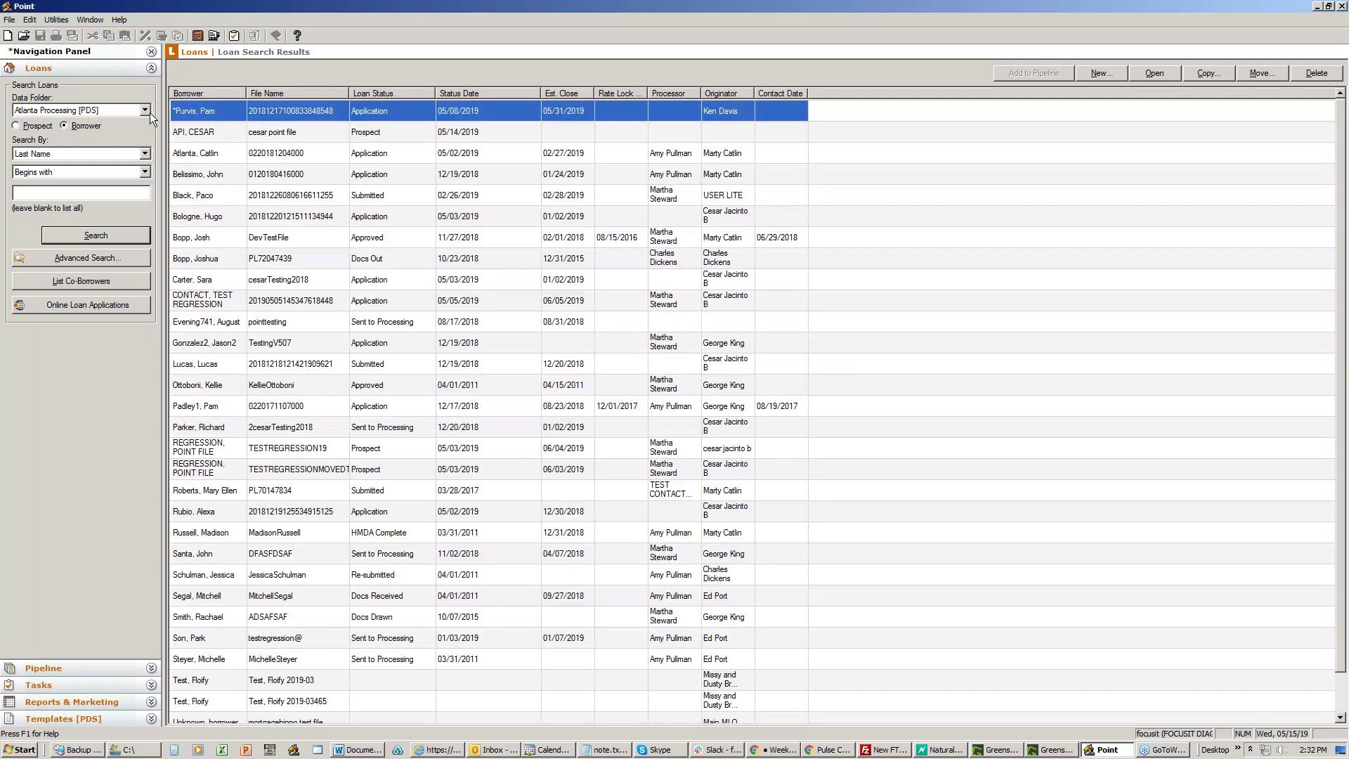
click(148, 109)
click(147, 124)
click(146, 124)
click(98, 133)
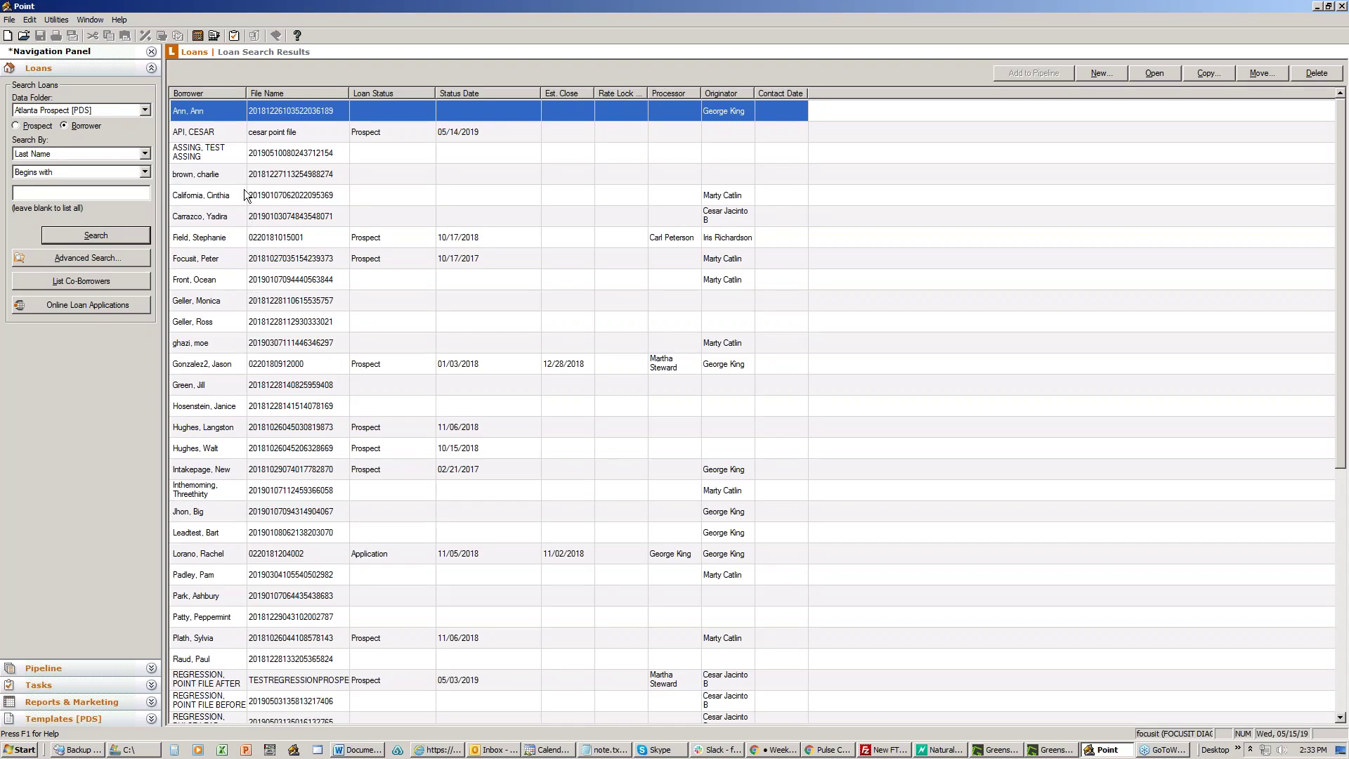
click(224, 568)
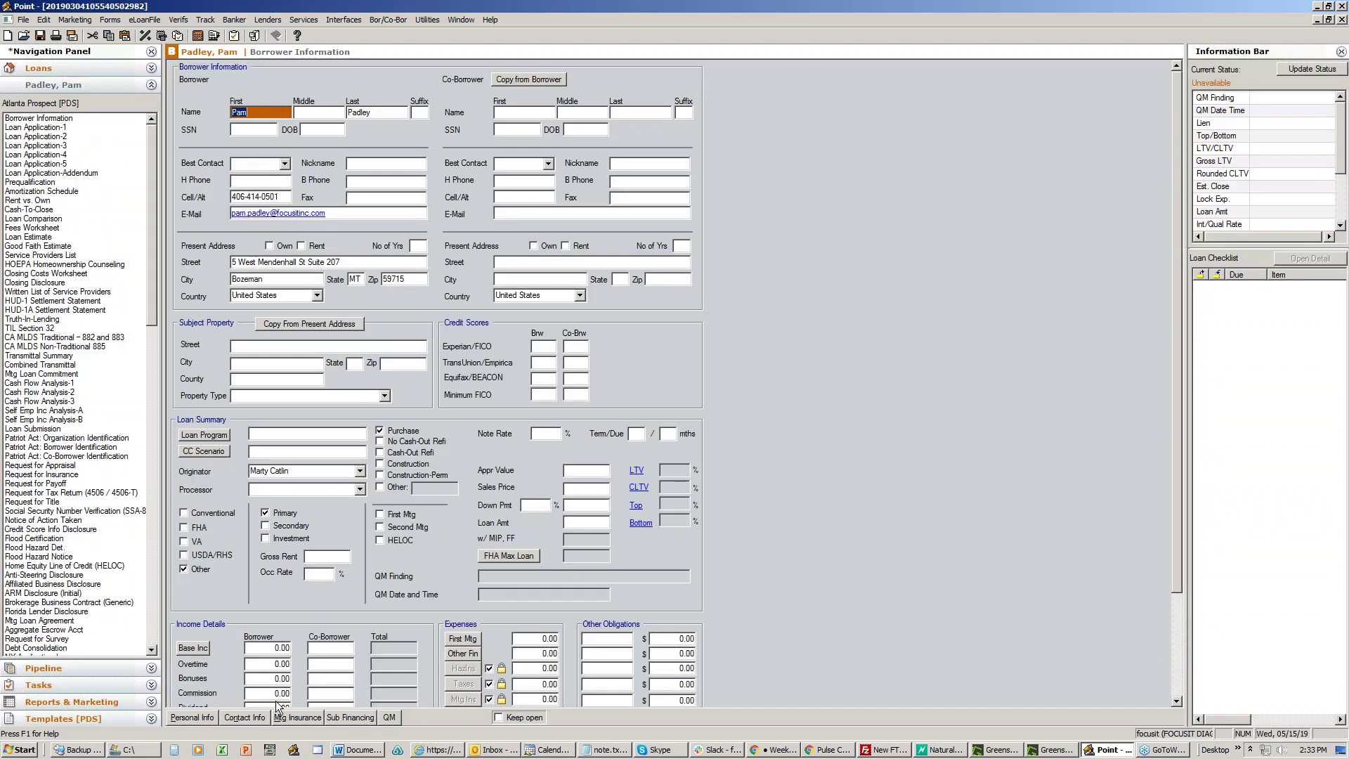
click(247, 719)
drag(621, 243, 465, 250)
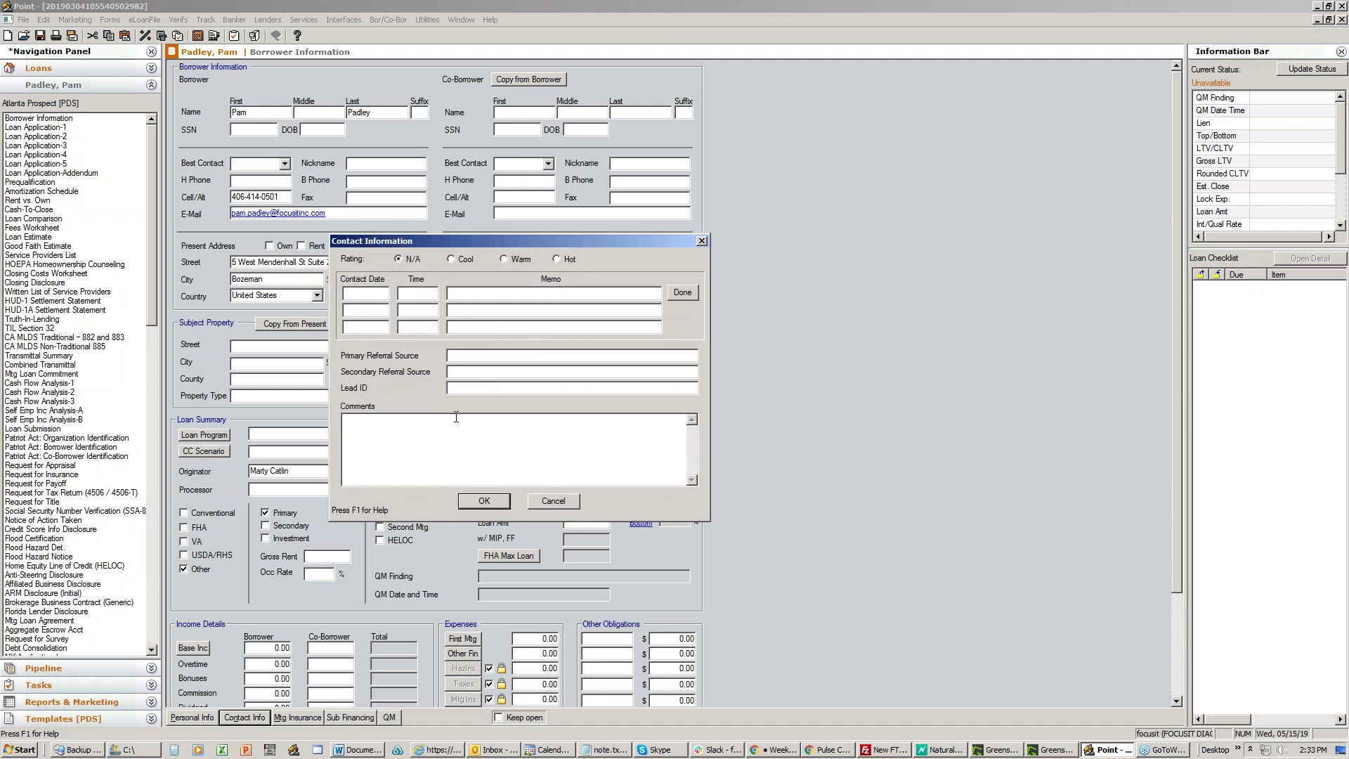
click(366, 292)
click(360, 310)
click(357, 326)
click(373, 292)
click(472, 295)
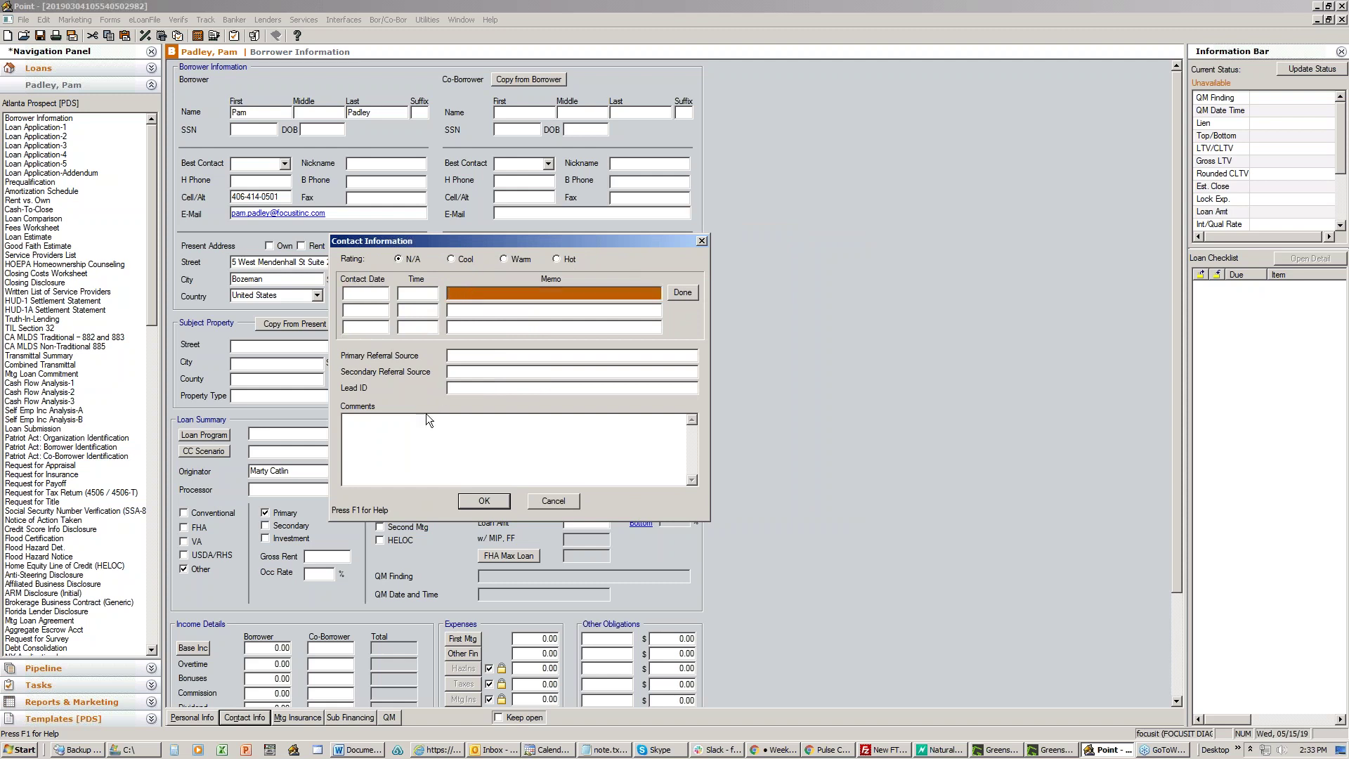
click(363, 432)
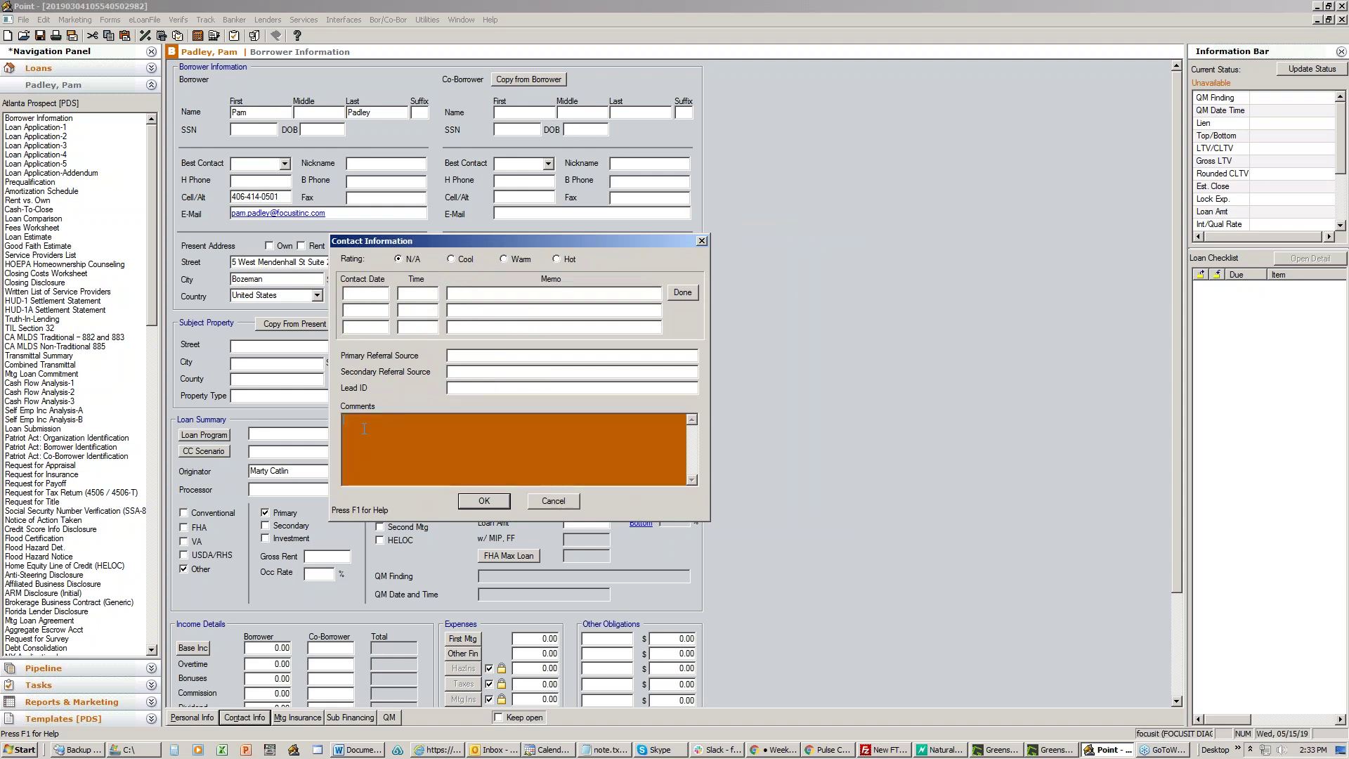
click(364, 292)
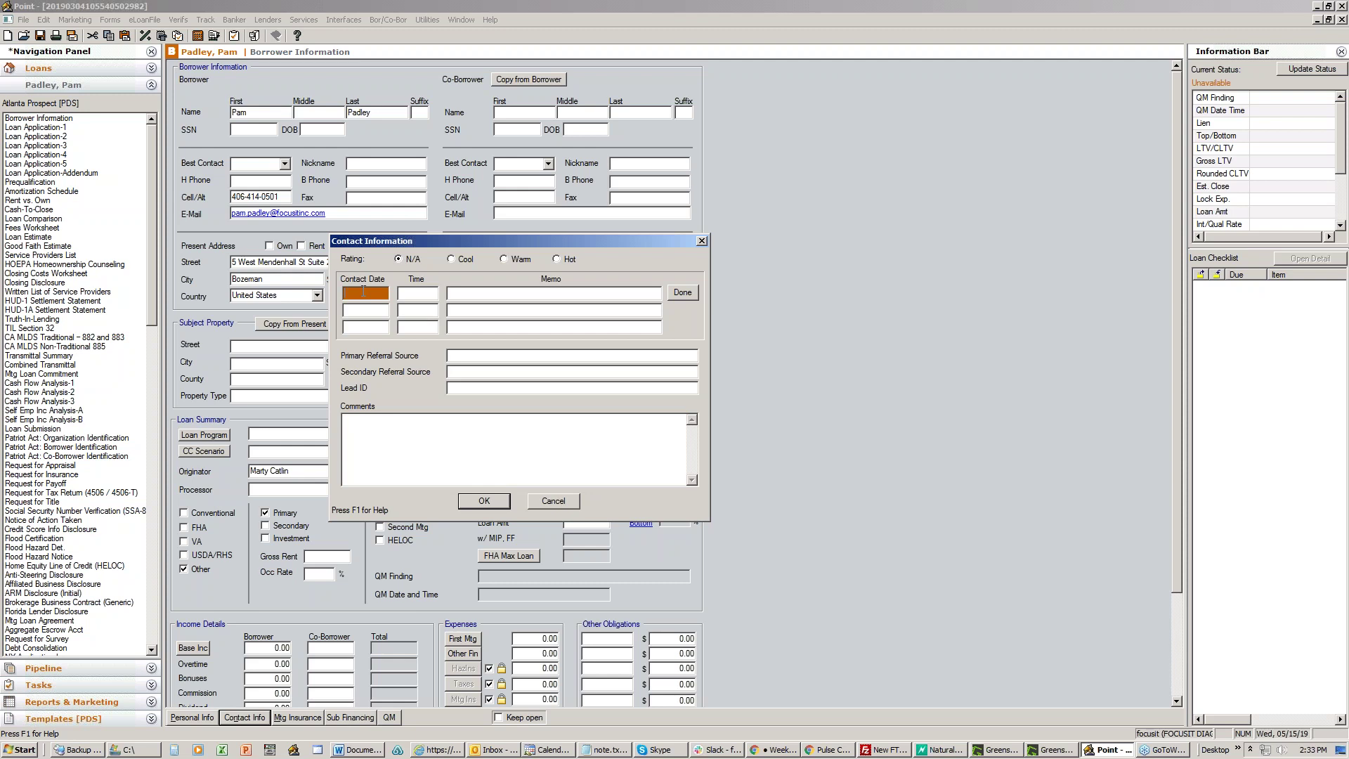
text(05/17/19)
click(476, 297)
text(CAll Borrower regarding income)
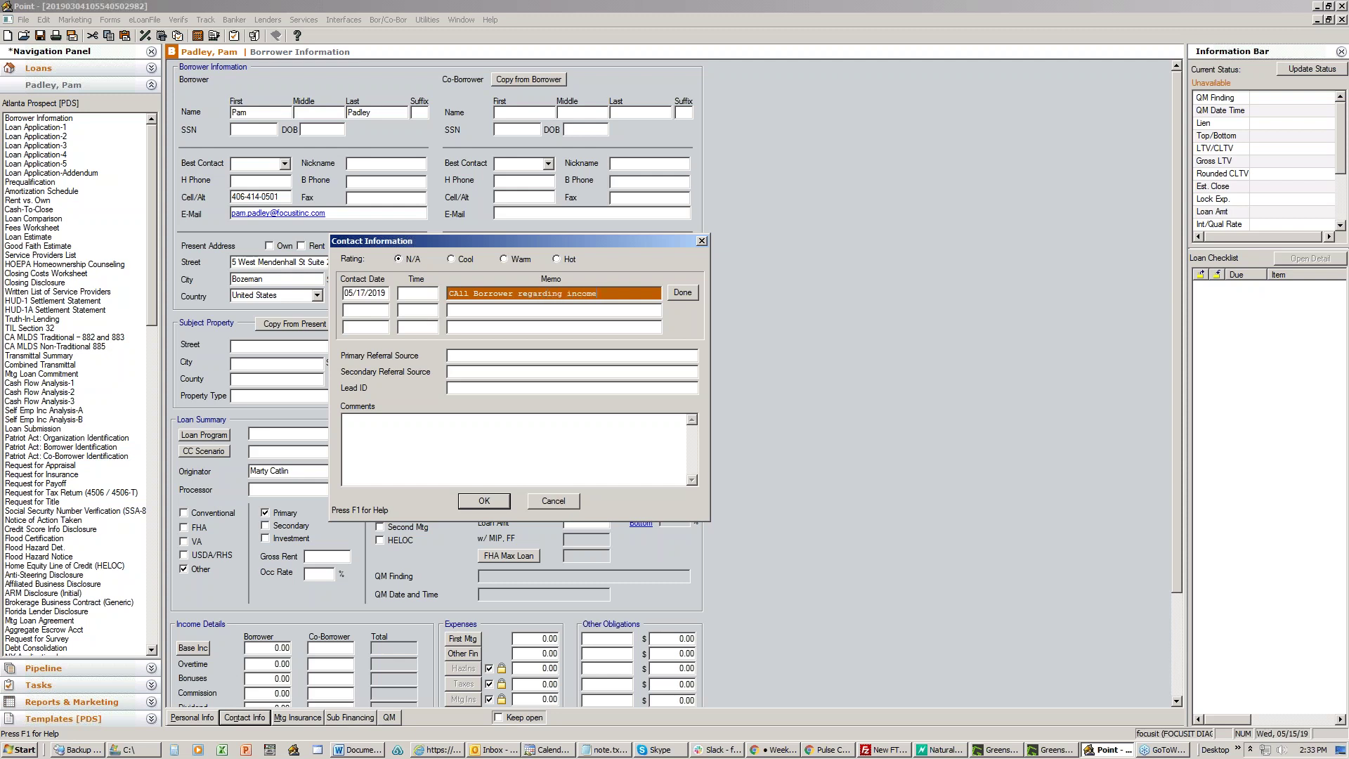
click(440, 424)
text(S)
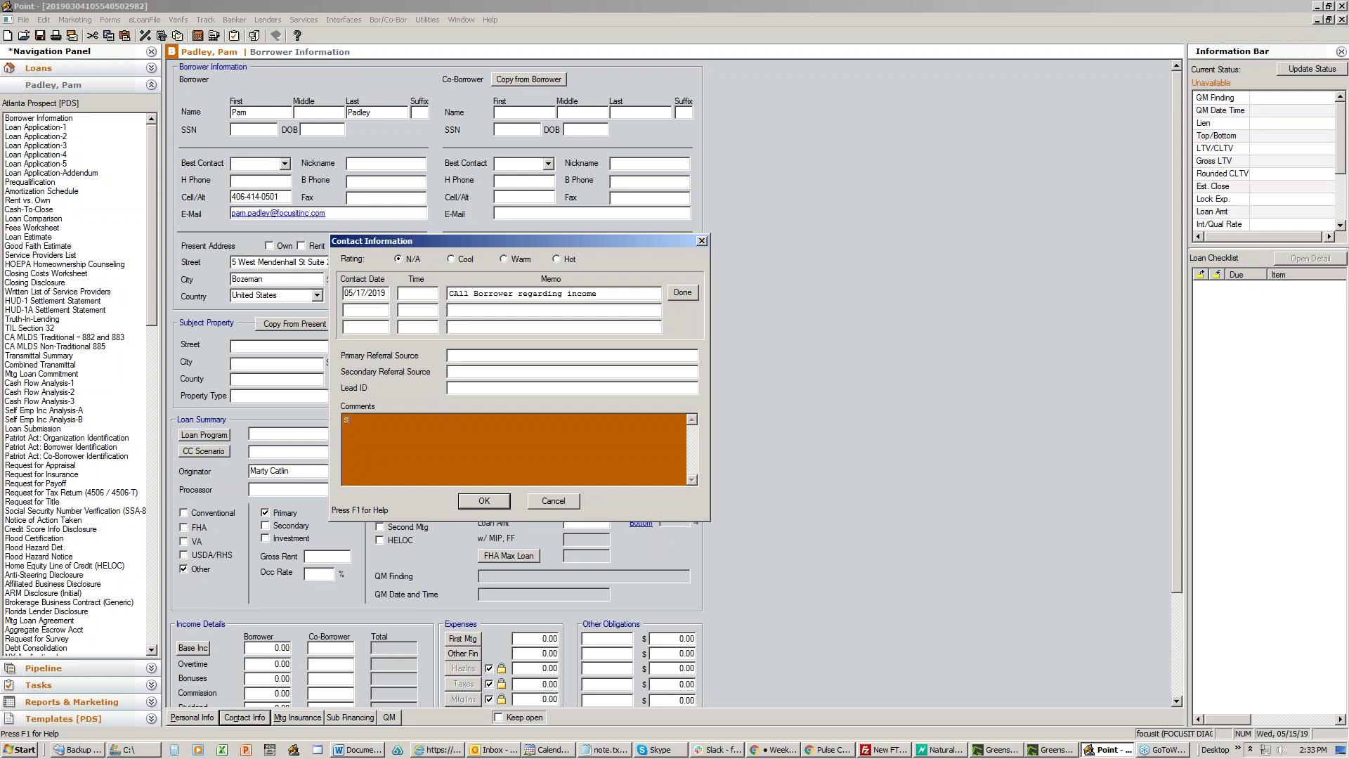
text(EELF EMPLOYED)
click(562, 500)
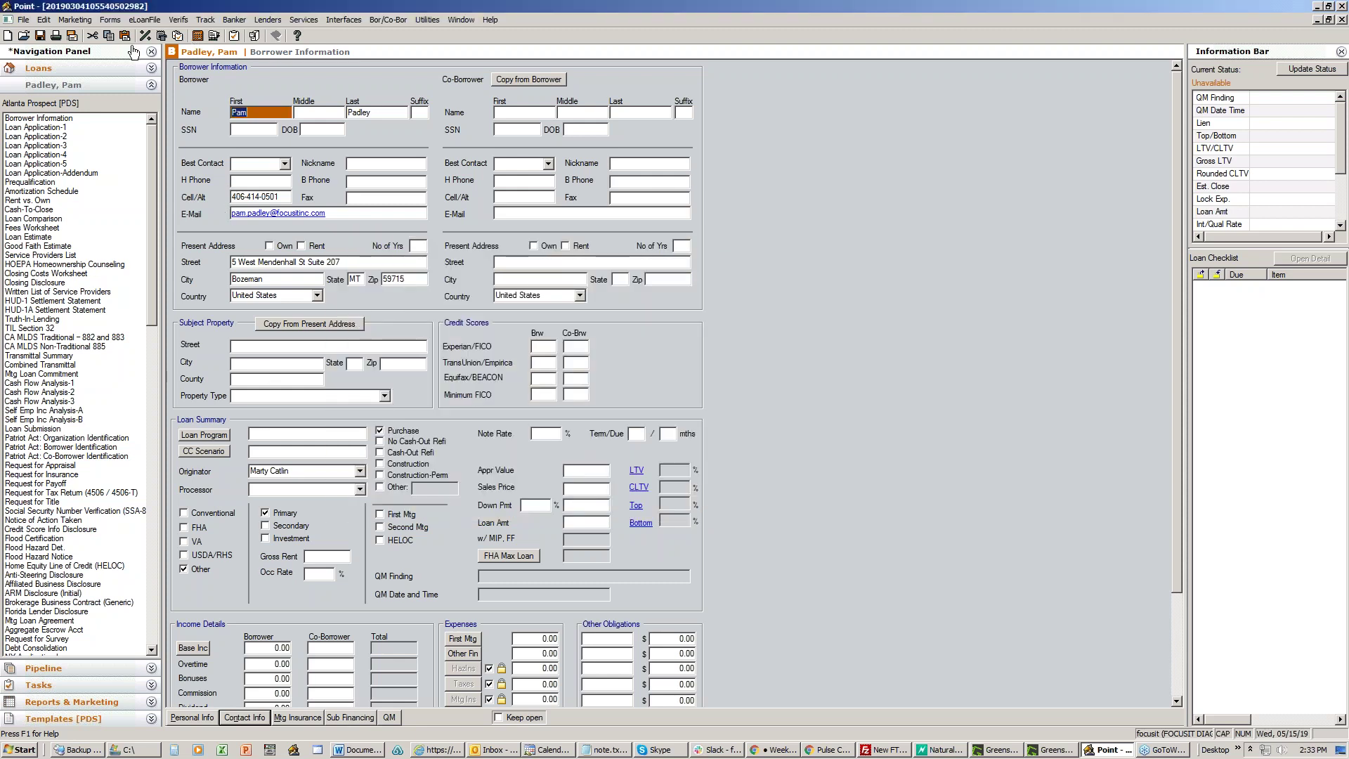
Step: Open the Just a Friendly Reminder - Field 1 template and highlight its subject merge fields
click(1318, 7)
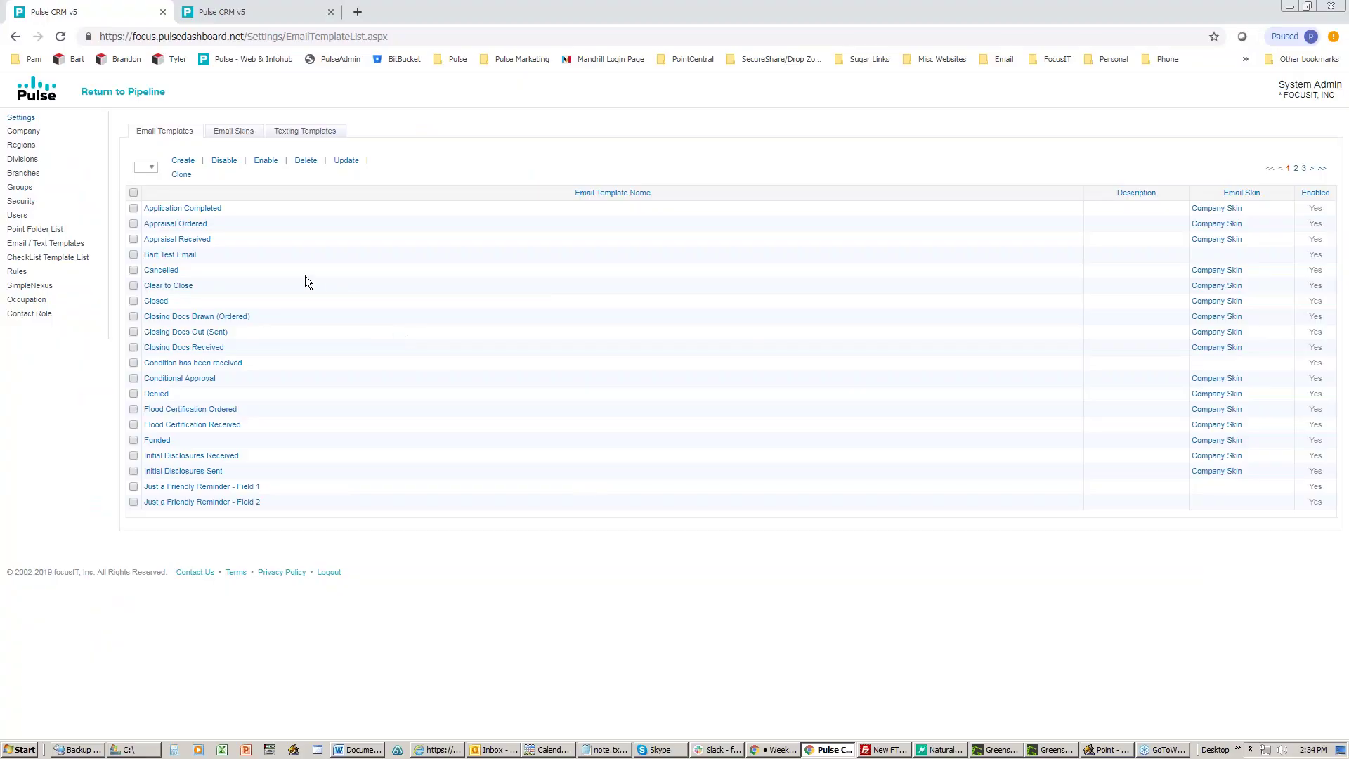
click(182, 488)
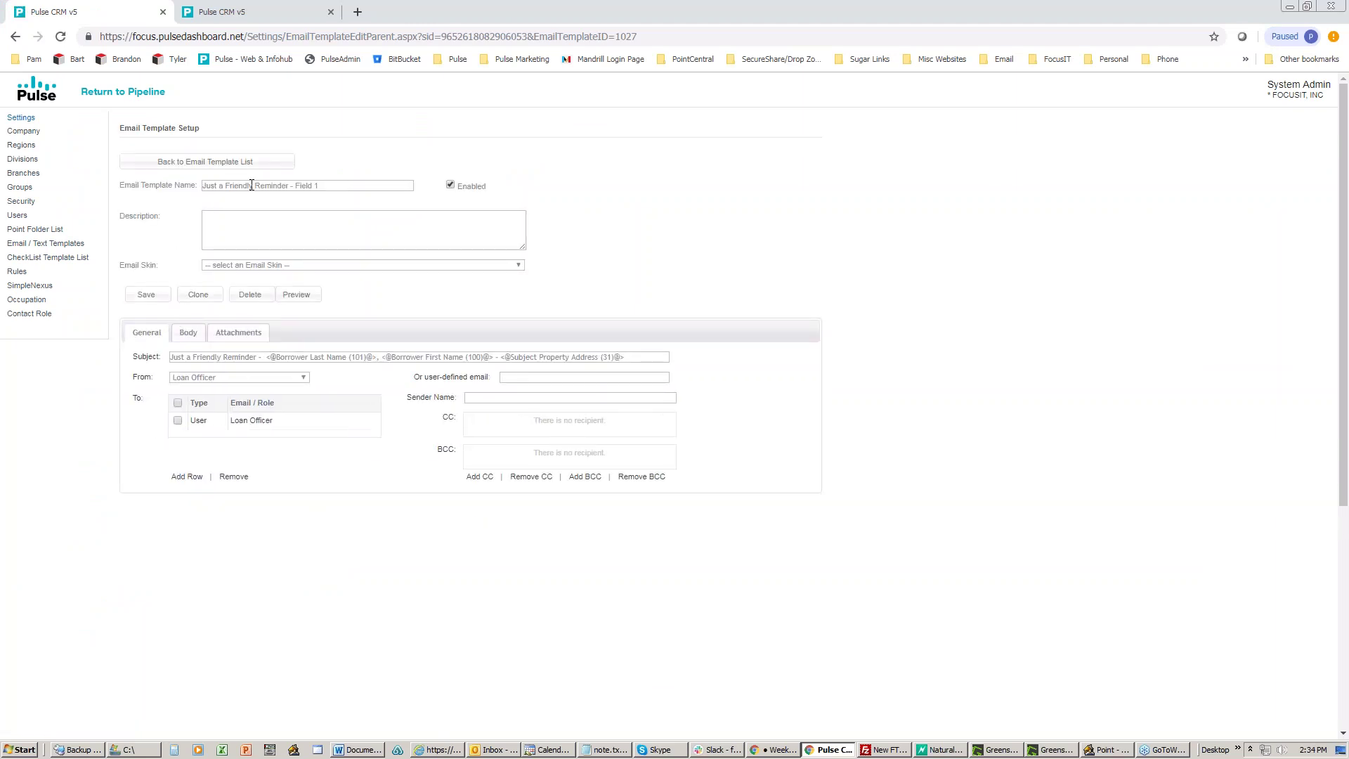
drag(347, 191, 299, 190)
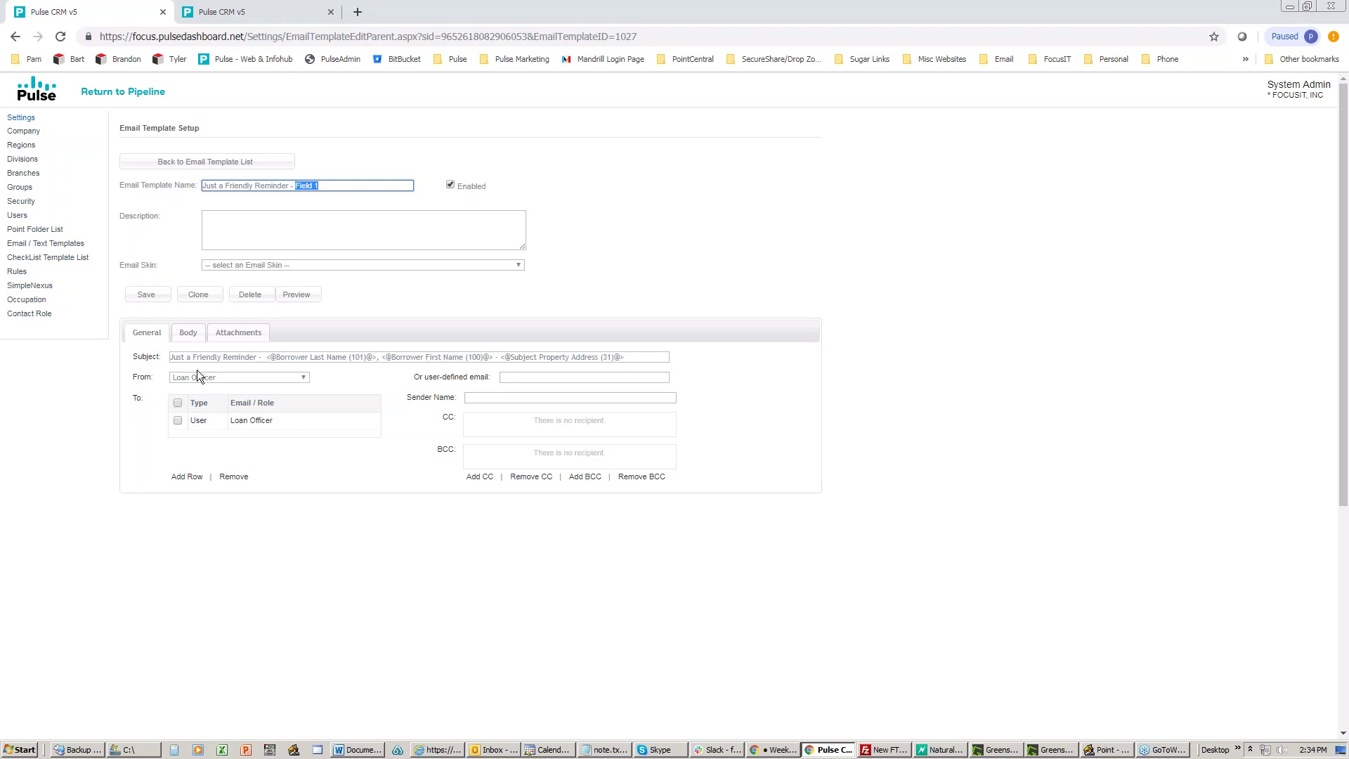
drag(265, 358, 656, 358)
Step: Highlight the Next Contact Memo 1 and Contact Information Comments body fields, then return to the list
click(188, 333)
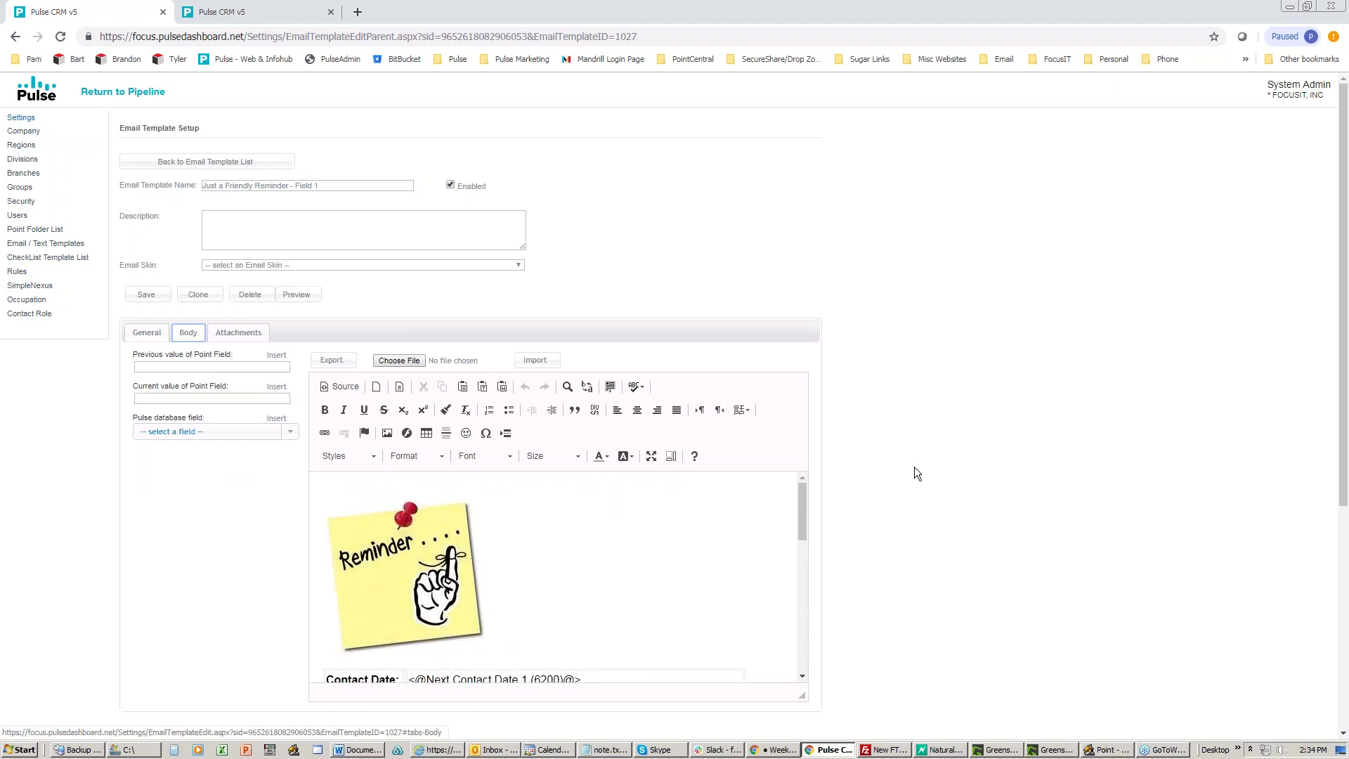
scroll(909, 465, down, 1)
scroll(909, 465, down, 3)
scroll(588, 376, down, 3)
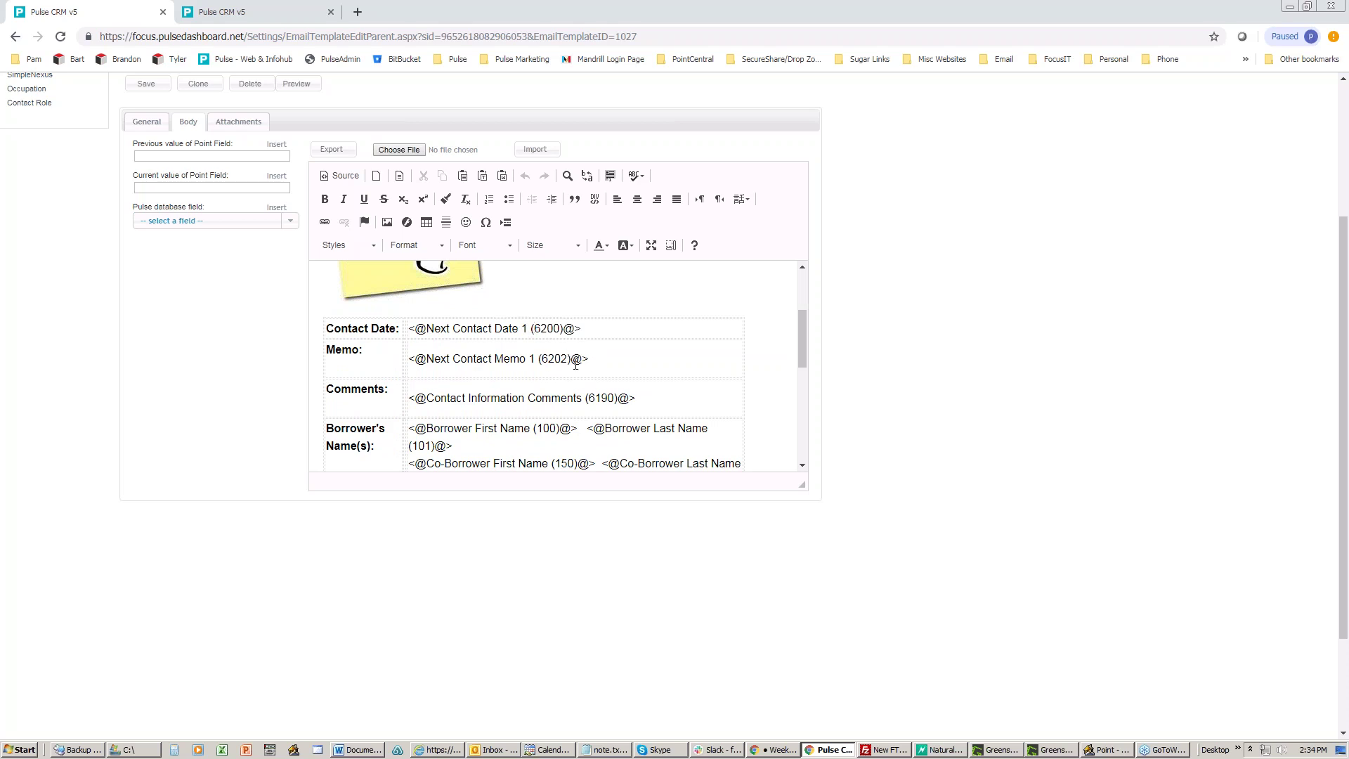
drag(591, 360, 414, 355)
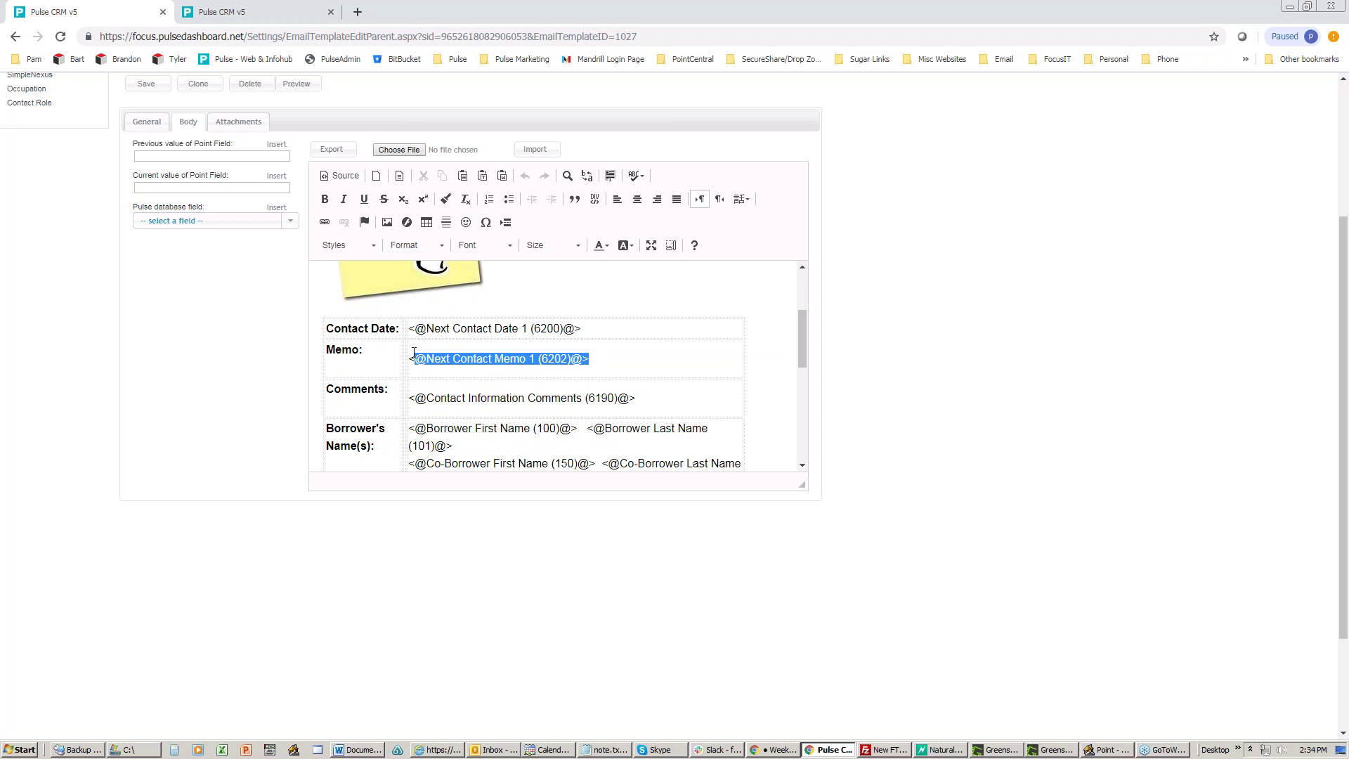
drag(637, 400, 416, 404)
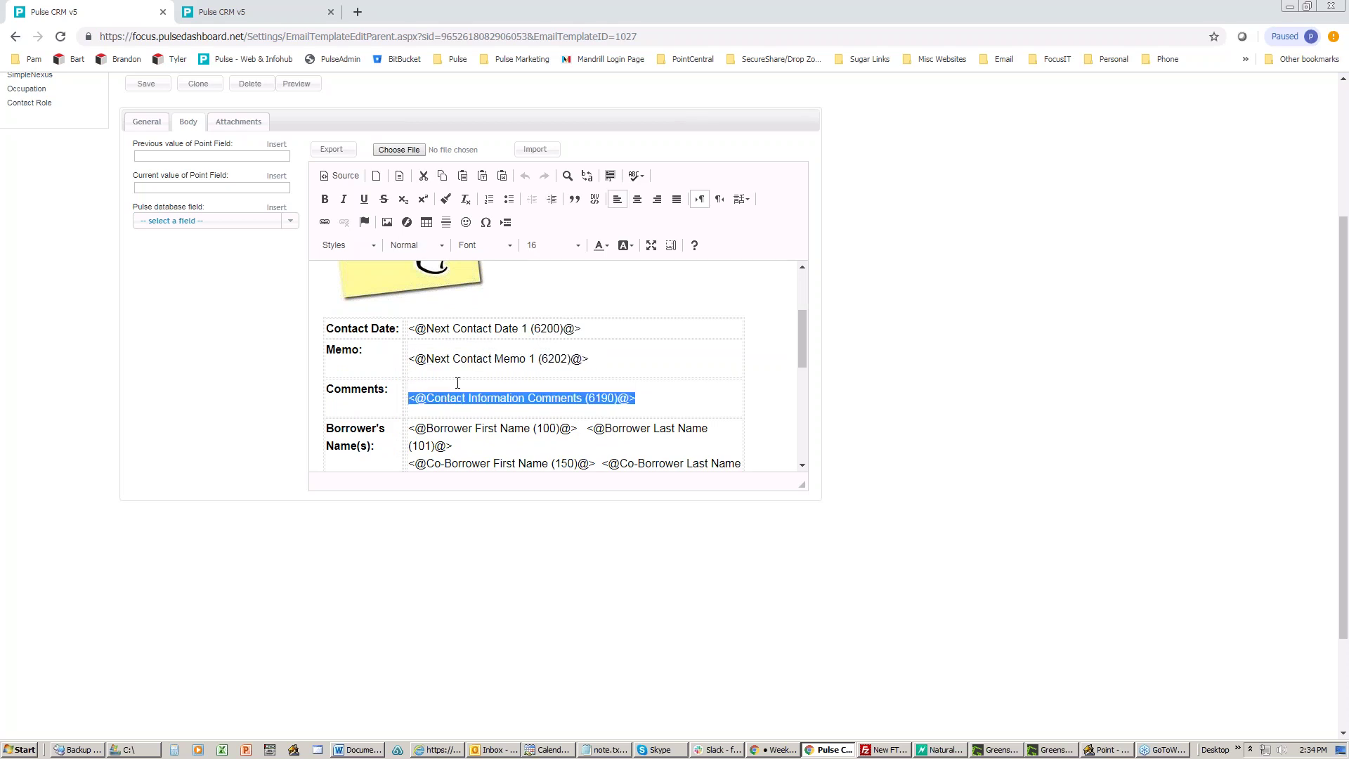
scroll(416, 404, down, 2)
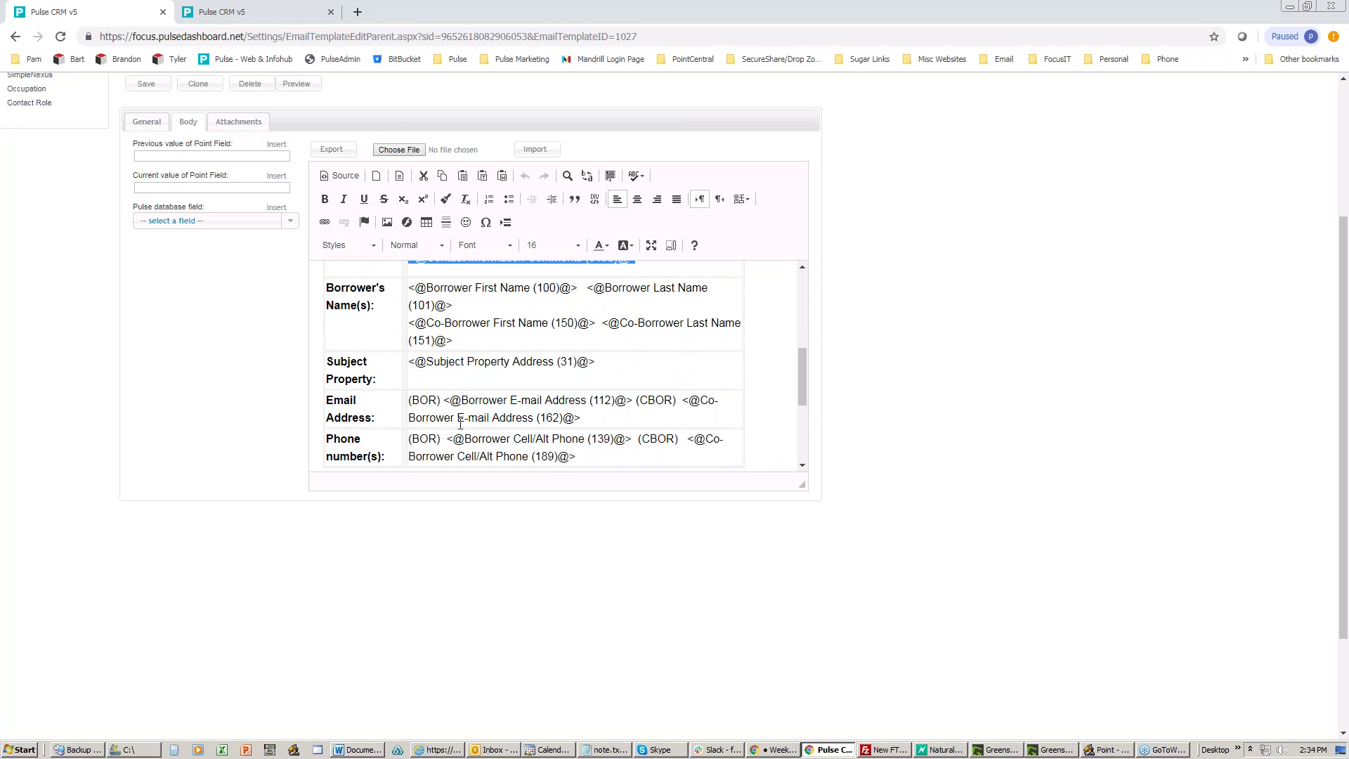
scroll(459, 423, down, 1)
scroll(462, 395, up, 2)
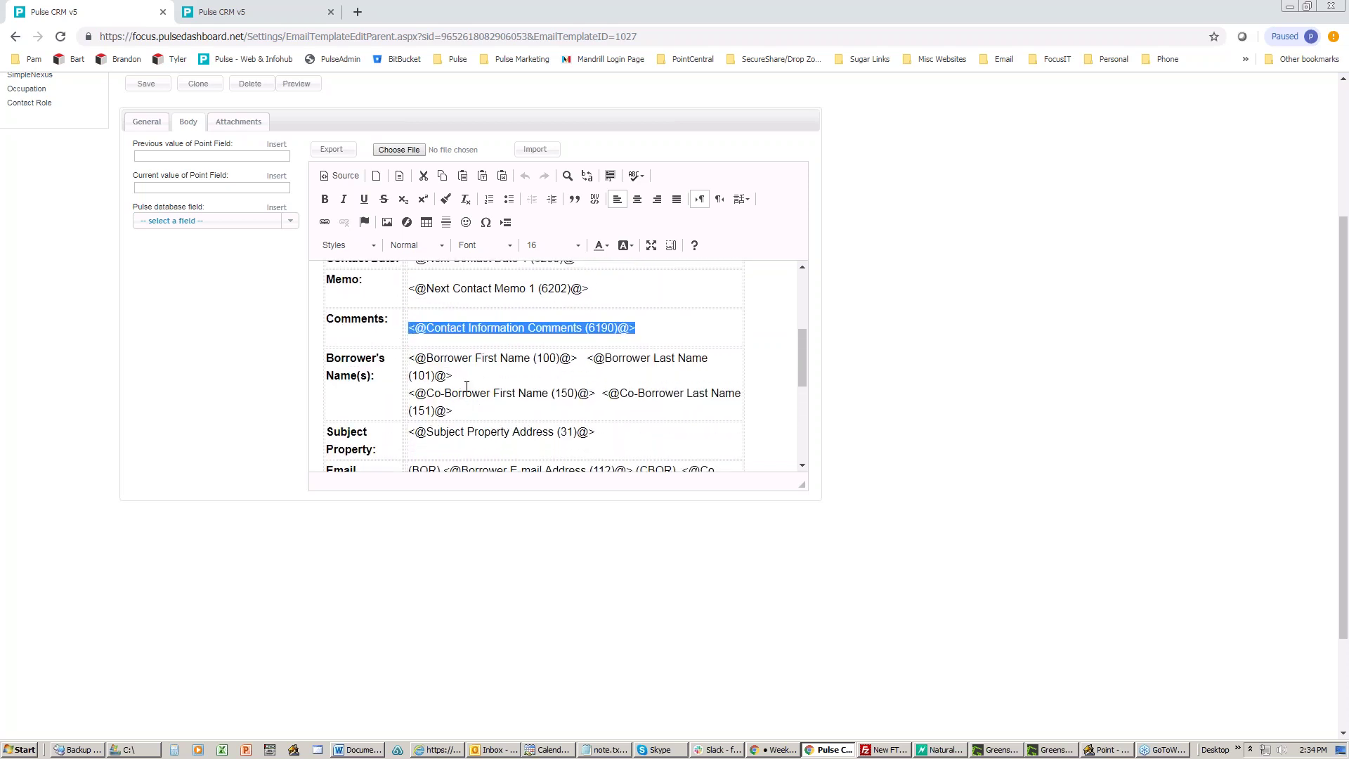
scroll(480, 388, up, 3)
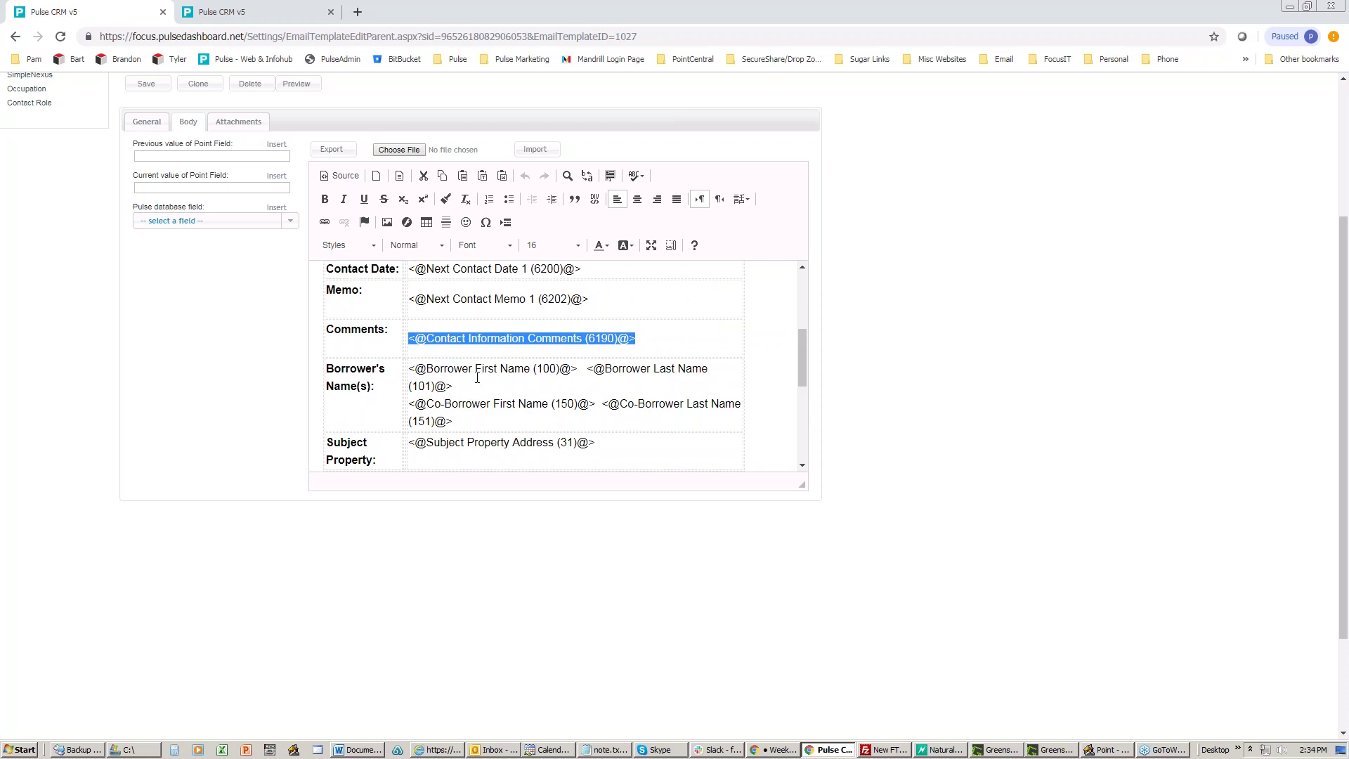
scroll(479, 383, up, 3)
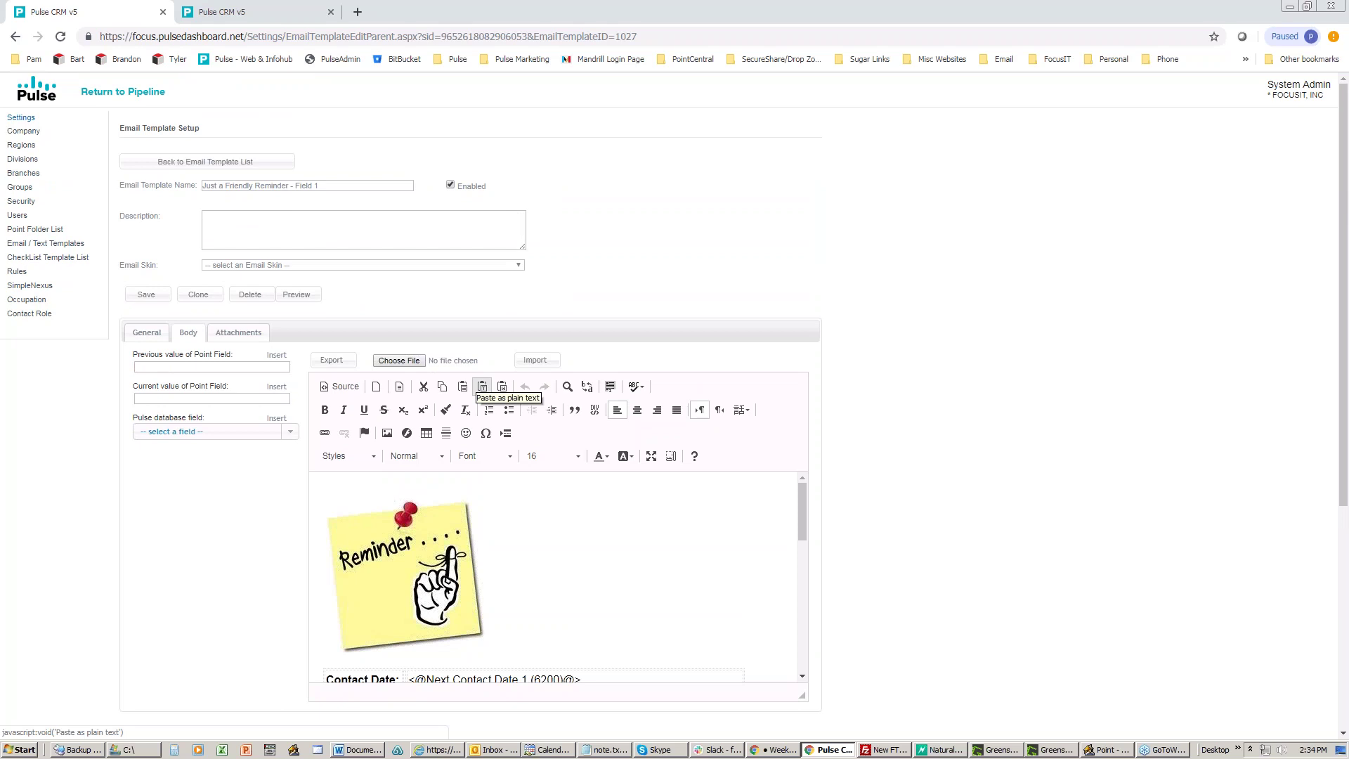
click(255, 161)
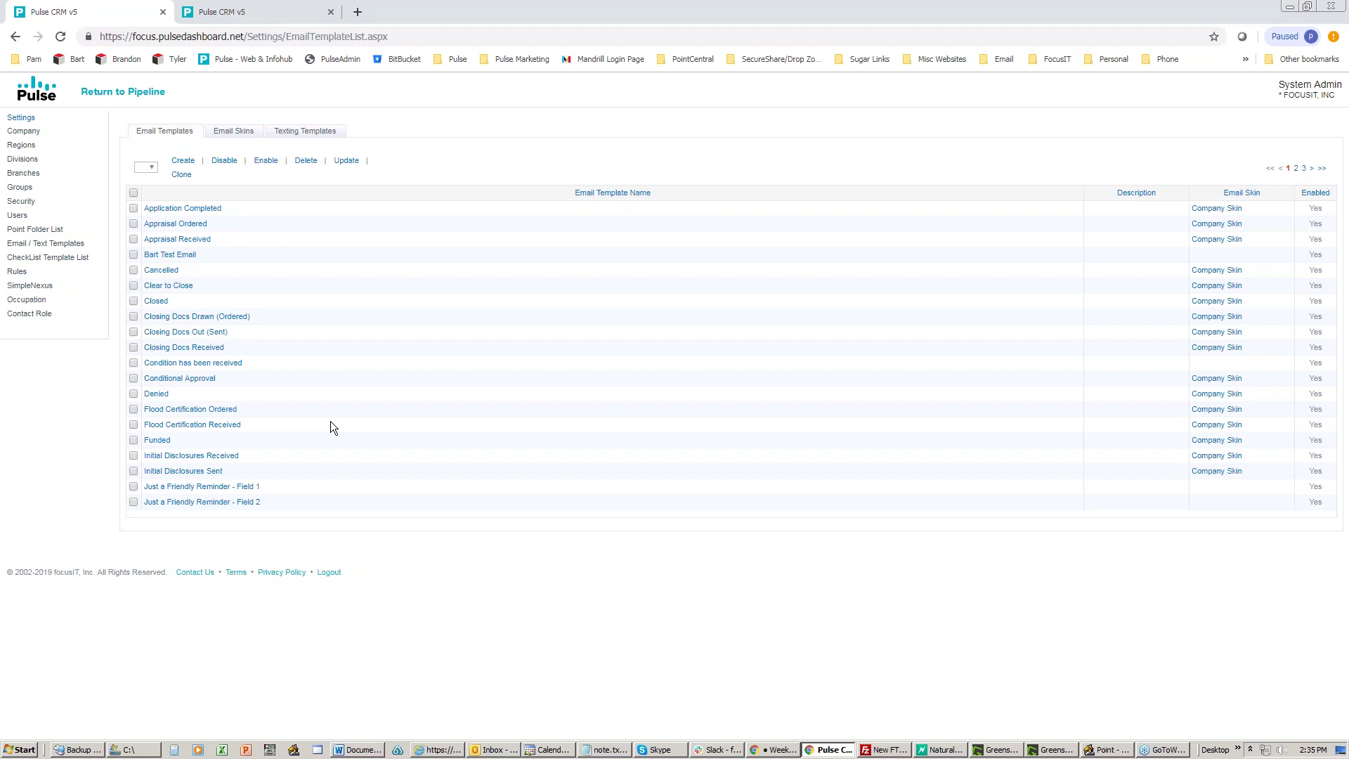
click(1102, 750)
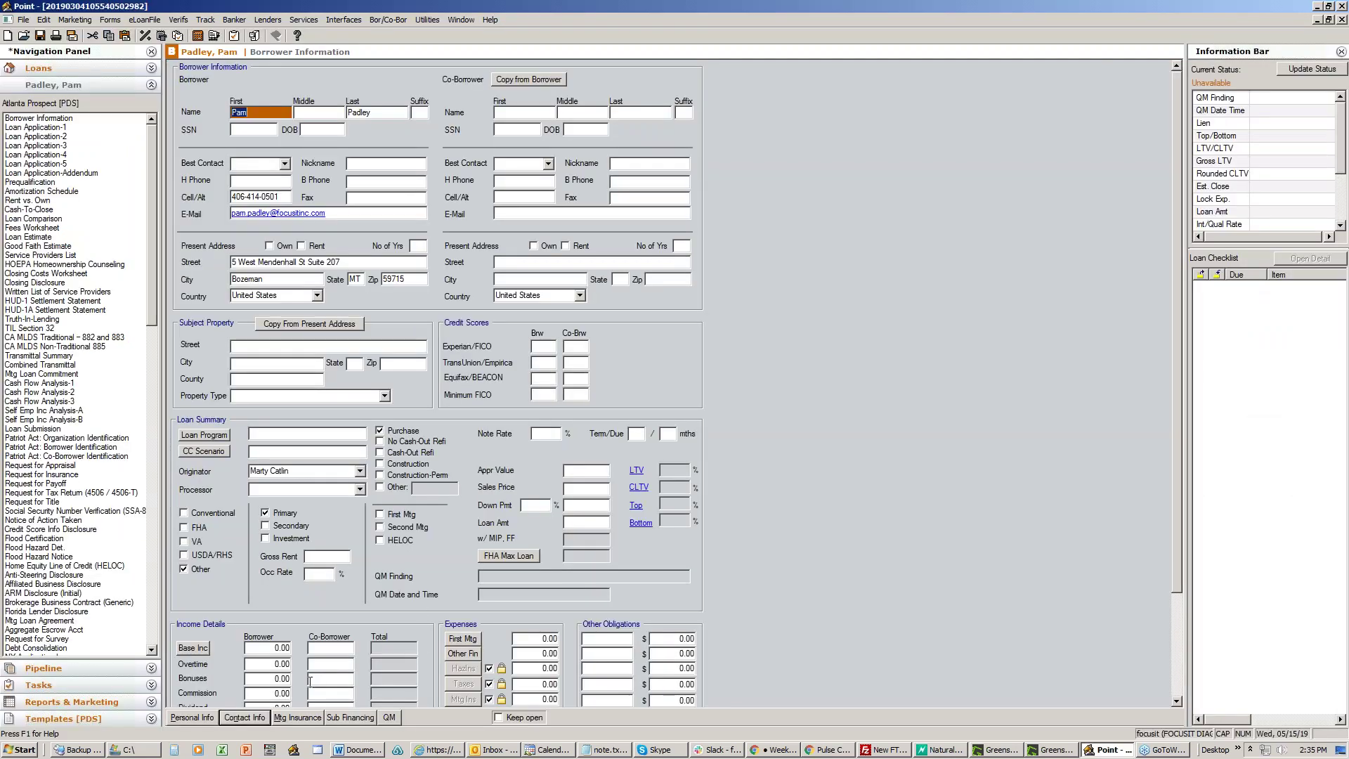
click(245, 717)
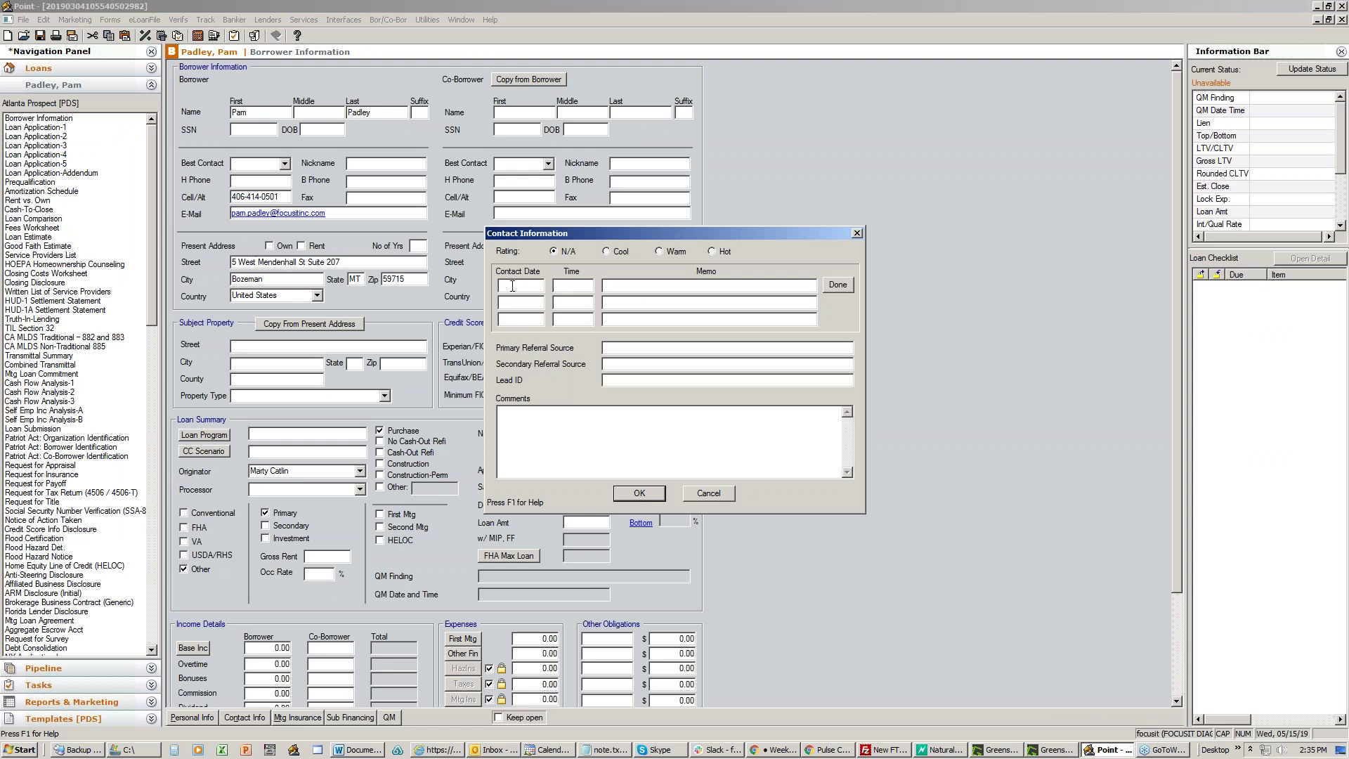
click(520, 291)
click(520, 302)
click(632, 300)
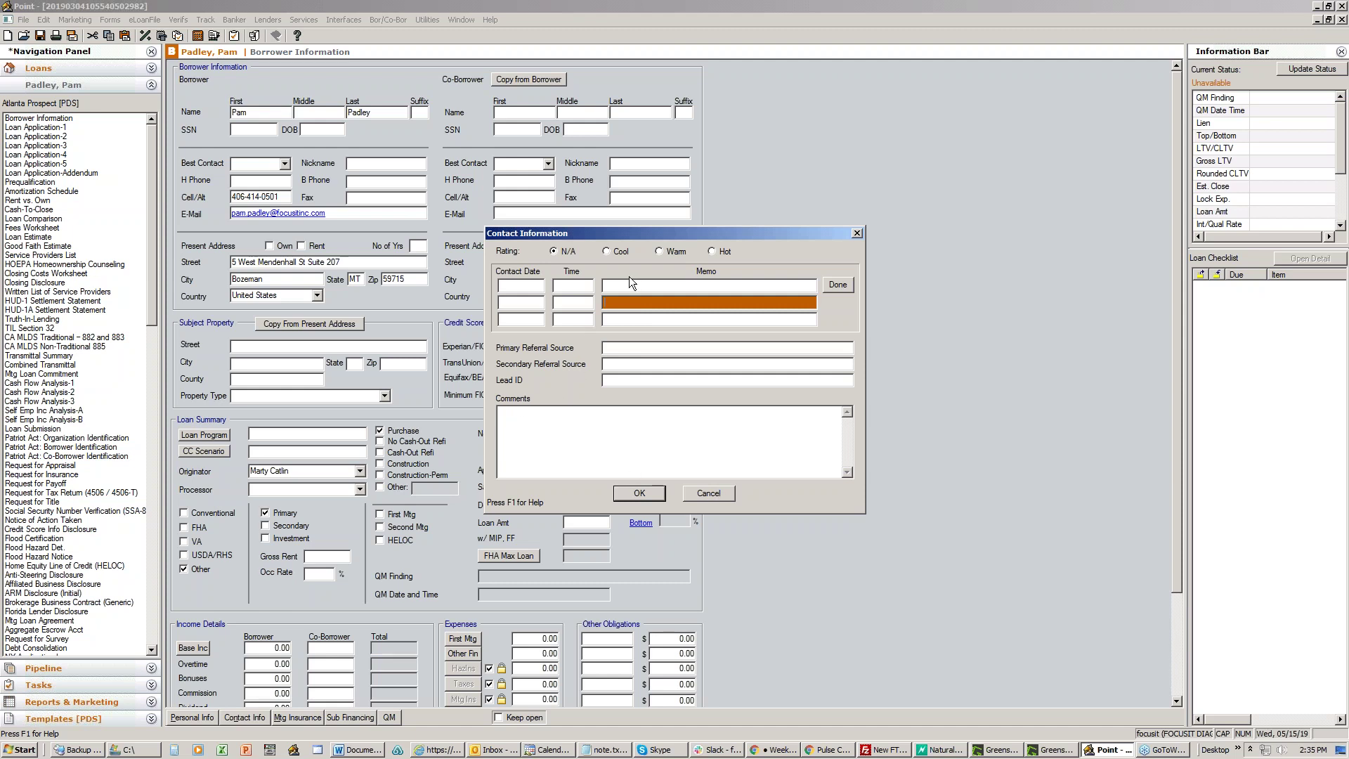
click(707, 494)
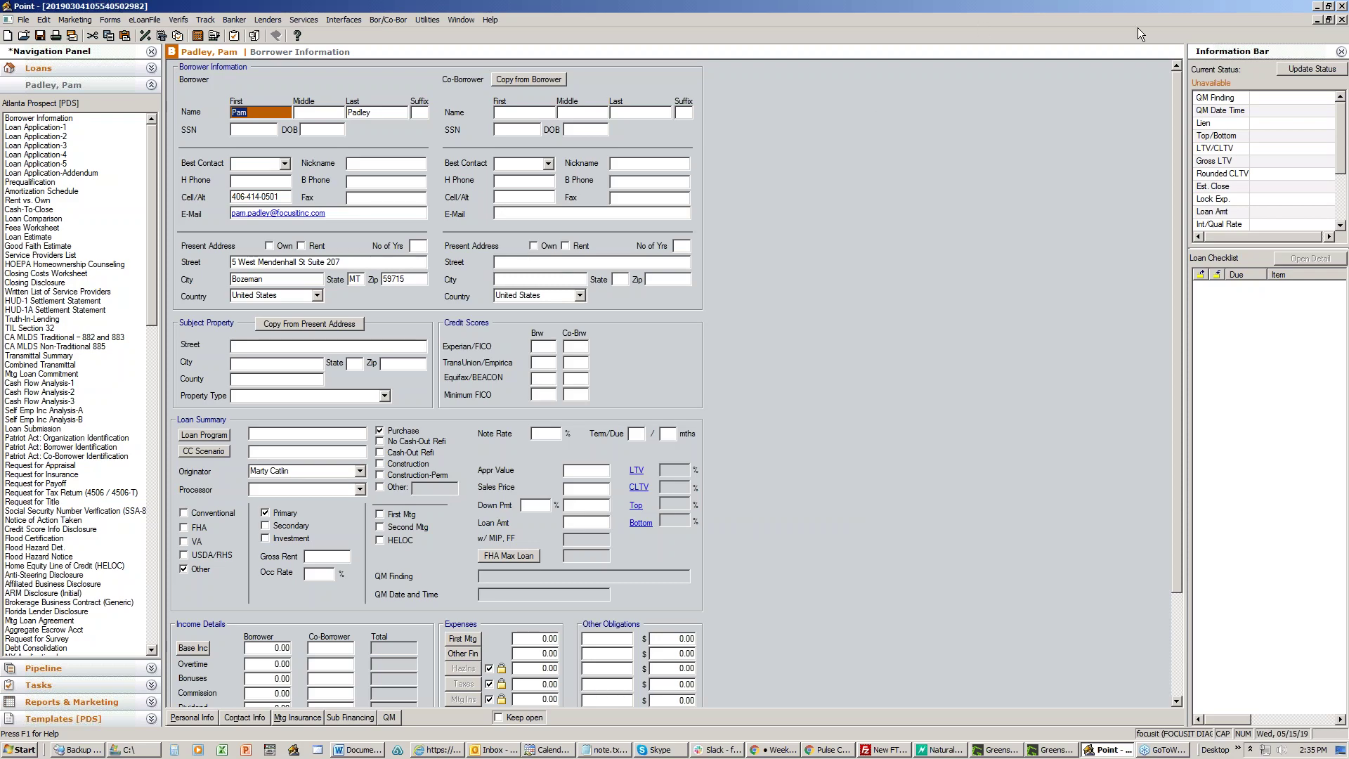
click(1317, 6)
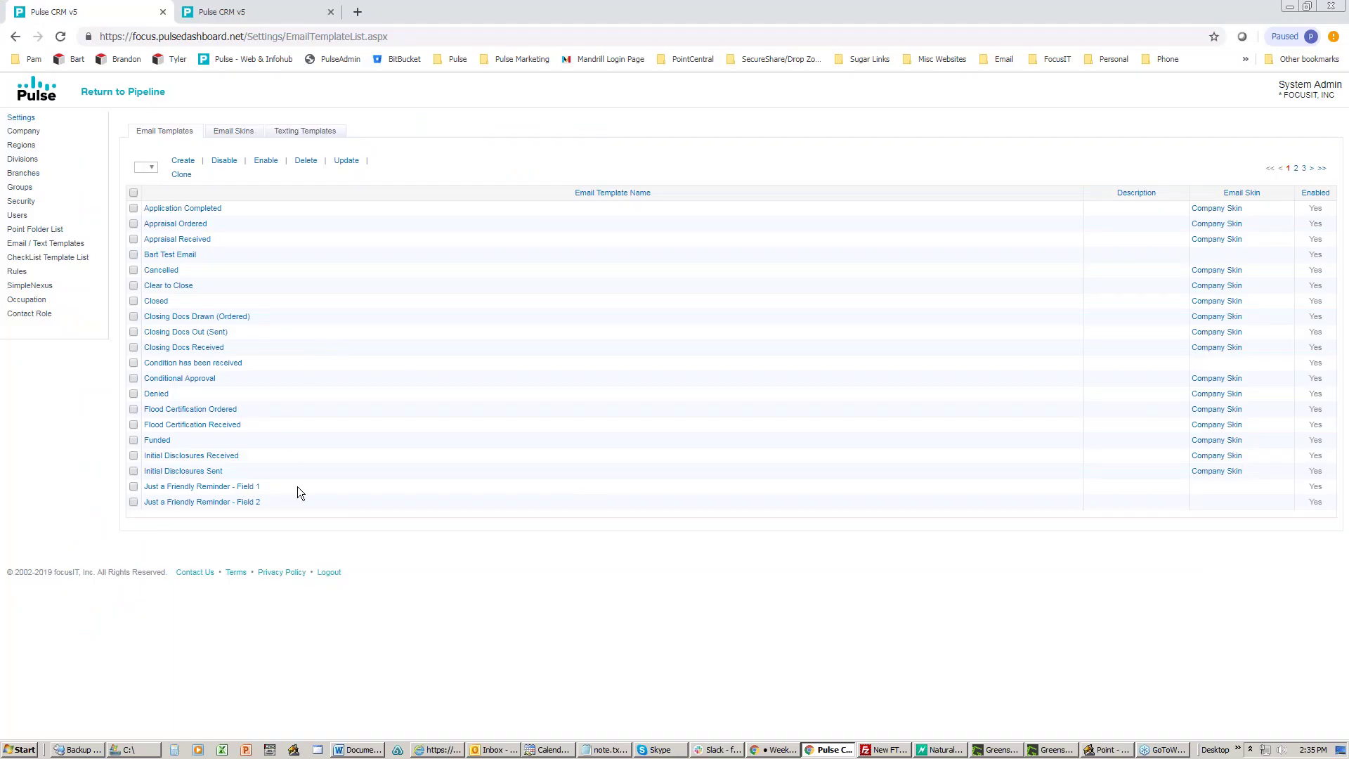
Step: Make the Field 2 template send from Processor and to Processor instead of Loan Officer
click(189, 379)
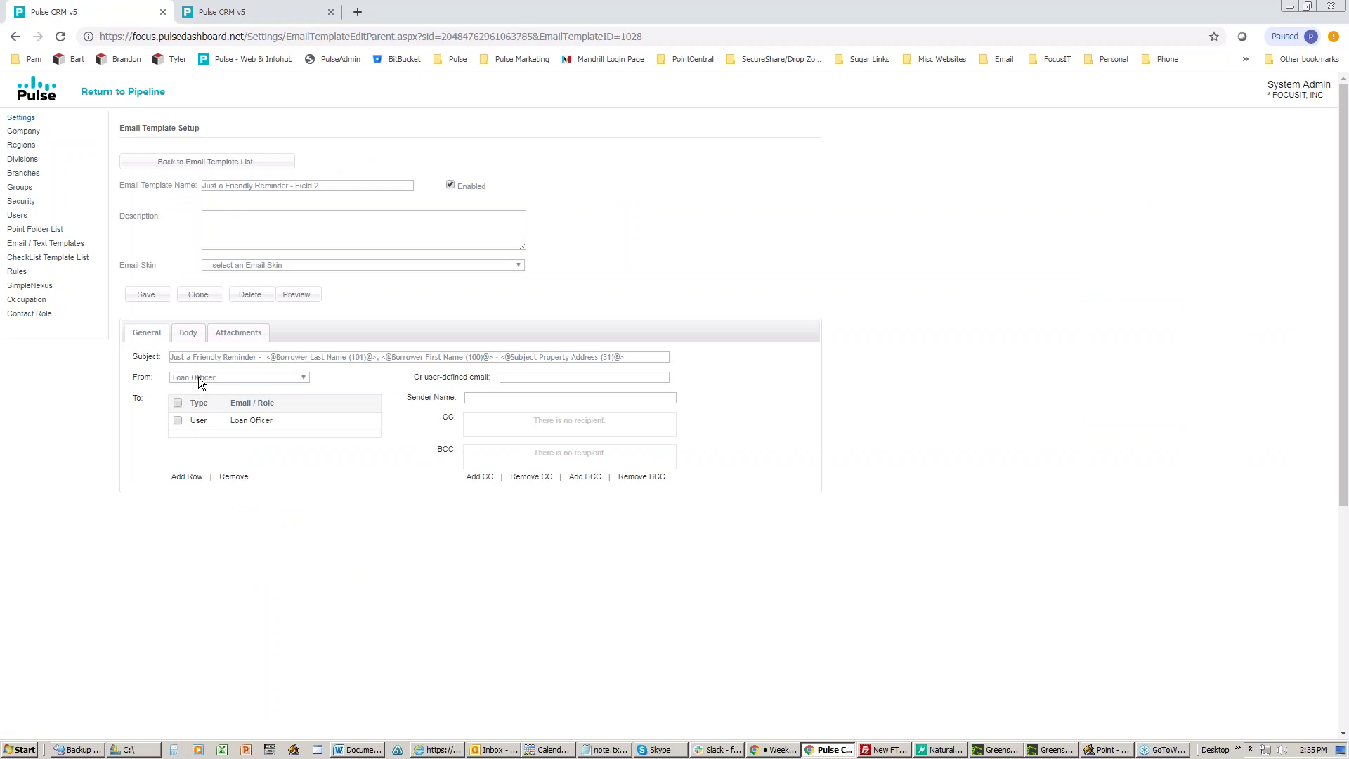
click(198, 378)
click(200, 447)
click(187, 478)
scroll(377, 546, down, 5)
click(293, 590)
click(293, 695)
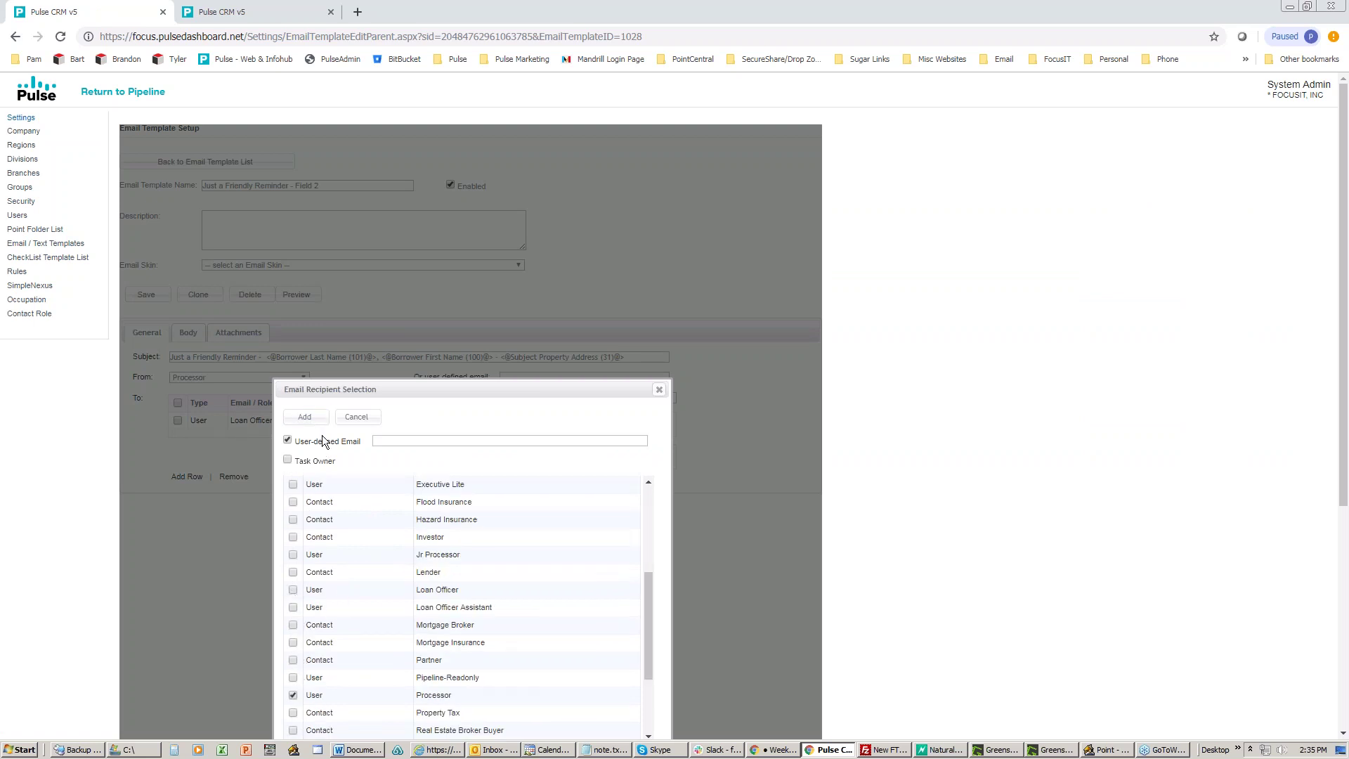
click(304, 417)
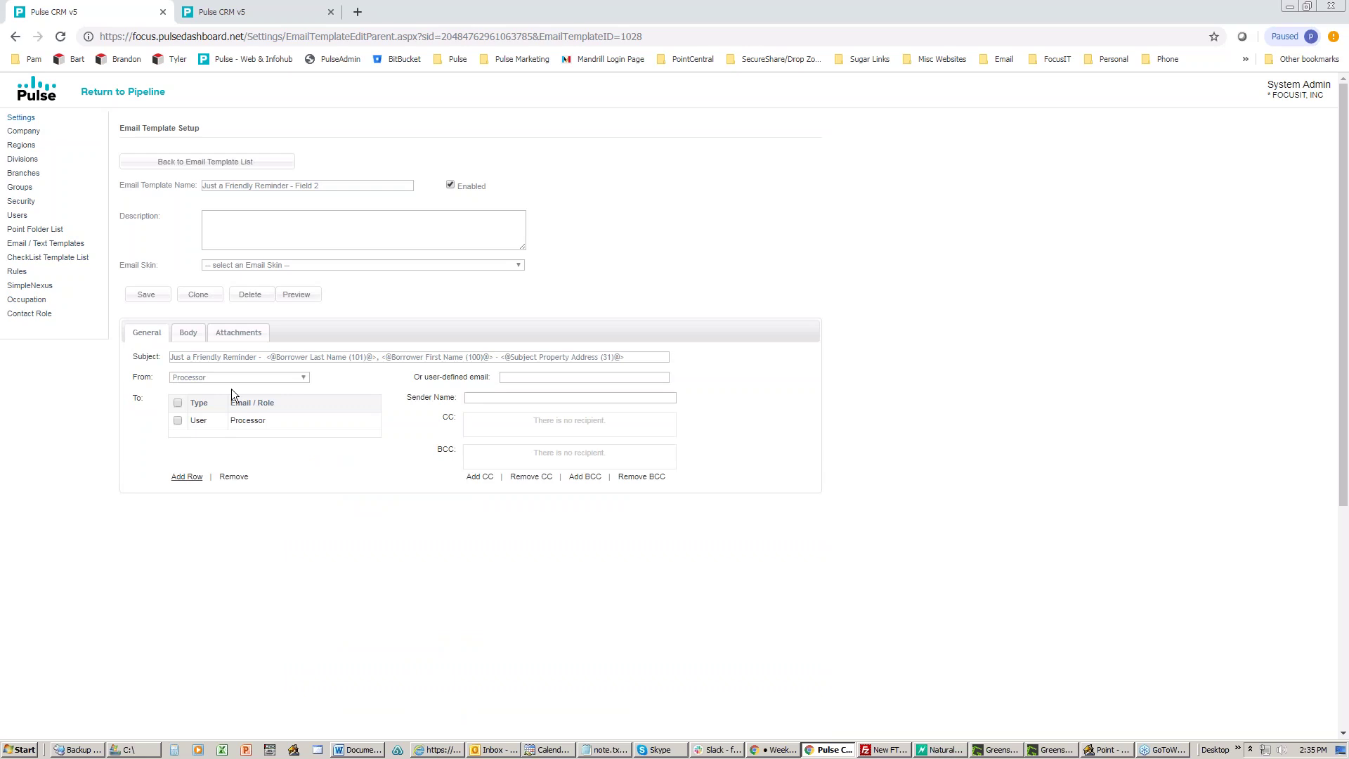
Step: Check the Next Contact Memo 2 field in the body and save the template
click(188, 332)
scroll(492, 534, down, 4)
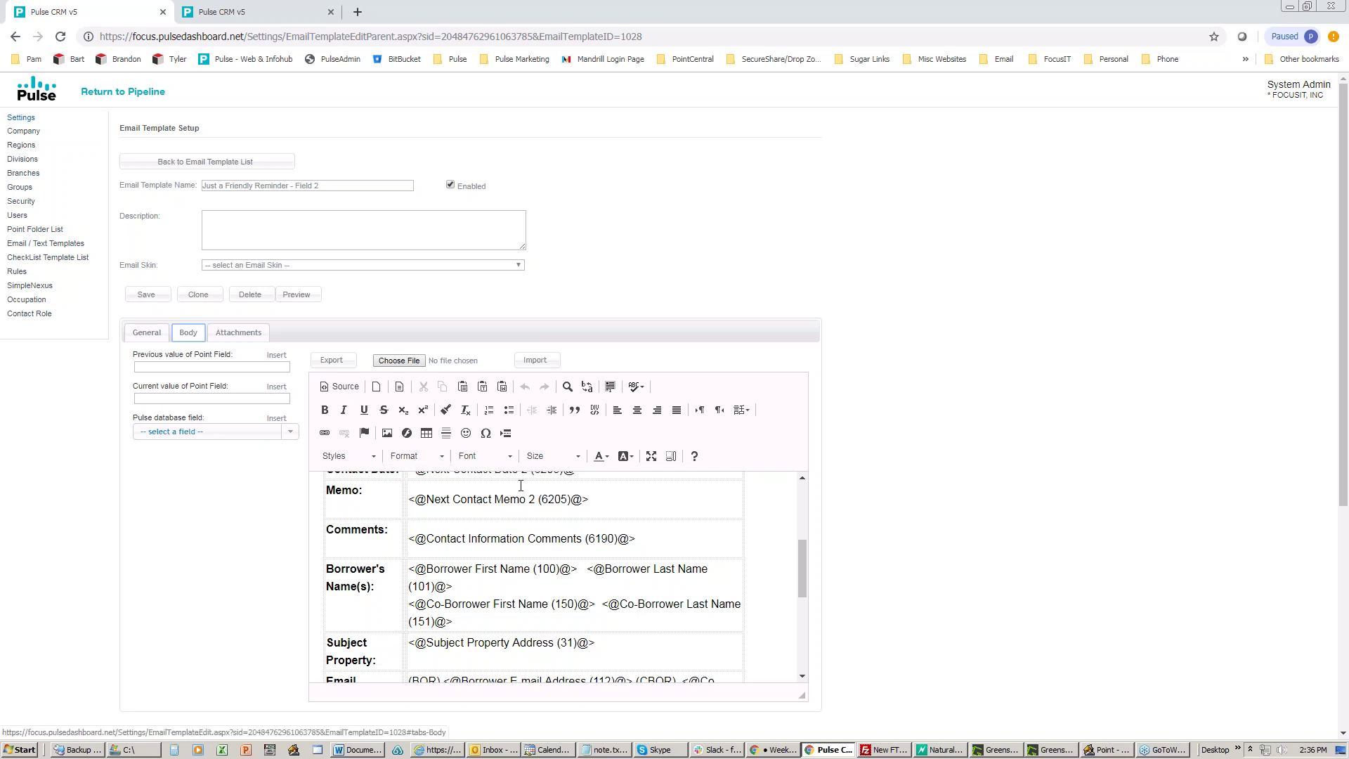
drag(526, 500, 540, 501)
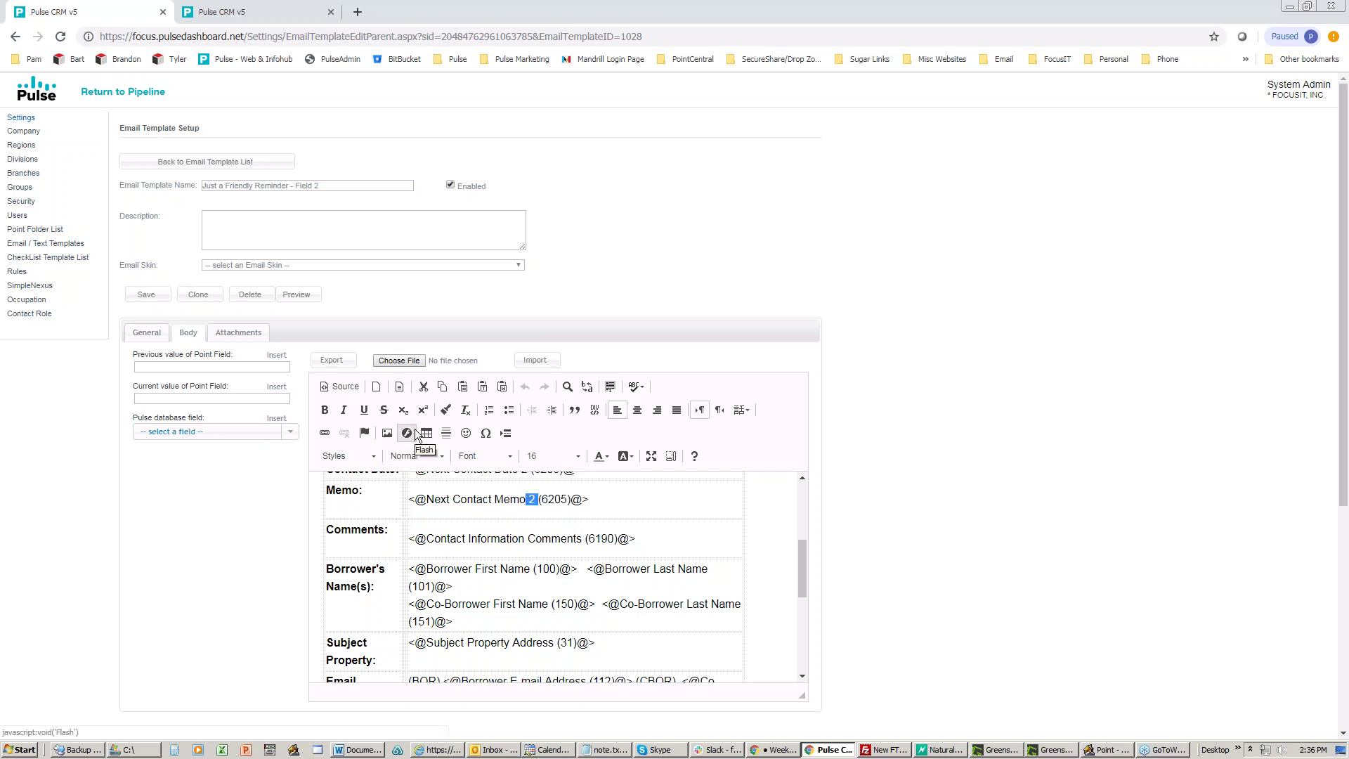
click(147, 296)
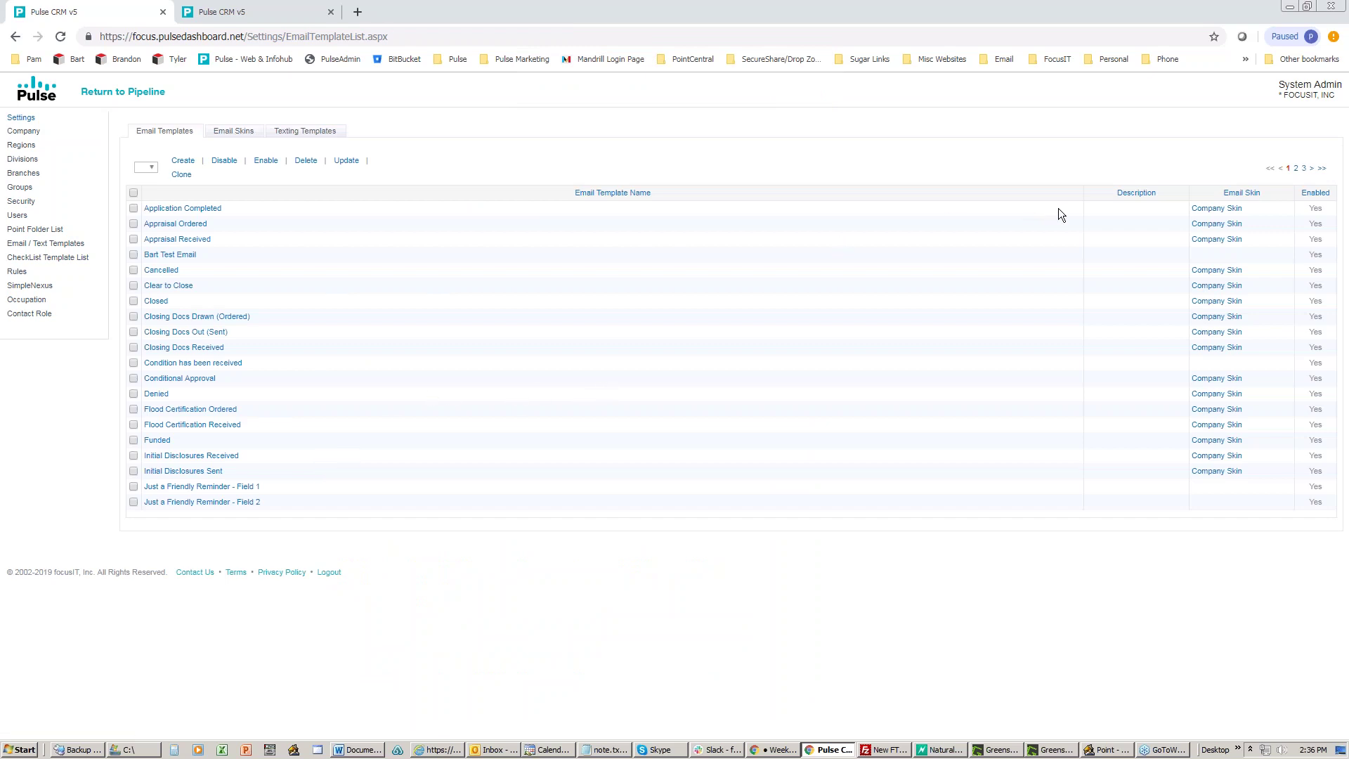
Step: Review the Prospect Date is 30 days old reminder template's body, then return to the template list
click(1297, 169)
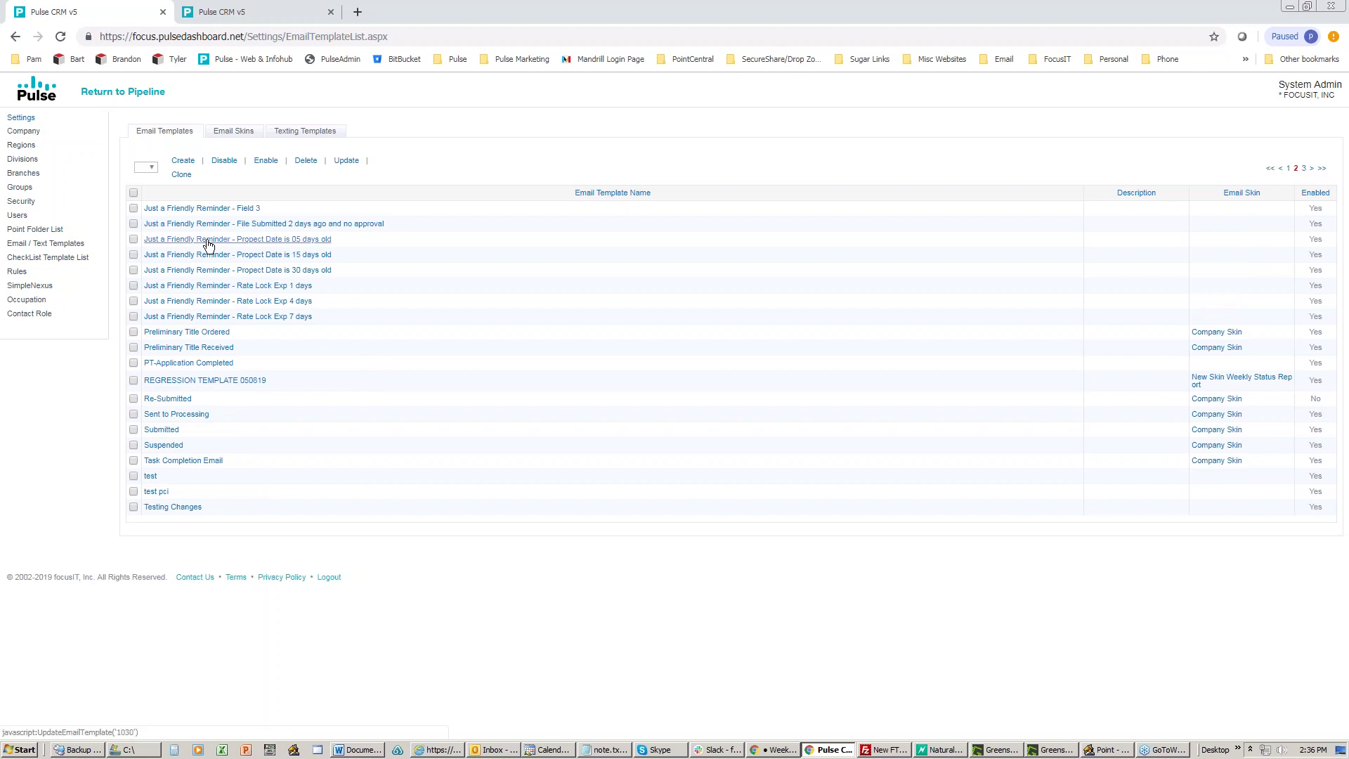
click(209, 270)
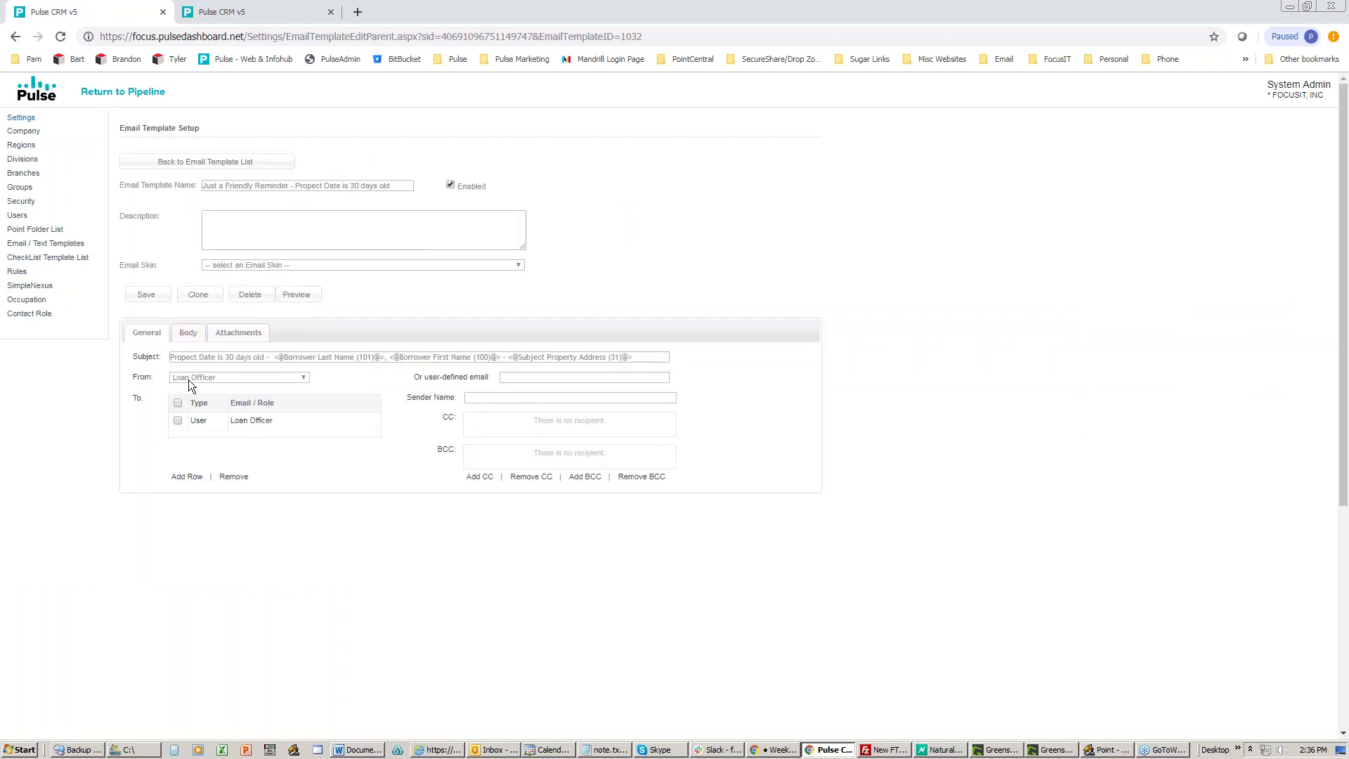
click(188, 333)
scroll(593, 548, down, 3)
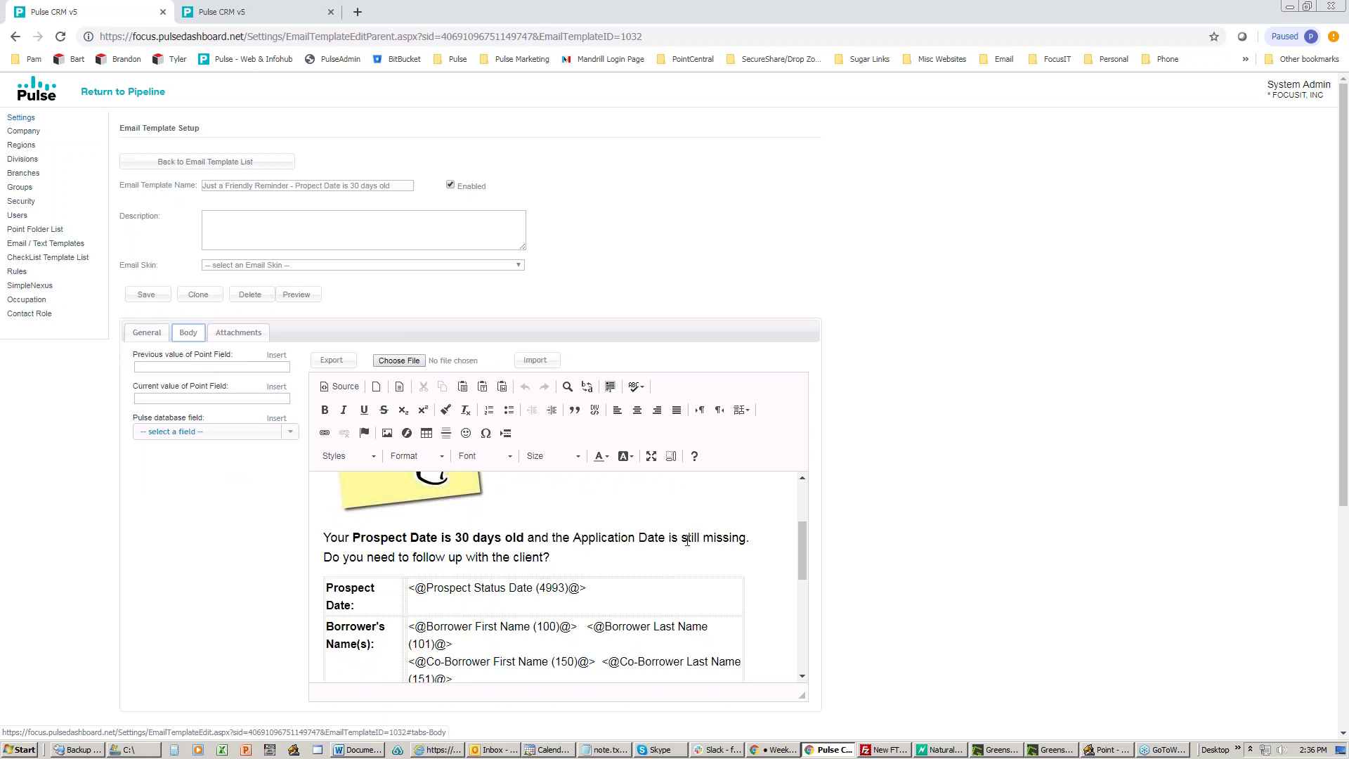
click(569, 560)
scroll(571, 561, down, 3)
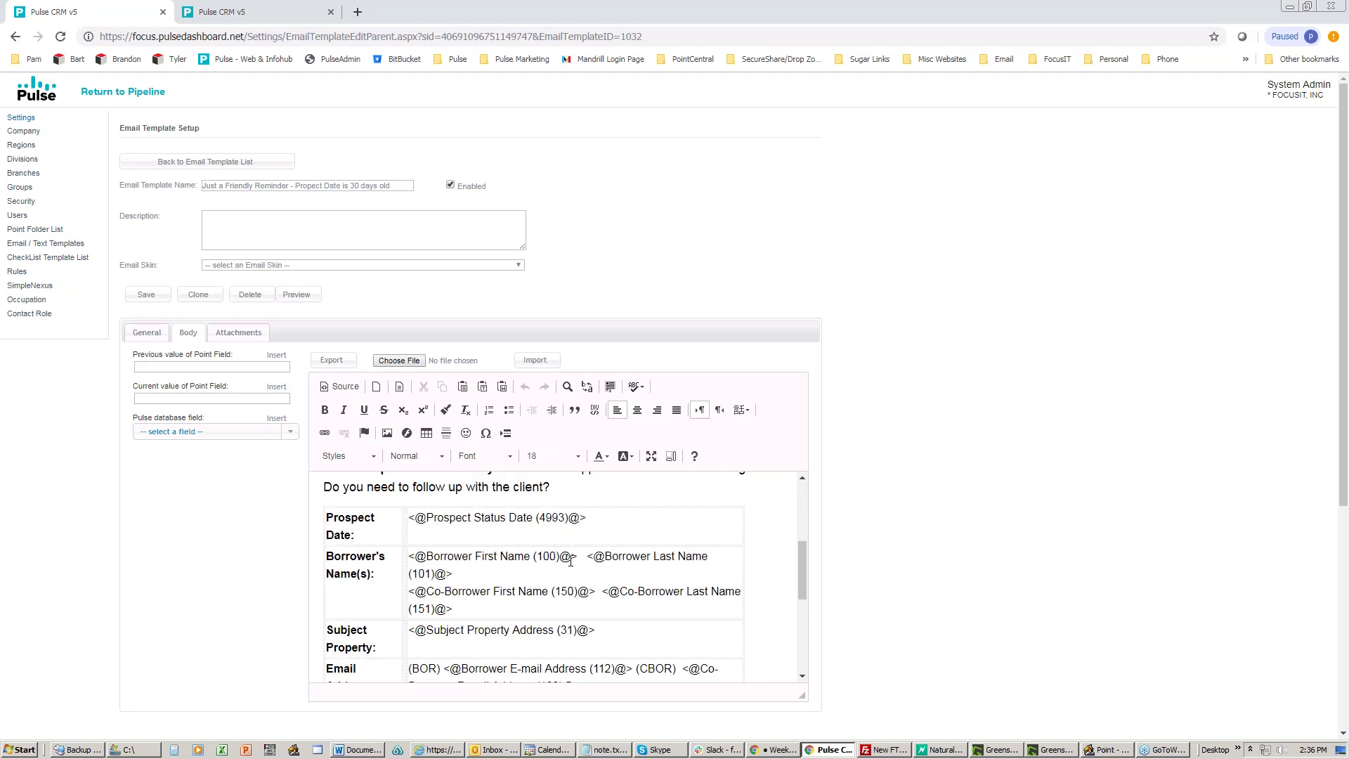
scroll(571, 560, up, 3)
scroll(571, 560, up, 3)
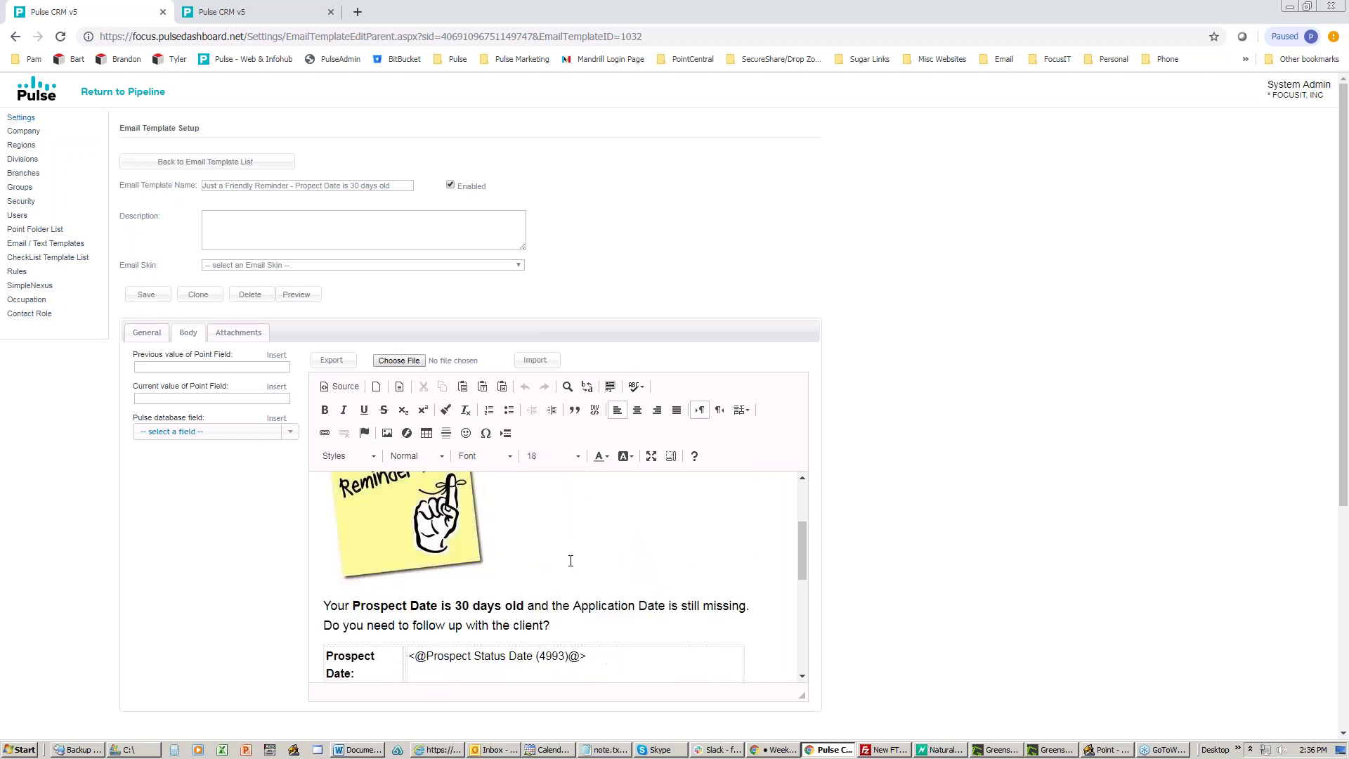
click(147, 333)
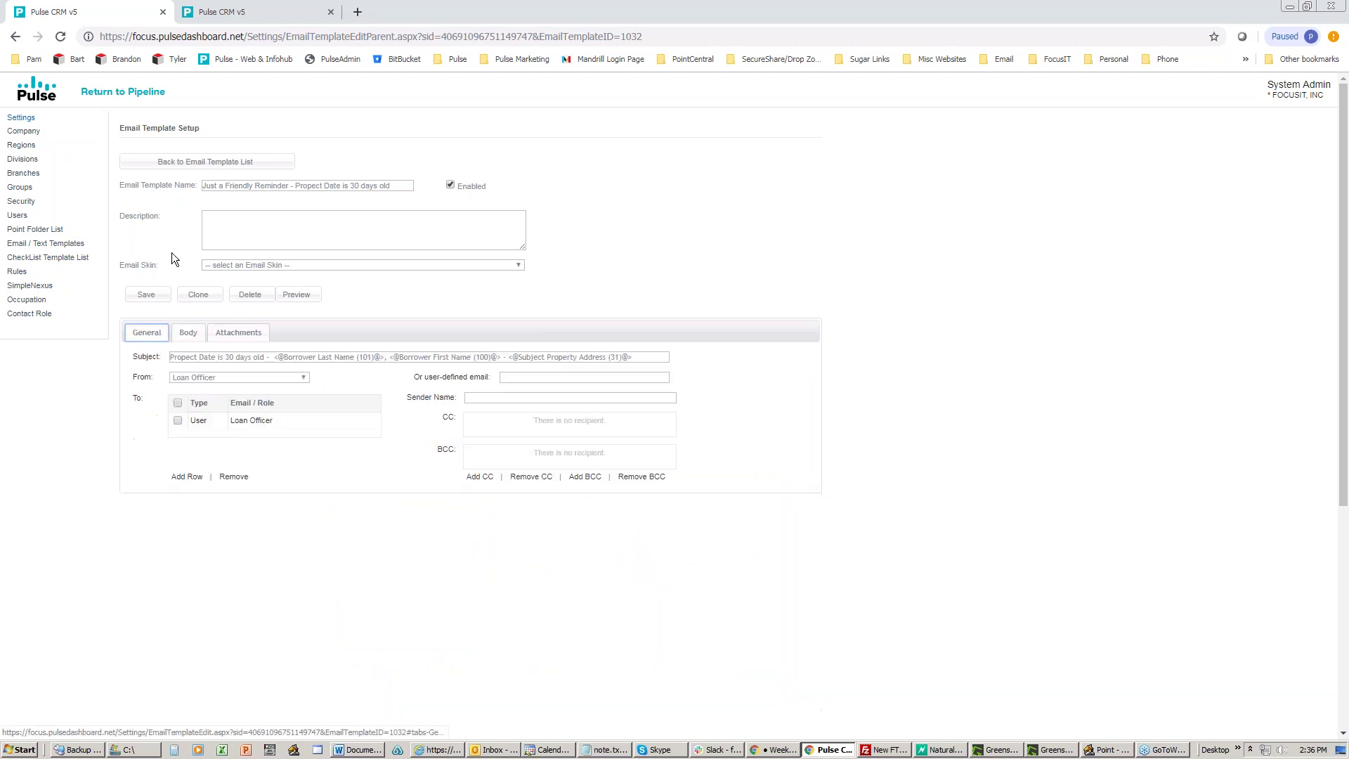
click(185, 166)
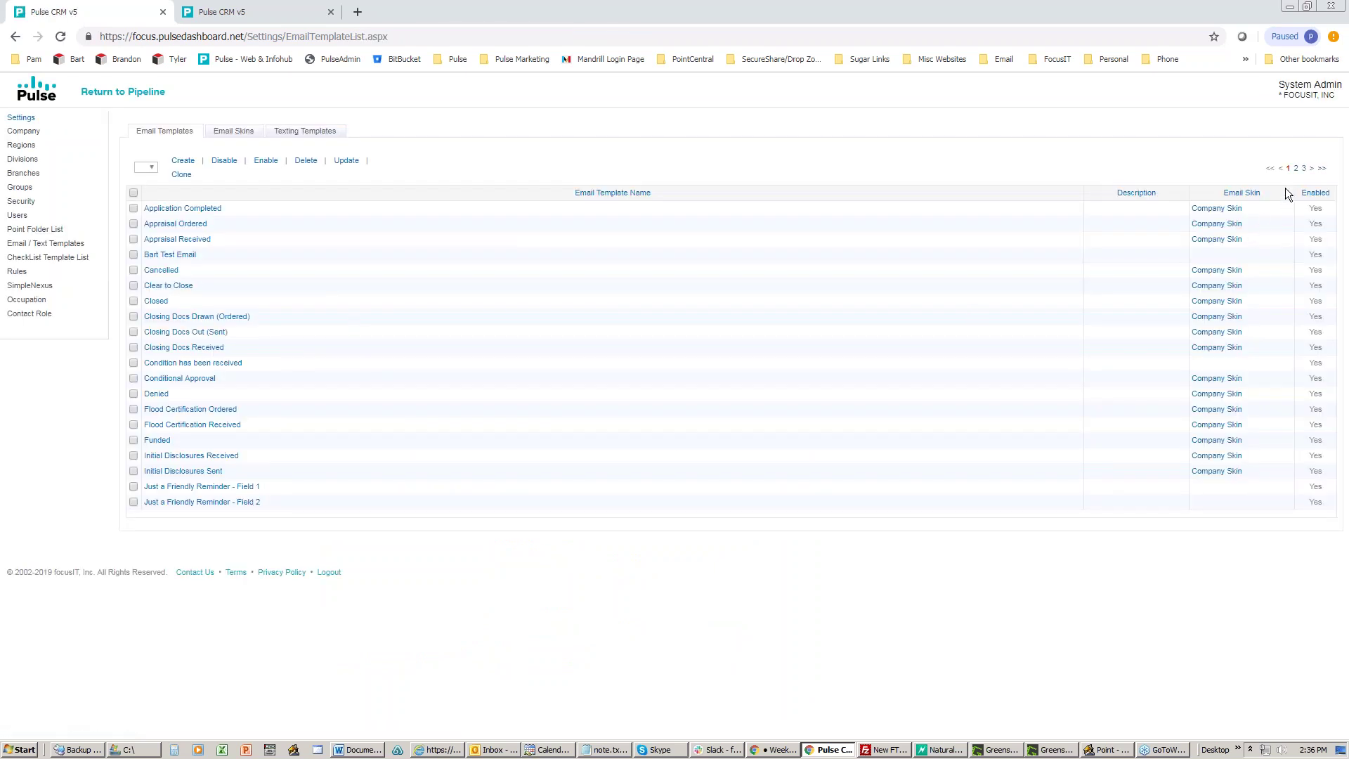
Step: Browse the second page of email templates, then open the Rule List
click(1297, 169)
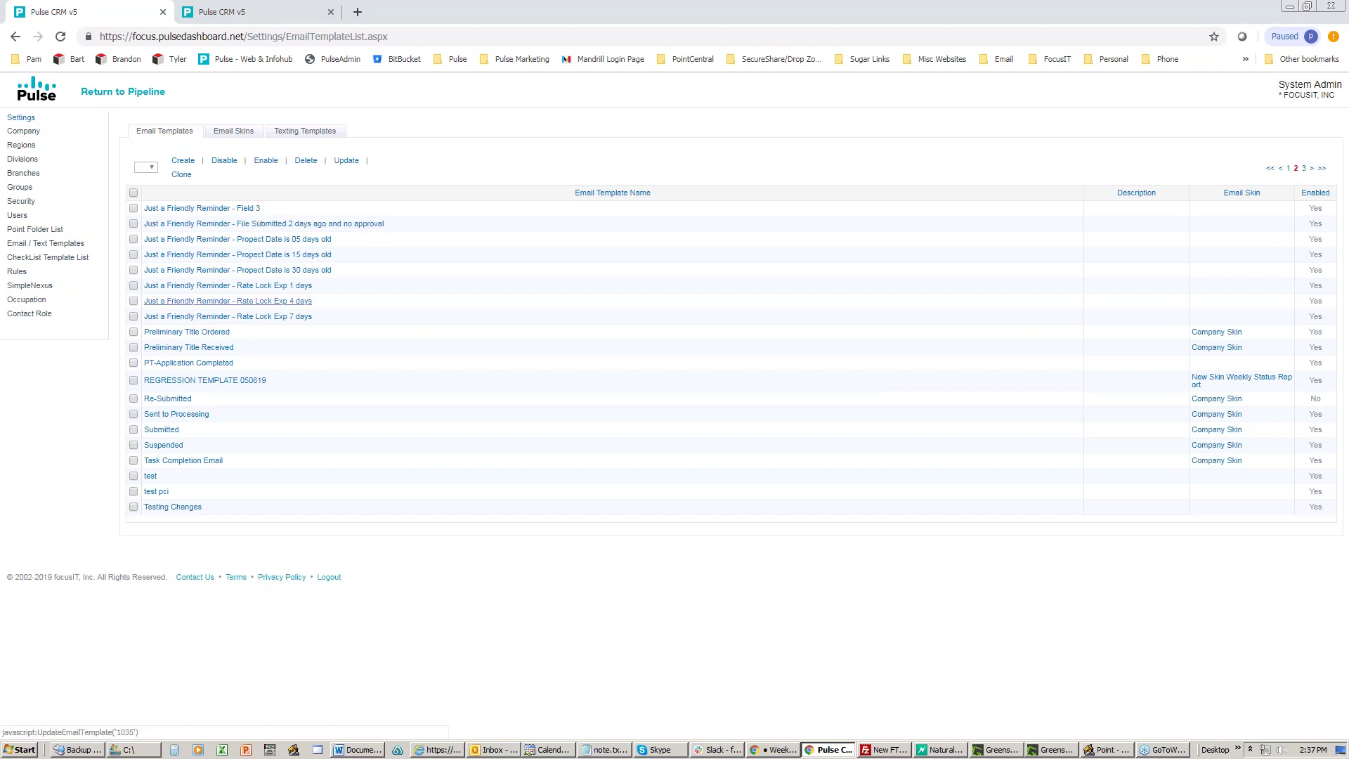
click(17, 271)
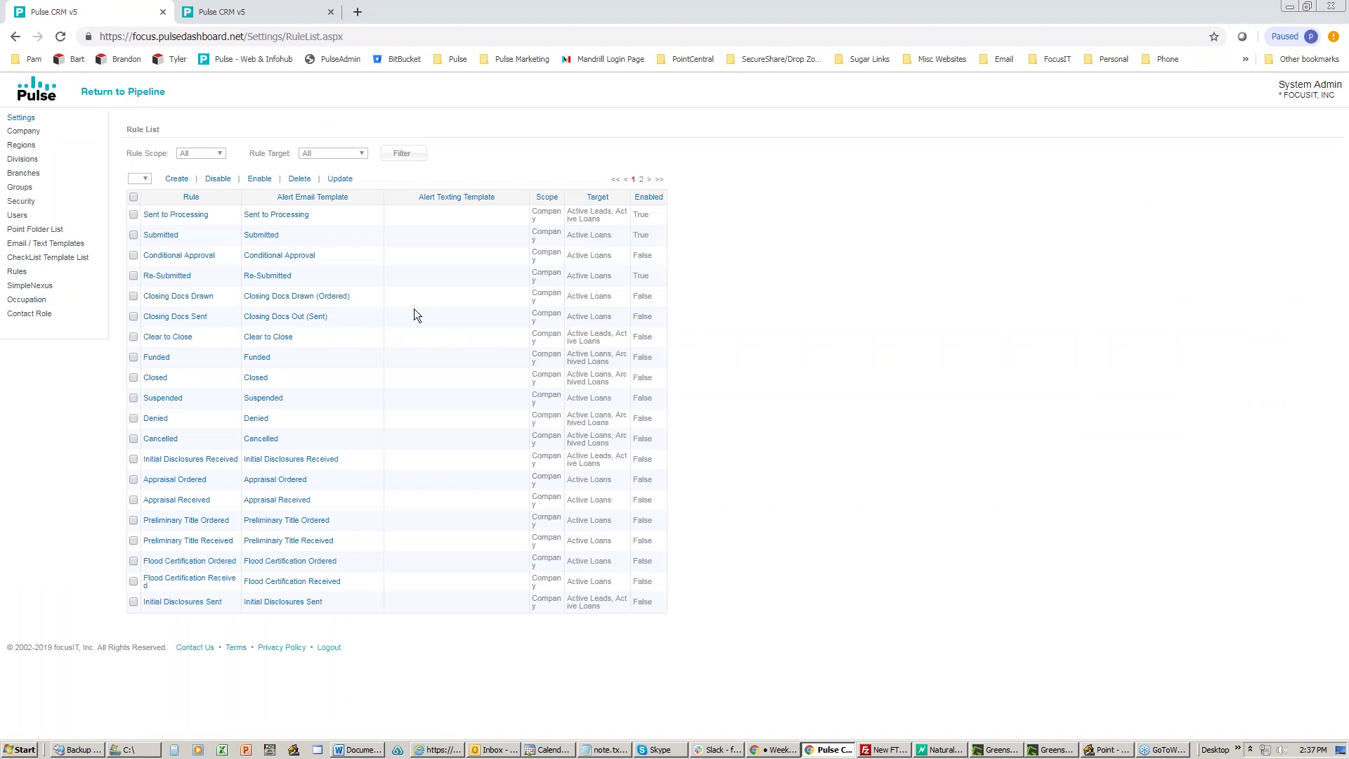
Step: Open the Sent to Processing rule, whose trigger is Sent to Processing Status Date (4995) equals Today
click(161, 218)
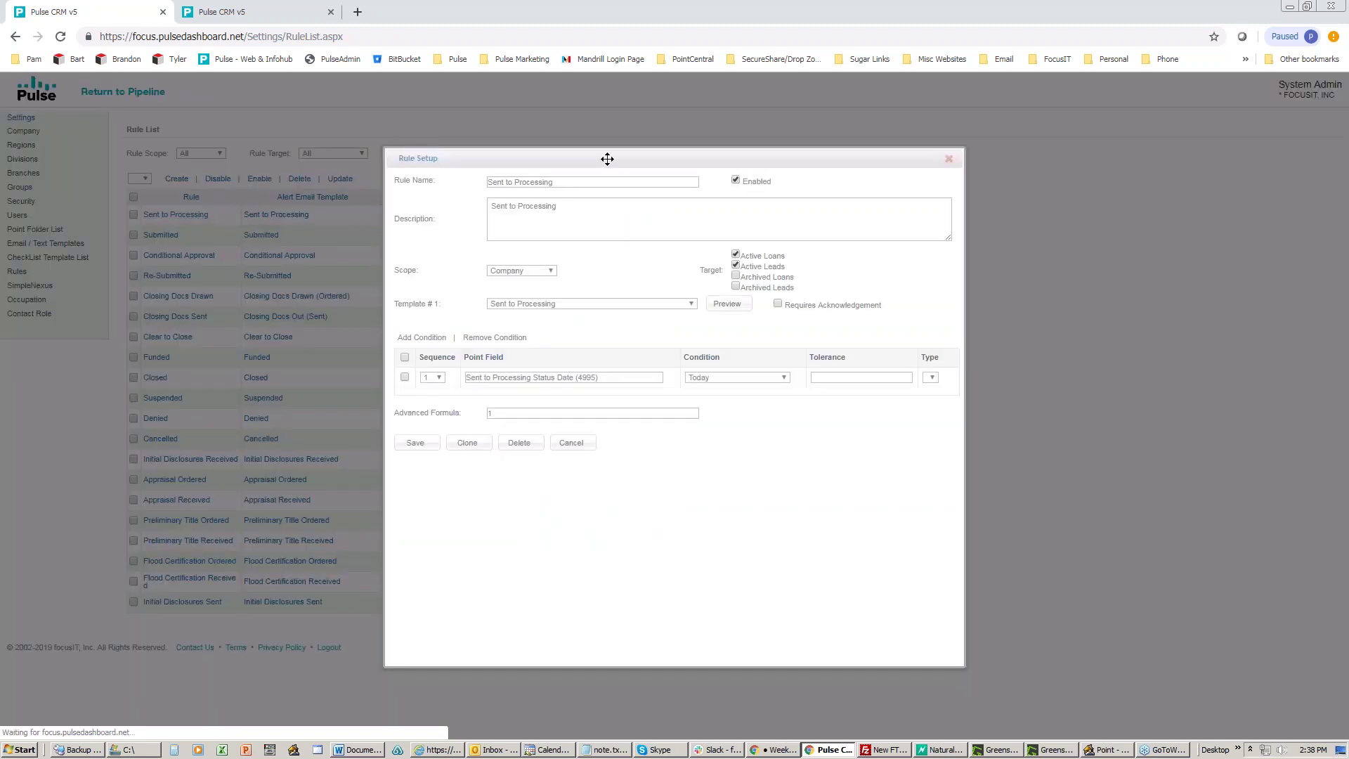
drag(437, 153, 352, 131)
triple_click(245, 154)
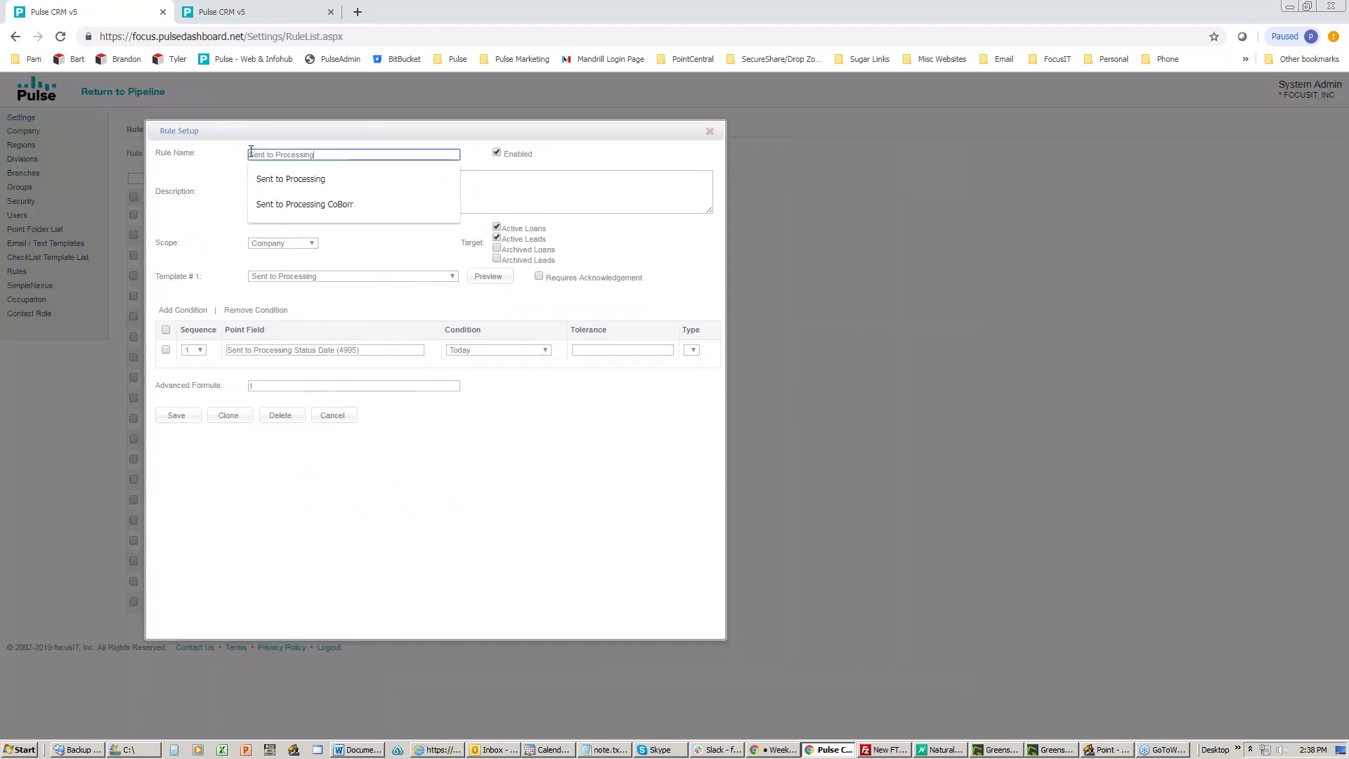
click(583, 148)
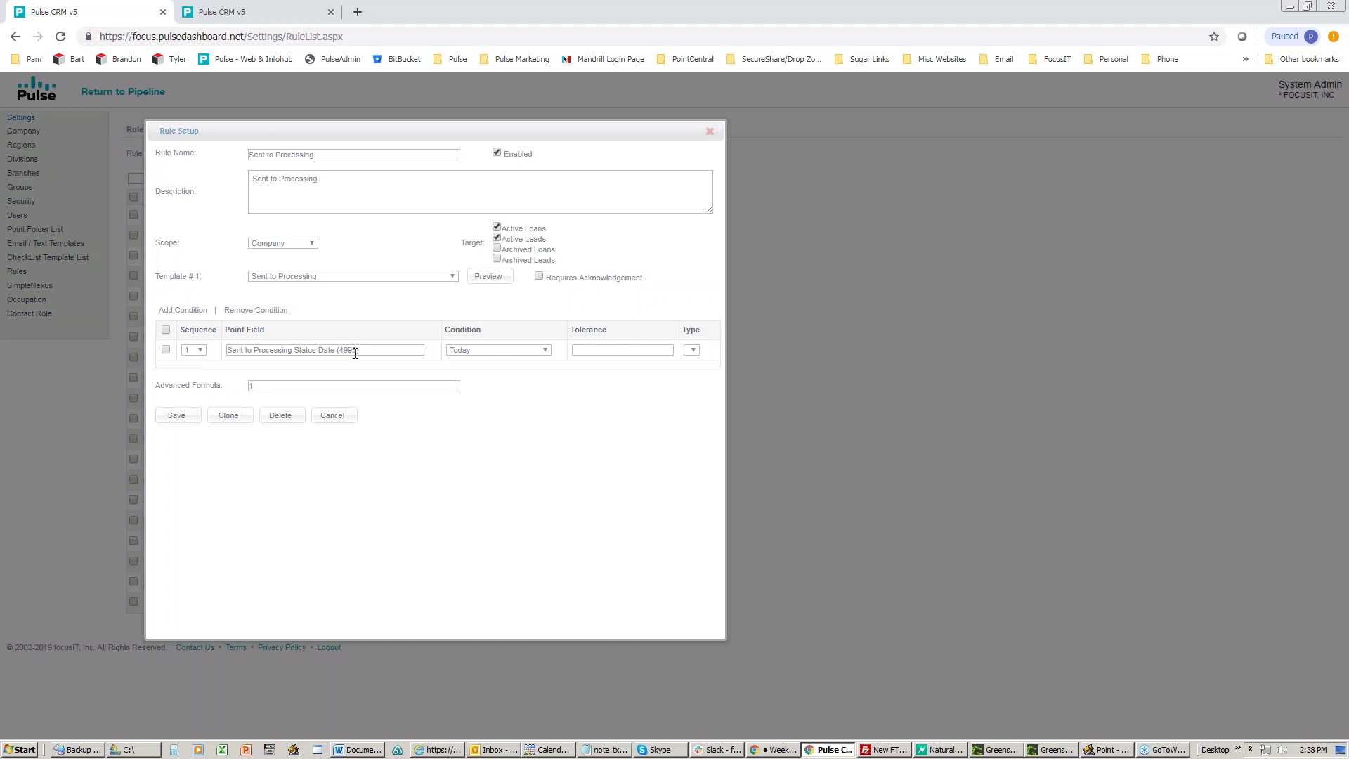
Step: Load the field-ID loan in Point and confirm Sent to Processing uses date field 4995
click(1090, 752)
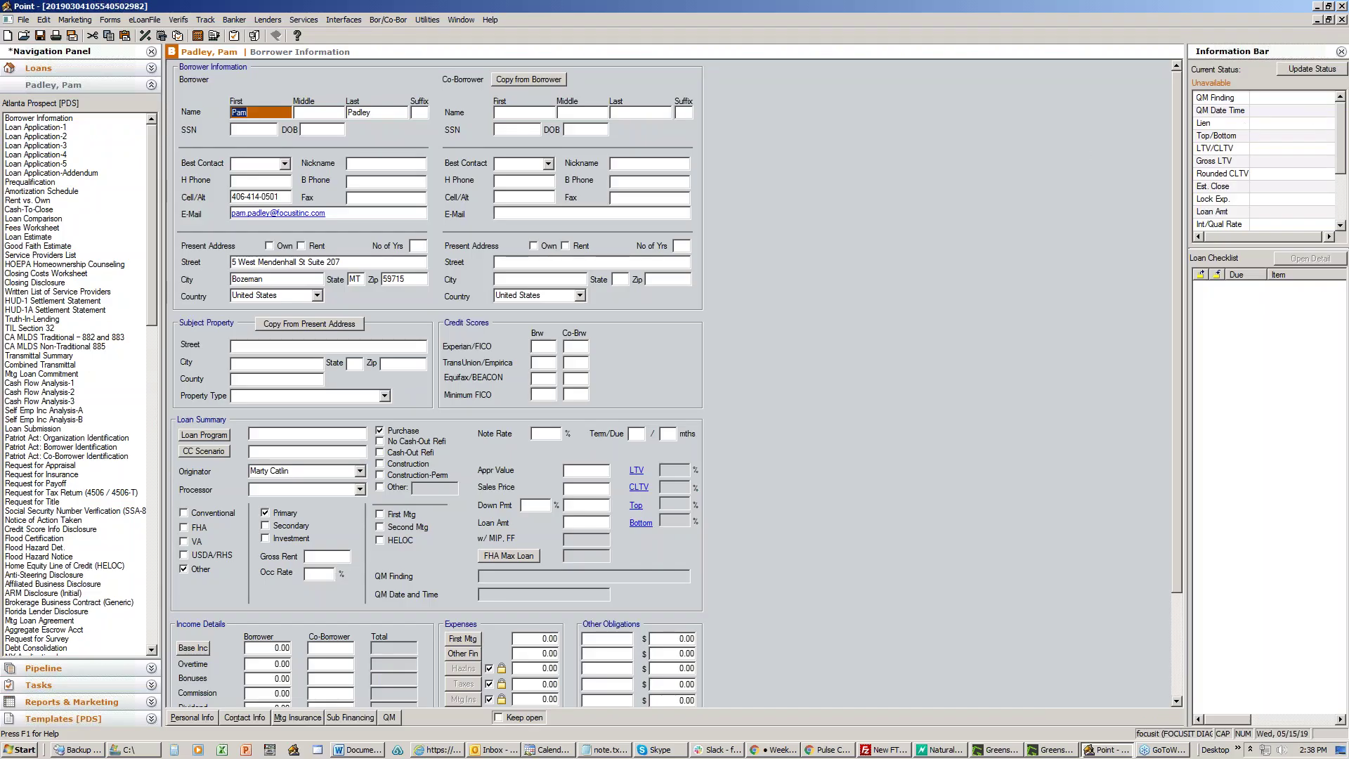
click(738, 409)
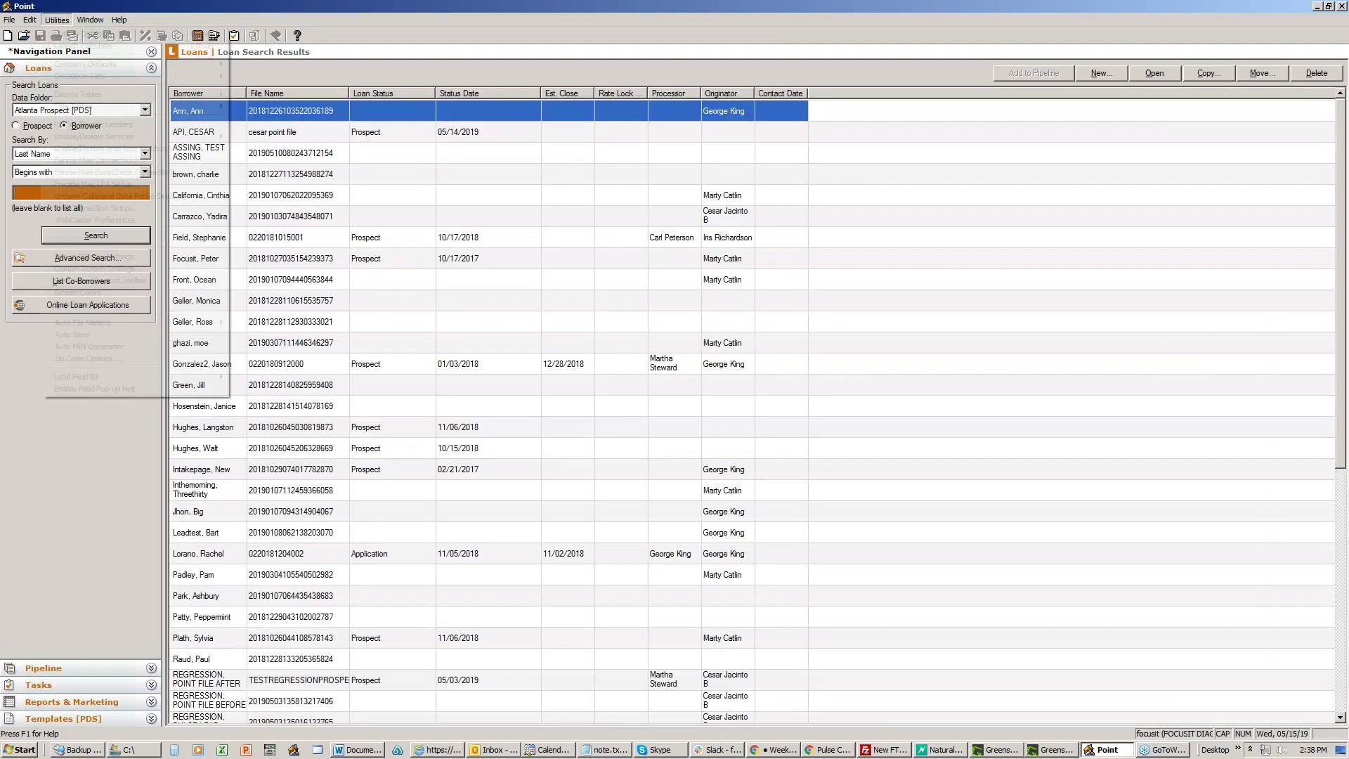
mouse_move(155, 378)
click(253, 383)
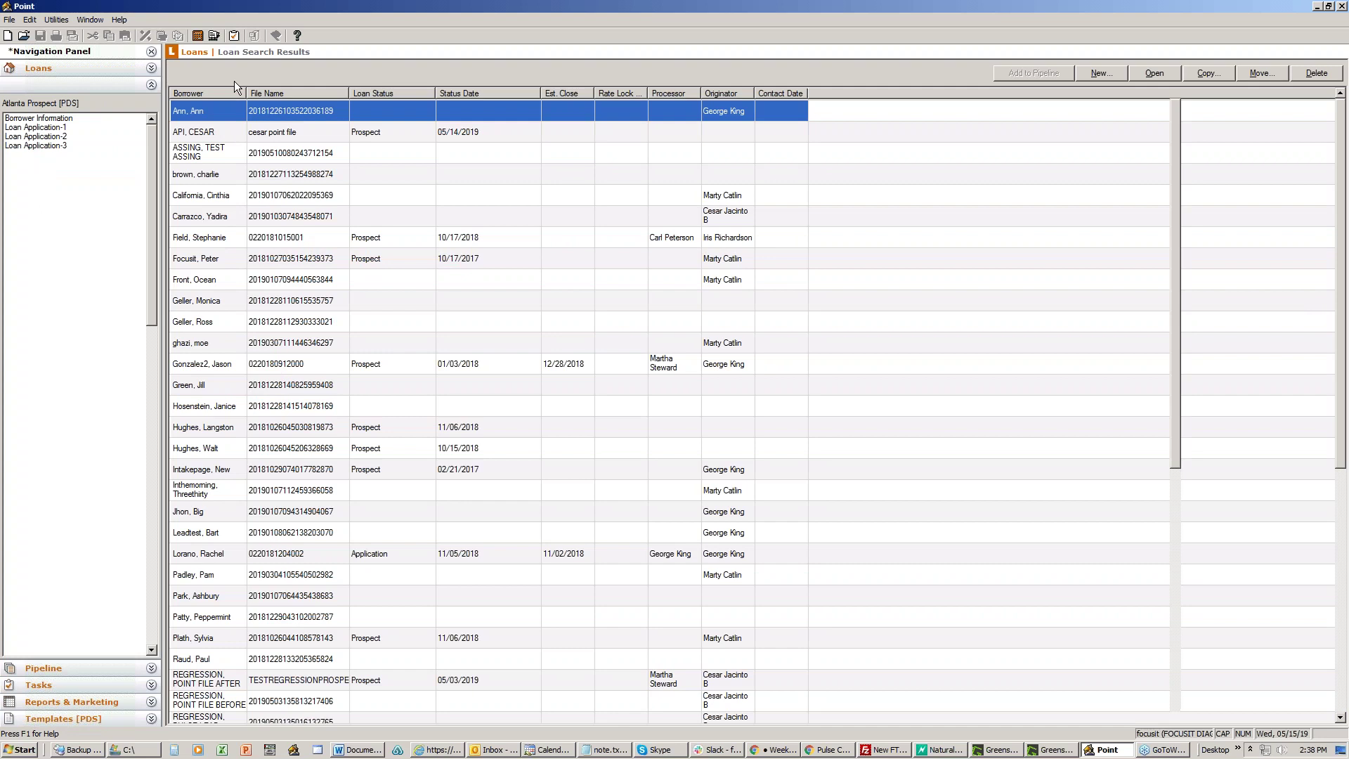
click(205, 20)
click(213, 34)
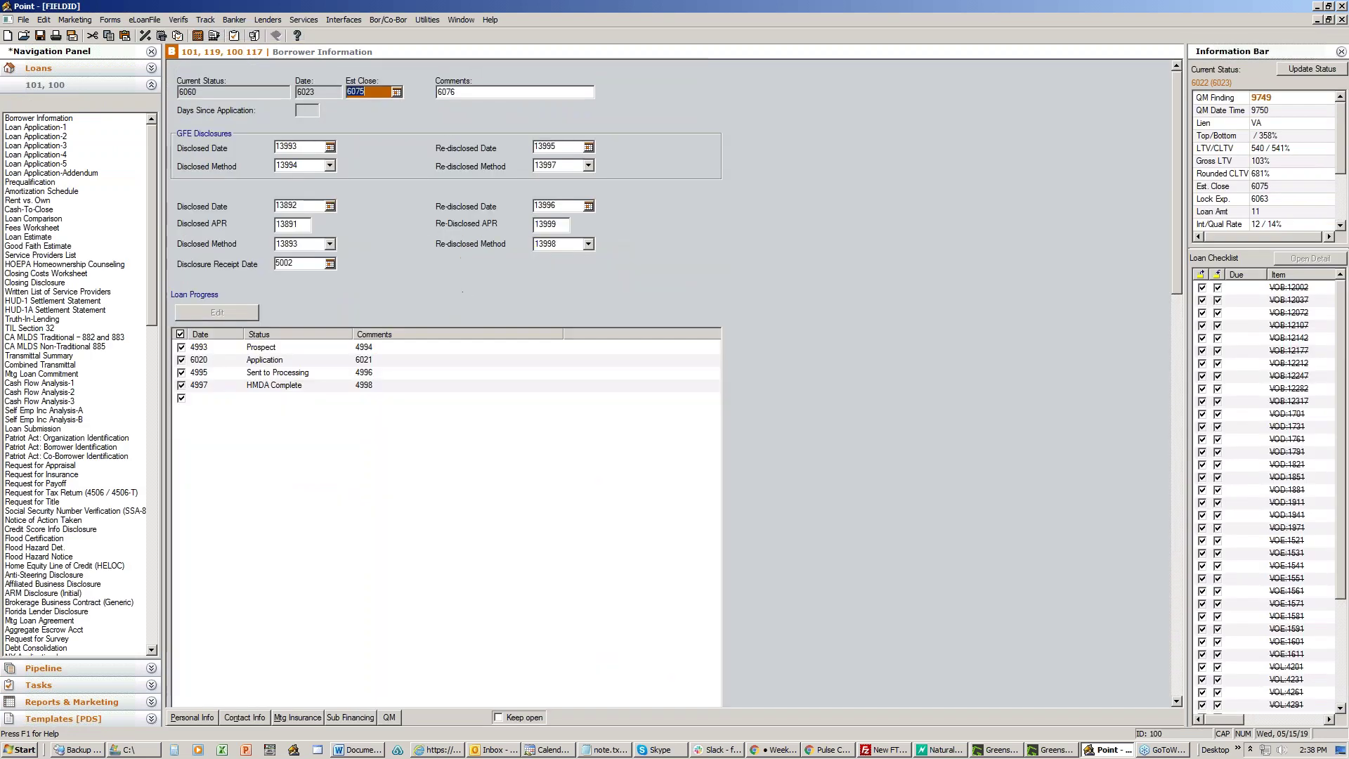
click(199, 374)
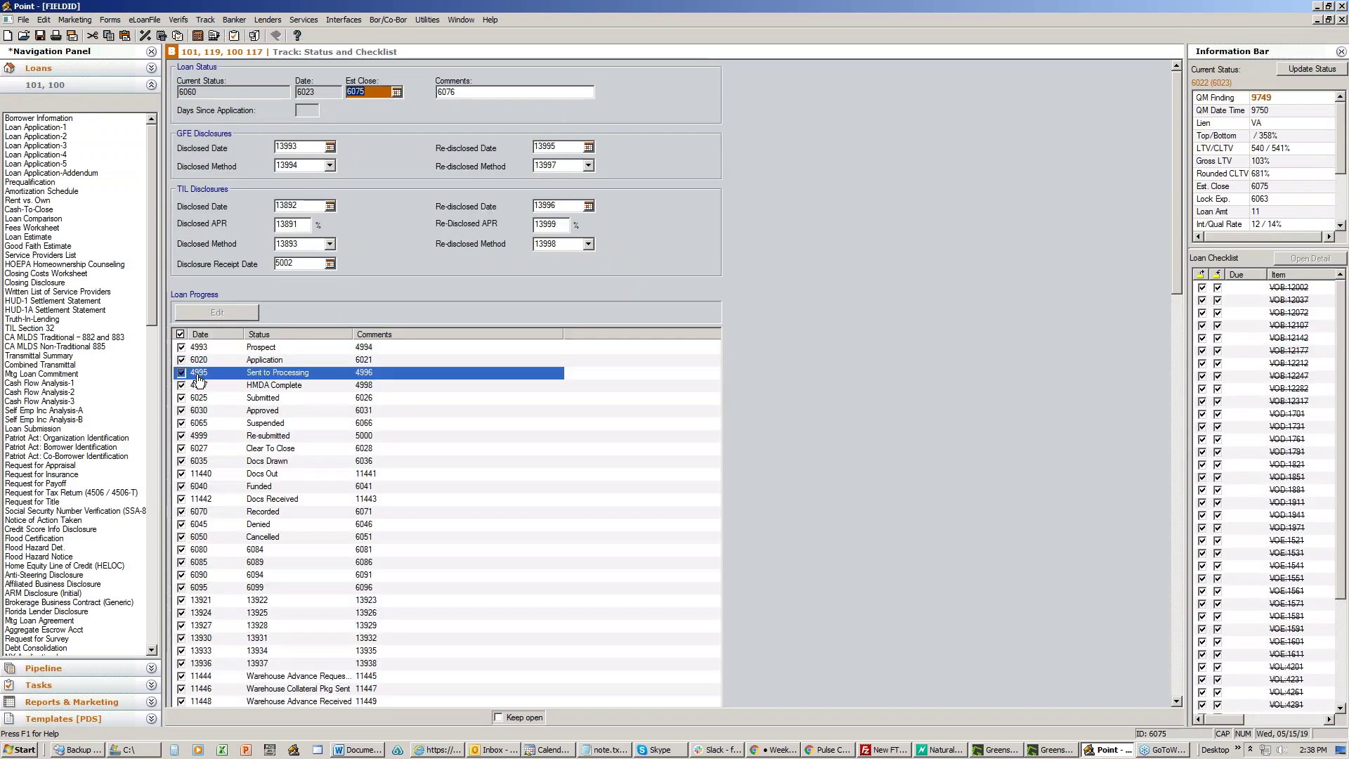
click(1317, 7)
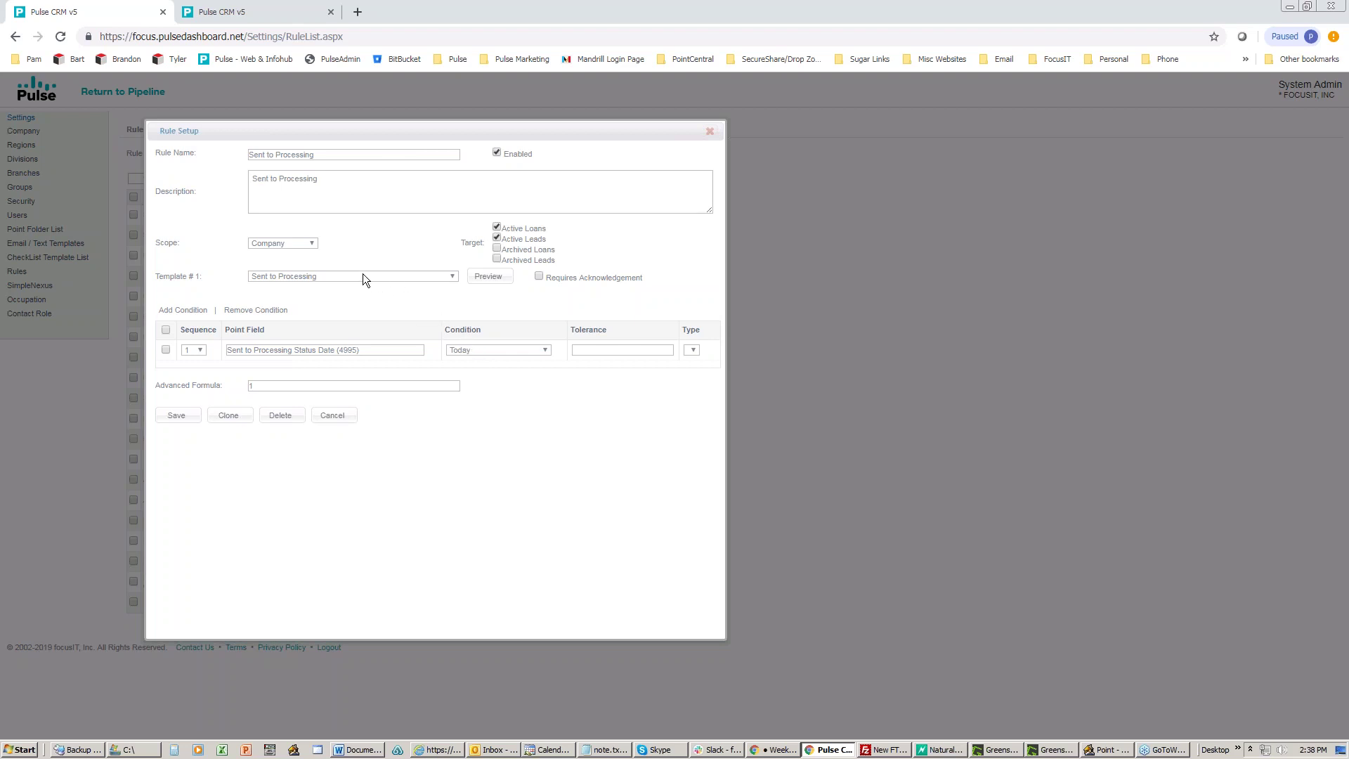
Step: Close the Sent to Processing rule and open Just a Friendly Reminder - Field 1 from page 2
click(319, 415)
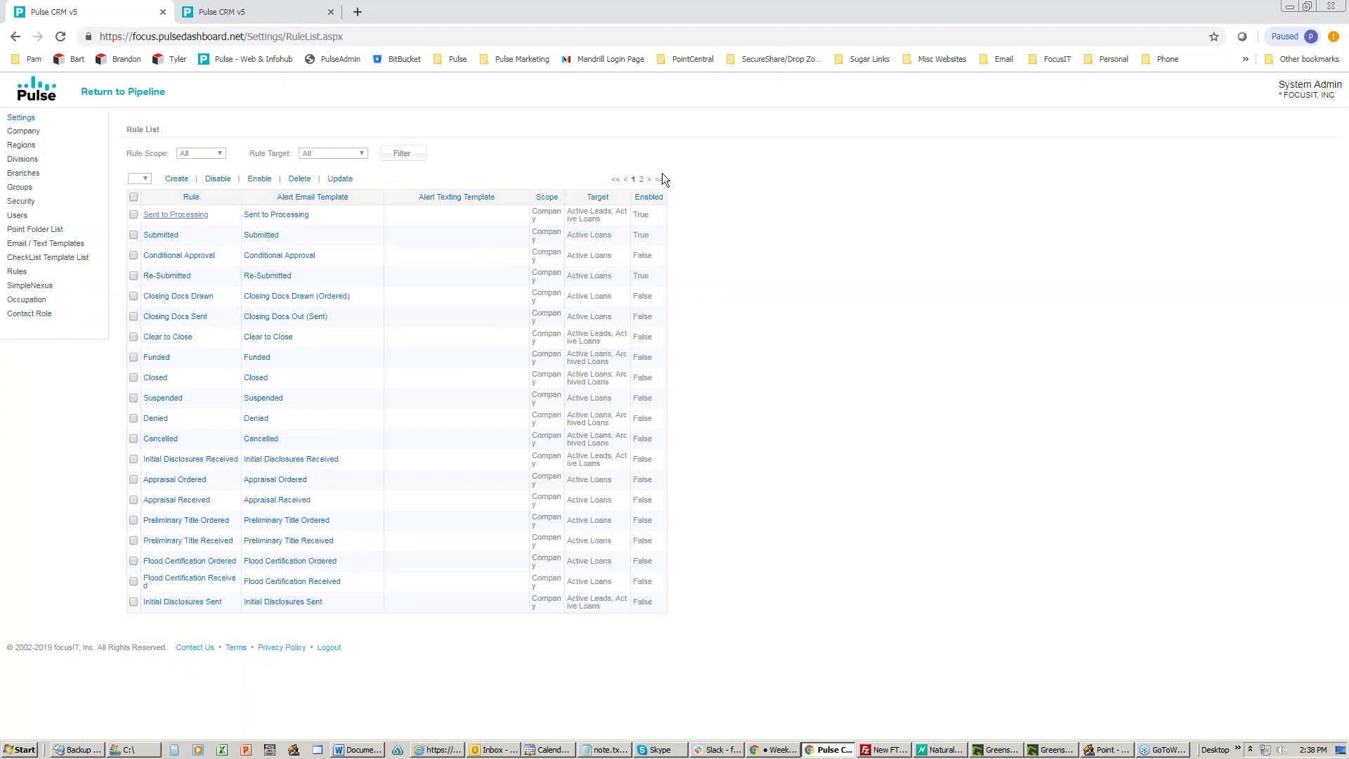
click(641, 180)
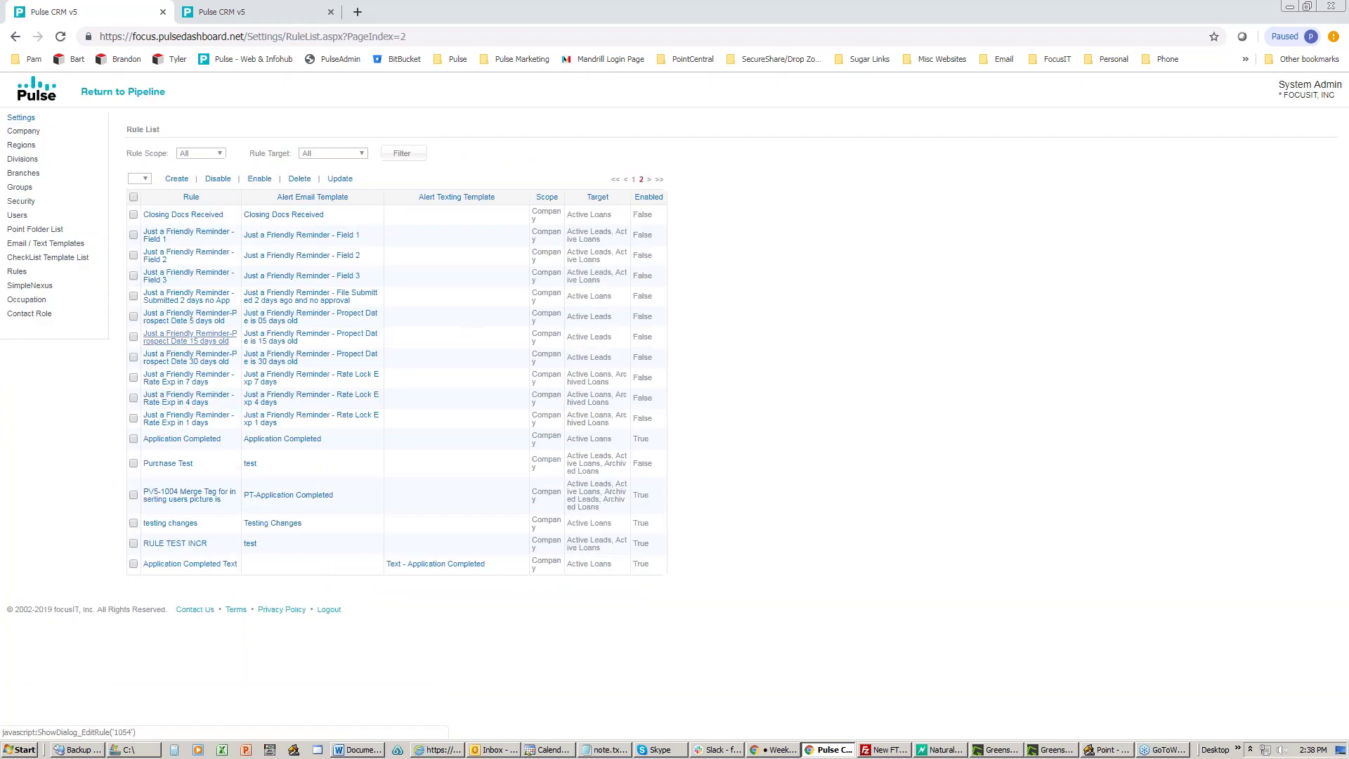
click(179, 237)
drag(594, 151, 351, 151)
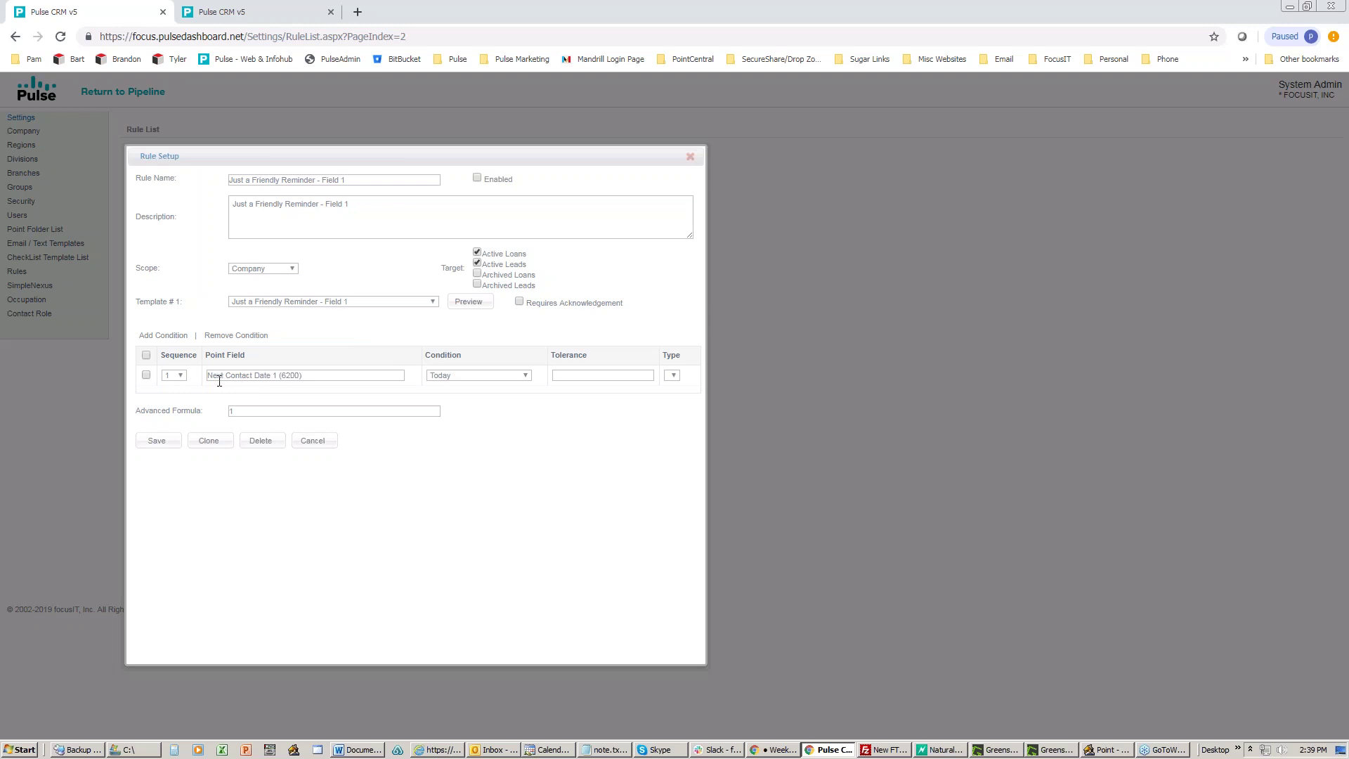
Step: Highlight field 6200 in the rule's condition and open Borrower Information in Point
drag(310, 376, 280, 375)
click(1095, 752)
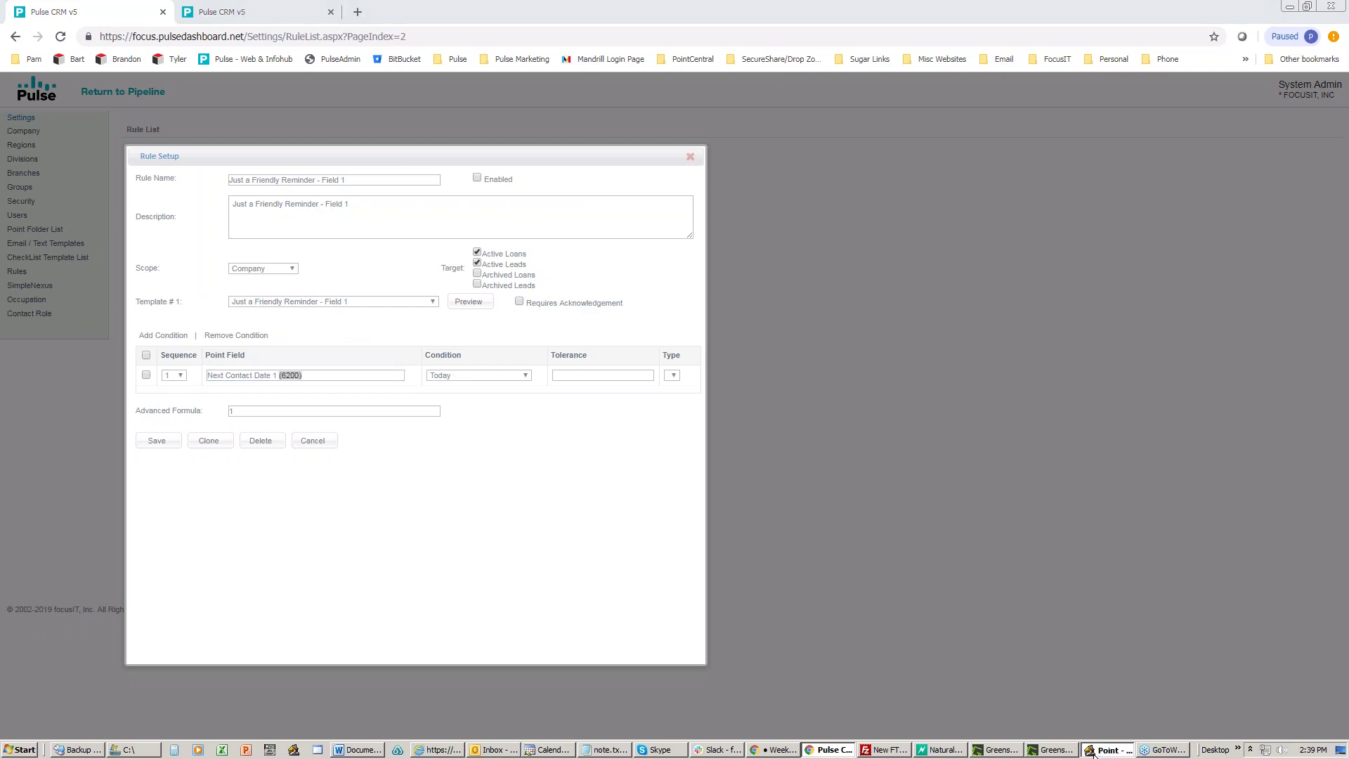
click(57, 120)
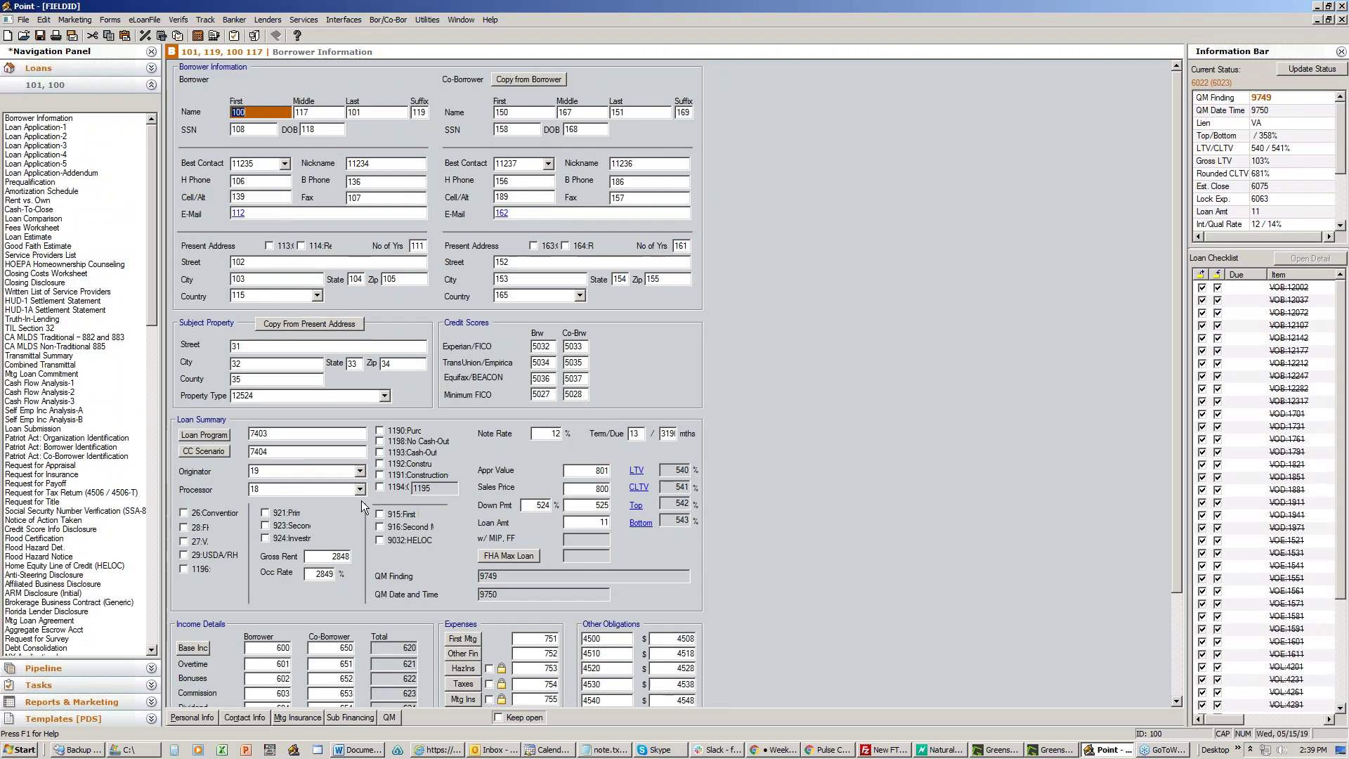
Step: Check in Point's Contact Information that 6200 is the first contact date, then return to Pulse CRM
click(244, 717)
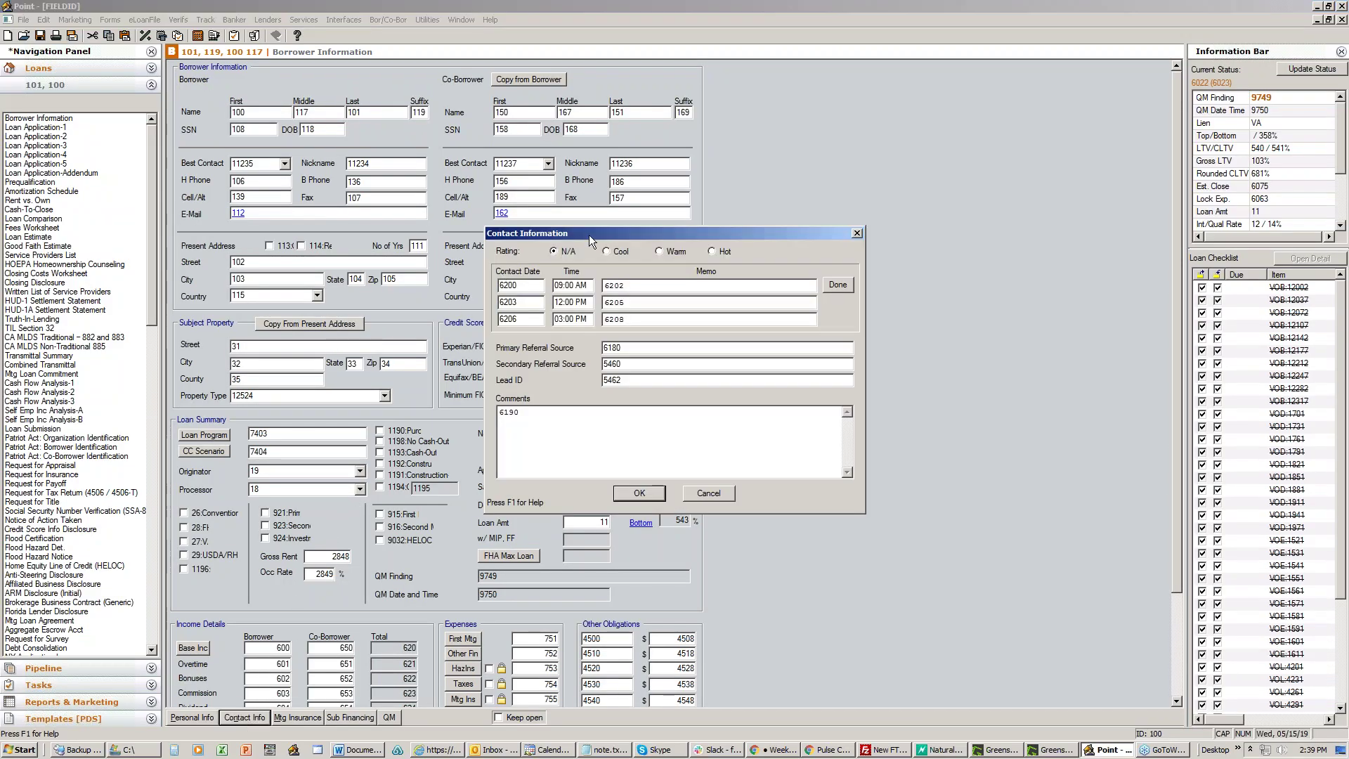
drag(589, 234, 376, 223)
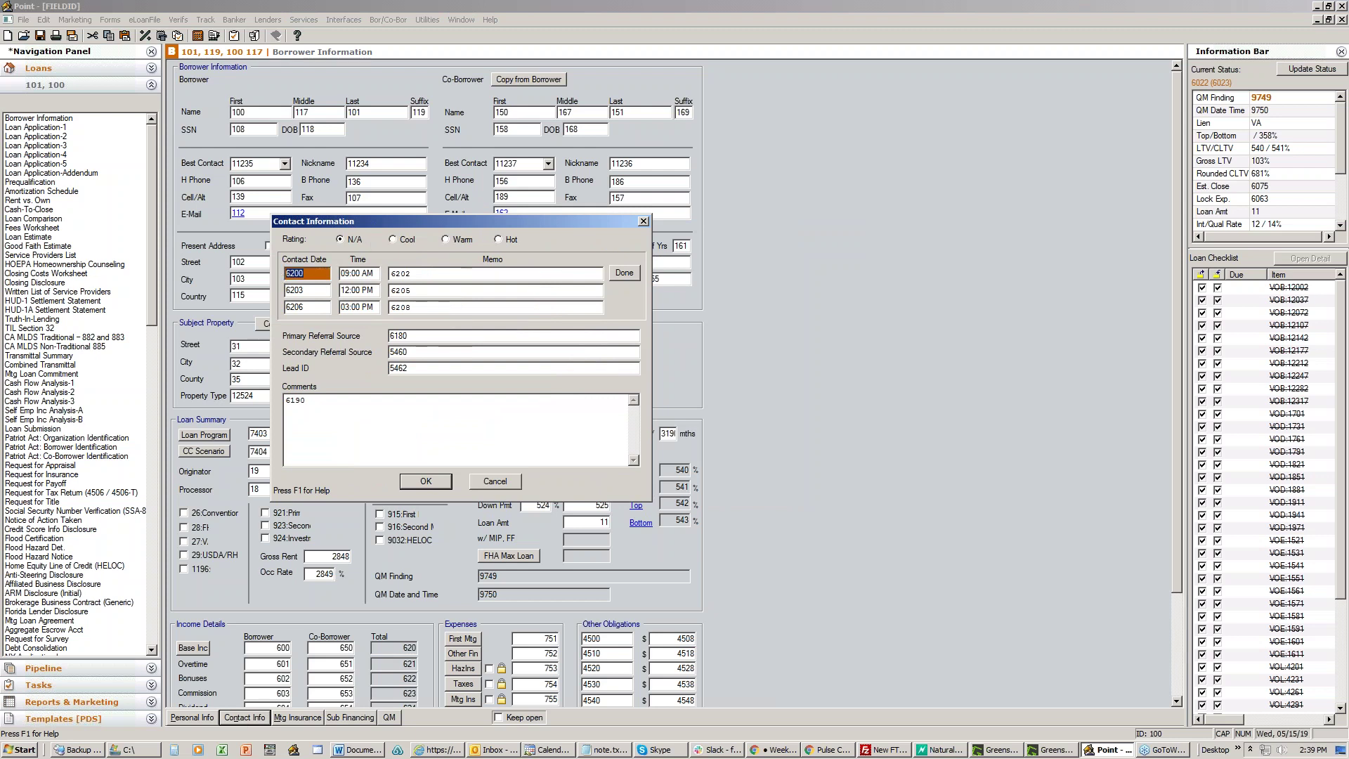
click(492, 482)
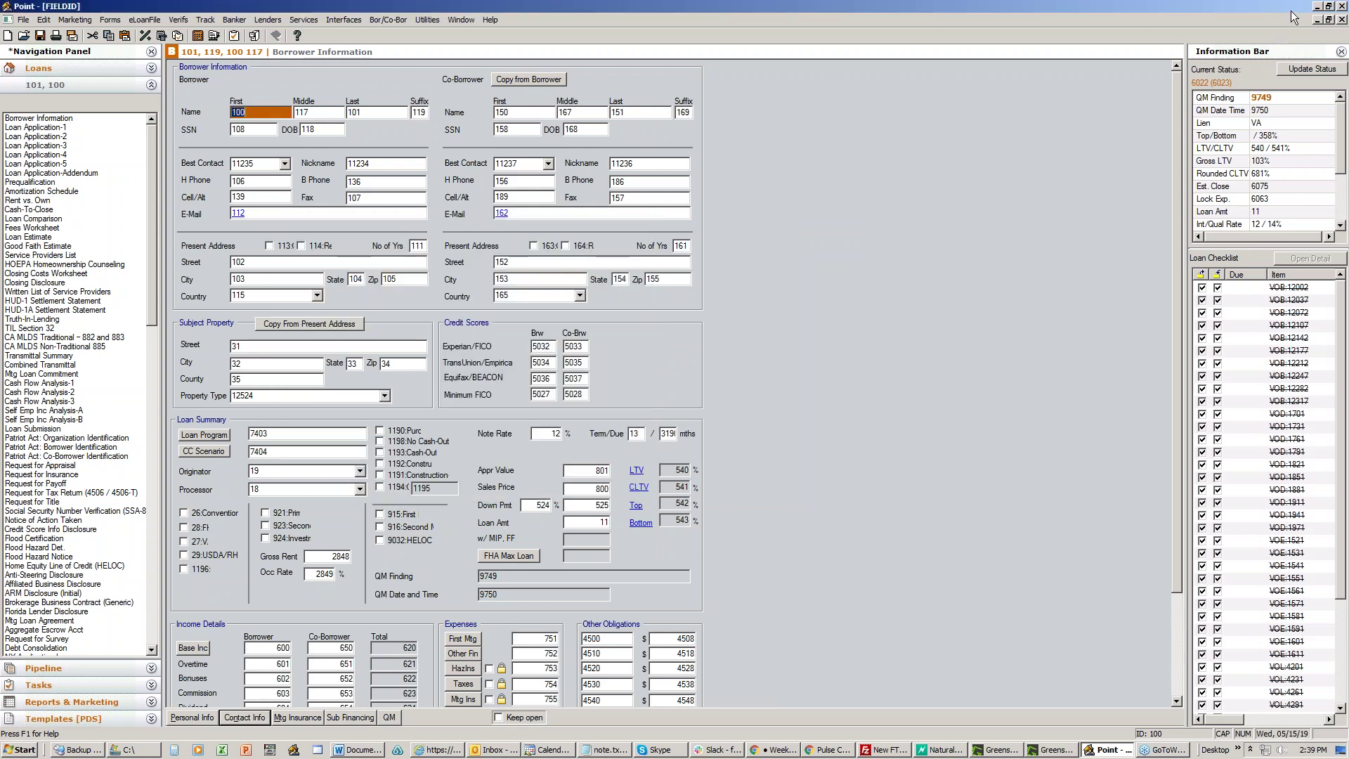
click(1317, 6)
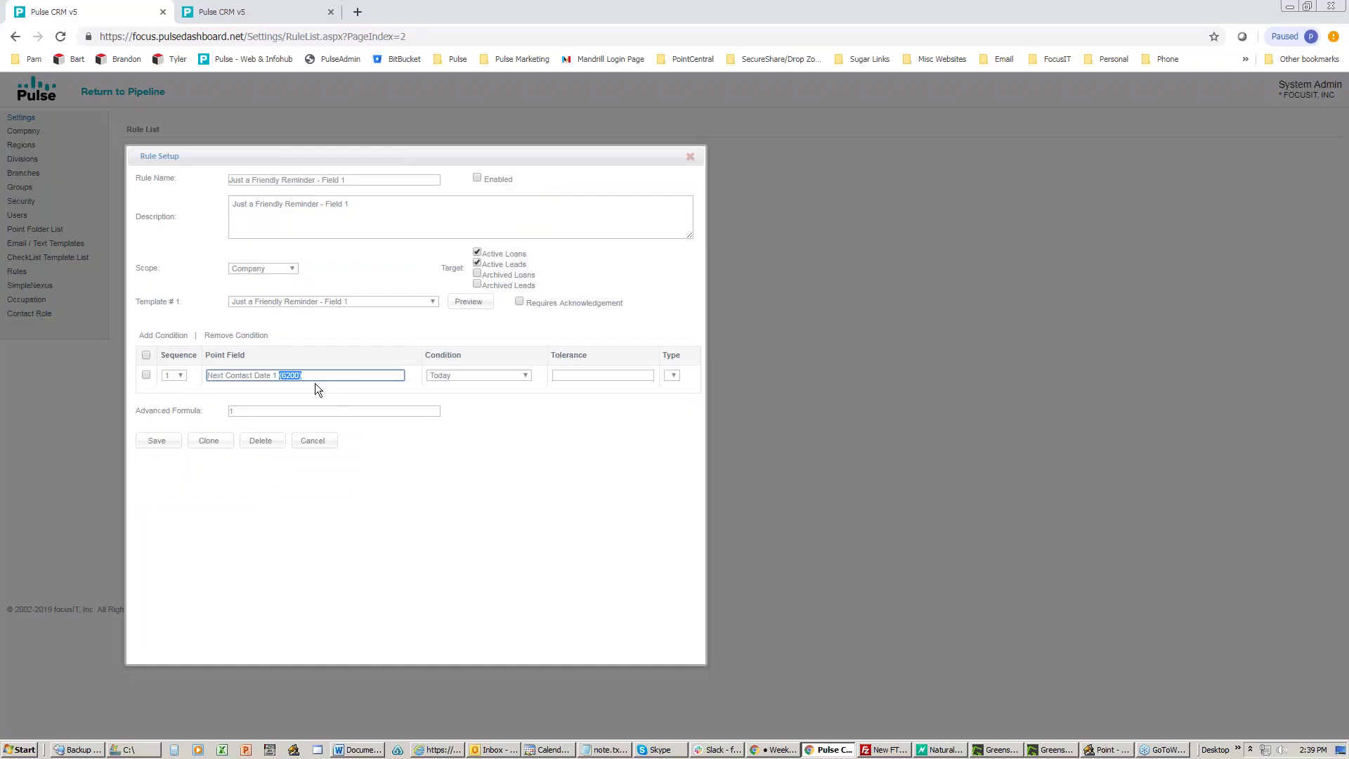
Step: Close the Field 1 rule, open Prospect Date 30 days old, and highlight its 4993 field and -30 tolerance
click(316, 442)
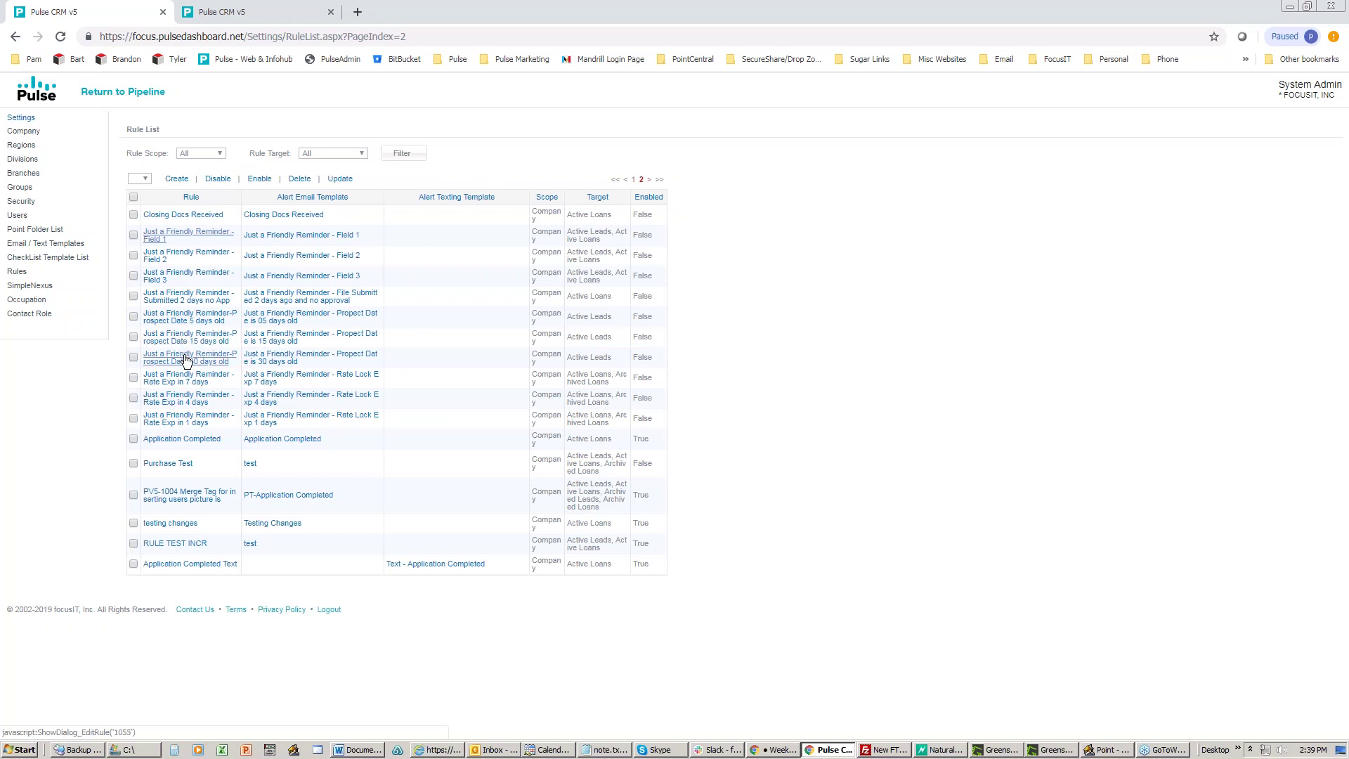
click(187, 361)
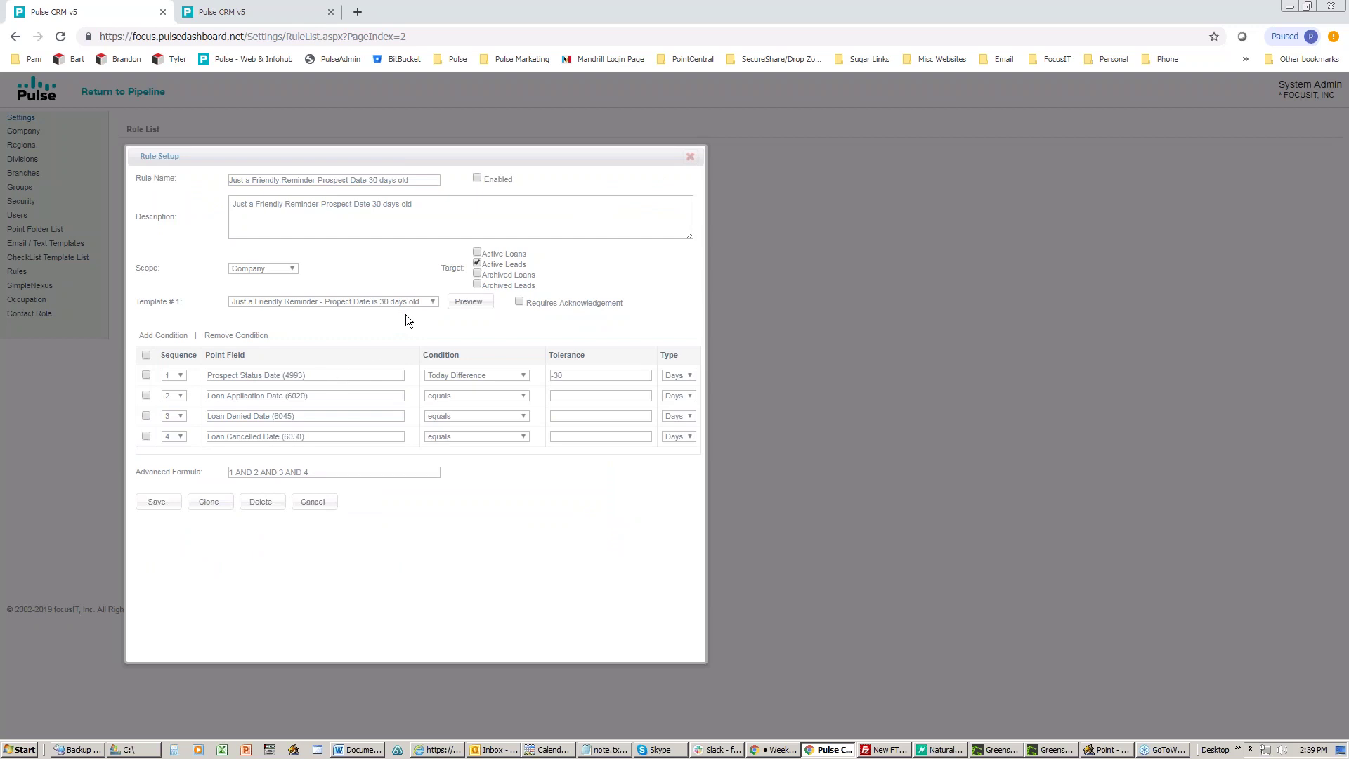
drag(520, 160, 549, 153)
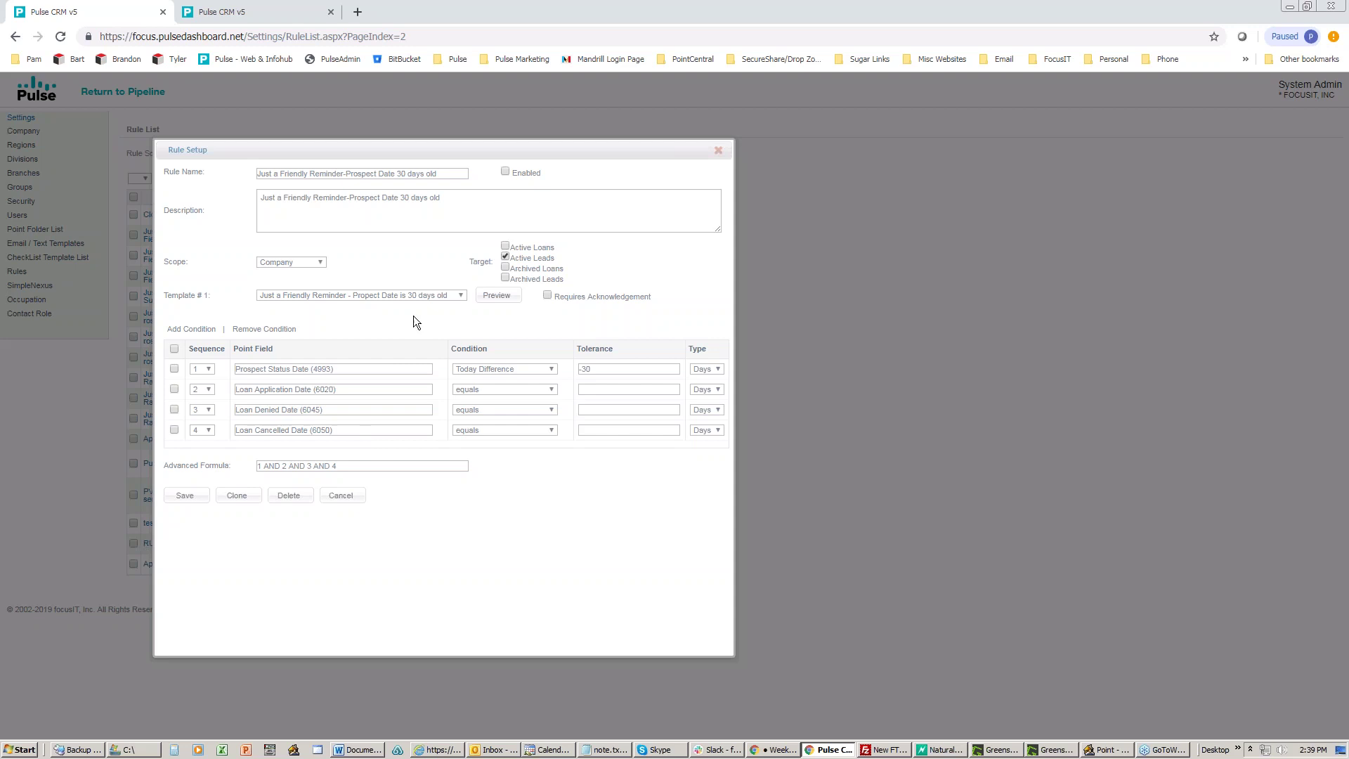
drag(404, 145, 414, 137)
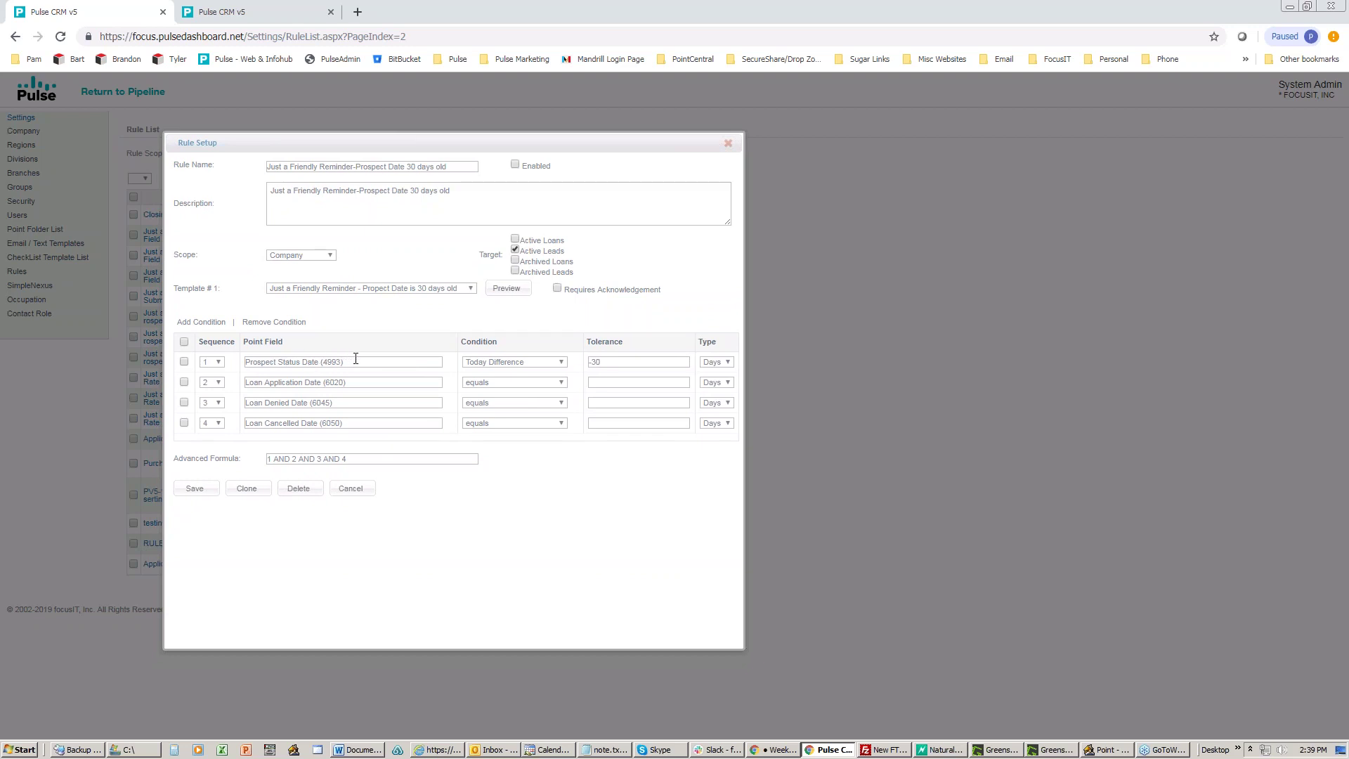
drag(354, 361, 323, 362)
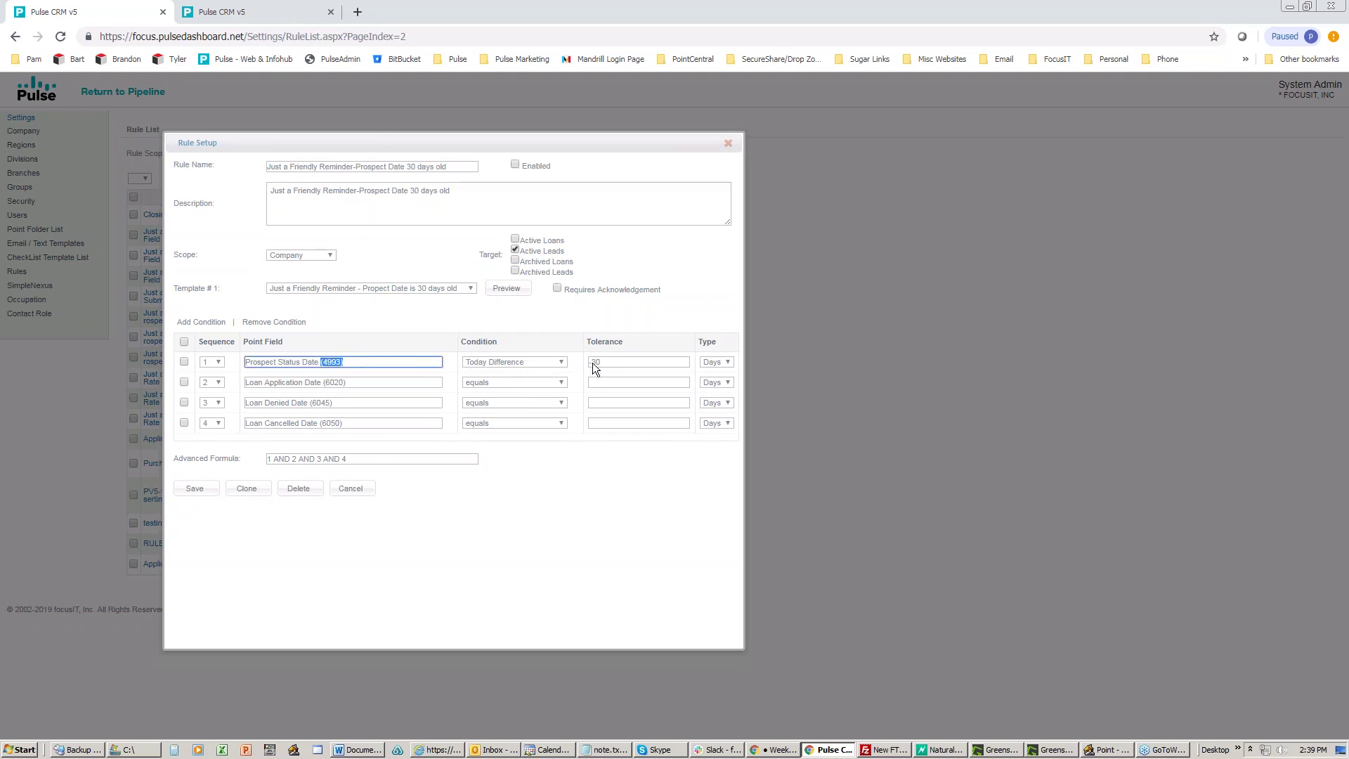
drag(604, 366, 591, 365)
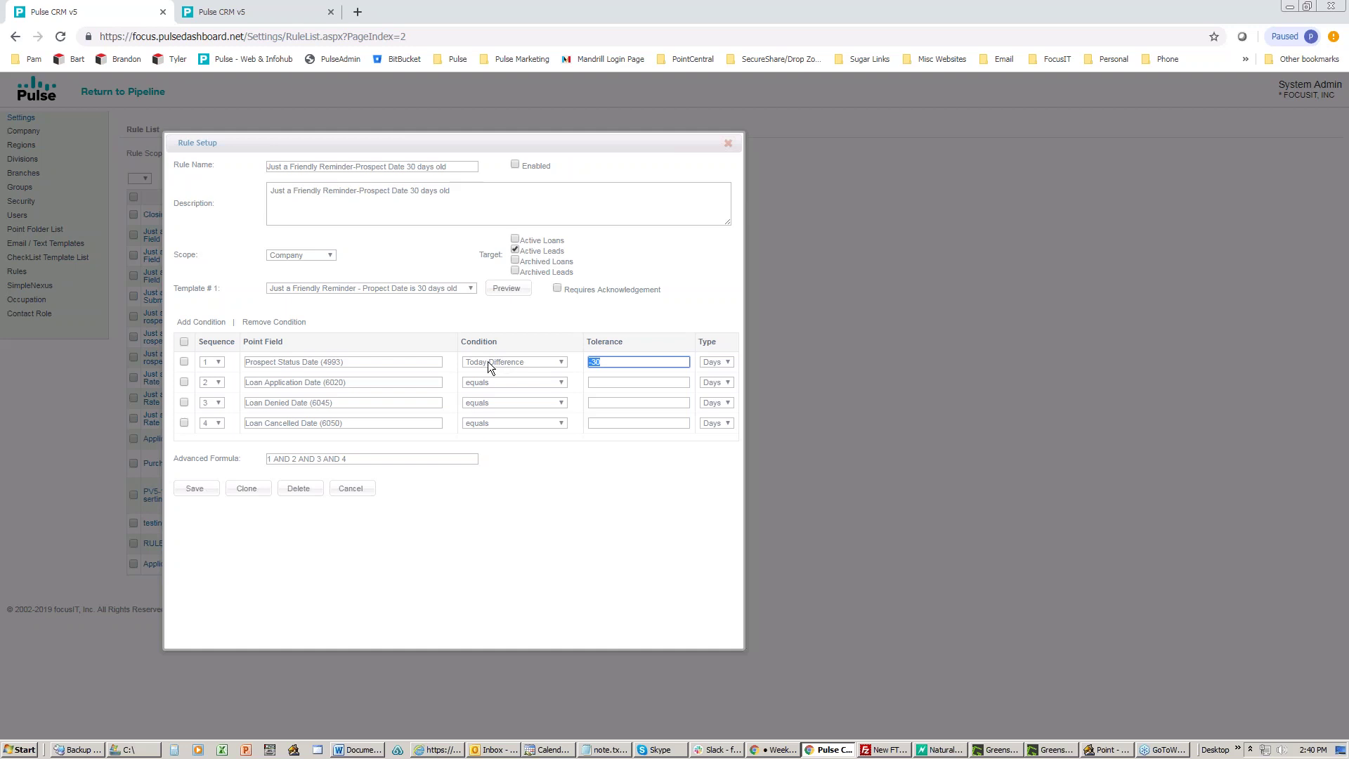
click(486, 361)
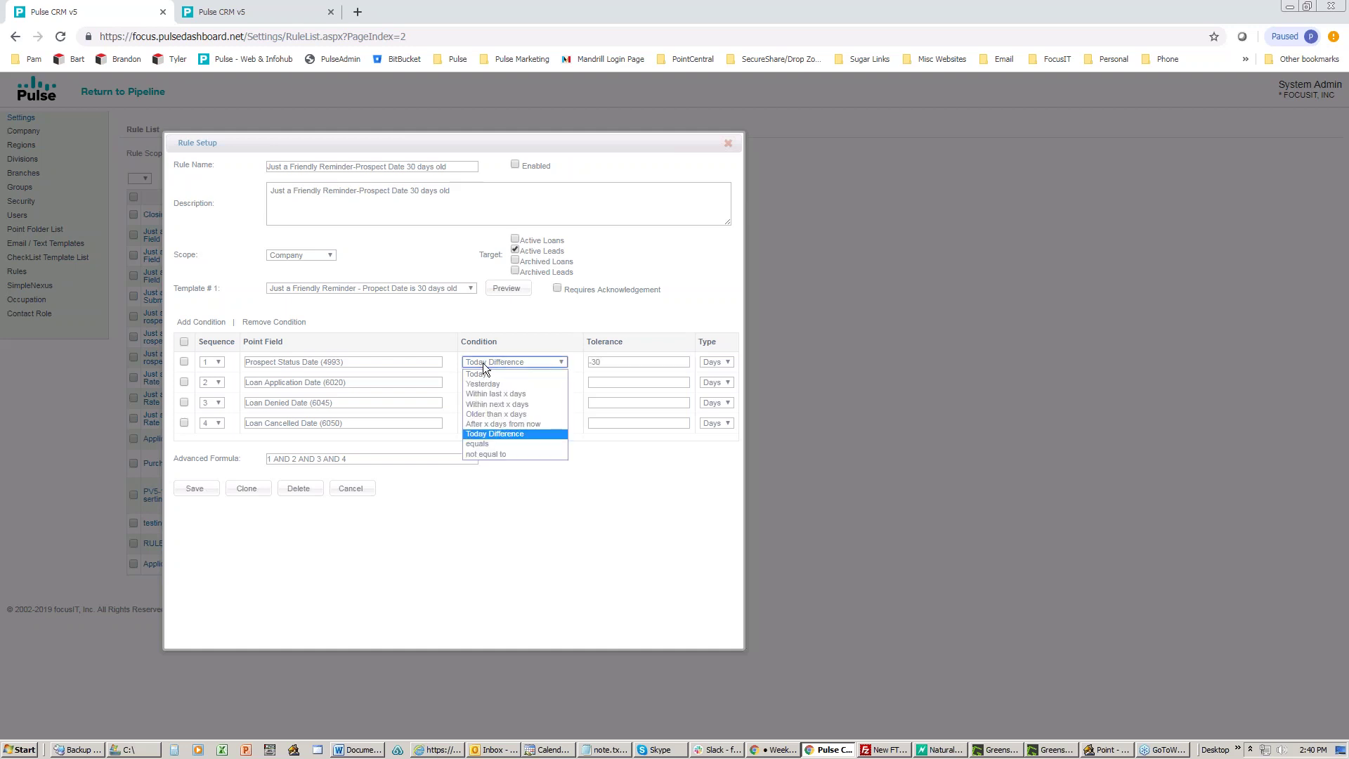
click(490, 435)
click(590, 362)
key(Delete)
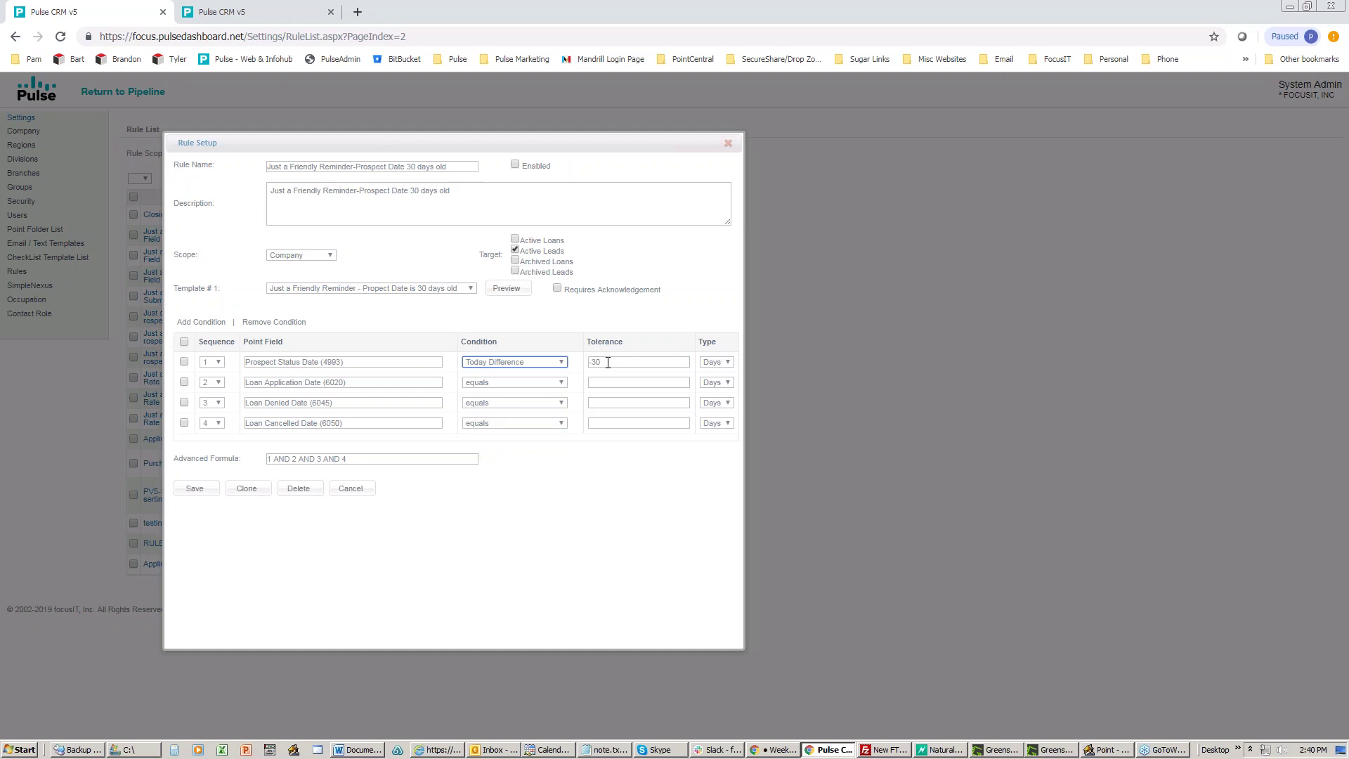
drag(610, 363, 559, 364)
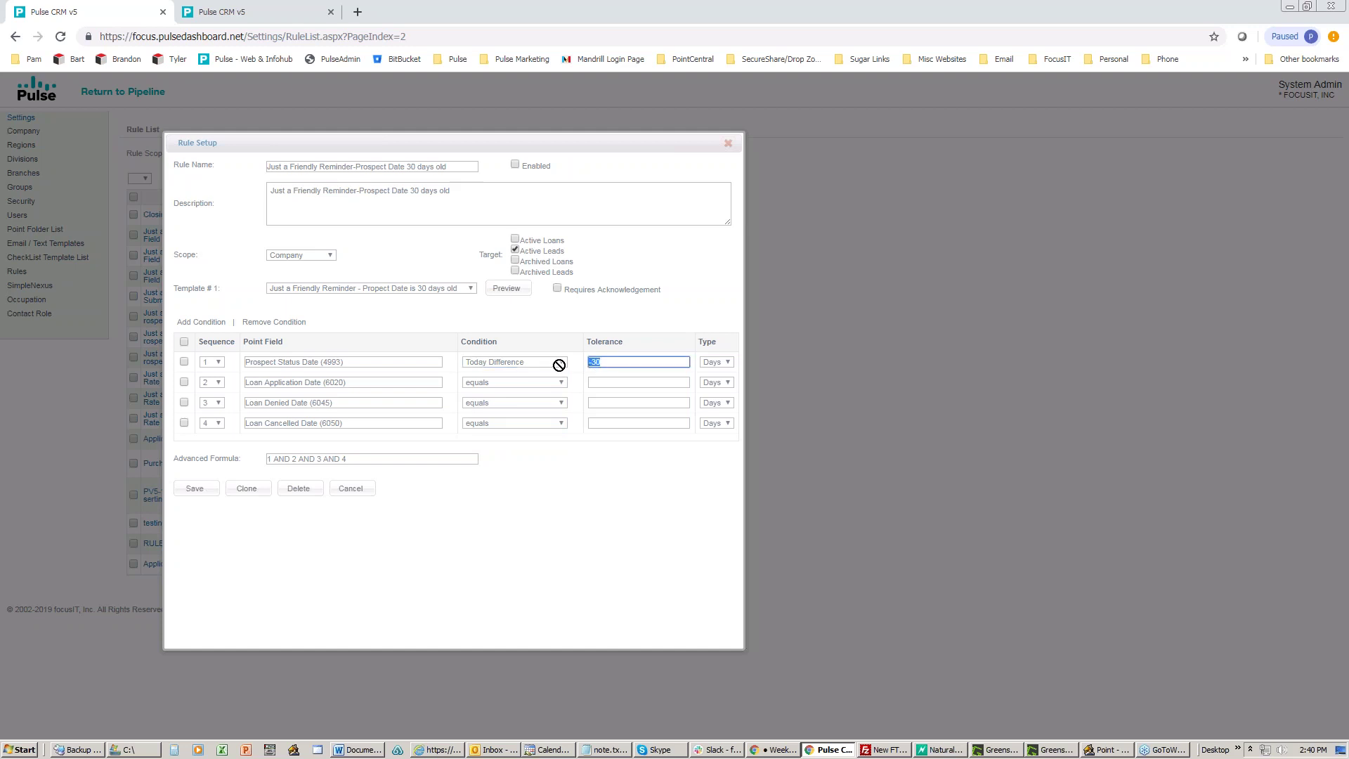
text(30)
key(BackSpace)
key(BackSpace)
text(-30)
Step: Highlight condition fields 4993, 6020, 6045 and the advanced formula, then show the Scope choices
drag(345, 365, 323, 367)
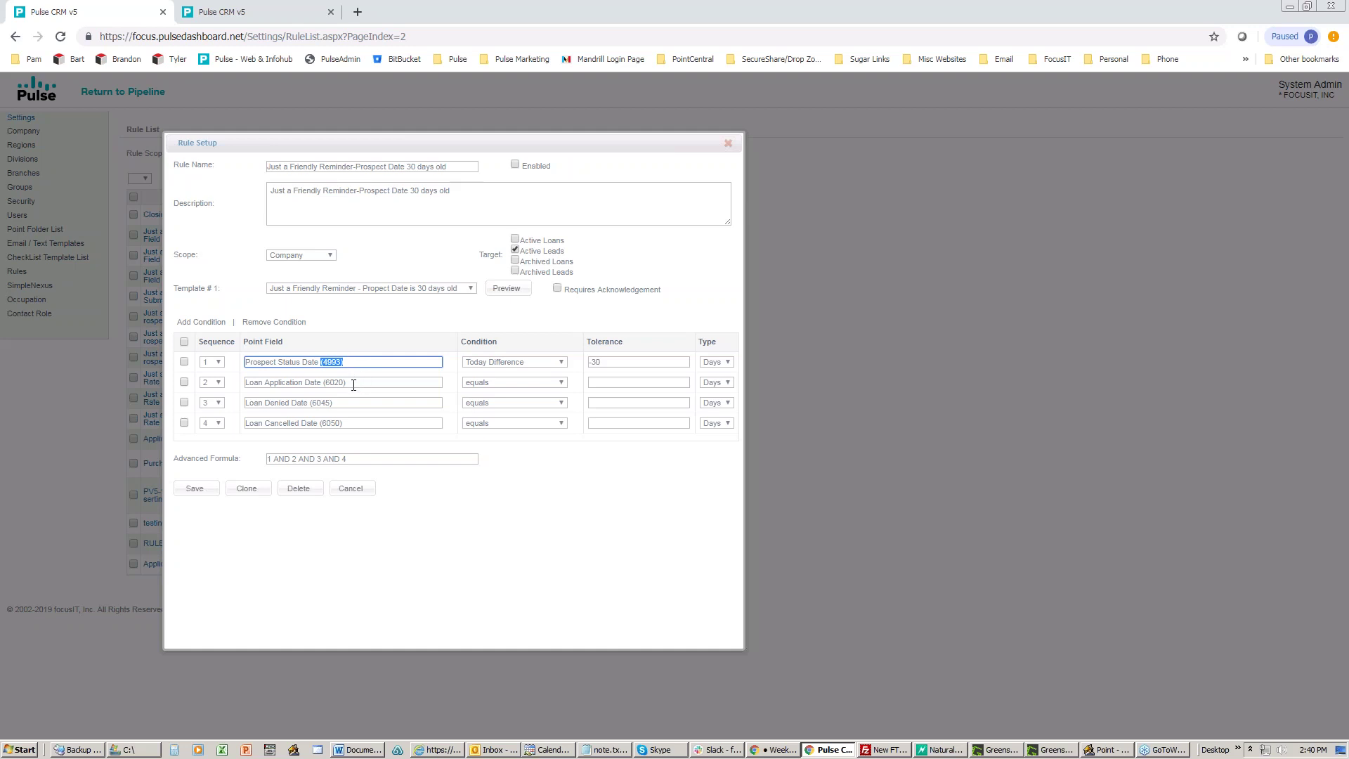
drag(354, 384, 325, 385)
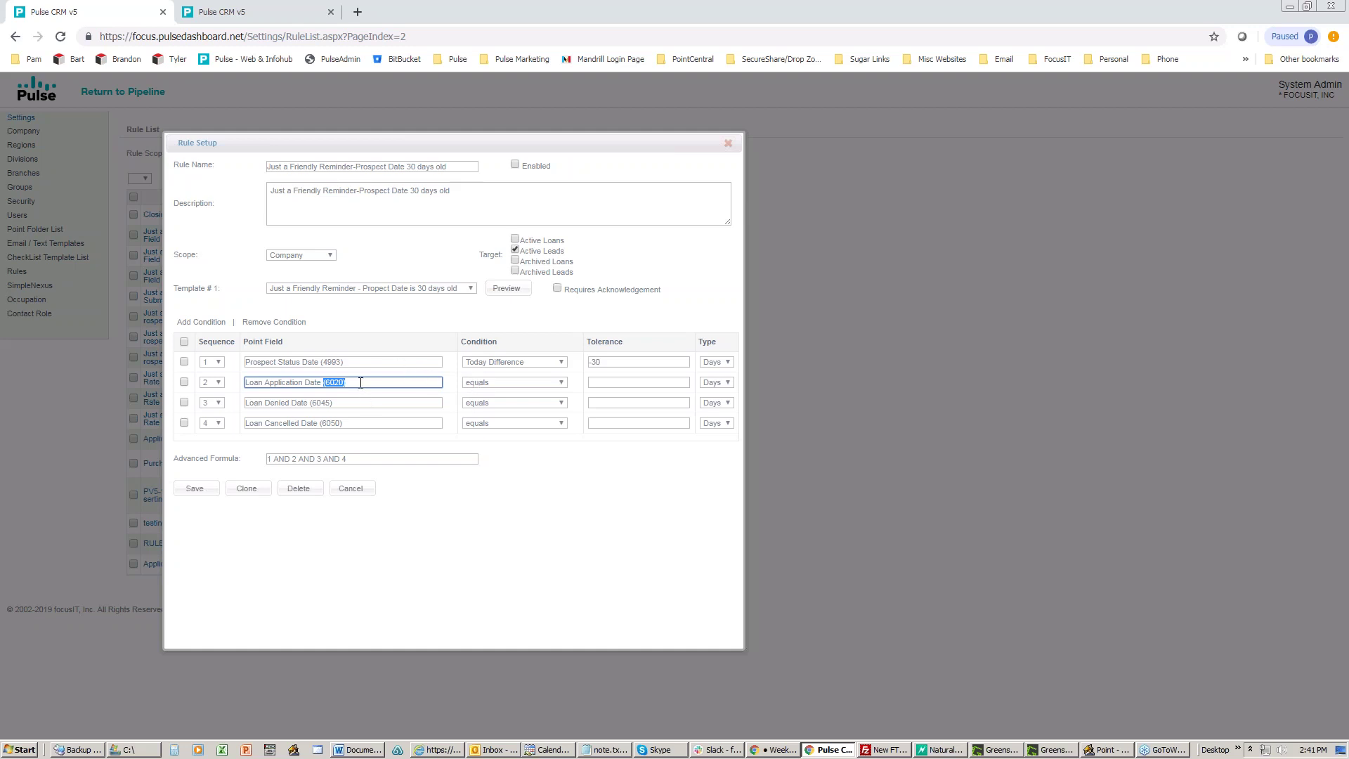
drag(343, 408, 319, 422)
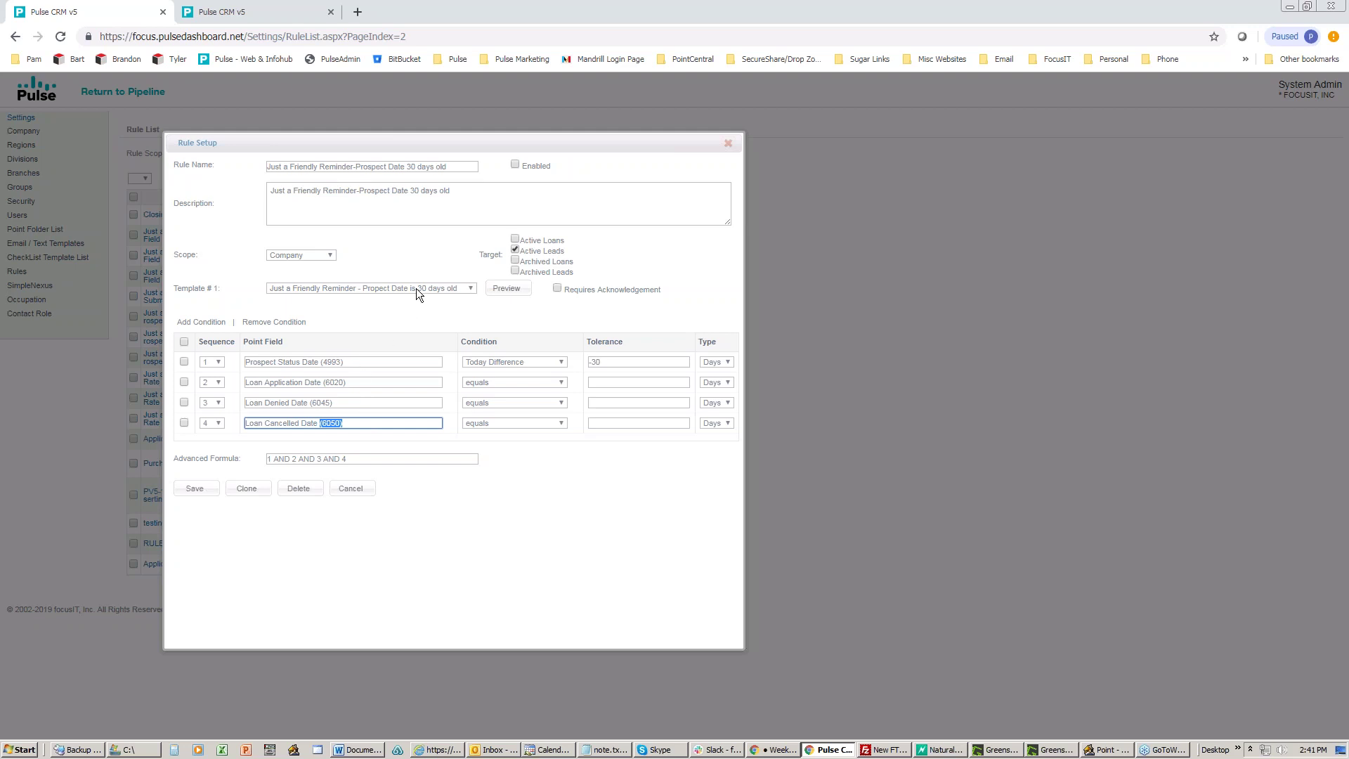
drag(362, 458, 276, 457)
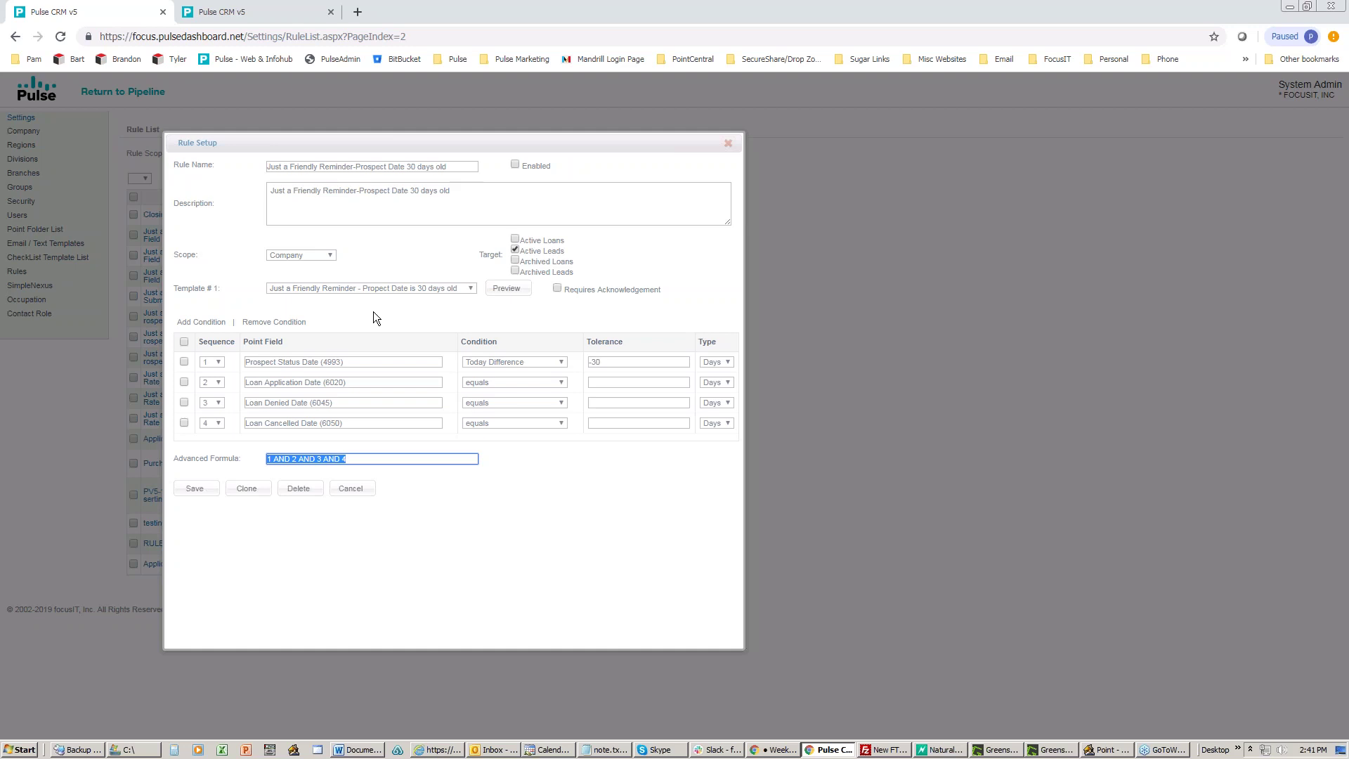
click(374, 313)
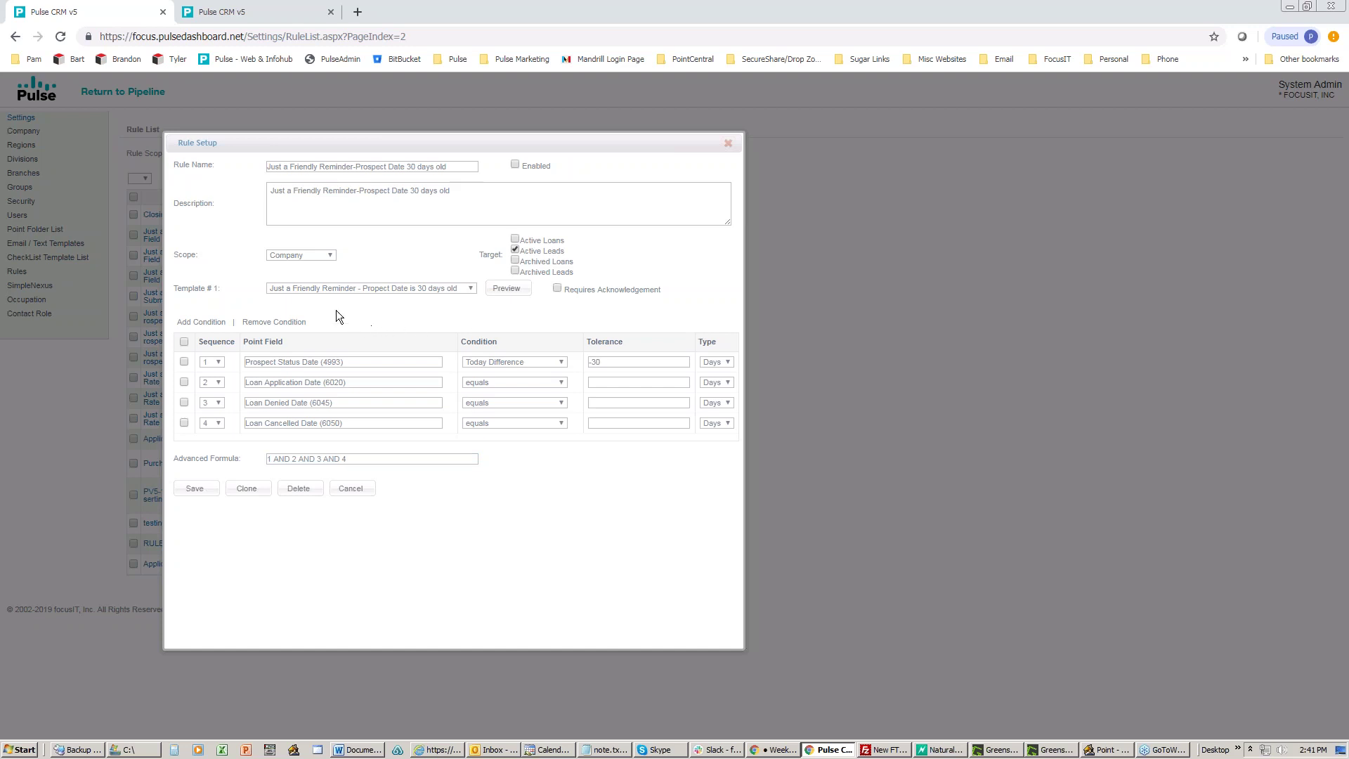
click(329, 256)
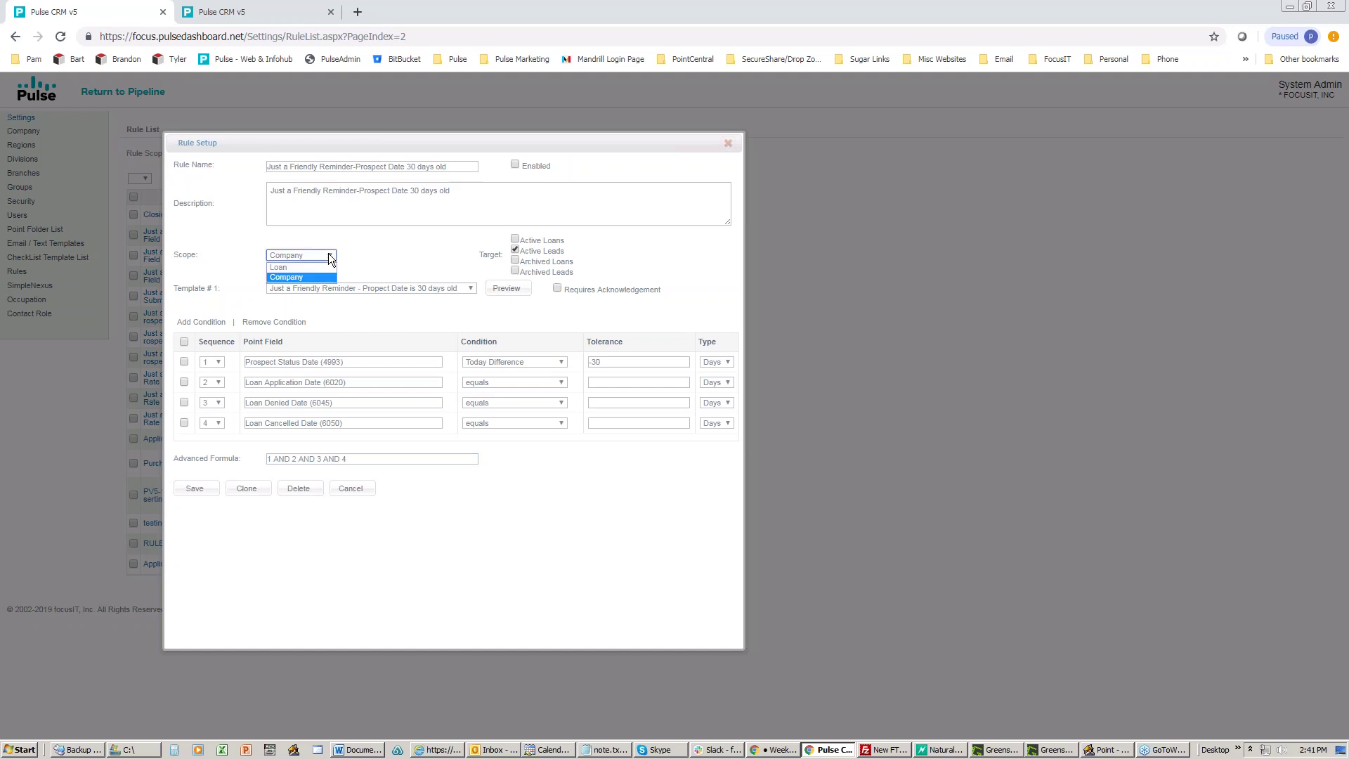
Step: Try Loan scope, switch back to Company, and cancel the rule setup unchanged
click(286, 268)
click(318, 252)
click(357, 490)
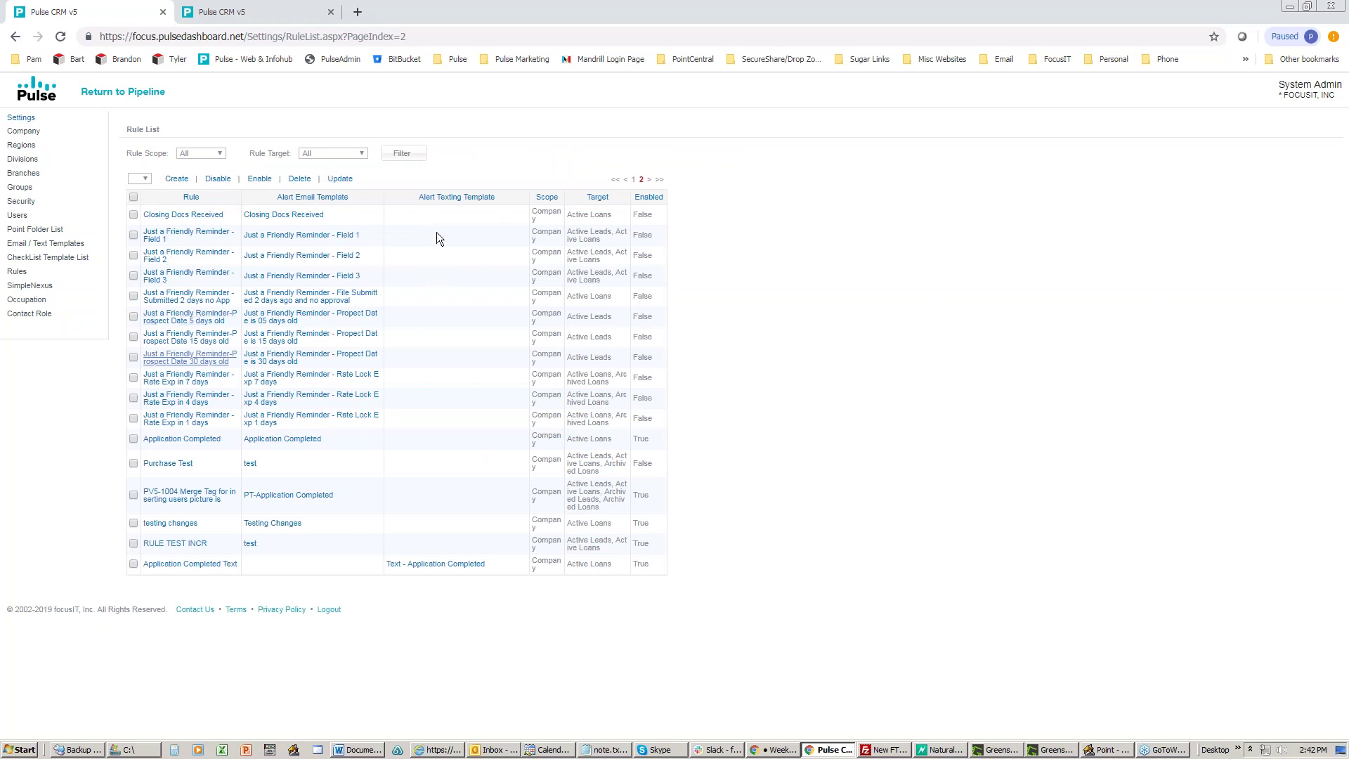
Step: Open the Text - Application Completed texting template and start adding a recipient
click(29, 250)
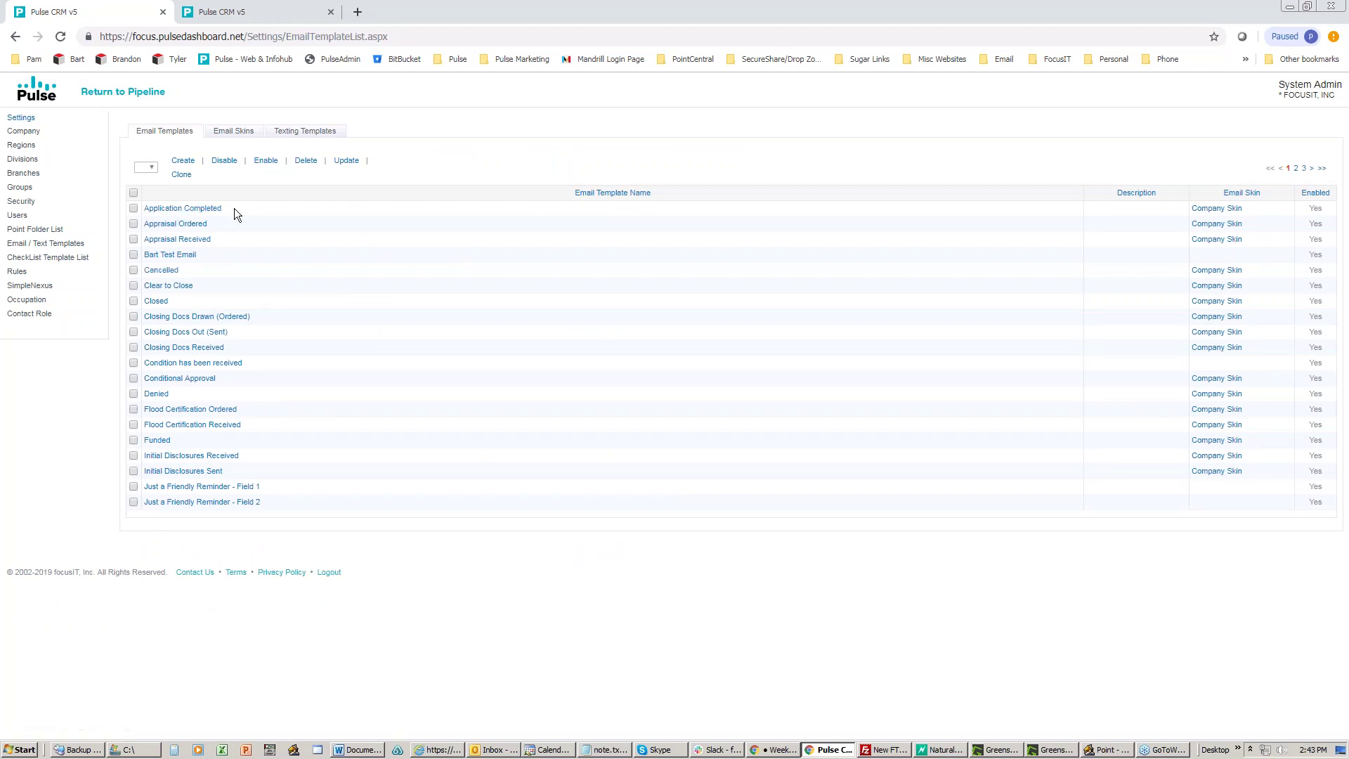
click(305, 133)
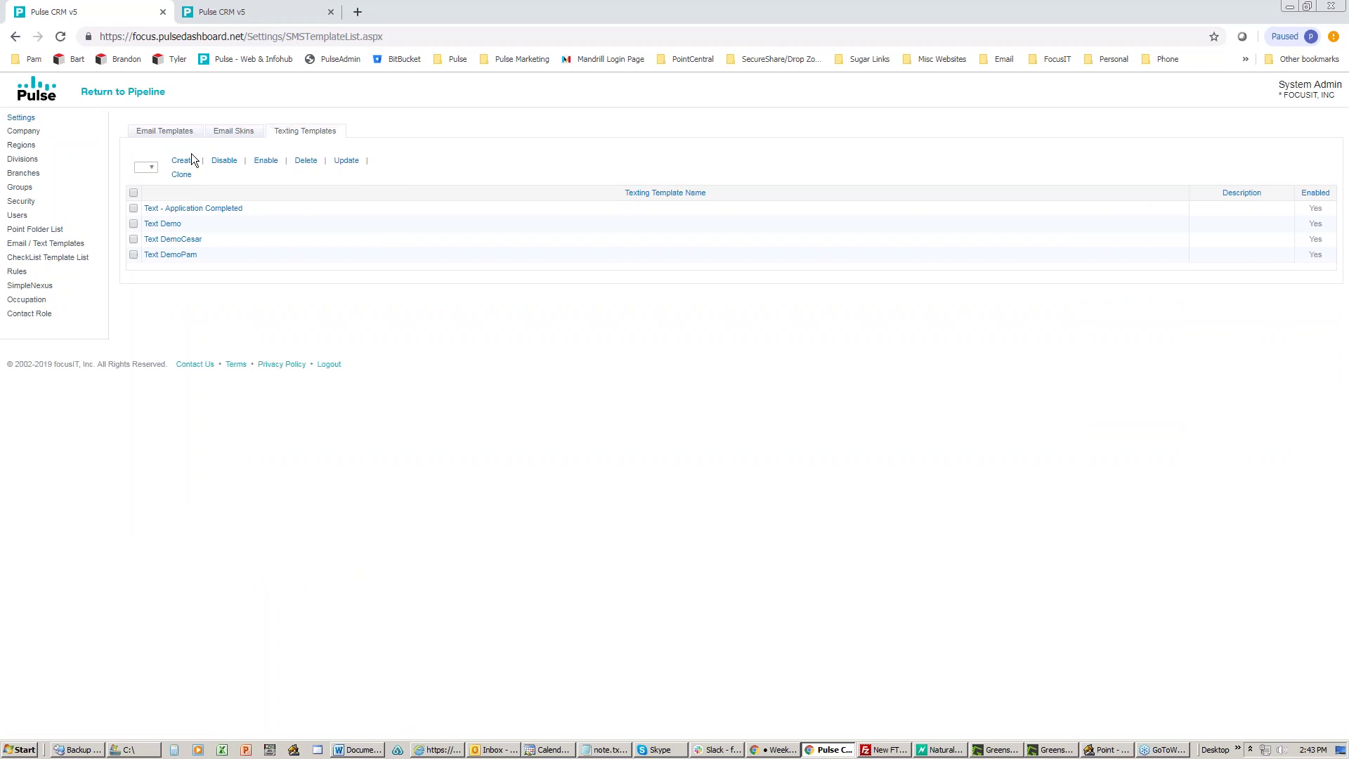
click(181, 209)
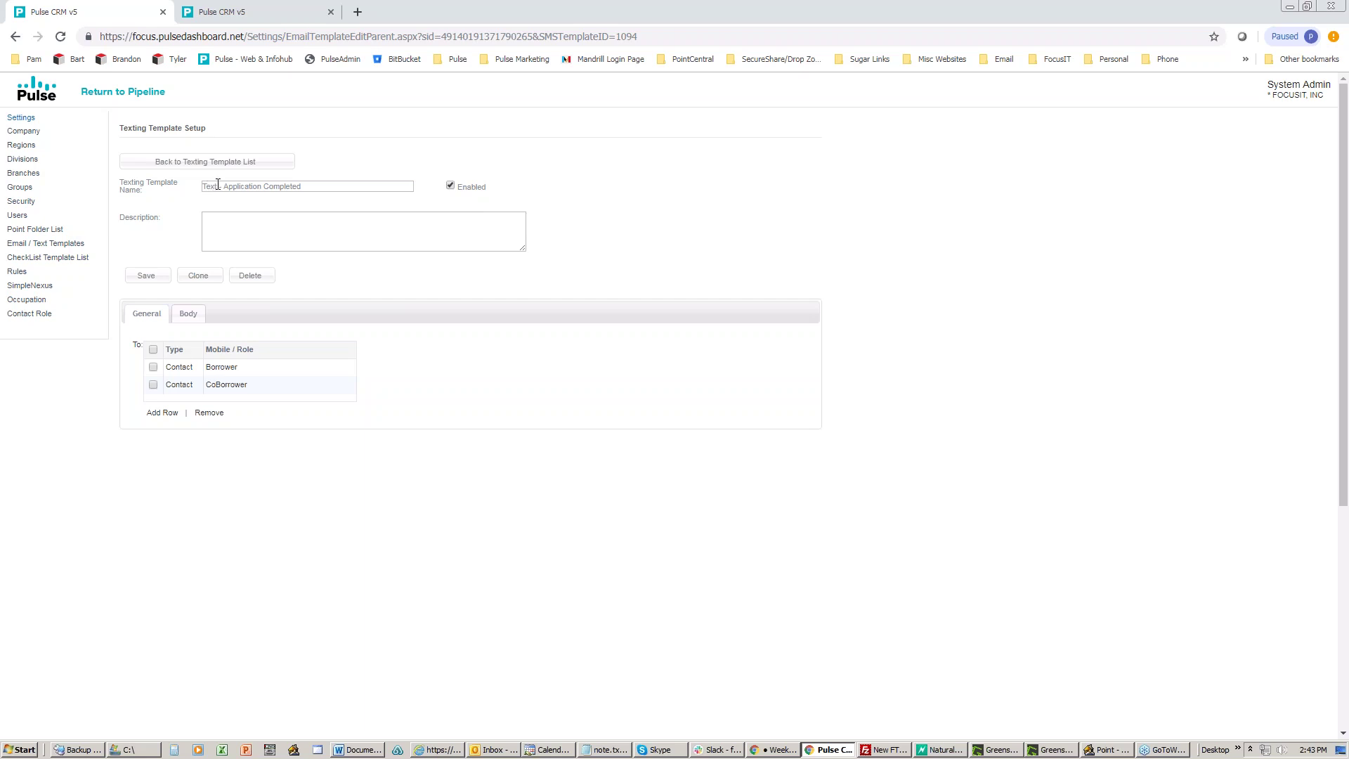
double_click(205, 187)
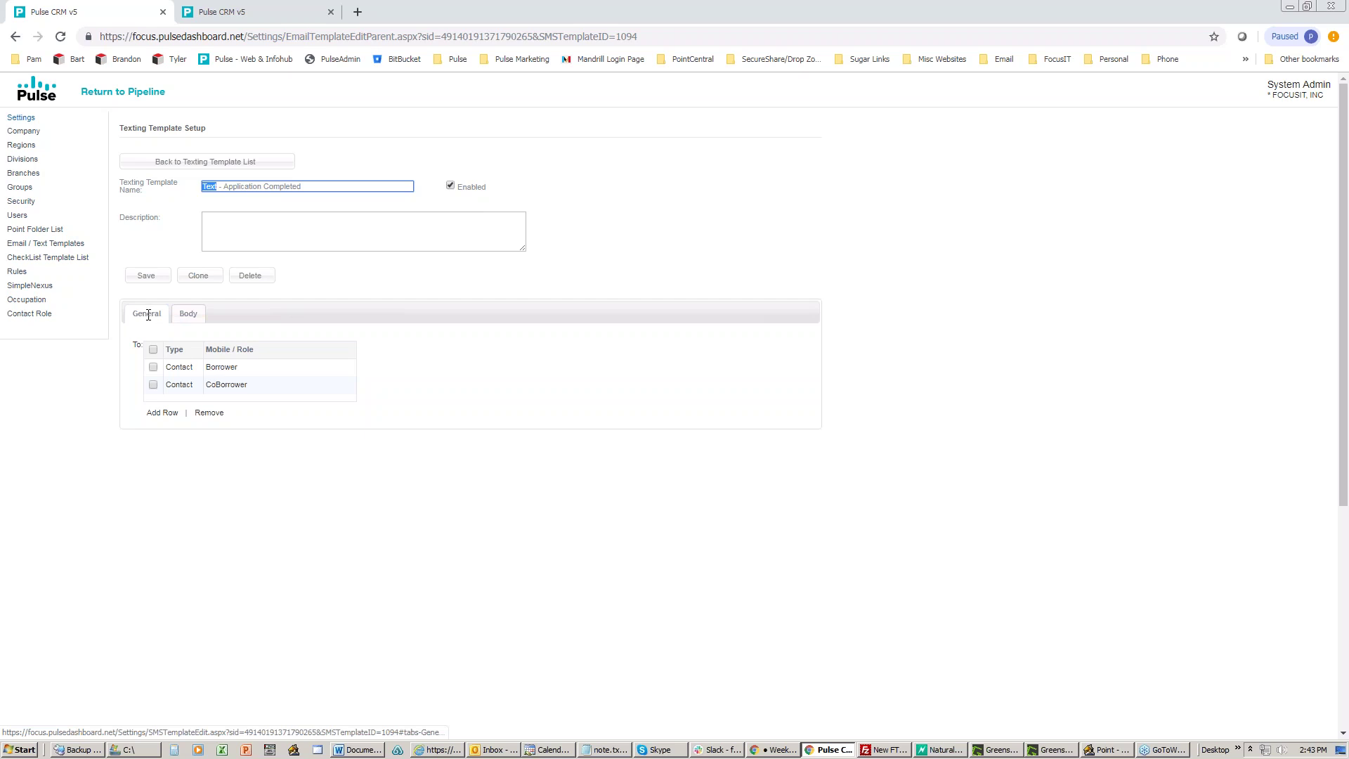
click(162, 413)
drag(432, 392, 428, 250)
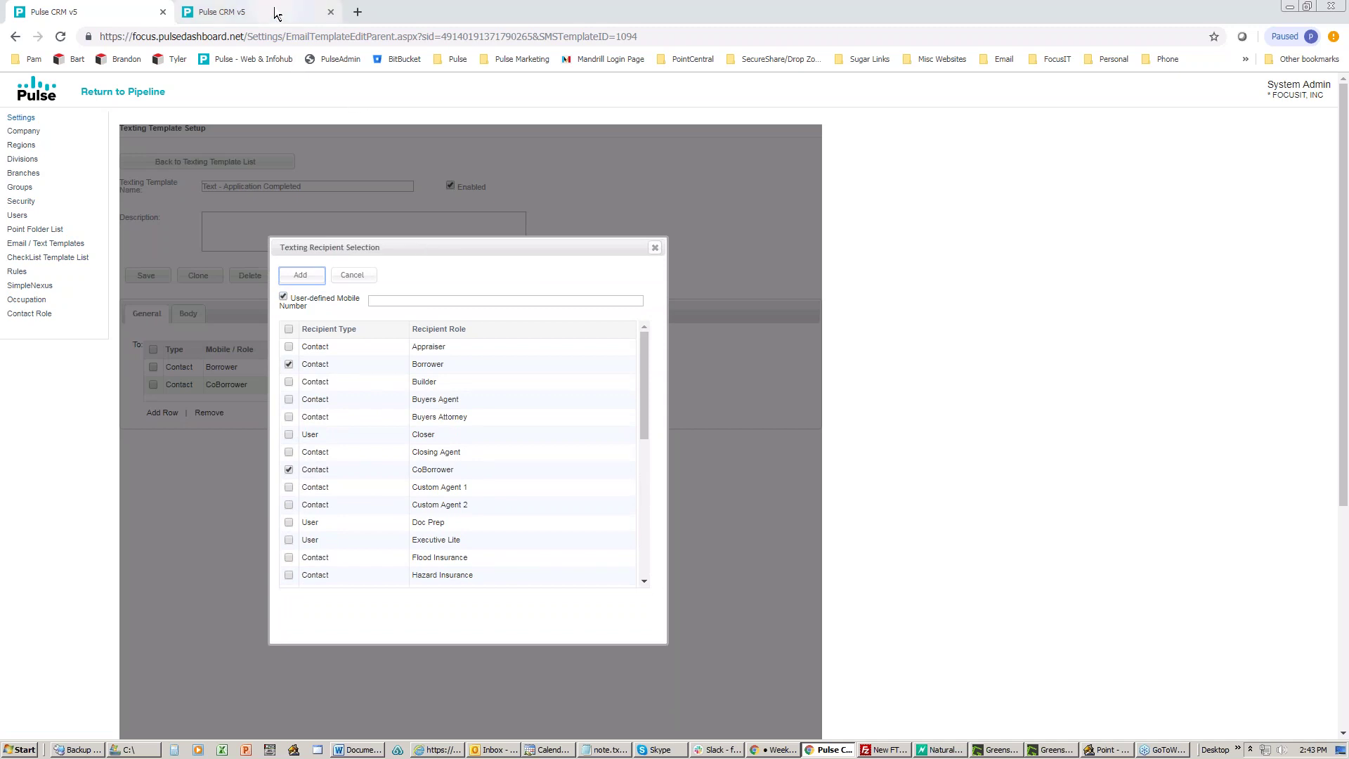
click(225, 12)
click(126, 94)
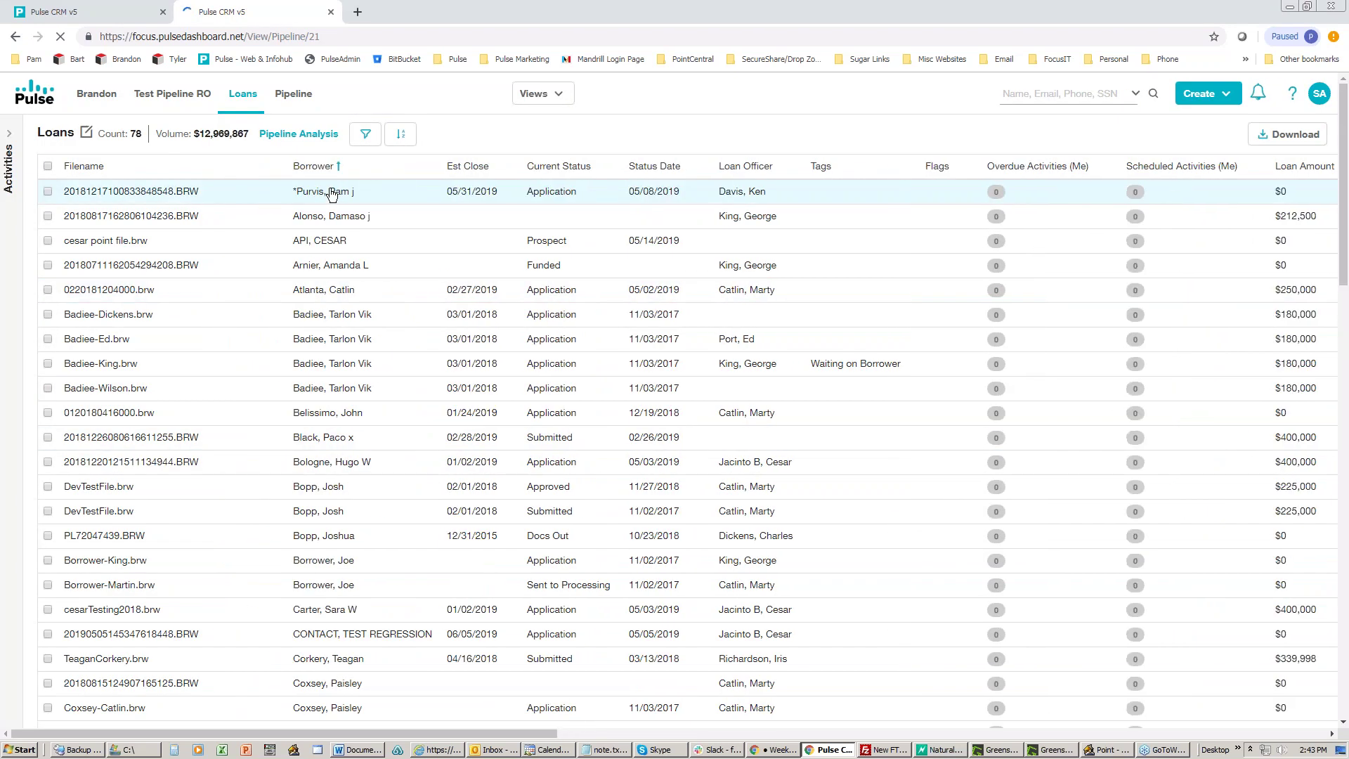
click(332, 196)
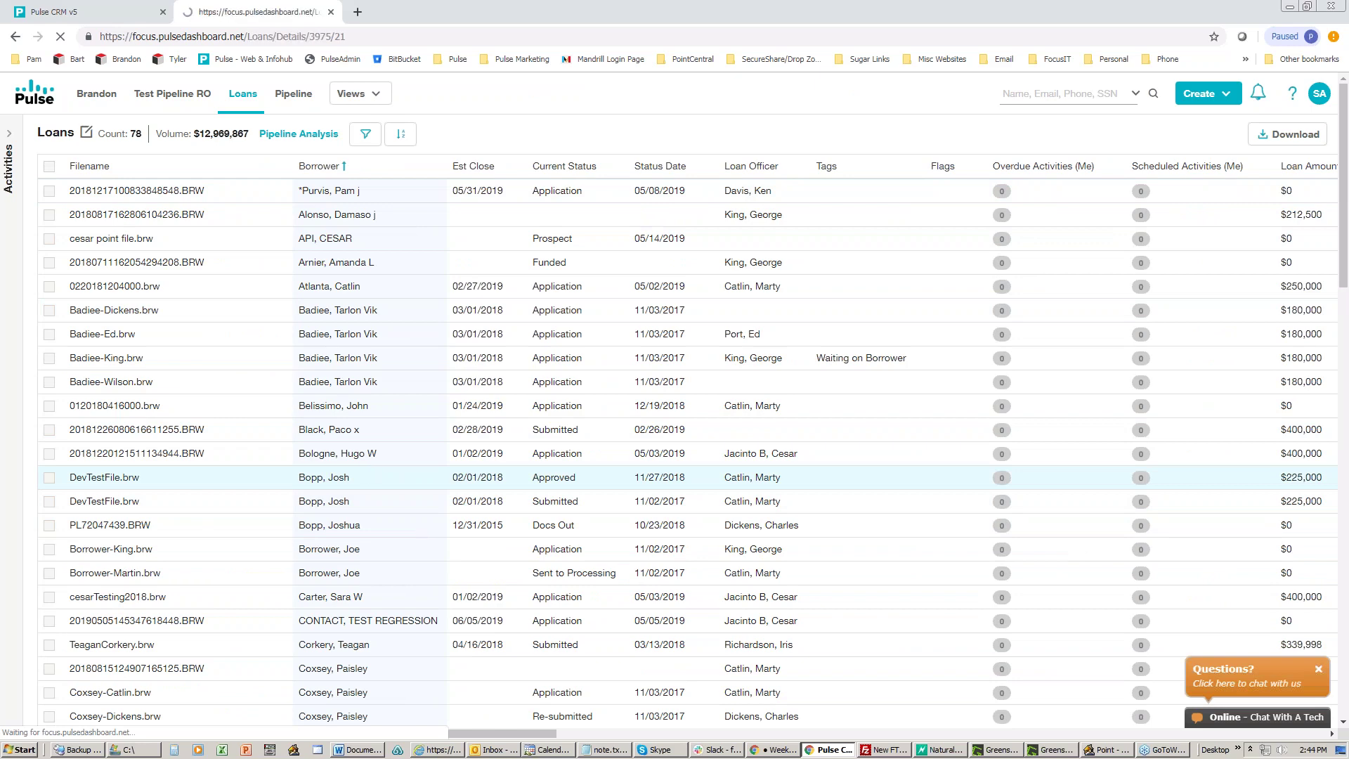
scroll(374, 479, down, 2)
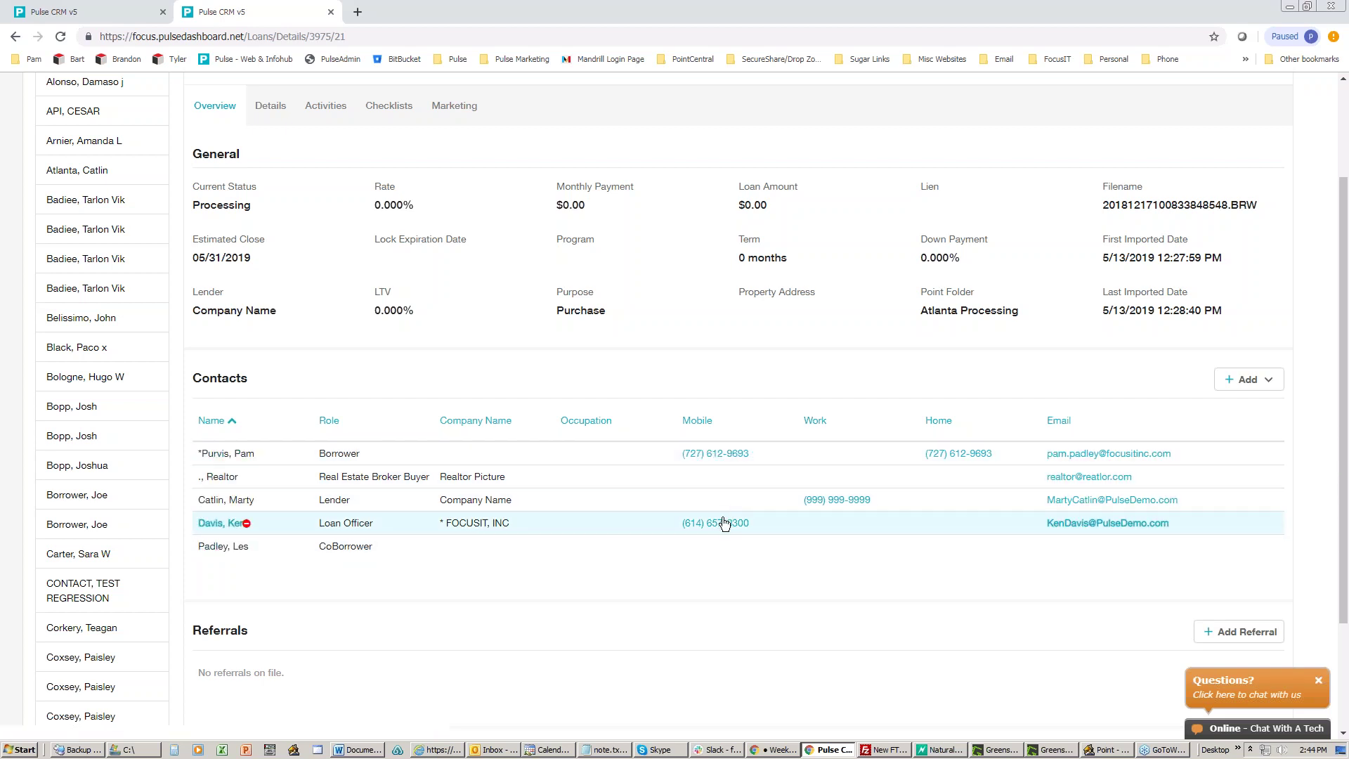
click(106, 20)
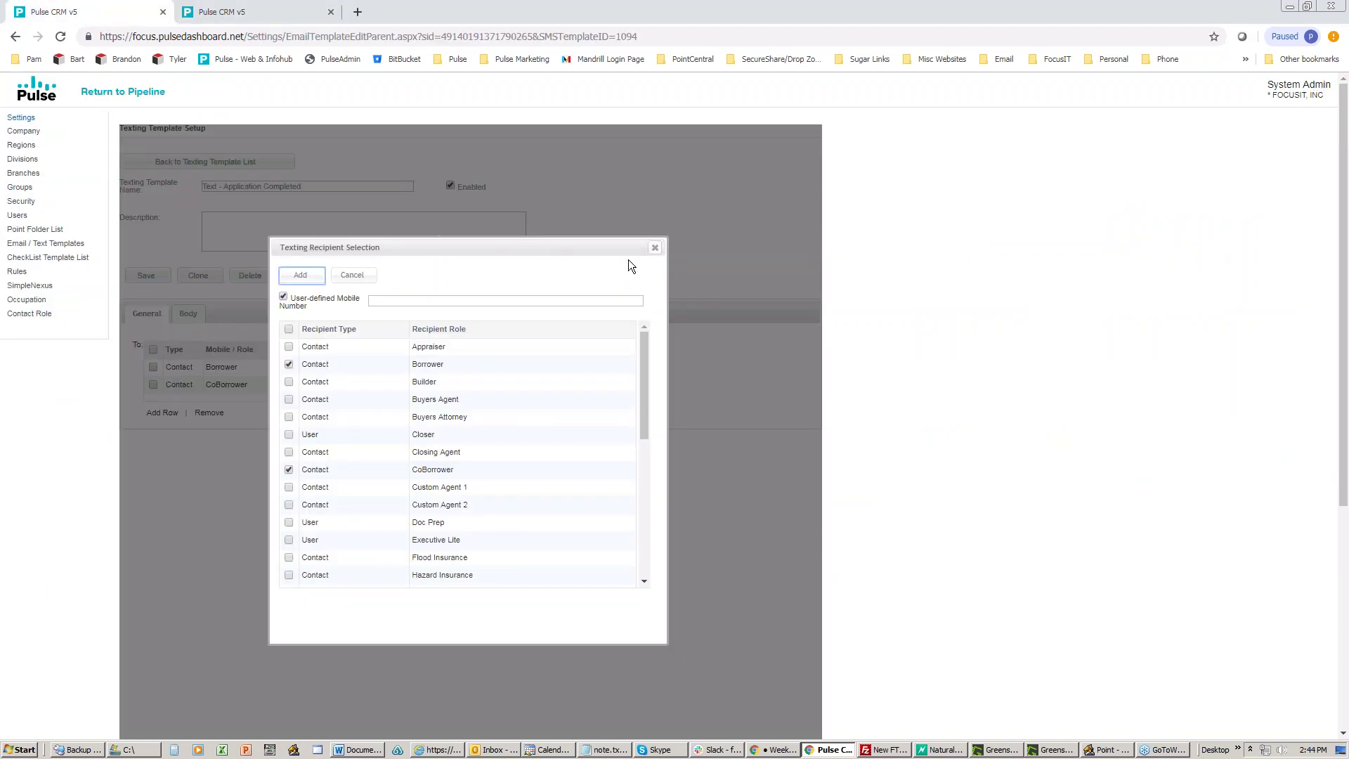
Step: Dismiss the recipient picker and review the template's message body
click(655, 251)
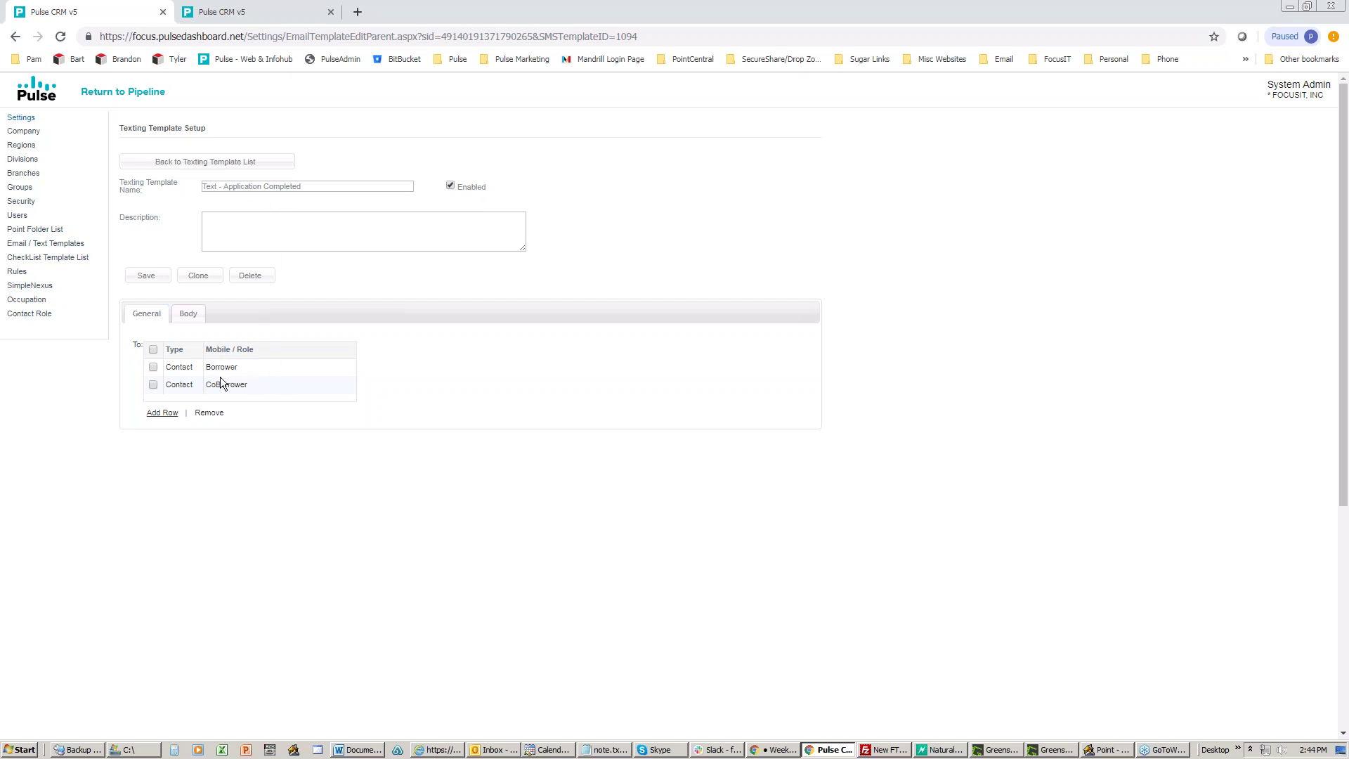
click(186, 312)
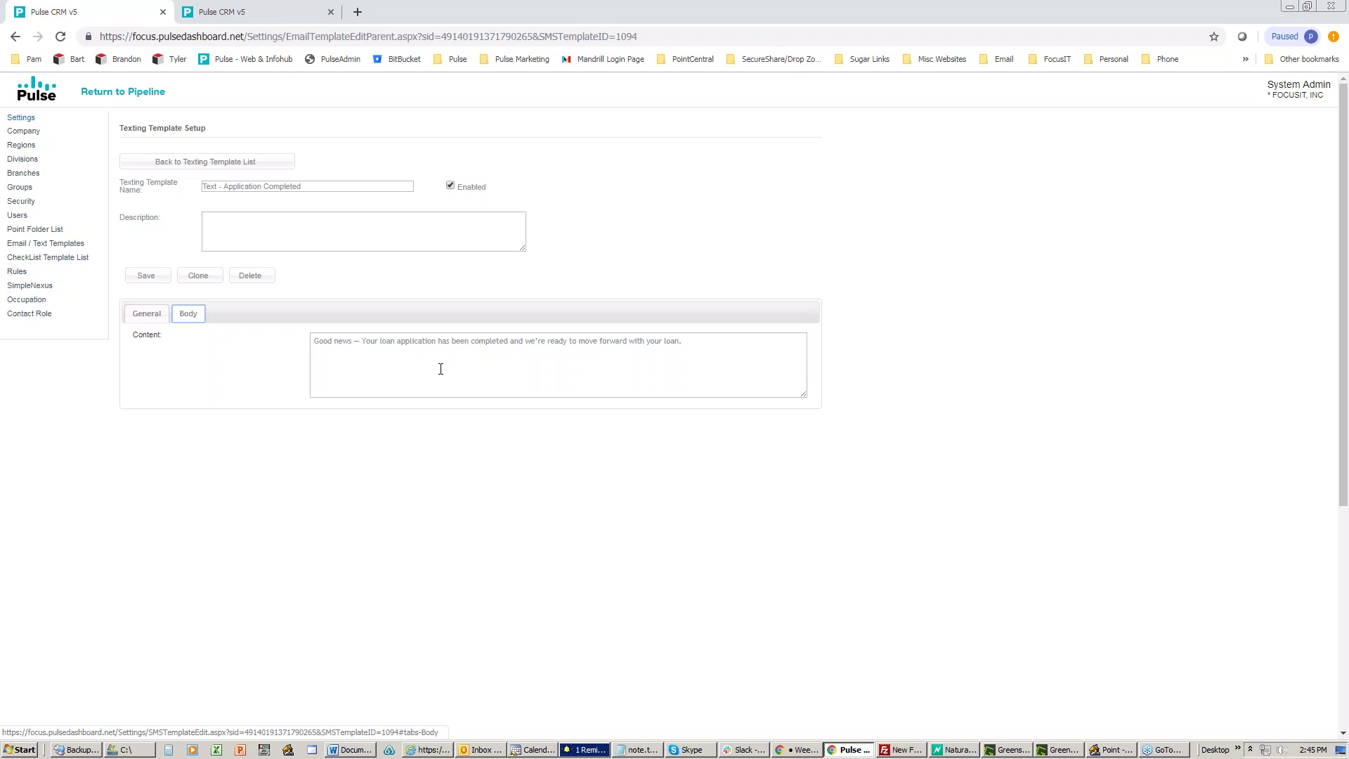
click(144, 313)
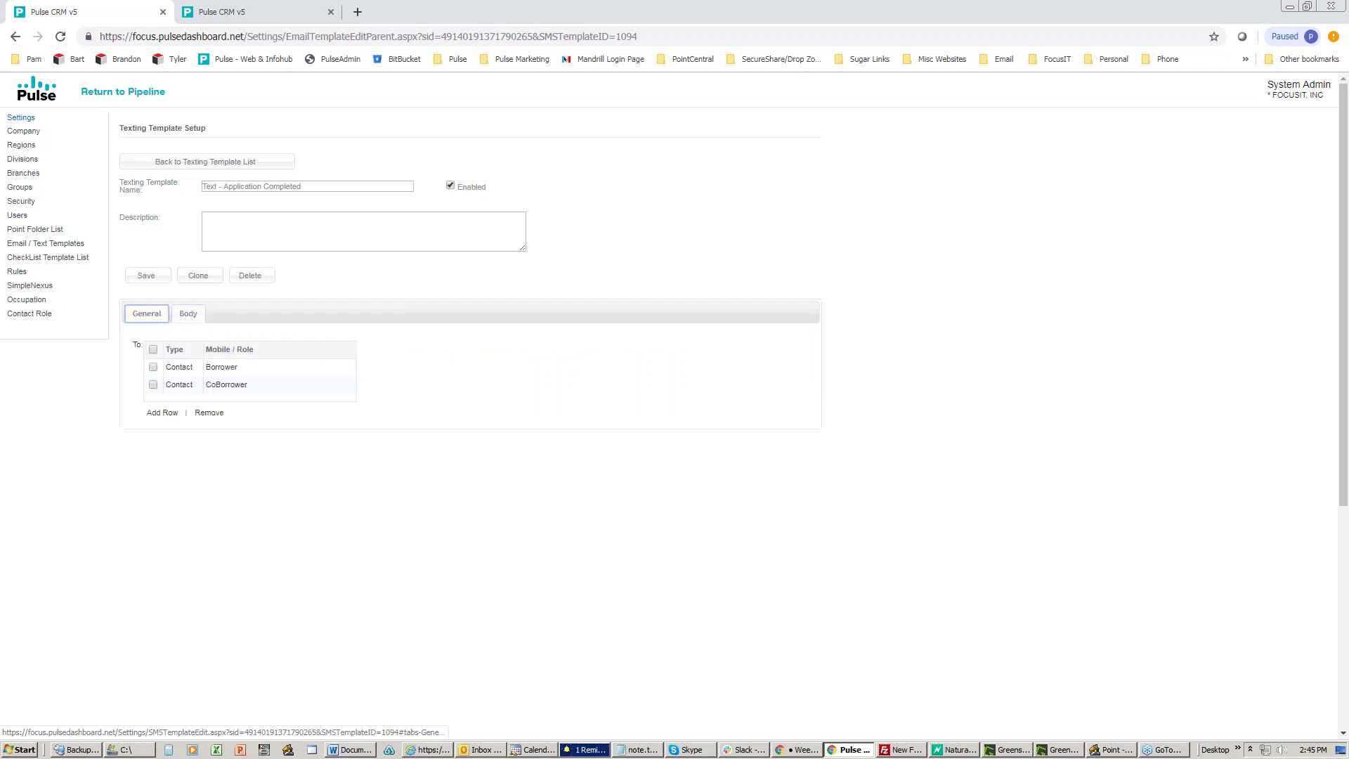
Step: Add Real Estate Broker Buyer and Real Estate Broker Seller as recipients, then view the body
click(162, 413)
scroll(371, 485, down, 5)
click(289, 505)
click(289, 522)
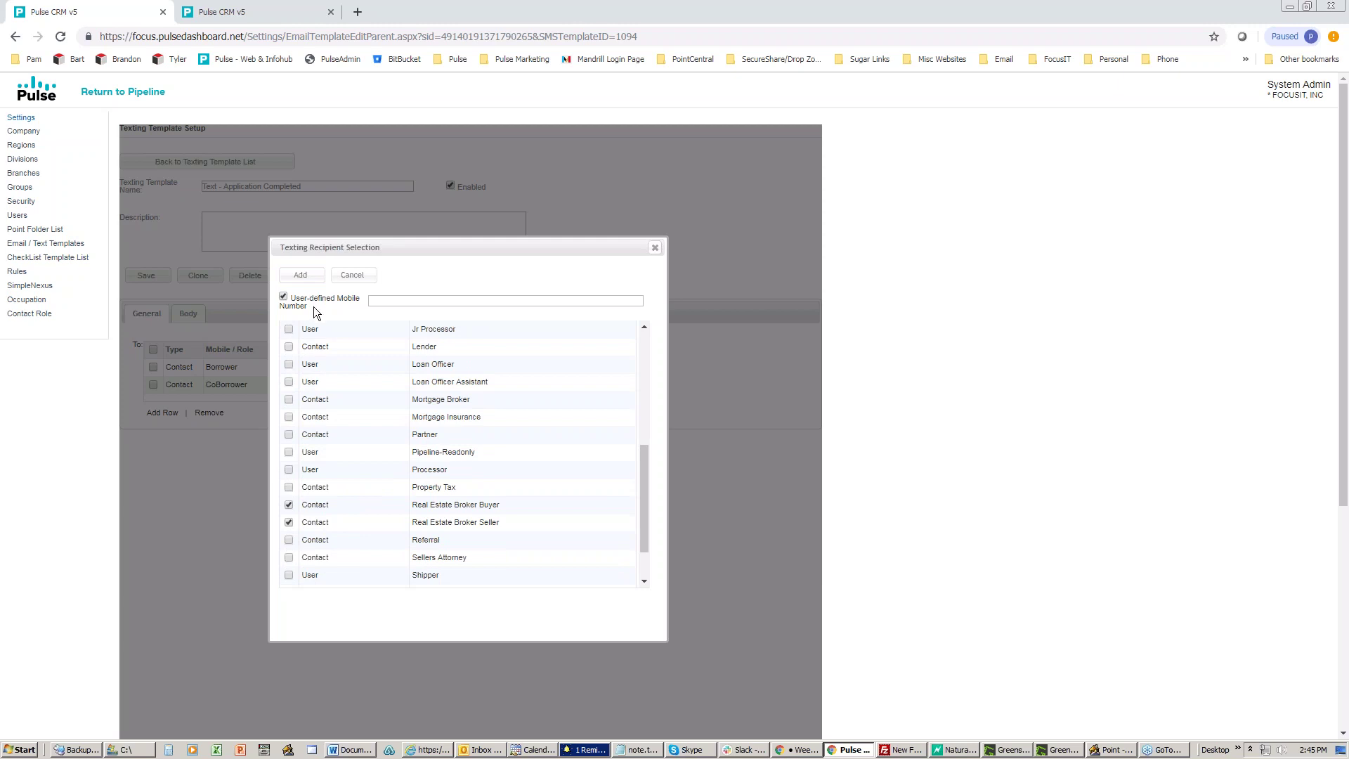
click(303, 275)
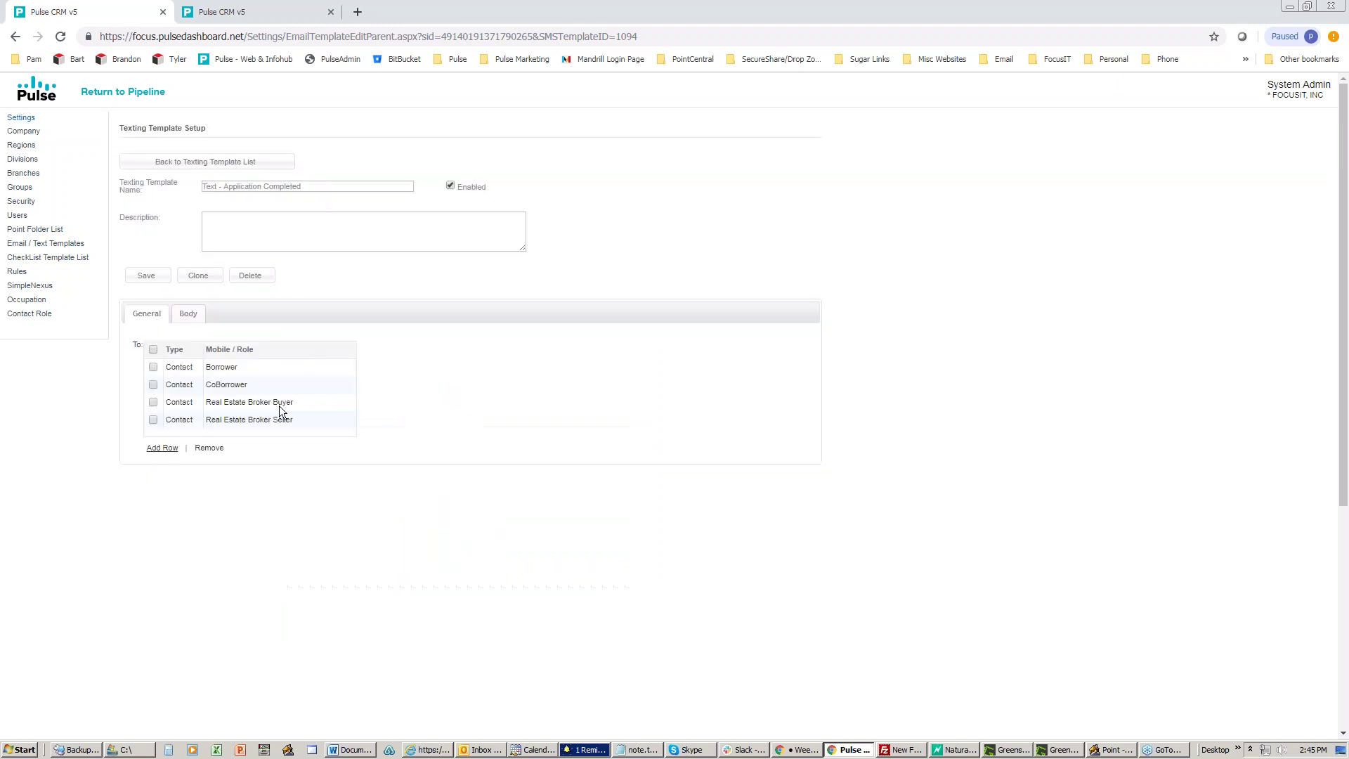
click(187, 314)
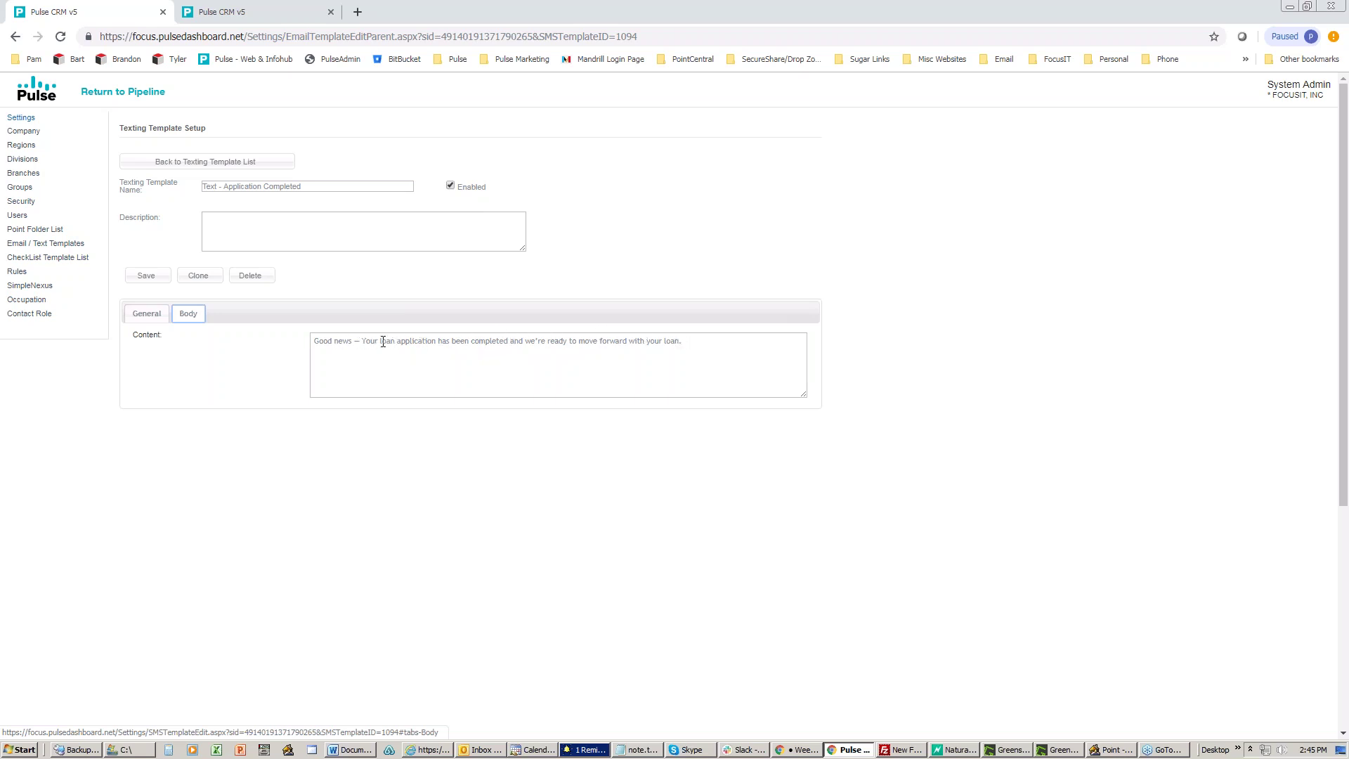
Step: Remove both Real Estate Broker recipients from the template and select its name
click(146, 313)
click(153, 402)
click(153, 420)
click(209, 448)
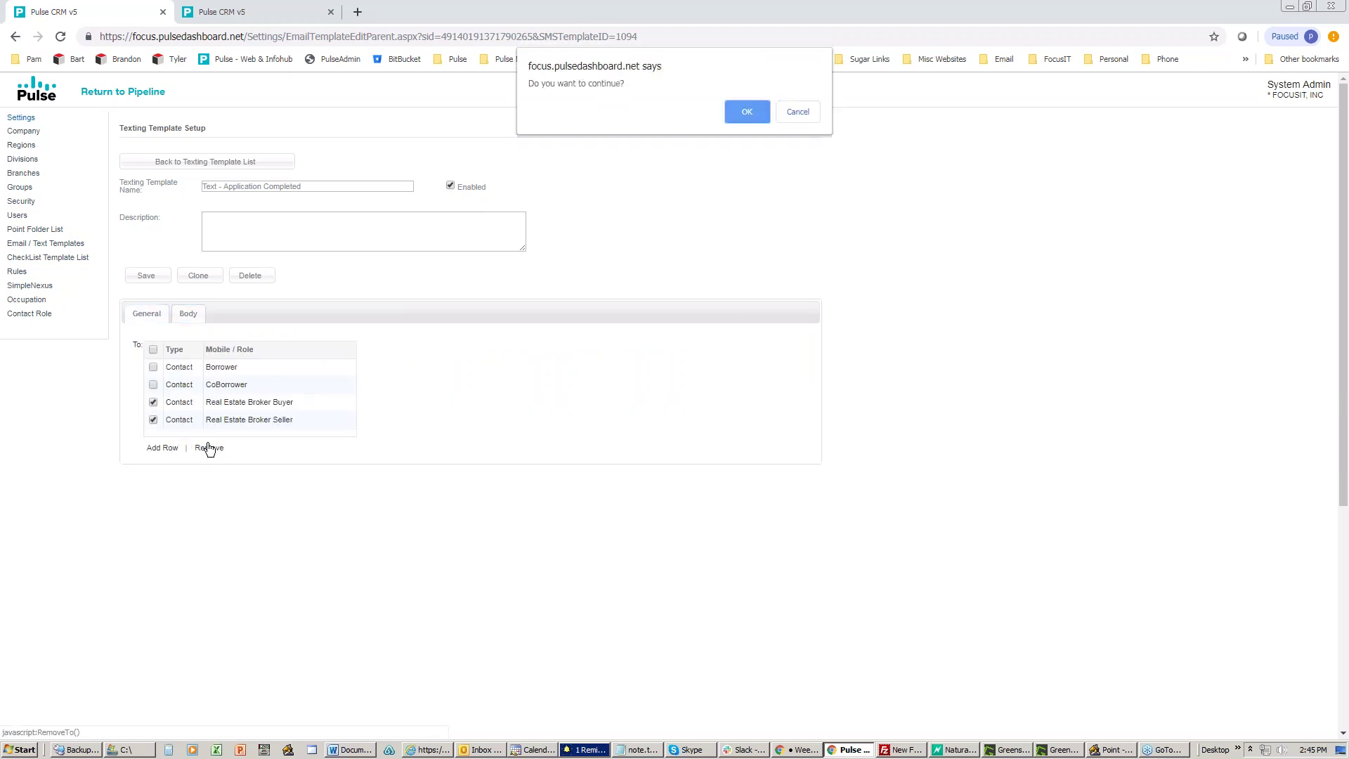
click(742, 112)
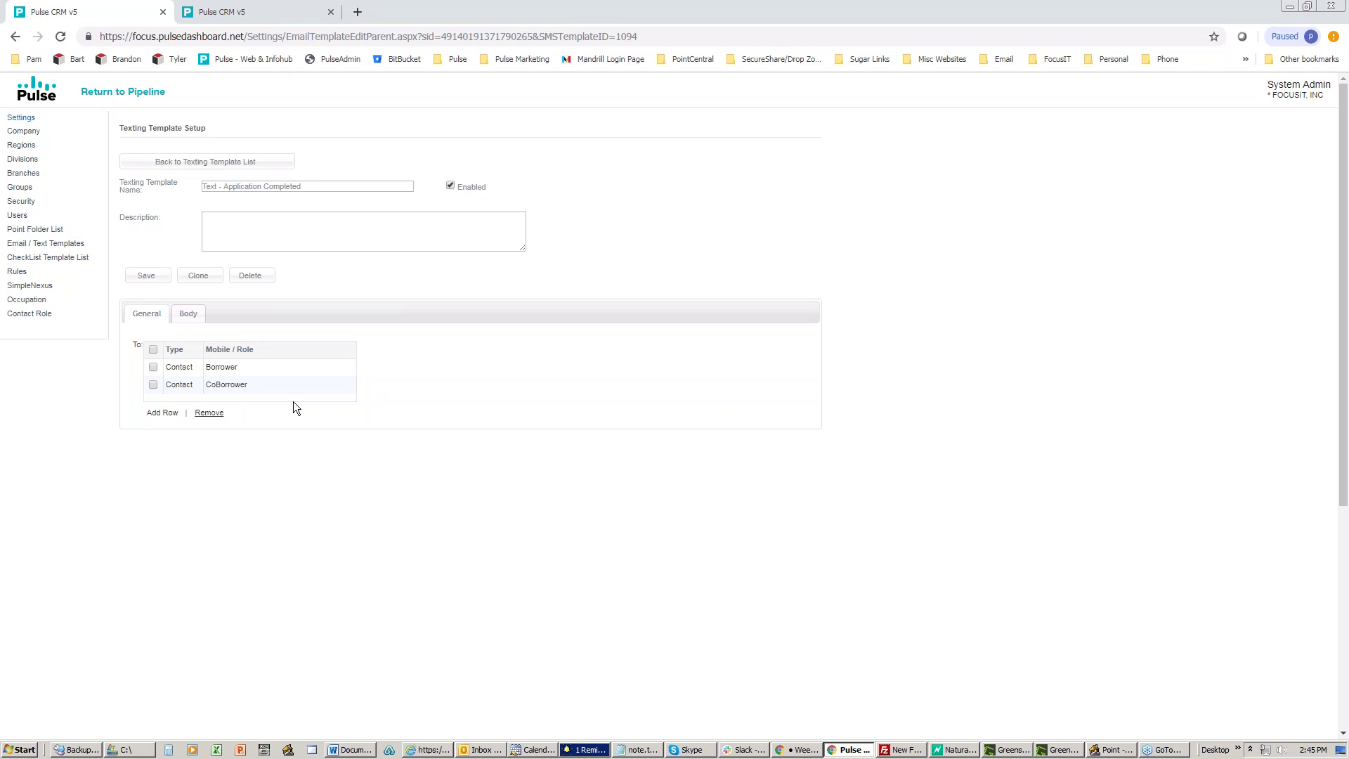
drag(315, 191, 159, 186)
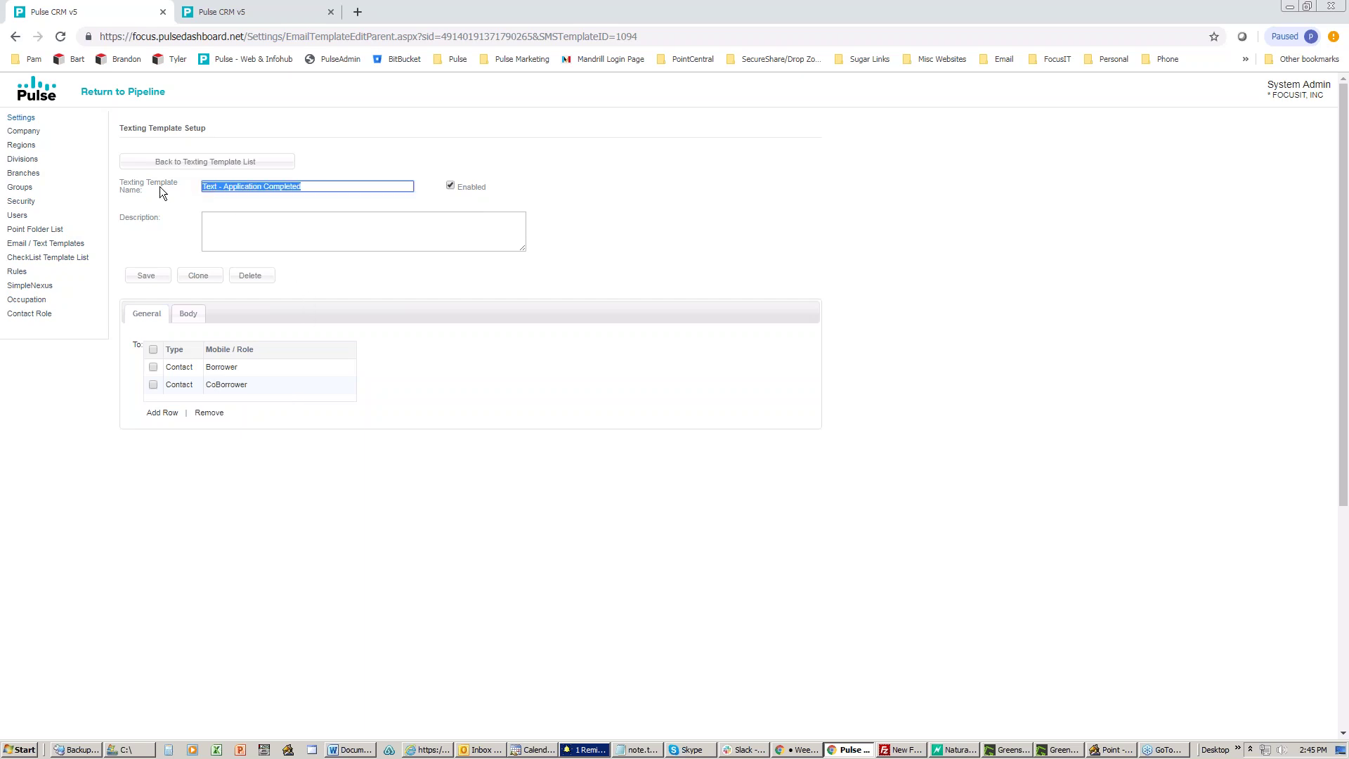
Step: Create texting template 'Text - Application Completed Realtors' addressed to Real Estate Broker Buyer and Seller
click(182, 165)
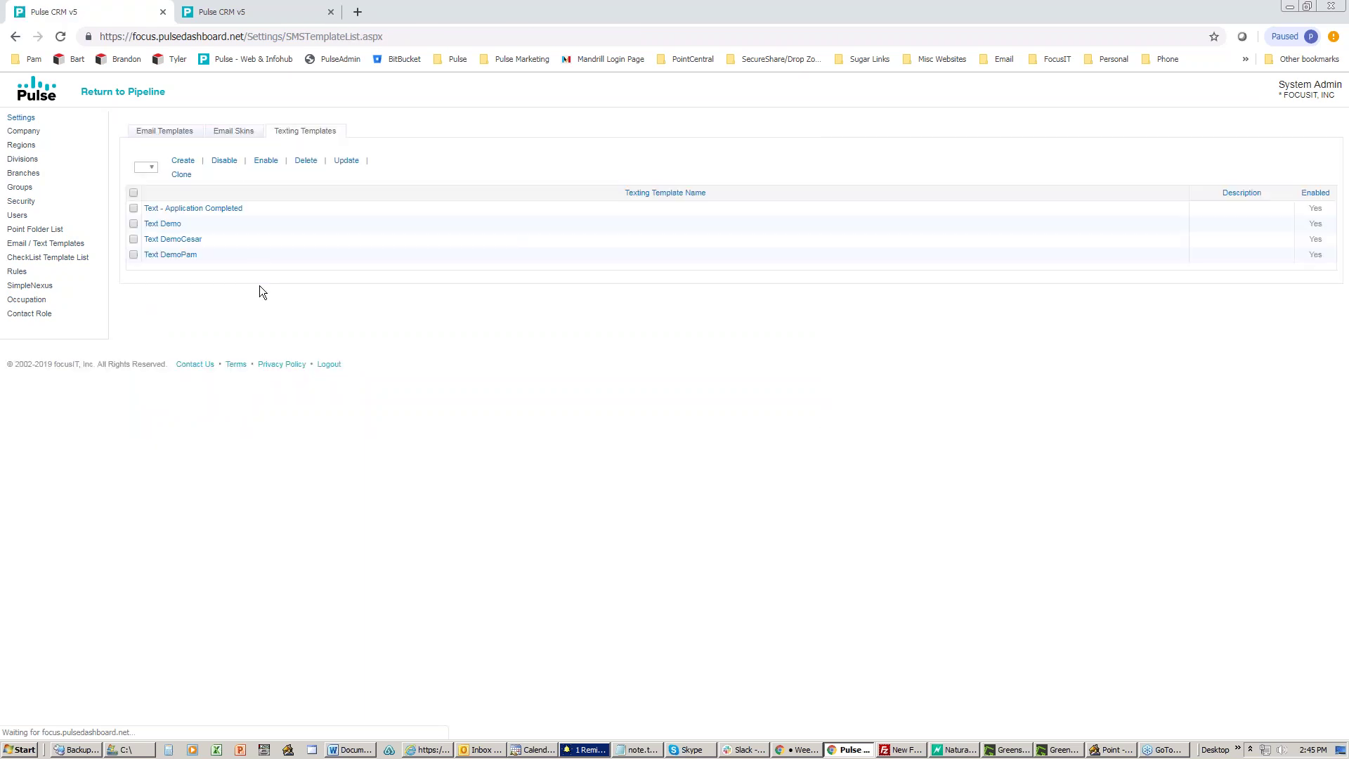
click(182, 174)
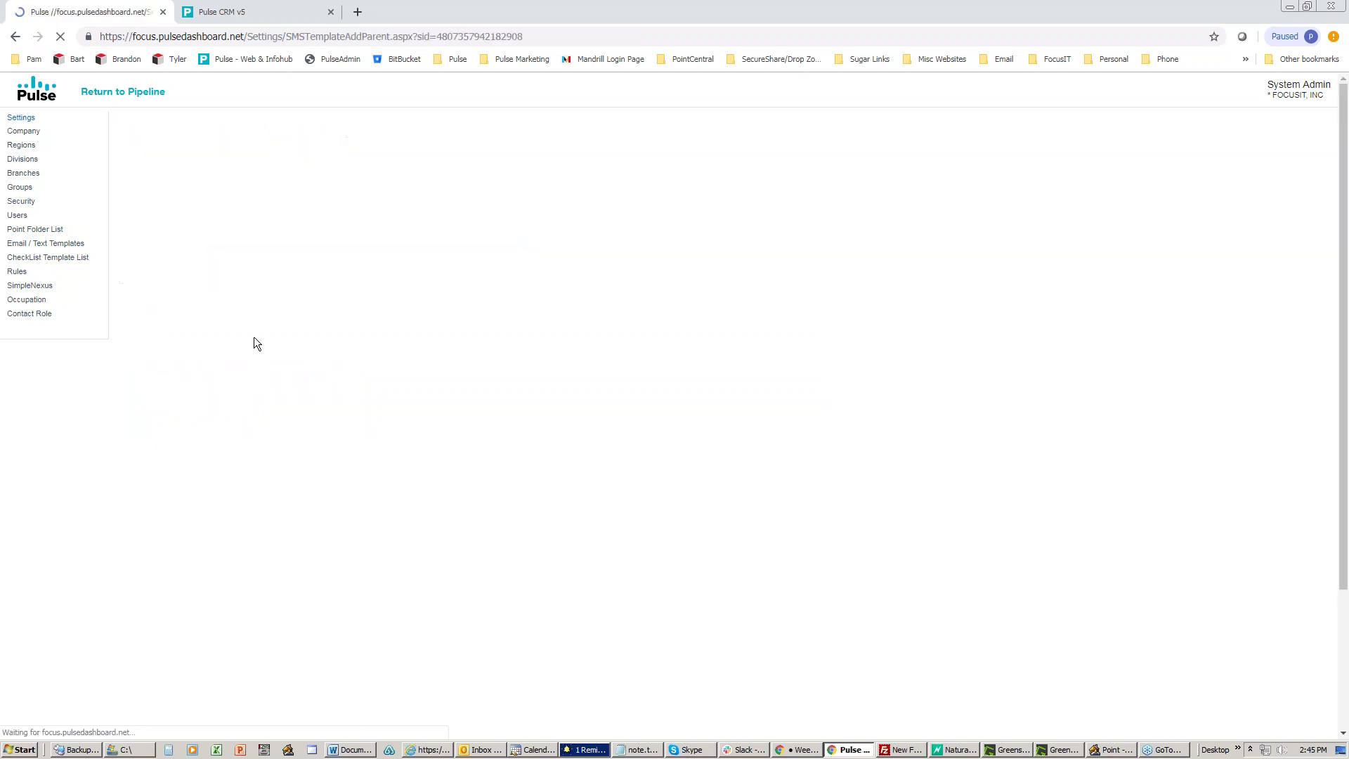
click(220, 187)
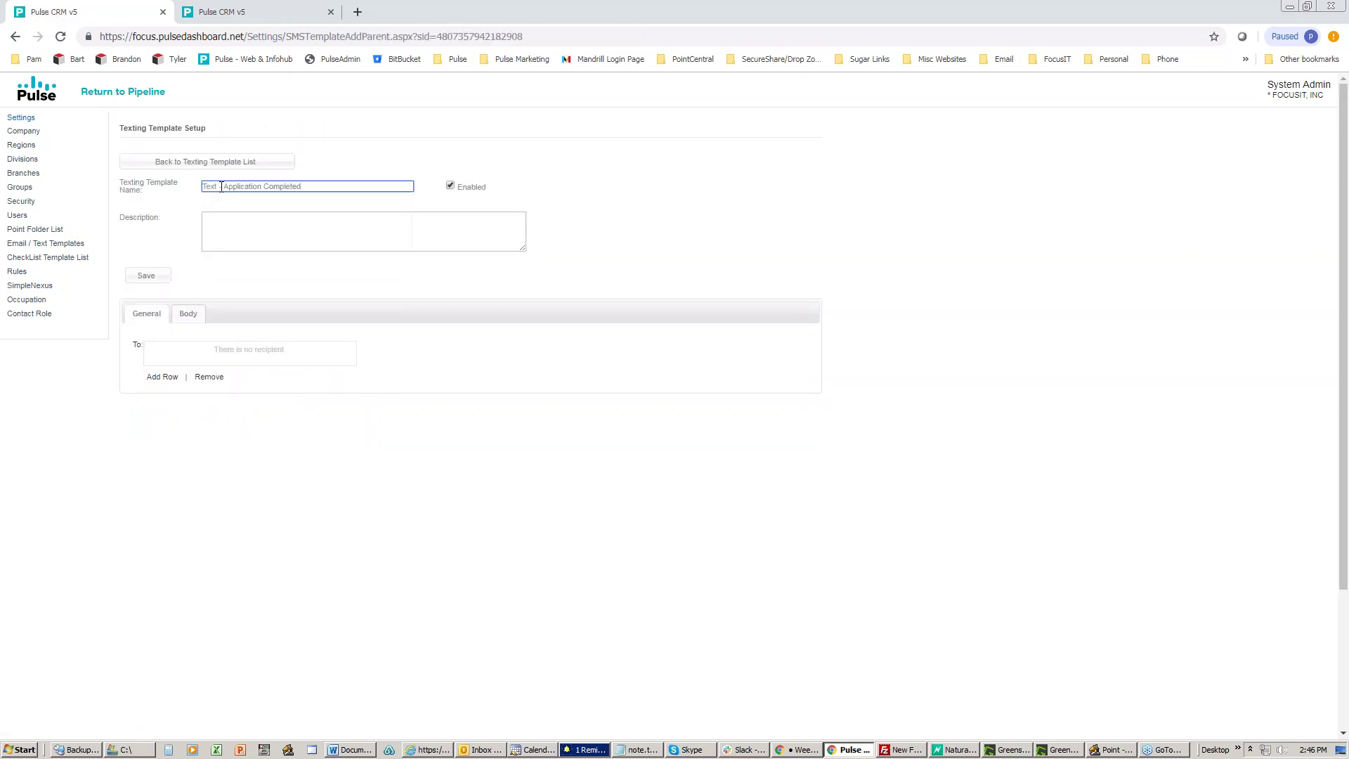
text(reAL)
text(Realtors)
click(163, 377)
scroll(337, 496, down, 3)
scroll(337, 492, down, 3)
click(293, 547)
click(312, 331)
Step: Write the body 'Application completed - see email.'
click(187, 314)
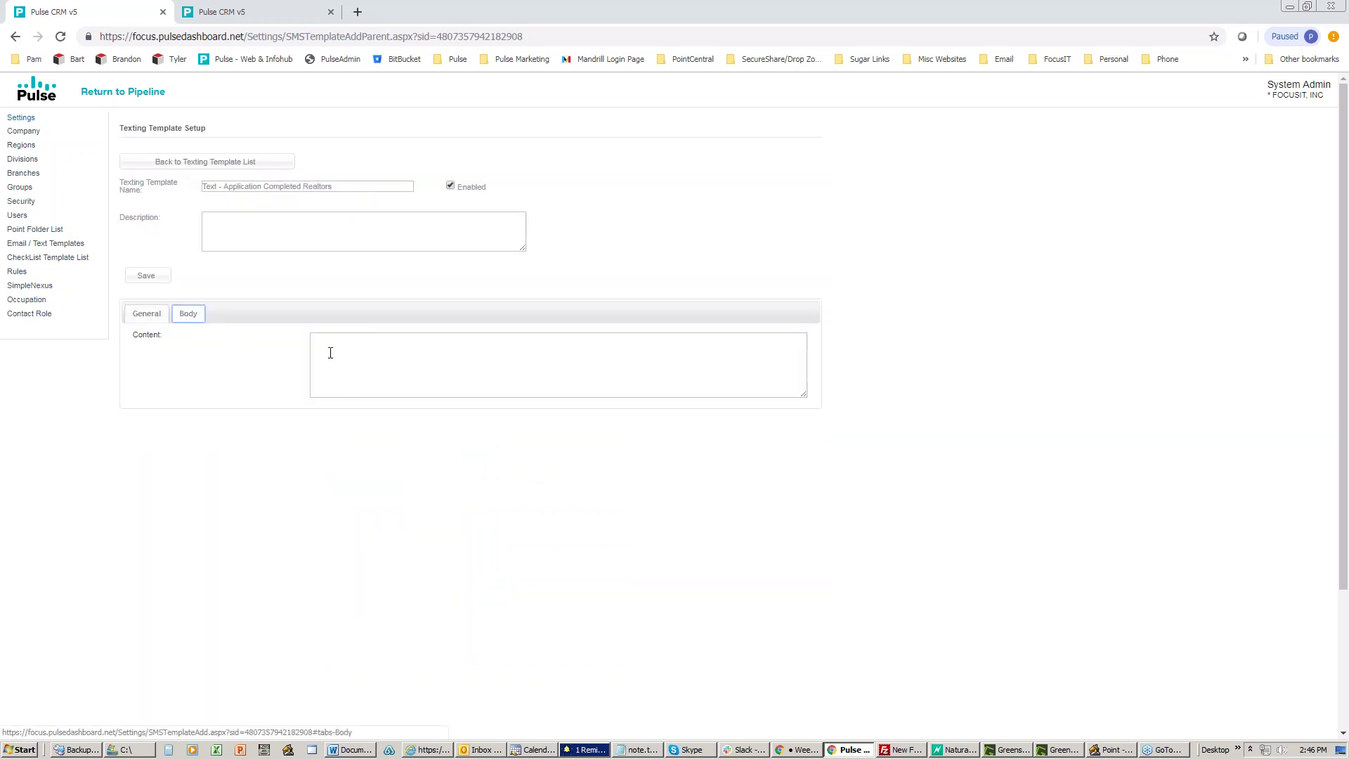
click(330, 349)
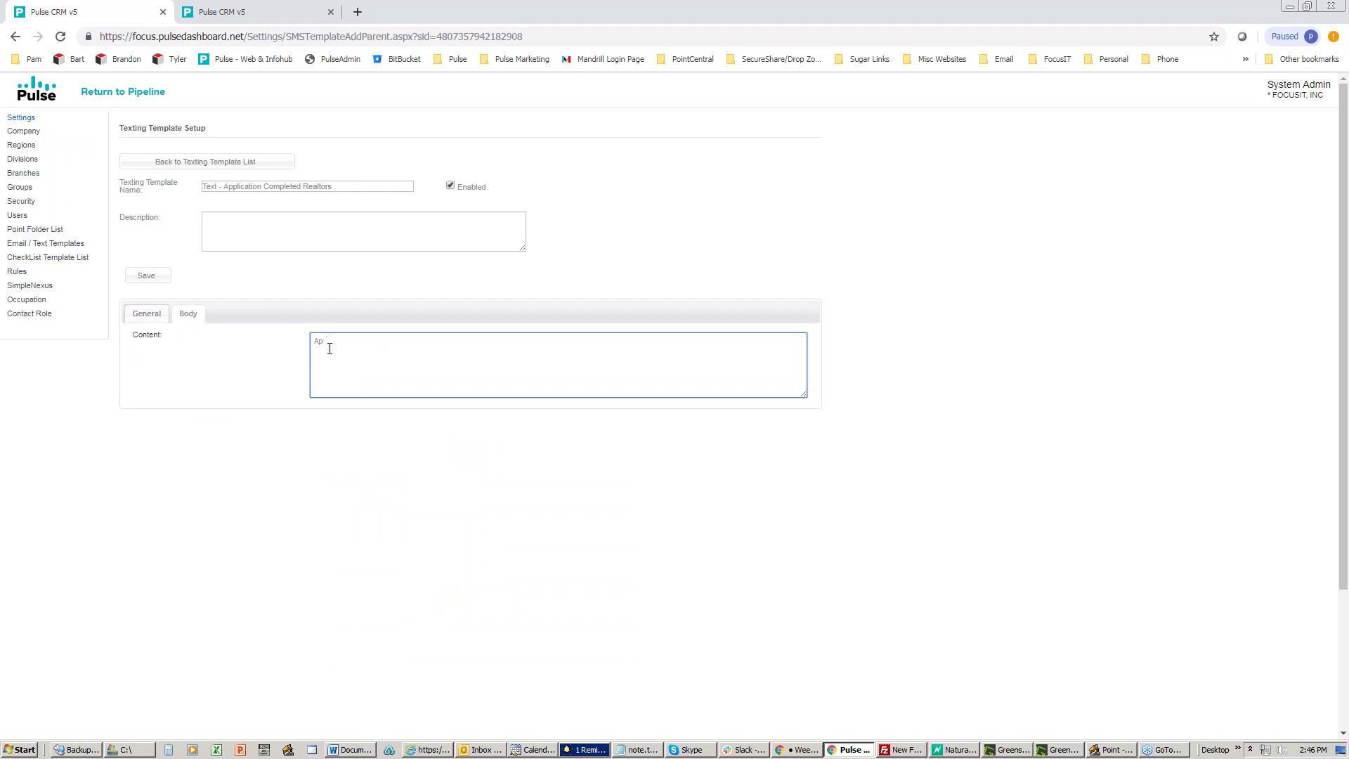
text(Application completed - see email.)
Step: Review the Realtors template's recipients and body, then return to the Loans pipeline
click(148, 316)
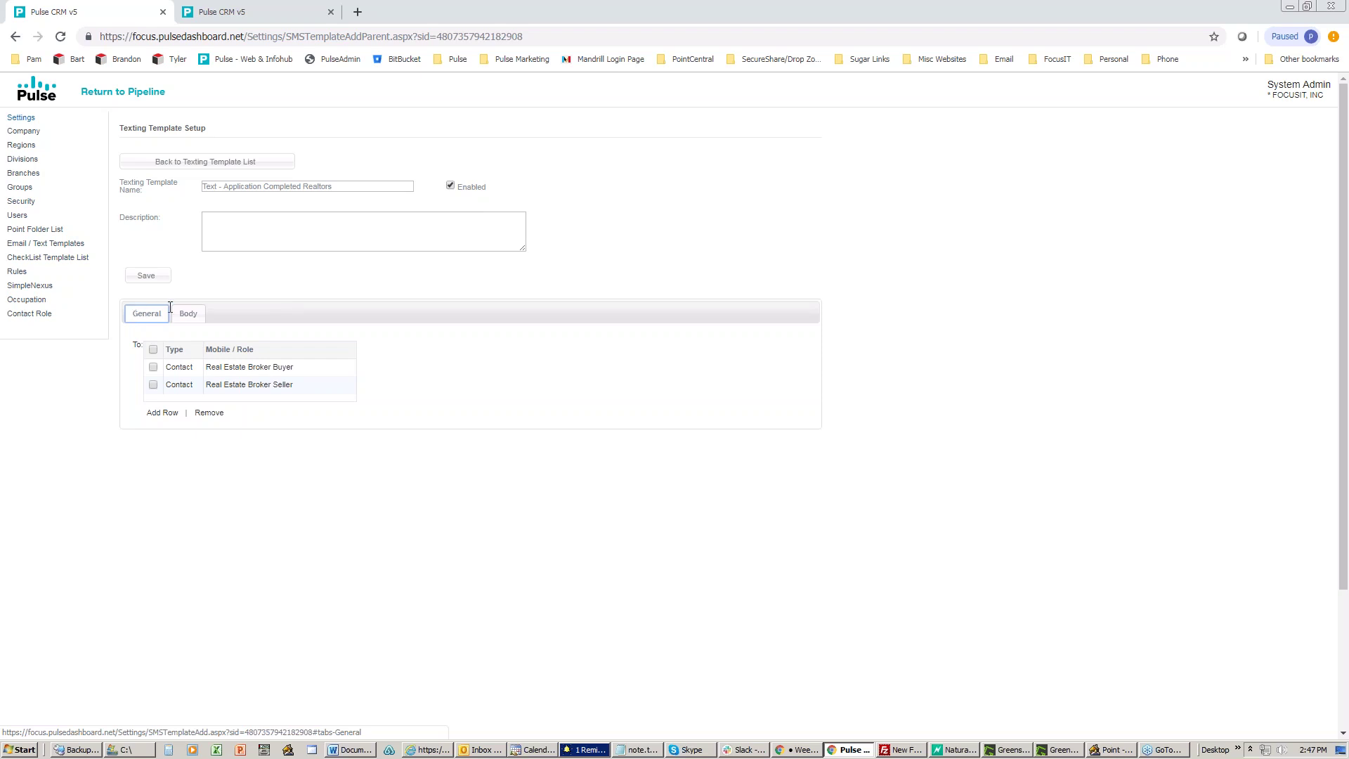
click(199, 313)
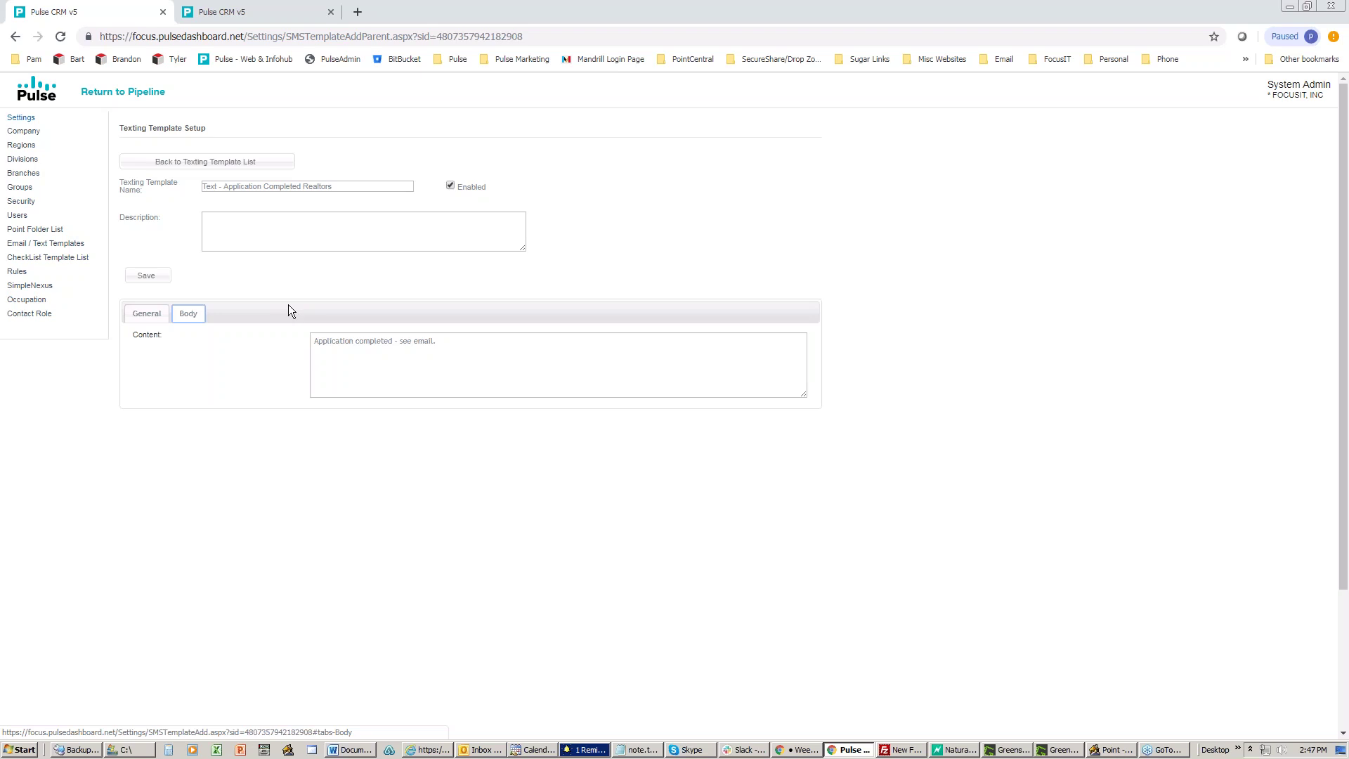
click(132, 93)
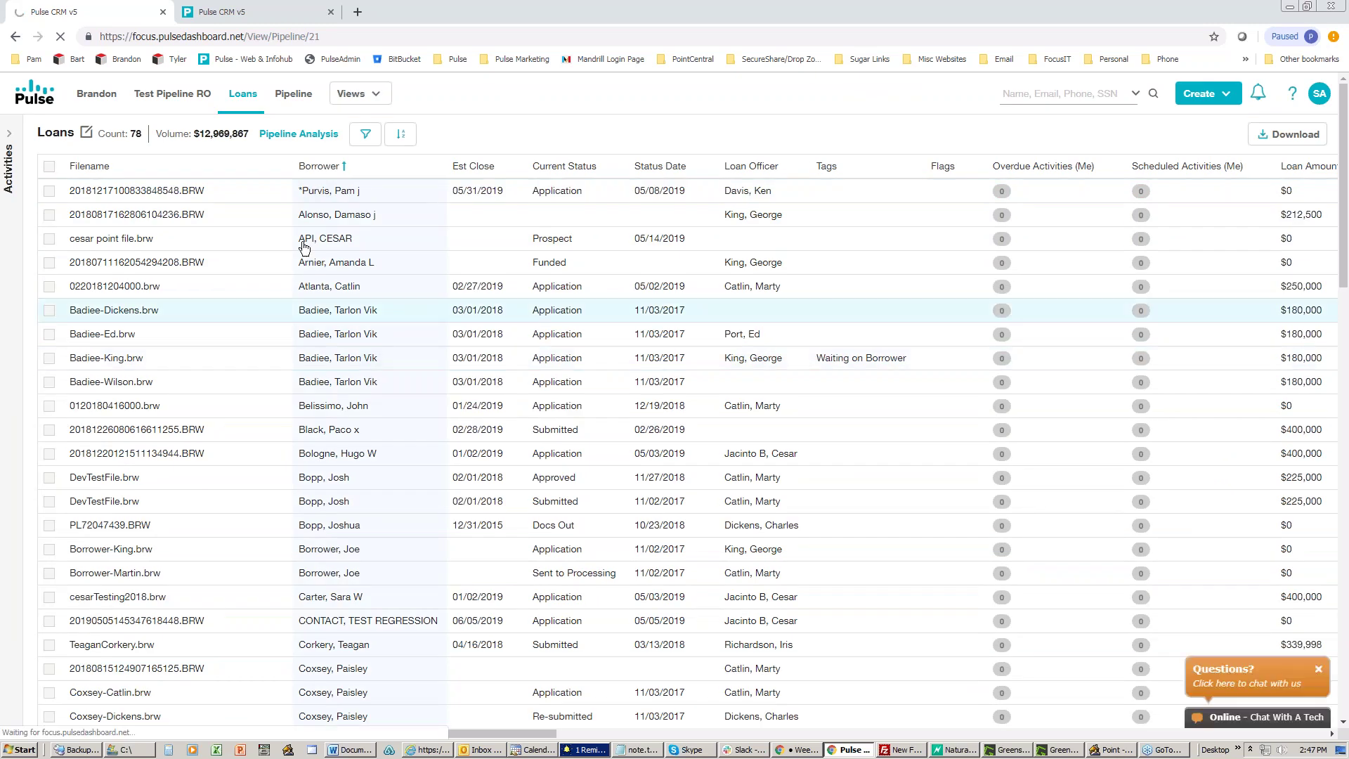
Step: Open the first loan's Activities history and preview its sent Text Demo message from 05/13/2019
click(314, 196)
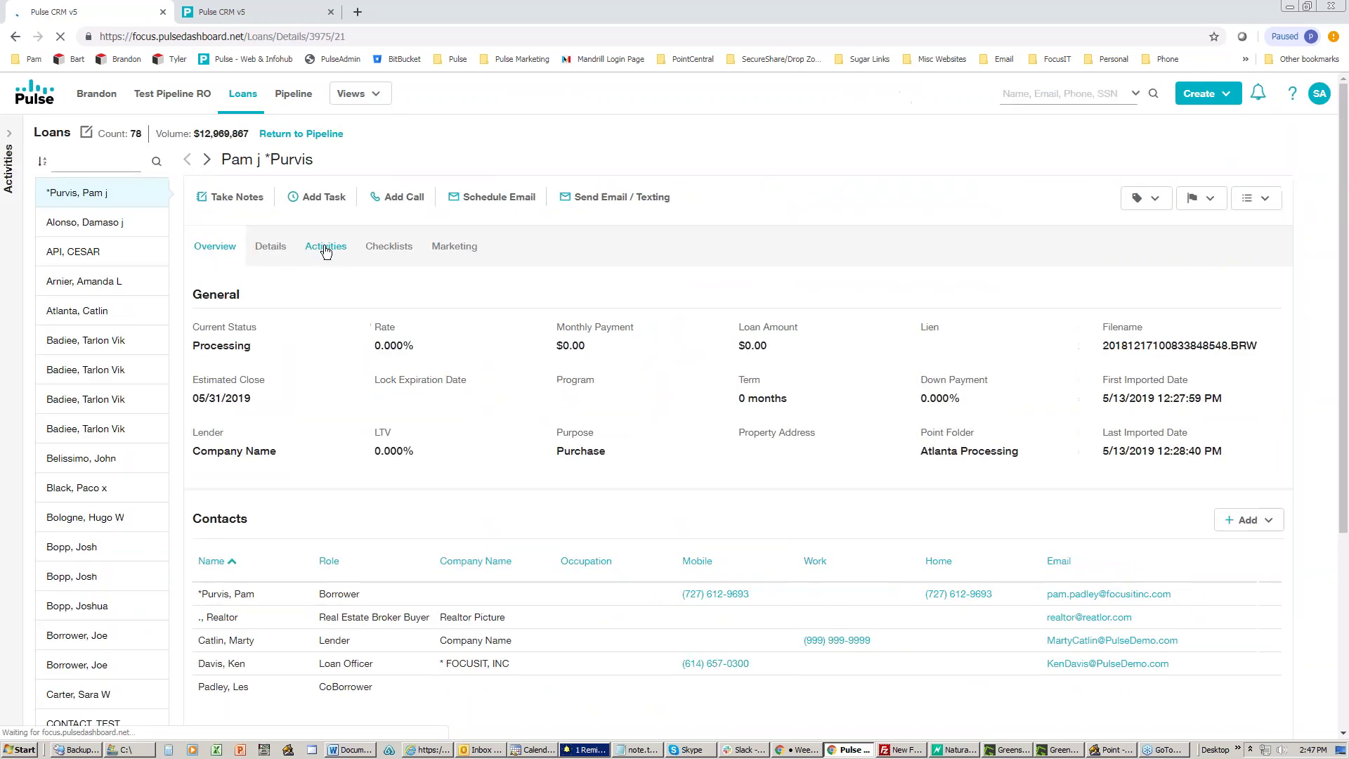
click(326, 247)
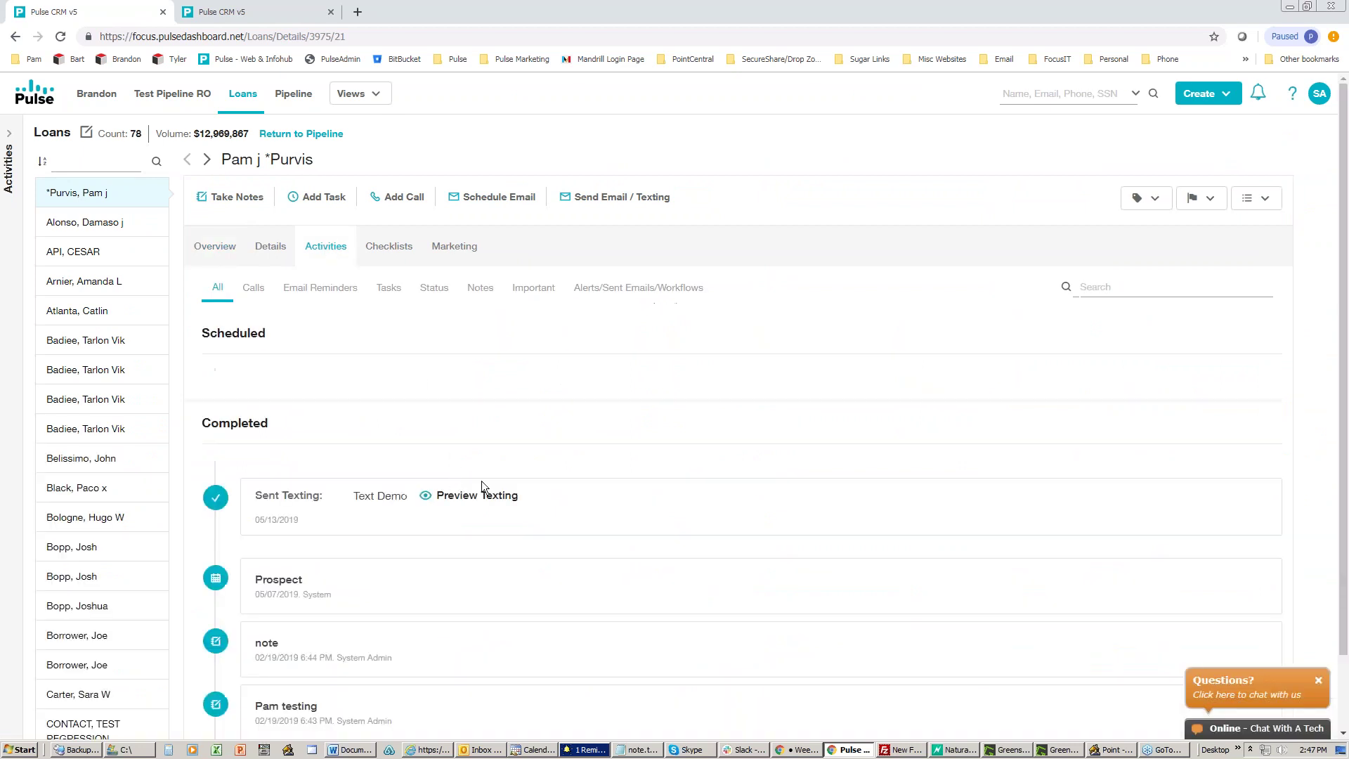
scroll(538, 482, down, 2)
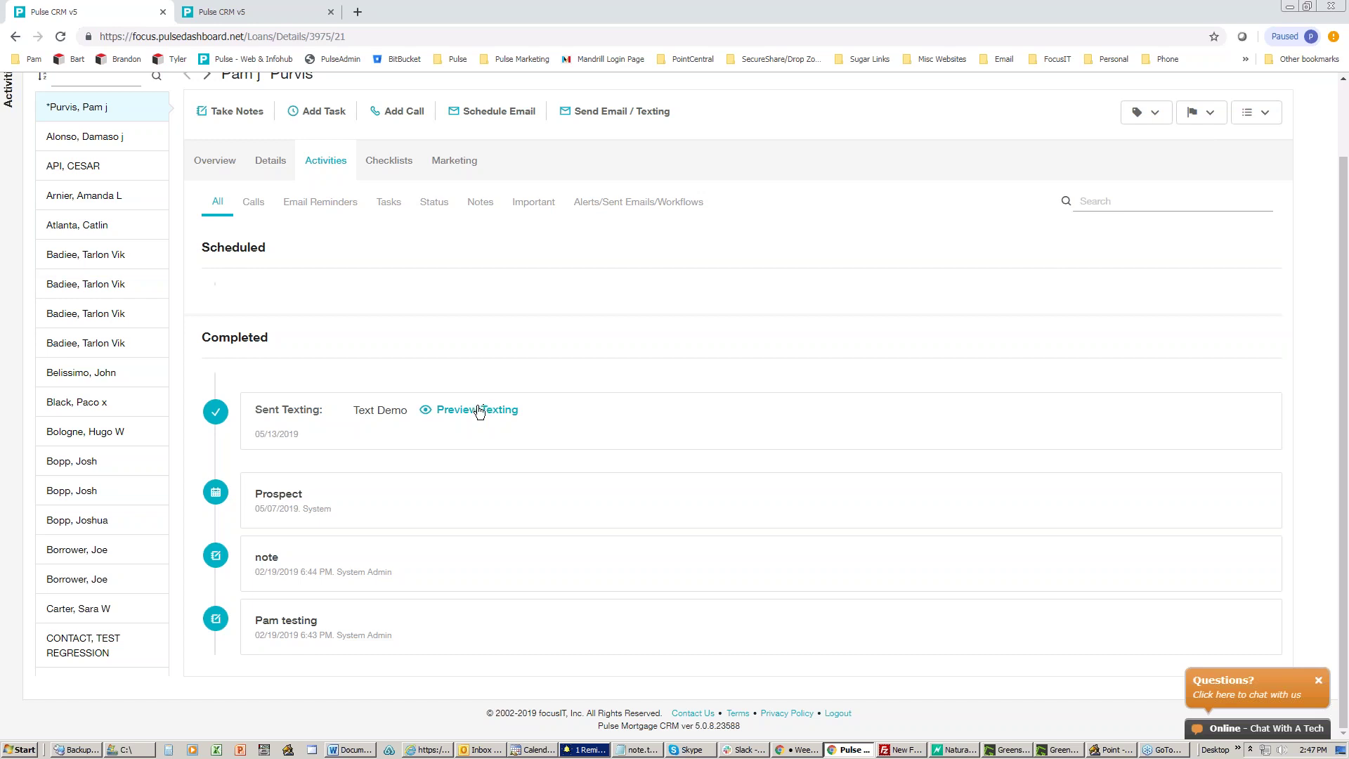
drag(543, 409, 435, 415)
click(473, 414)
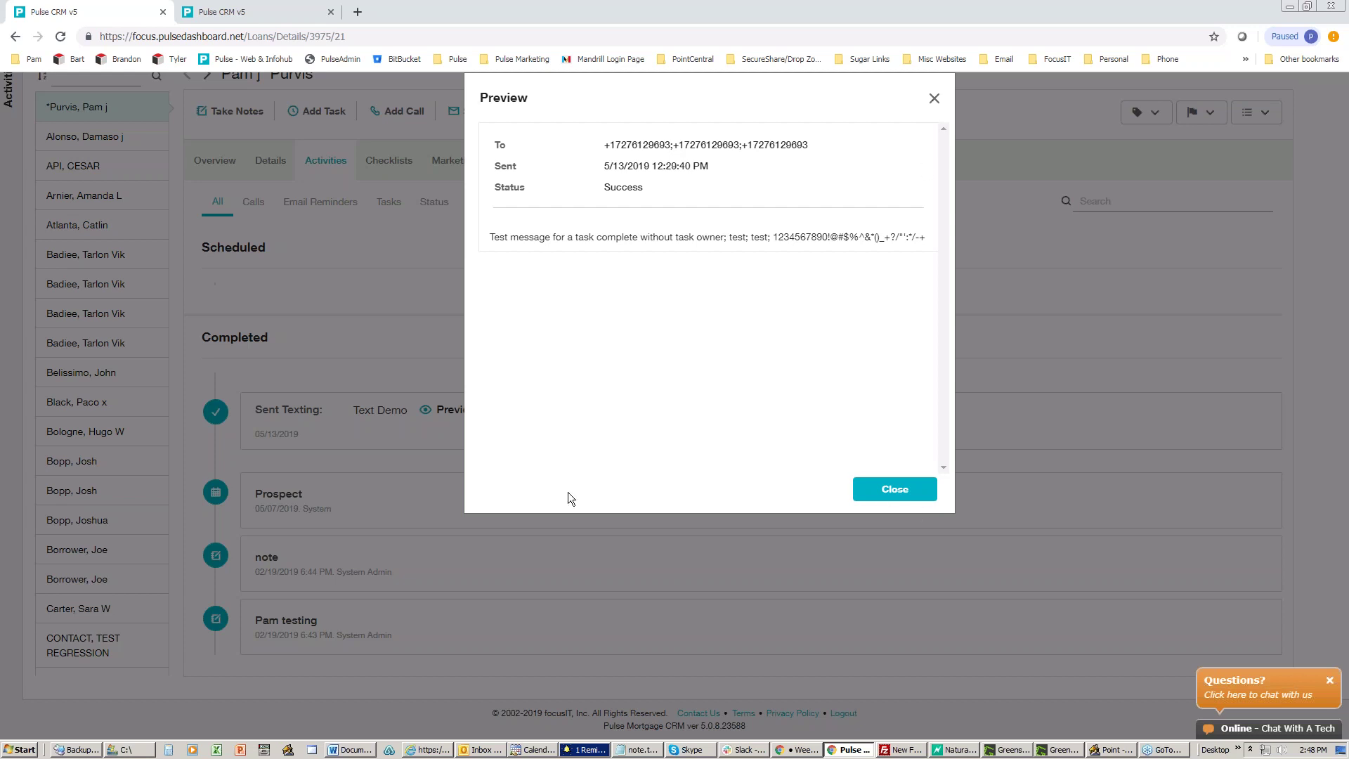
click(870, 492)
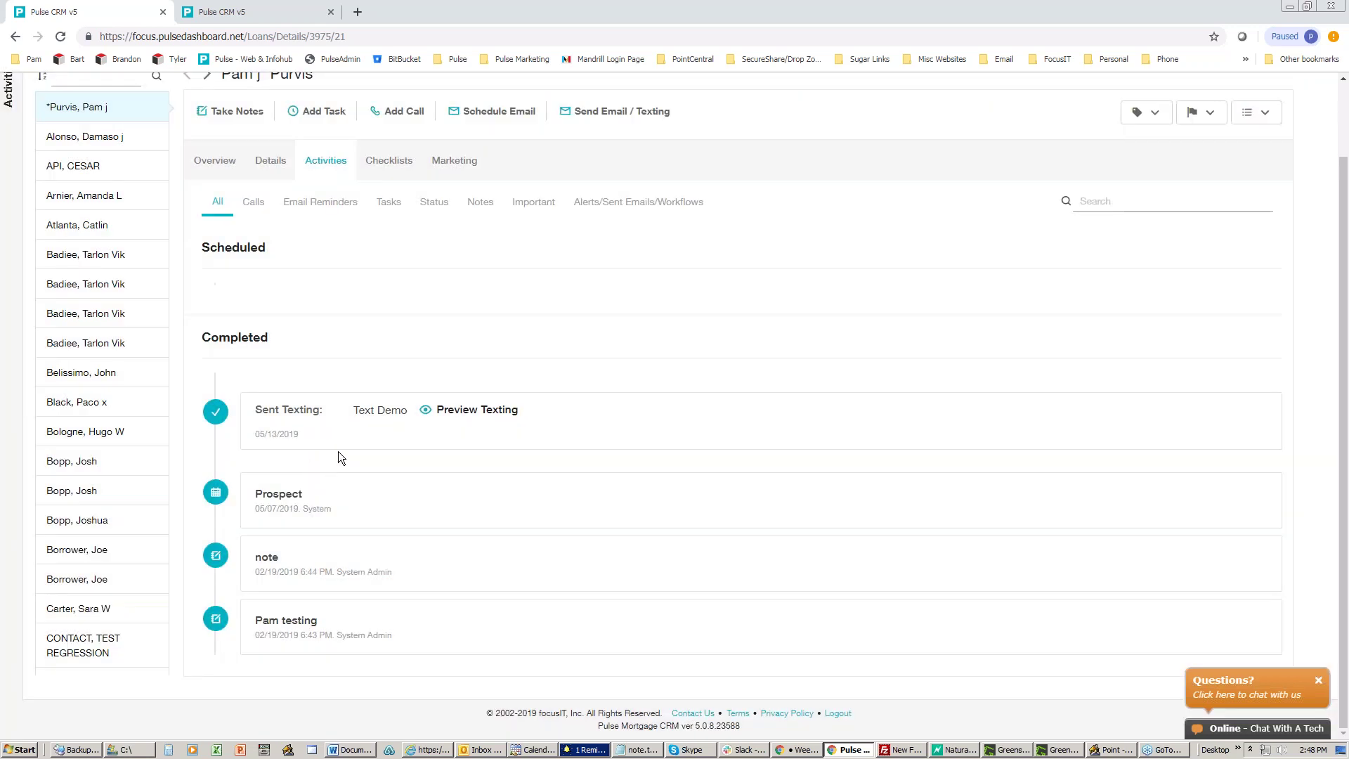
scroll(336, 450, up, 2)
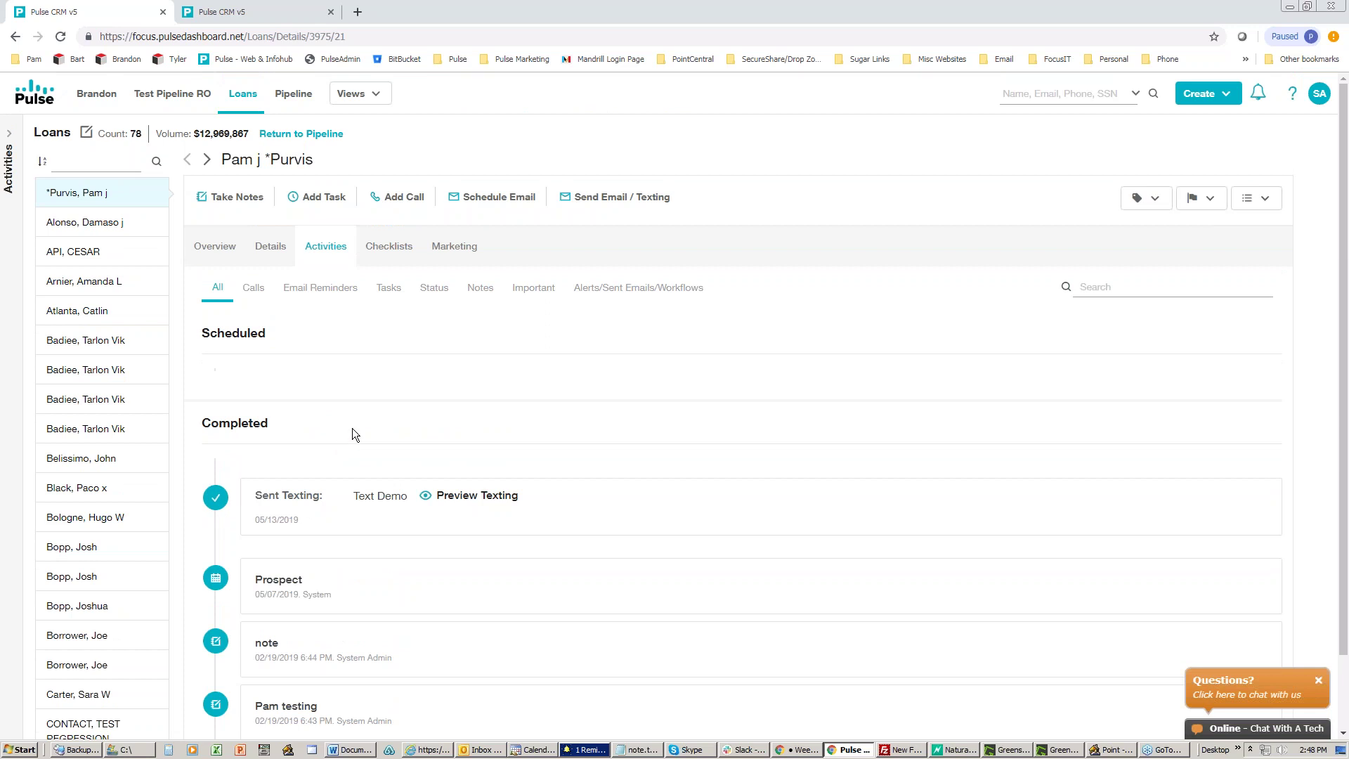
click(598, 197)
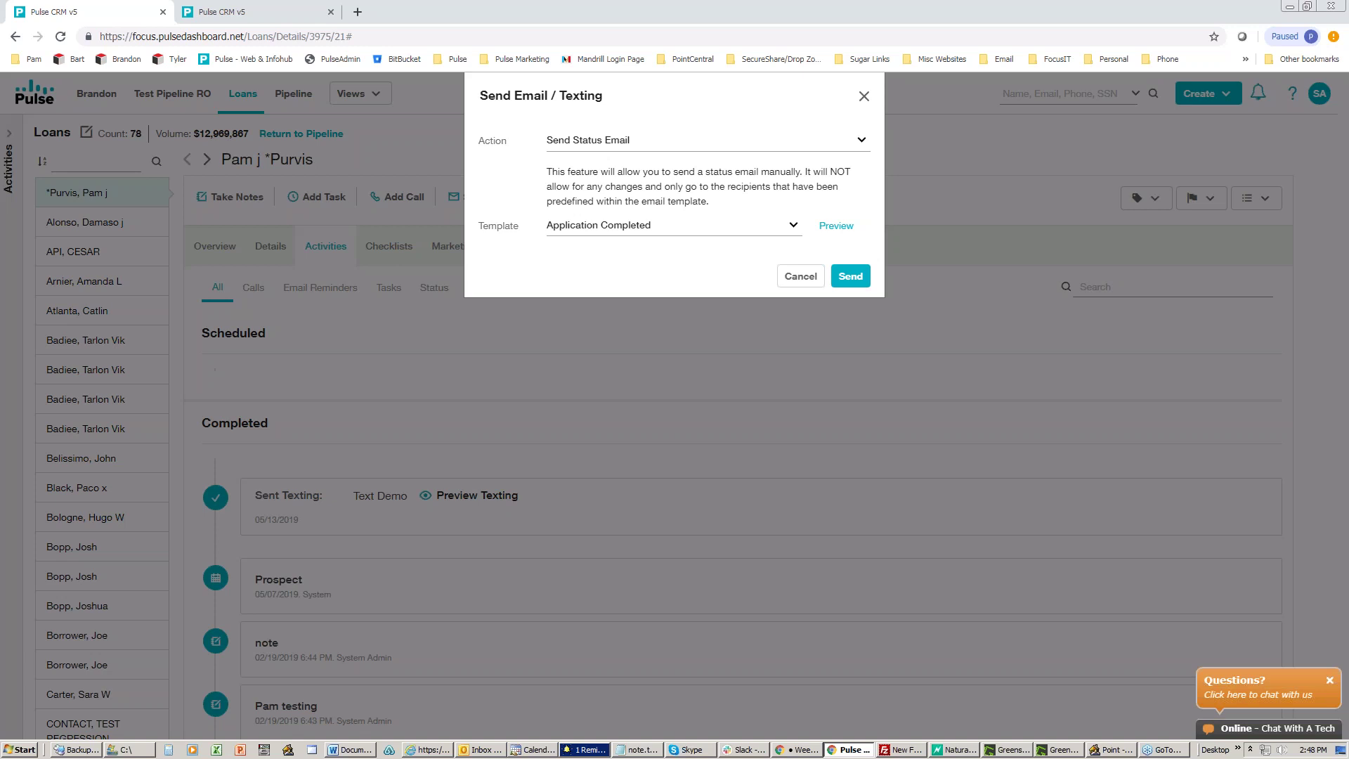
click(588, 145)
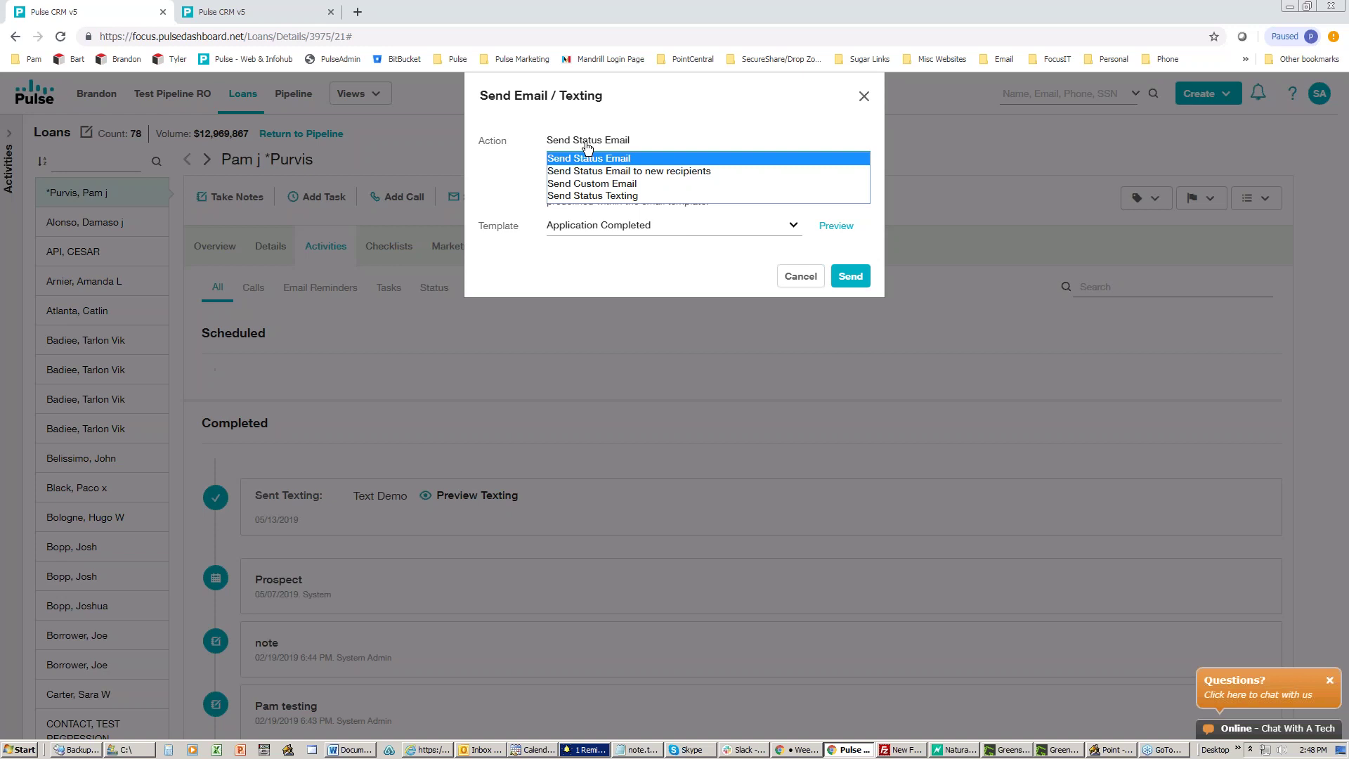
click(582, 196)
click(600, 234)
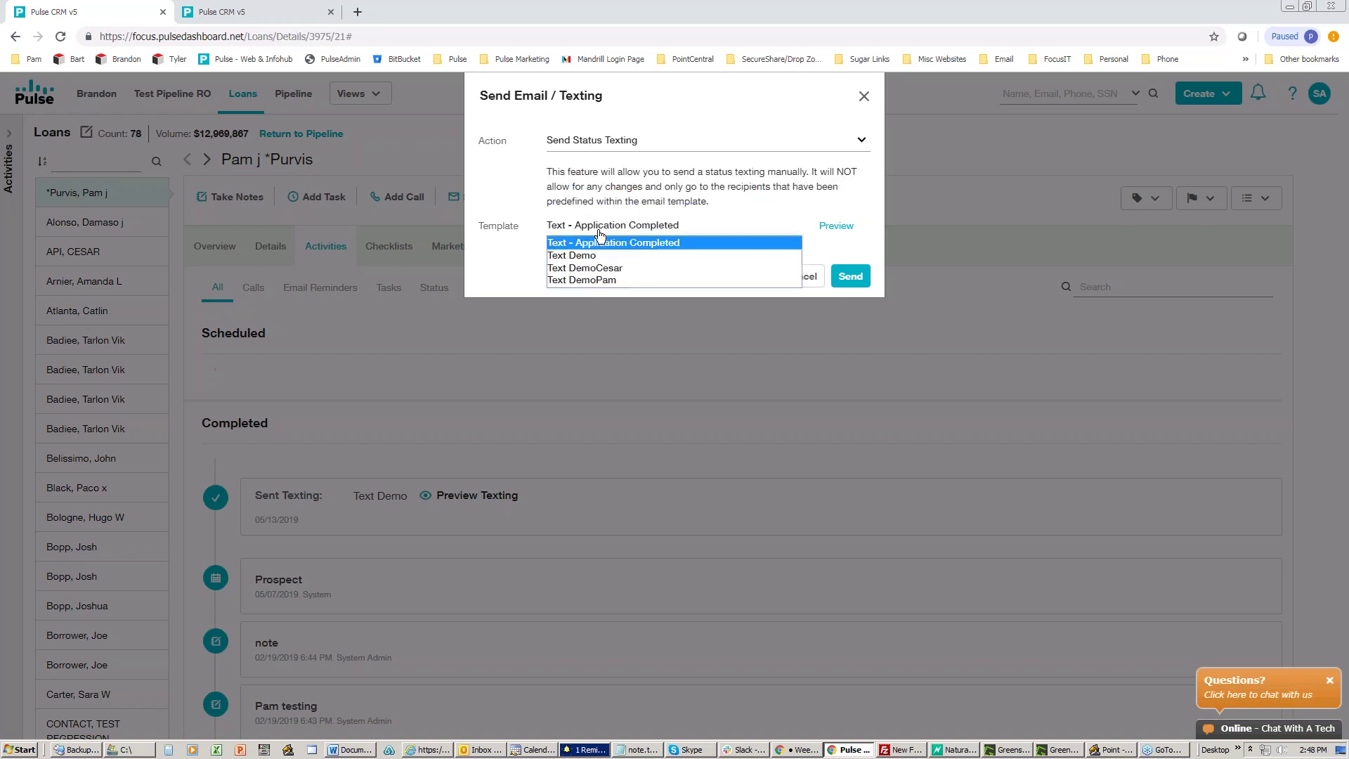
click(599, 234)
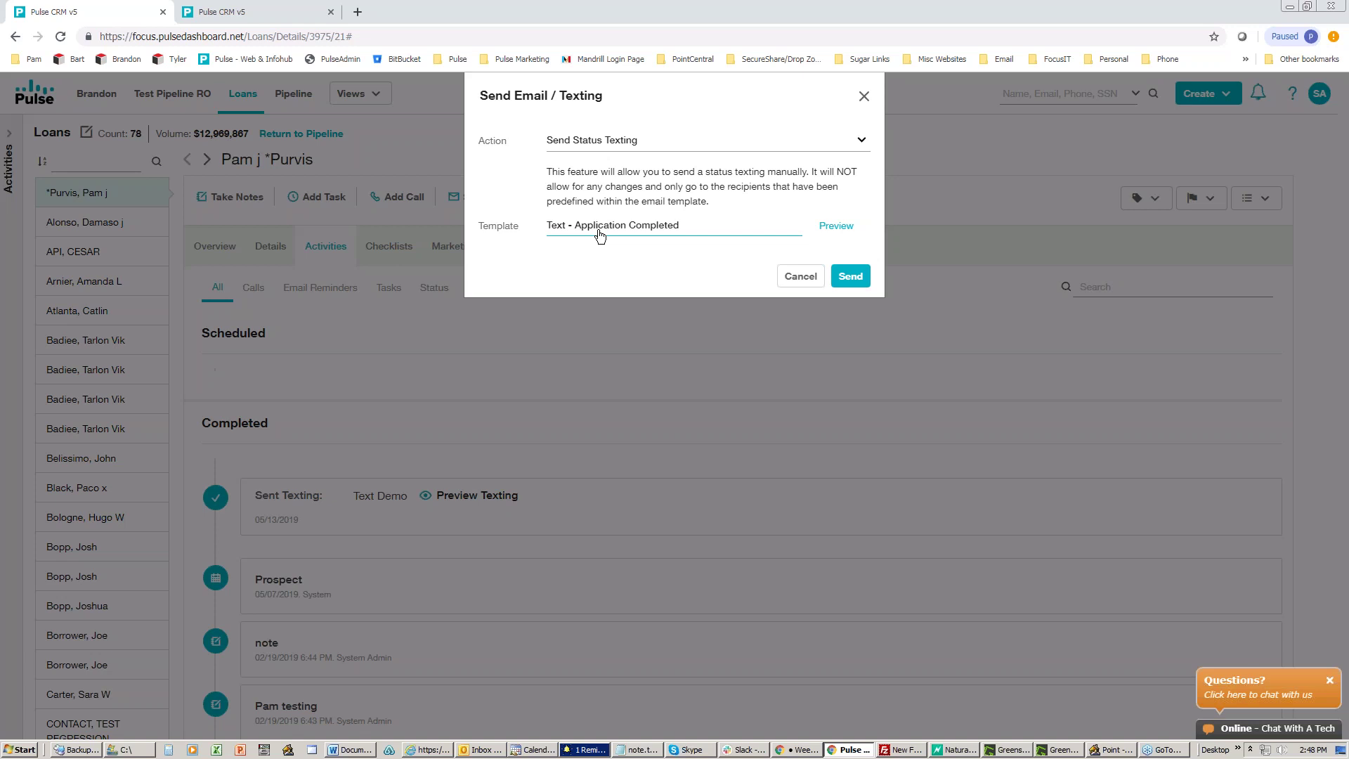
click(792, 277)
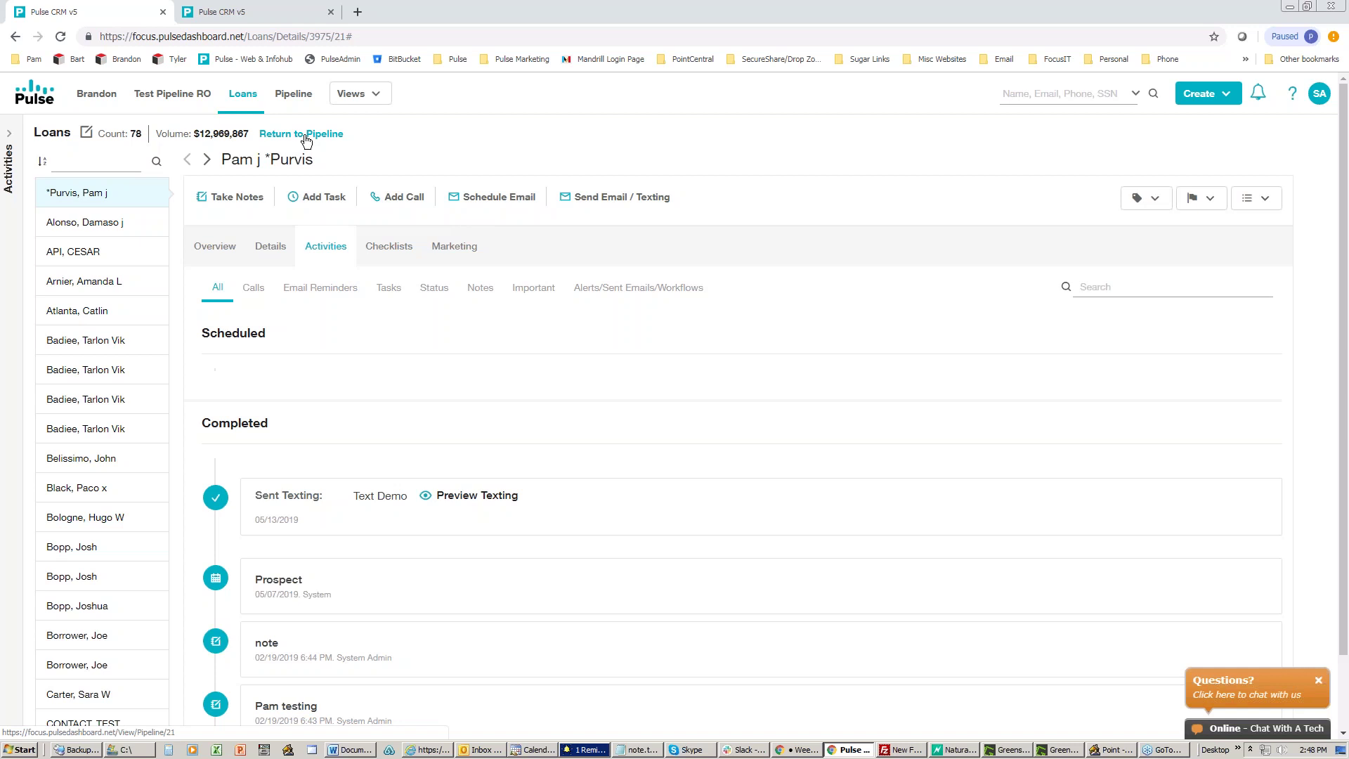
Step: Back on the Loans pipeline, select the second loan and bring up its right-click actions menu
click(307, 141)
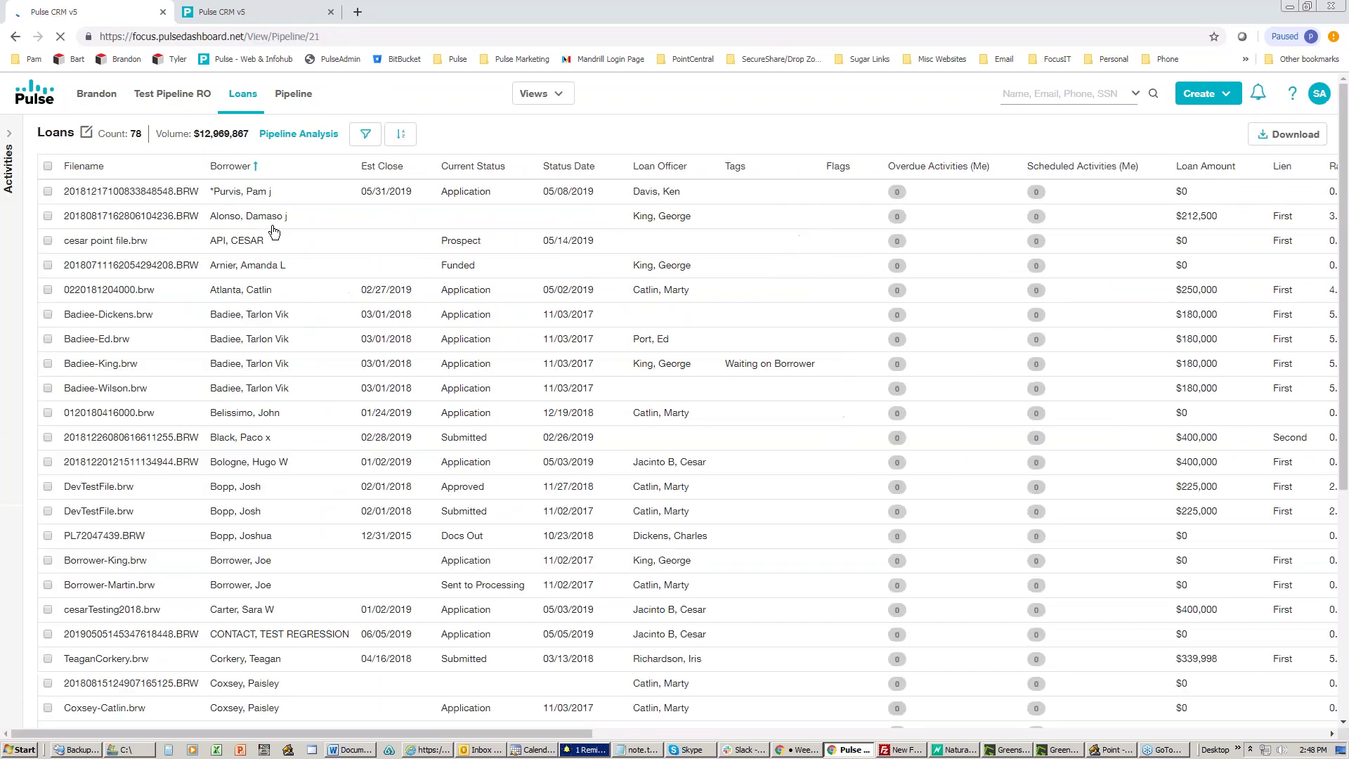
click(48, 215)
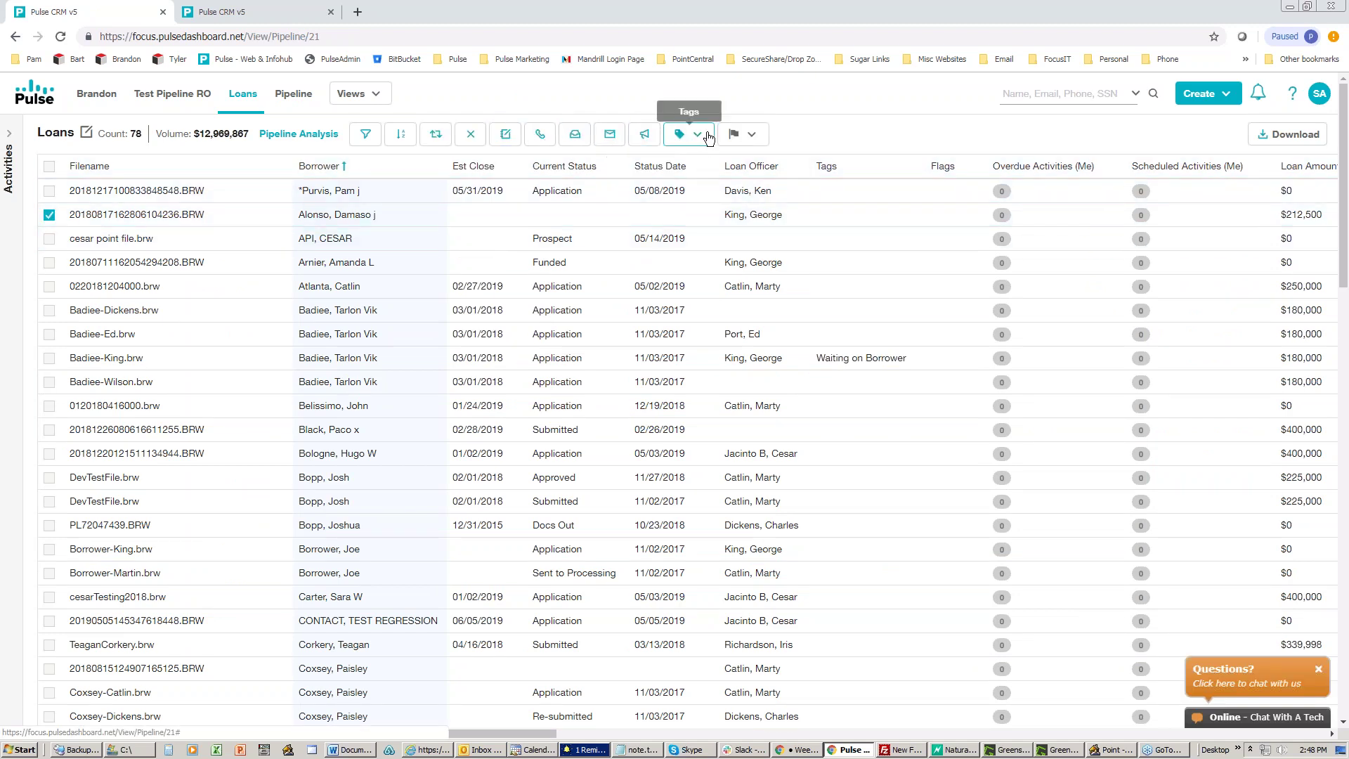
right_click(338, 220)
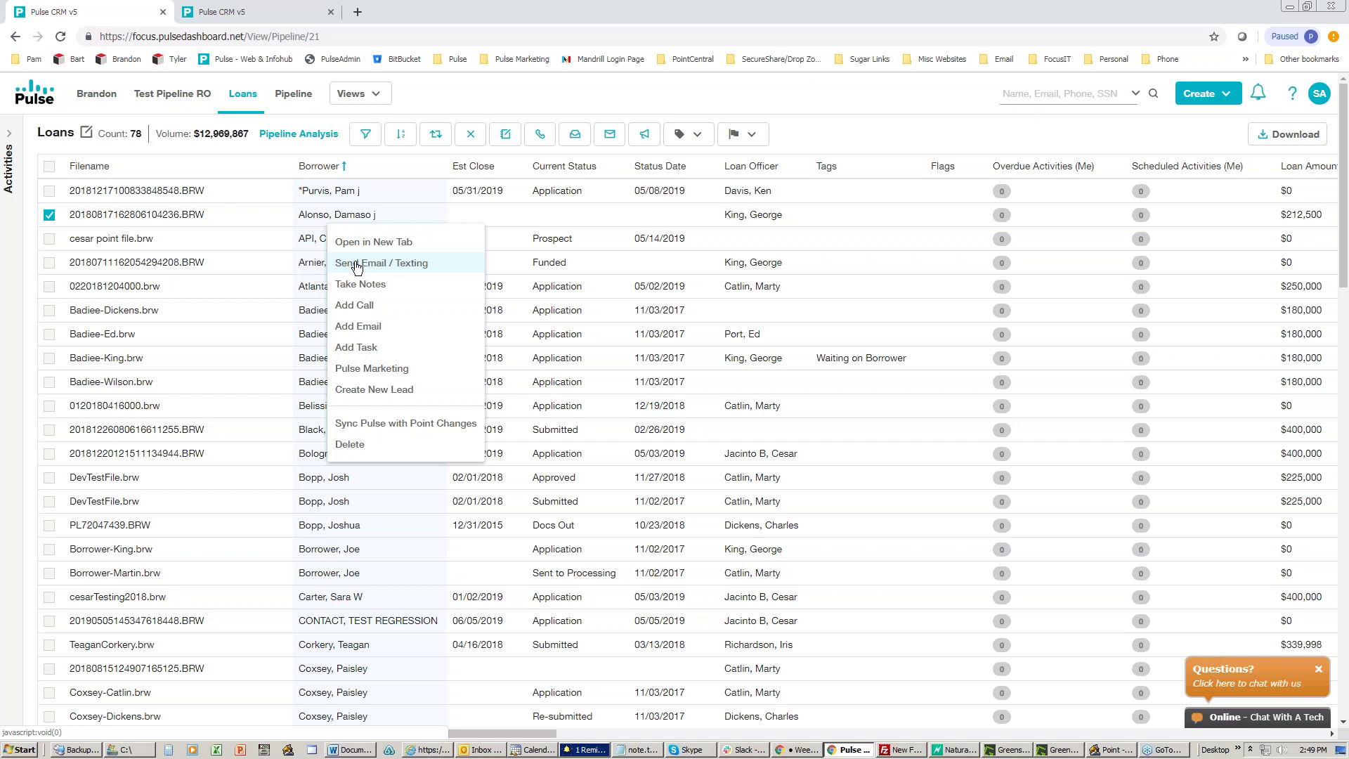
Step: In the other Pulse CRM tab, go to Settings > Rules and show the rule list's second page
click(240, 10)
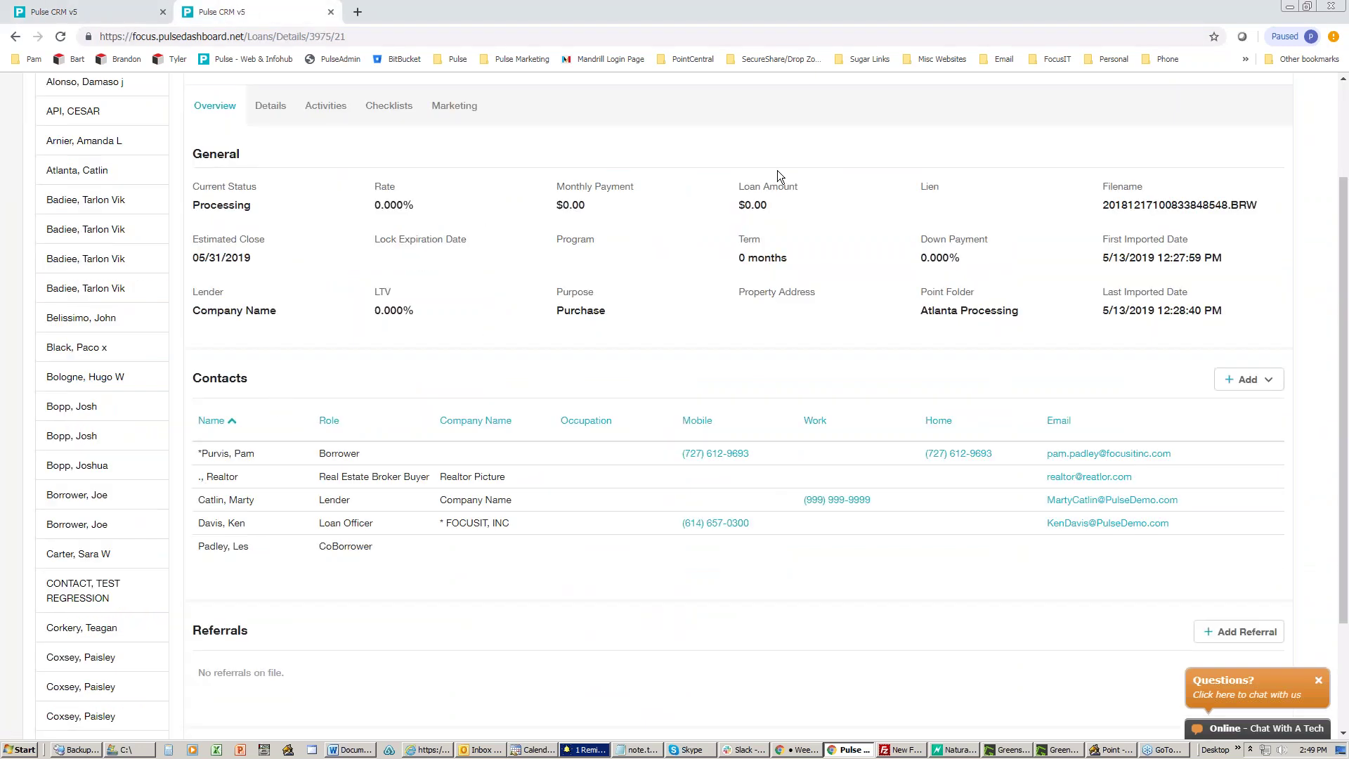
scroll(1107, 148, up, 2)
click(1319, 94)
click(1266, 171)
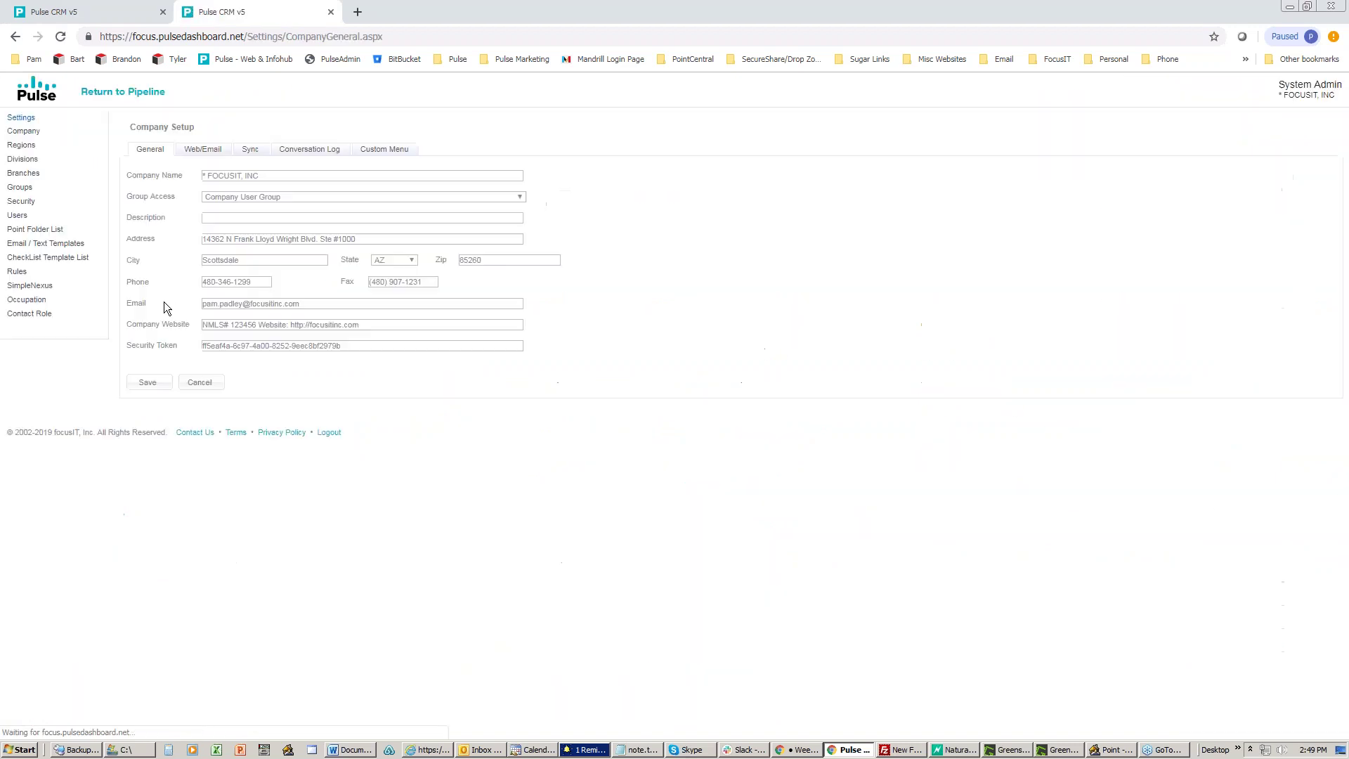
click(99, 311)
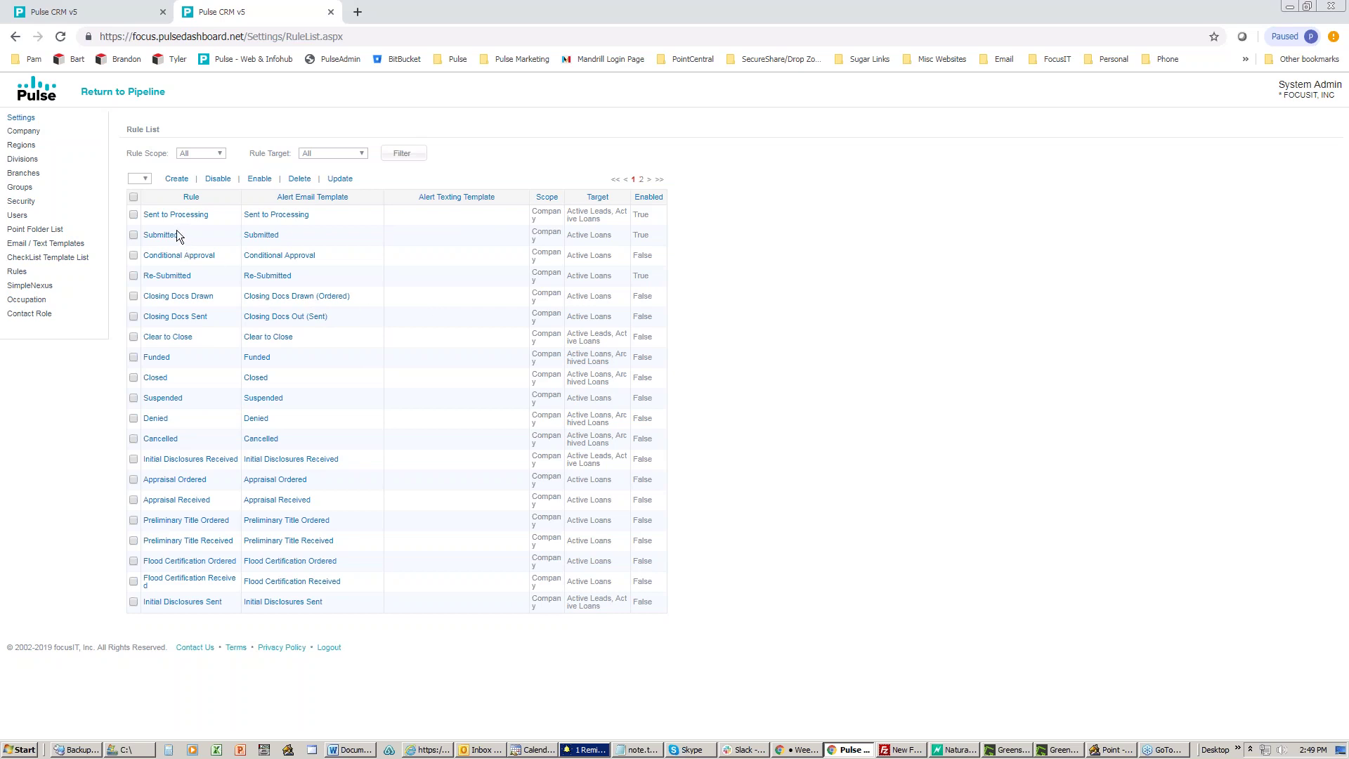
click(641, 180)
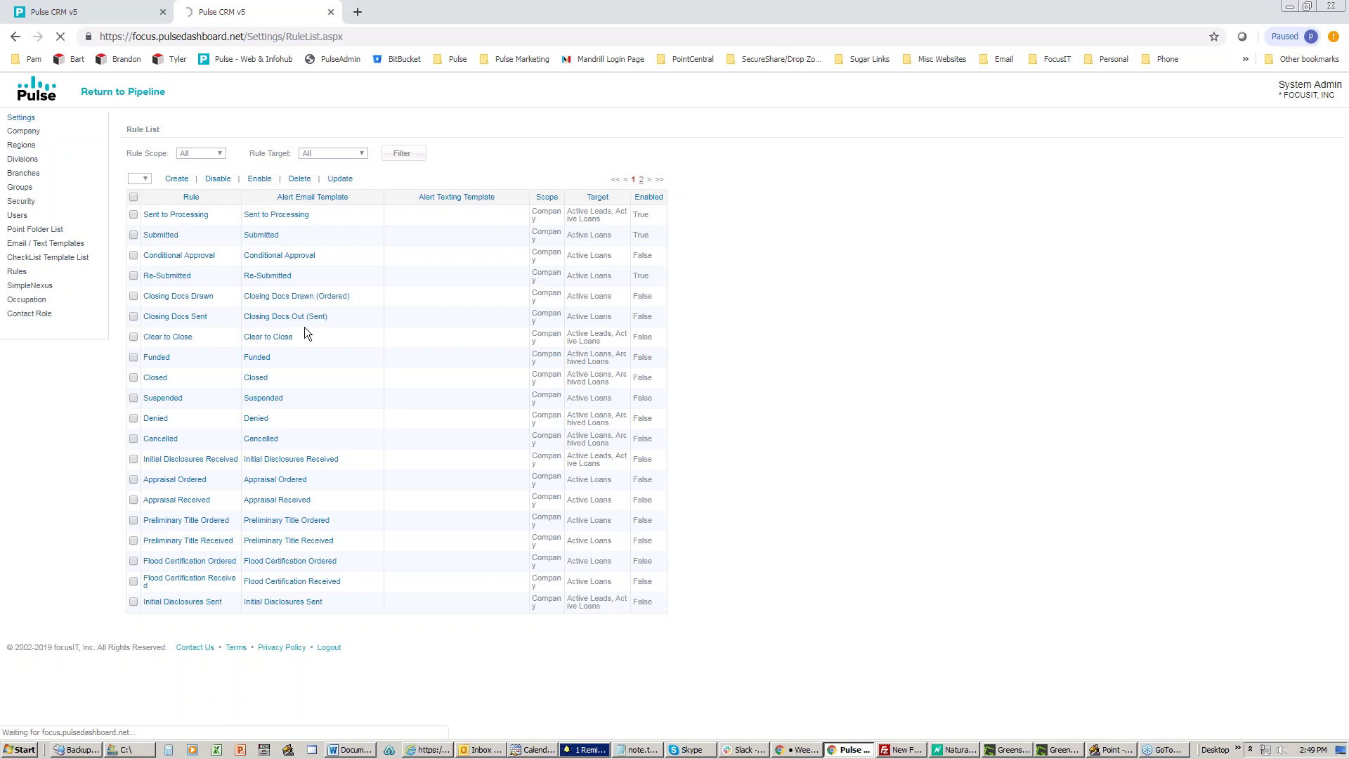
Step: Open the Application Completed rule, choose Text - Application Completed as Template #1, then close without saving
click(169, 440)
drag(578, 162, 245, 158)
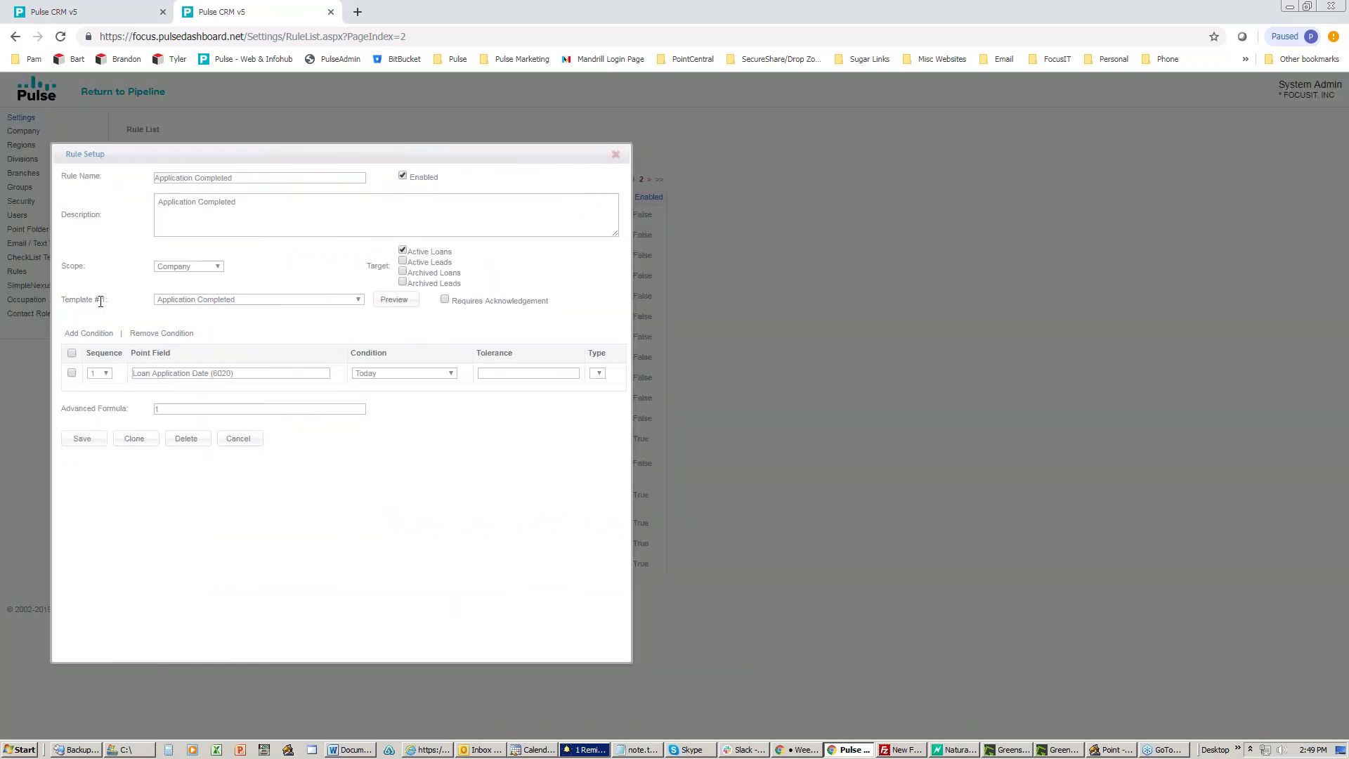
click(281, 299)
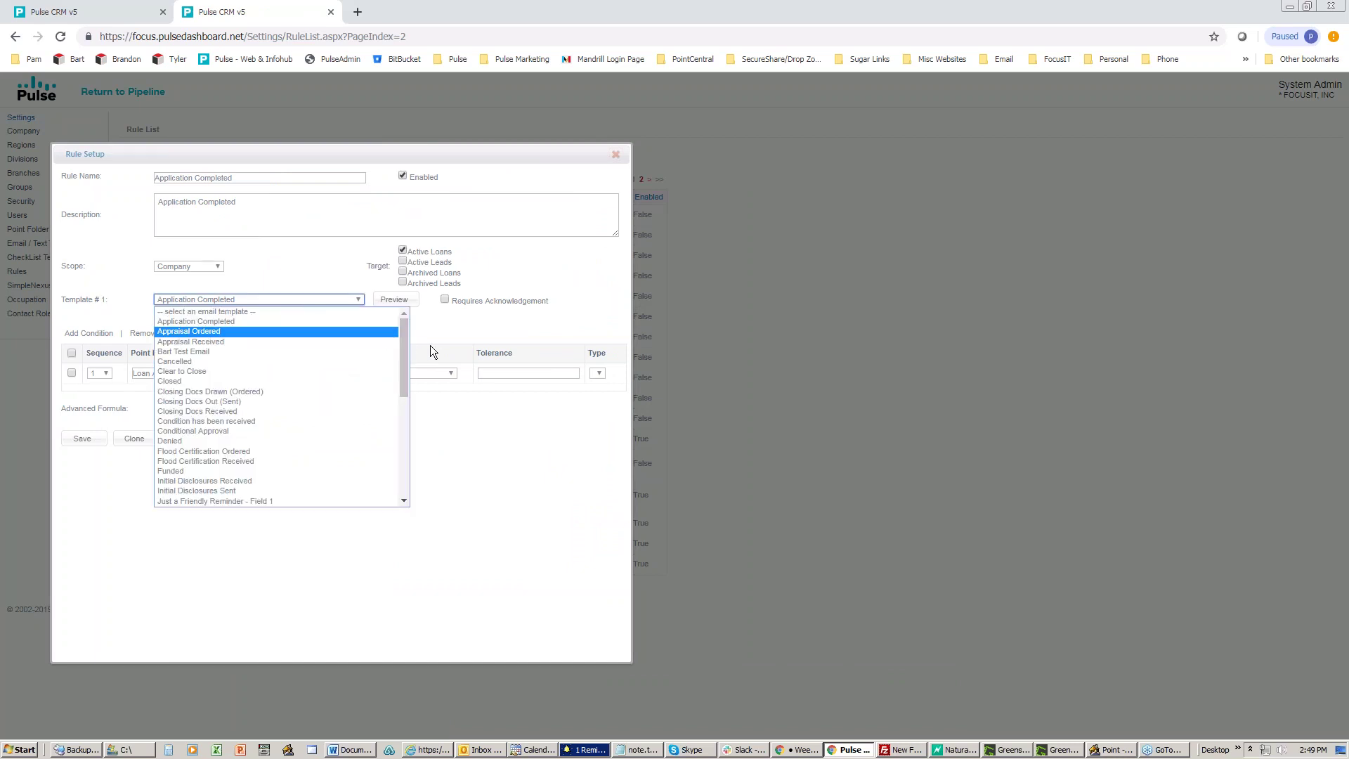
drag(407, 347, 399, 466)
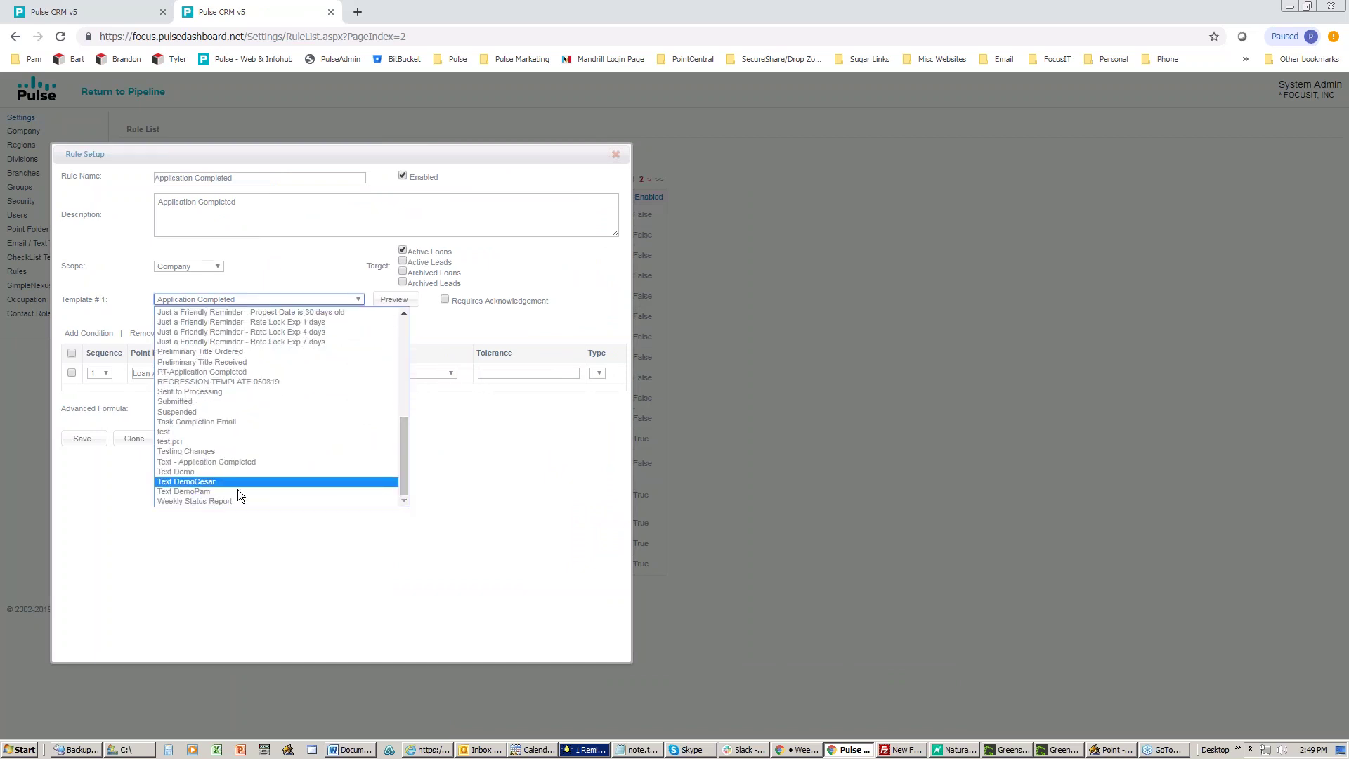
click(189, 464)
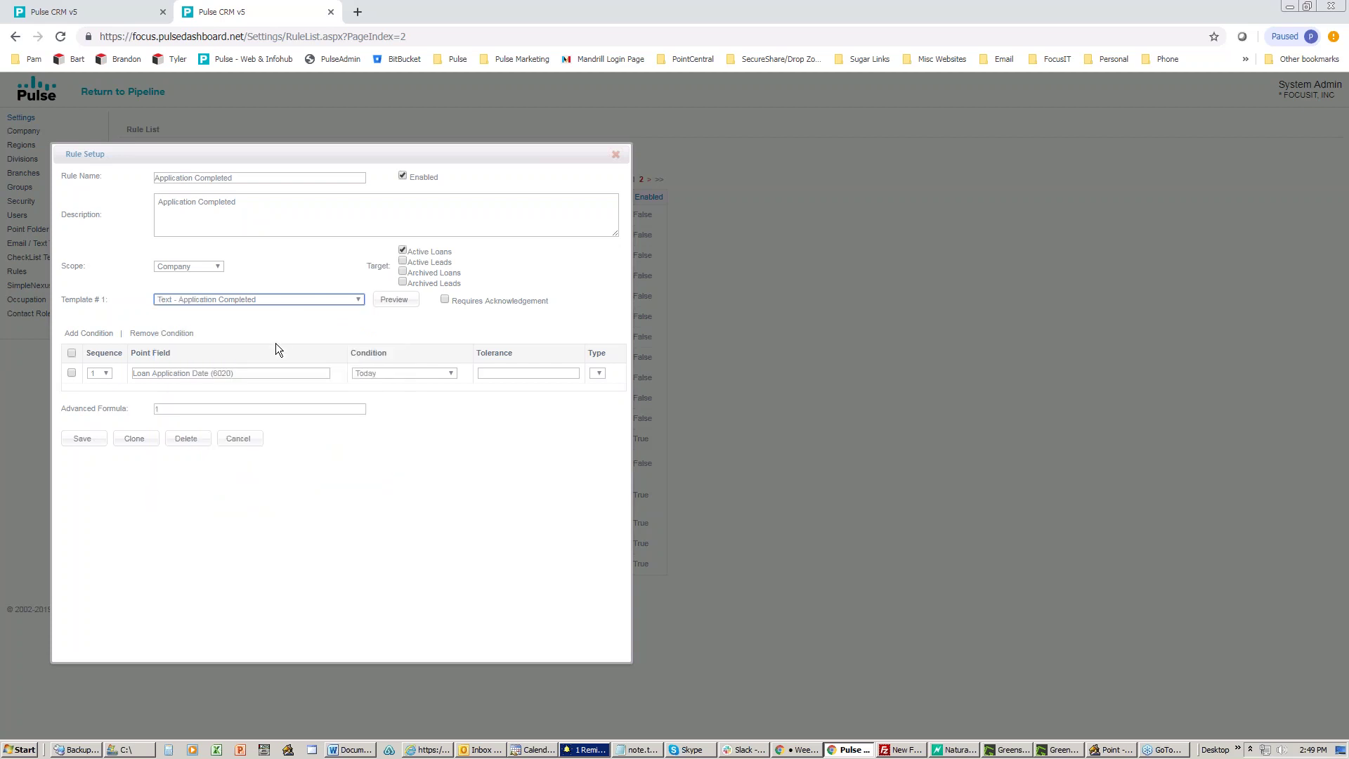
click(616, 154)
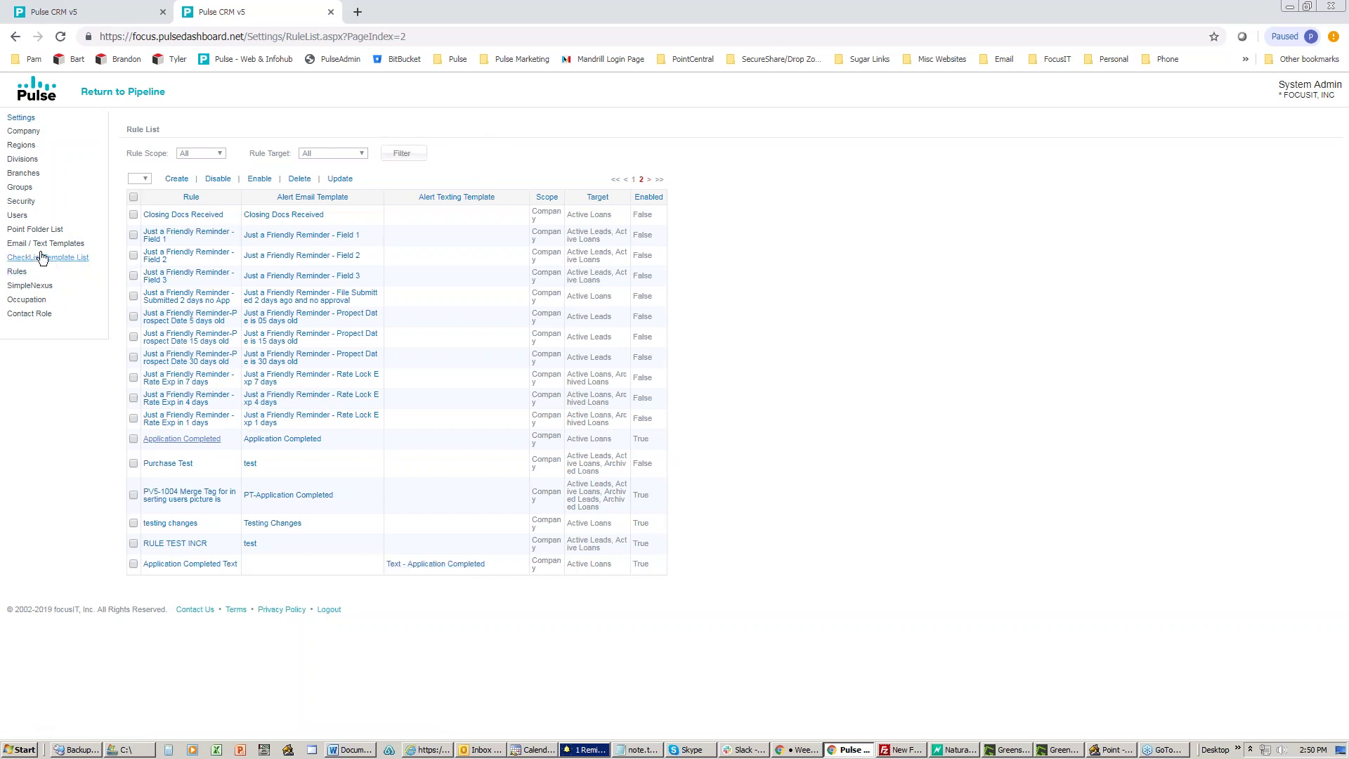
Step: Reload the Rule List from the Rules link in the Settings sidebar to return to page 1
click(16, 272)
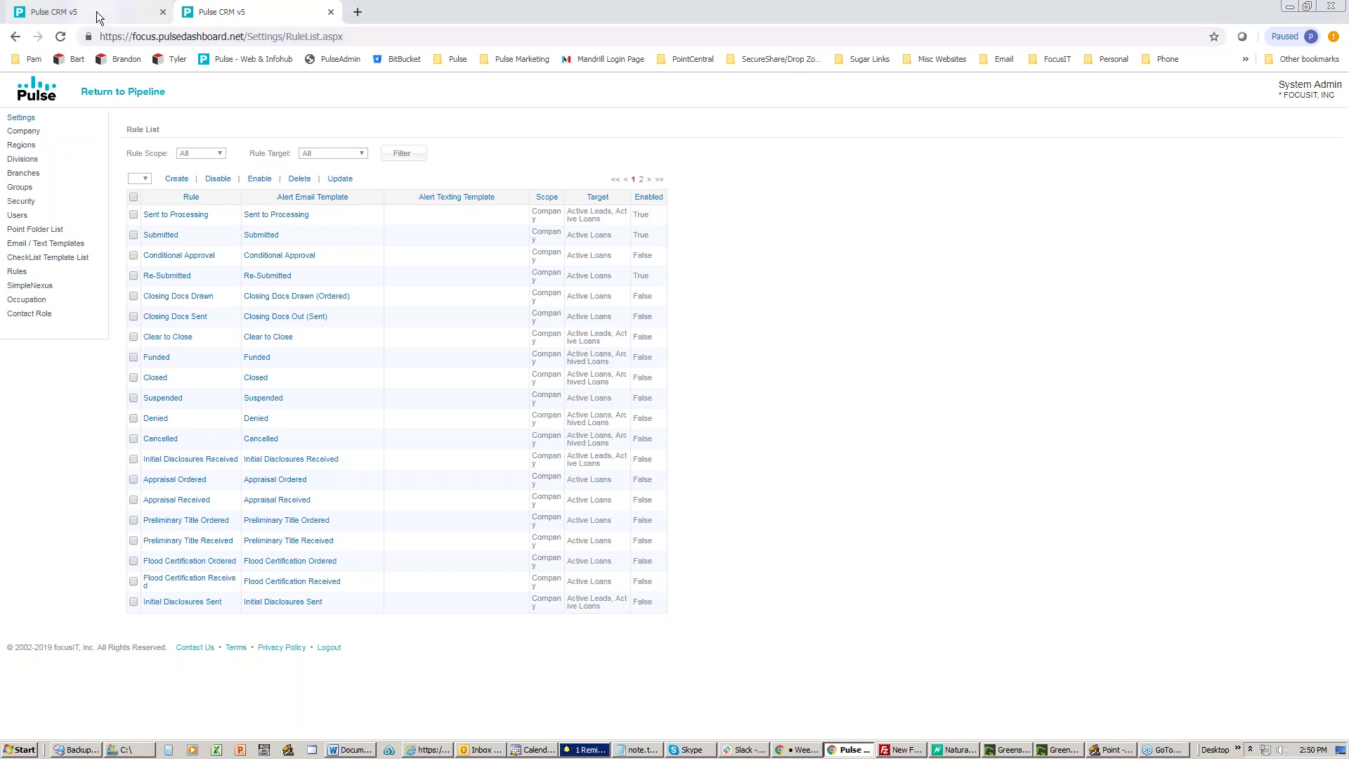
Step: From Email / Text Templates, open the Application Completed template and view its Body
click(40, 243)
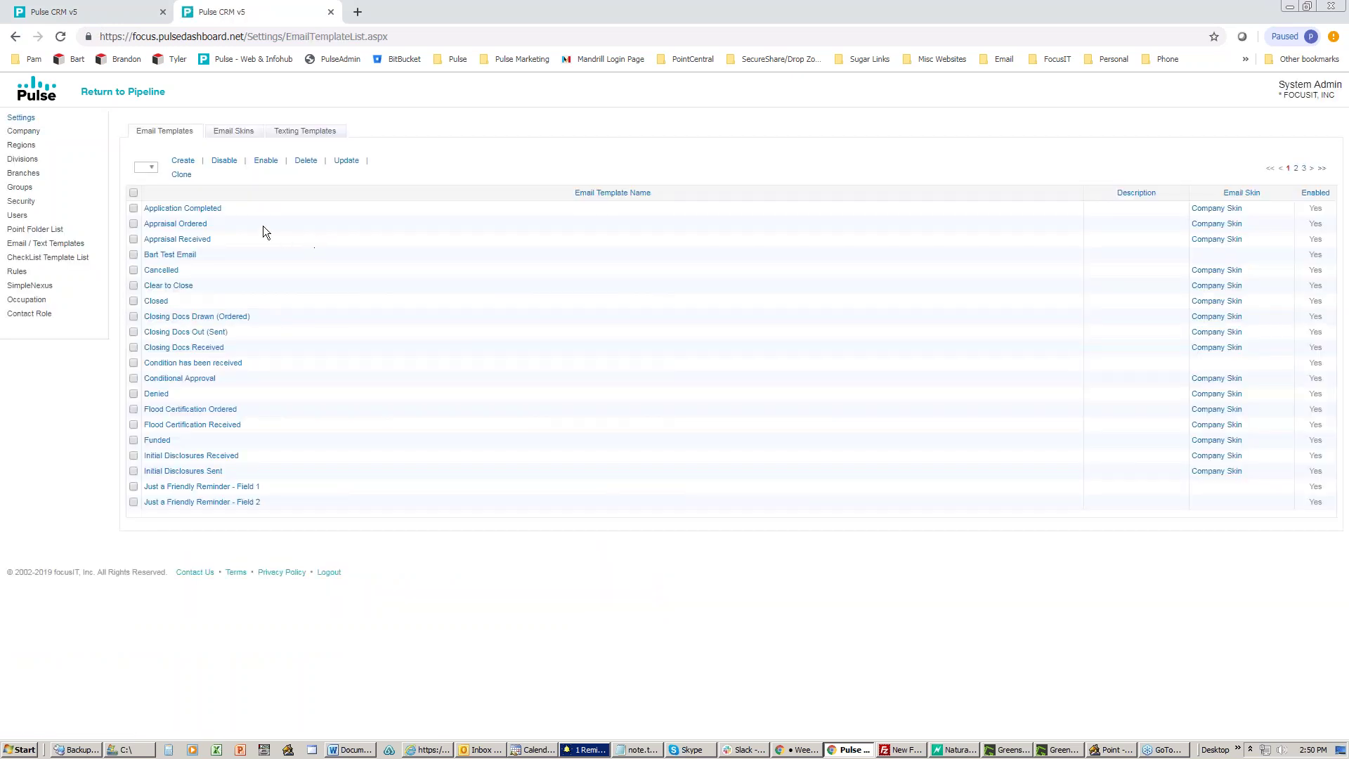
click(191, 209)
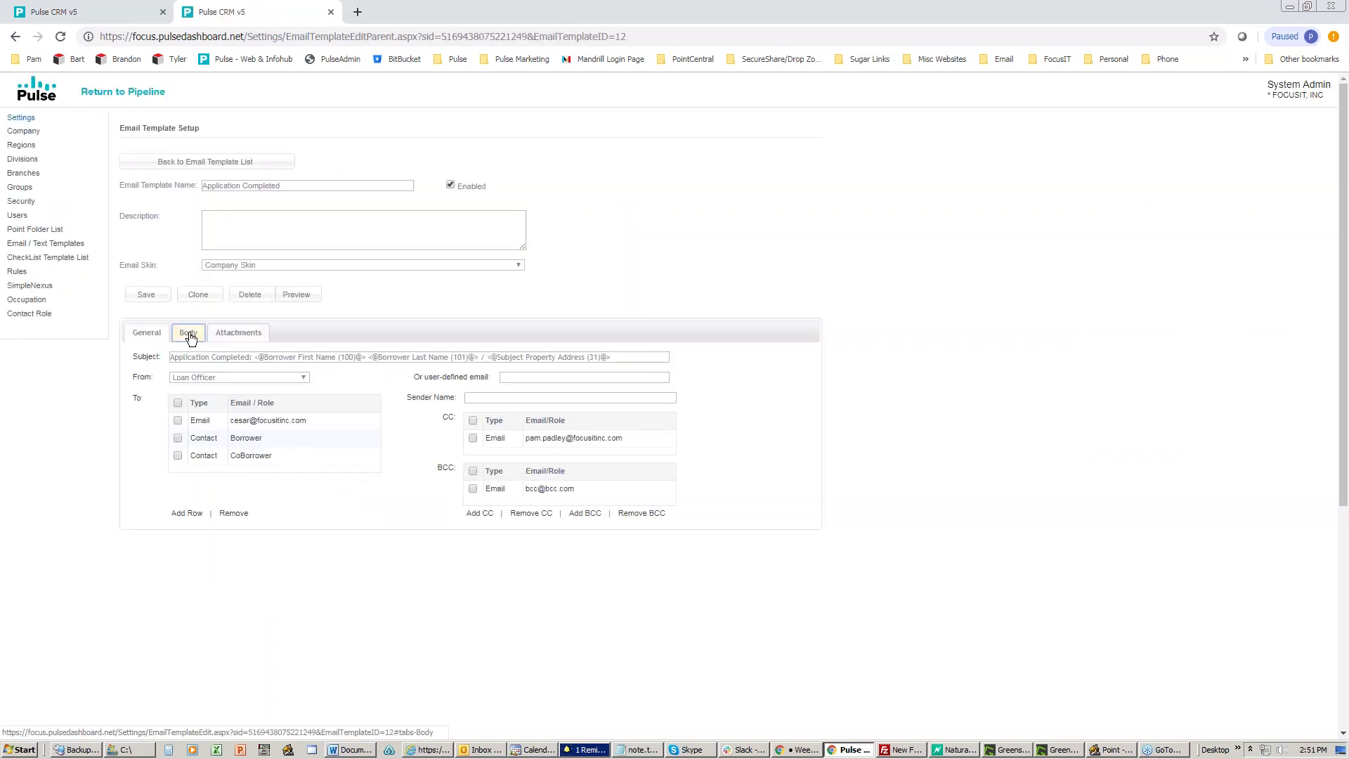
click(189, 335)
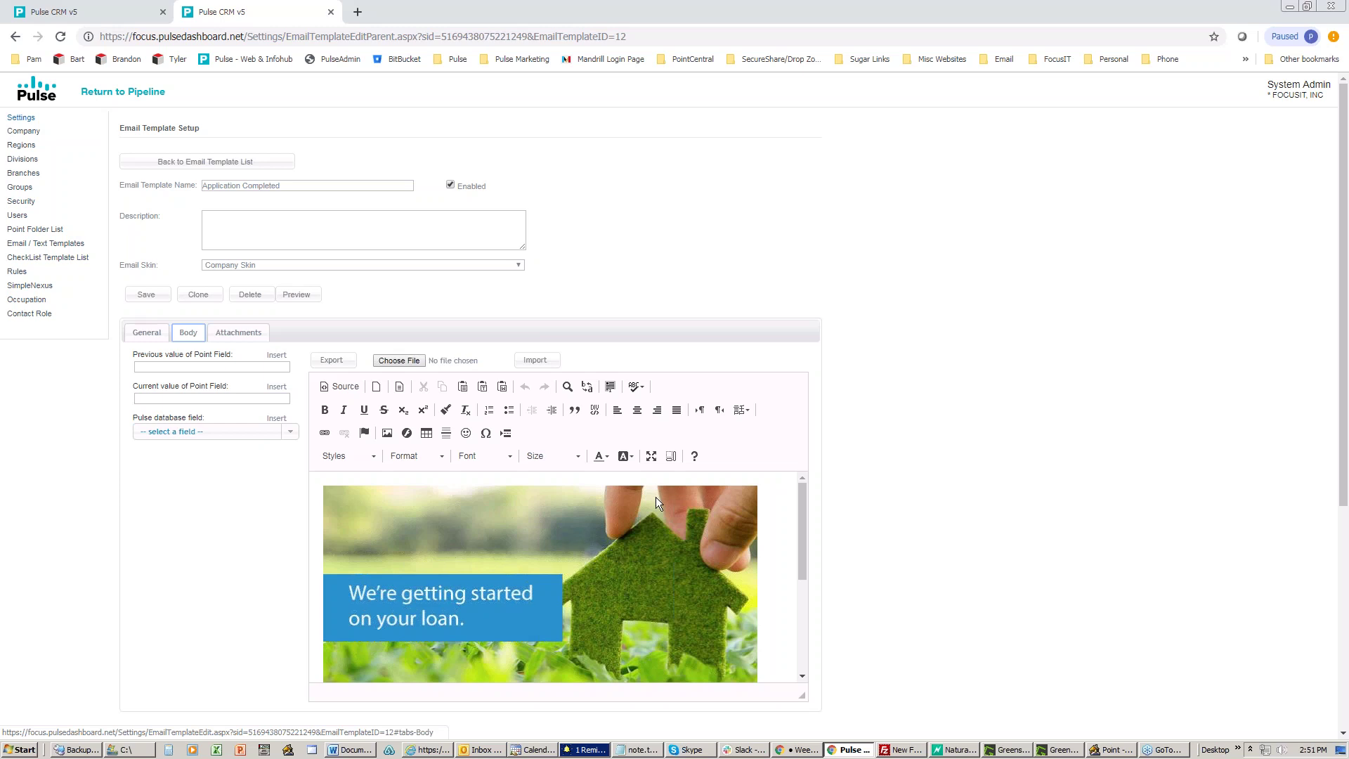
click(1096, 751)
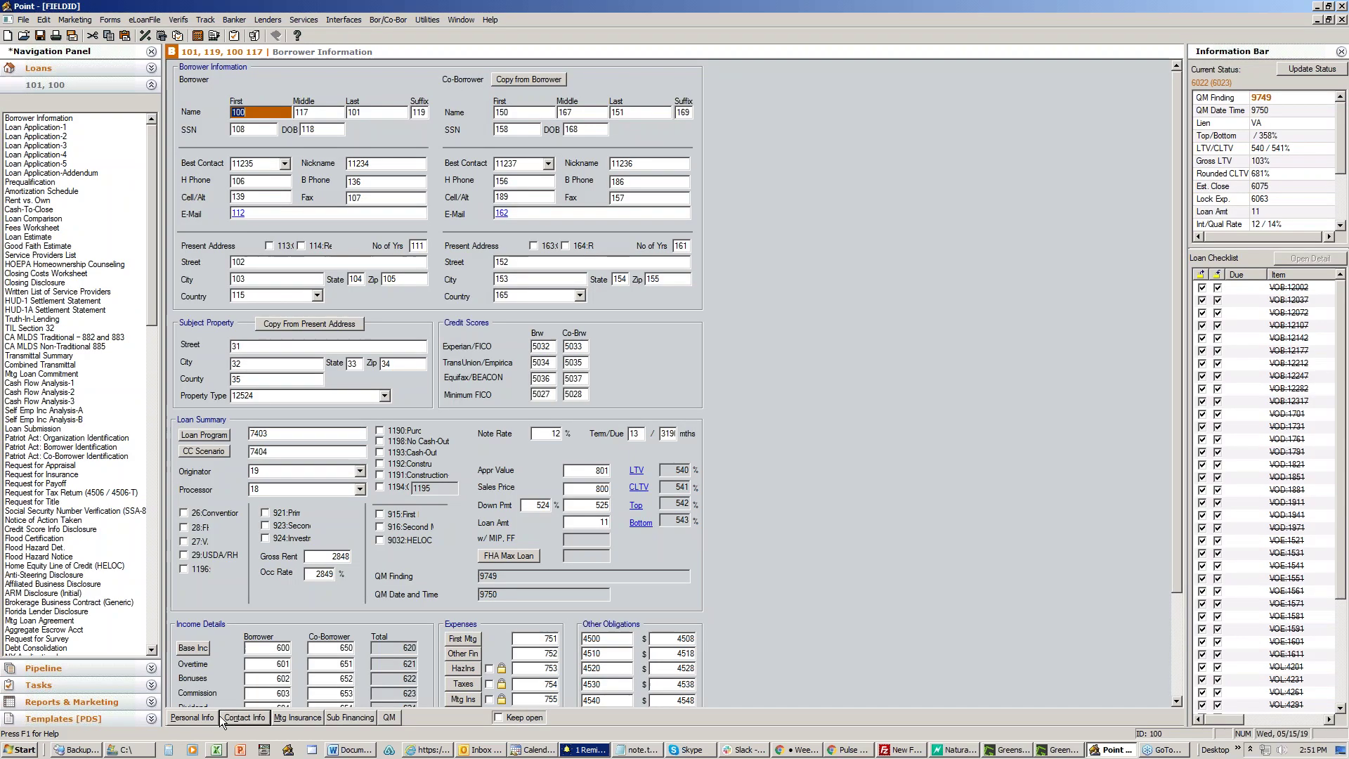
click(236, 718)
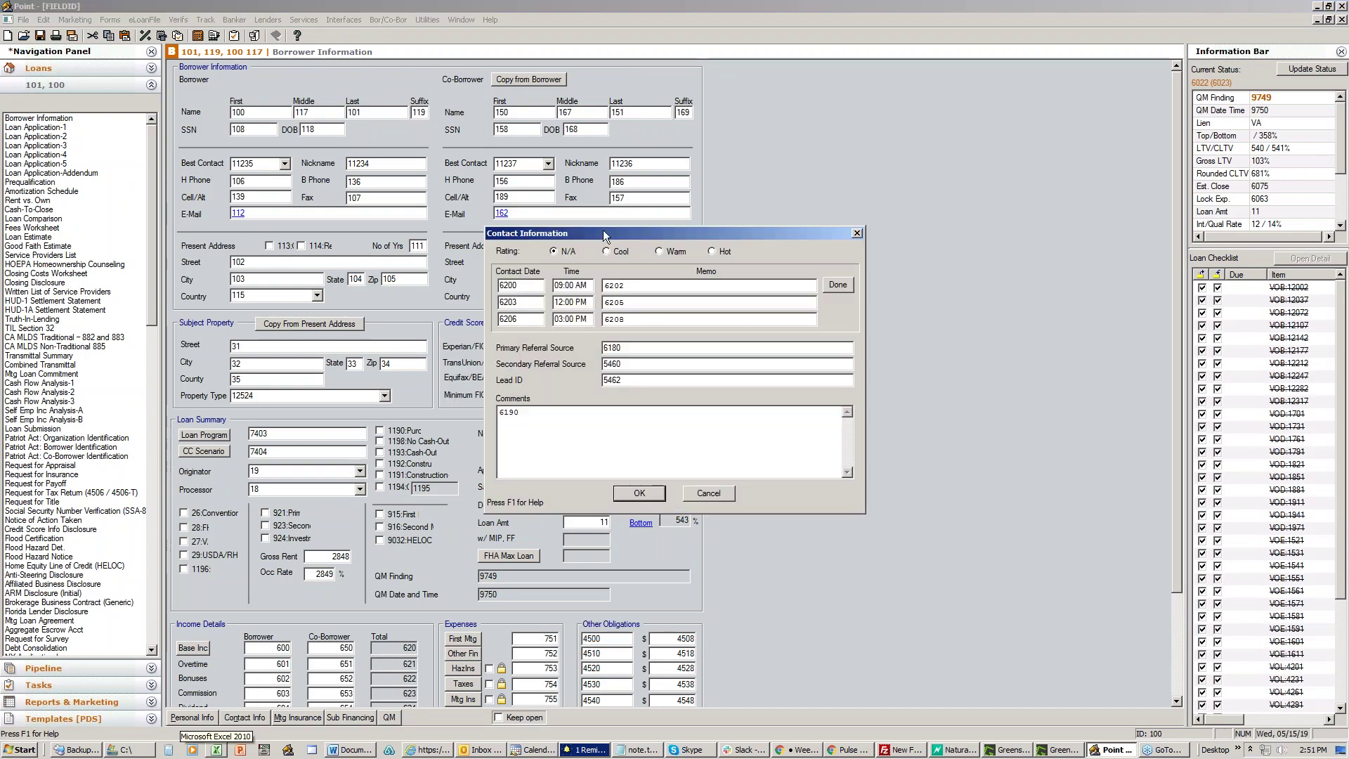
drag(604, 229, 389, 232)
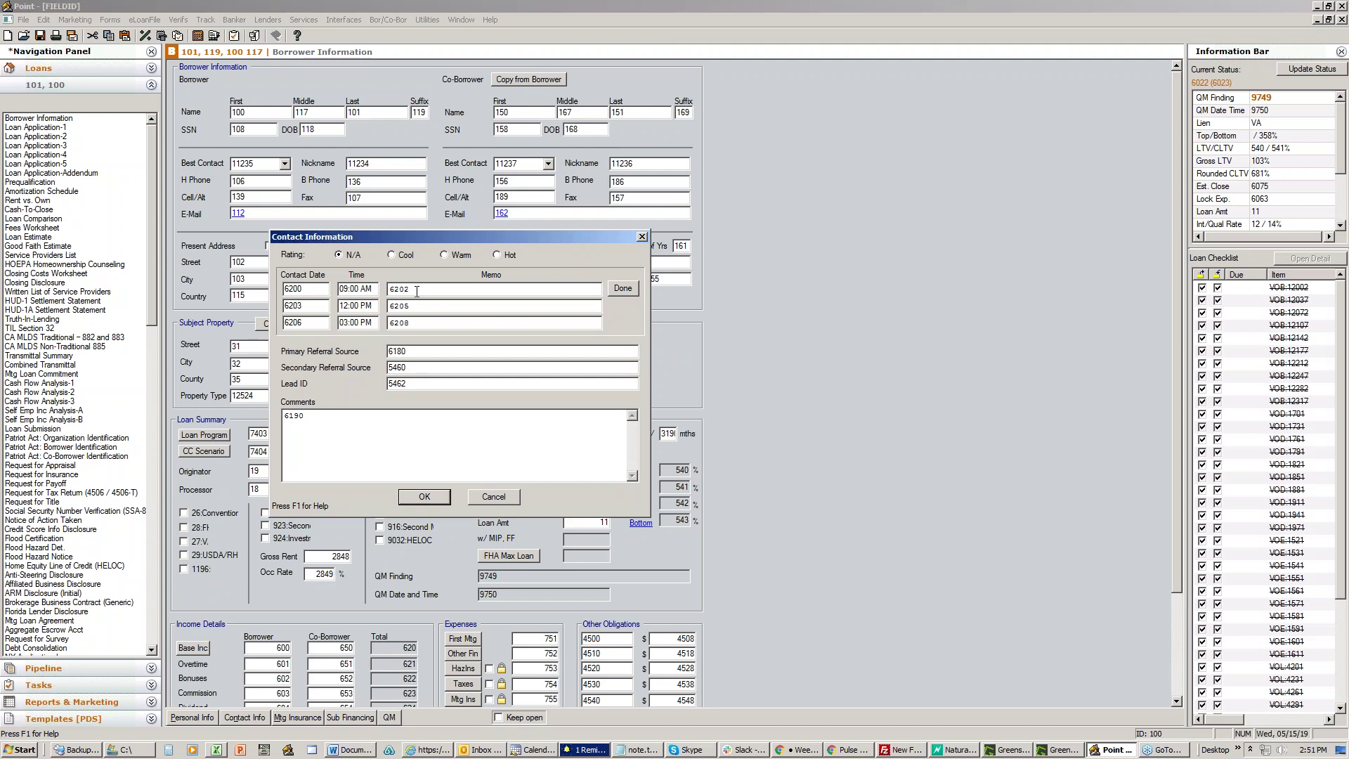
click(499, 497)
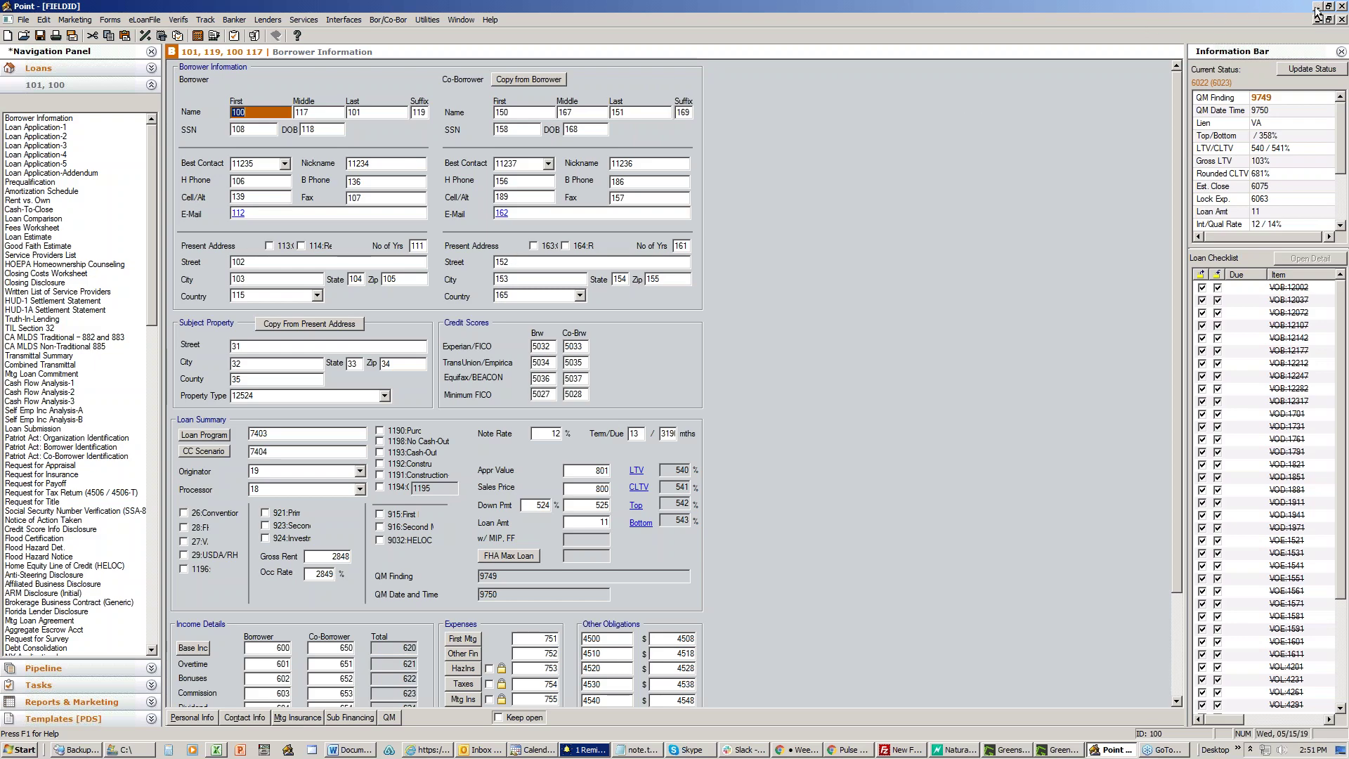
click(1317, 5)
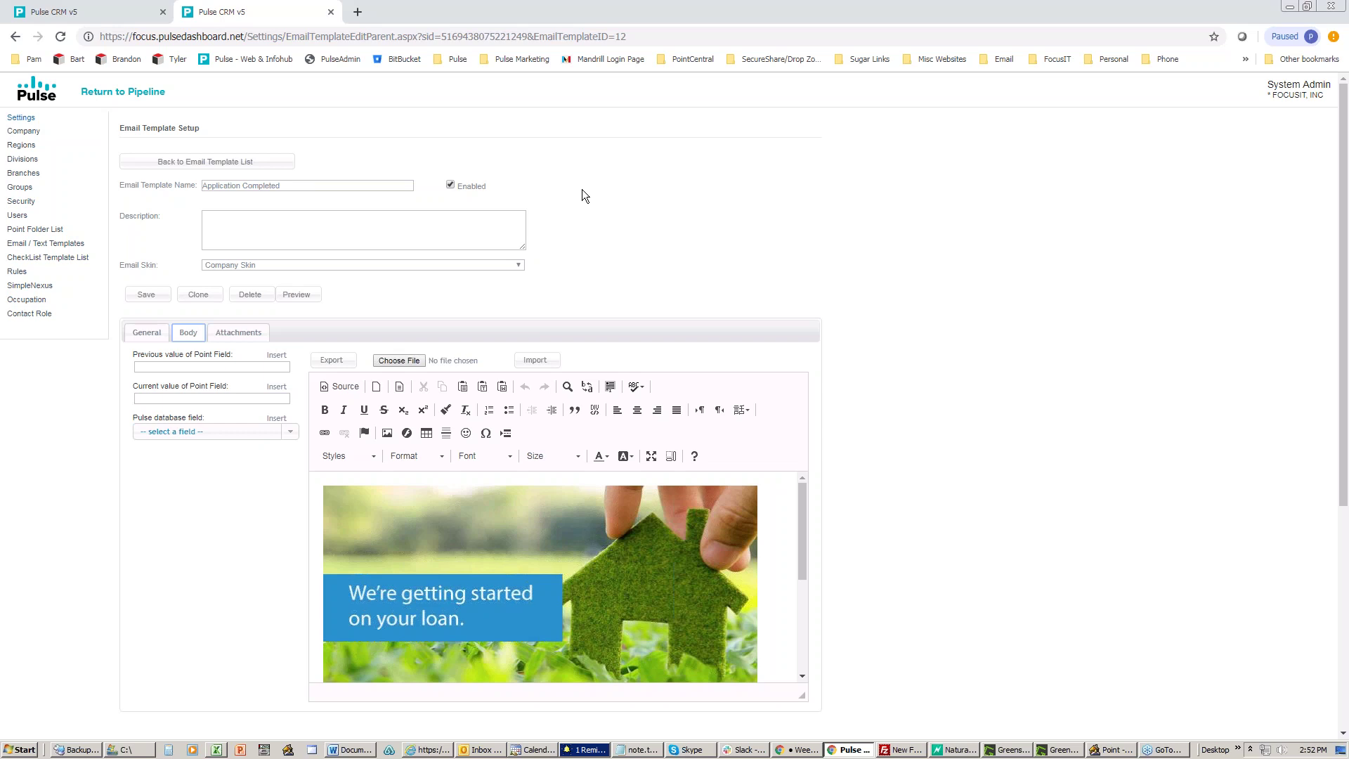
scroll(582, 190, down, 2)
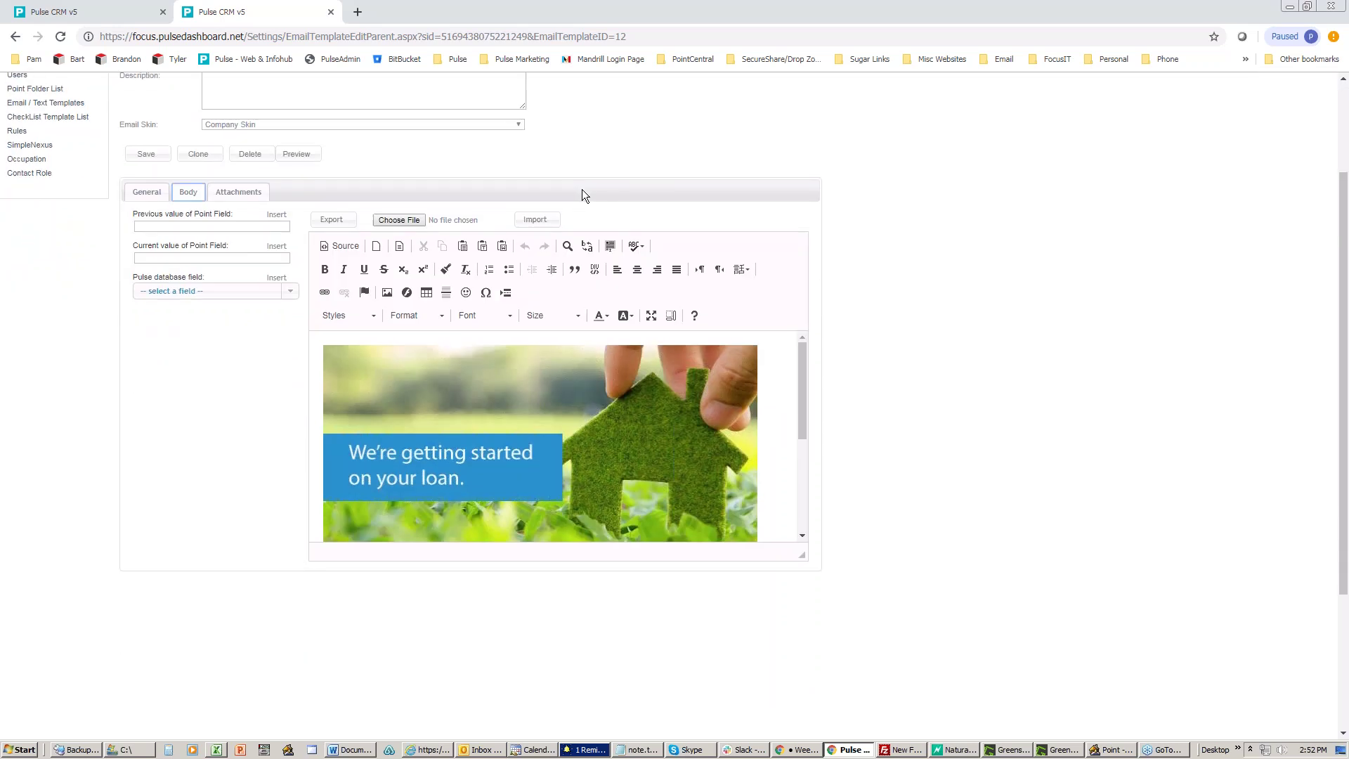
scroll(582, 188, up, 2)
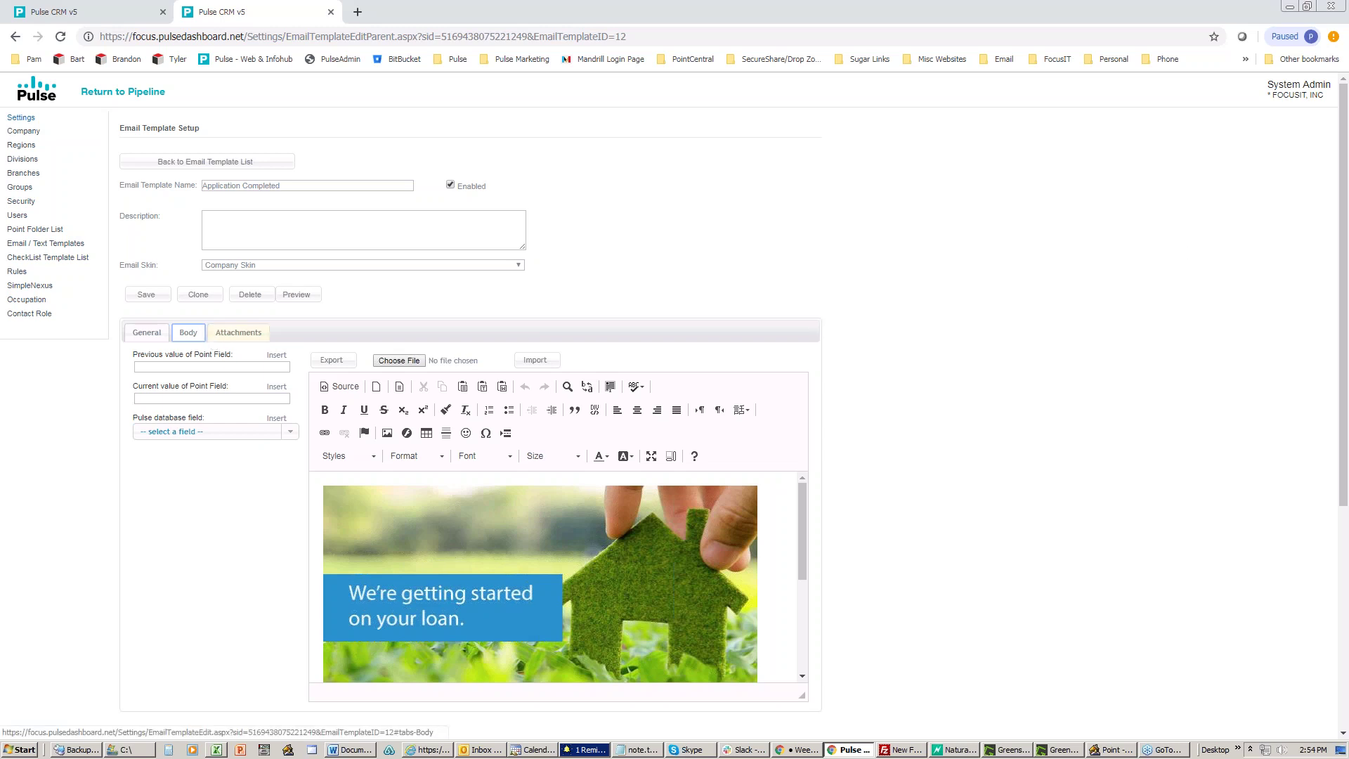
Step: Open the Sent to Processing rule and highlight the 4995 field number in its condition
click(18, 272)
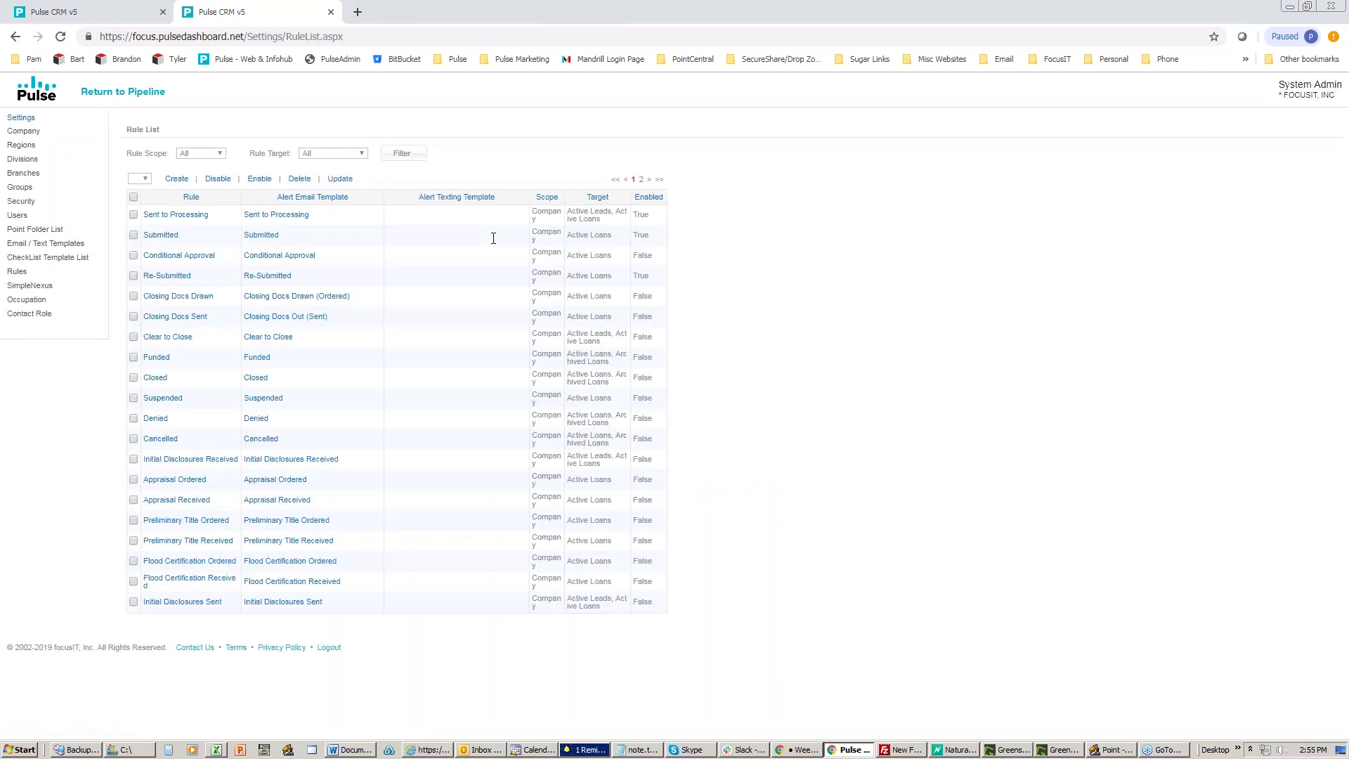
click(171, 215)
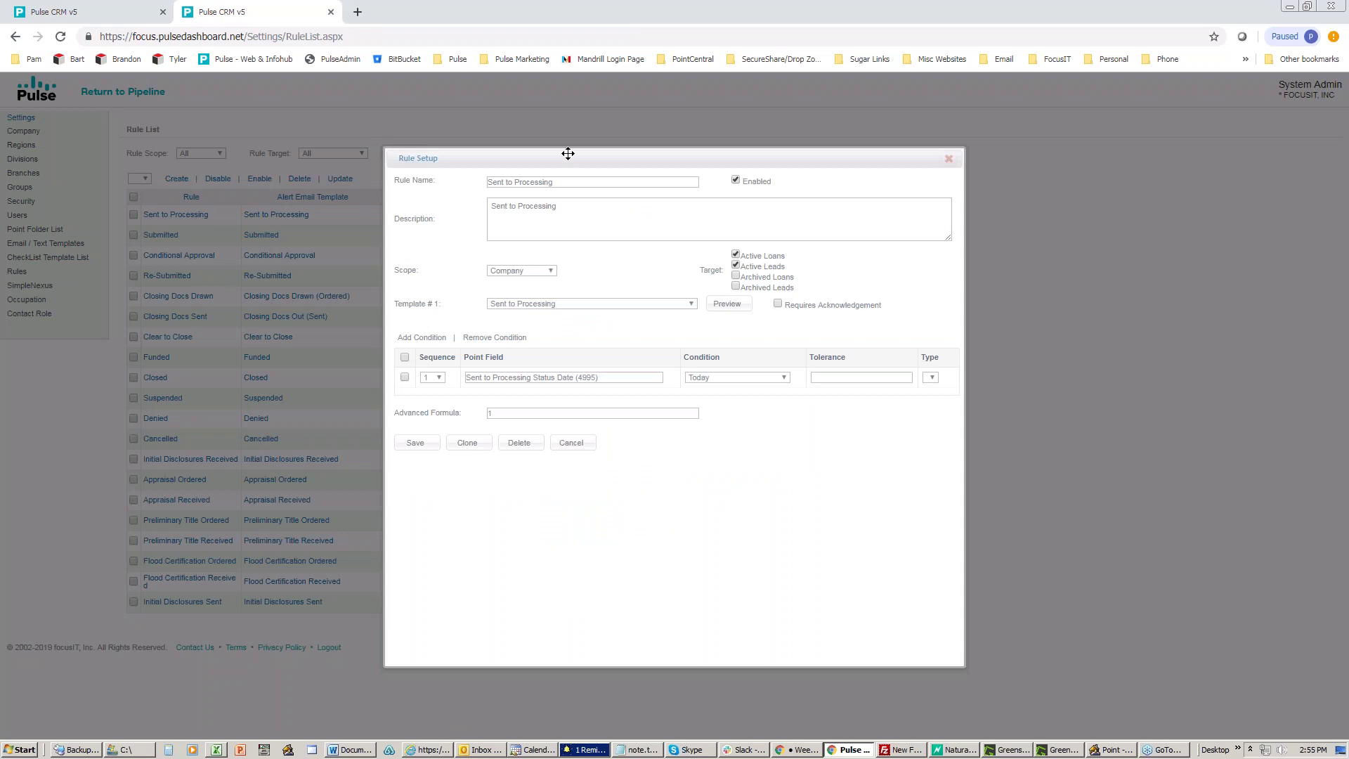
drag(542, 151, 272, 137)
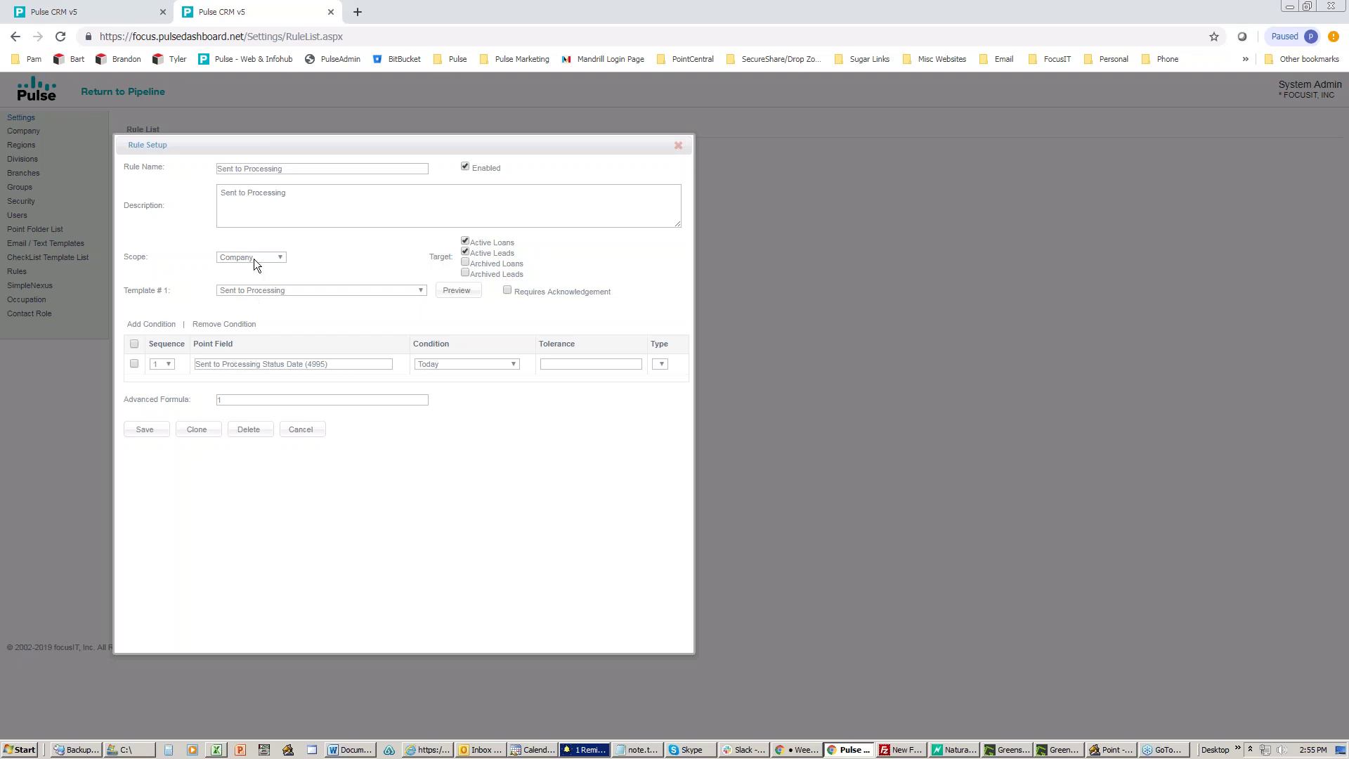
drag(331, 366, 306, 366)
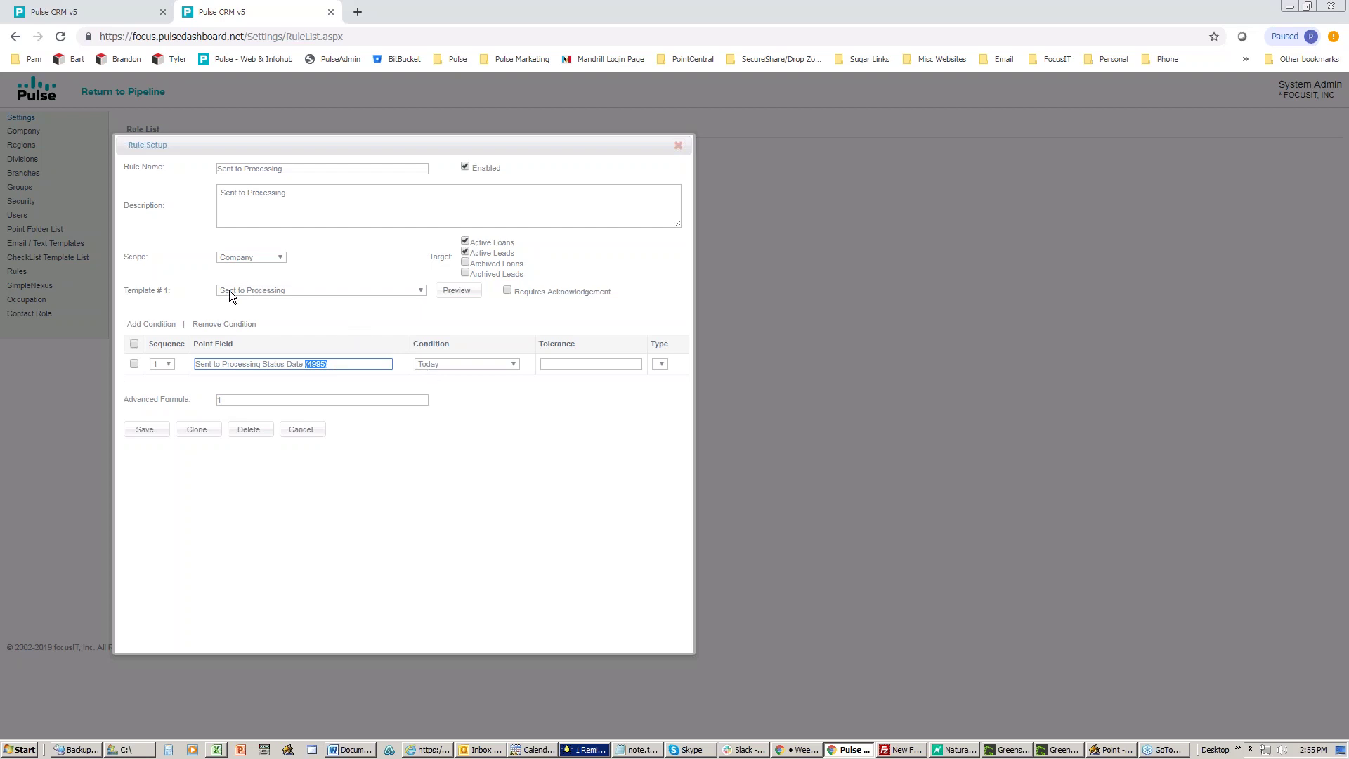
Step: Pick Text - Application Completed from the rule's template list, then close the rule setup
click(276, 291)
scroll(295, 413, down, 3)
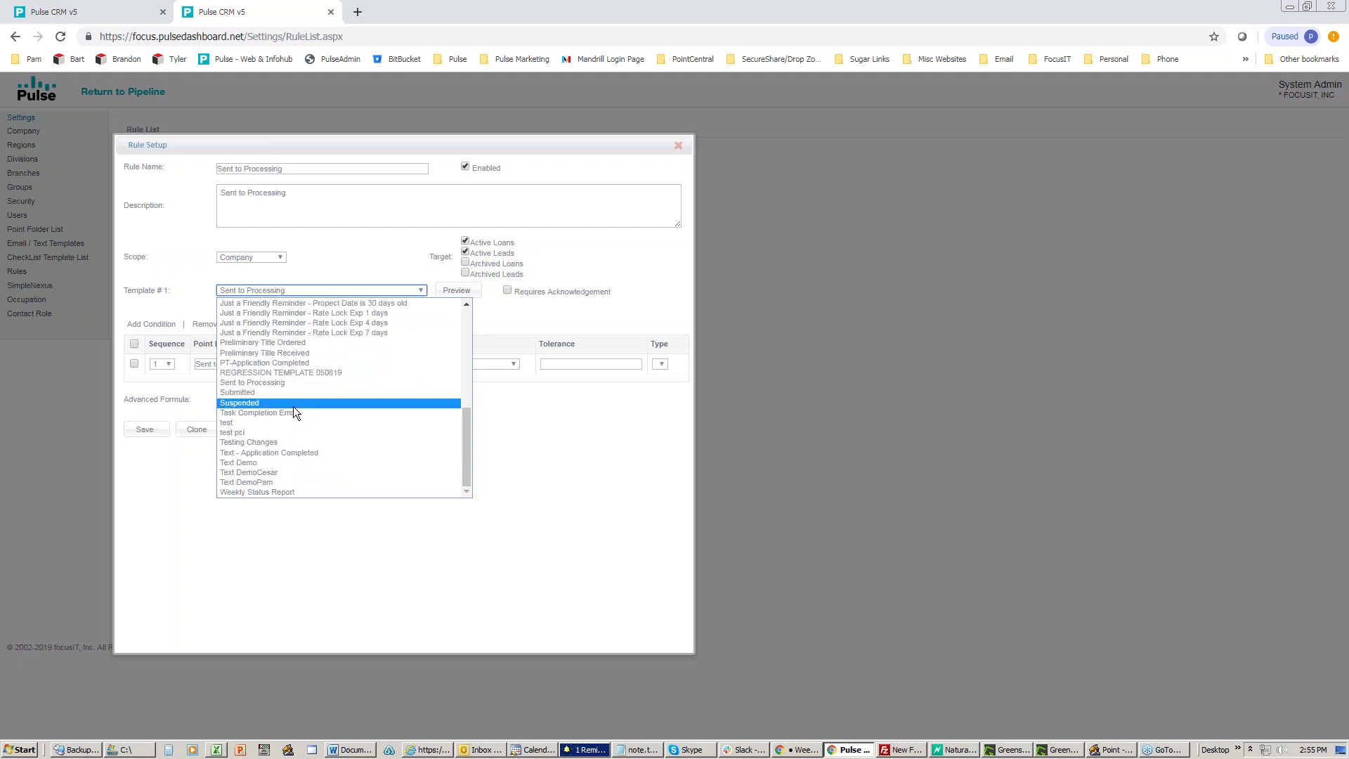
click(278, 454)
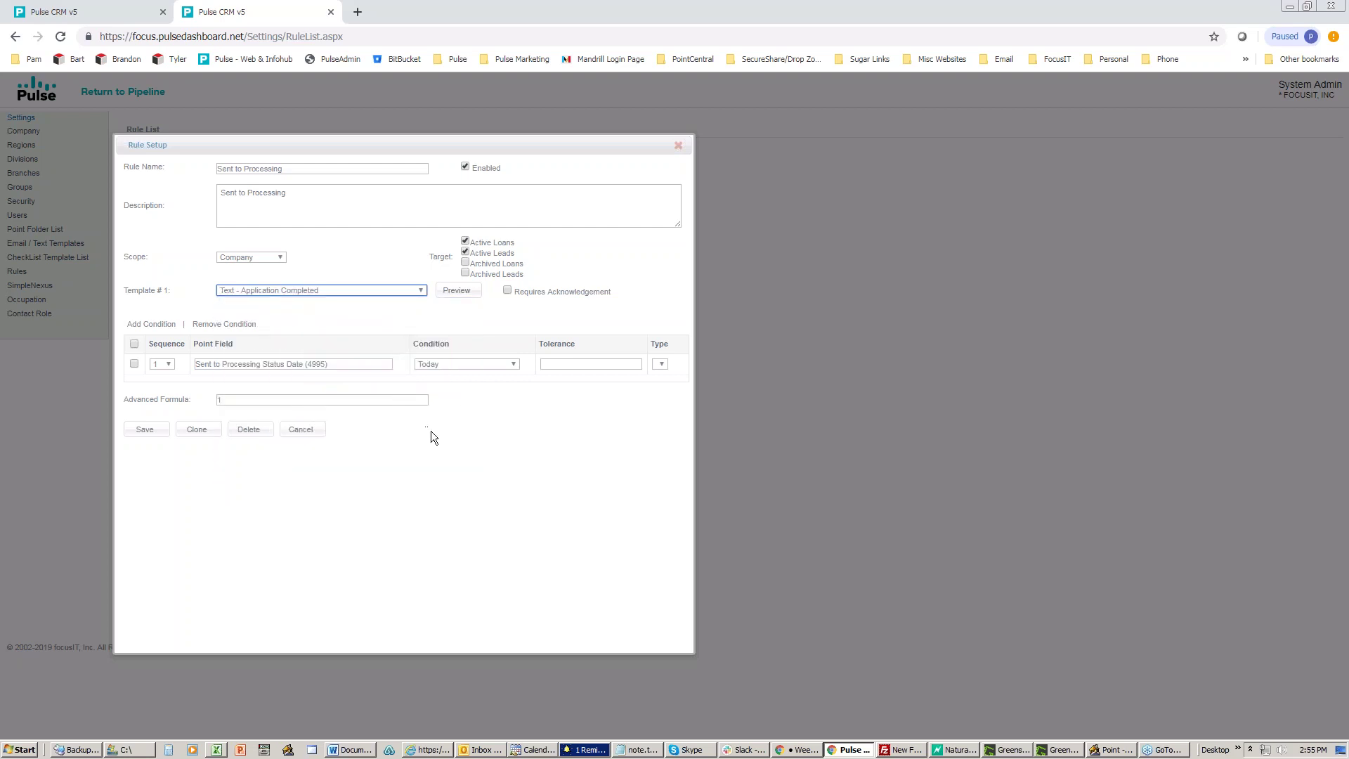
click(679, 146)
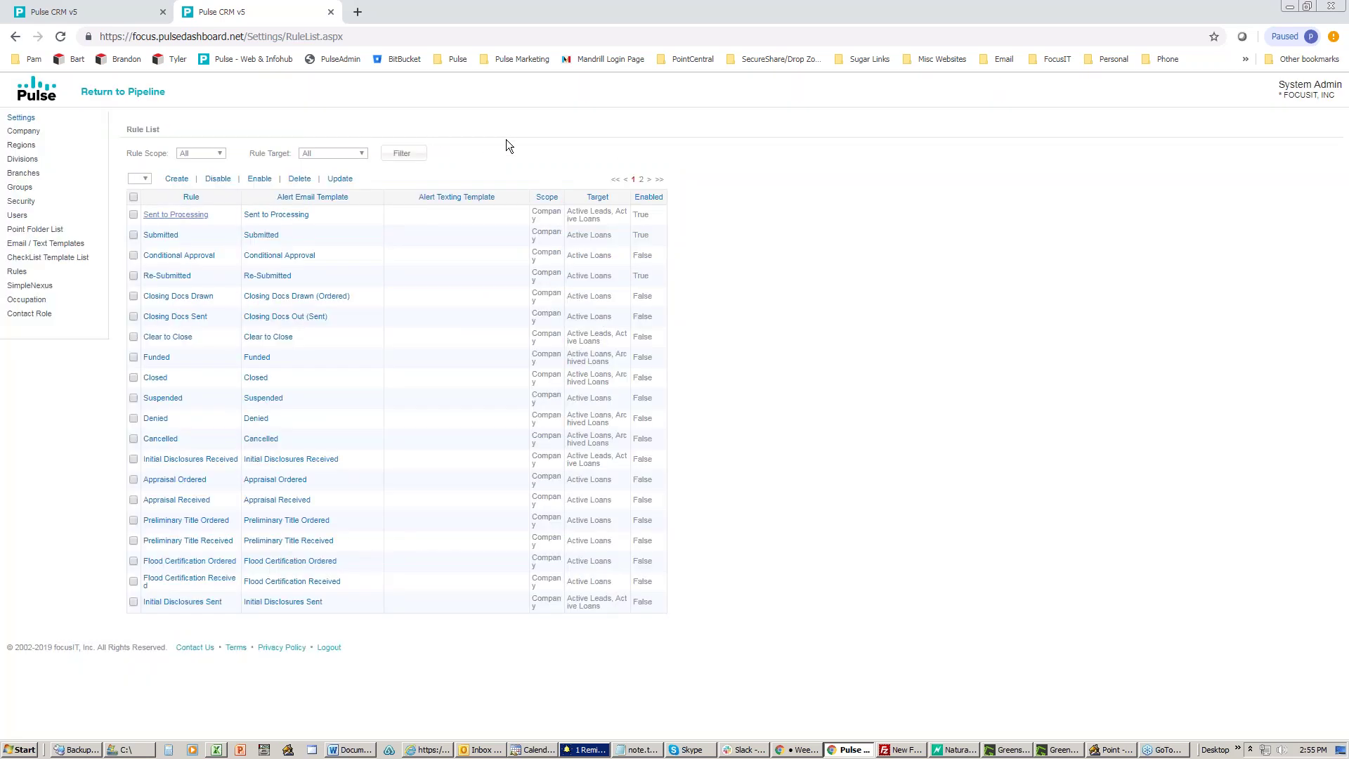